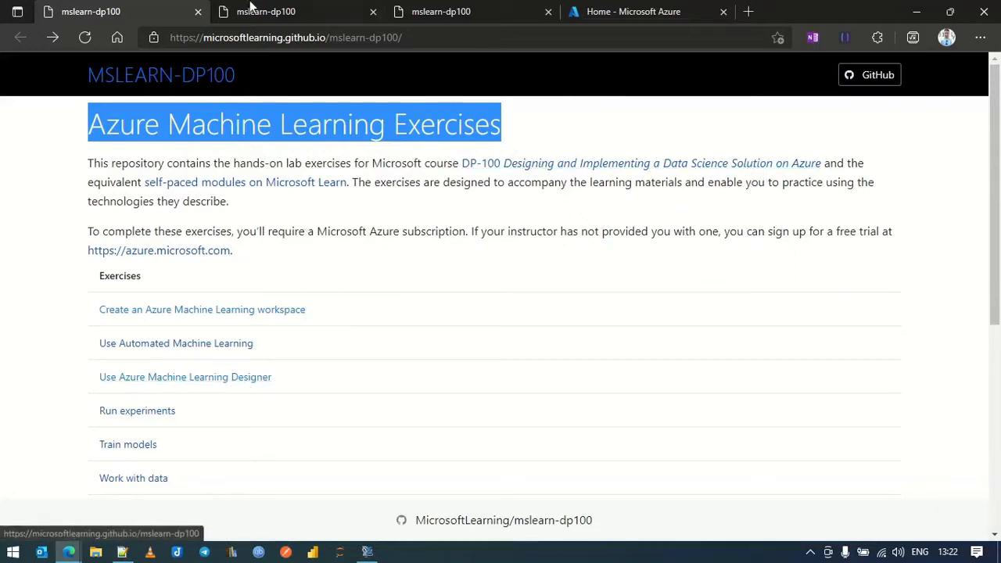
Review the DP-100 exercise list, the Azure Machine Learning Designer exercise and the instructions for creating a workspace
left_click(274, 6)
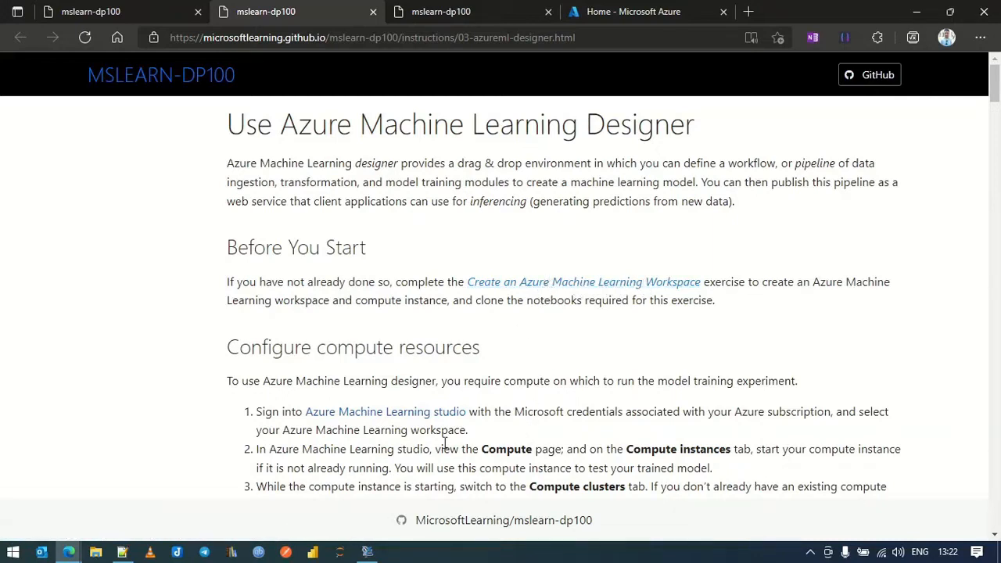
left_click(147, 11)
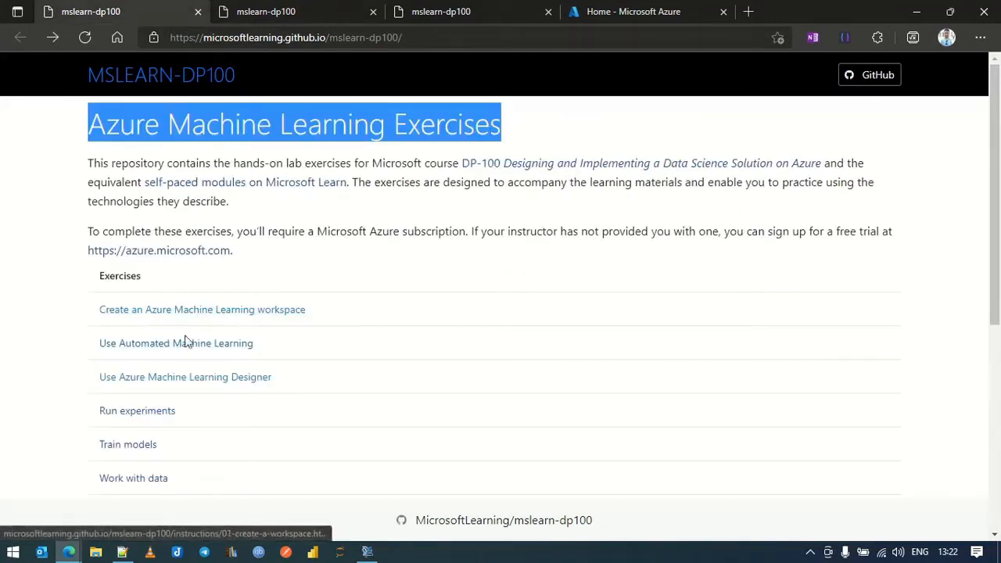
left_click(305, 8)
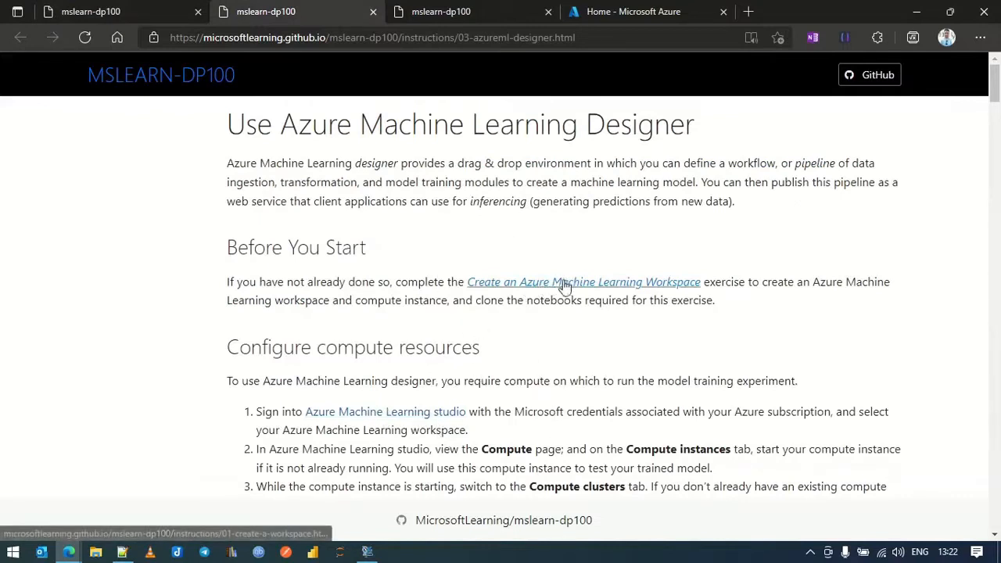
left_click(480, 8)
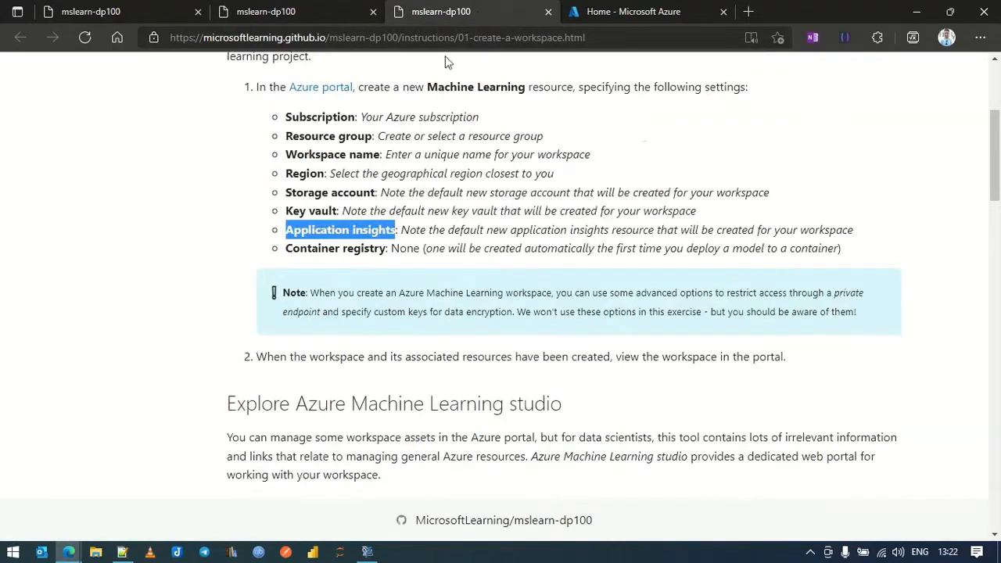
scroll(386, 338, "up", 3)
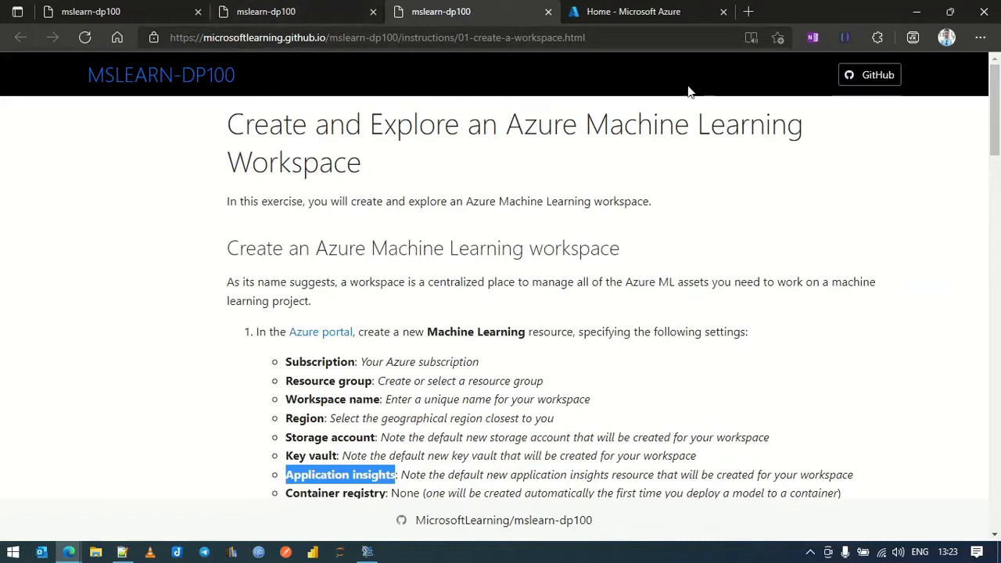
Switch to the Azure portal, search for "machine" to open the Machine learning service, and start creating a machine learning workspace
left_click(664, 14)
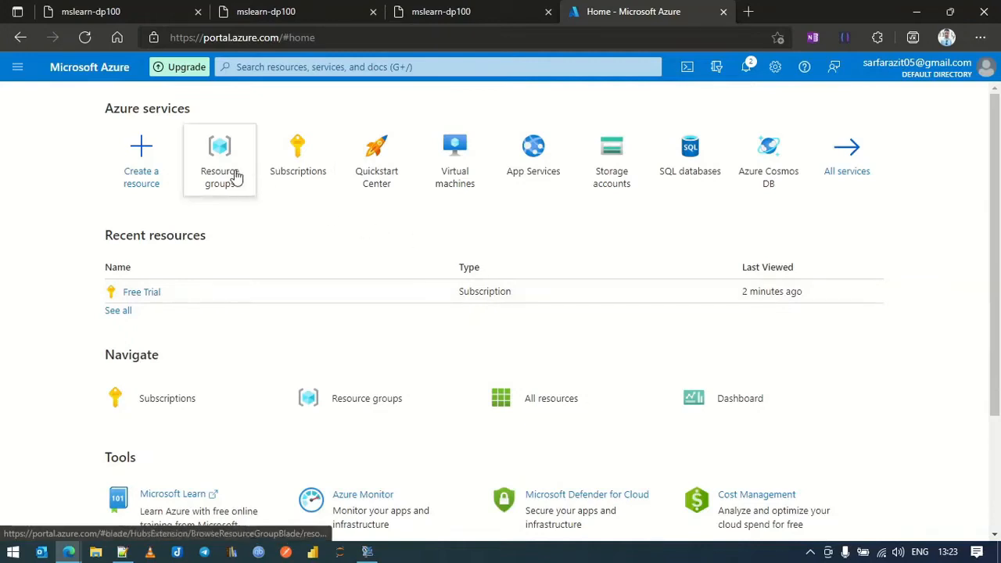
mouse_move(237, 177)
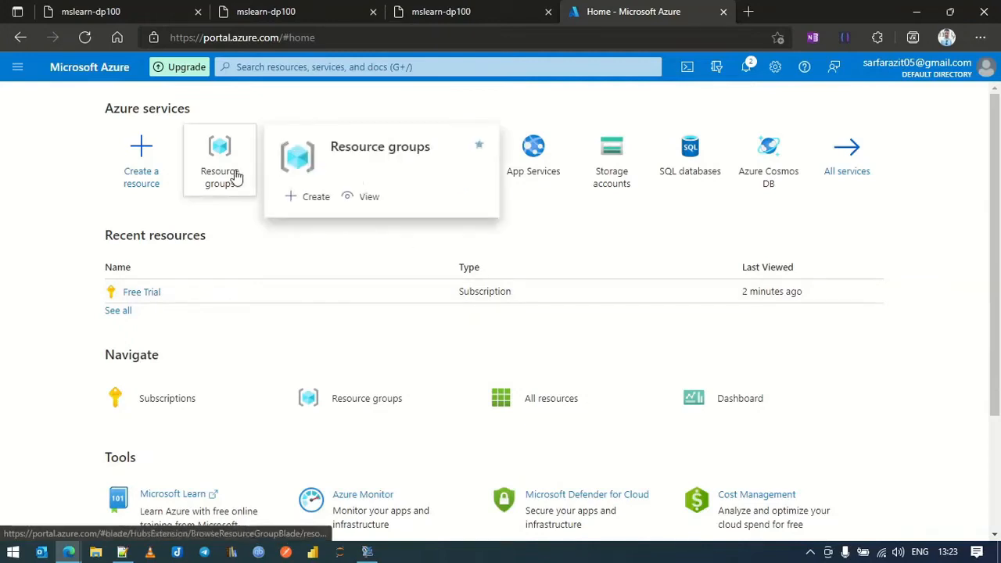
left_click(359, 63)
type("machine")
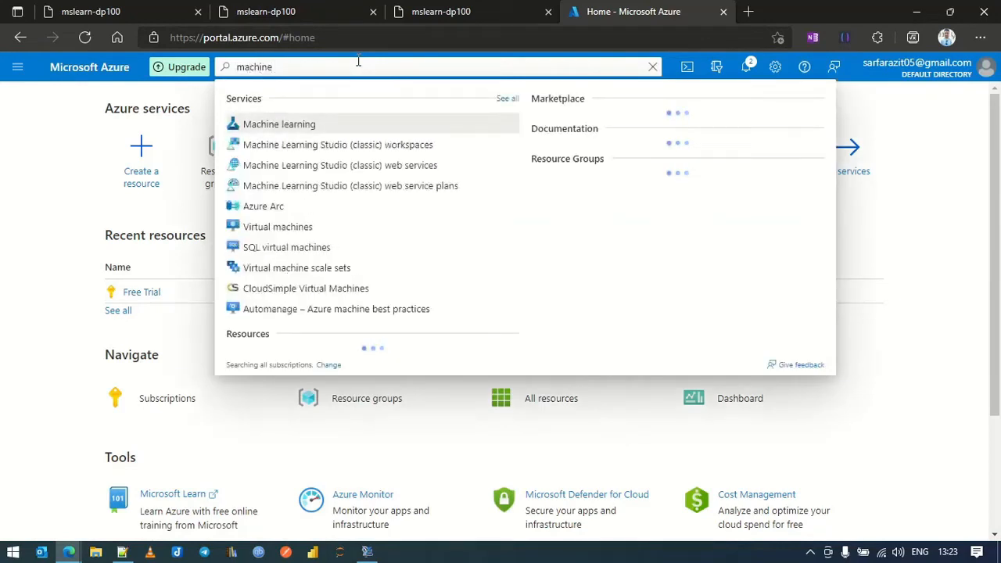
left_click(311, 128)
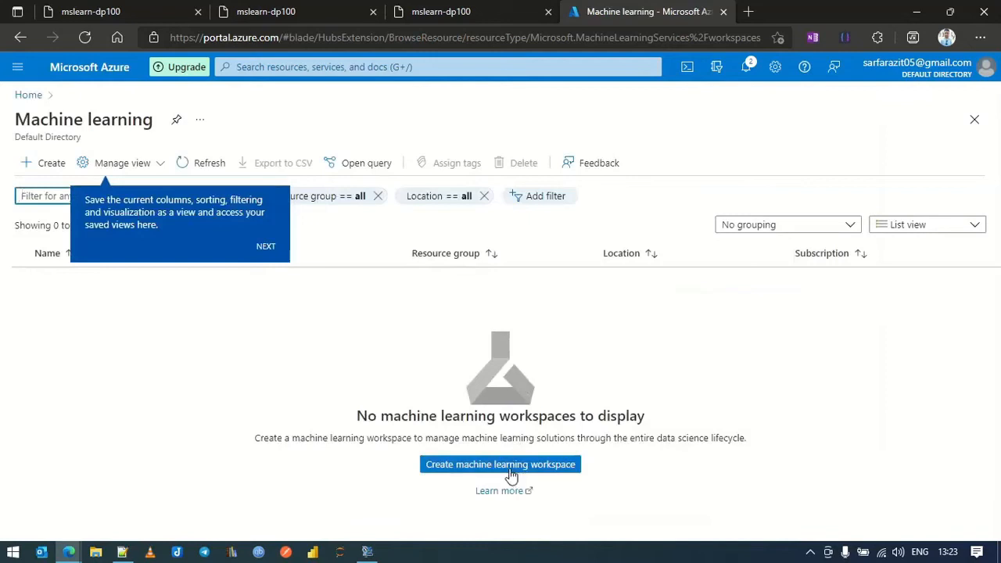
left_click(511, 467)
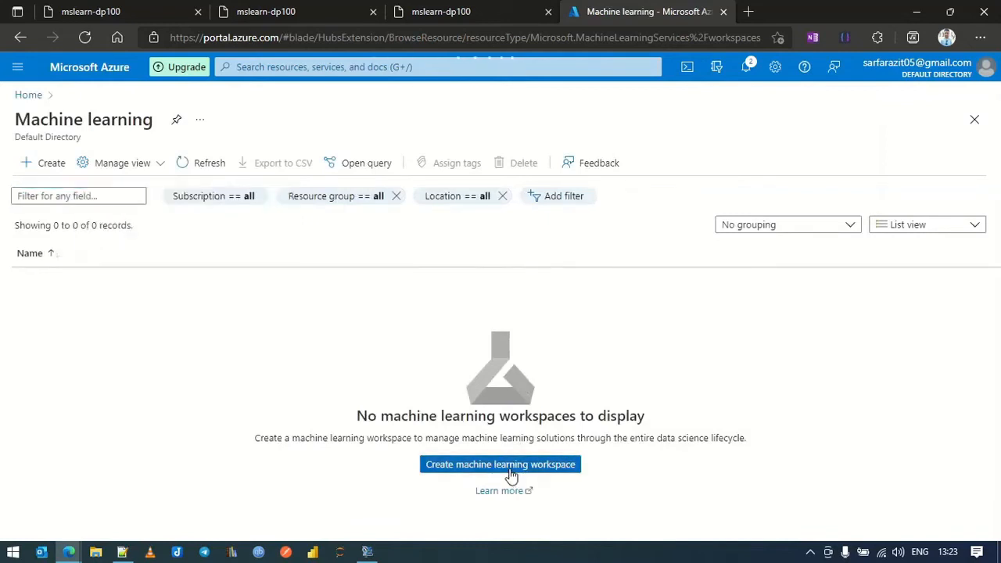
left_click(511, 468)
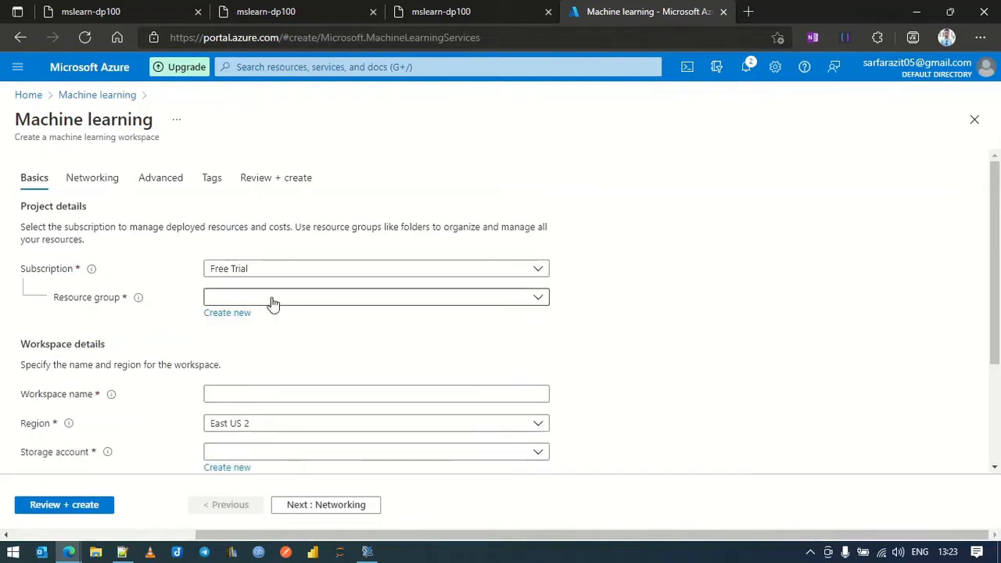
Create a new resource group named MachineLearningRG for the workspace under the Free Trial subscription
left_click(538, 301)
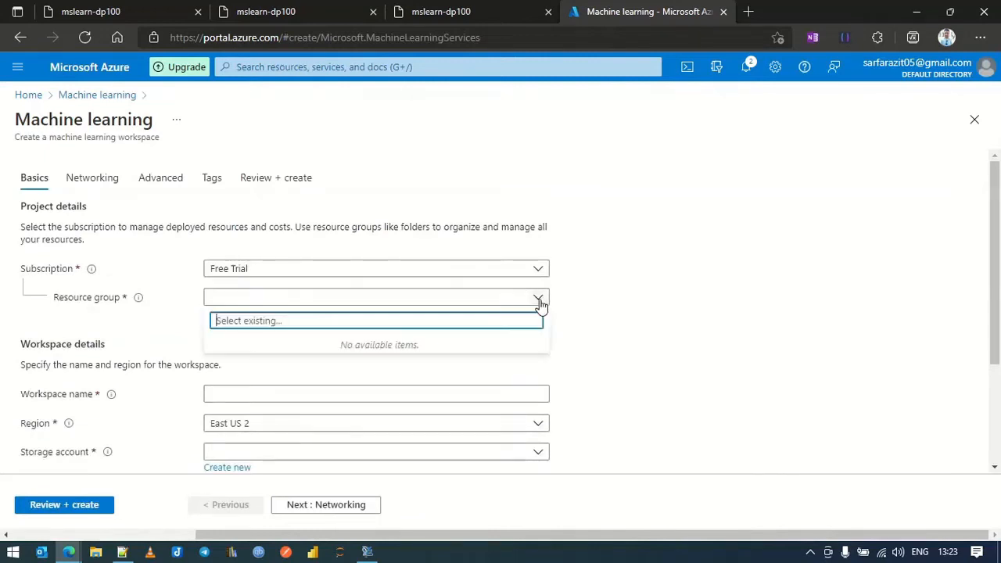
left_click(538, 300)
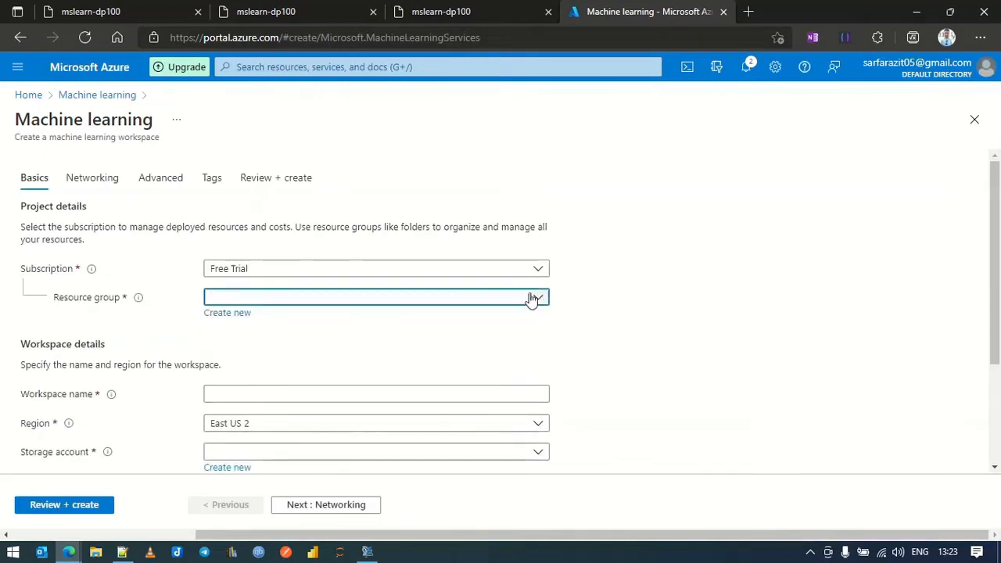
left_click(232, 315)
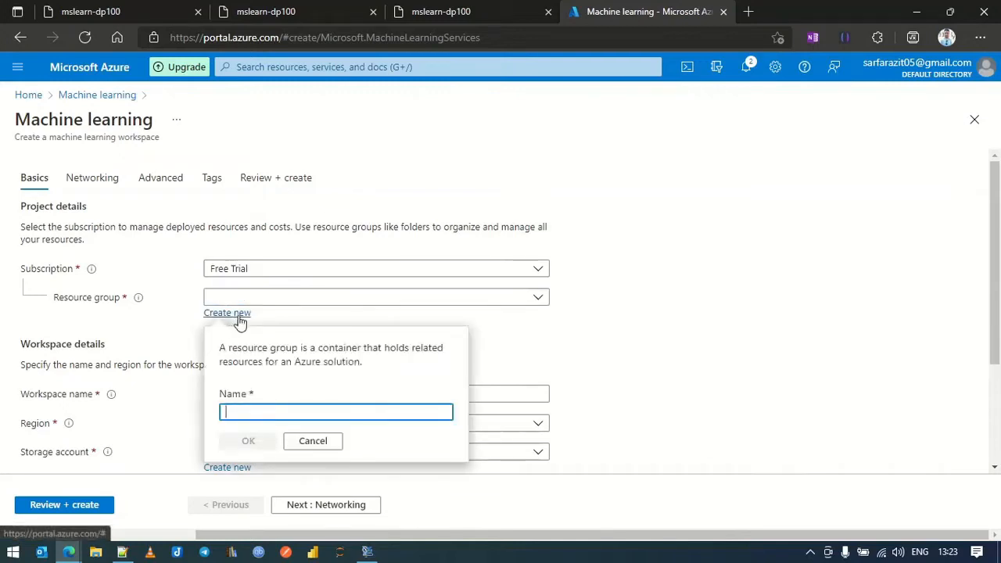
type("MachineLearningRG")
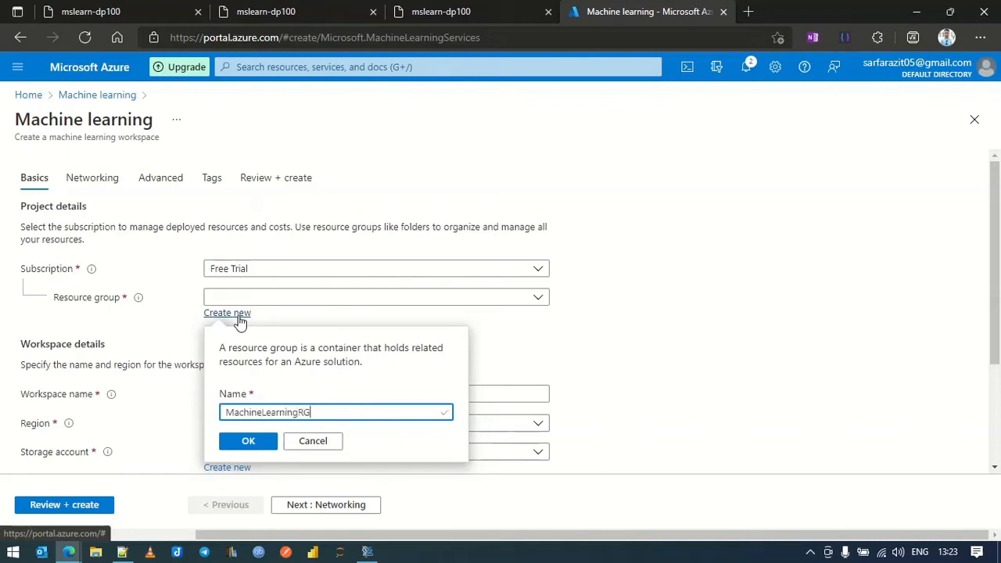
left_click(251, 442)
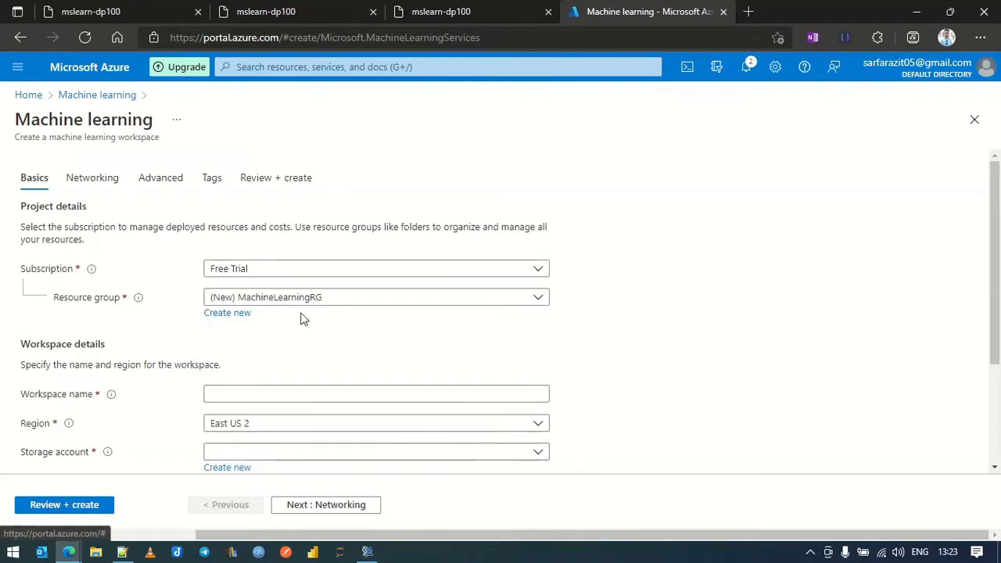
Name the workspace ml-wrkspc and set its region to Central India
scroll(282, 353, "down", 1)
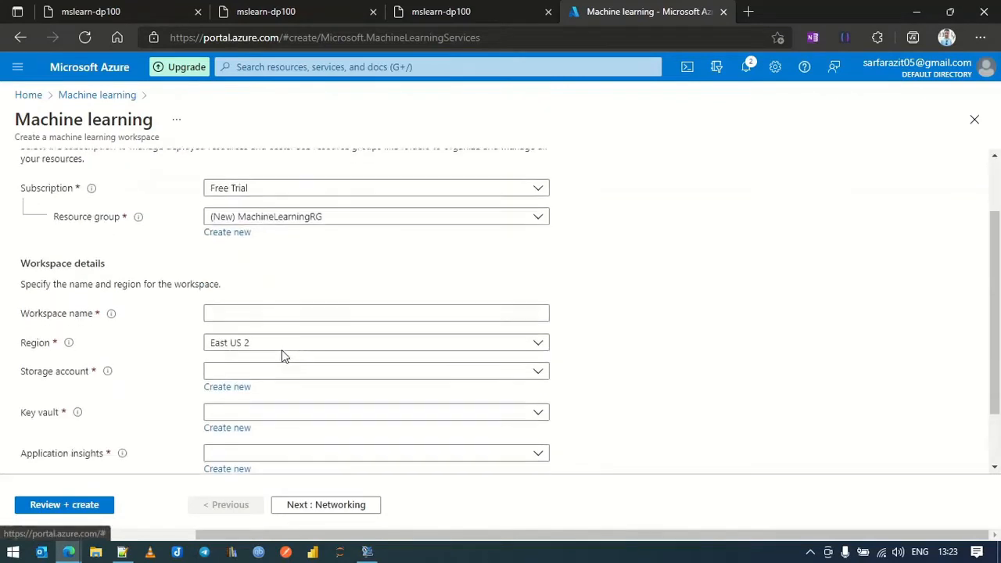
left_click(263, 312)
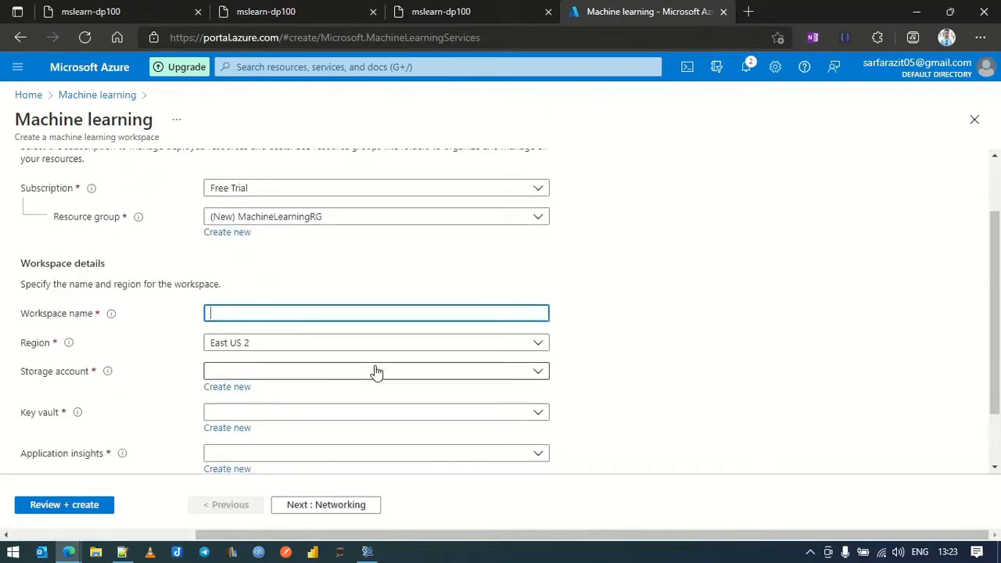
type("ml-w")
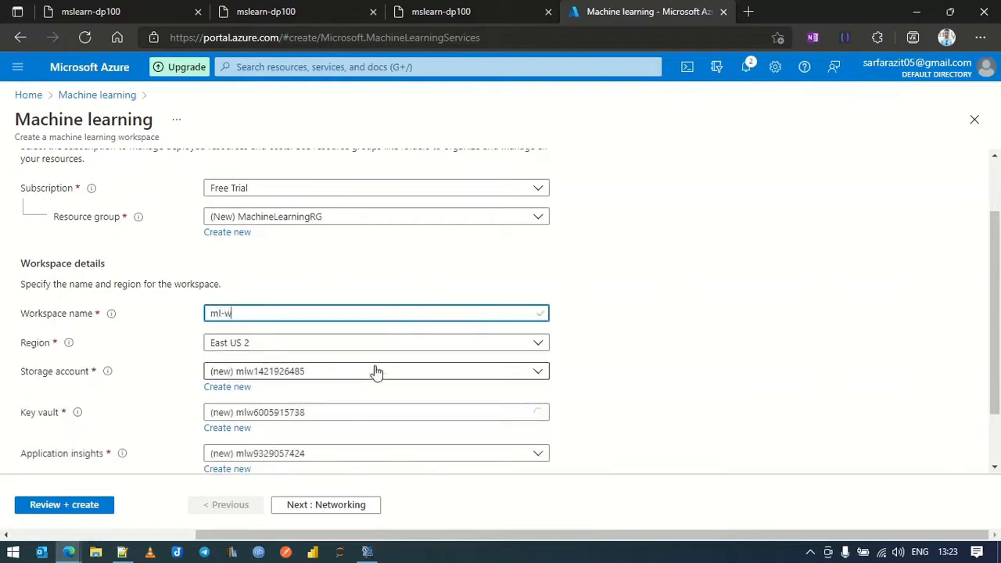
type("rkspc")
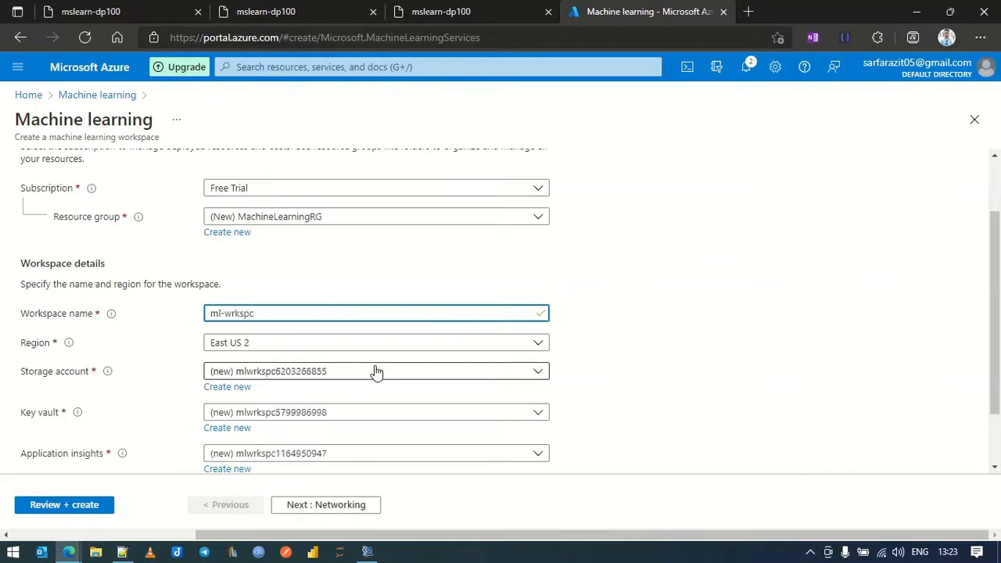
left_click(356, 351)
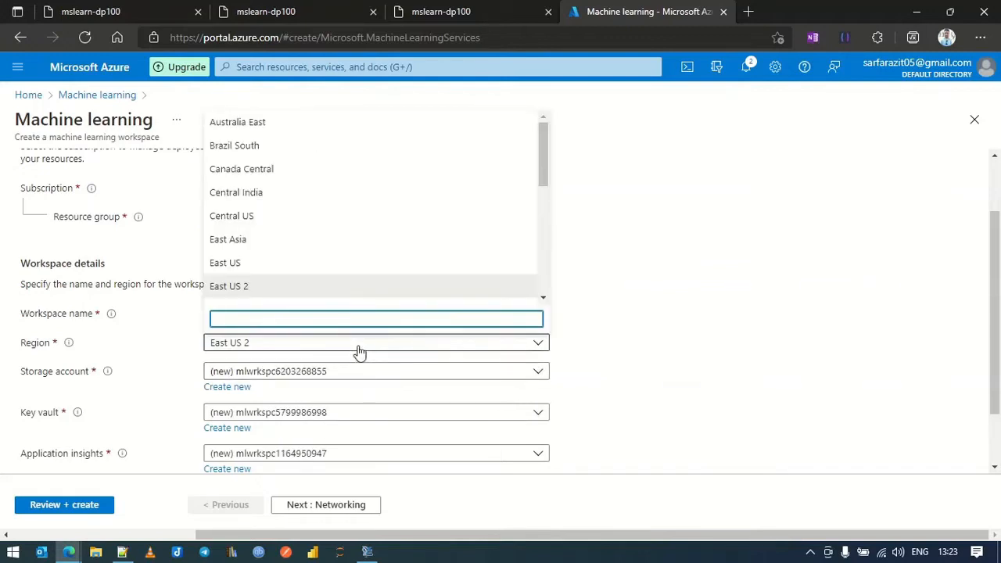
type("central ind")
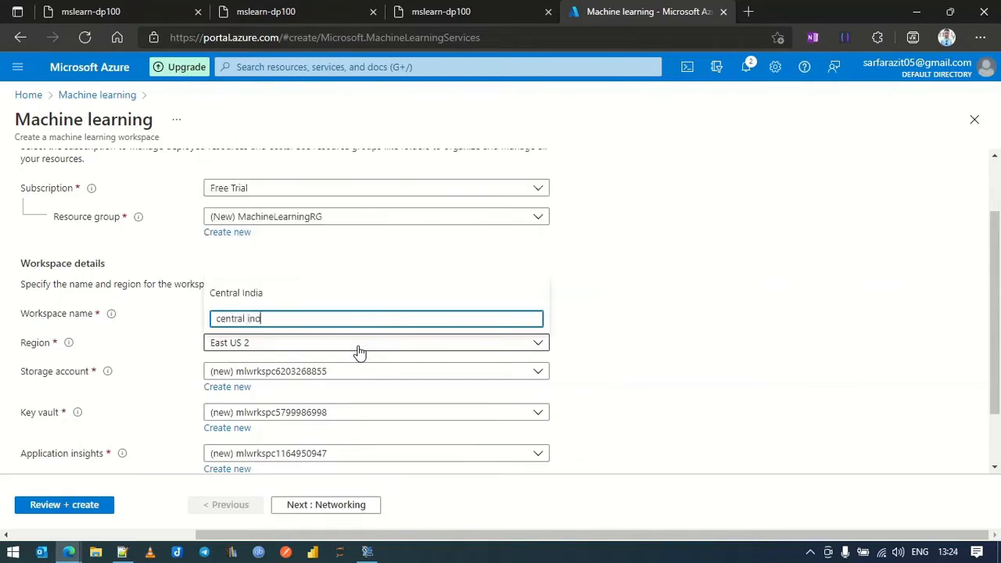
left_click(259, 291)
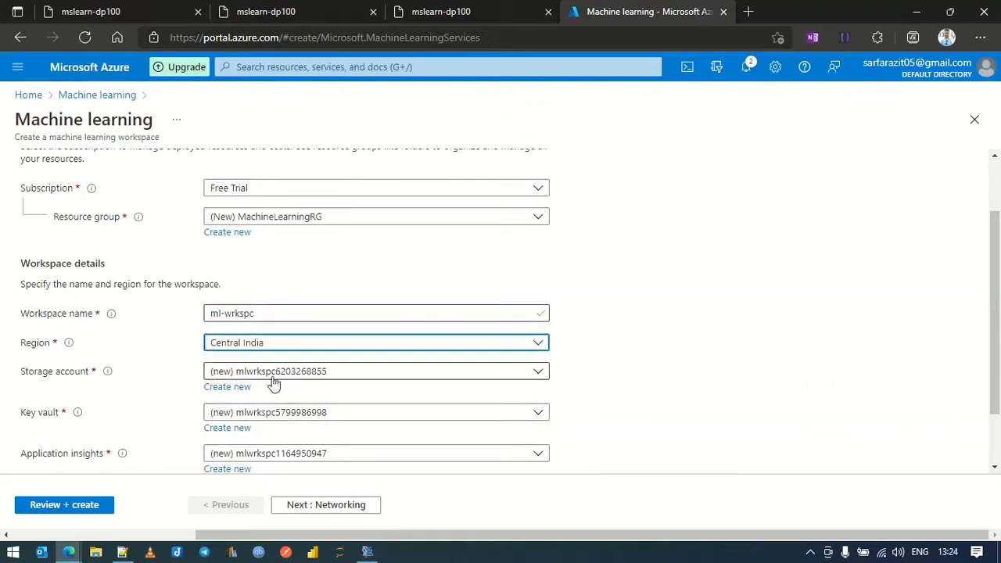
Create a new storage account named mlstrgacct for the workspace, using only lowercase letters in the name
left_click(222, 392)
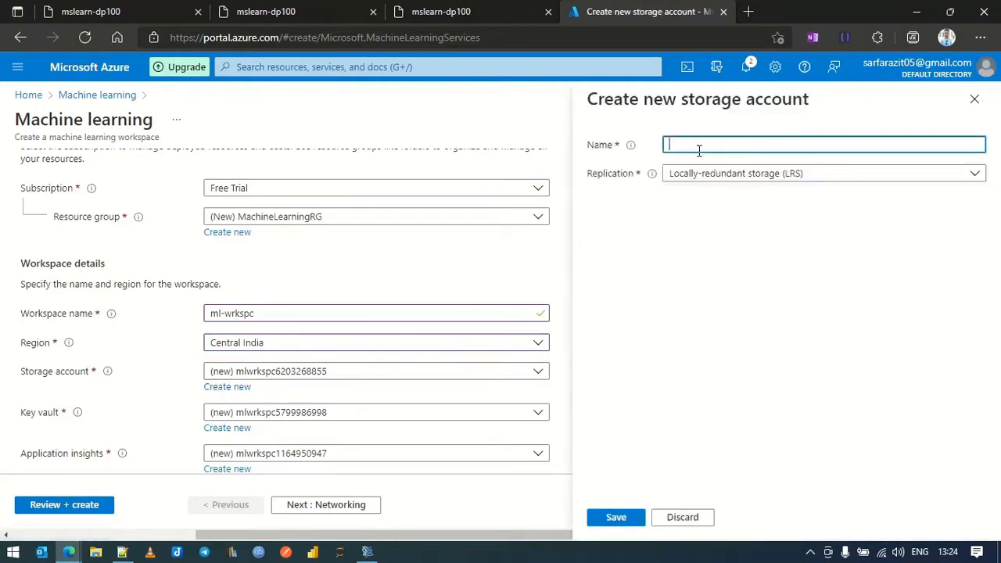
type("ml-")
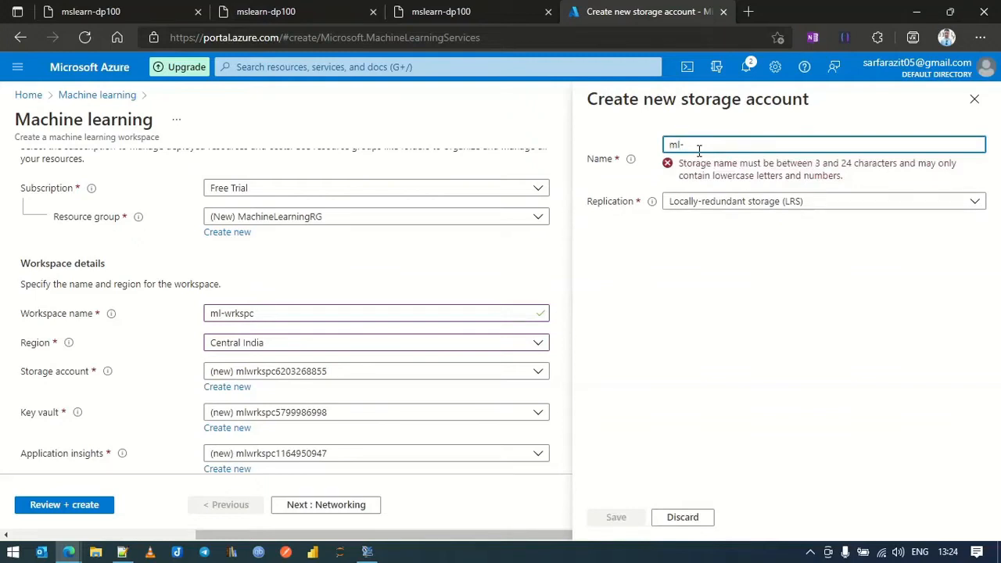
type("strg-acct")
left_click(684, 145)
key("BackSpace")
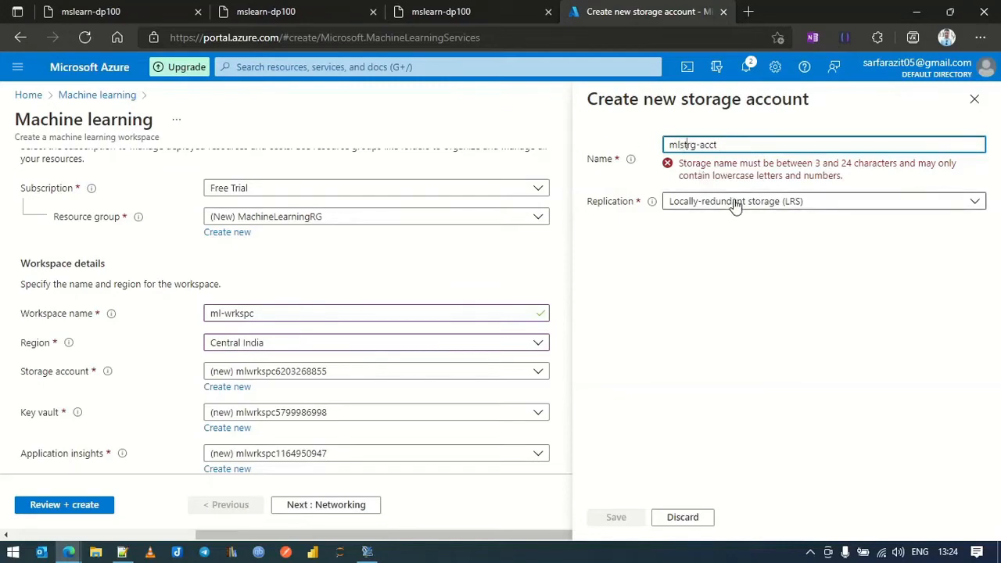
key("Right")
key("Right")
key("Right")
key("Right")
key("Delete")
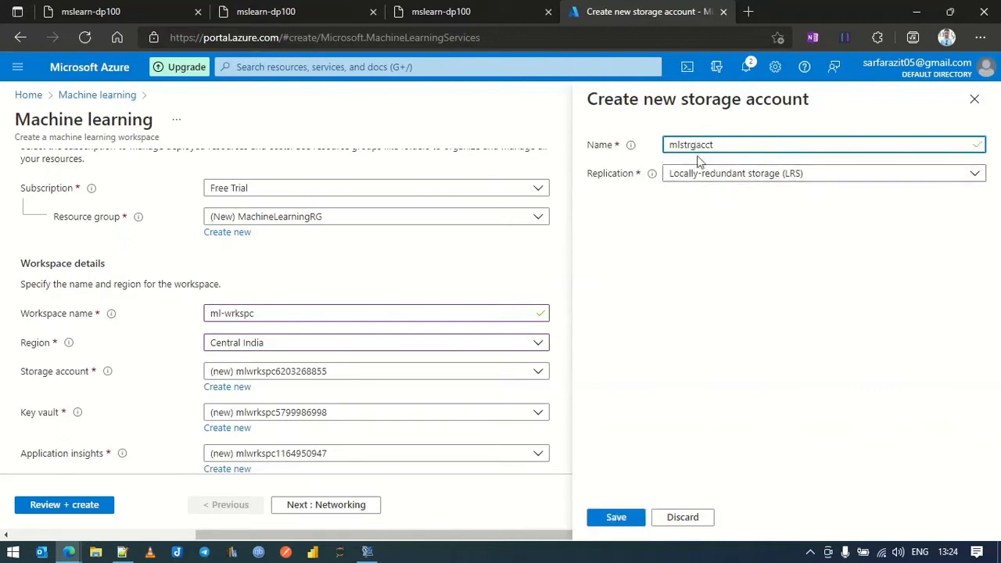
left_click(616, 523)
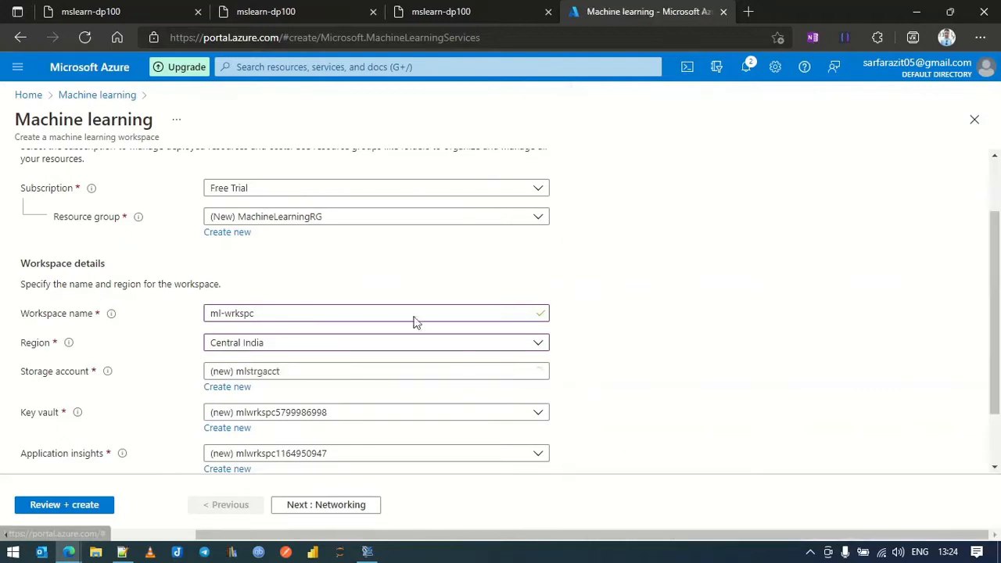
Start a new key vault for the workspace, trying the name ml-keyvault and then machinelearning-kv
scroll(344, 377, "down", 1)
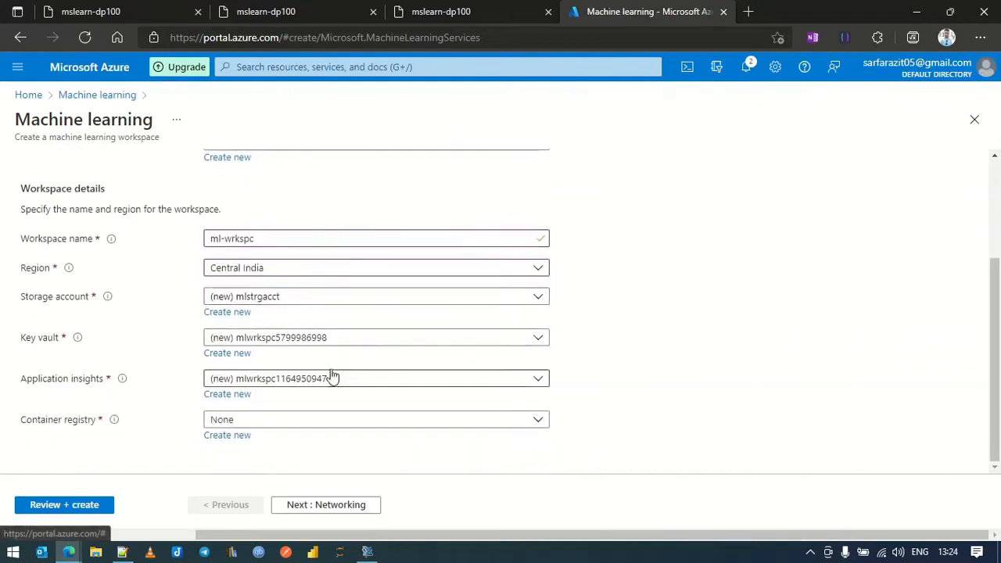
left_click(225, 354)
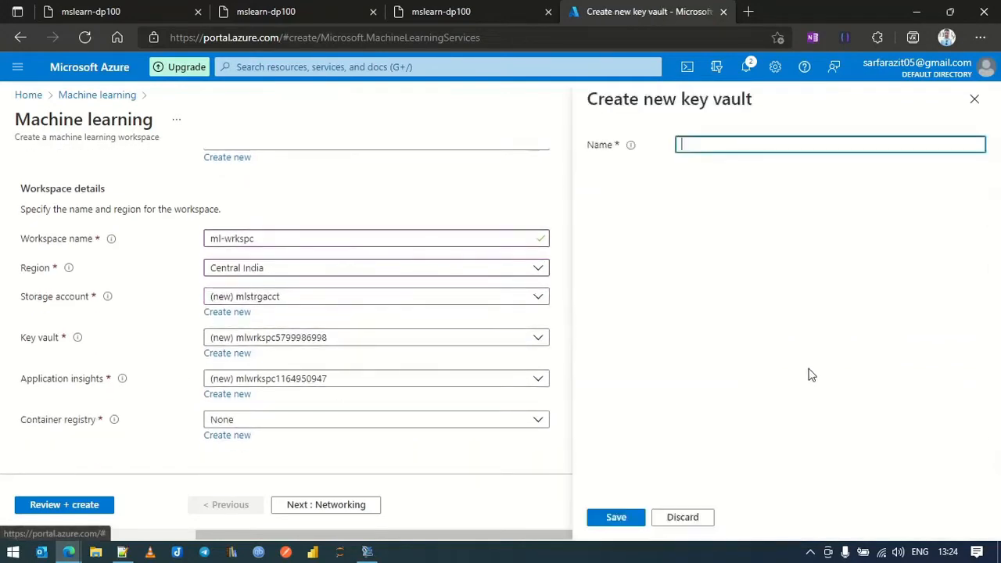
type("ml-keyvault")
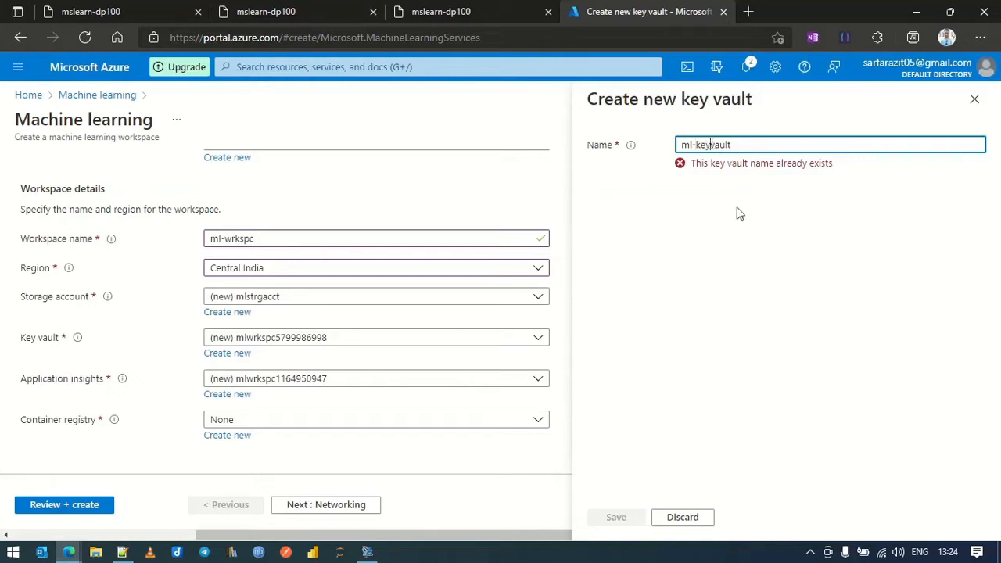
type("-")
left_click(693, 144)
key("BackSpace")
key("BackSpace")
key("BackSpace")
type("v")
type("machin")
type("el")
key("BackSpace")
type("learning")
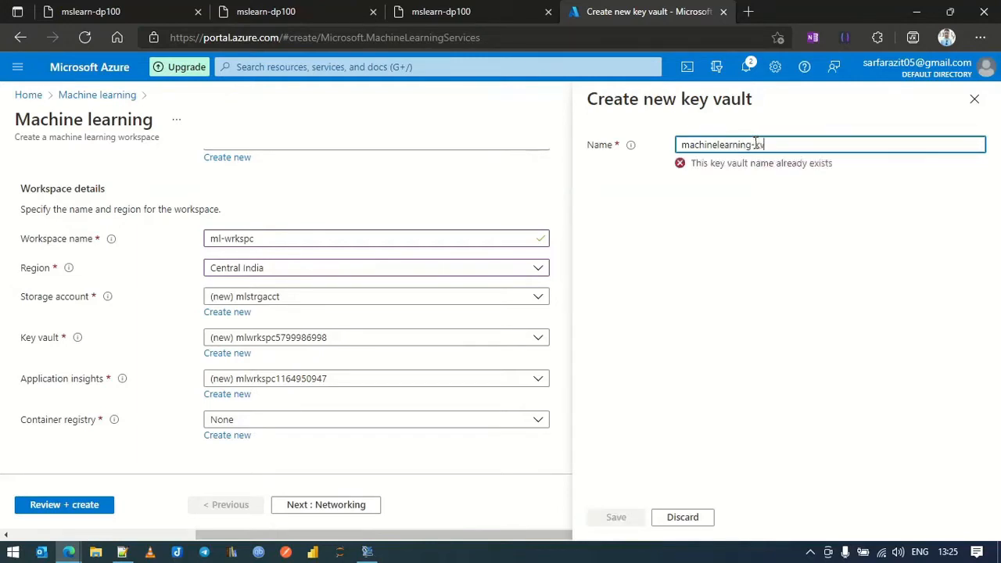
Change the new key vault's name to machinelearning-keyvlt and save it
type("ey")
key("BackSpace")
key("BackSpace")
key("BackSpace")
key("BackSpace")
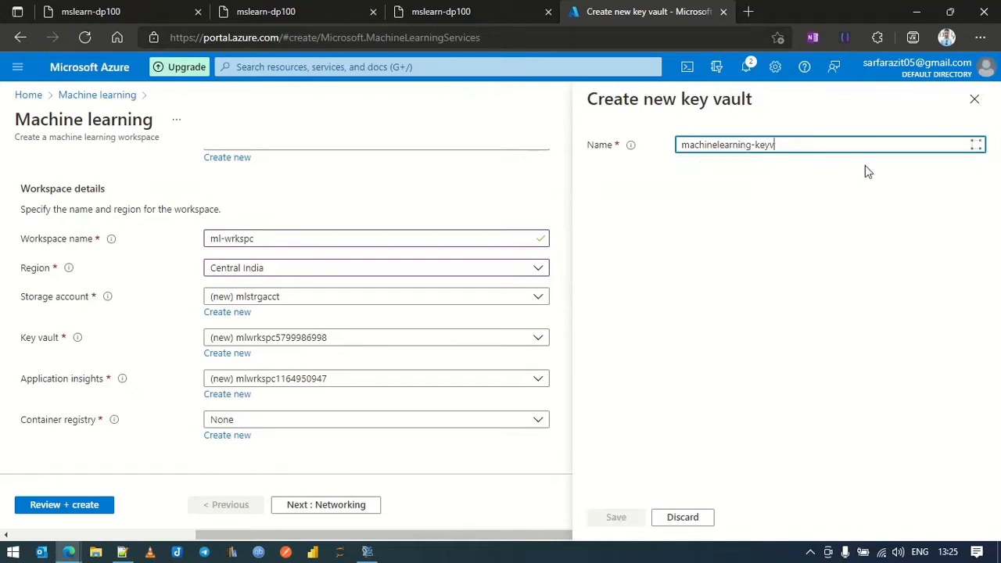
type("lt")
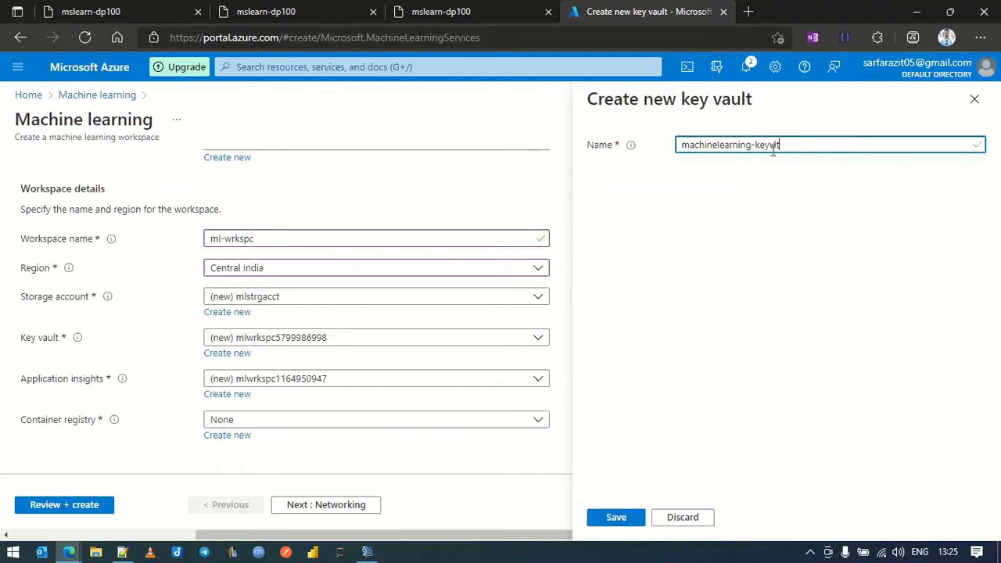
left_click(619, 516)
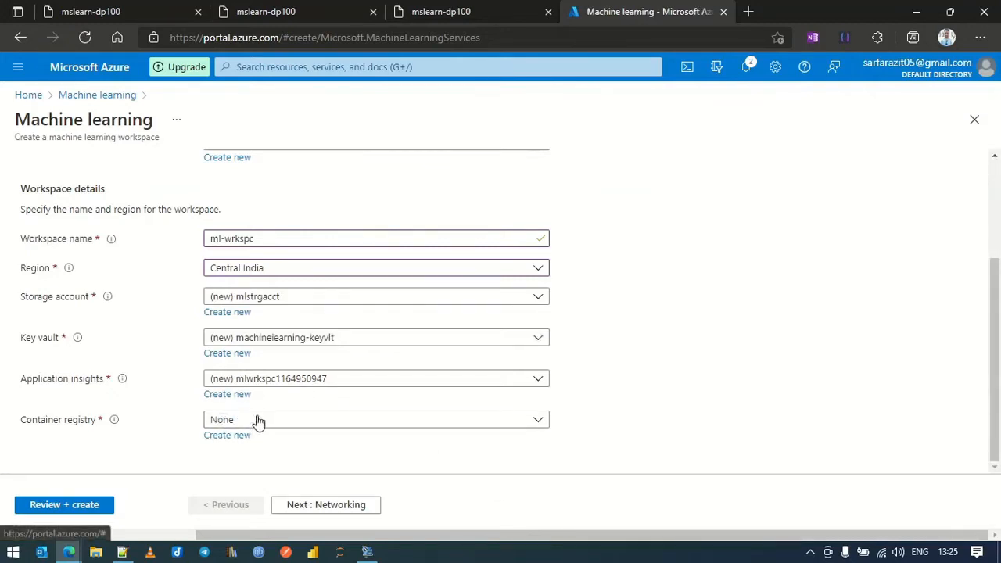
Check the container registry options, keep None, and compare the setting with the DP-100 lab instructions
left_click(259, 420)
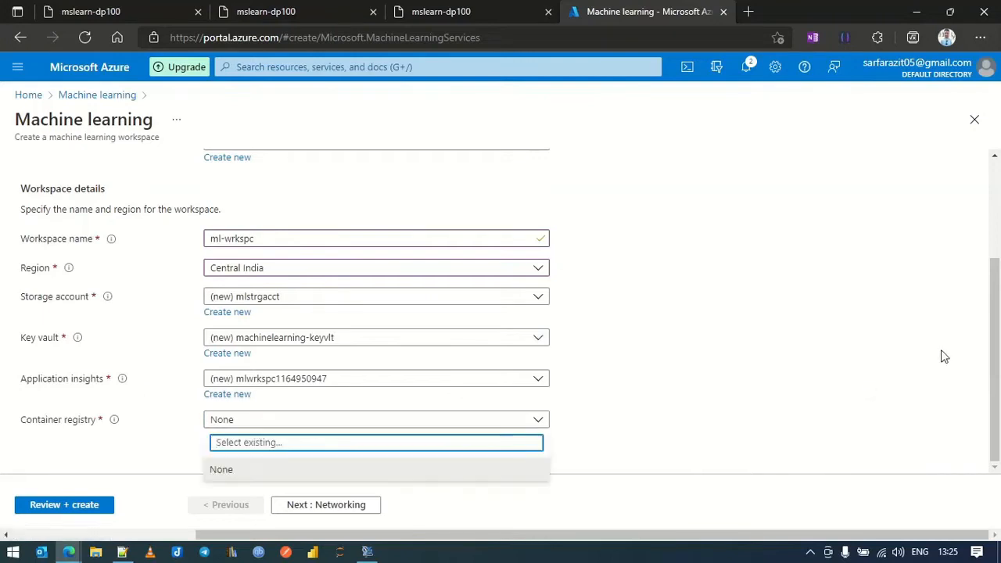
left_click(777, 351)
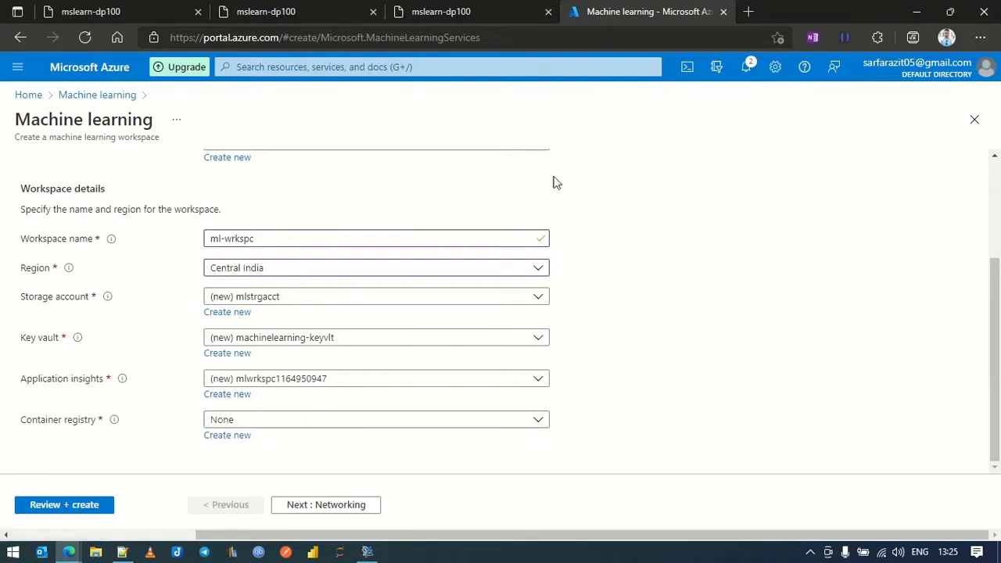
left_click(461, 8)
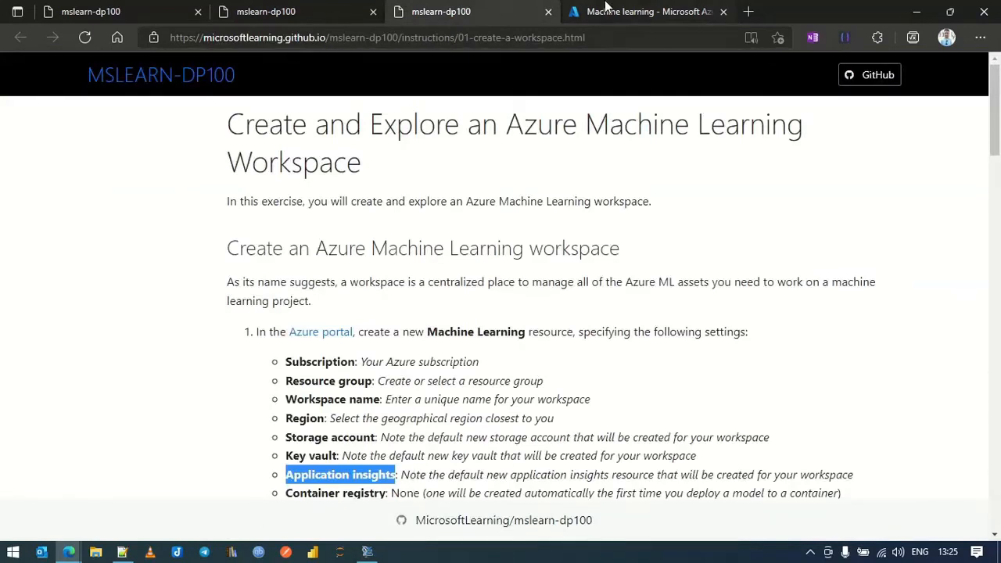
scroll(499, 452, "down", 5)
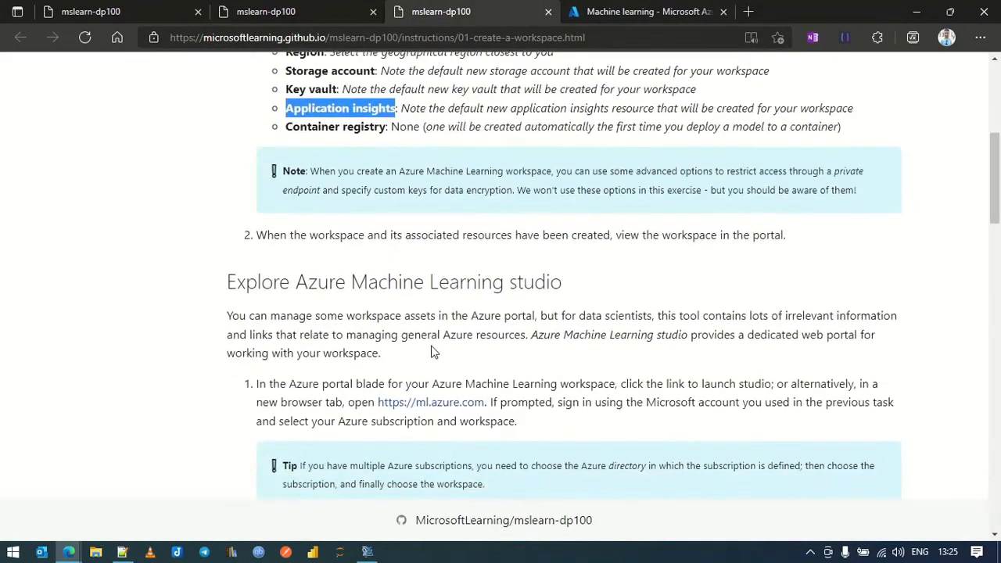
left_click(613, 6)
Review the workspace settings and create the workspace, checking its deployment progress
left_click(94, 506)
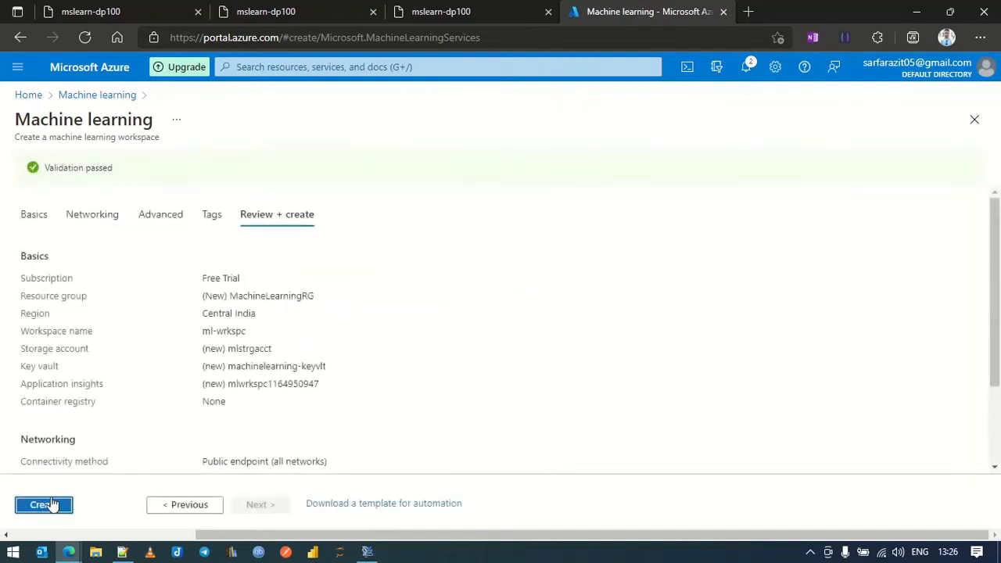
scroll(211, 311, "down", 2)
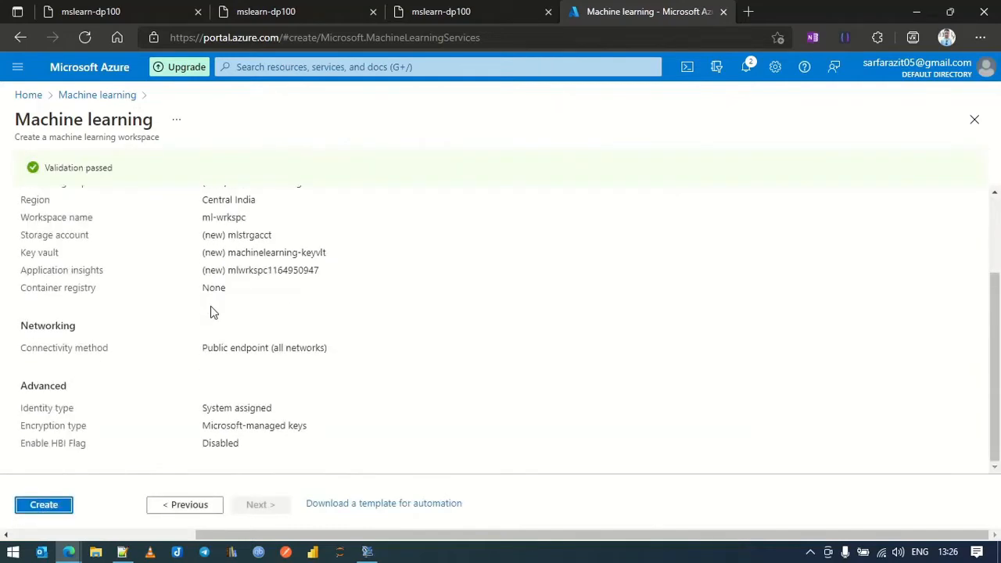
left_click(45, 504)
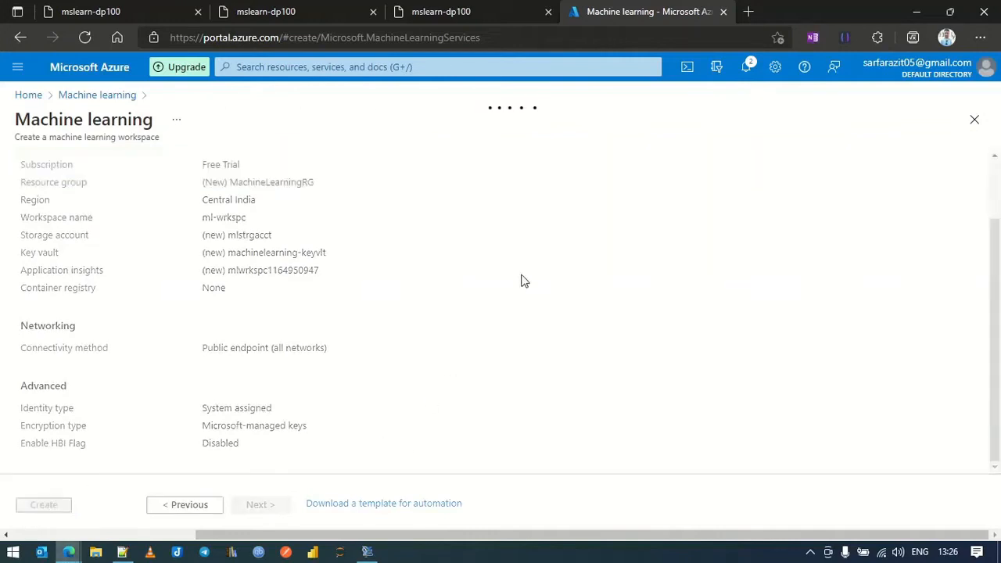
left_click(746, 76)
left_click(718, 181)
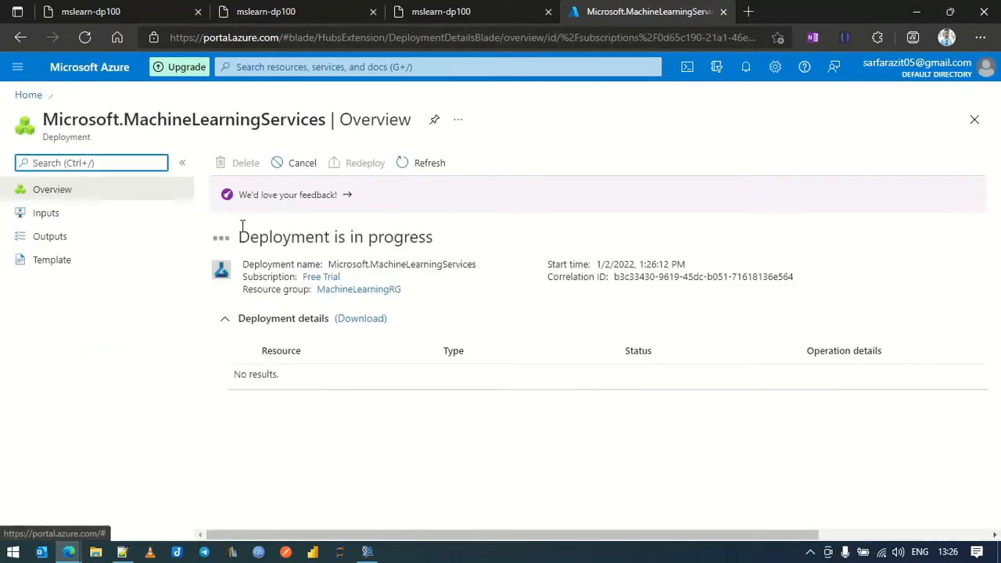
Go to the portal's resource groups, refresh the list and open the MachineLearningRG group
left_click(35, 95)
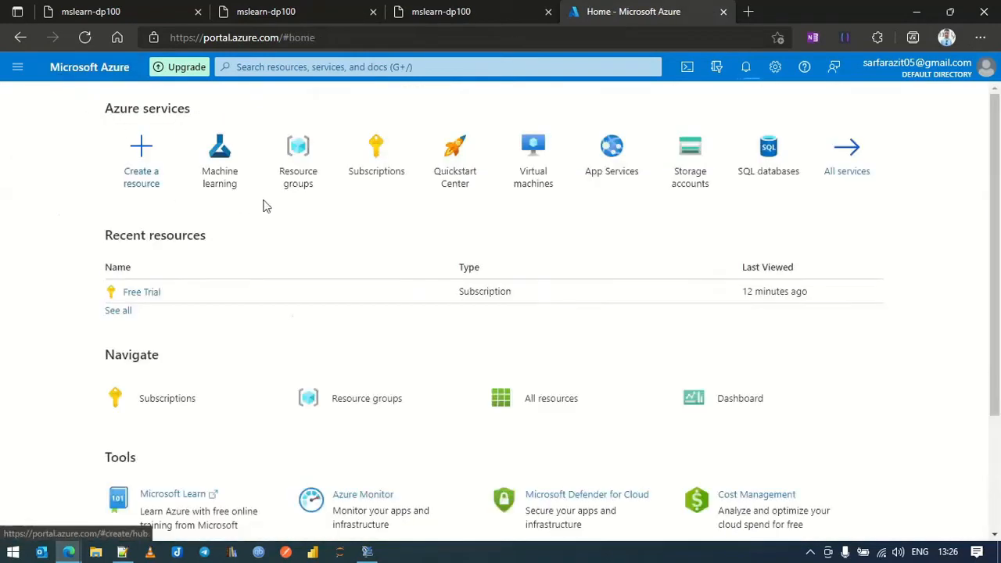
left_click(287, 170)
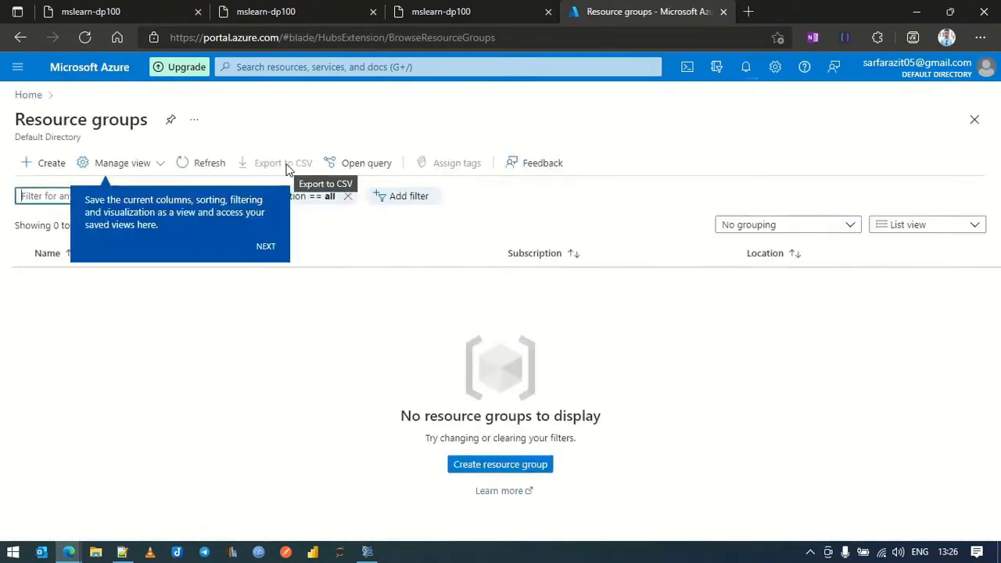
left_click(205, 168)
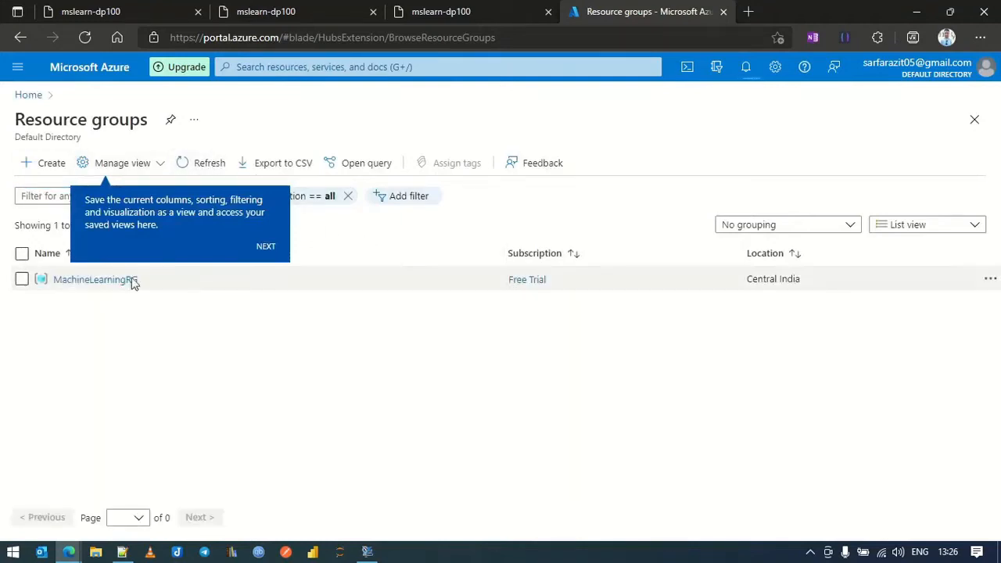
left_click(109, 280)
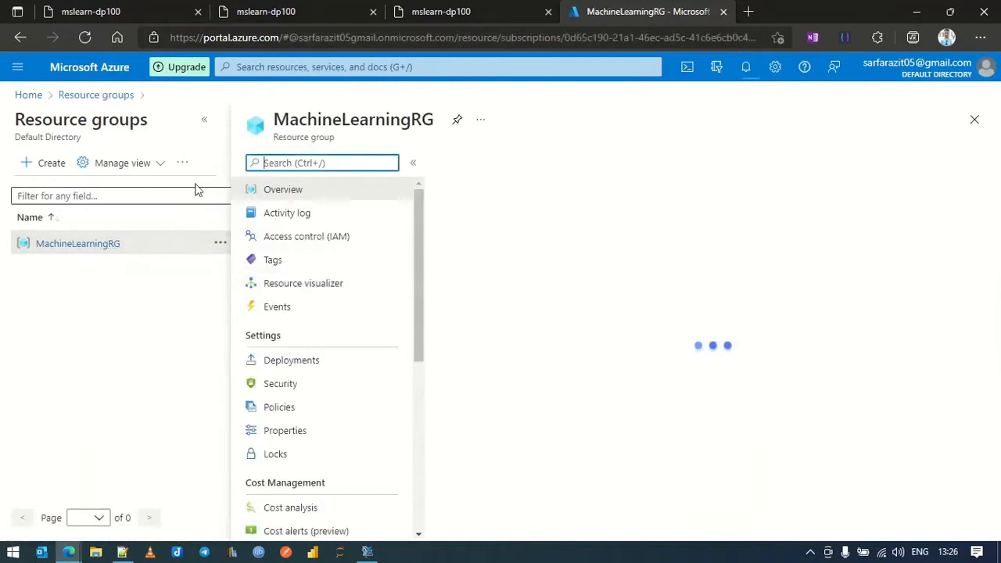
left_click(959, 308)
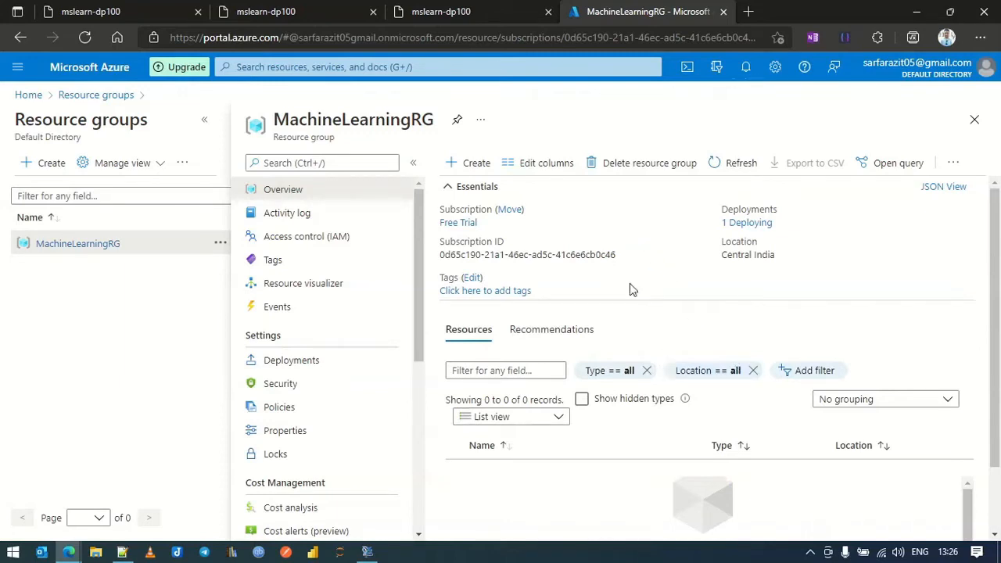
Refresh the MachineLearningRG resource list repeatedly to follow which workspace resources are being created
scroll(599, 324, "down", 1)
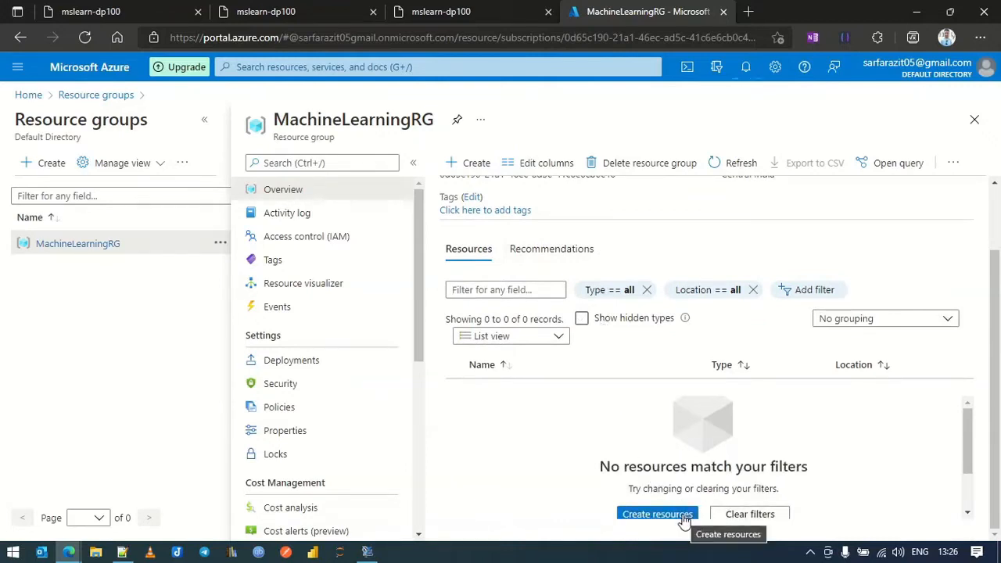
scroll(548, 445, "down", 2)
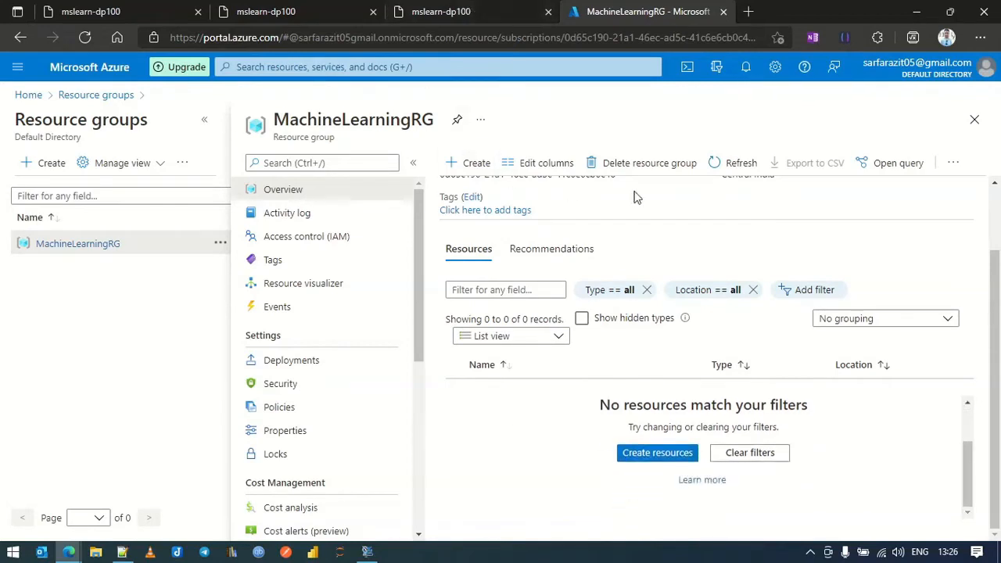
left_click(732, 164)
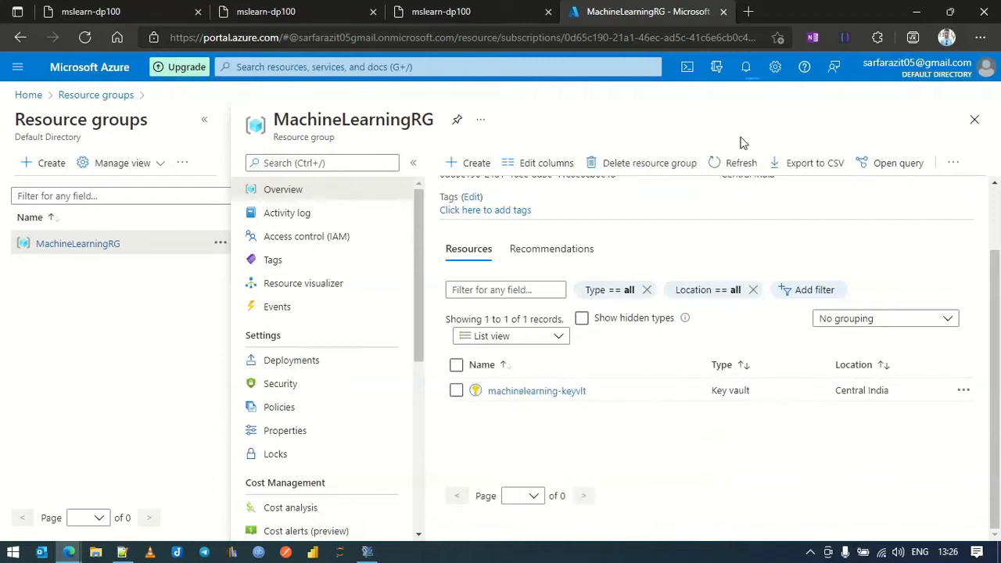
left_click(742, 166)
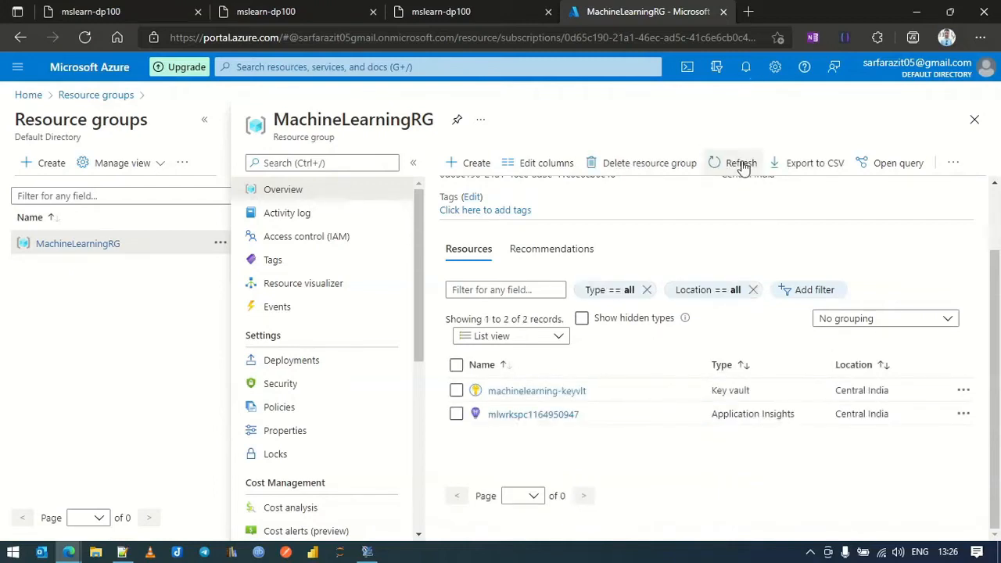
left_click(743, 166)
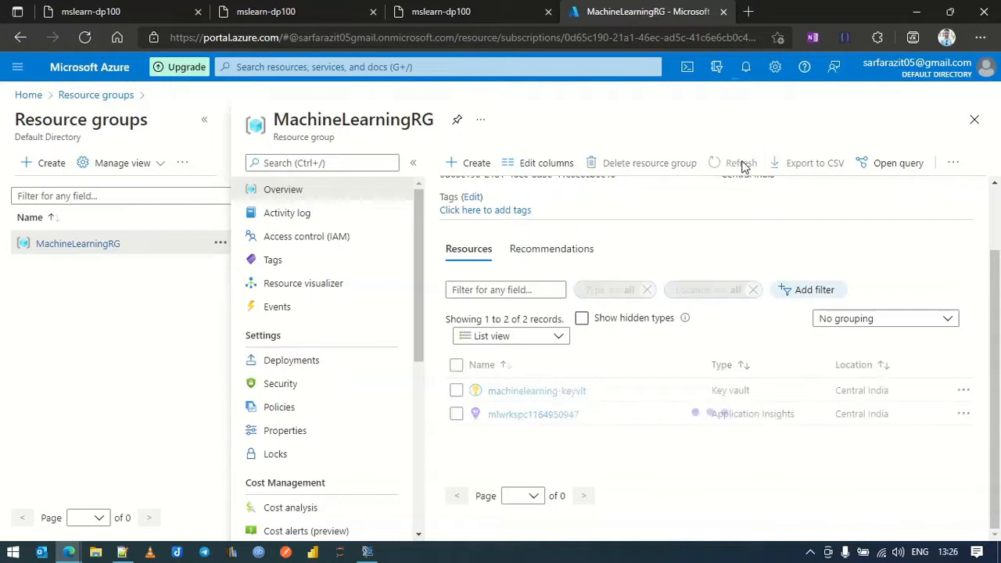
left_click(743, 166)
Check the workspace deployment's status in the notifications until it finishes, and refresh the group's resource list
left_click(745, 68)
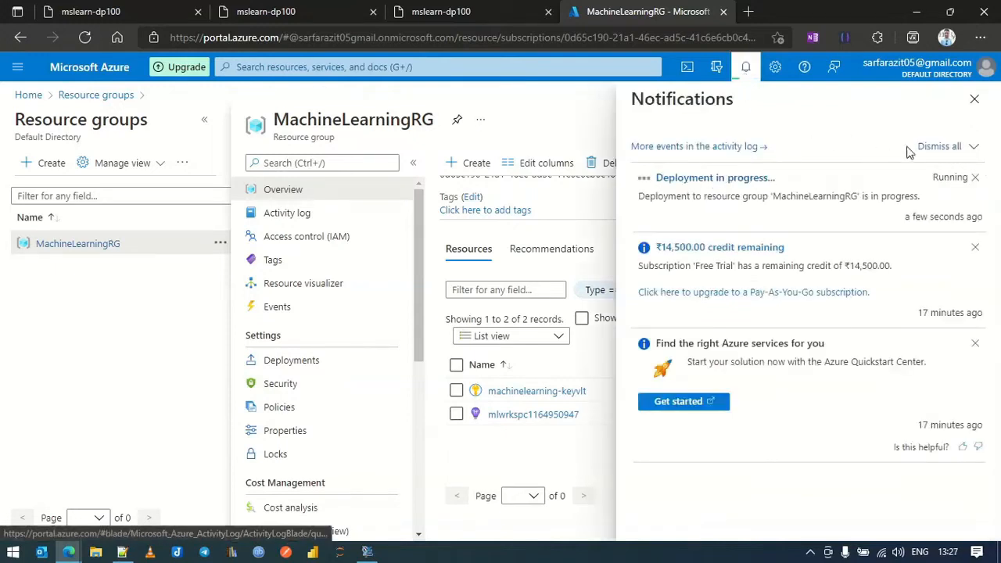
left_click(974, 101)
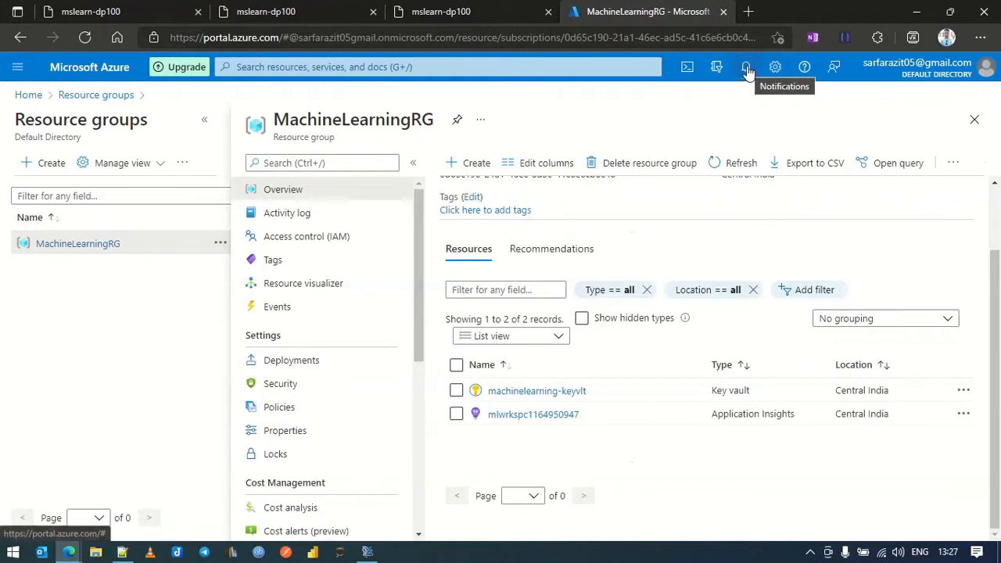
left_click(374, 554)
left_click(620, 464)
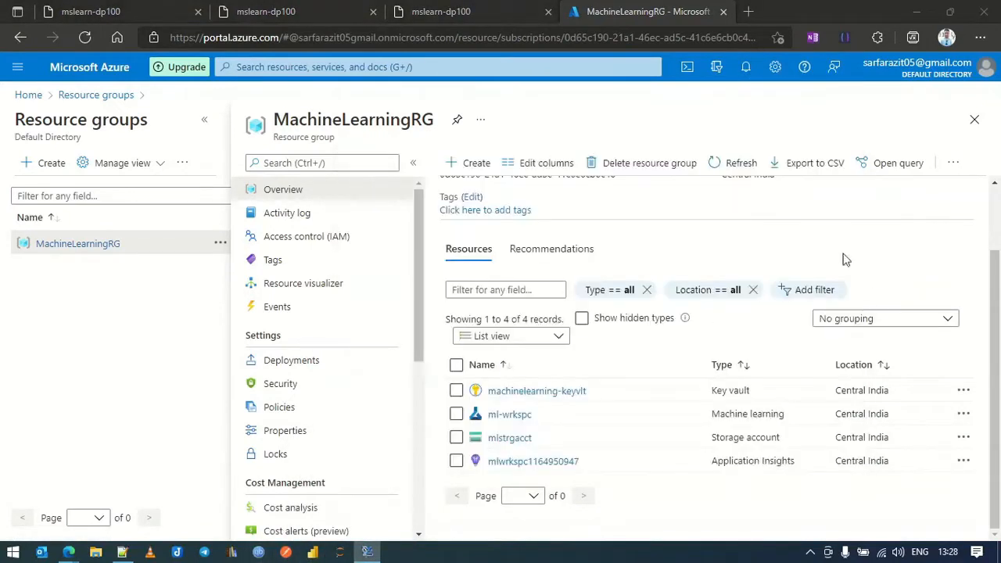
left_click(746, 69)
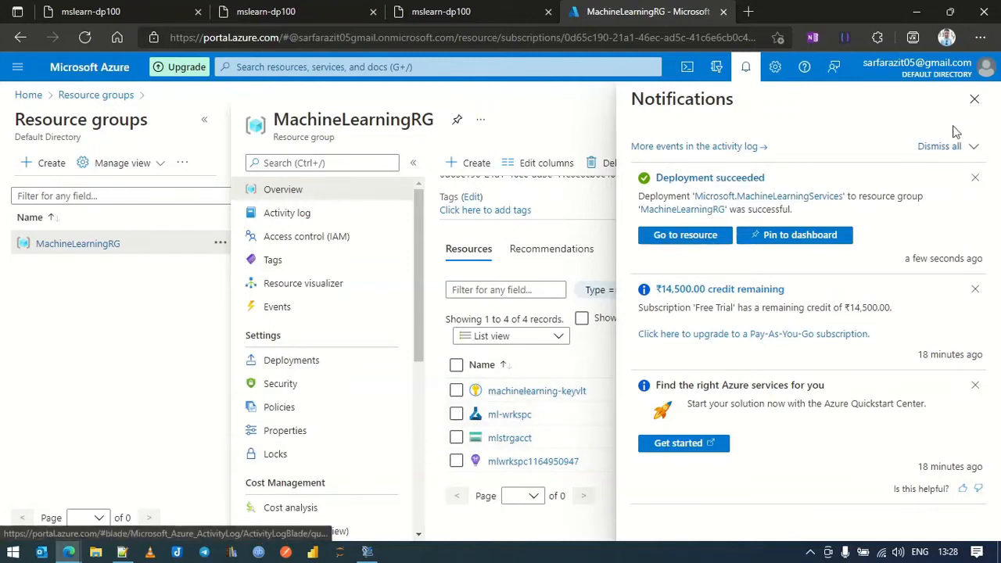
left_click(975, 99)
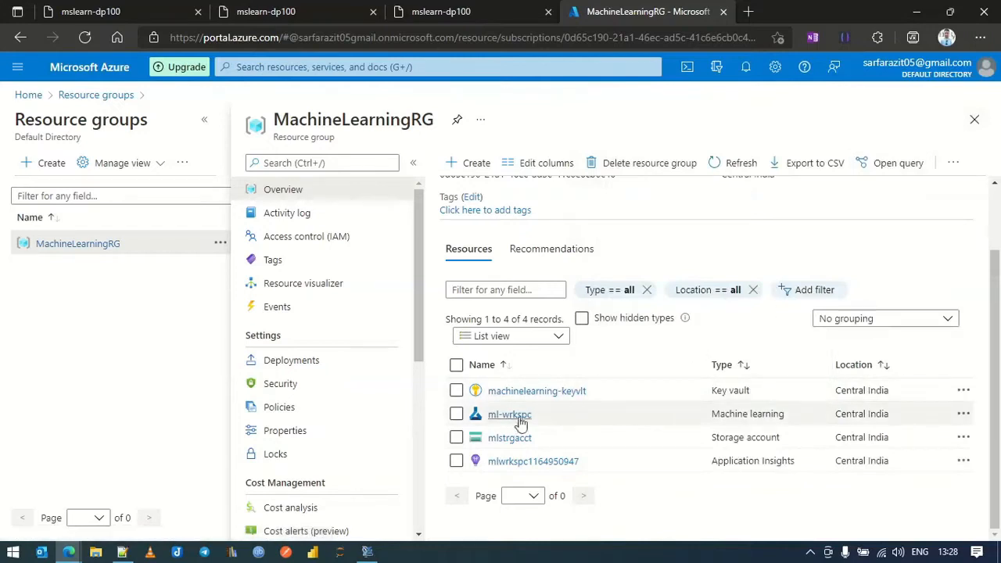
left_click(758, 164)
Open the ml-wrkspc workspace, launch its Machine Learning studio and dismiss the welcome tour
left_click(509, 415)
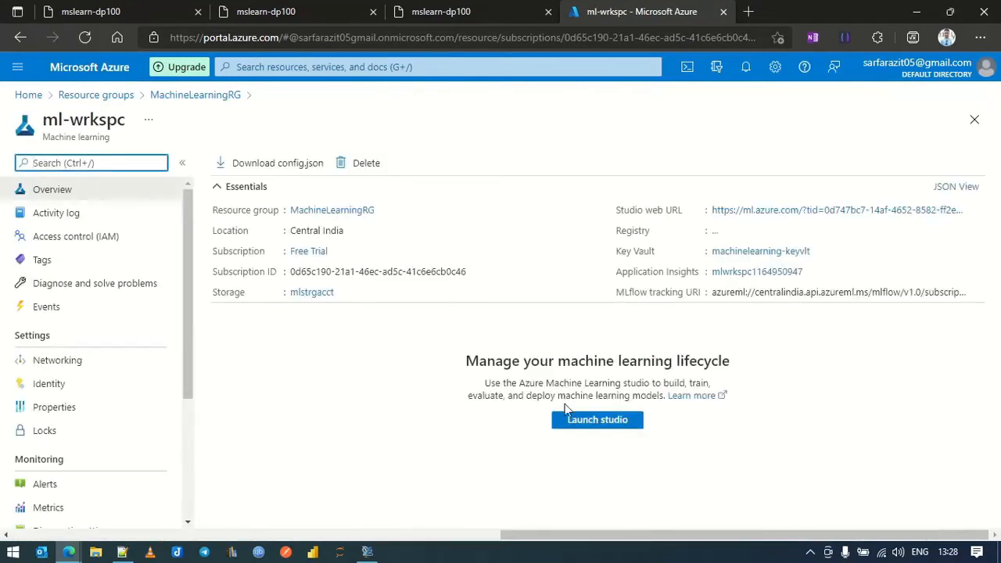
left_click(603, 426)
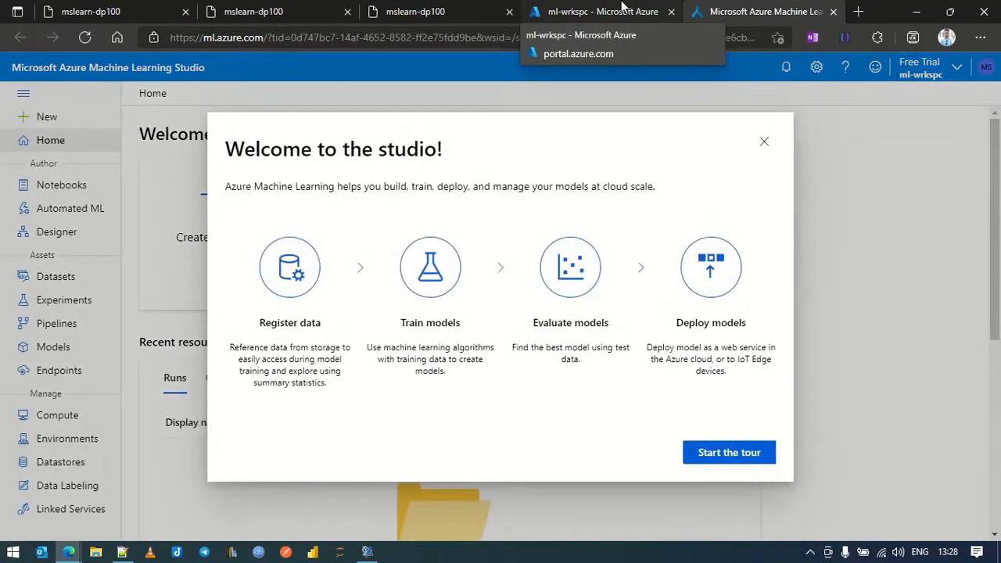
left_click(763, 145)
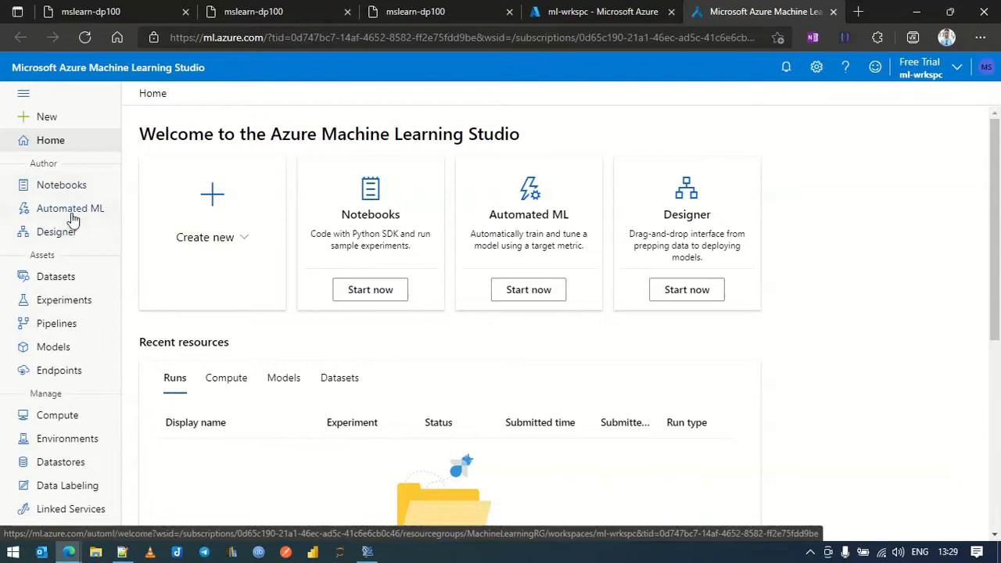
Read the lab instructions on creating a compute instance, including its name, location, virtual machine and advanced settings
left_click(428, 10)
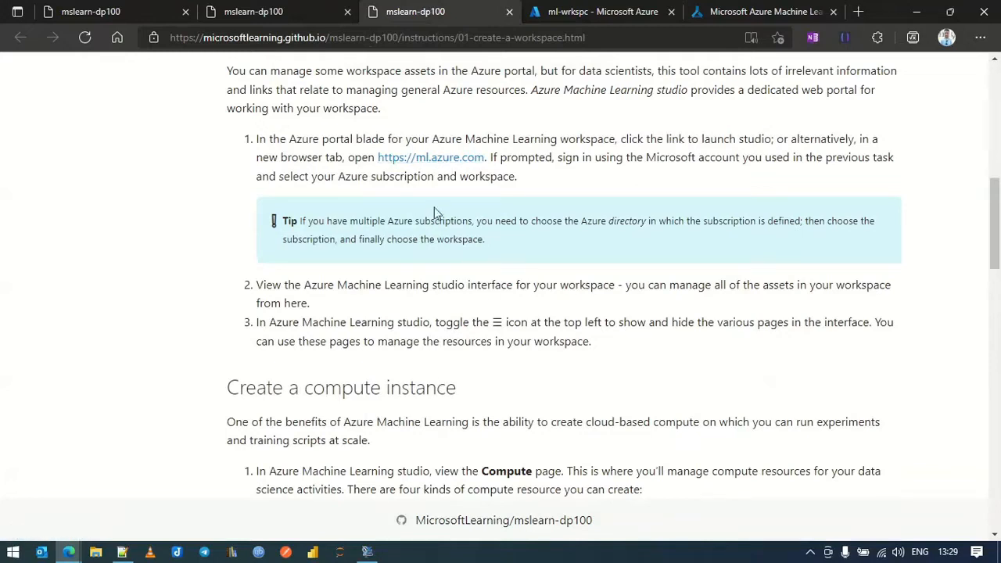
scroll(382, 279, "down", 3)
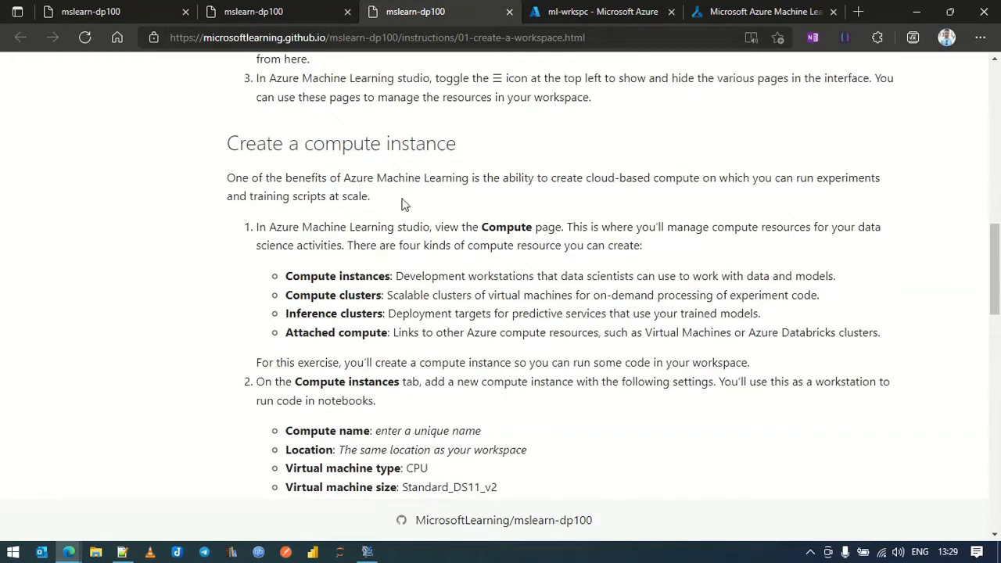
scroll(404, 204, "down", 2)
scroll(400, 205, "up", 2)
scroll(384, 376, "down", 2)
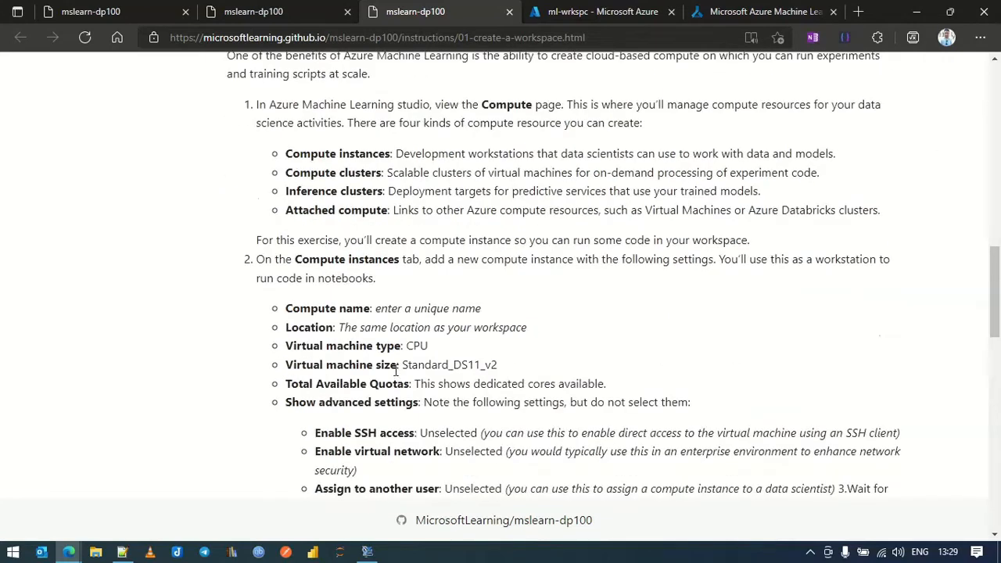
scroll(396, 371, "down", 2)
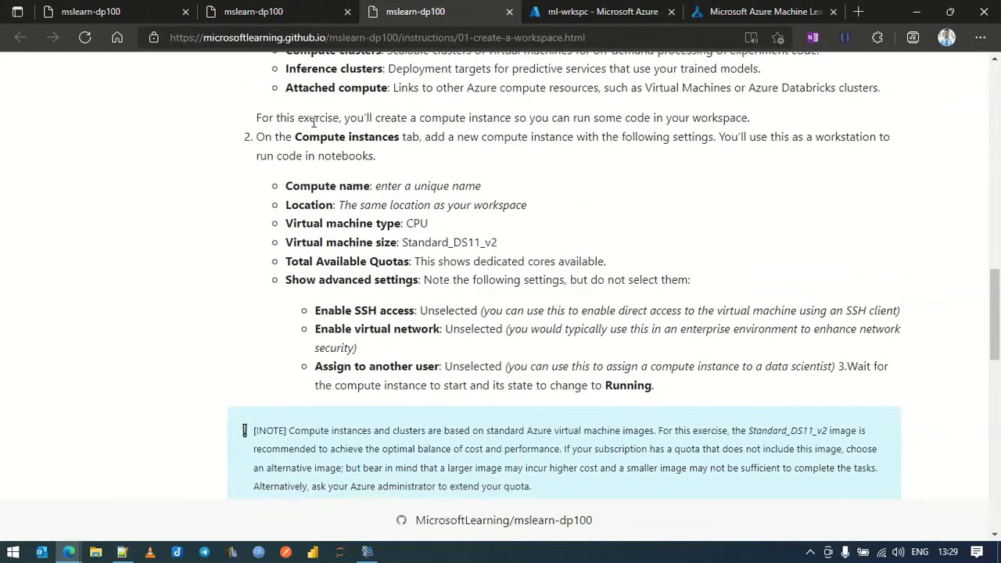
left_click_drag(298, 138, 403, 138)
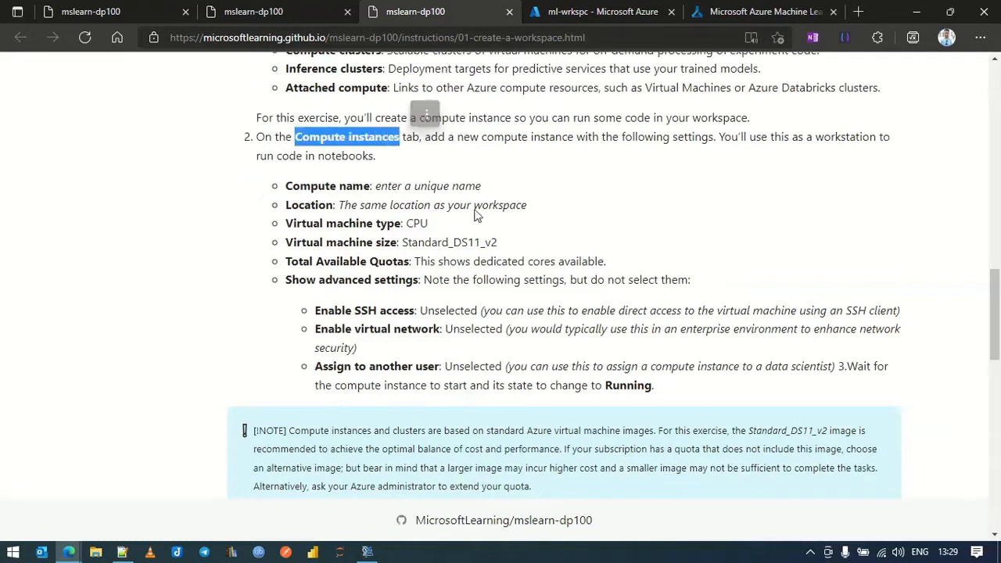
left_click_drag(280, 186, 697, 389)
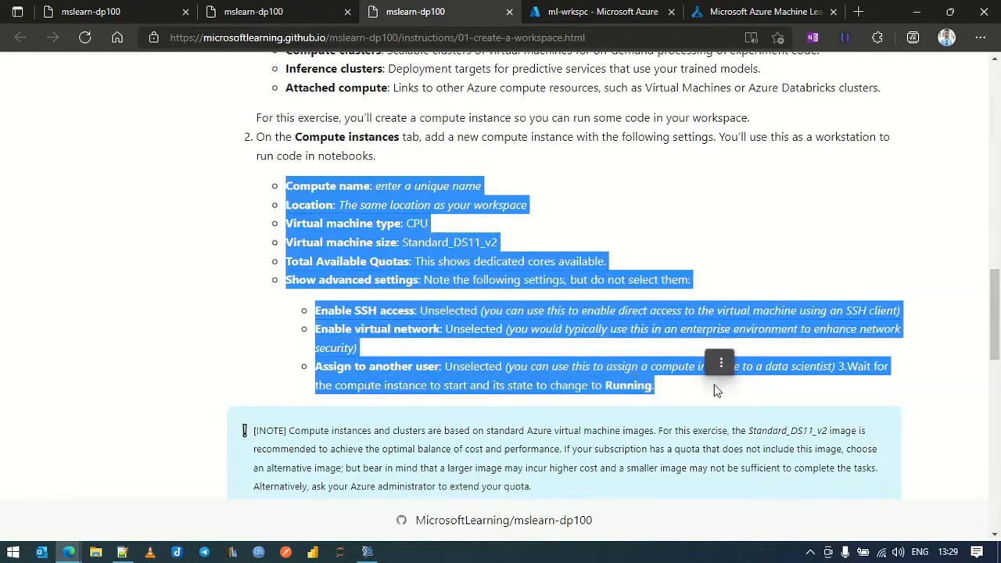
left_click(713, 389)
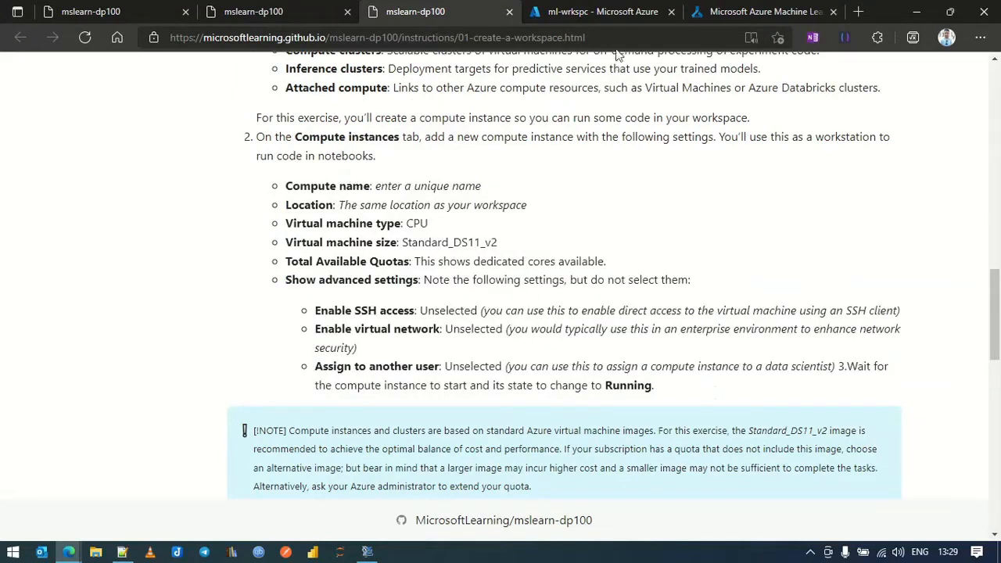
Return to Azure Machine Learning Studio and show the workspace's compute instances
left_click(763, 10)
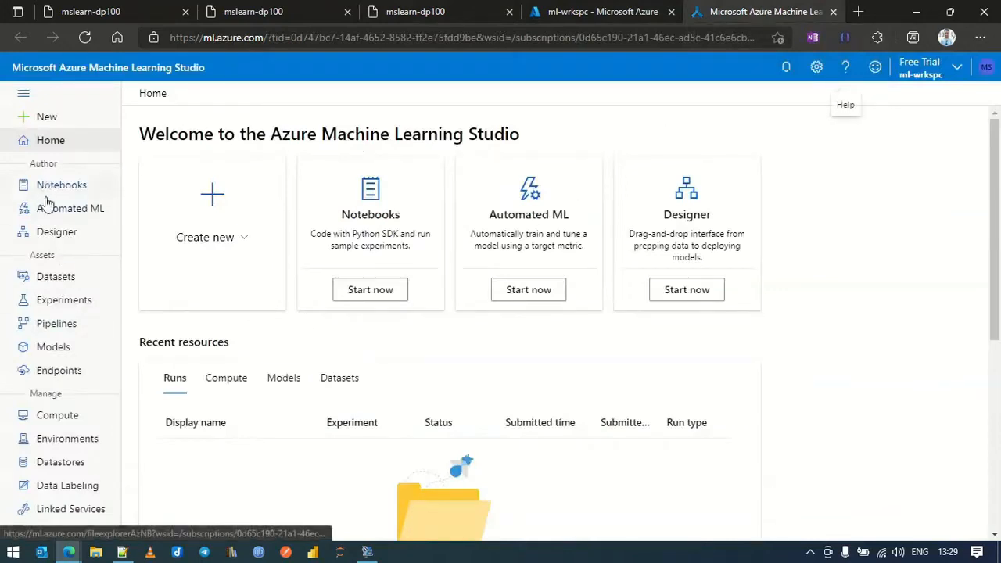
left_click(88, 415)
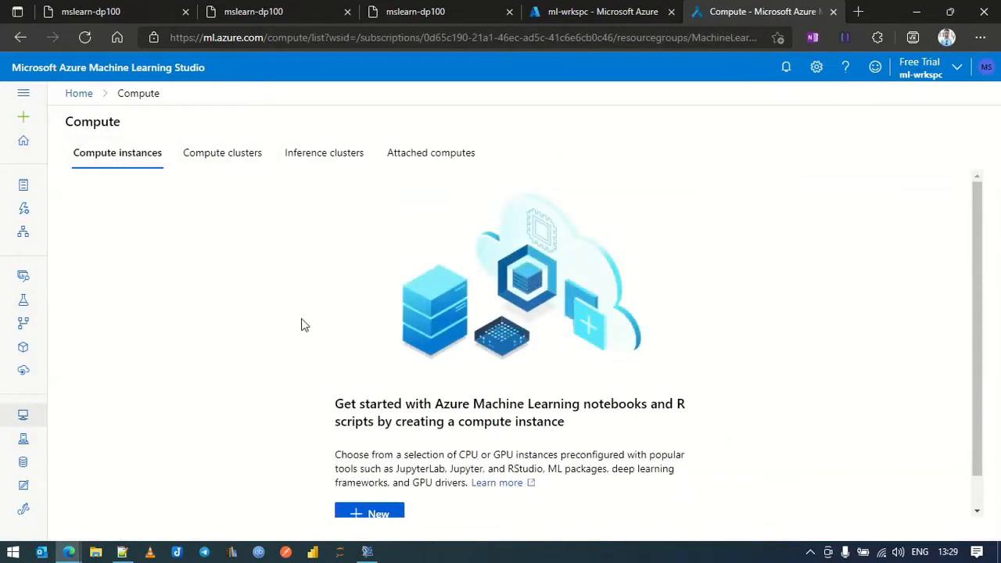
Start a new compute instance and look through its required settings and recommended virtual machine sizes
scroll(302, 324, "down", 2)
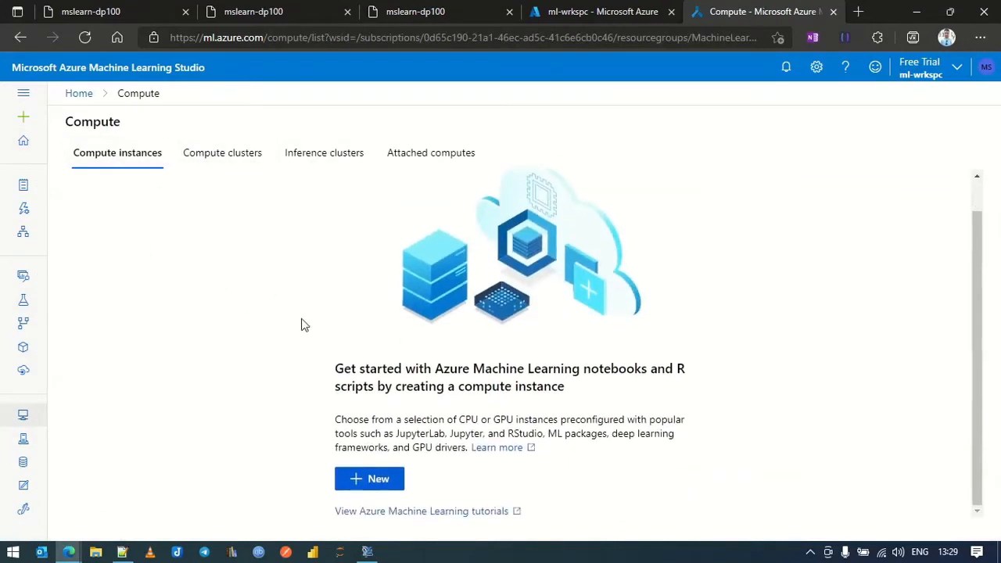
left_click(380, 482)
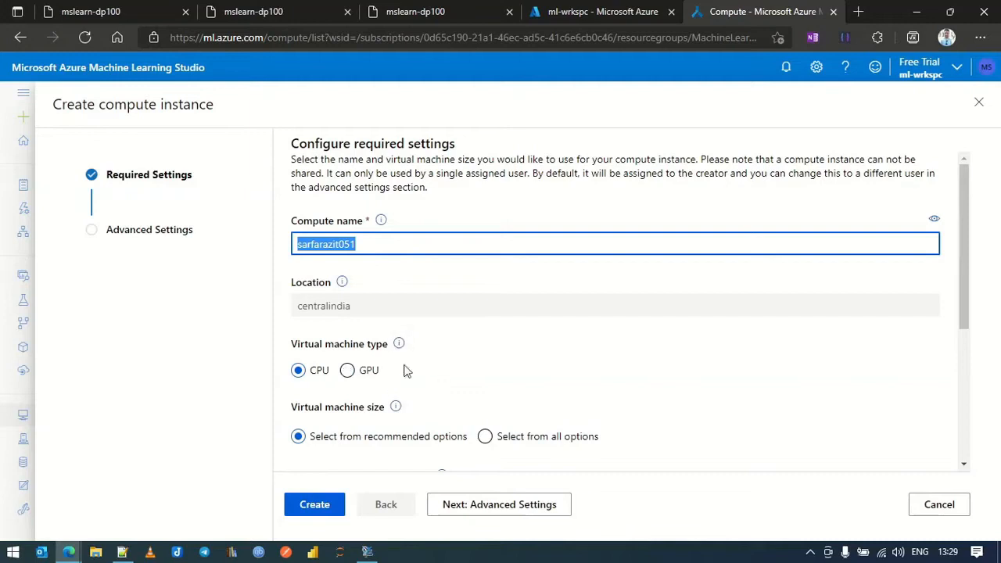
scroll(489, 329, "down", 3)
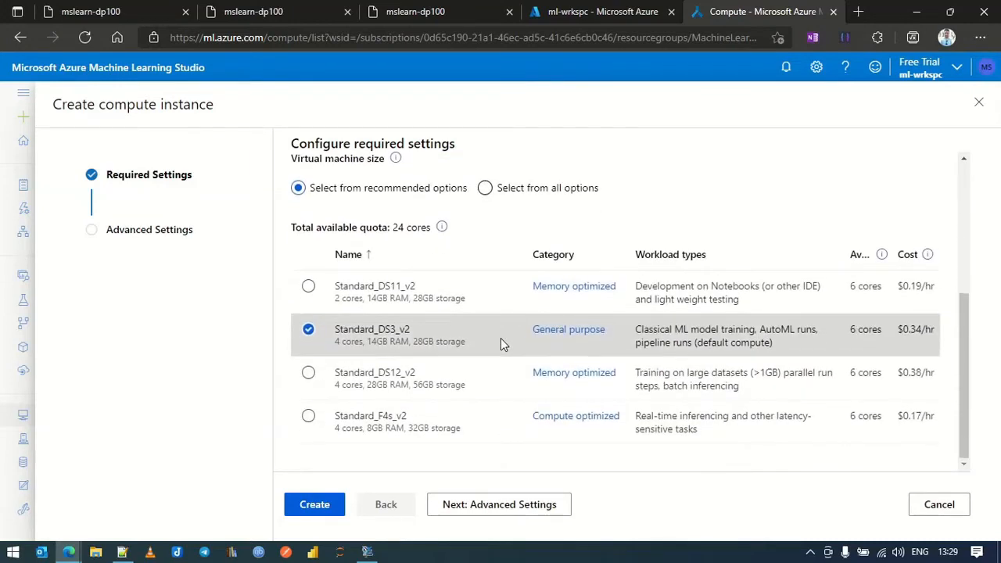
scroll(463, 353, "up", 3)
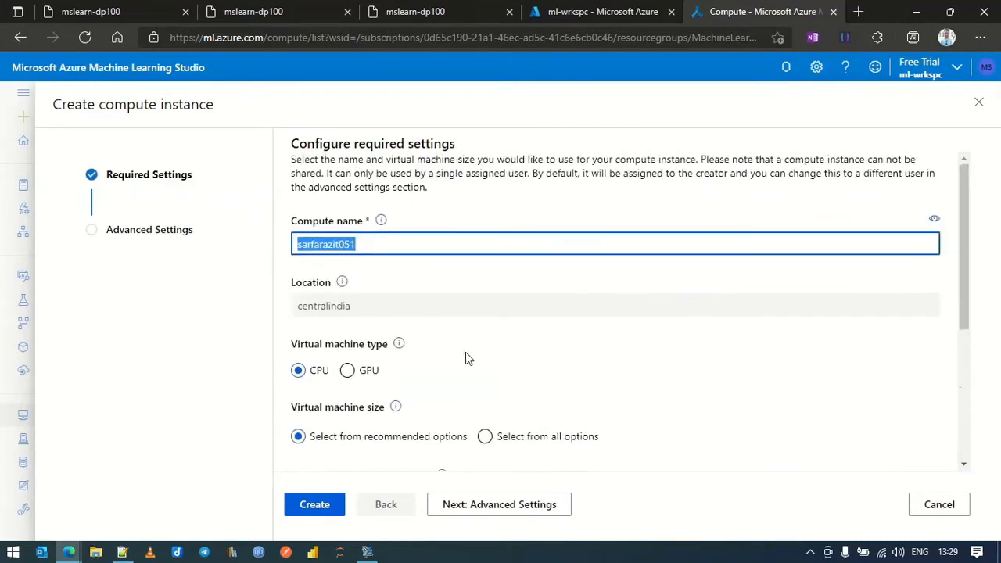
Check the lab instructions for the compute instance's virtual machine type and size, and return to the creation form
left_click(483, 8)
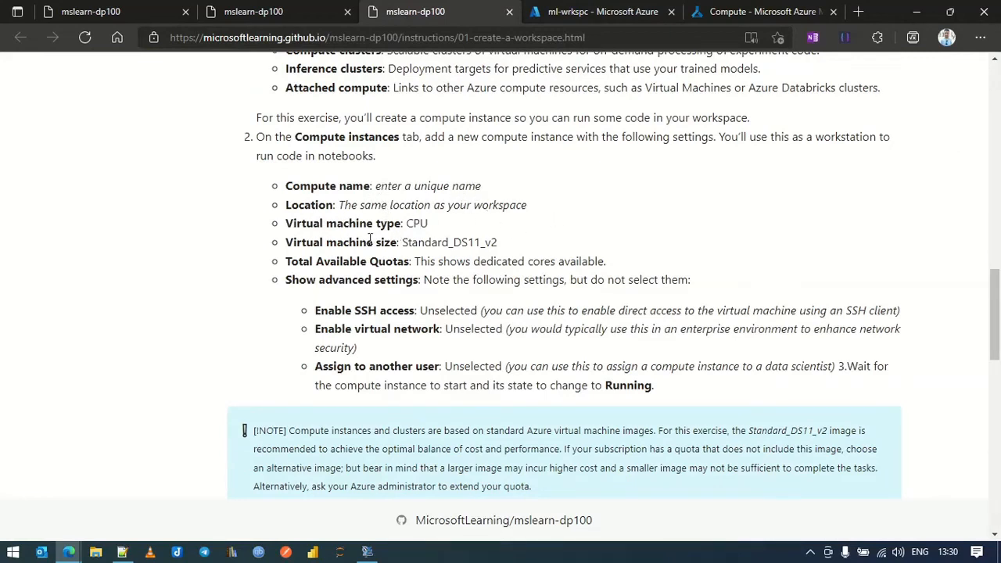
double_click(411, 223)
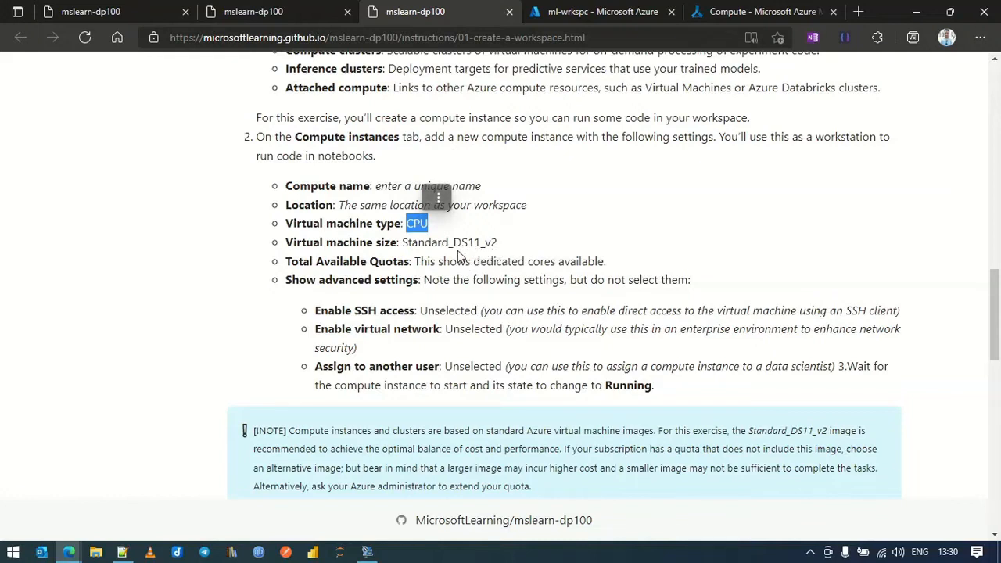
left_click(723, 11)
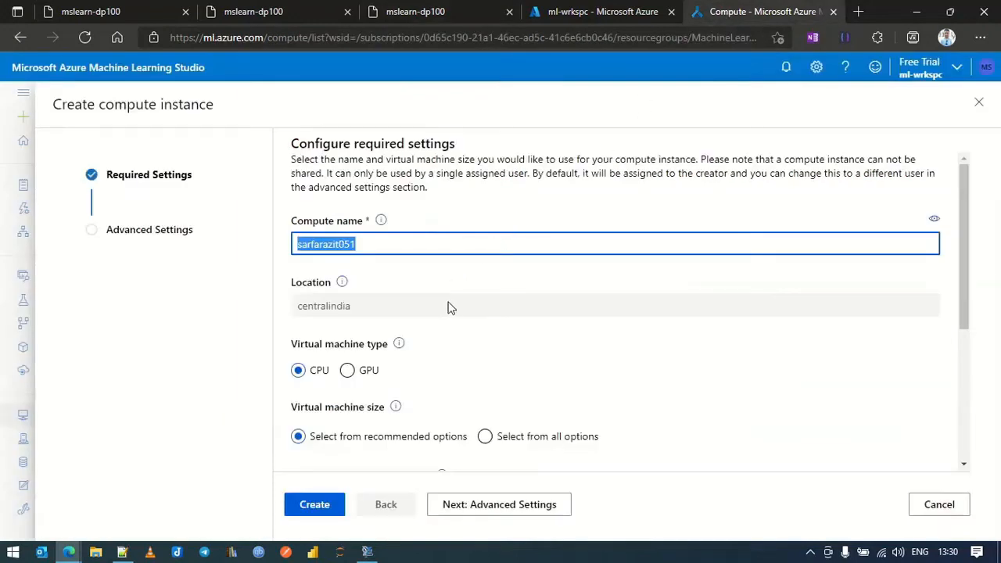
Review the compute instance's name, location and CPU type, and choose Standard_DS11_v2 as its virtual machine size
scroll(447, 311, "down", 1)
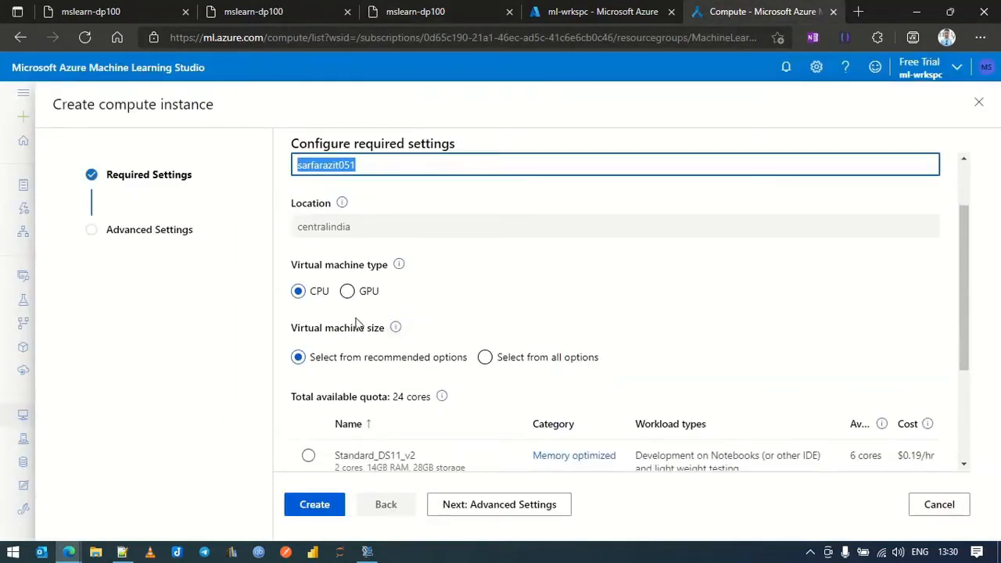
scroll(280, 162, "up", 1)
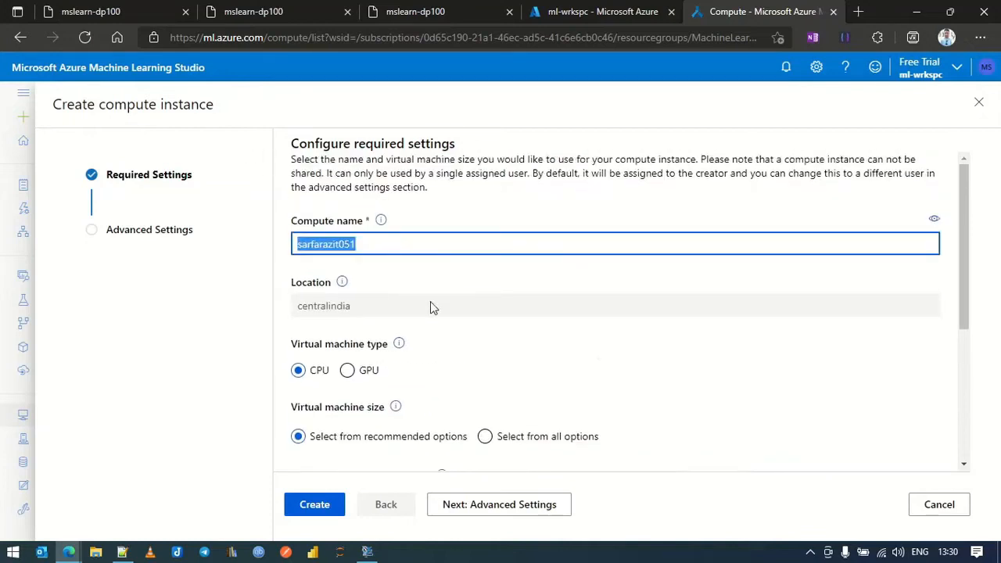
left_click(430, 302)
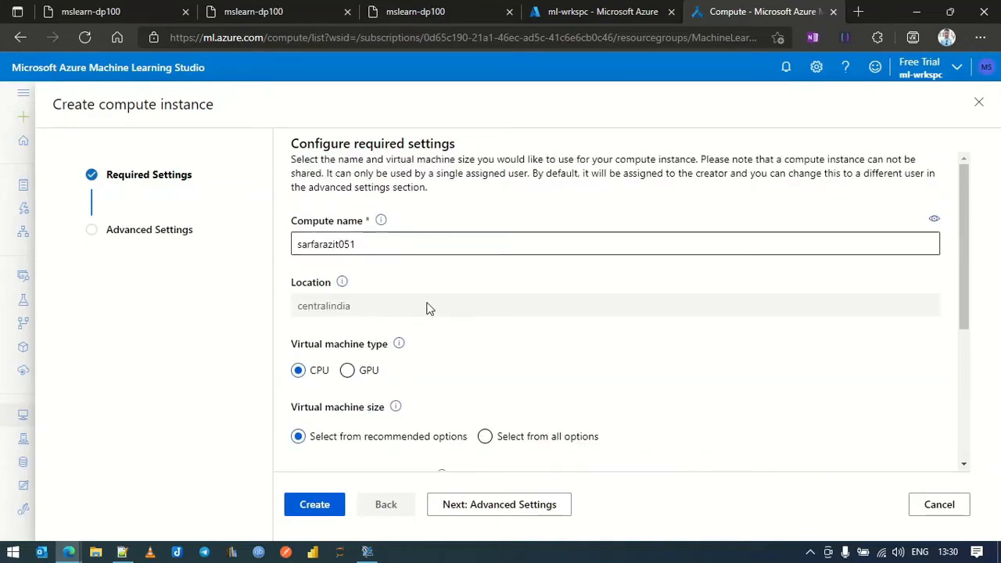
left_click(382, 246)
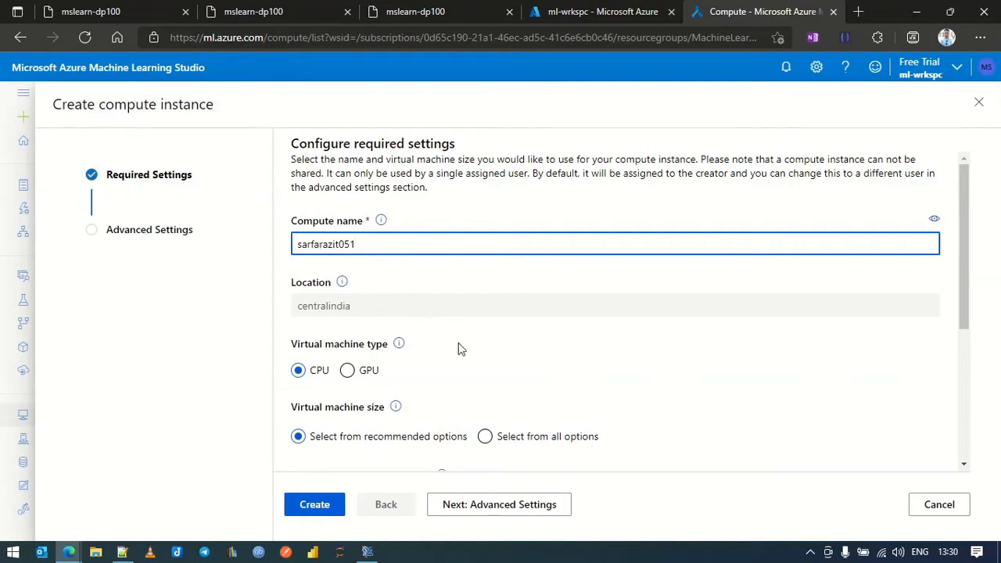
scroll(458, 346, "down", 2)
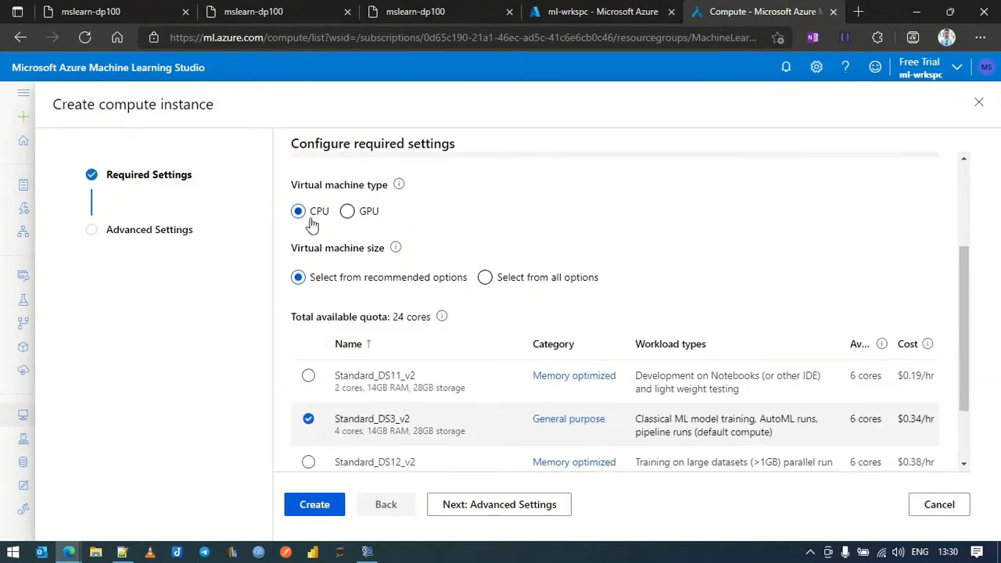
left_click(314, 383)
scroll(471, 379, "down", 2)
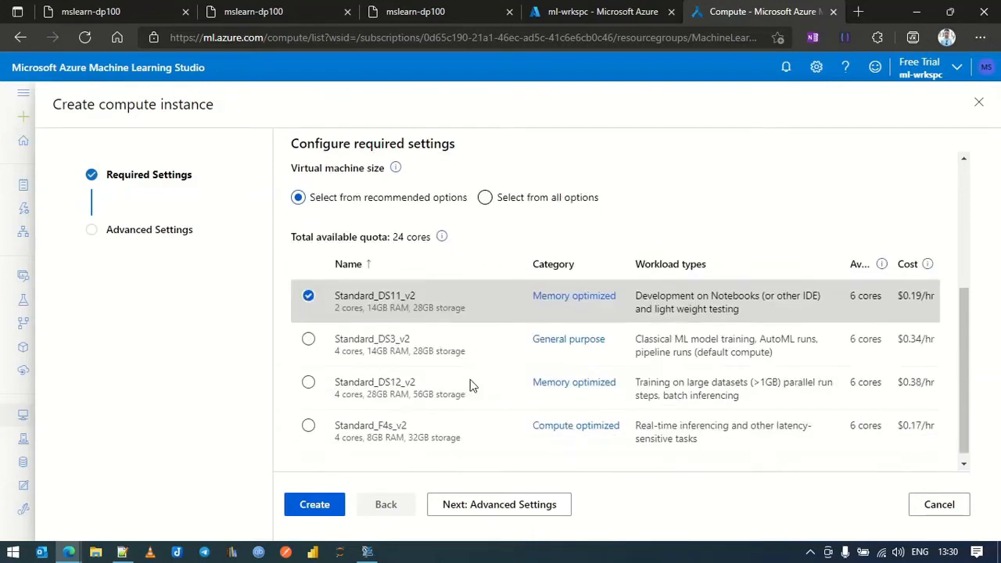
scroll(470, 379, "down", 1)
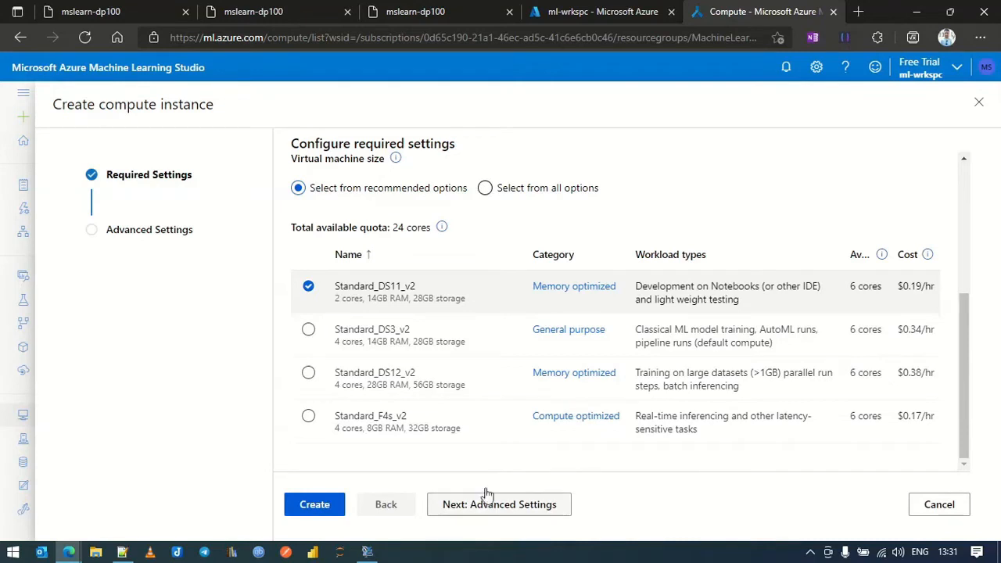
Check the advanced settings against the lab instructions and create the compute instance with SSH access, virtual network and user assignment left off
left_click(480, 12)
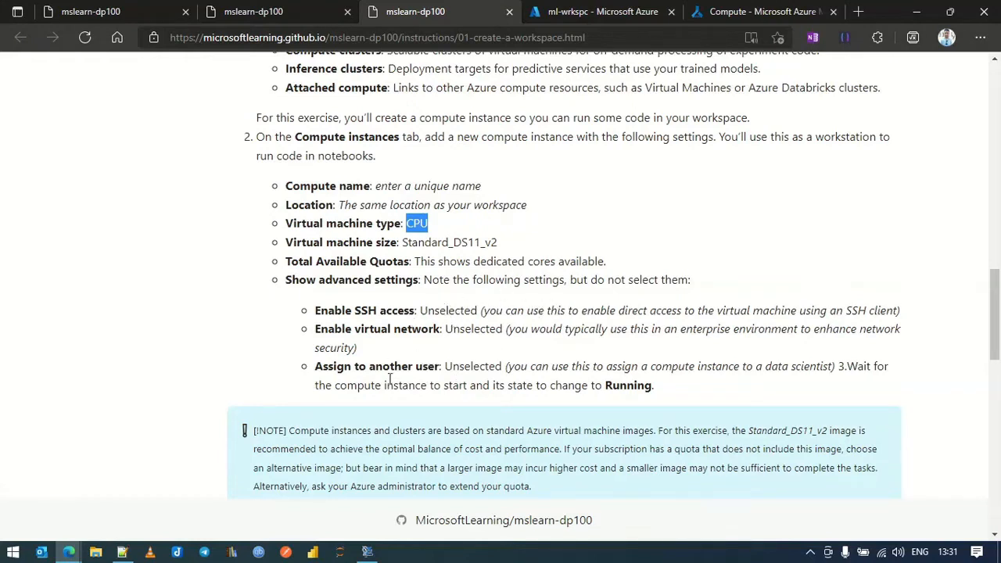
left_click(743, 12)
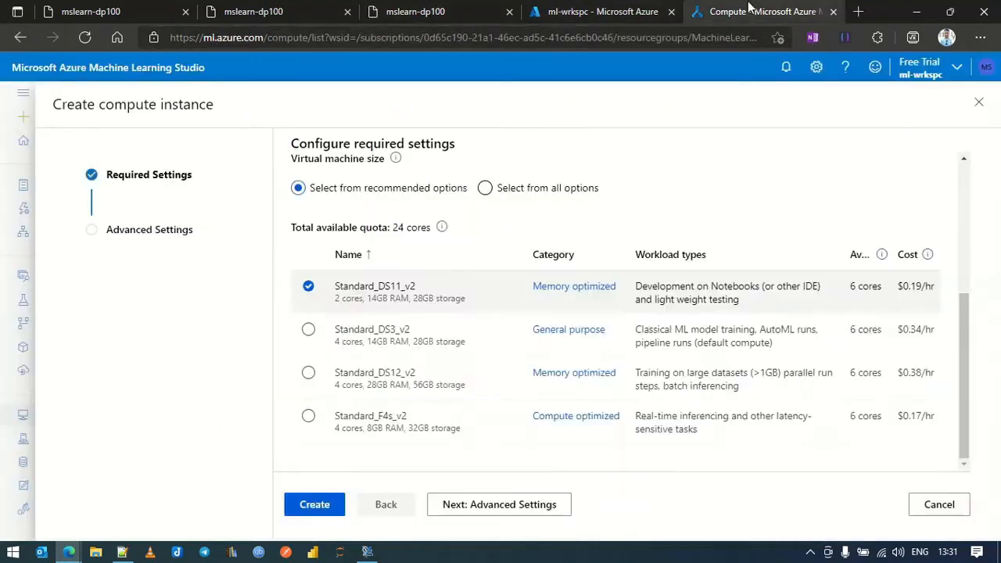
left_click(542, 505)
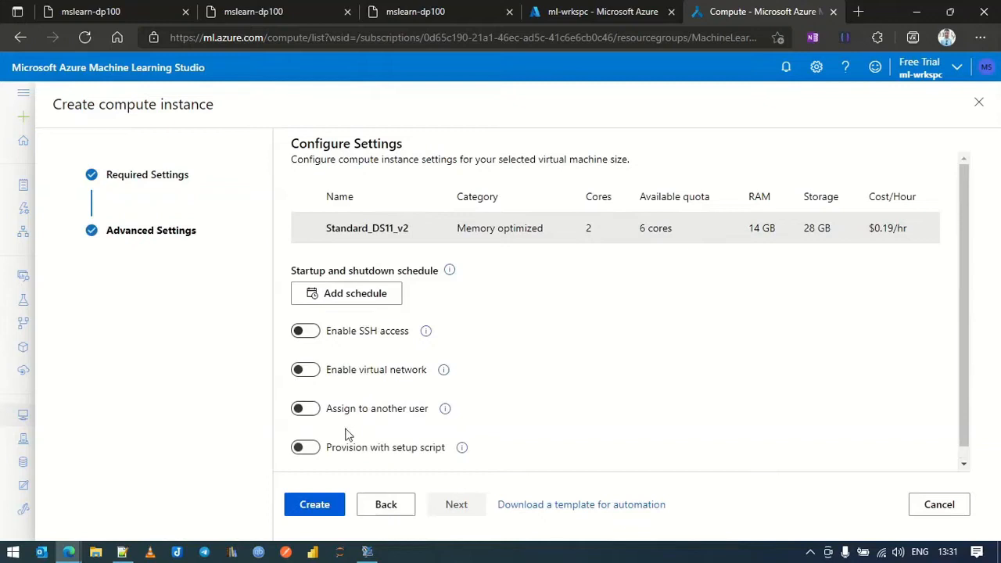
left_click(313, 504)
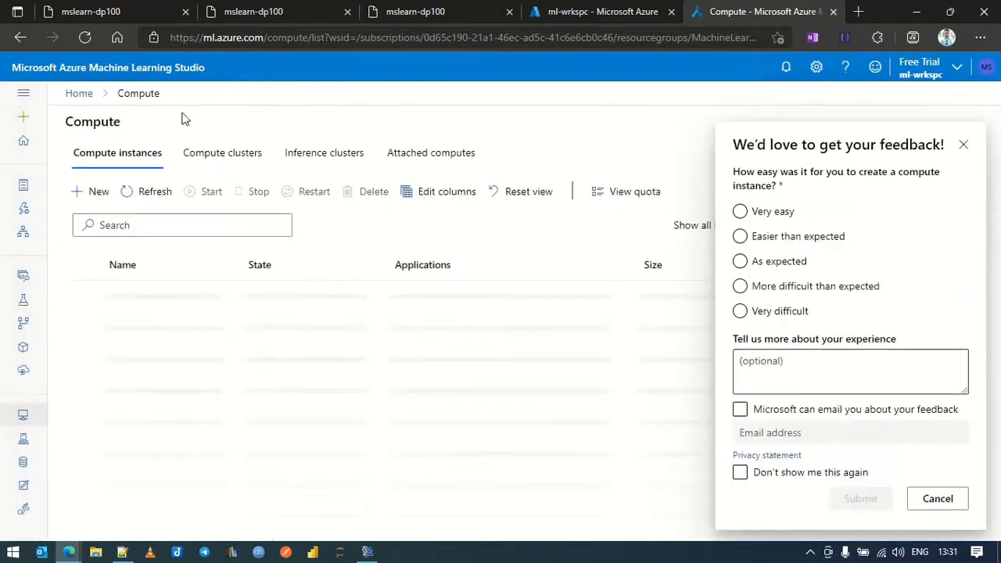
Submit the feedback survey with Very easy and Don't show me this again, and select the new compute instance in the list
left_click(783, 312)
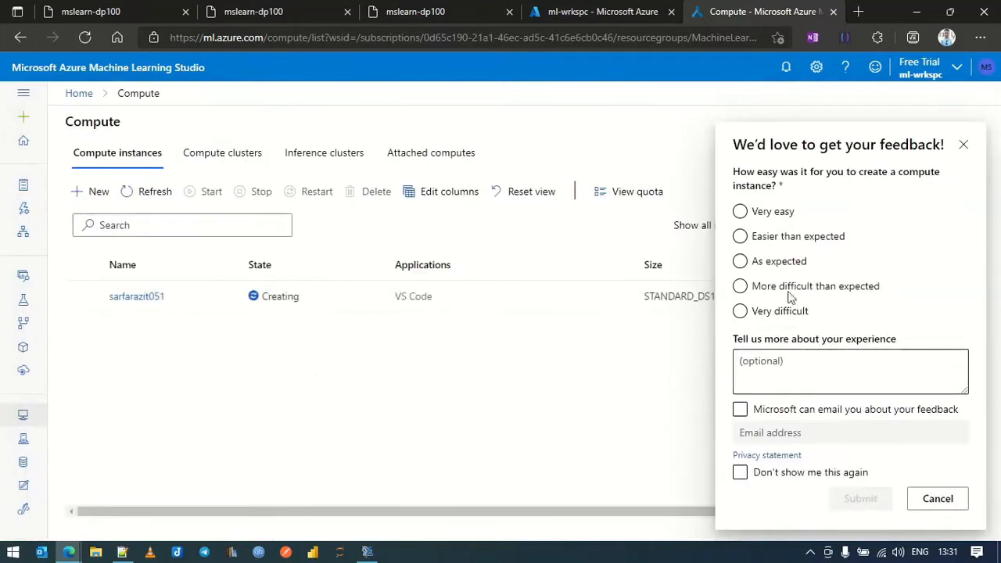
left_click(789, 473)
left_click(740, 213)
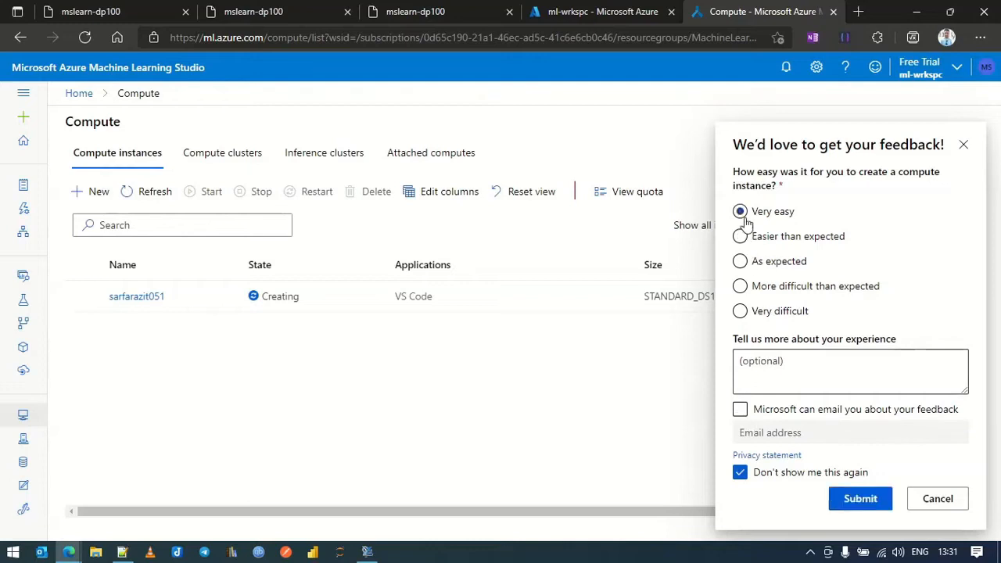
left_click(869, 505)
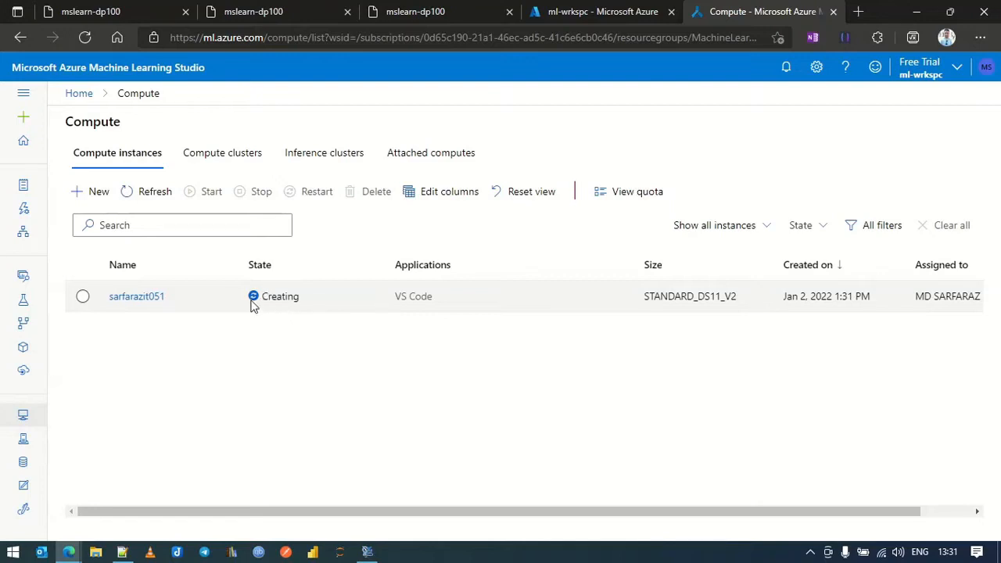
left_click(83, 296)
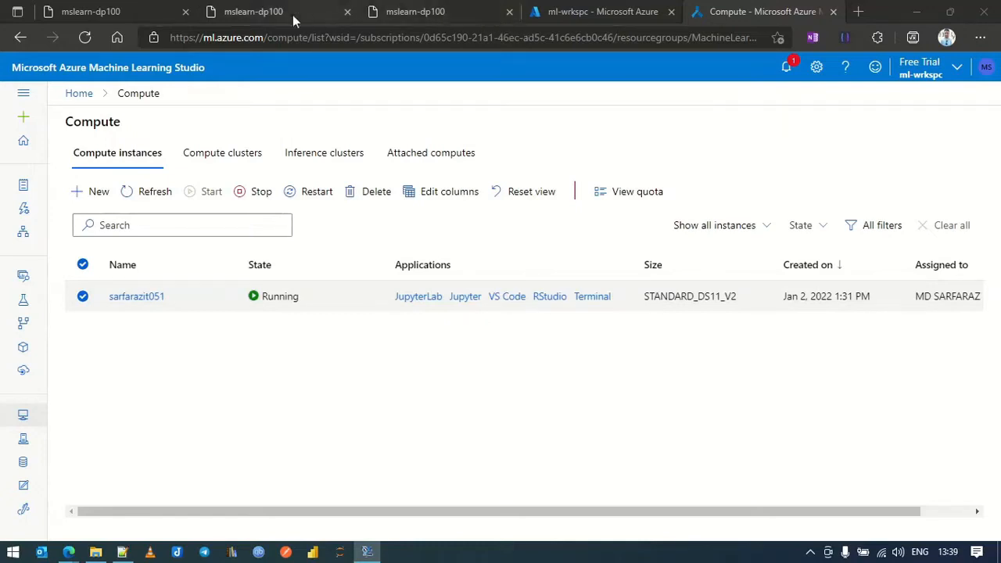
Read the Azure Machine Learning Designer lab instructions on configuring compute resources, including the compute cluster settings
left_click(400, 13)
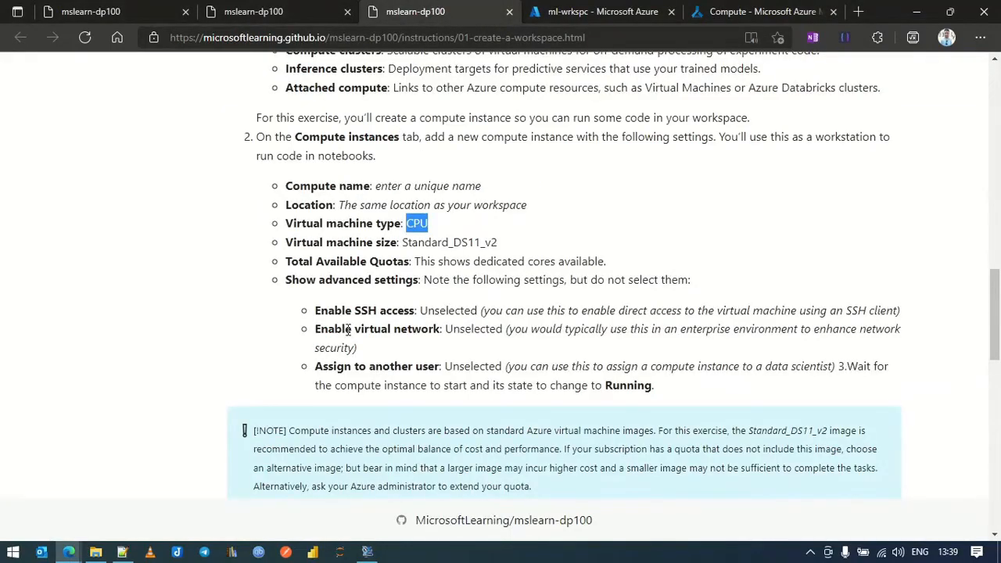
left_click(258, 11)
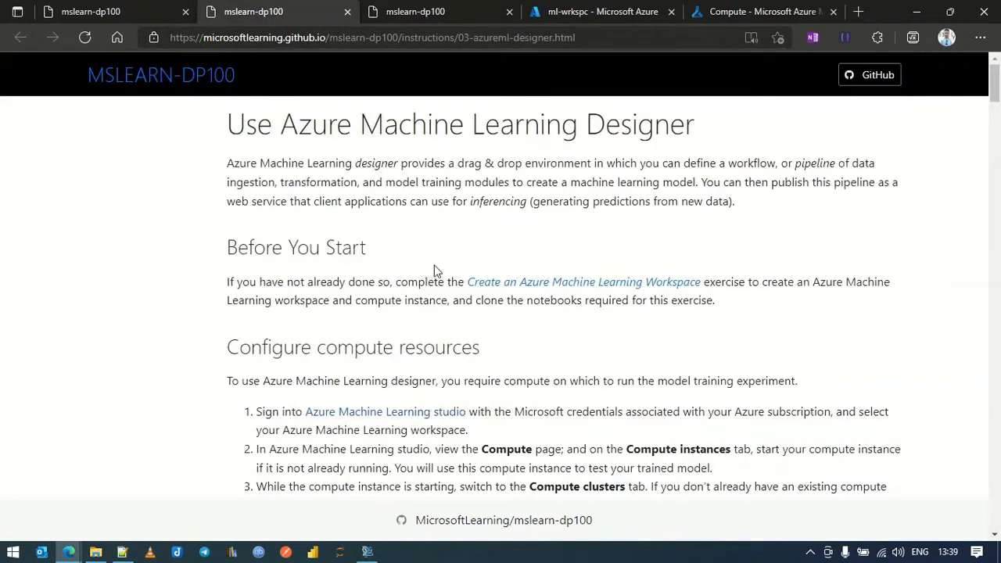
scroll(436, 271, "down", 2)
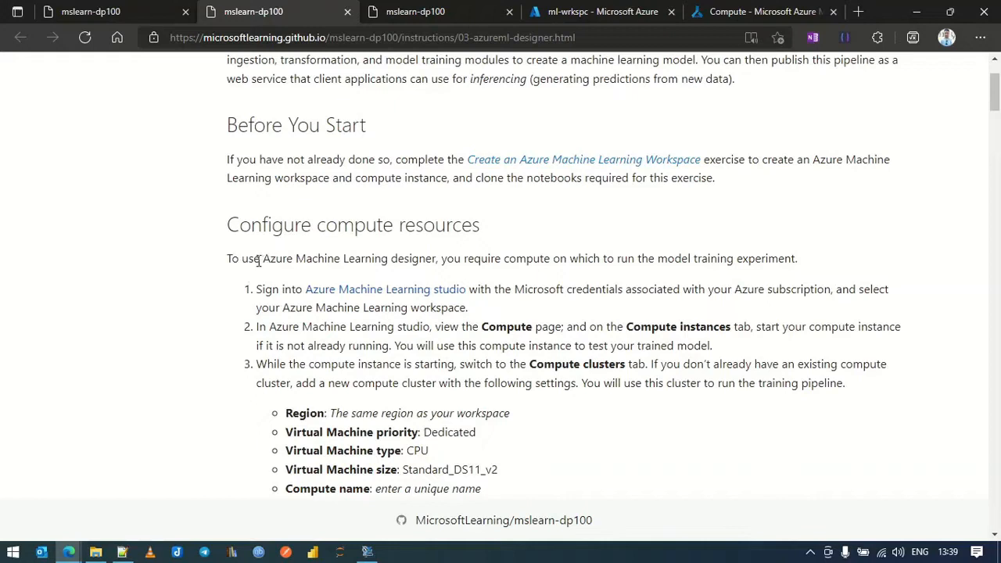
left_click_drag(264, 259, 440, 270)
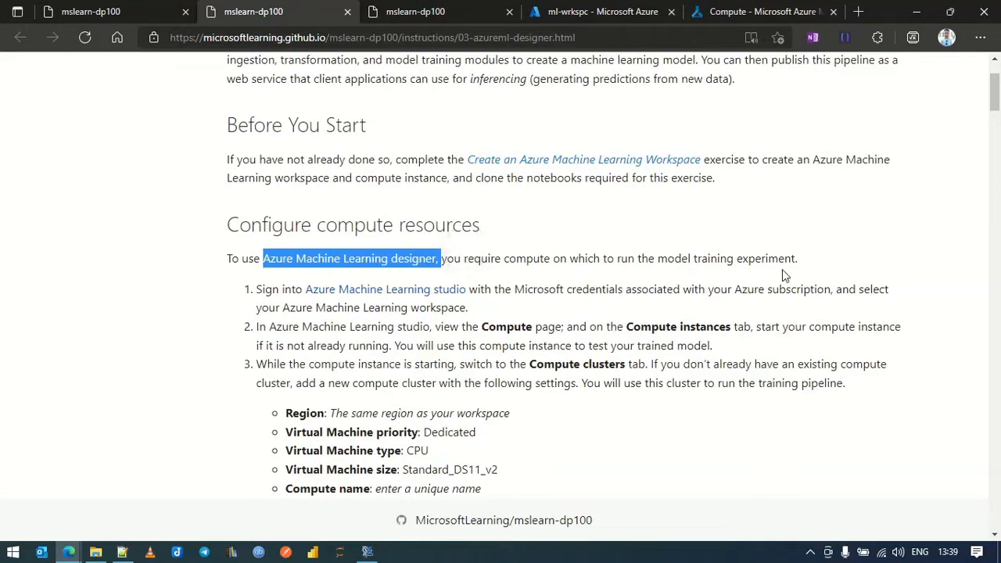
left_click_drag(481, 327, 734, 329)
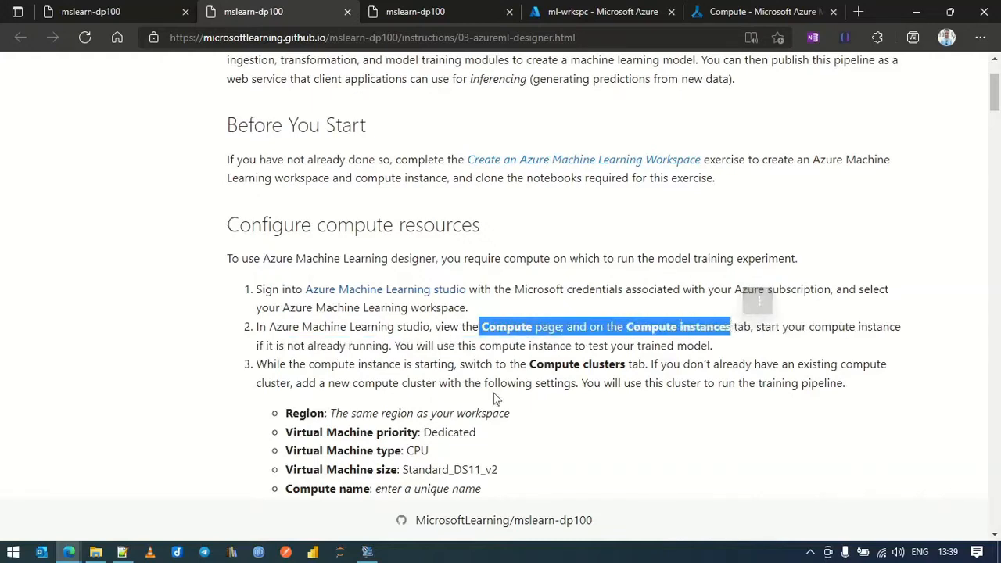
left_click_drag(263, 346, 387, 346)
left_click_drag(444, 346, 243, 321)
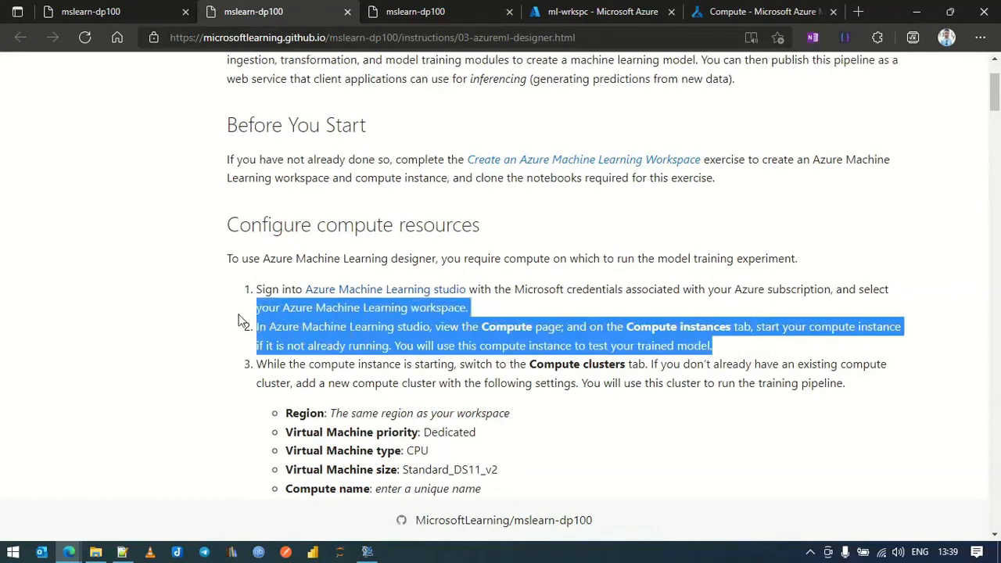
scroll(513, 409, "down", 2)
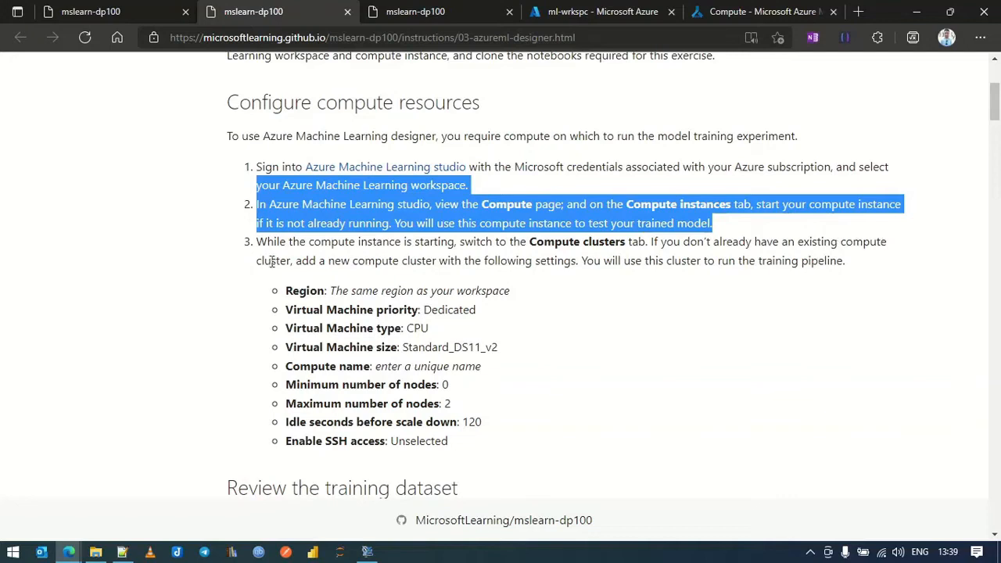
left_click_drag(532, 243, 623, 242)
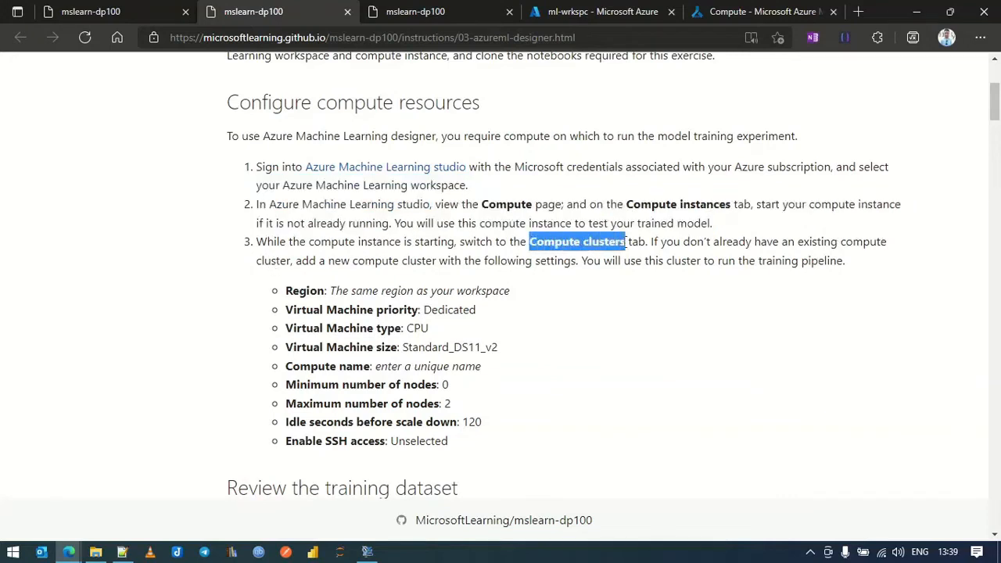
left_click_drag(287, 291, 461, 451)
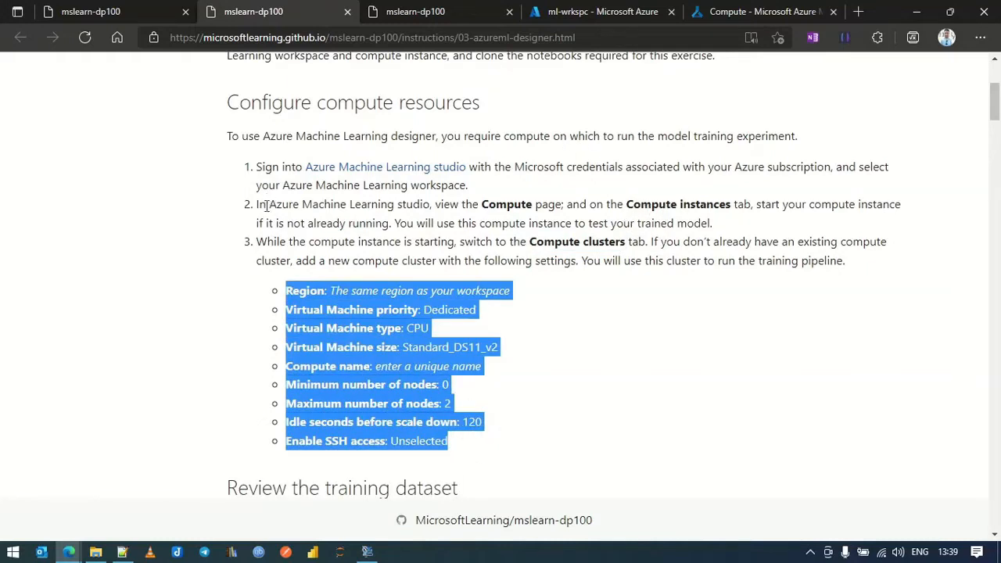
Place the studio page beside the Designer lab instructions and close the workspace-creation instructions and the ml-wrkspc portal page
left_click_drag(738, 11, 450, 18)
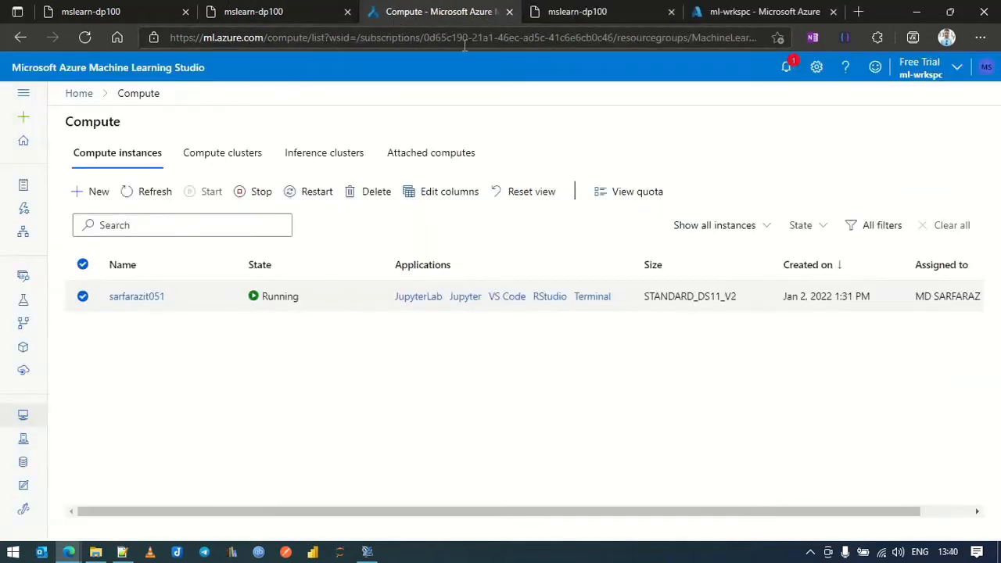
left_click(672, 11)
left_click(671, 12)
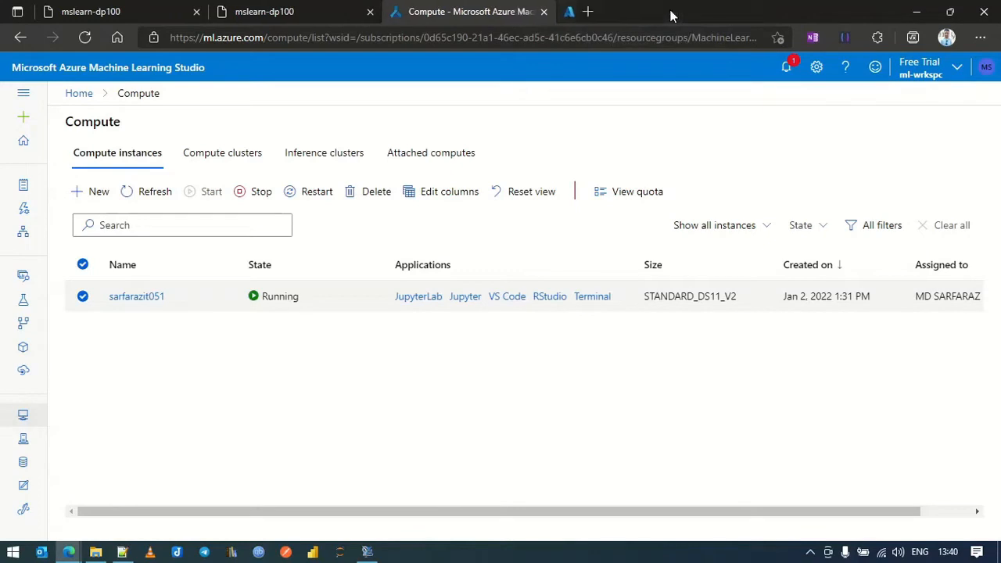
Recheck the compute cluster settings in the Designer lab instructions and return to the studio's compute instances
left_click(304, 11)
left_click(607, 407)
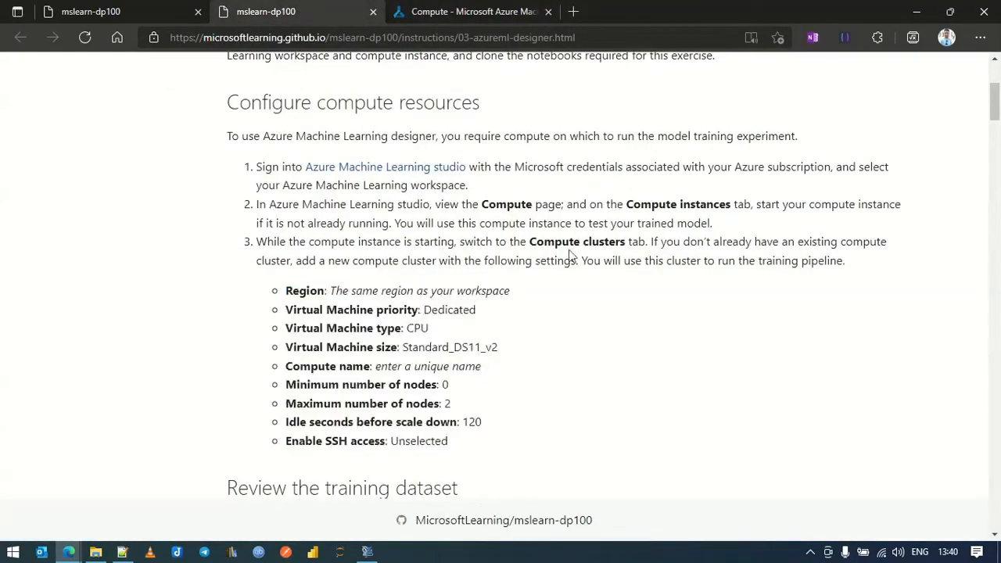
left_click(443, 13)
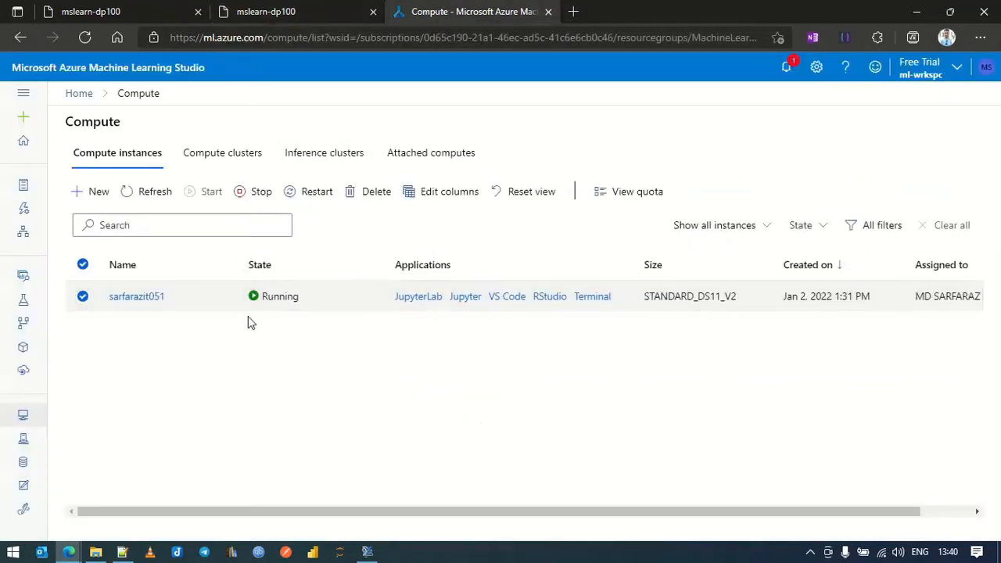
Start a new compute cluster and select the Standard_DS11_v2 virtual machine size specified in the Designer lab instructions
left_click(237, 157)
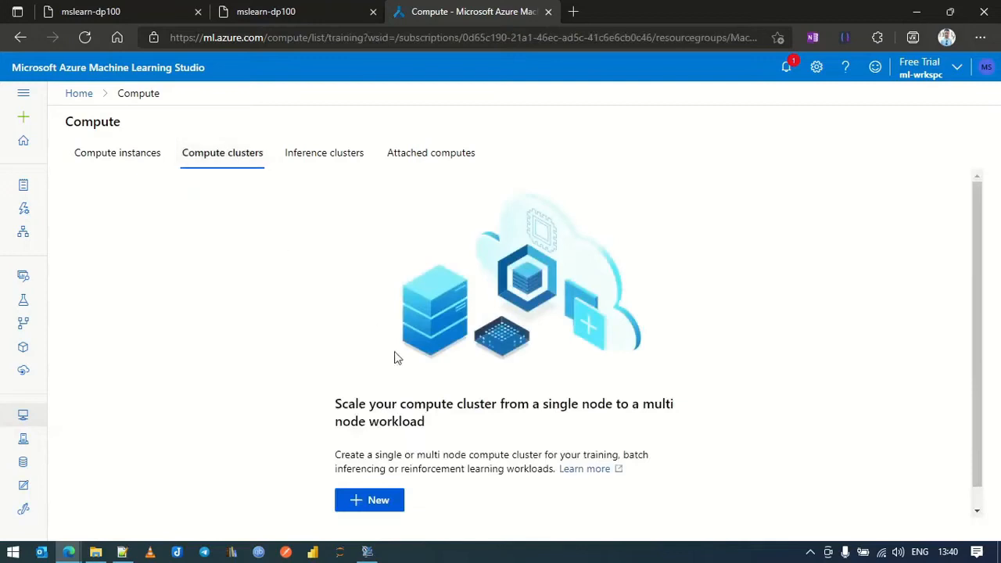
left_click(379, 505)
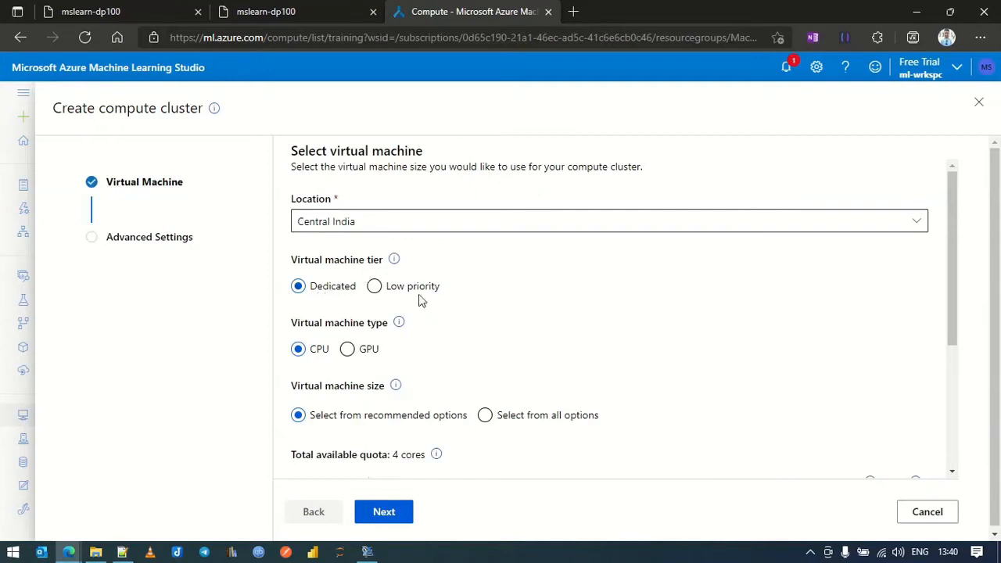
left_click(333, 10)
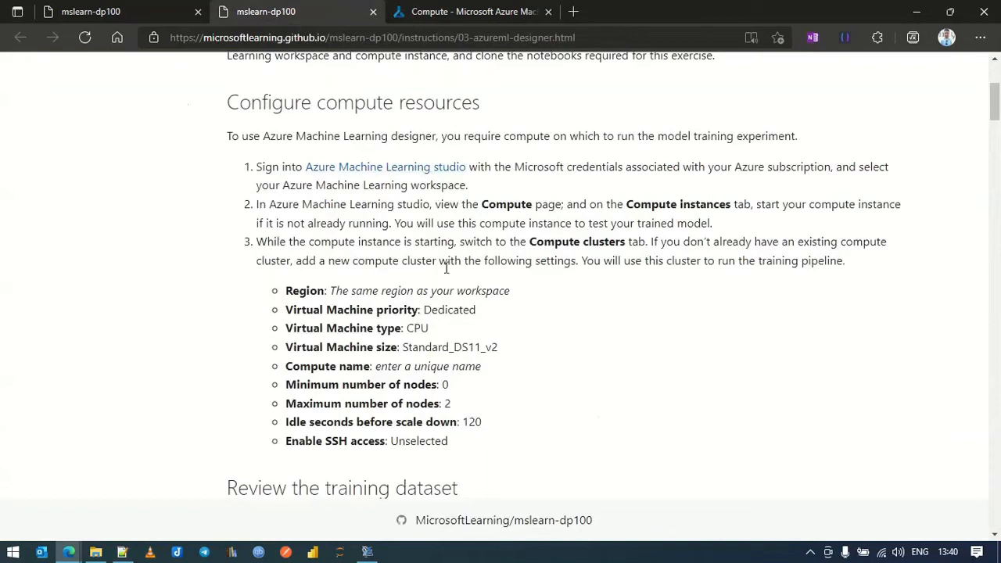
double_click(417, 328)
double_click(419, 348)
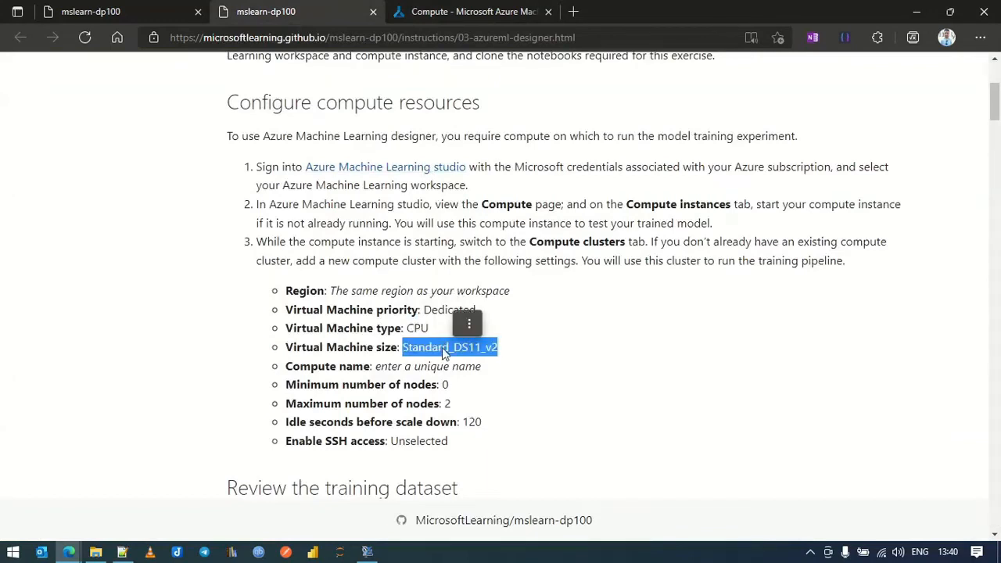
left_click(403, 20)
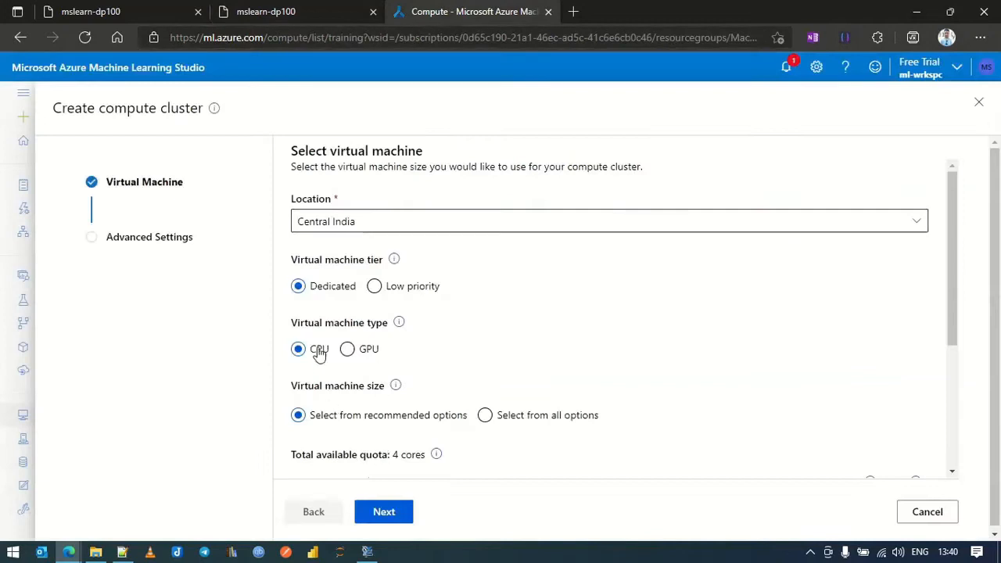
scroll(539, 318, "down", 2)
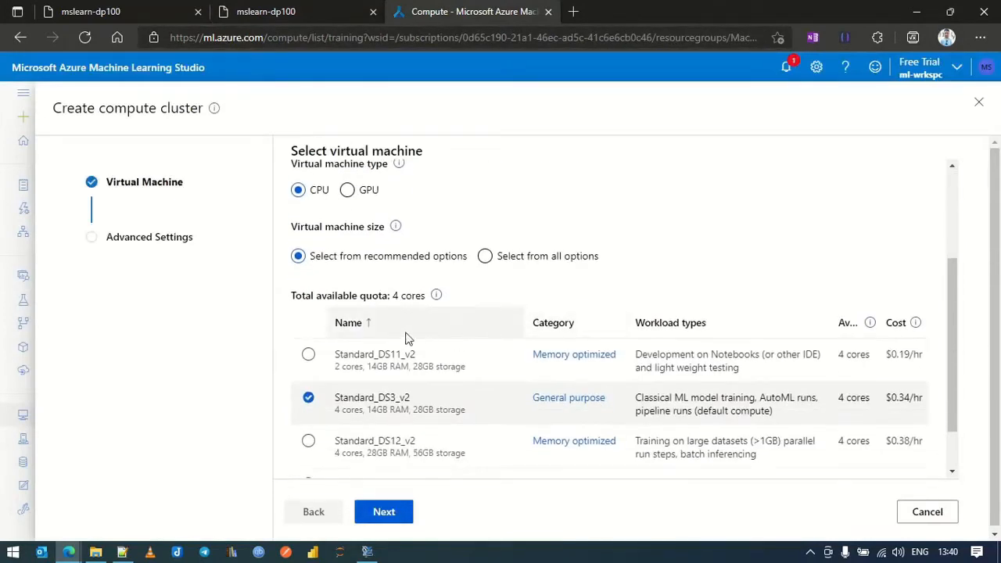
left_click(310, 356)
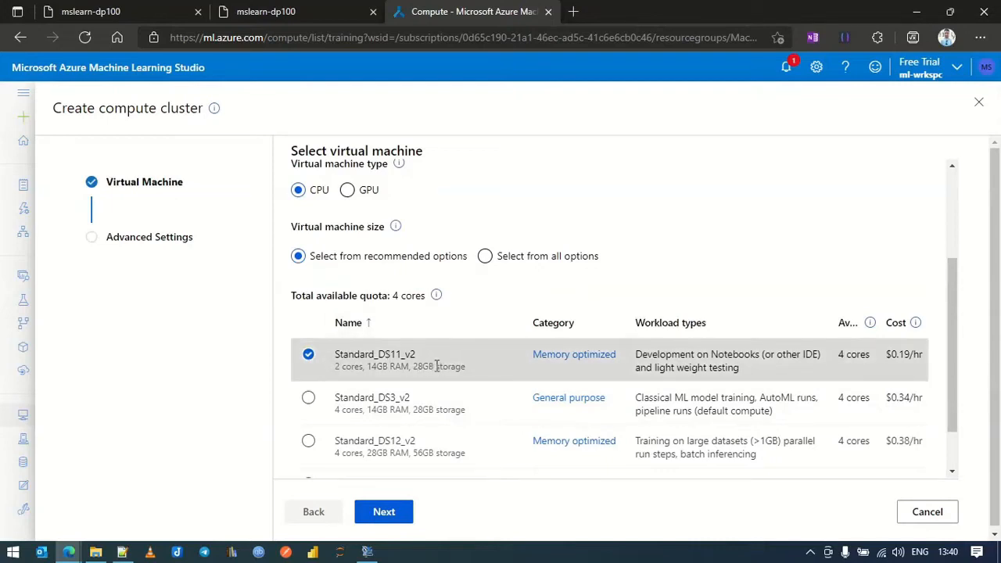
Recheck the virtual machine choices against the lab instructions, proceed to the cluster's advanced settings and name it ml-compute-clstr
left_click(313, 11)
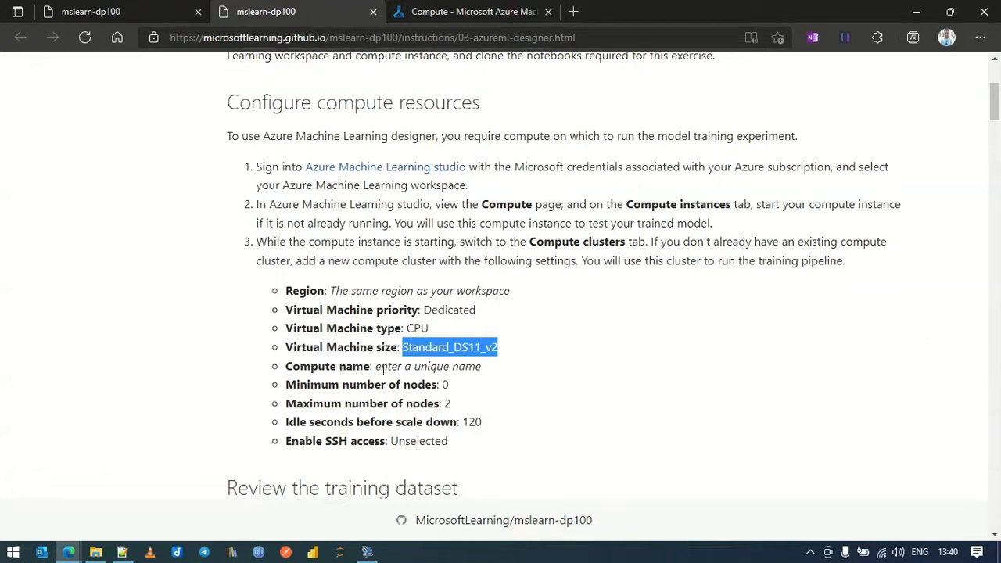
left_click(393, 8)
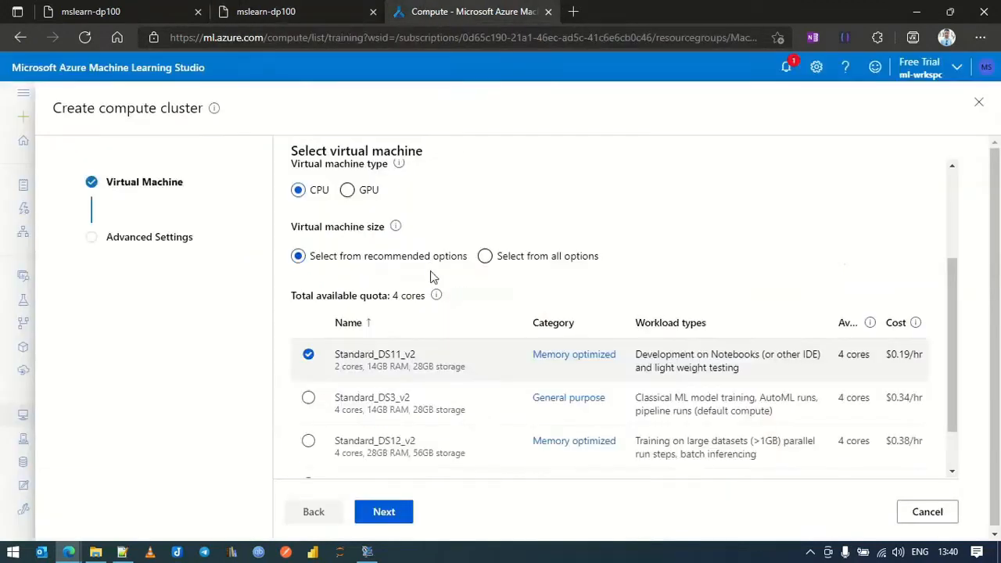
scroll(433, 330, "down", 1)
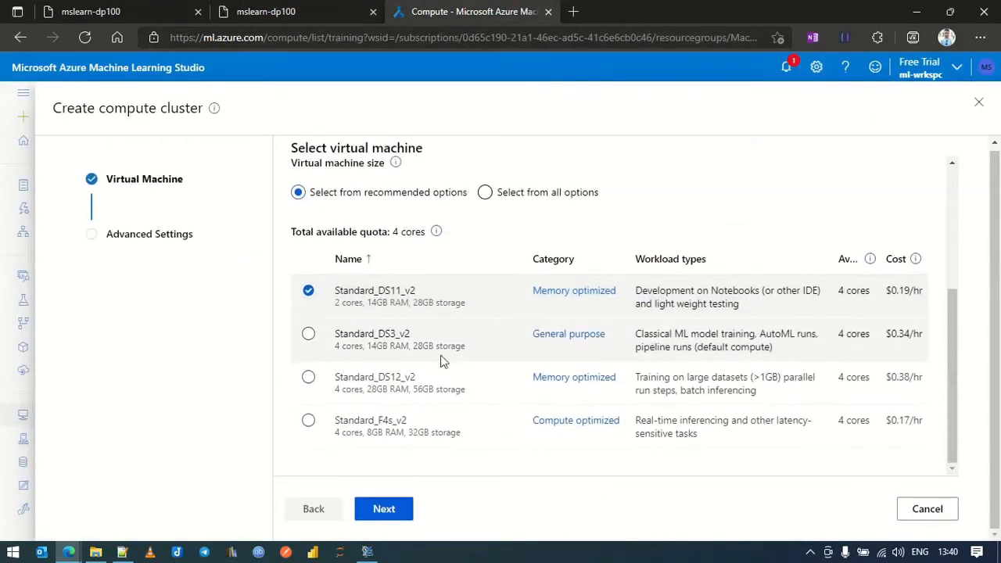
scroll(441, 361, "up", 3)
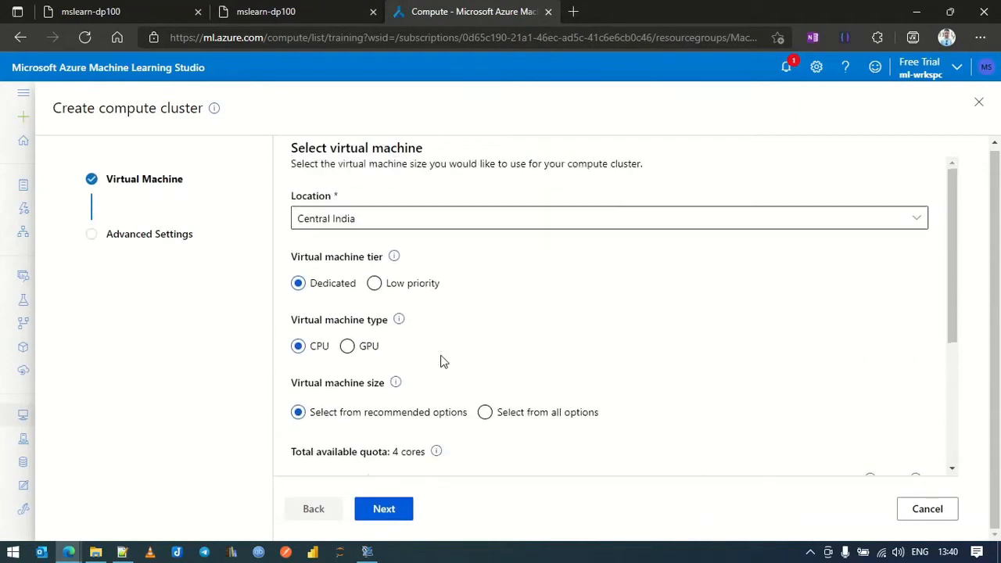
scroll(458, 346, "down", 3)
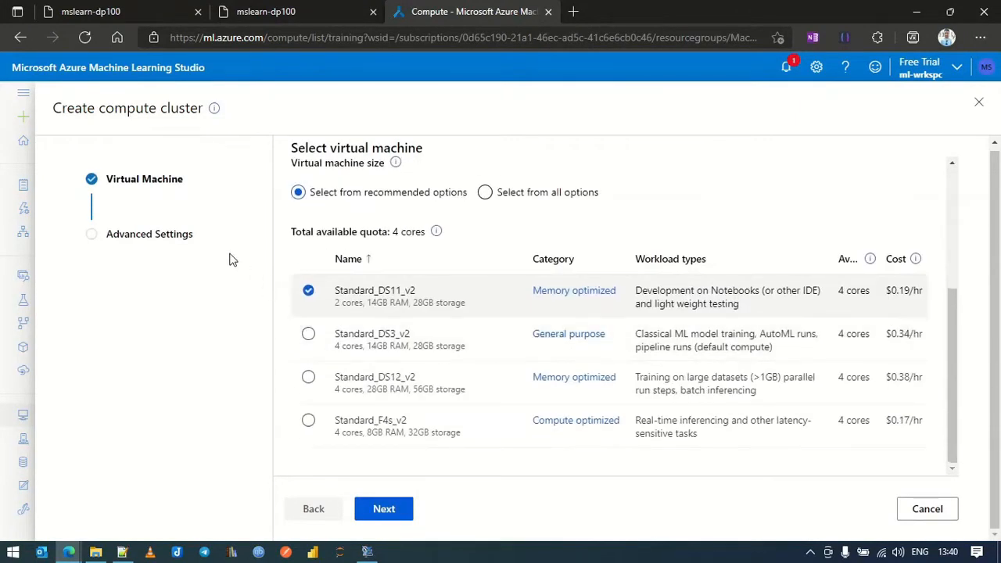
left_click(161, 236)
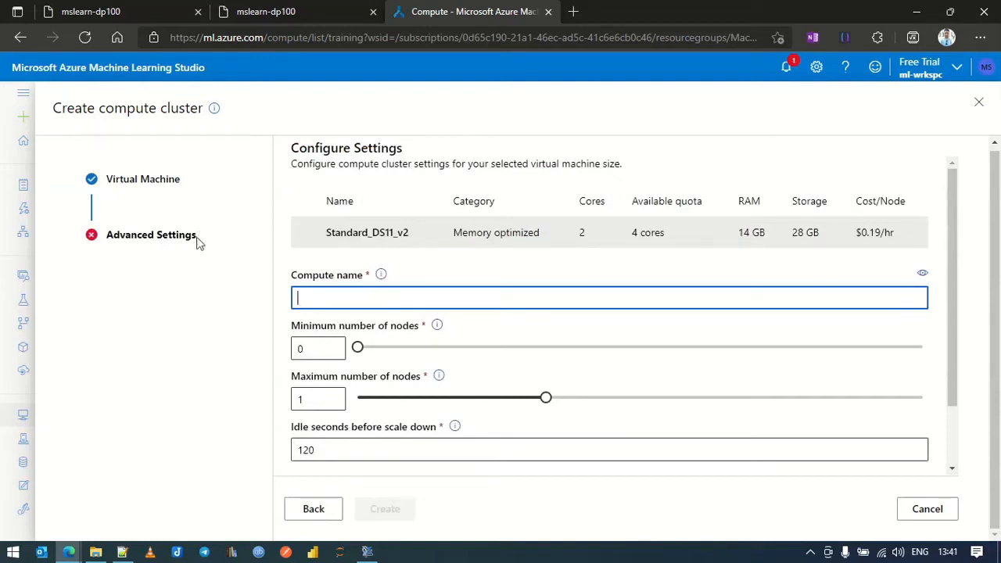
left_click(338, 10)
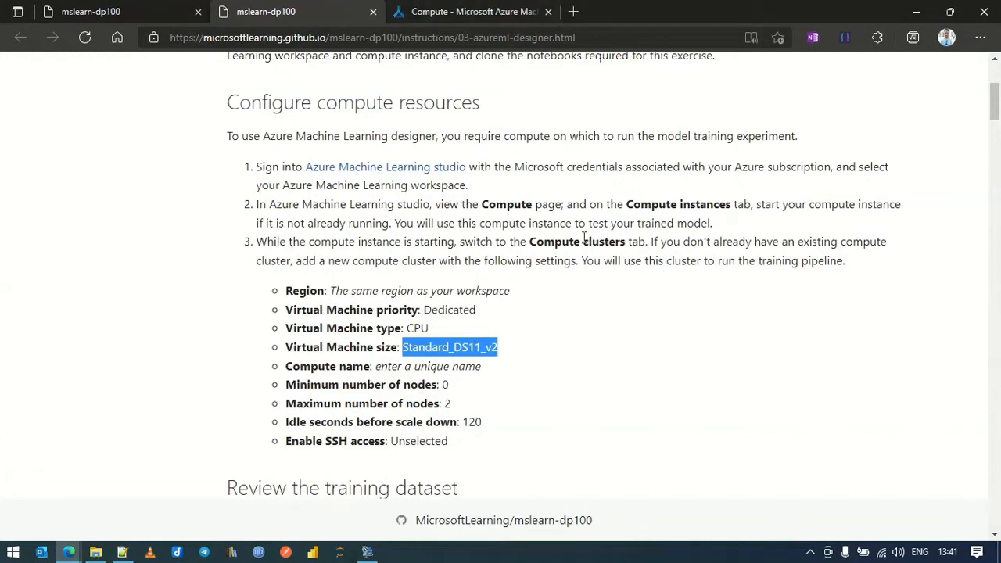
left_click(457, 7)
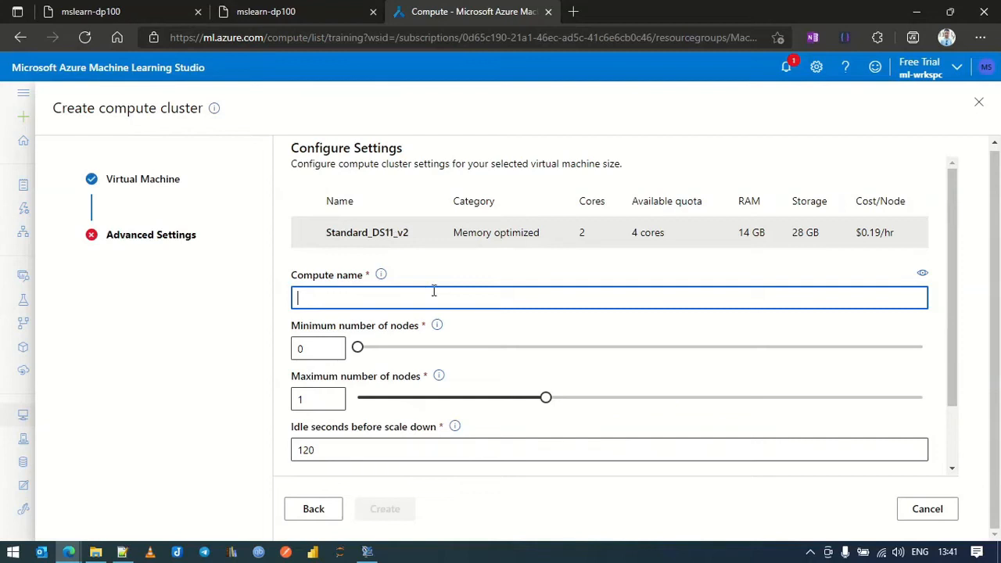
type("compute")
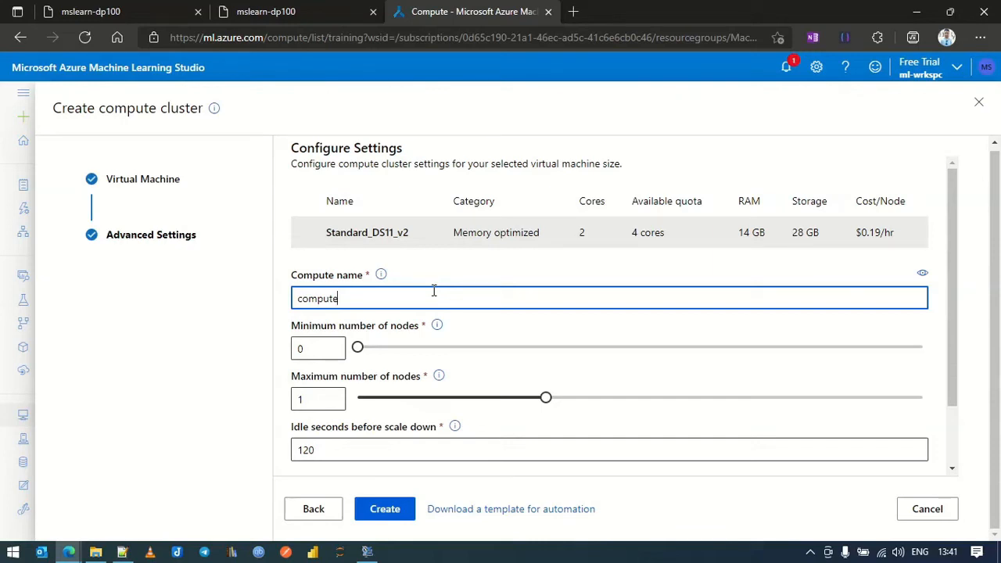
type("ml-")
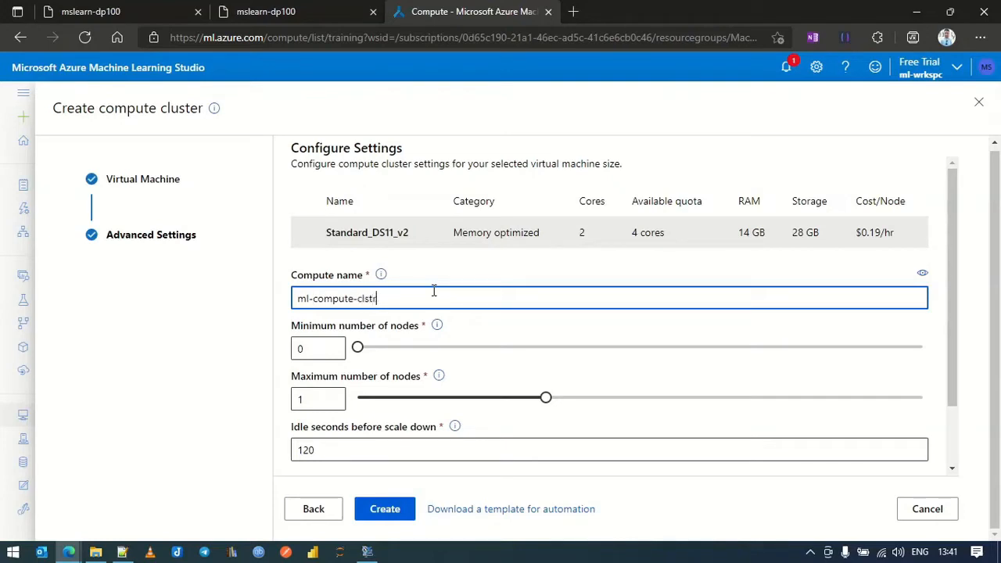
Look up the node limits in the lab instructions and set the cluster's maximum number of nodes to 2
left_click(288, 17)
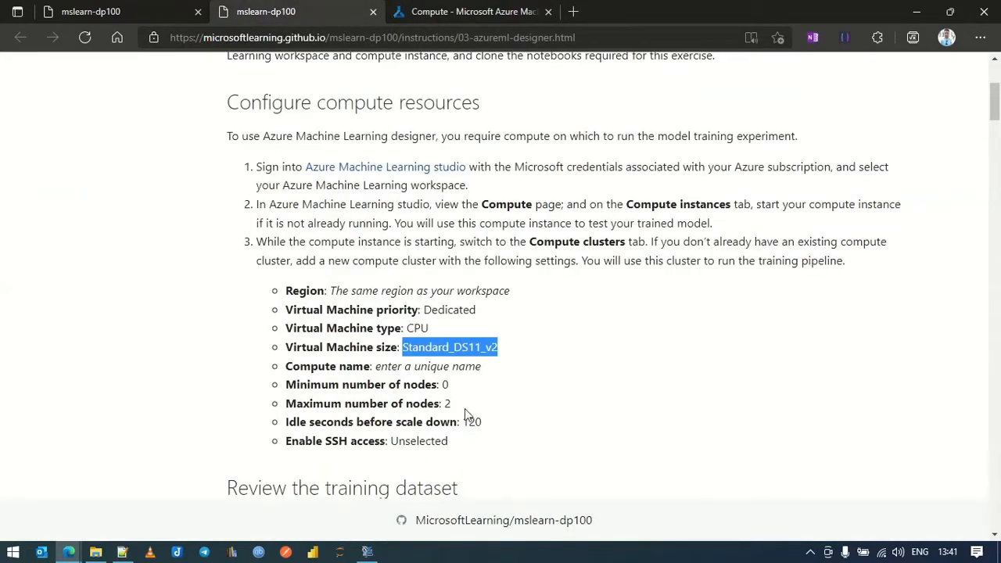
left_click_drag(449, 386, 474, 400)
left_click(293, 389)
left_click(568, 332)
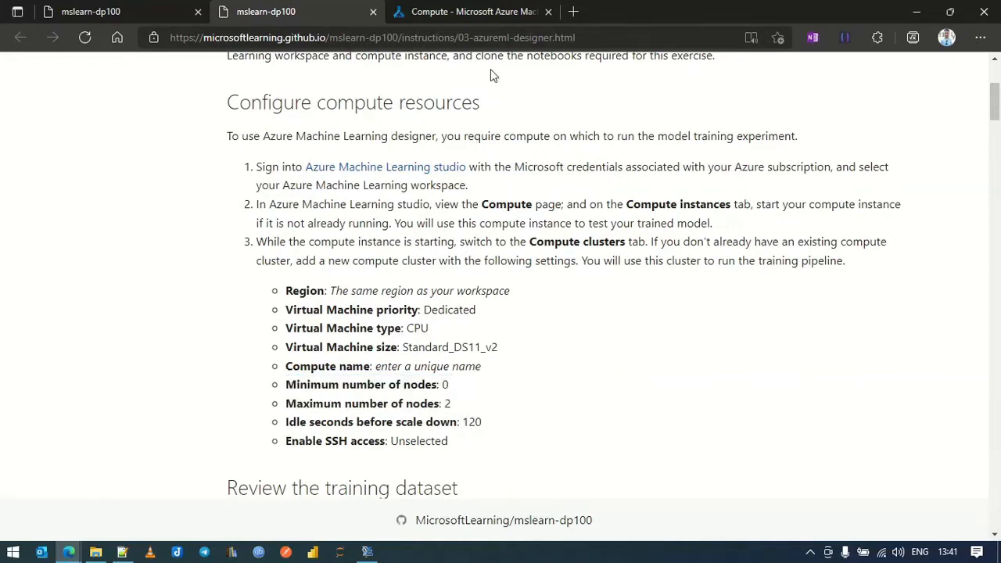
left_click(478, 11)
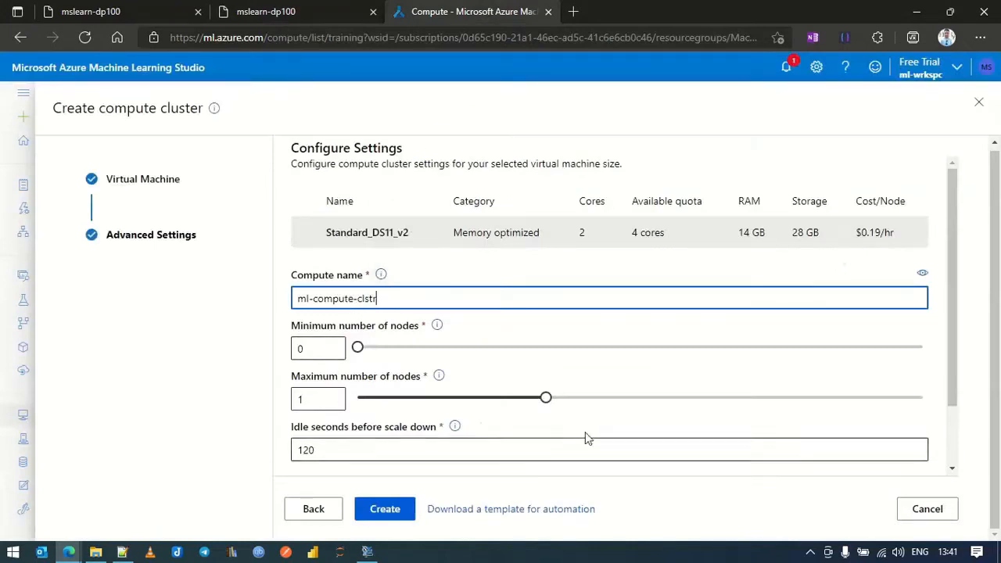
left_click_drag(545, 398, 682, 408)
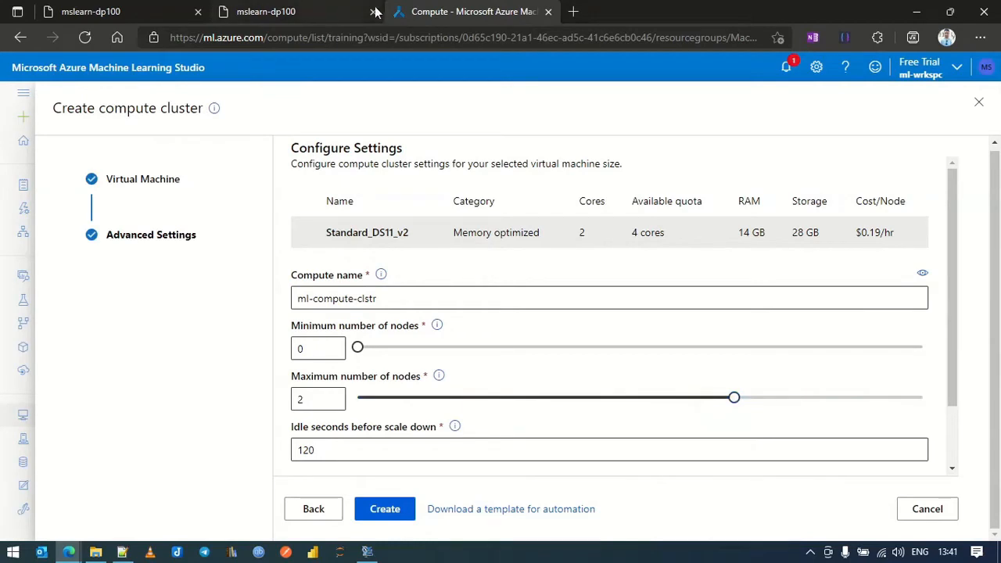
Compare the idle seconds before scale down with the lab instructions and read that setting's help description
left_click(265, 10)
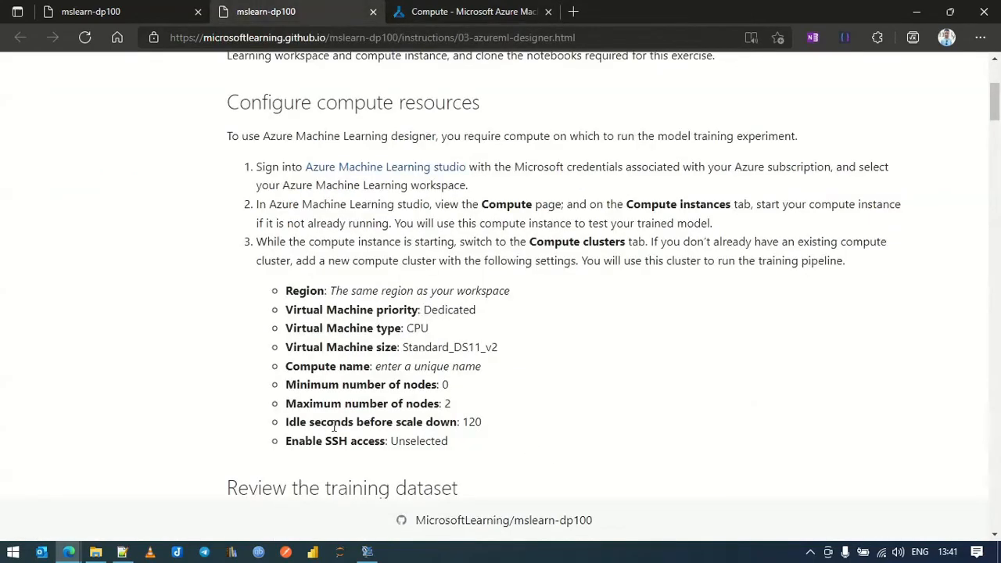
left_click_drag(490, 424, 281, 423)
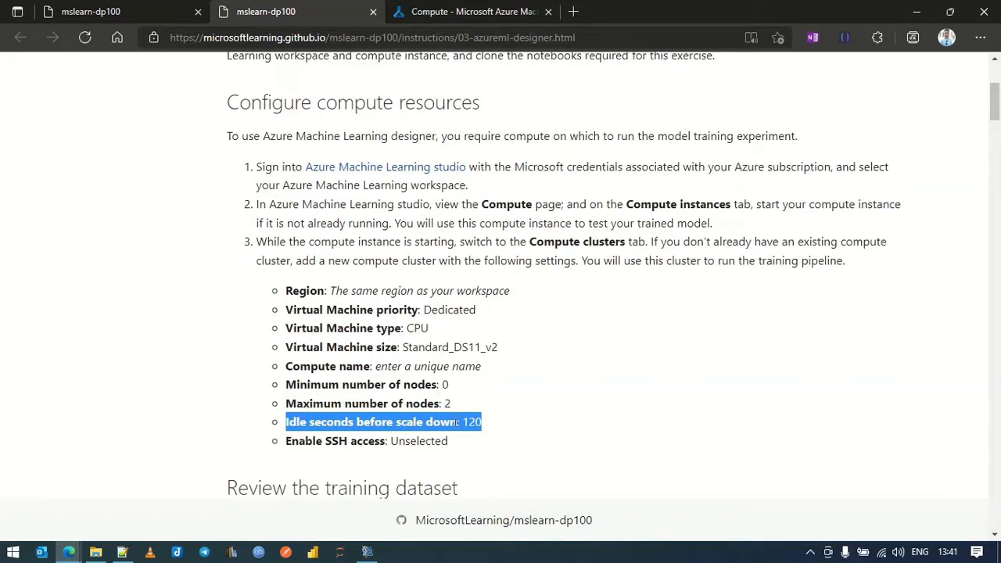
left_click(509, 438)
left_click_drag(492, 420, 462, 431)
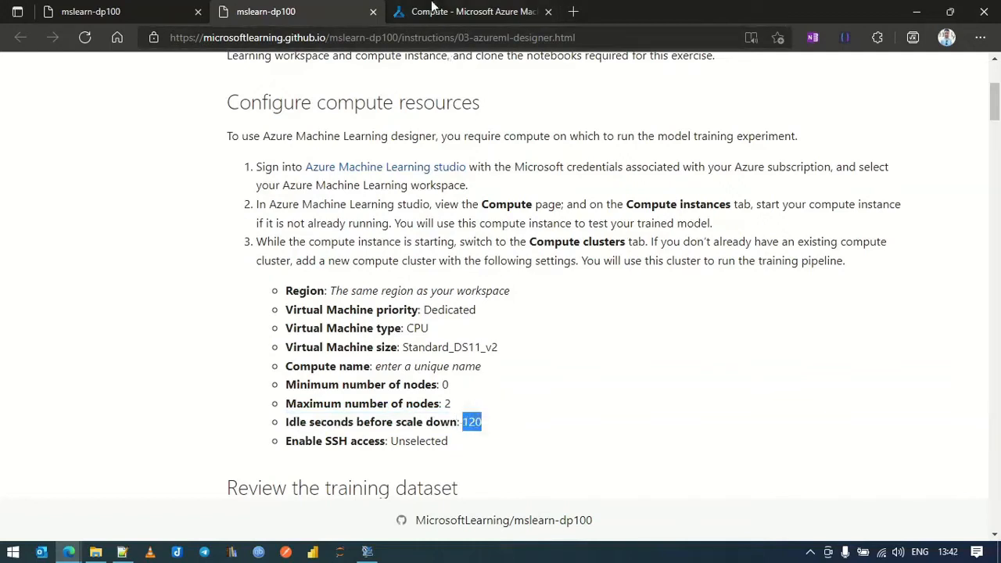
left_click(438, 10)
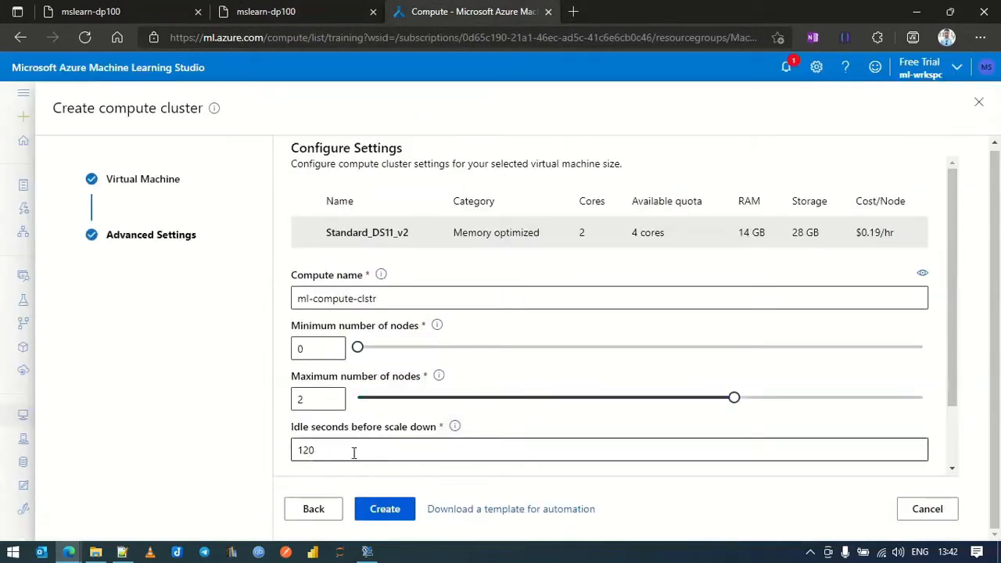
left_click(456, 426)
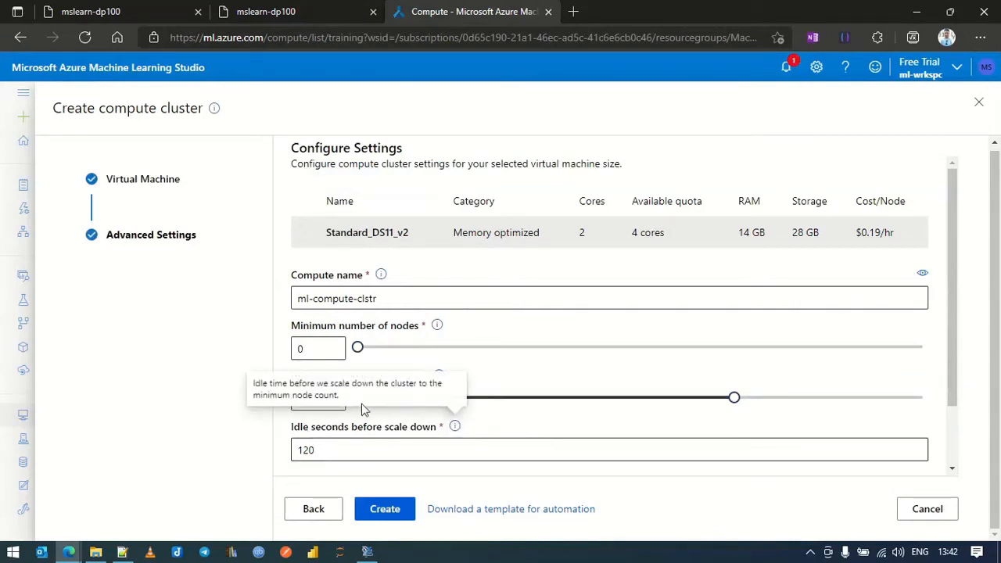
left_click(519, 418)
Expand the cluster's additional advanced settings and read the lab's SSH access requirement and training dataset instructions
scroll(529, 404, "down", 1)
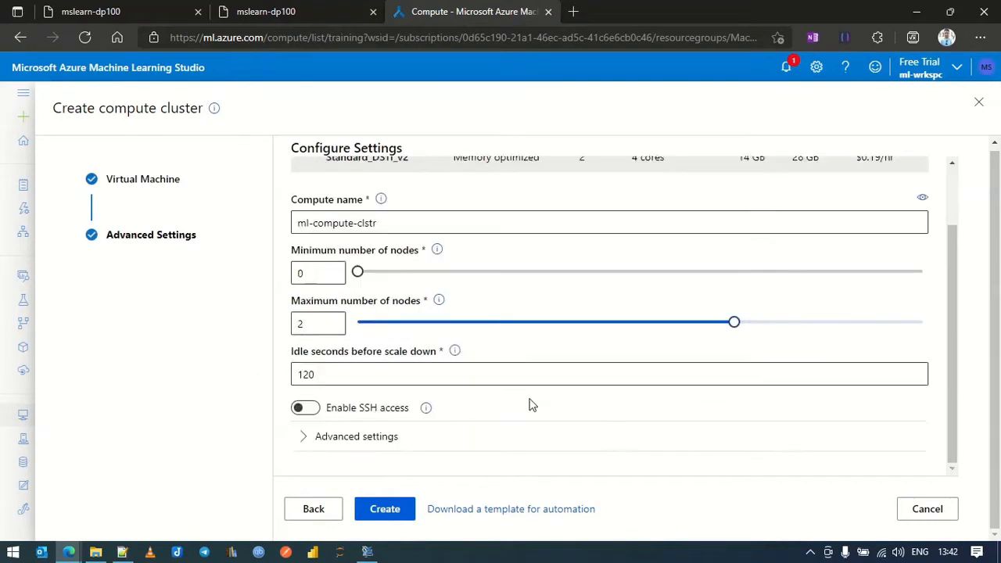
left_click(310, 443)
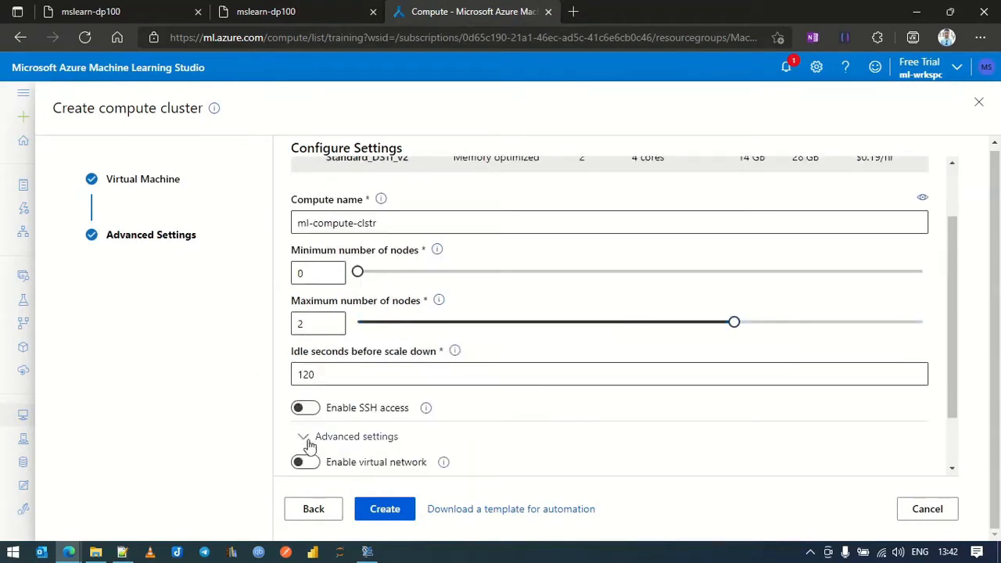
scroll(450, 407, "down", 1)
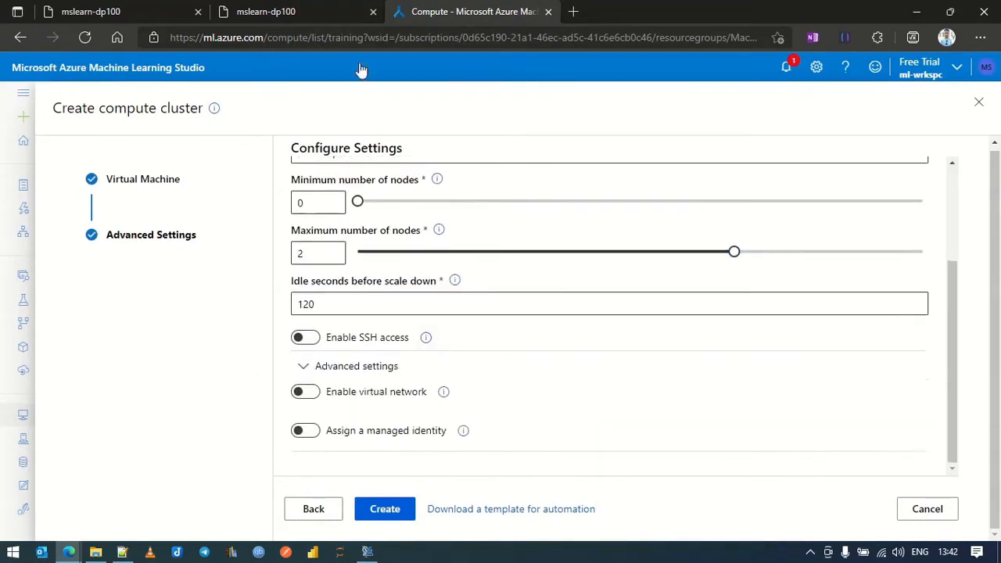
left_click(337, 11)
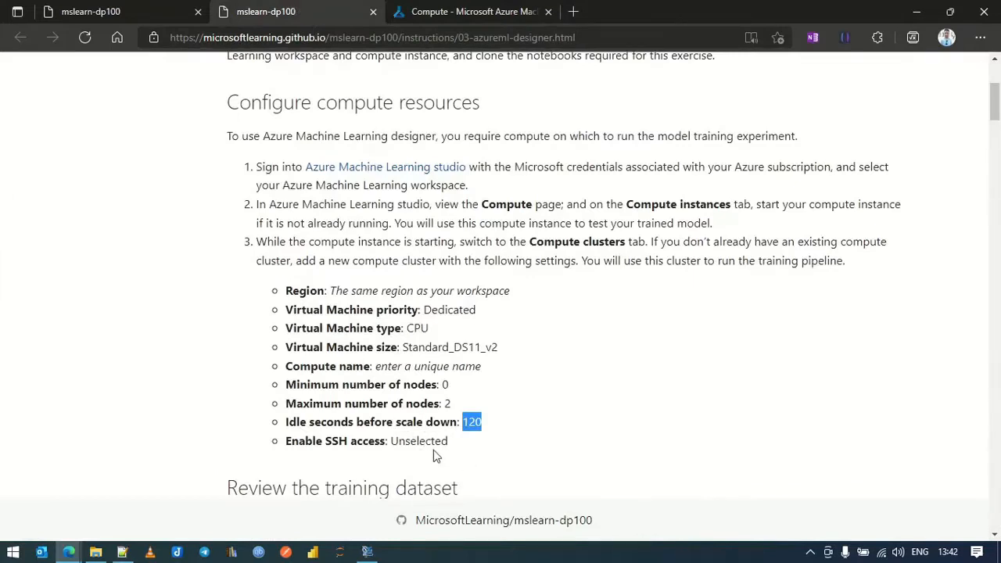
scroll(430, 445, "down", 3)
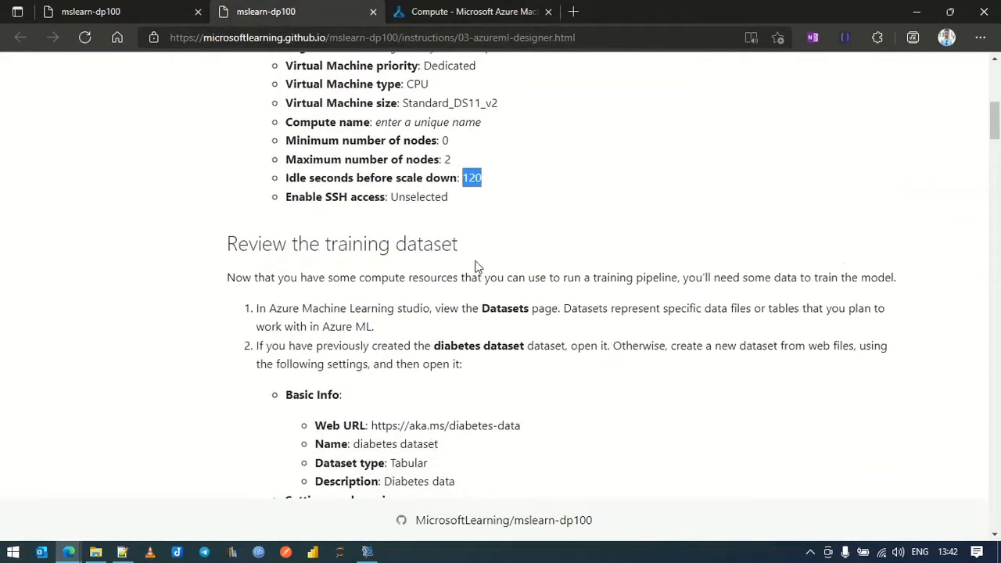
scroll(490, 270, "down", 2)
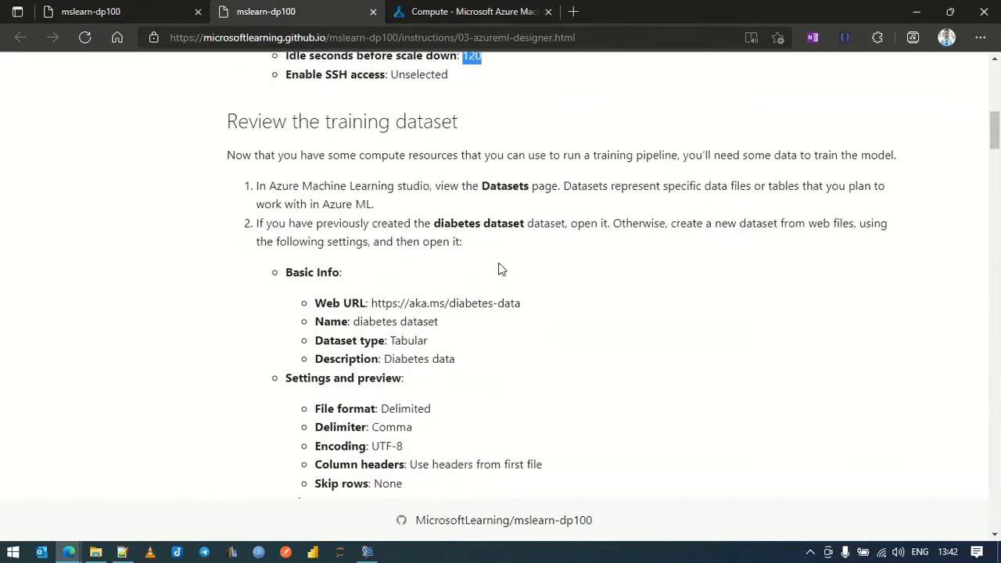
scroll(502, 269, "down", 2)
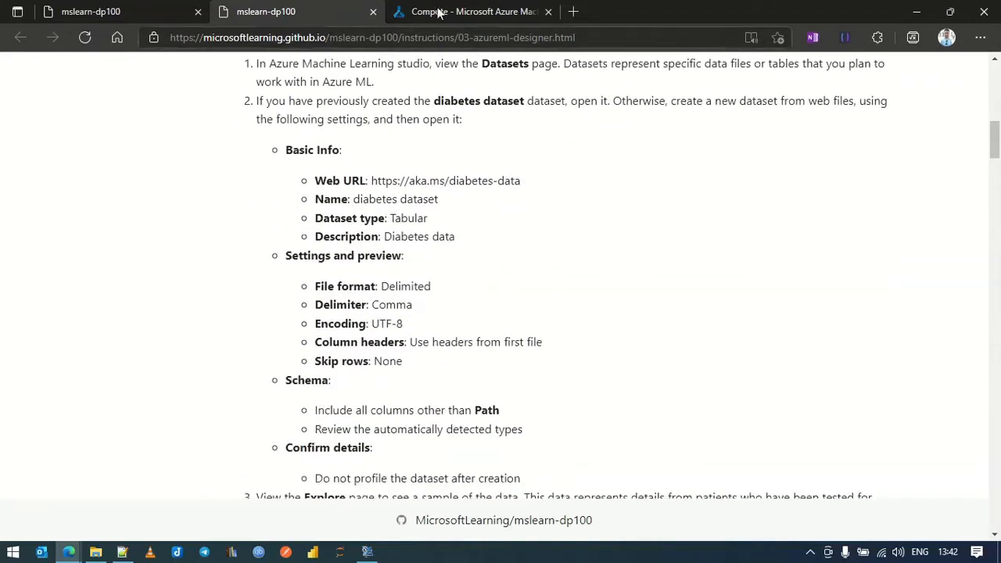
Create the compute cluster with the configured settings and open the studio notifications
left_click(474, 12)
left_click(384, 511)
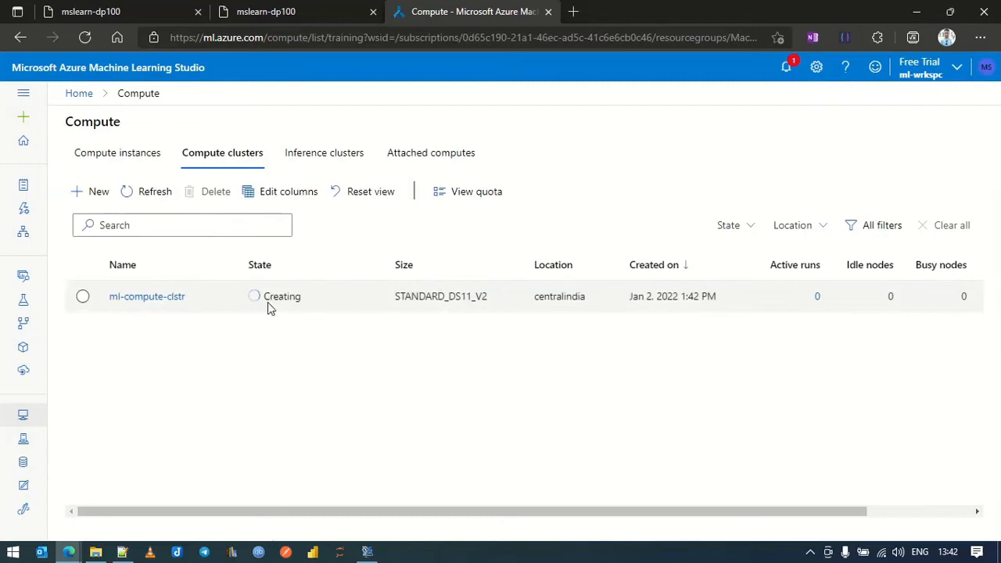
left_click(797, 69)
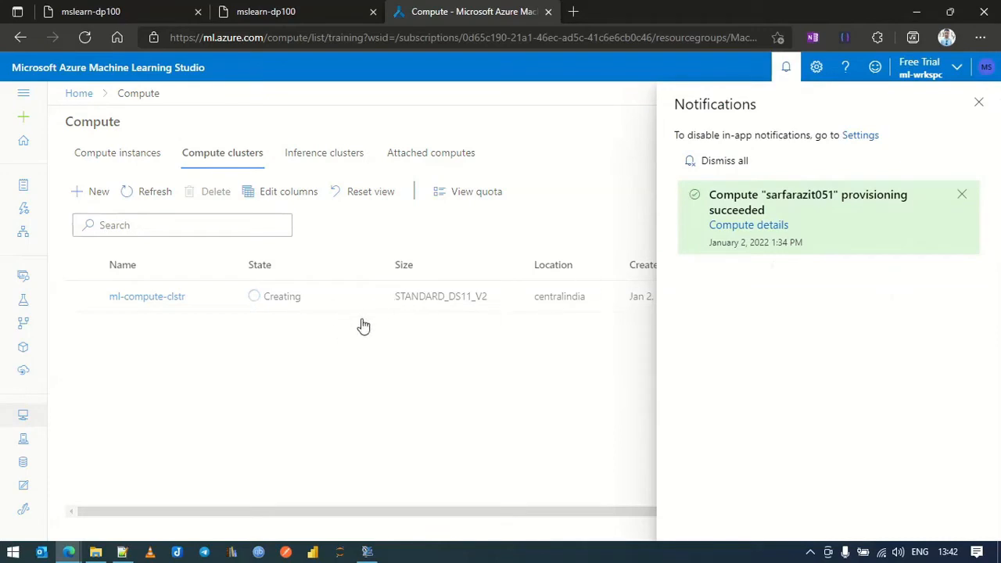
Close the notifications, open the ml-compute-clstr compute cluster and review its attributes and resource properties, including virtual machine size and node limits
left_click(978, 103)
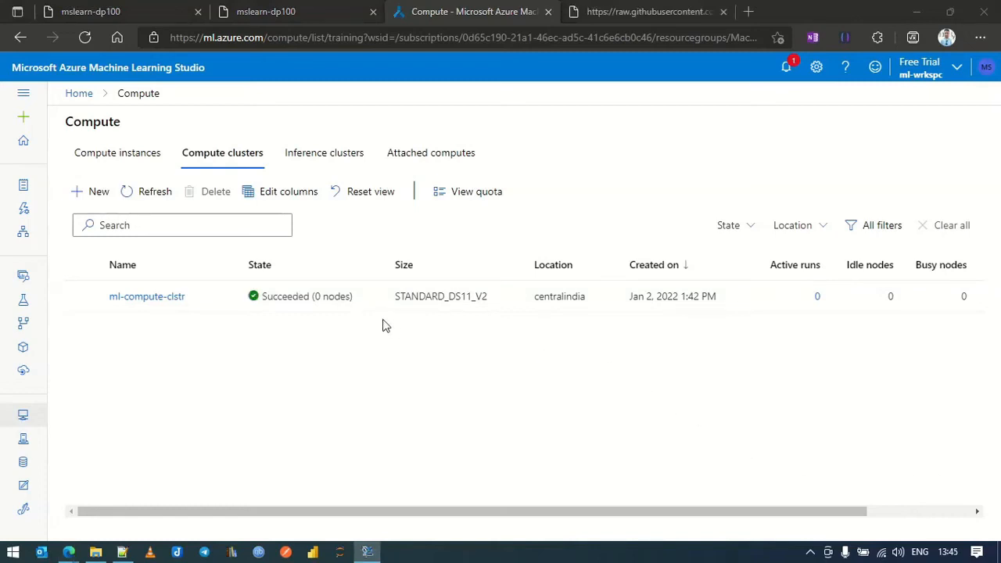
left_click(163, 301)
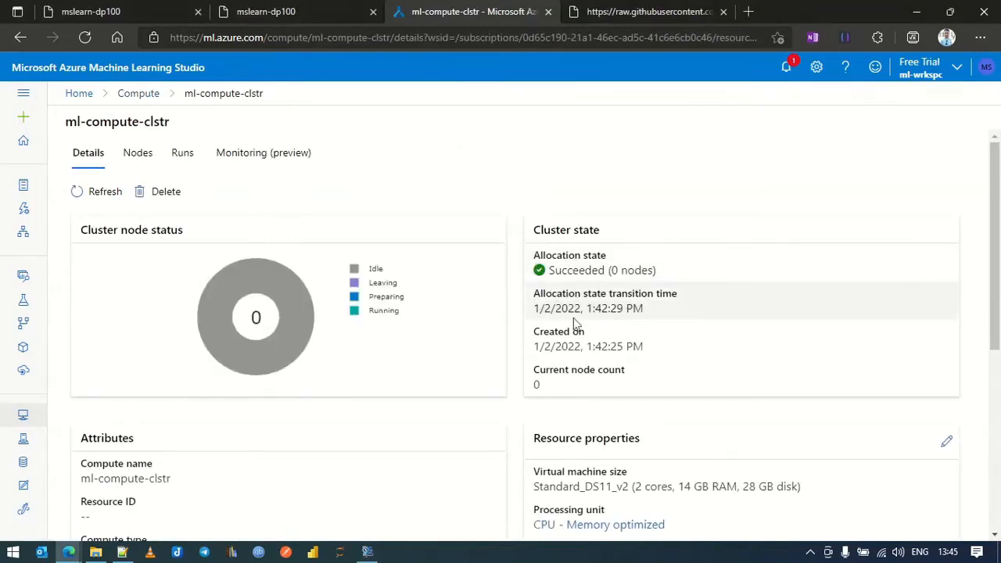
scroll(163, 462, "down", 2)
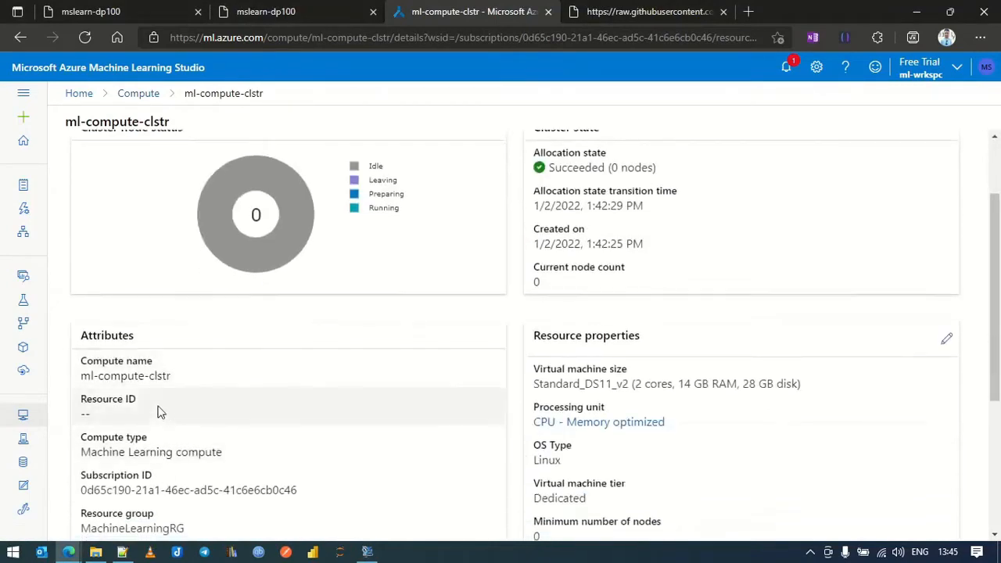
scroll(185, 467, "down", 2)
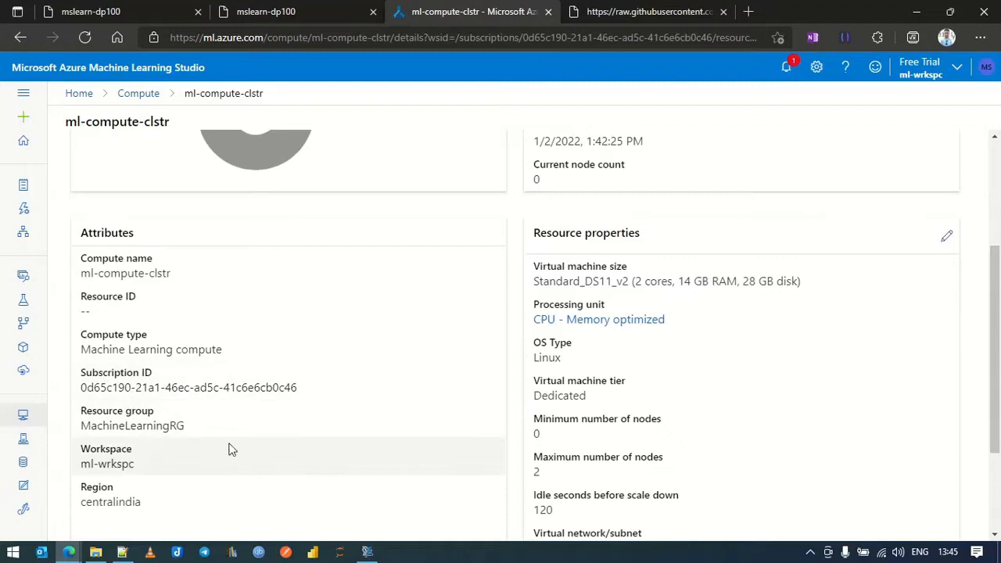
scroll(231, 450, "down", 2)
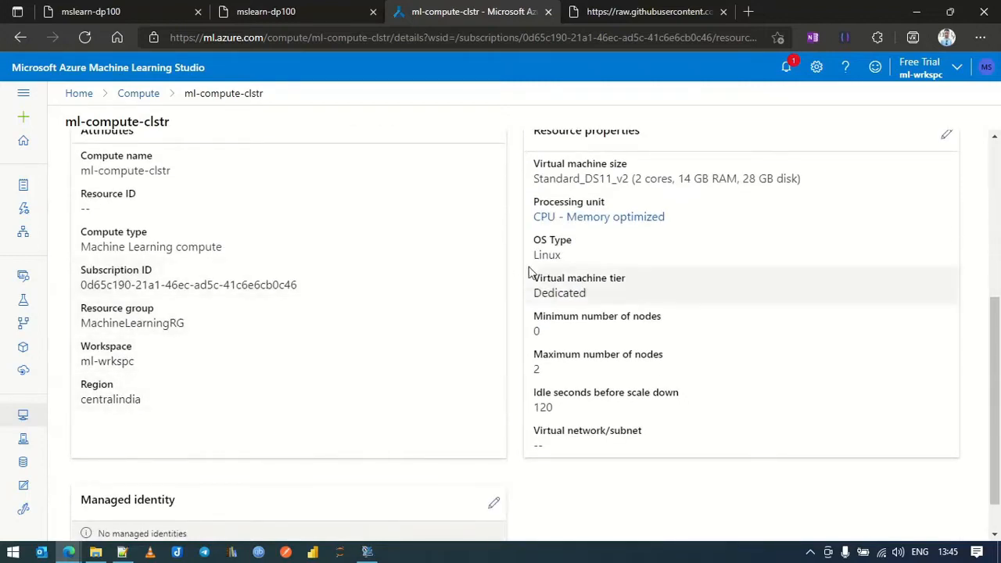
scroll(618, 313, "up", 2)
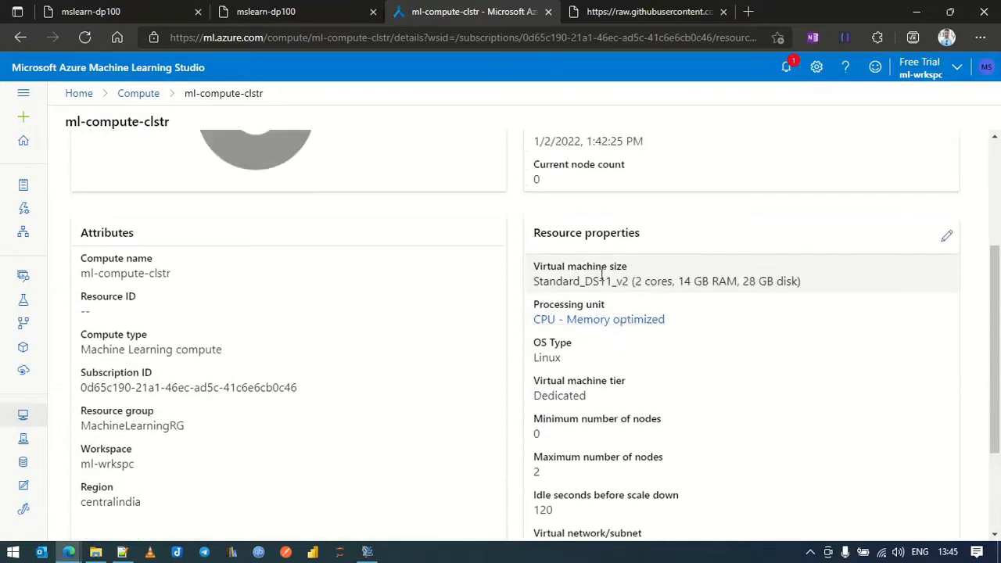
left_click_drag(810, 289, 525, 273)
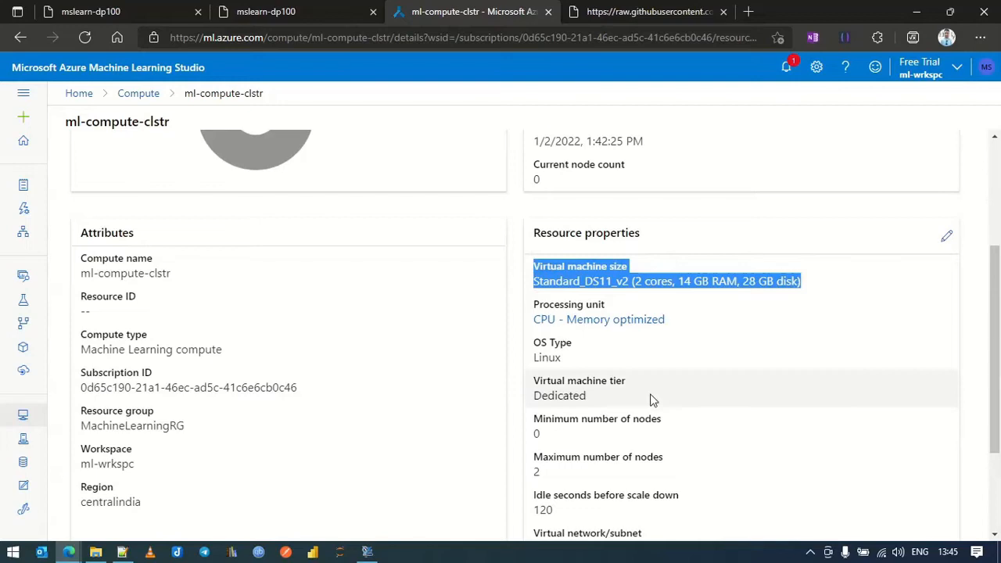
scroll(653, 400, "down", 3)
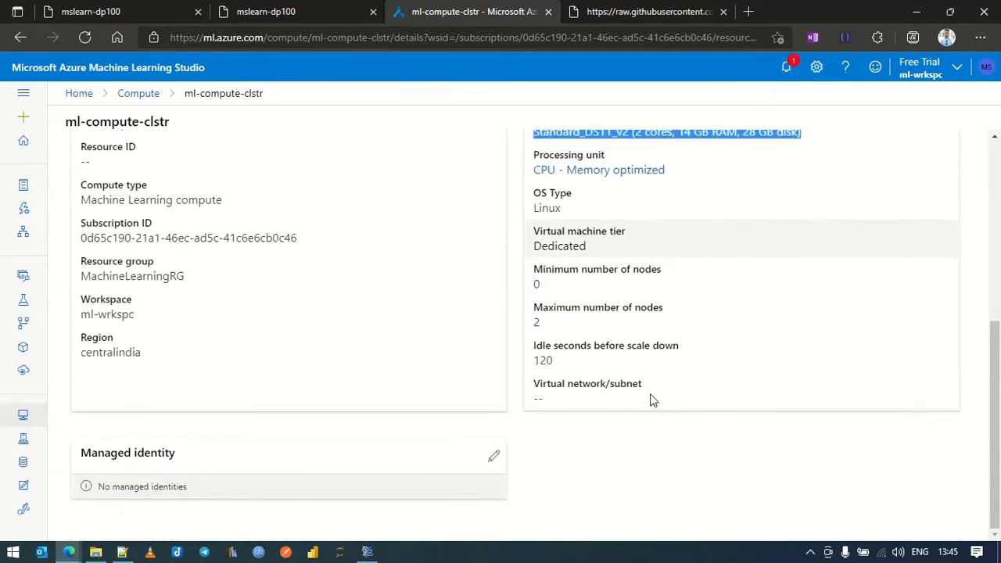
scroll(653, 401, "up", 5)
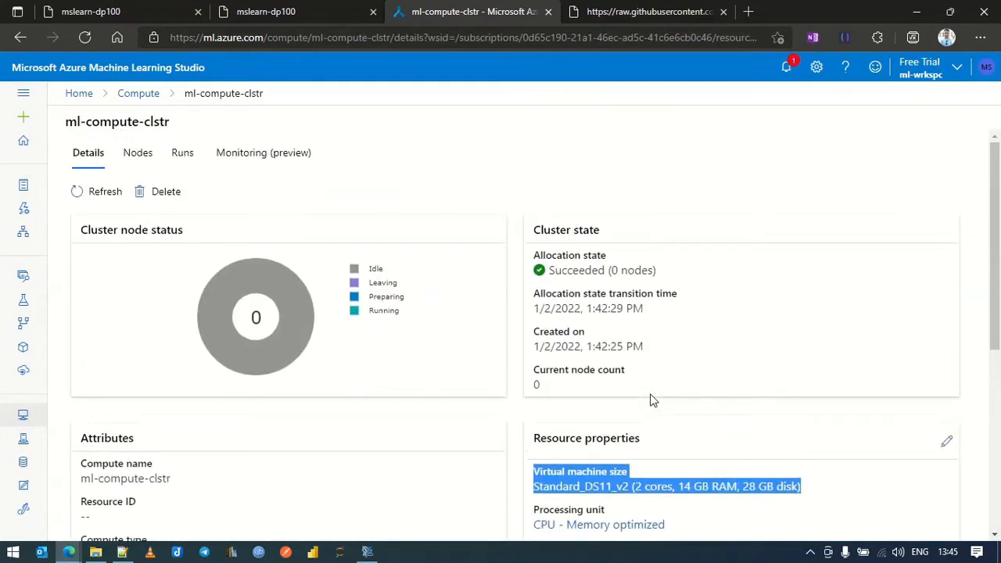
Check the cluster's nodes and runs, return to its details and glance at the studio's full navigation
left_click(138, 152)
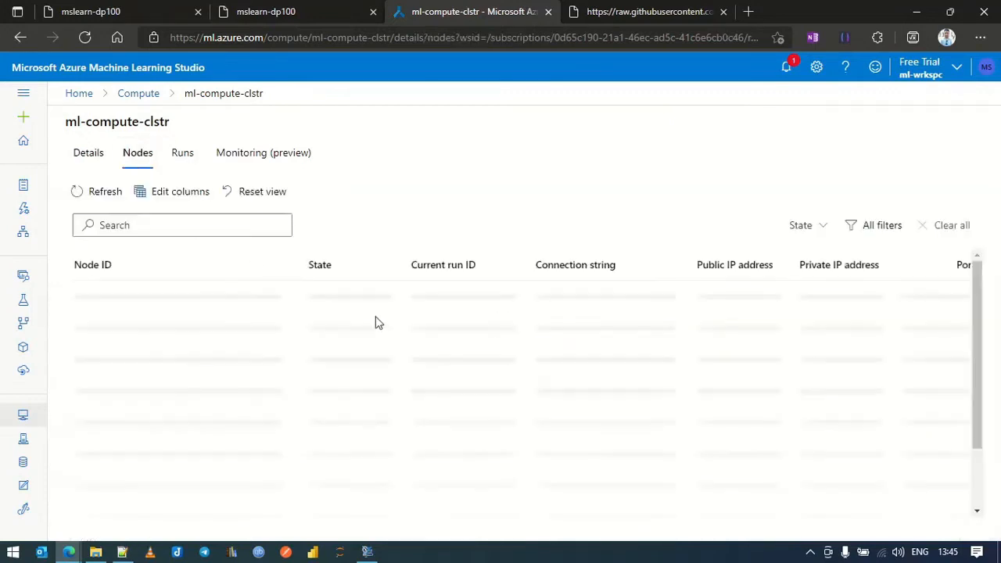
left_click(185, 160)
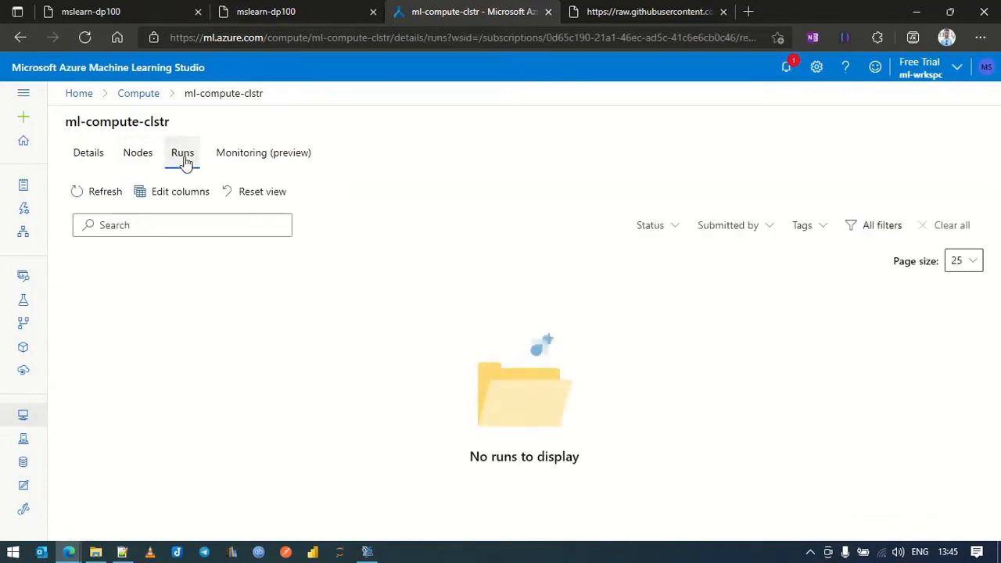
left_click(86, 157)
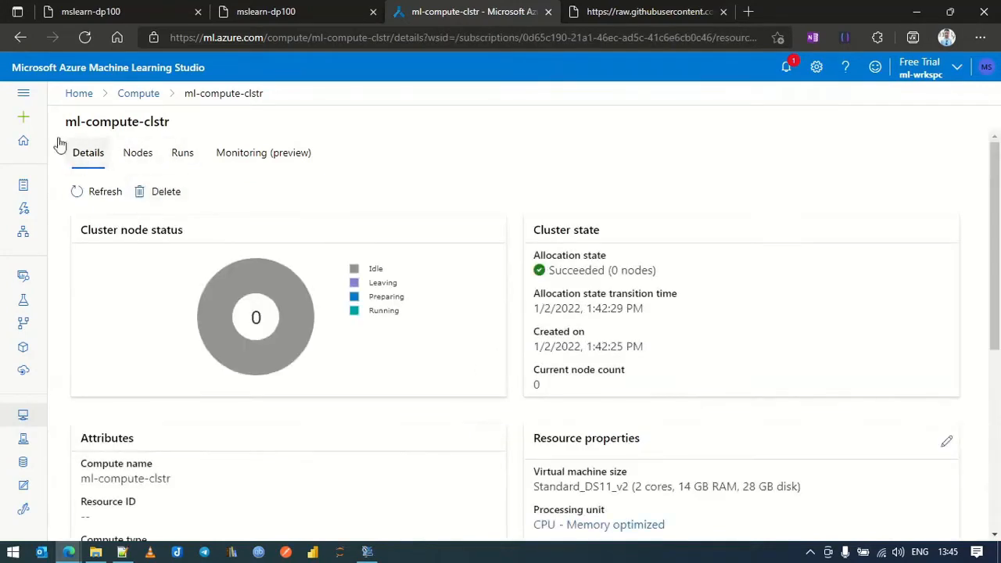
left_click(23, 94)
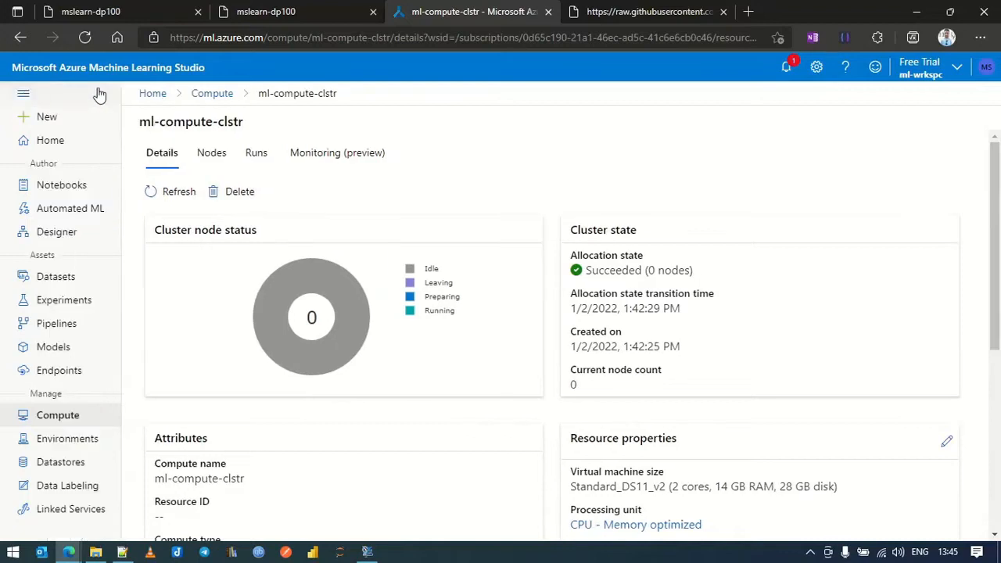
left_click(24, 94)
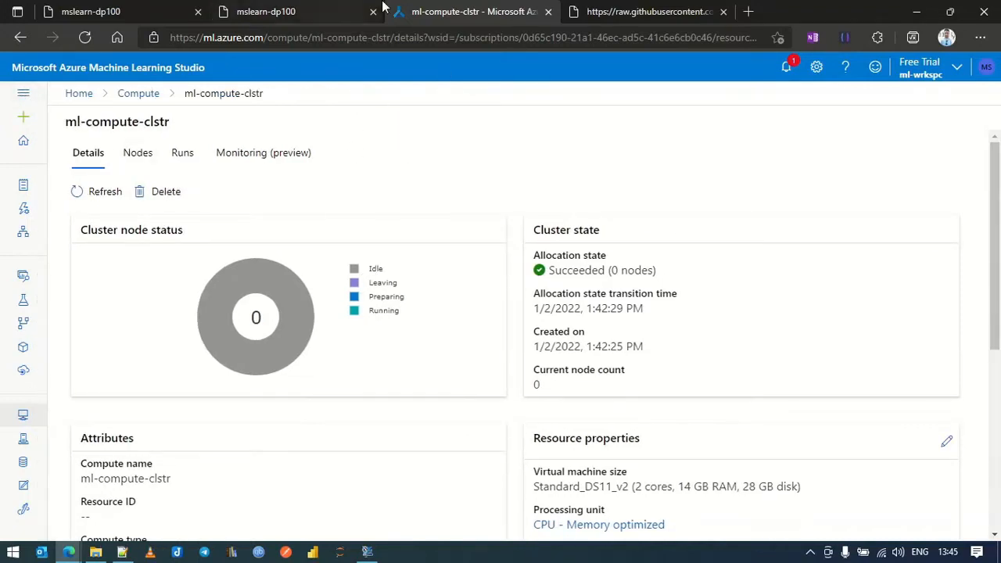
Read the lab's training dataset instructions and open the Datasets page in Azure Machine Learning studio
left_click(262, 9)
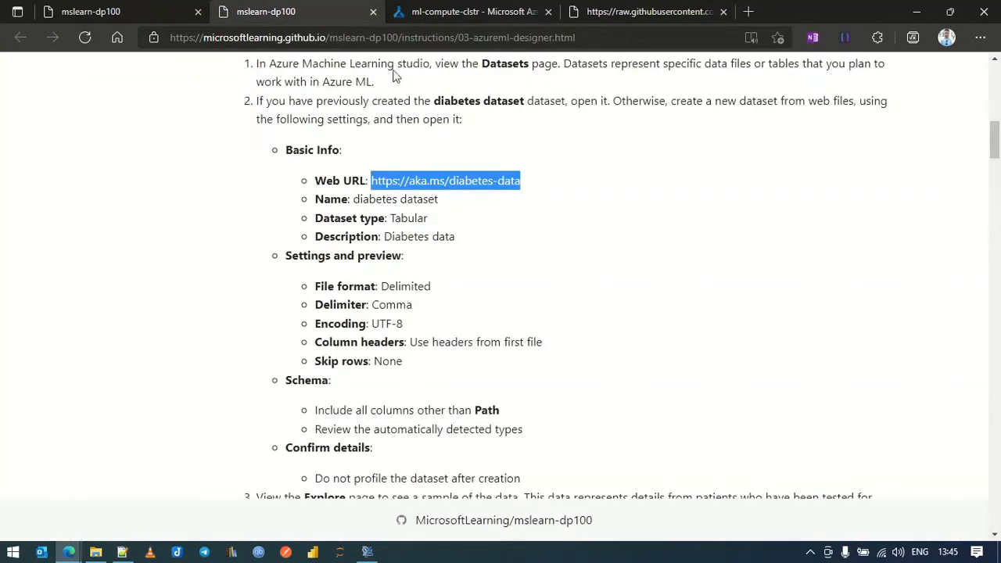
scroll(583, 213, "up", 2)
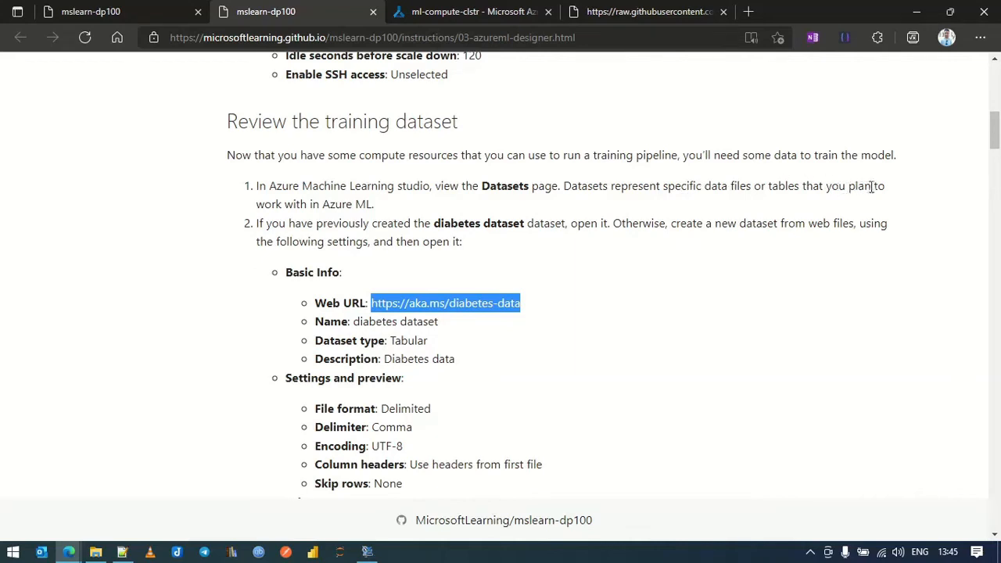
double_click(504, 188)
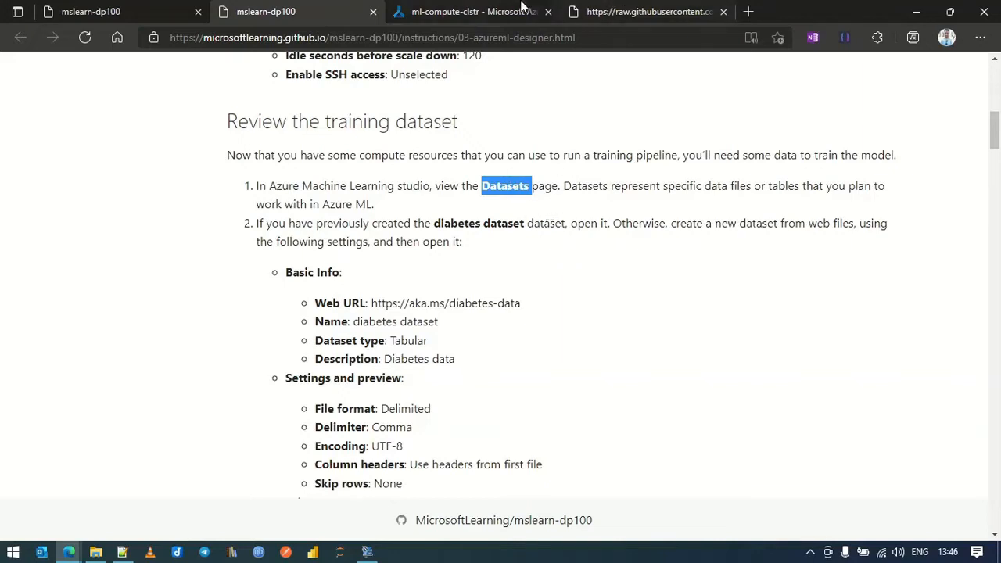
left_click(499, 8)
left_click(24, 93)
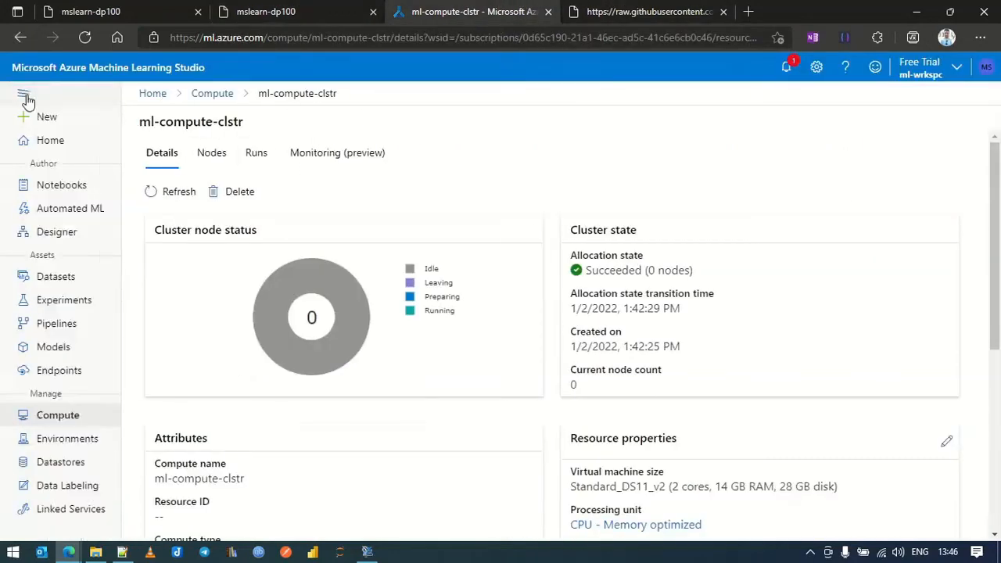
left_click(66, 283)
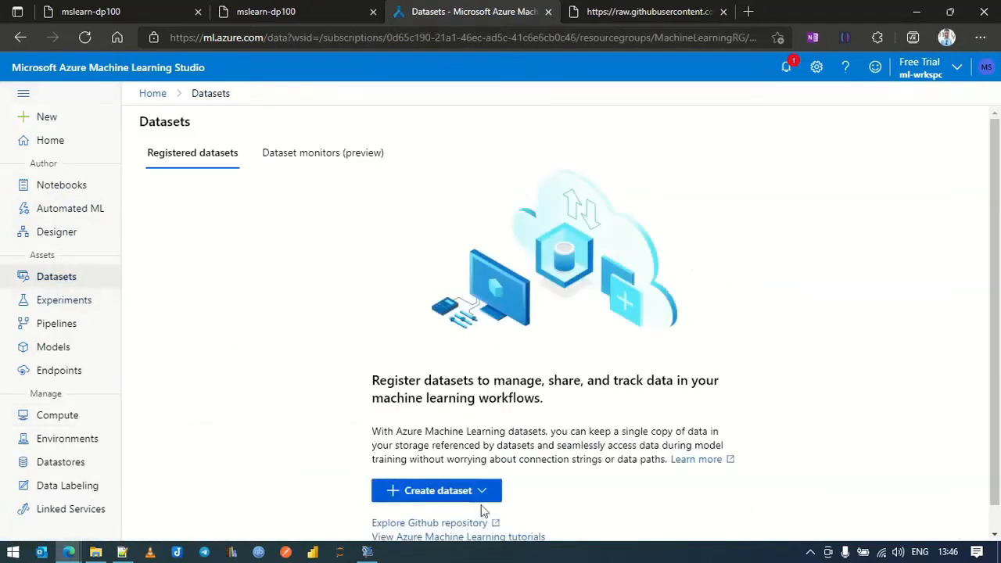
scroll(425, 397, "down", 1)
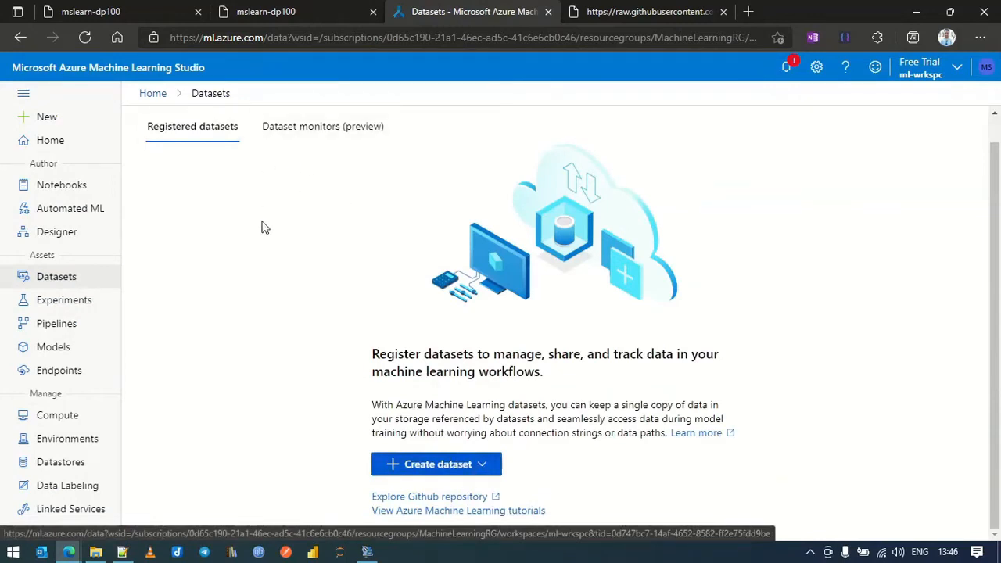
Start creating a dataset from local files and examine its name, dataset type and description fields
left_click(431, 473)
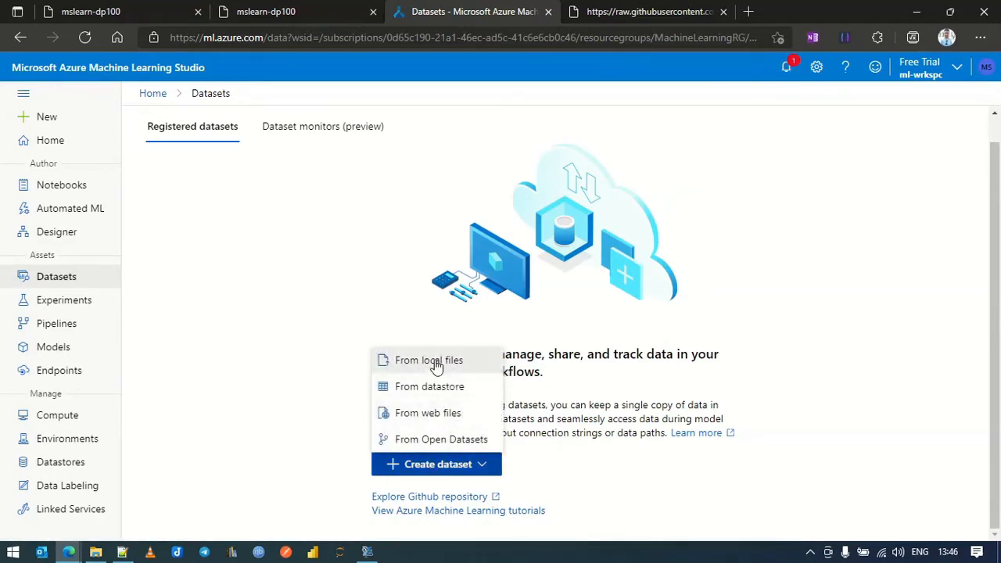
left_click(436, 362)
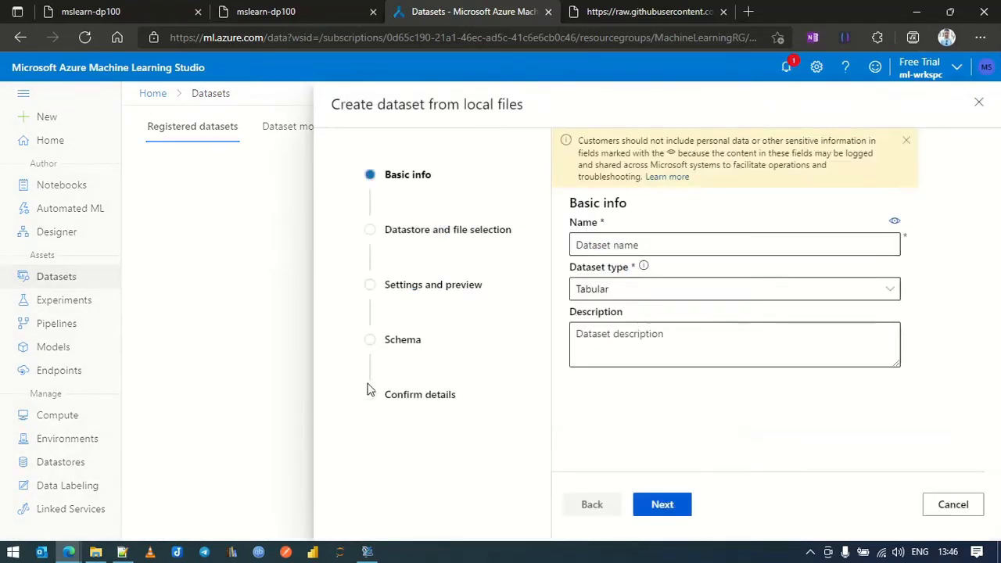
left_click(653, 248)
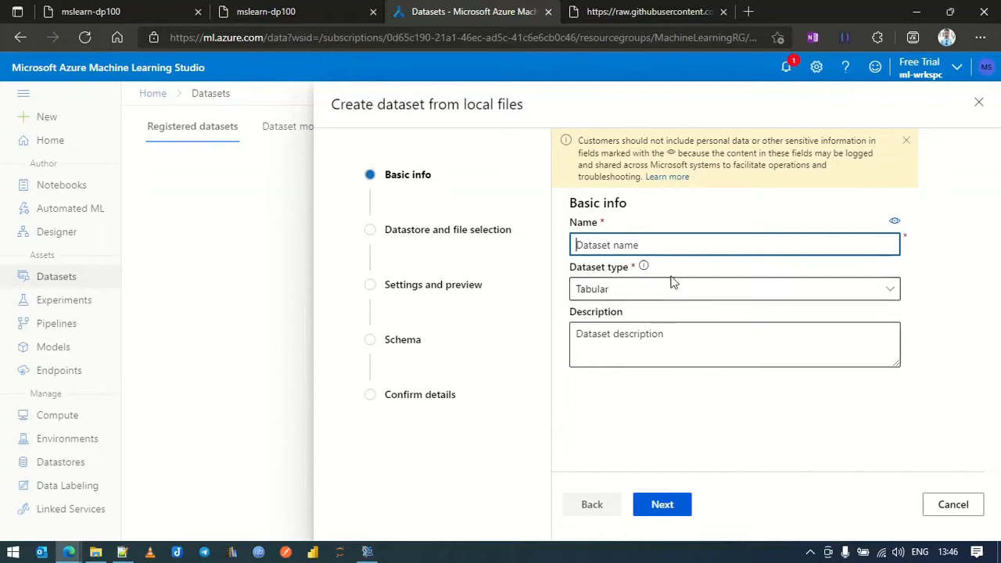
left_click(615, 342)
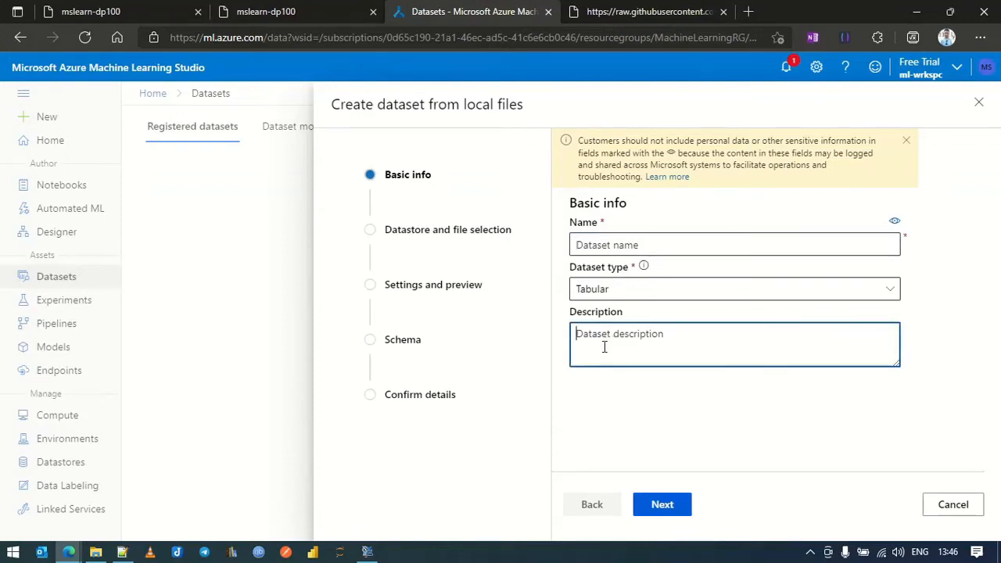
Look up the diabetes data web URL in the lab instructions and examine the address and file extension of the raw diabetes.csv page
left_click(309, 9)
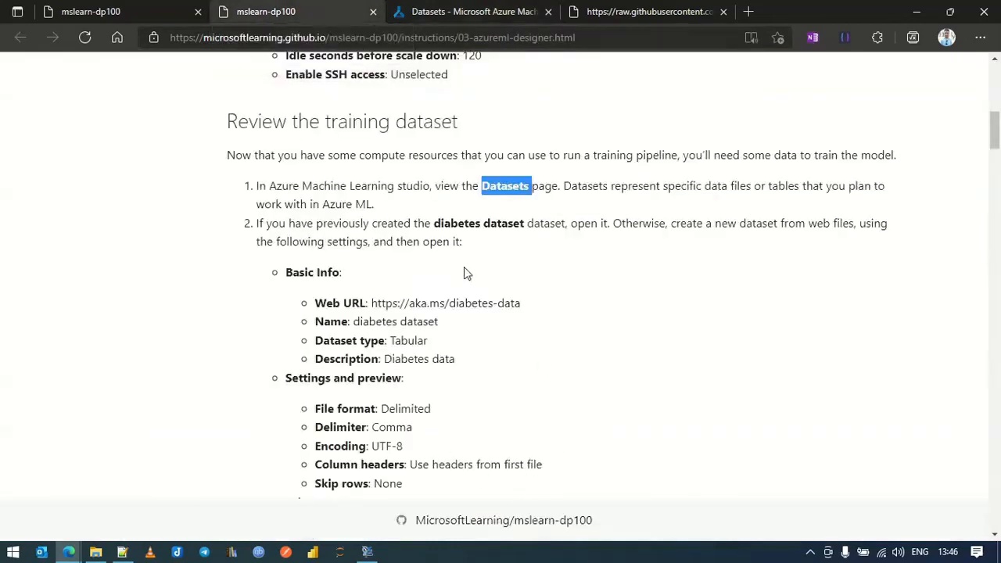
left_click_drag(371, 304, 527, 312)
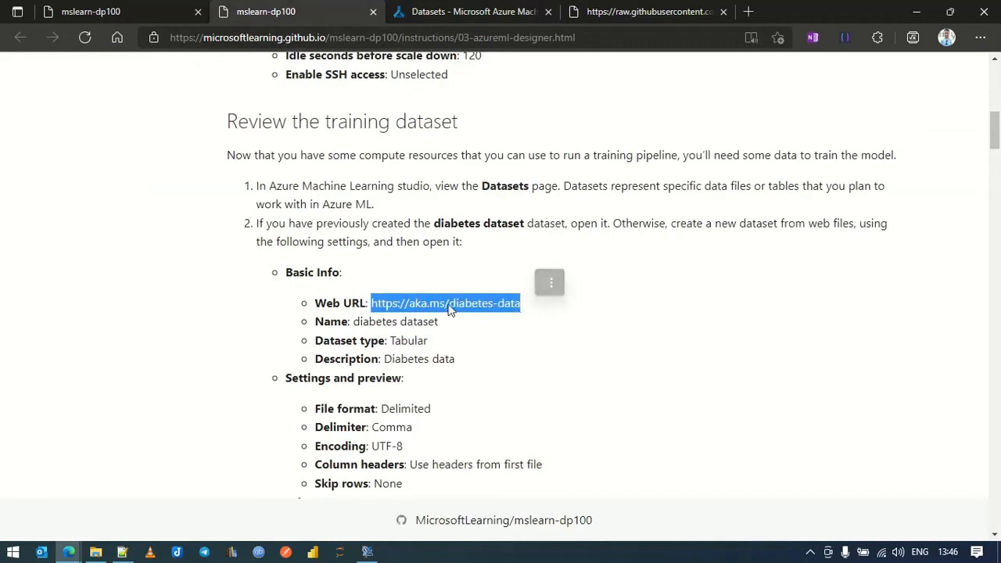
left_click(630, 11)
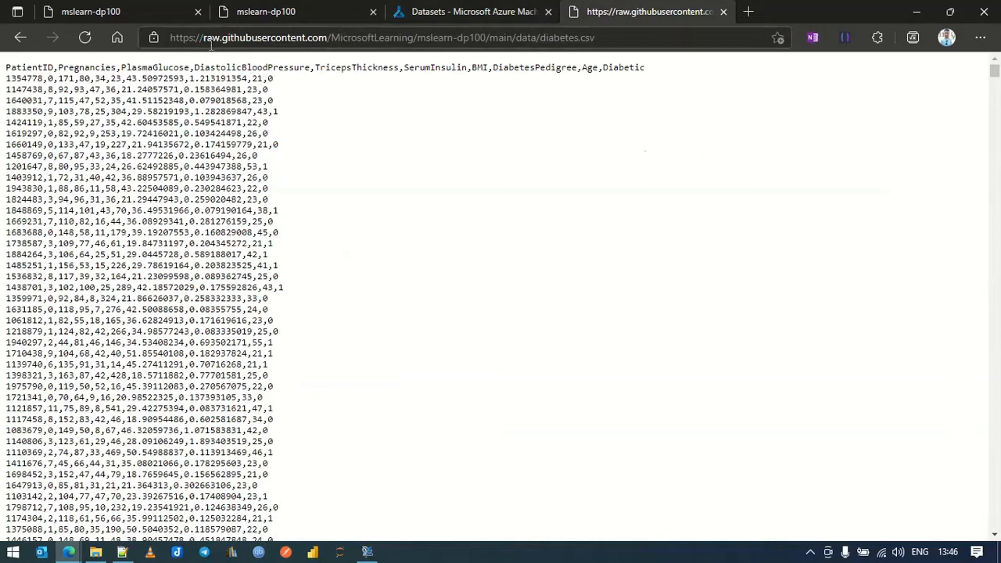
left_click_drag(169, 37, 636, 33)
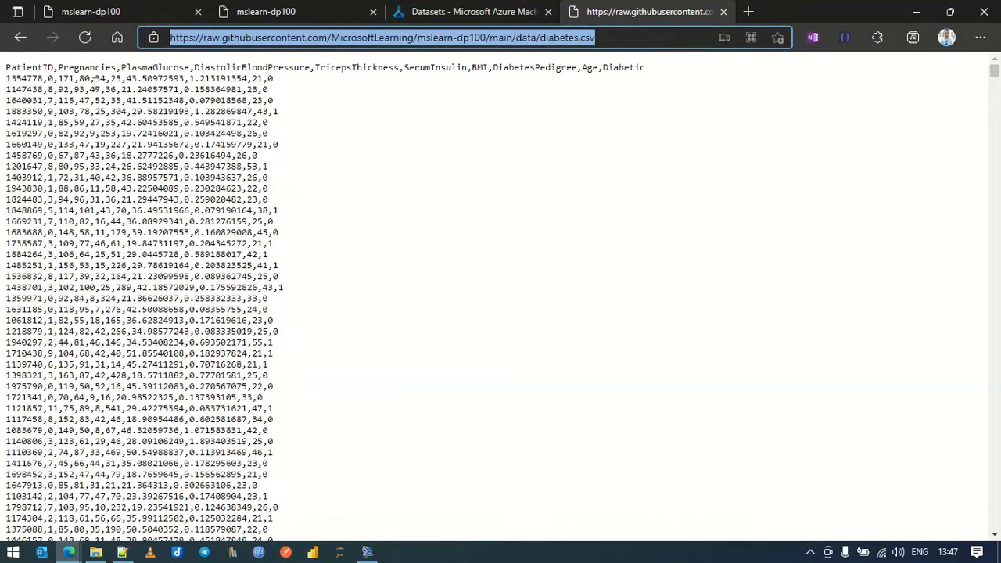
left_click(550, 124)
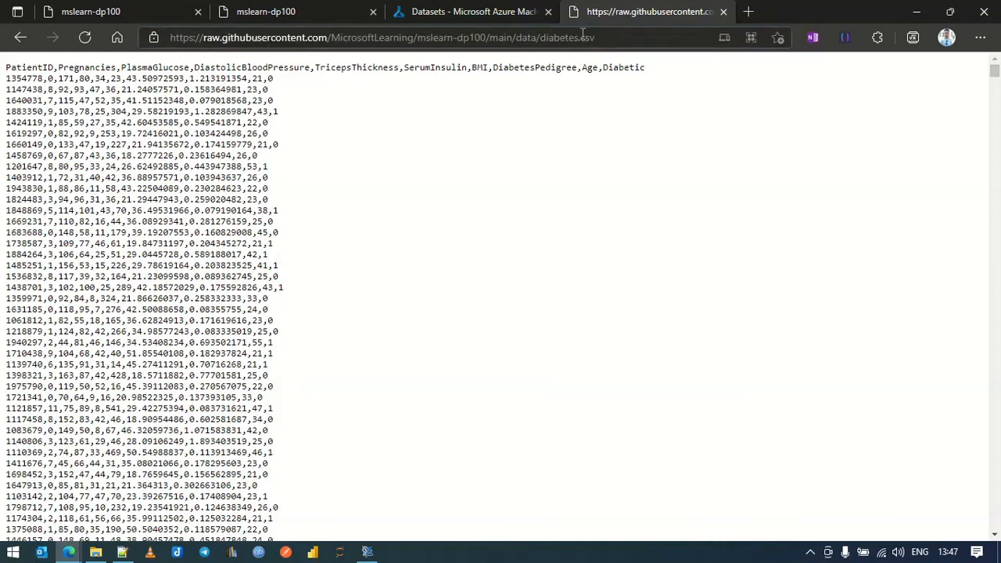
left_click_drag(597, 37, 584, 38)
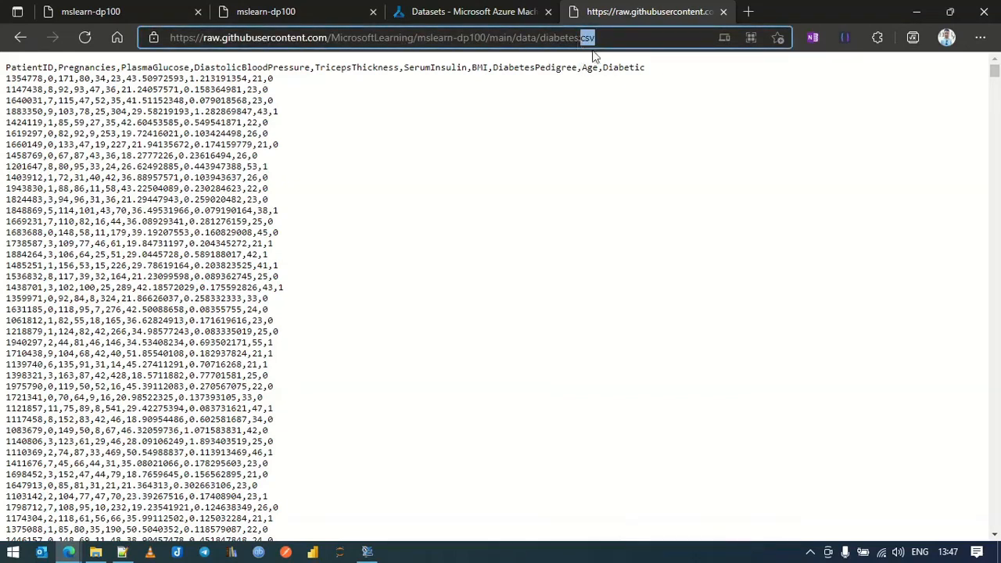
Examine the header row, the data records and the Diabetic column in the raw diabetes.csv file
left_click_drag(647, 67, 6, 67)
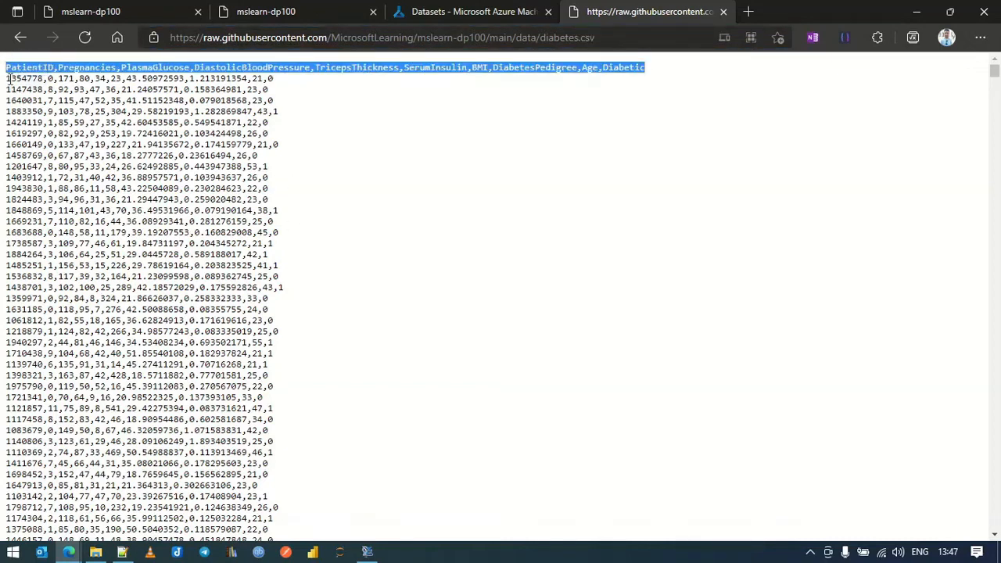
left_click_drag(8, 80, 277, 557)
scroll(447, 353, "down", 3)
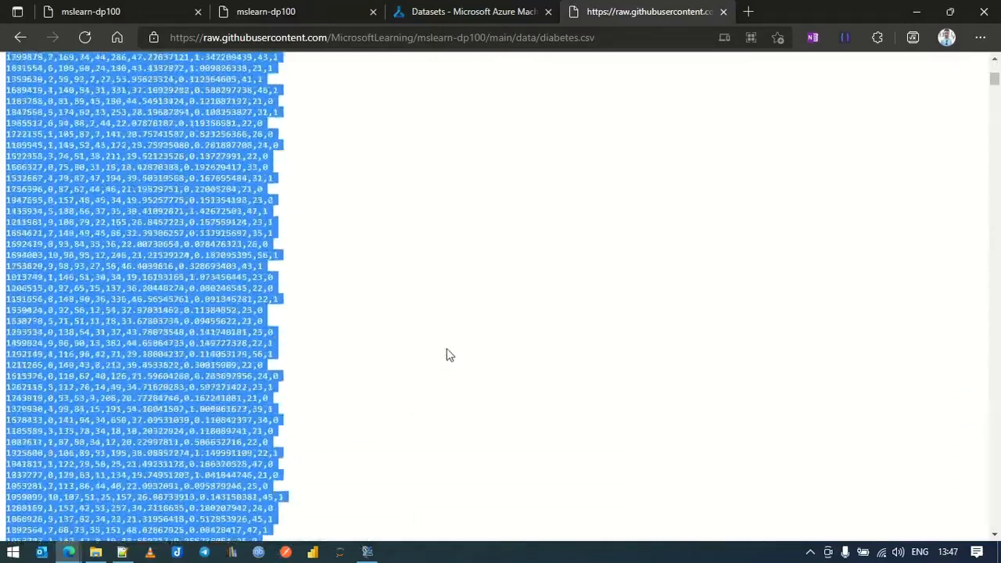
scroll(474, 314, "up", 5)
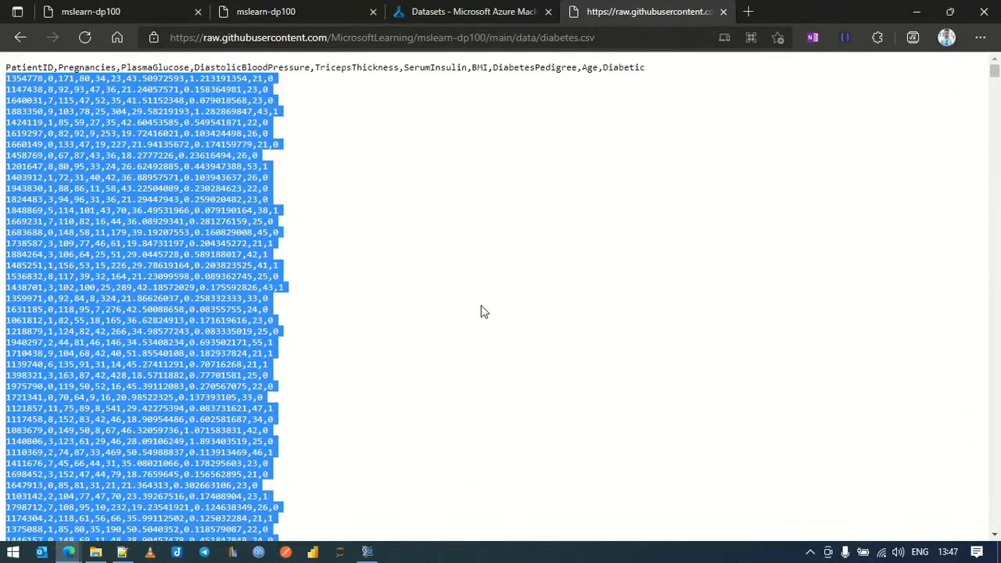
left_click(480, 312)
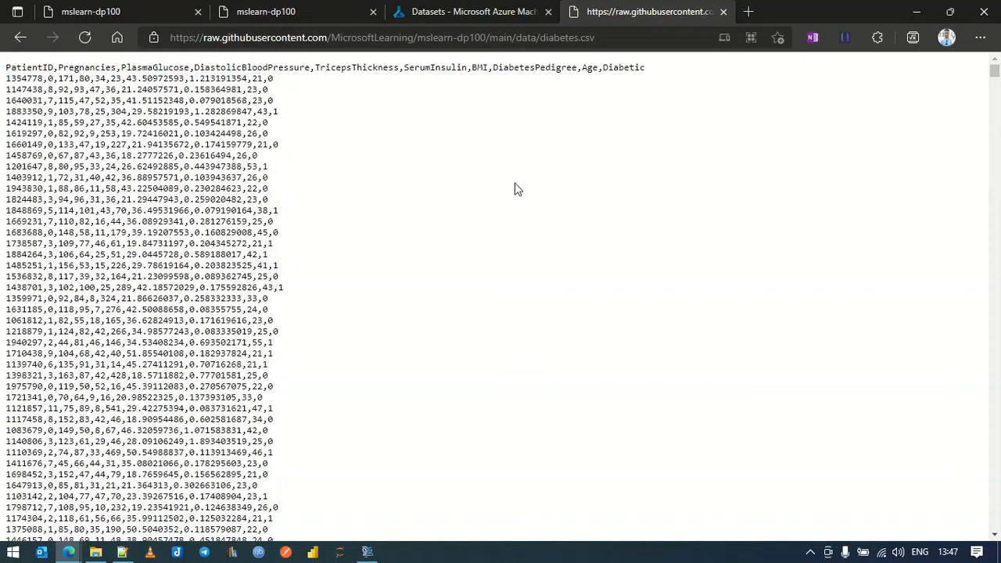
double_click(616, 69)
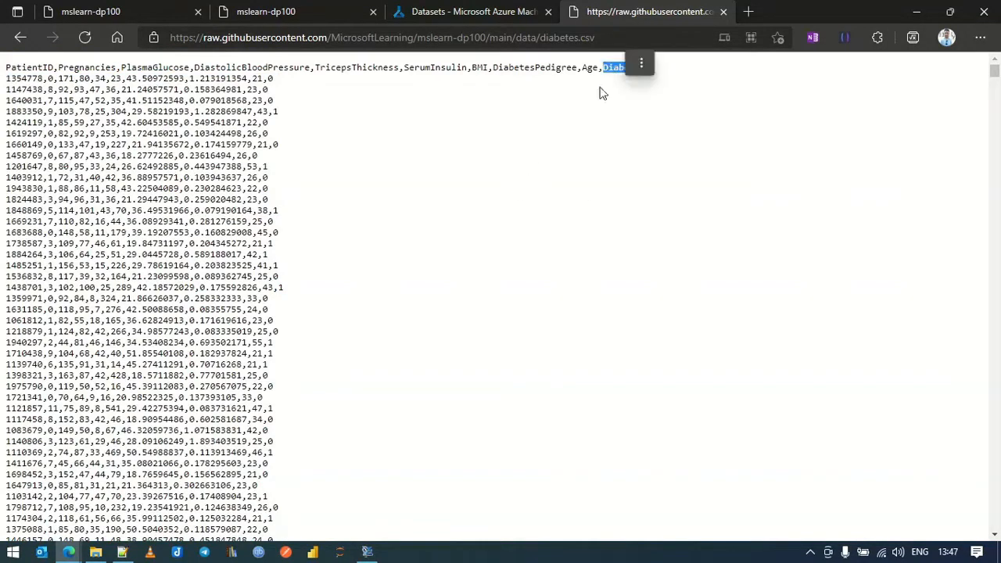
Name the new dataset "diabetes dataset", using the name copied from the lab instructions
left_click(270, 81)
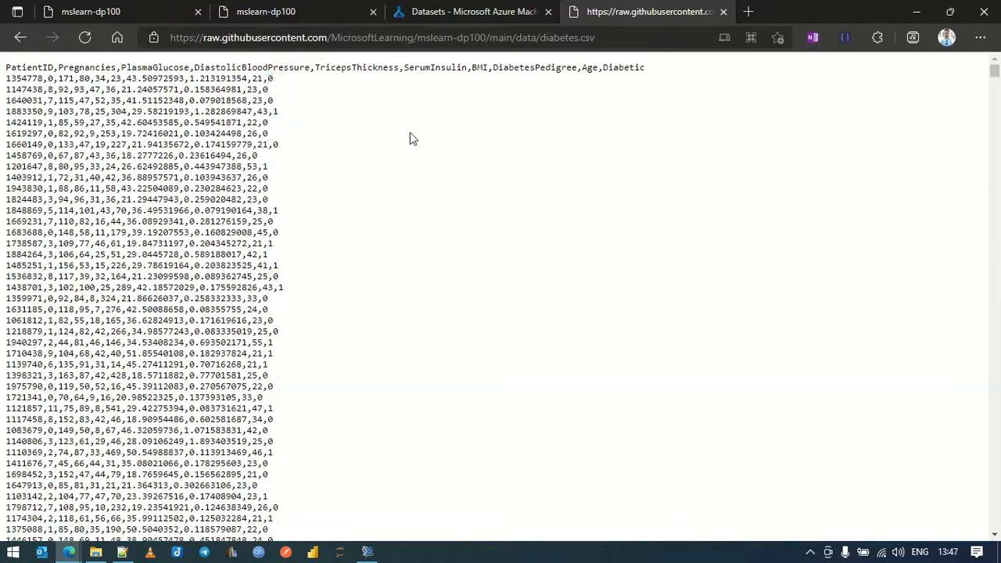
left_click(441, 13)
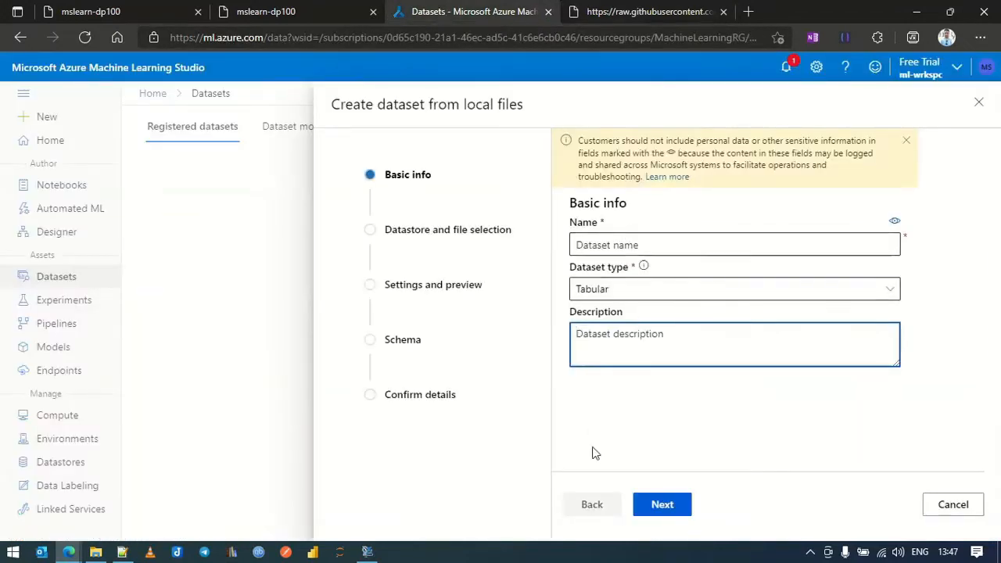
left_click(329, 13)
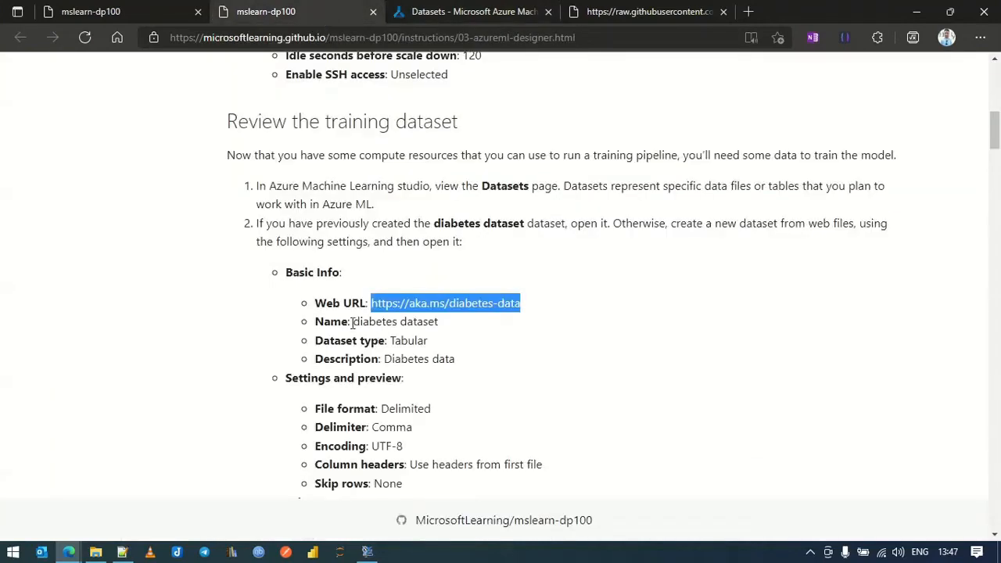
left_click_drag(355, 323, 440, 323)
key("ctrl+c")
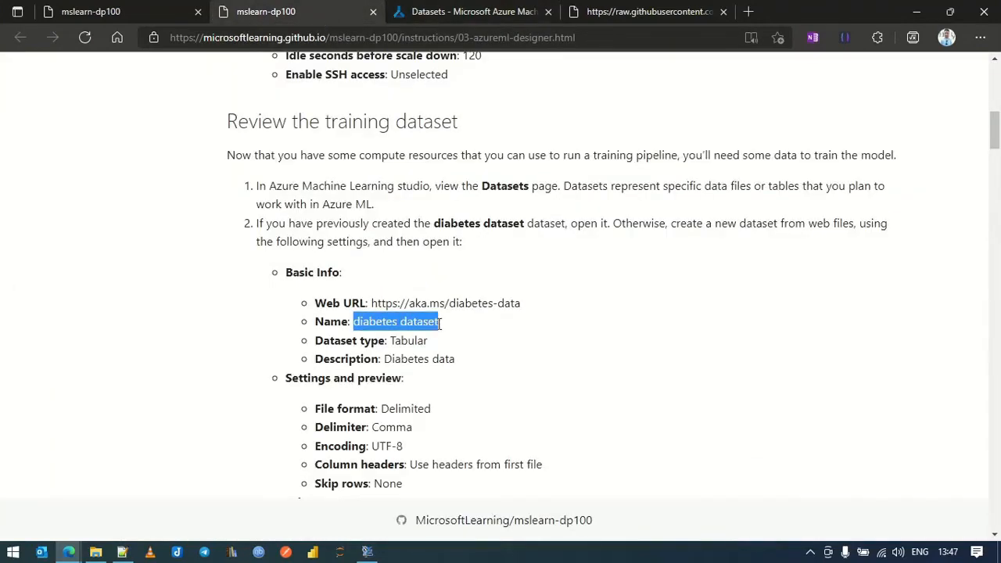
left_click(642, 11)
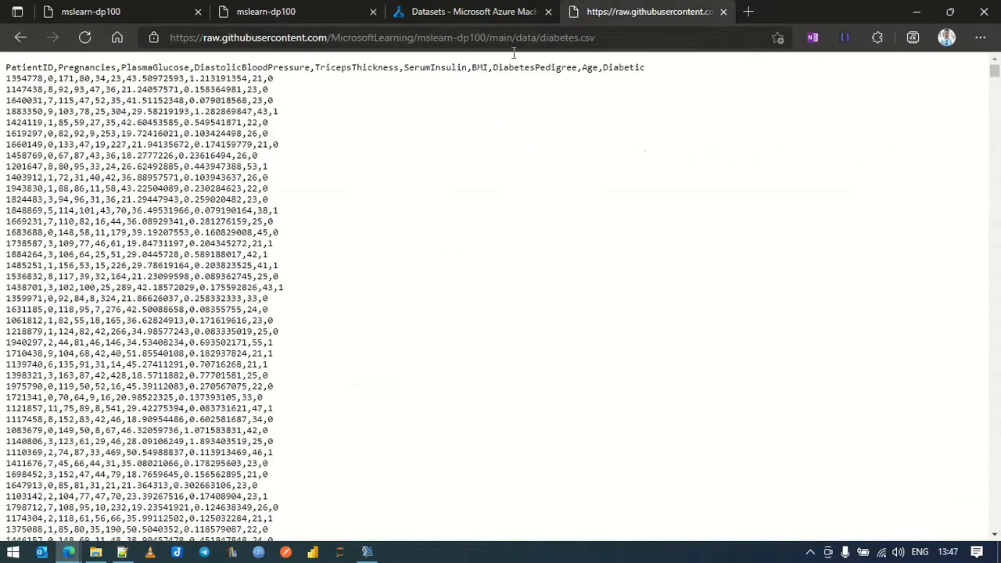
left_click(493, 11)
left_click(610, 244)
key("ctrl+v")
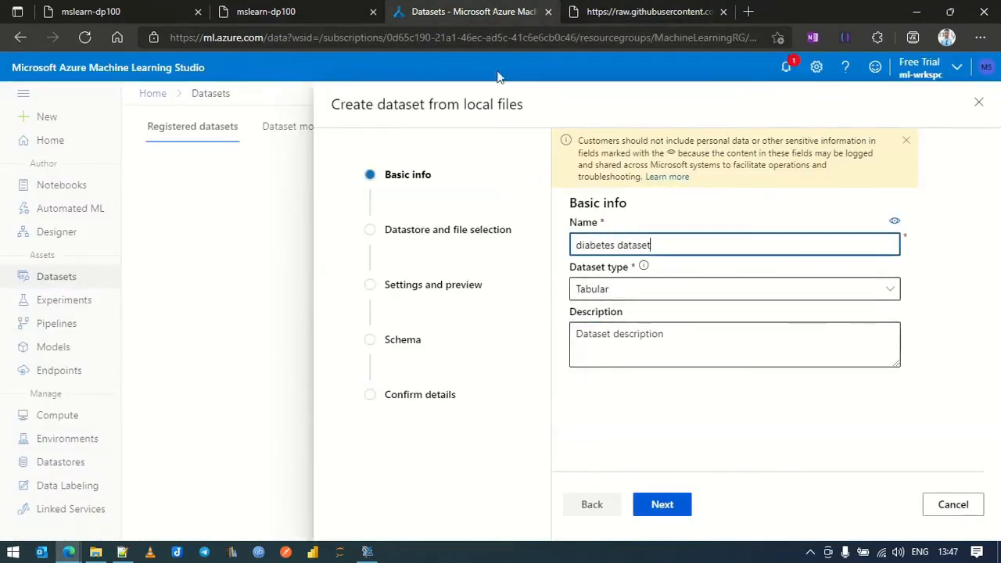
Set the dataset description to "Diabetes data", copied from the lab instructions, and proceed to datastore and file selection
left_click(290, 9)
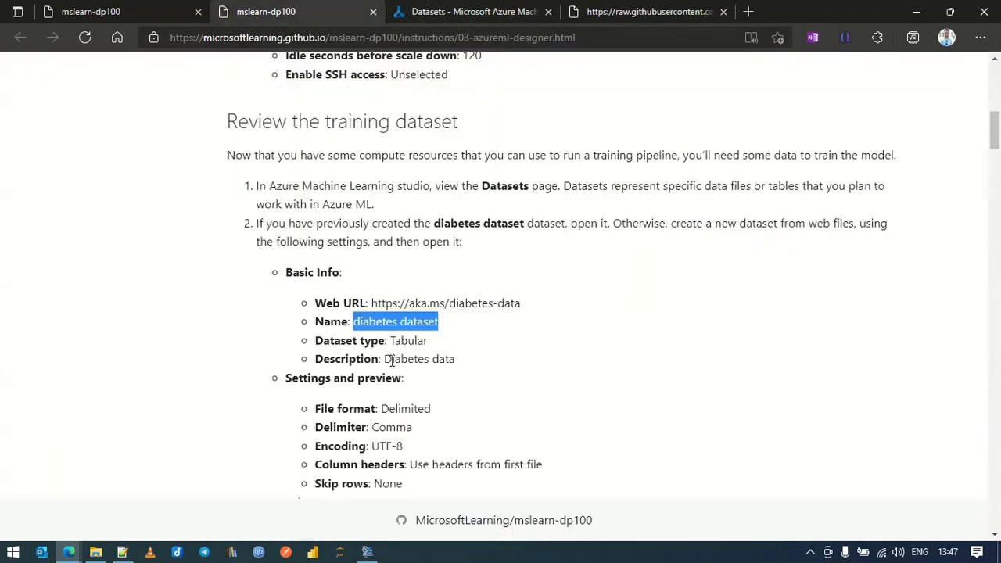
left_click_drag(386, 360, 459, 358)
key("ctrl+c")
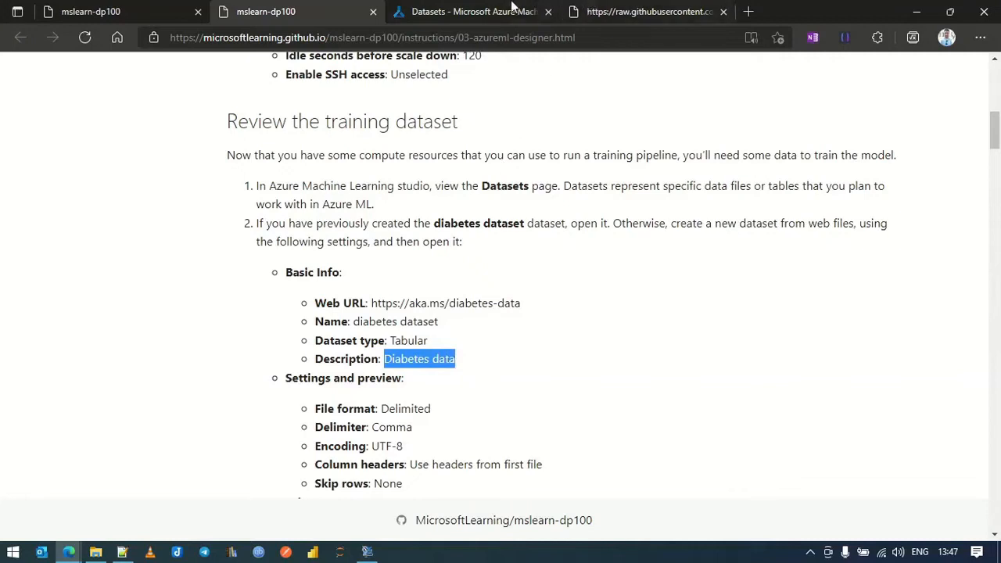
left_click(512, 11)
left_click(637, 338)
key("ctrl+v")
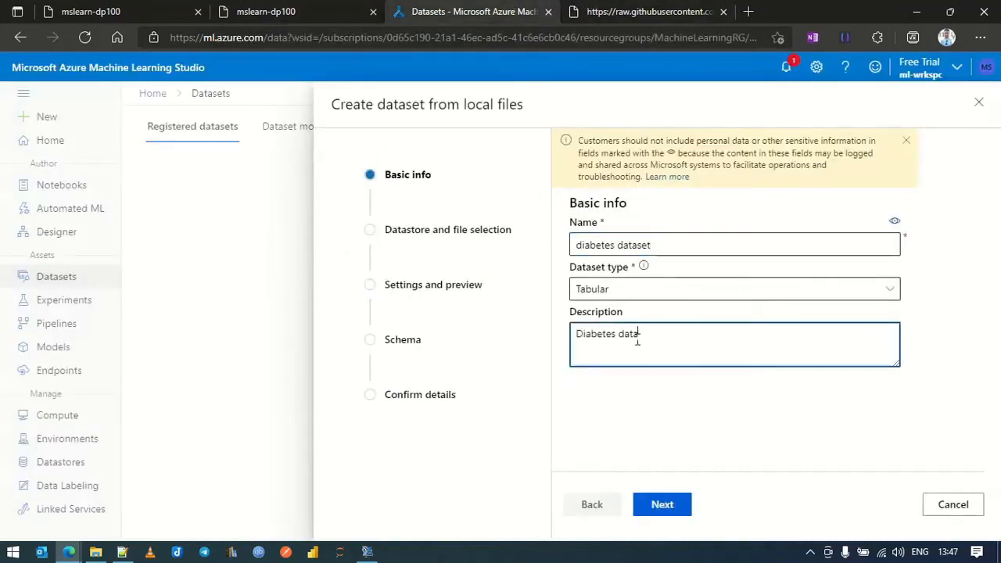
left_click(667, 506)
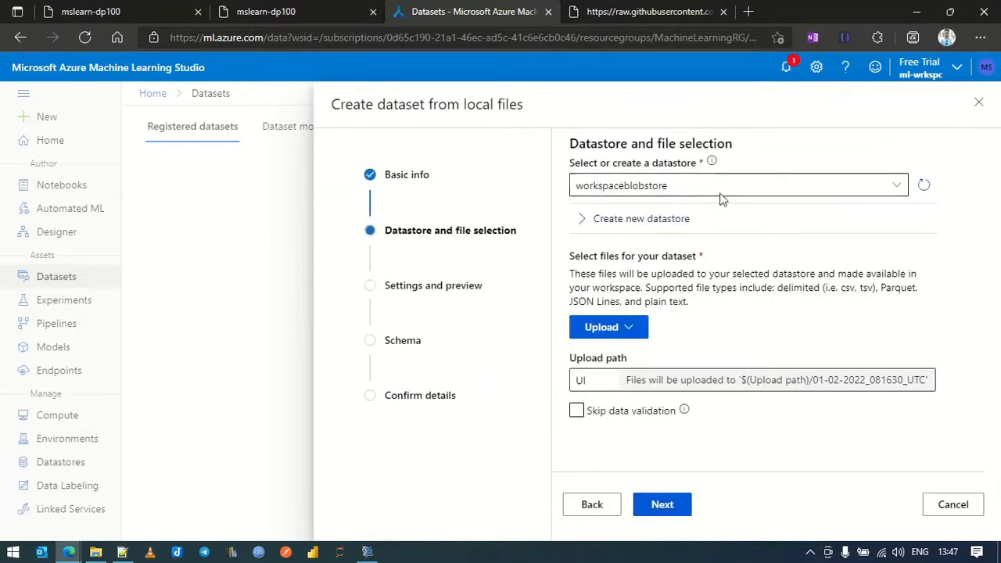
Check the available datastores, keep workspaceblobstore, and start selecting local files to upload
left_click(898, 189)
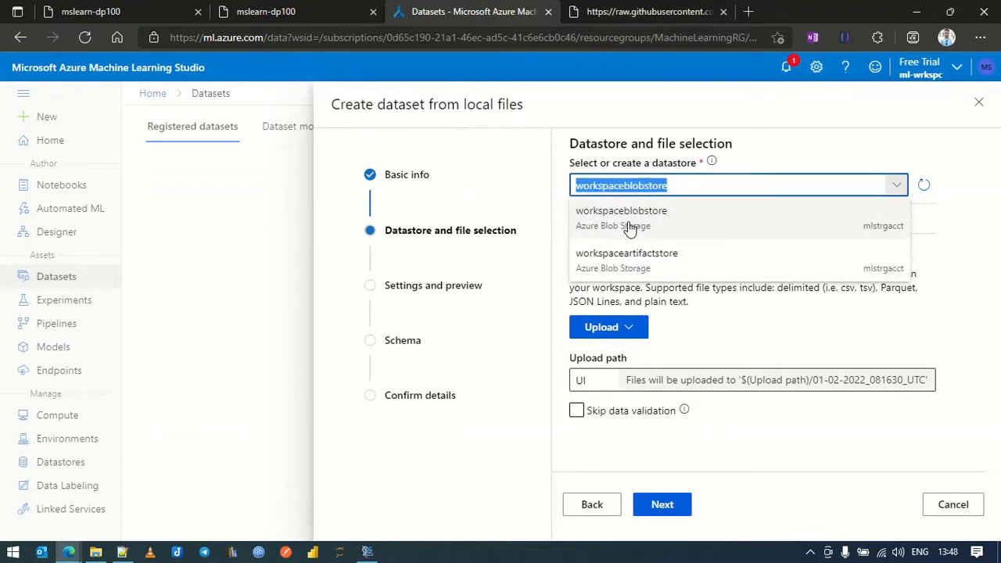
left_click(901, 231)
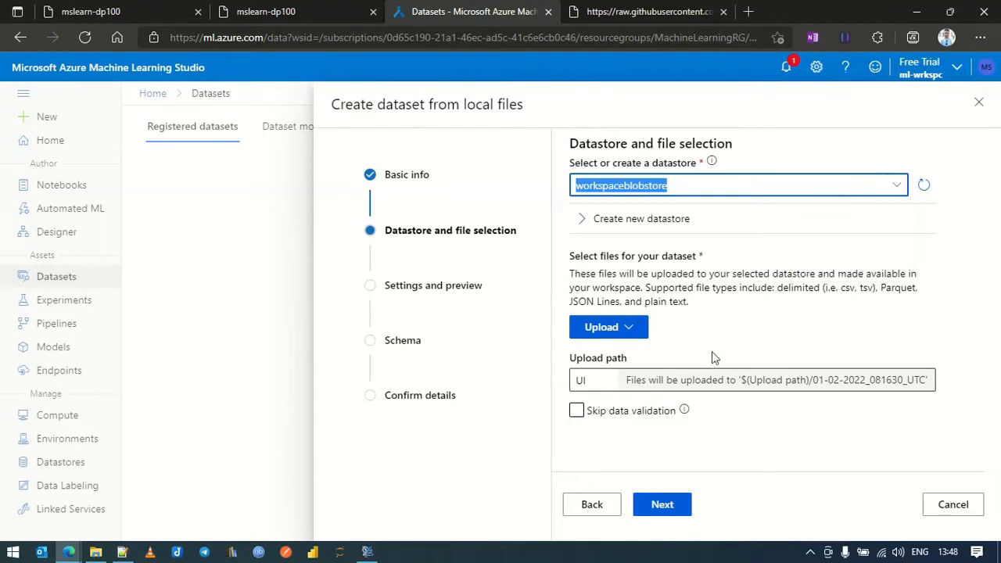
left_click(638, 335)
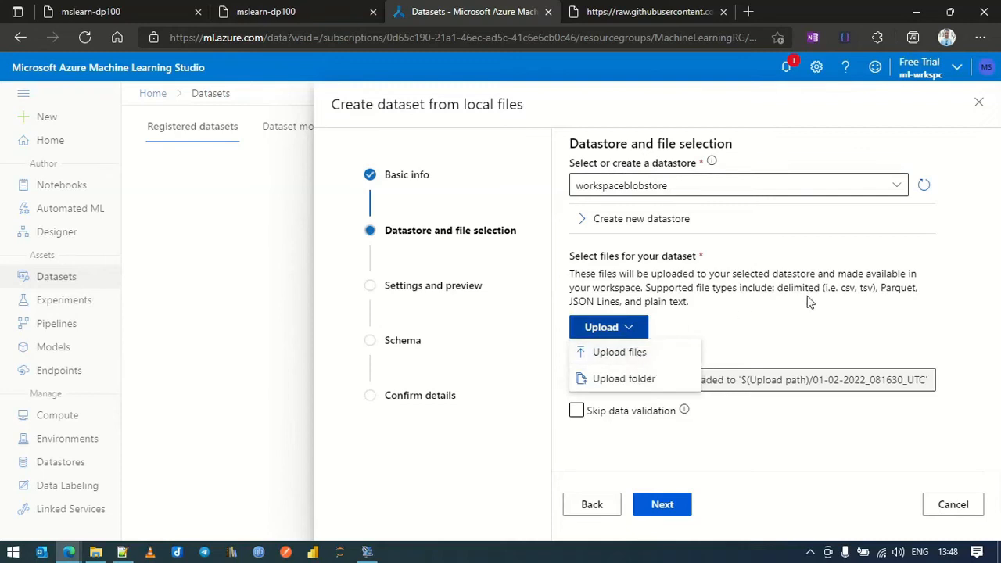
left_click(643, 356)
left_click(641, 337)
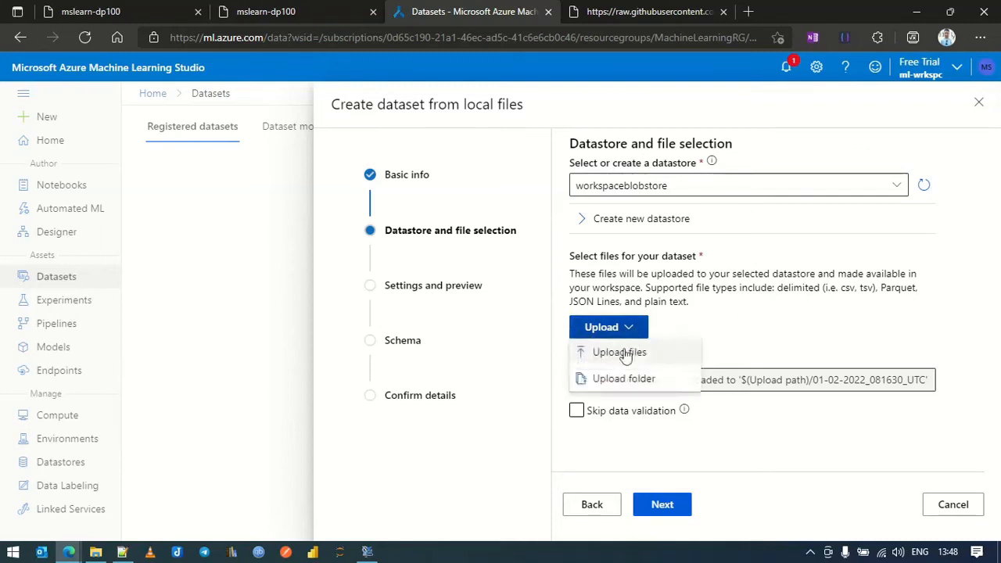
left_click(611, 354)
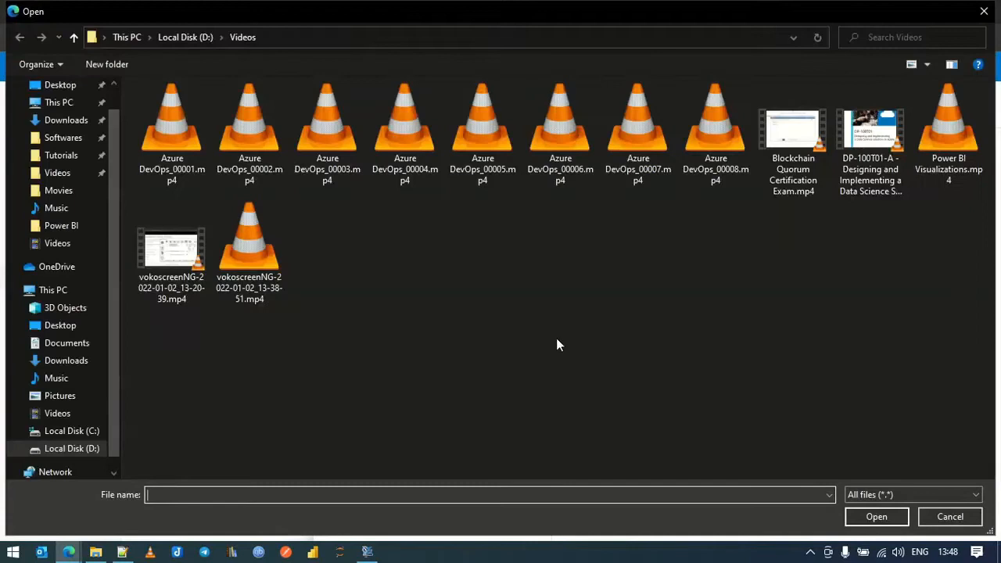
Choose diabetes.csv from the AZ ML folder under Projects on drive D as the dataset's file
left_click(78, 124)
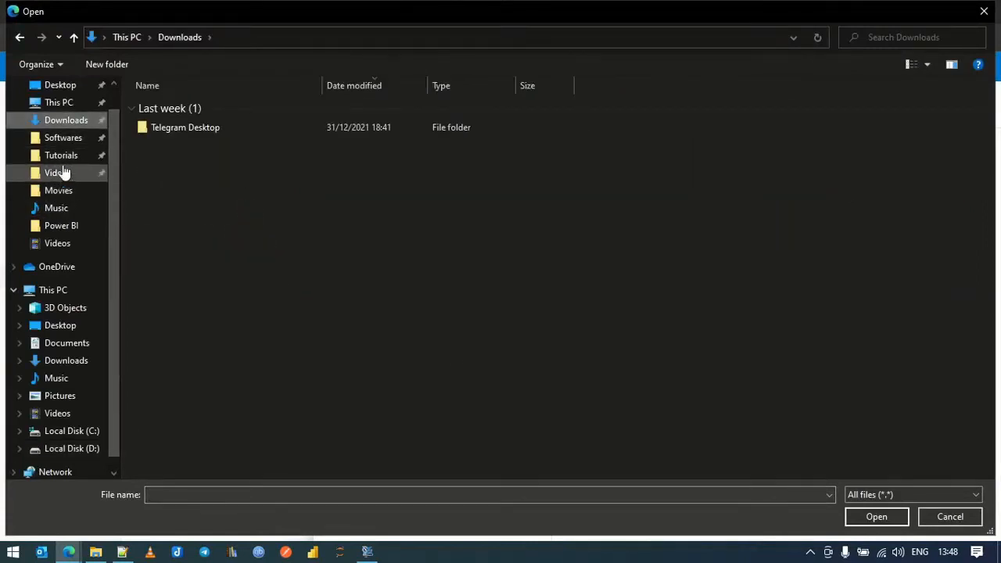
left_click(60, 103)
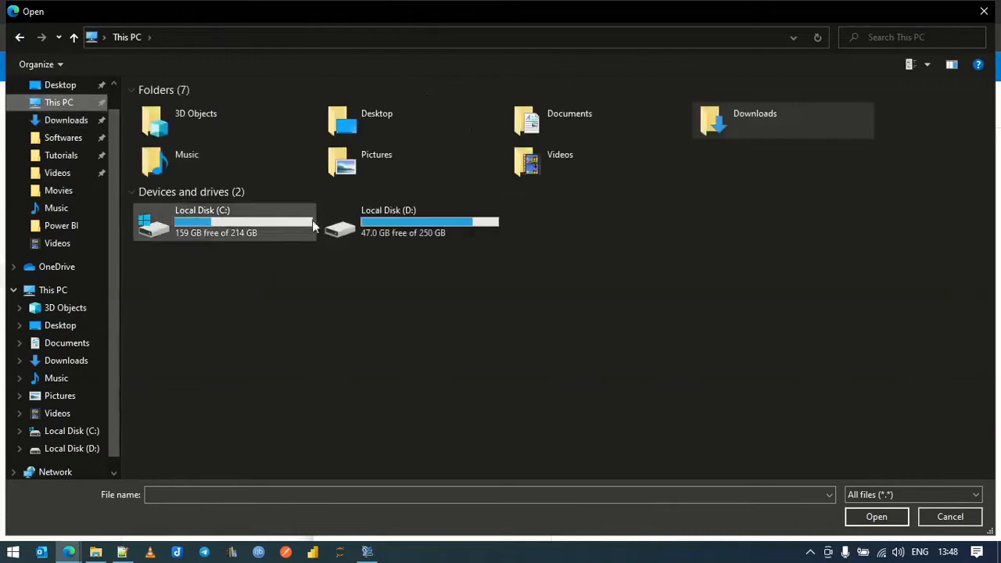
double_click(367, 223)
double_click(170, 278)
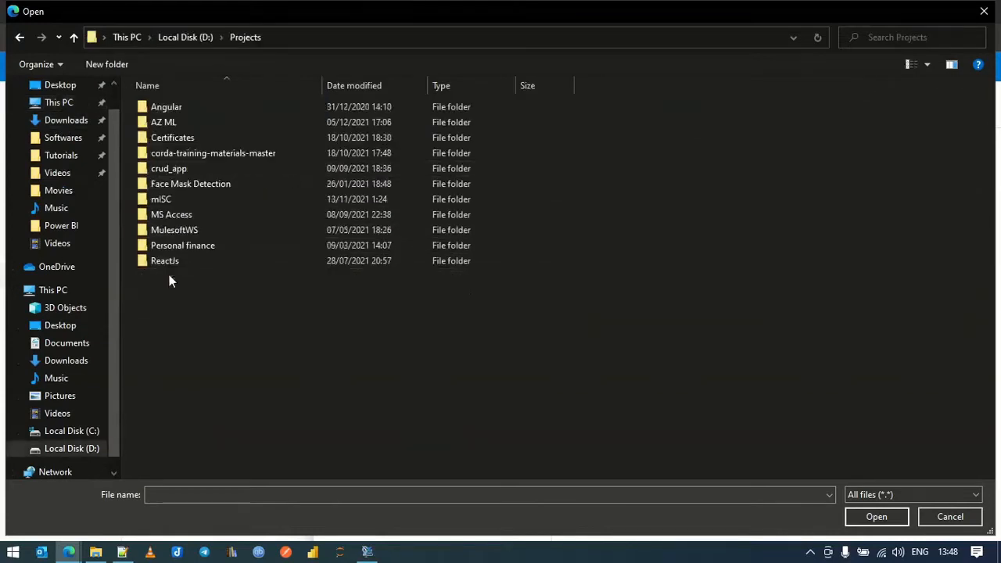
double_click(179, 128)
left_click(176, 108)
left_click(877, 517)
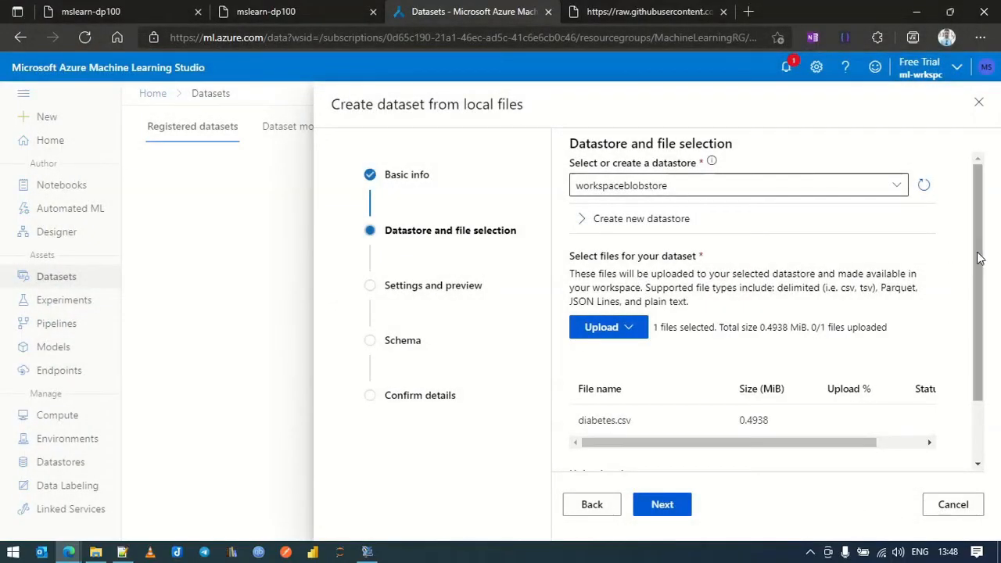
left_click_drag(977, 253, 977, 358)
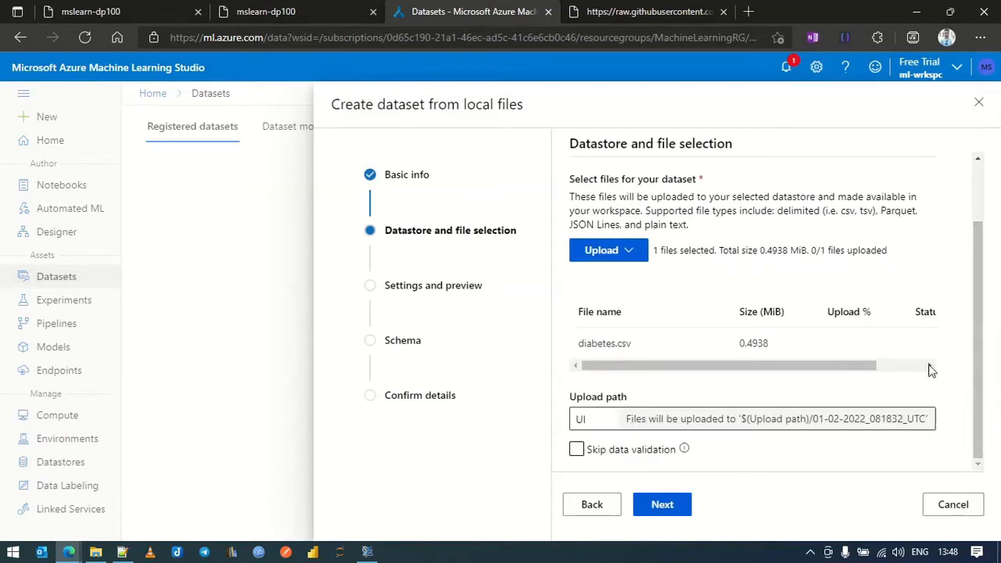
Read the lab's Settings and preview values for file format, delimiter, encoding, column headers and skipped rows
left_click(291, 11)
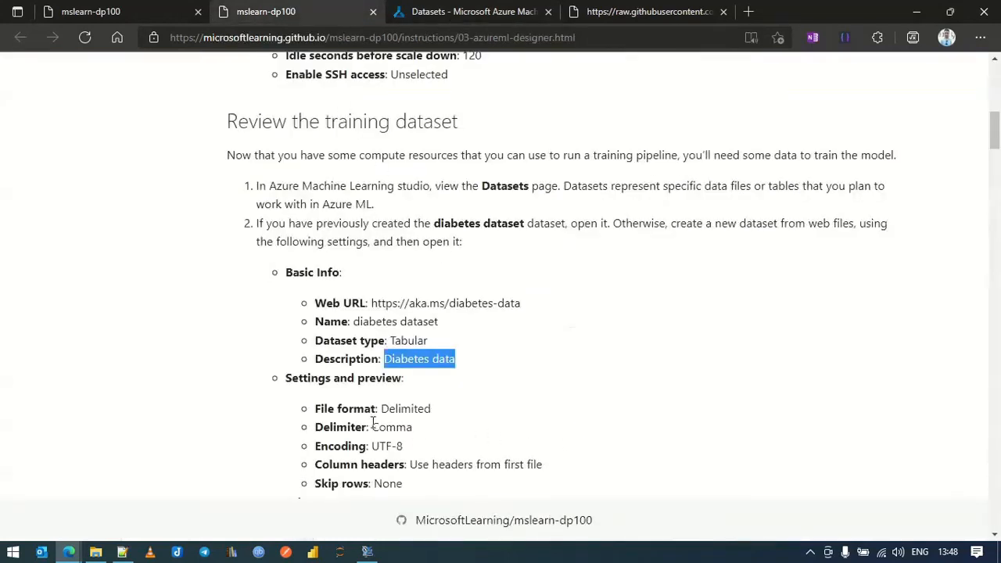
scroll(374, 423, "down", 3)
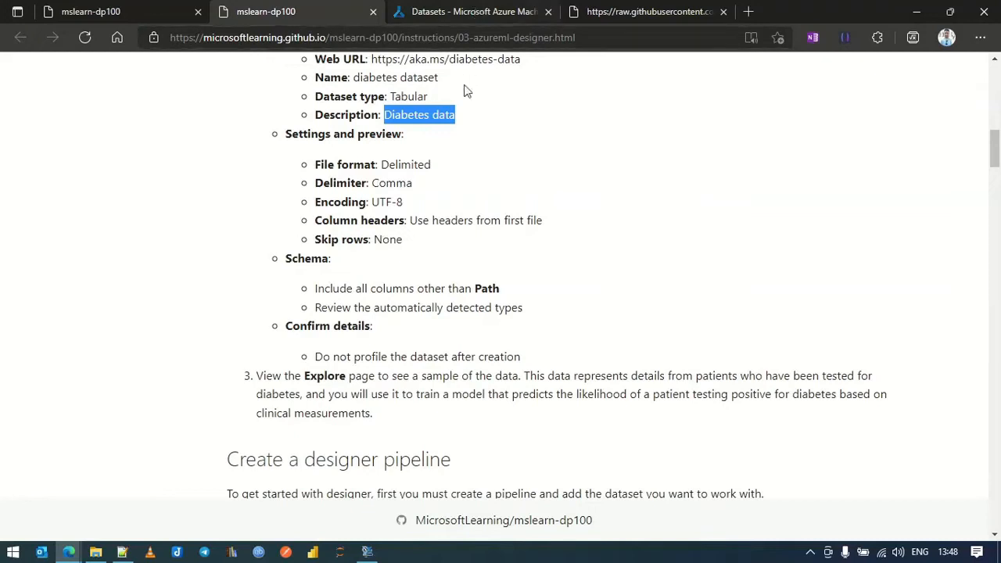
double_click(399, 164)
double_click(397, 184)
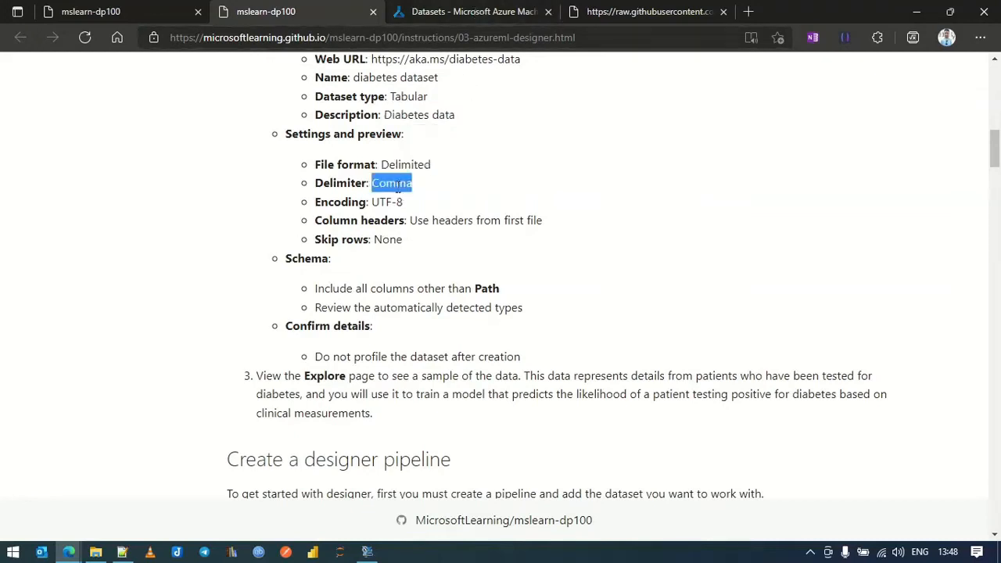
left_click_drag(370, 205, 416, 208)
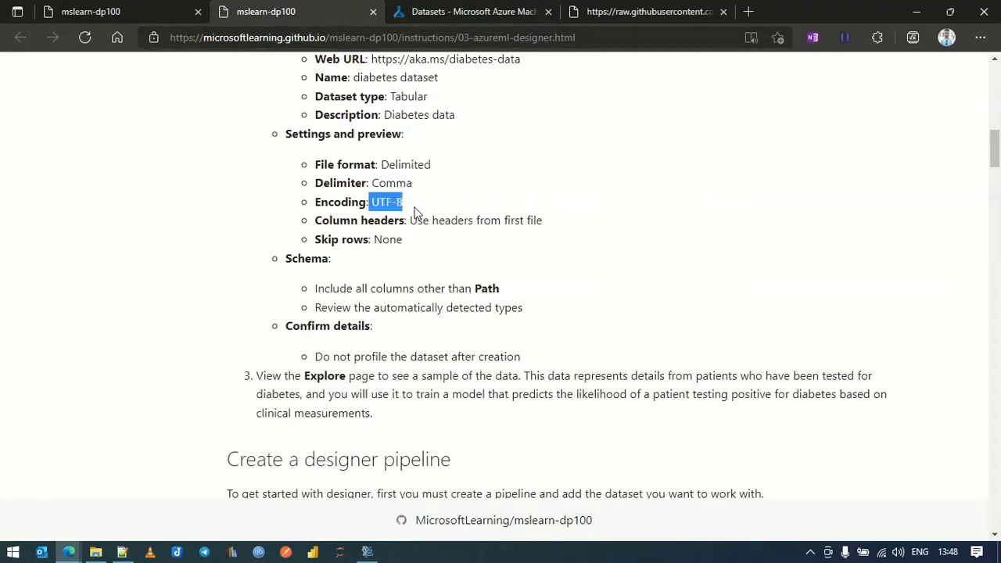
left_click(408, 238)
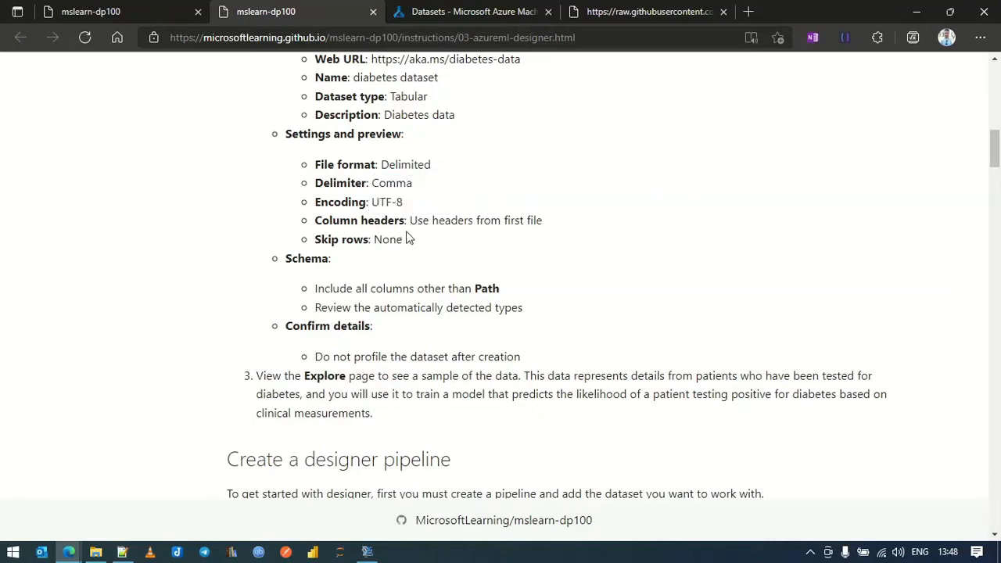
left_click_drag(410, 222, 553, 217)
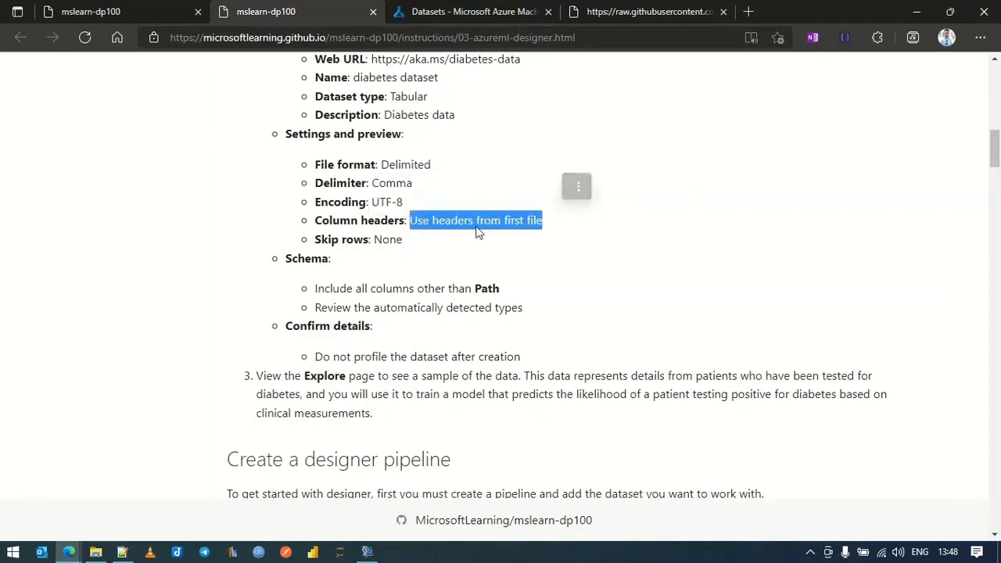
left_click(635, 8)
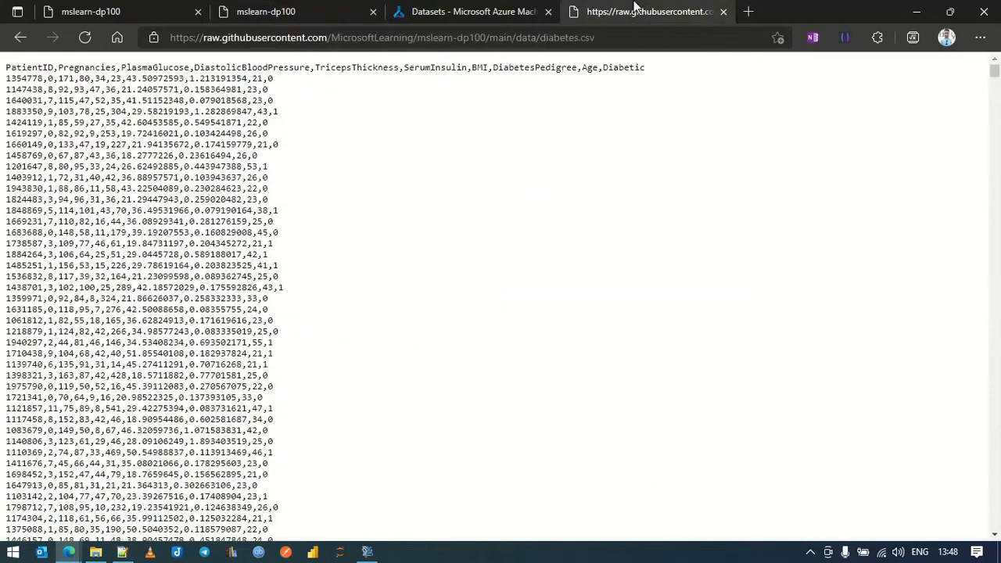
left_click(509, 8)
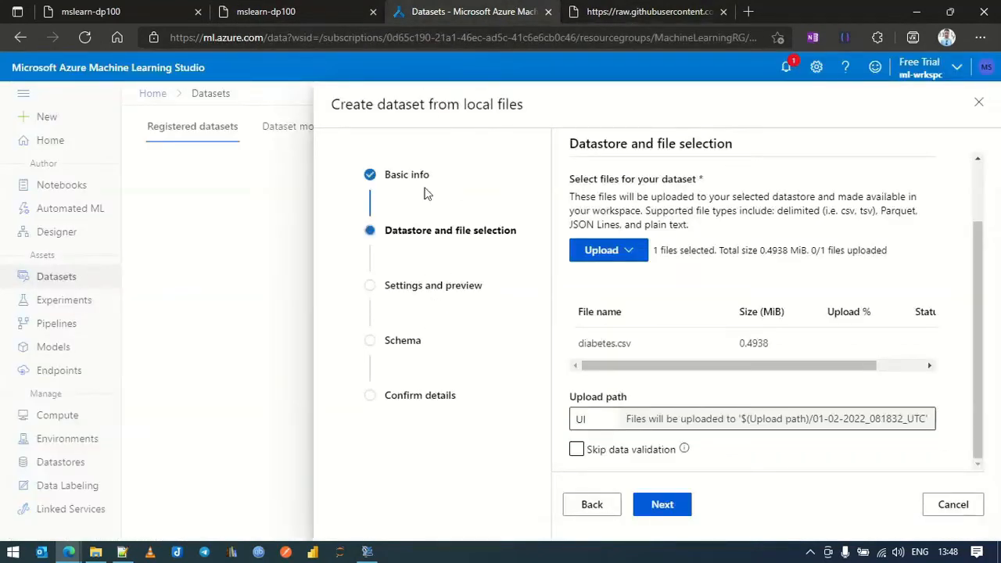
left_click(336, 11)
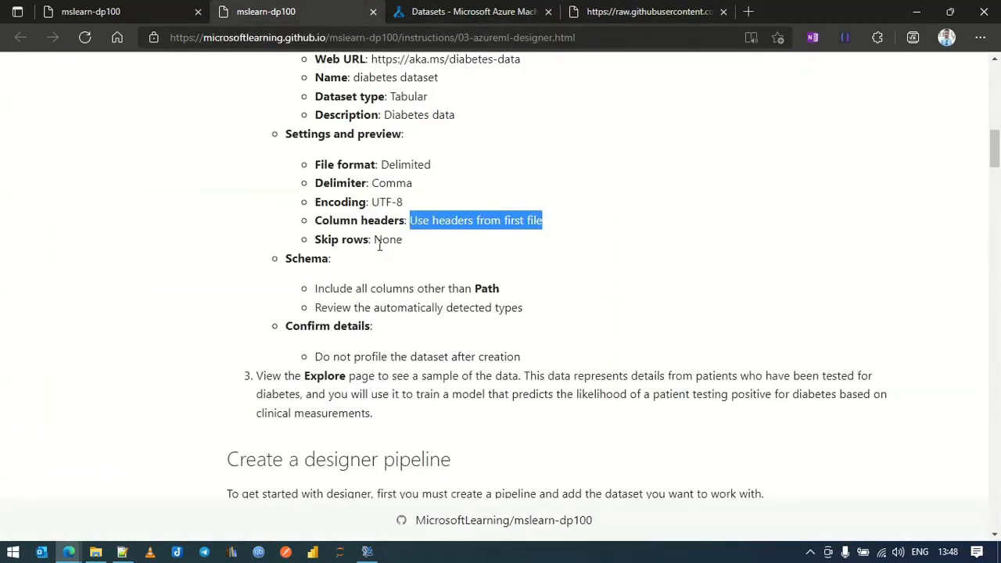
double_click(384, 241)
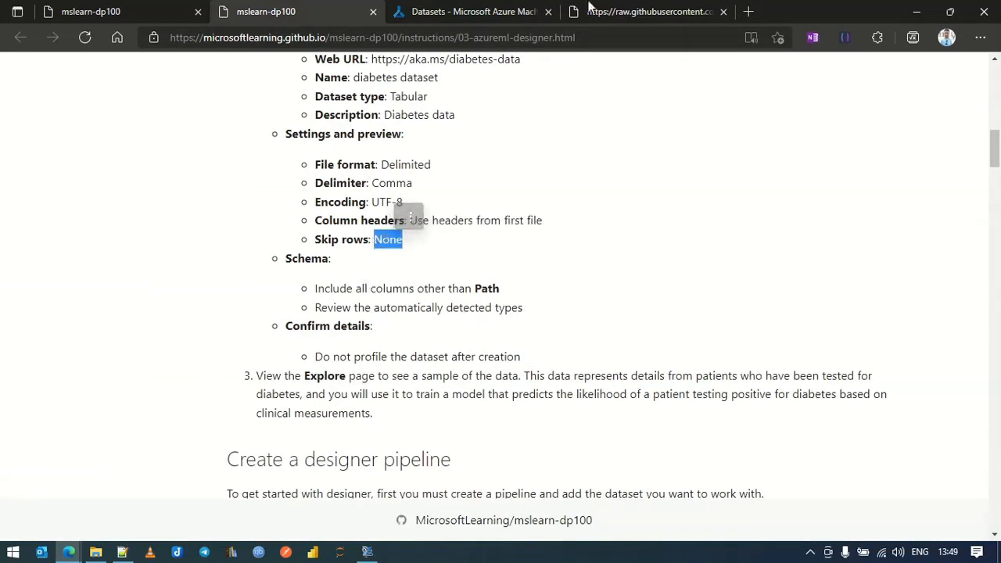
Upload the chosen diabetes.csv file to the datastore and proceed to Settings and preview
left_click(500, 9)
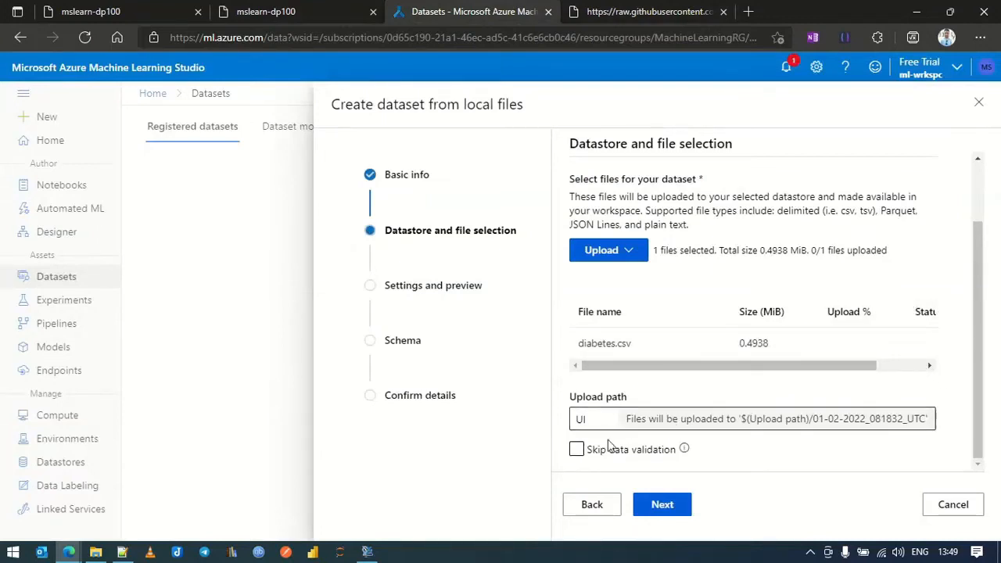
left_click(665, 506)
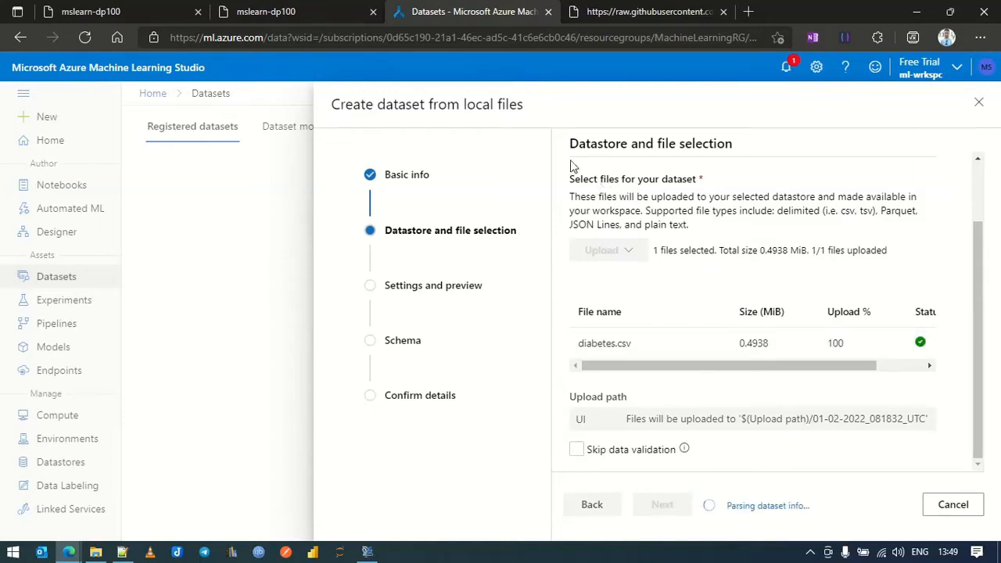
Check the lab's Settings and preview values, and set the dataset's column headers to "Only first file has headers"
left_click(319, 11)
scroll(538, 331, "down", 3)
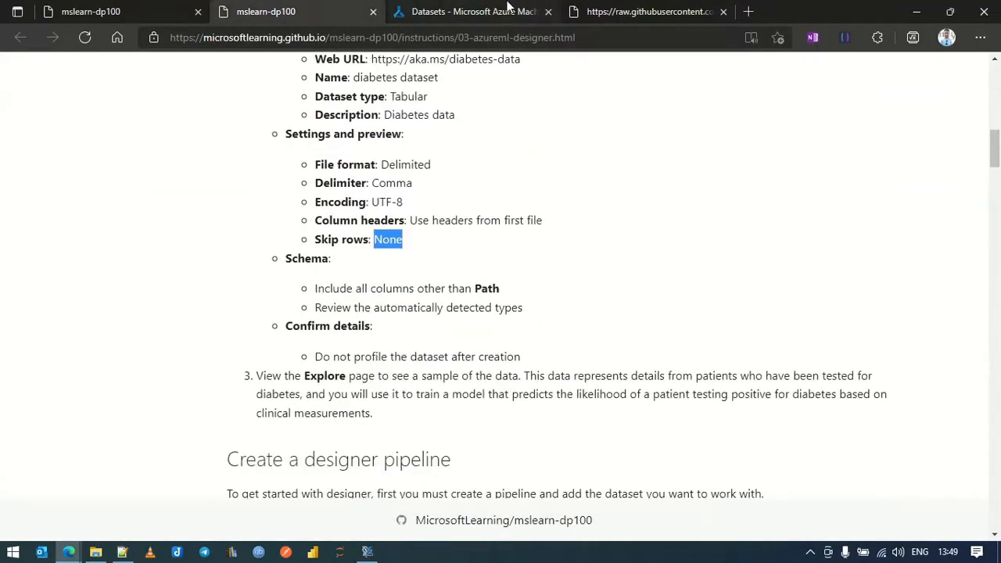
left_click(507, 11)
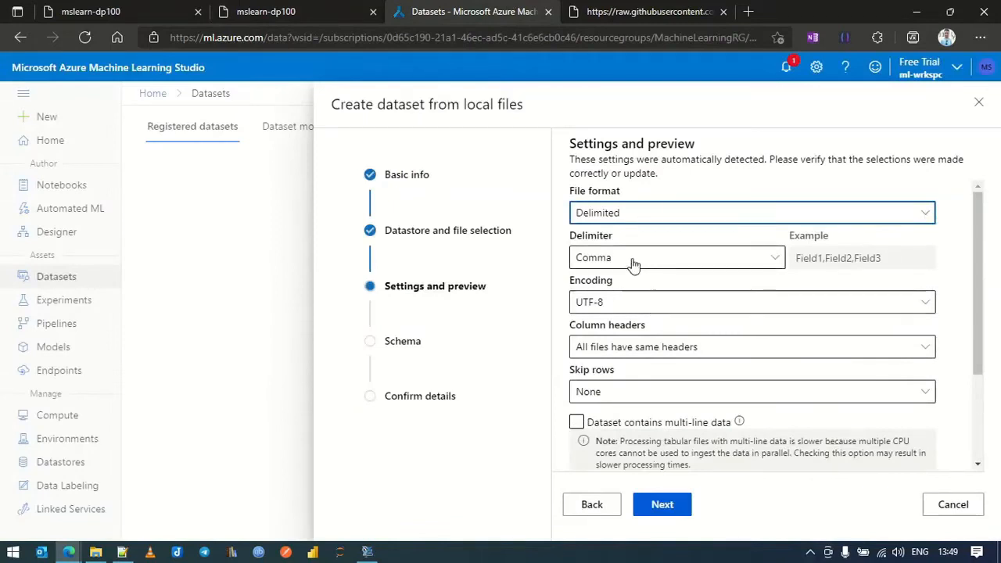
left_click(623, 353)
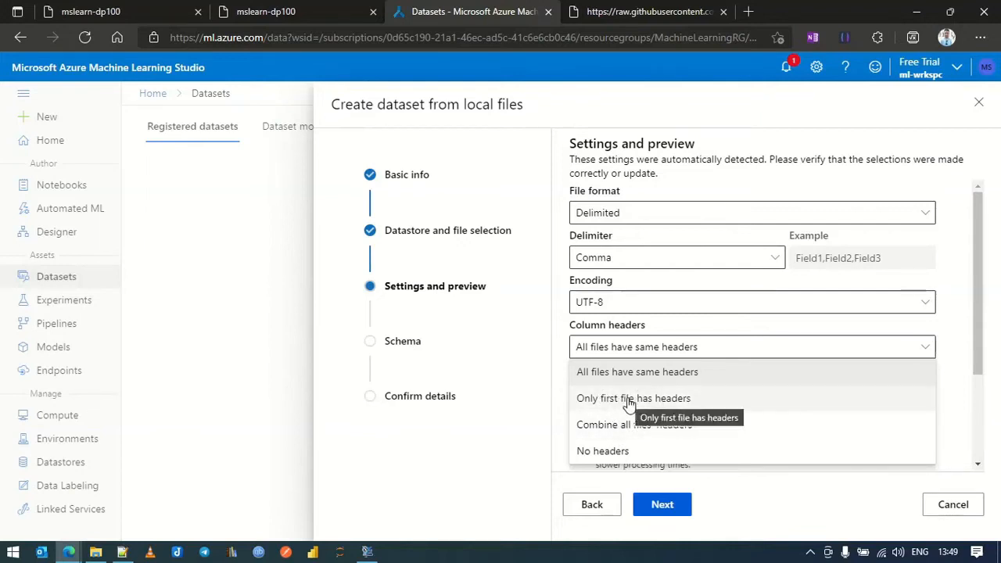
left_click(629, 402)
Compare the file settings with the lab, keeping column headers at "Only first file has headers" and skip rows at None
left_click(313, 9)
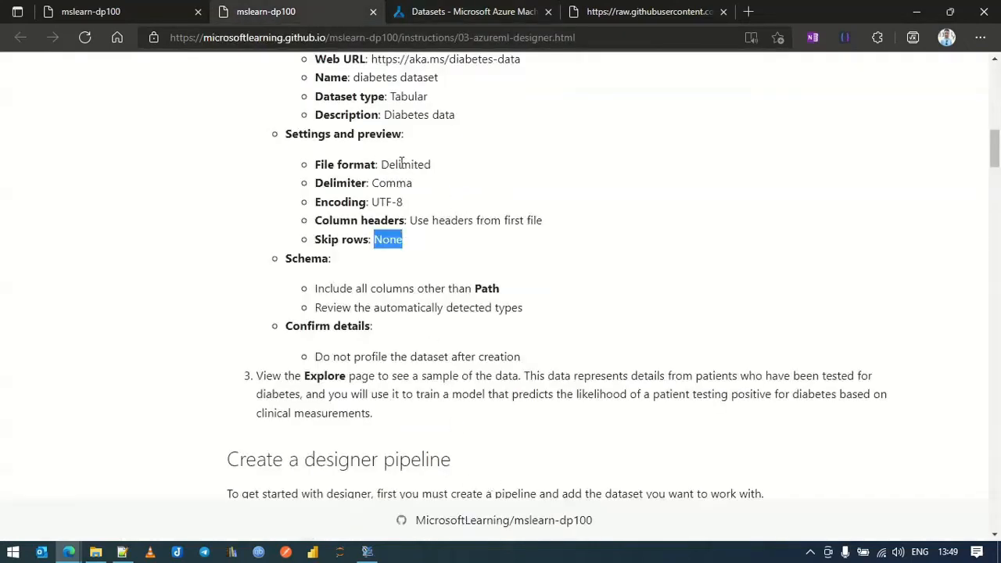
left_click(446, 9)
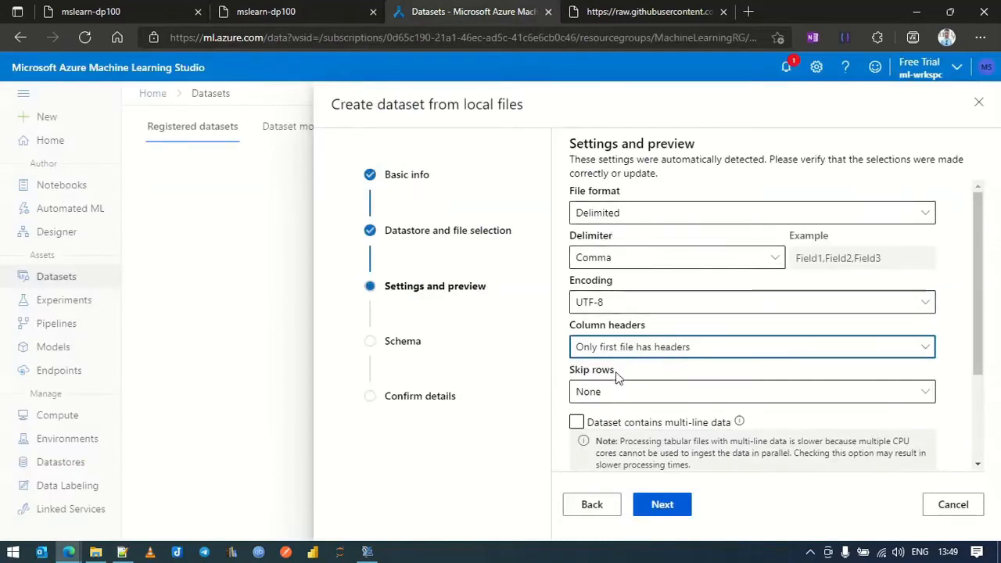
left_click(617, 394)
left_click(618, 393)
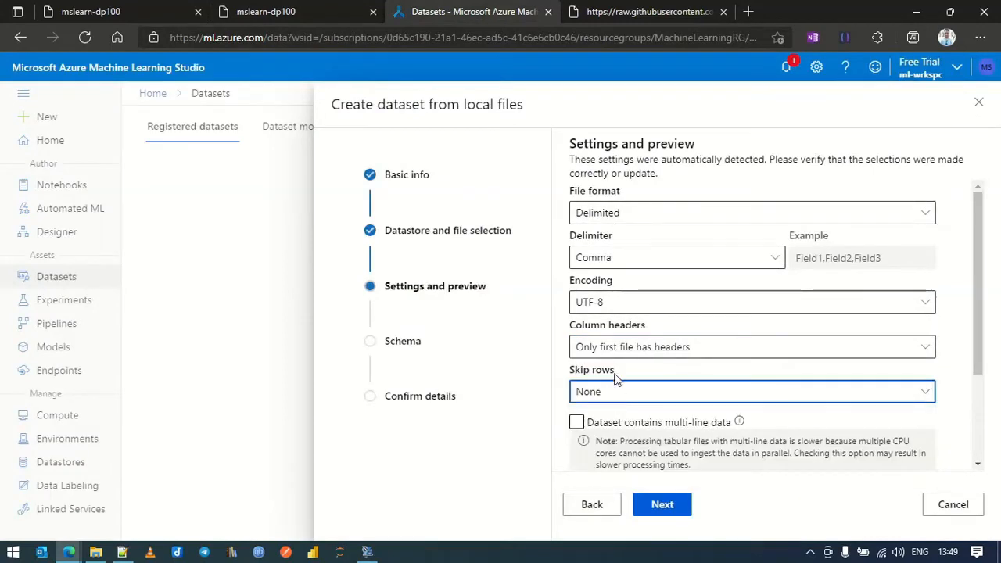
left_click(332, 17)
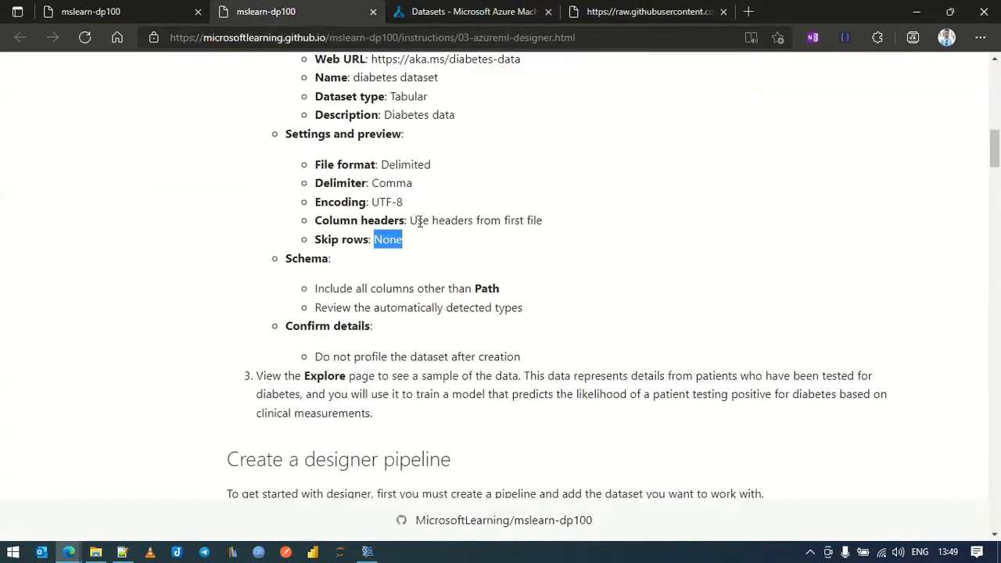
left_click(490, 10)
left_click(665, 347)
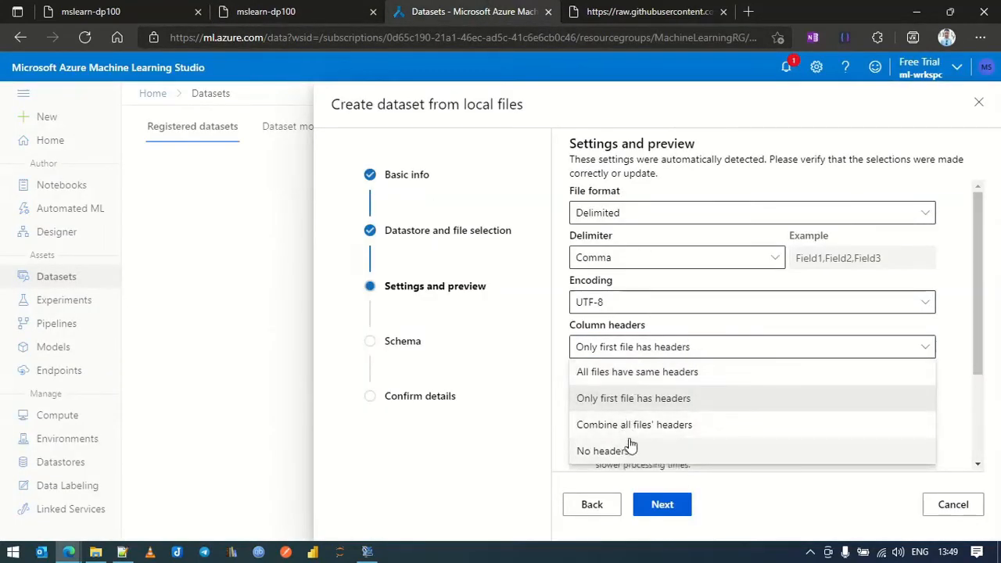
left_click(645, 398)
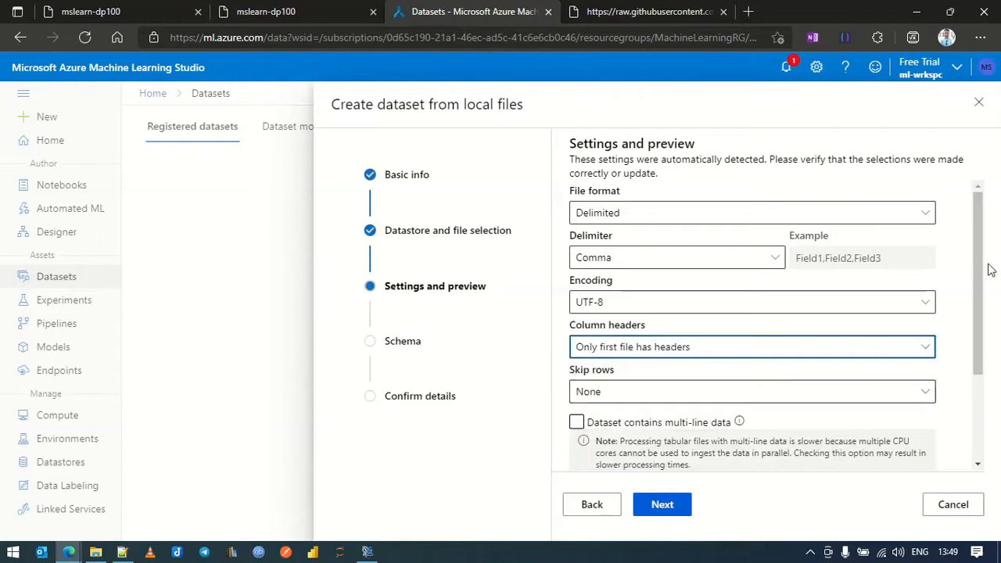
Review the columns in the data preview from PatientID to Diabetic, and proceed to the Schema stage
left_click_drag(990, 270, 990, 387)
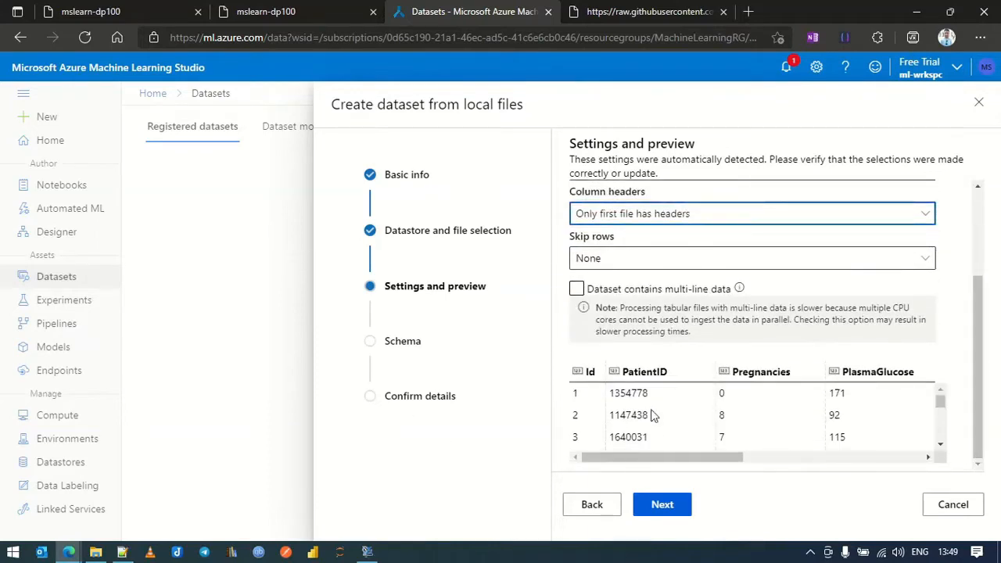
left_click_drag(664, 462, 543, 433)
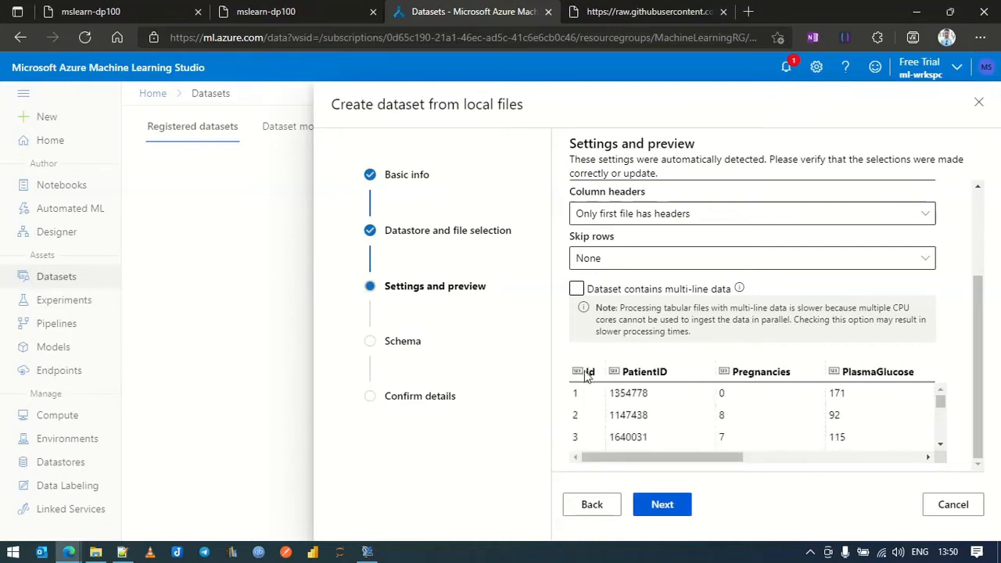
left_click_drag(700, 460, 942, 463)
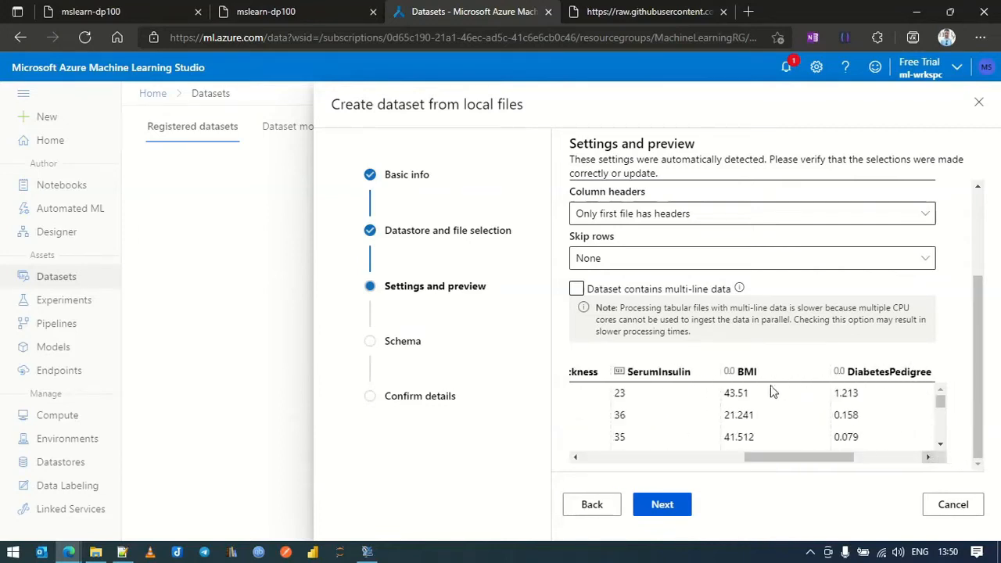
left_click_drag(793, 458, 867, 460)
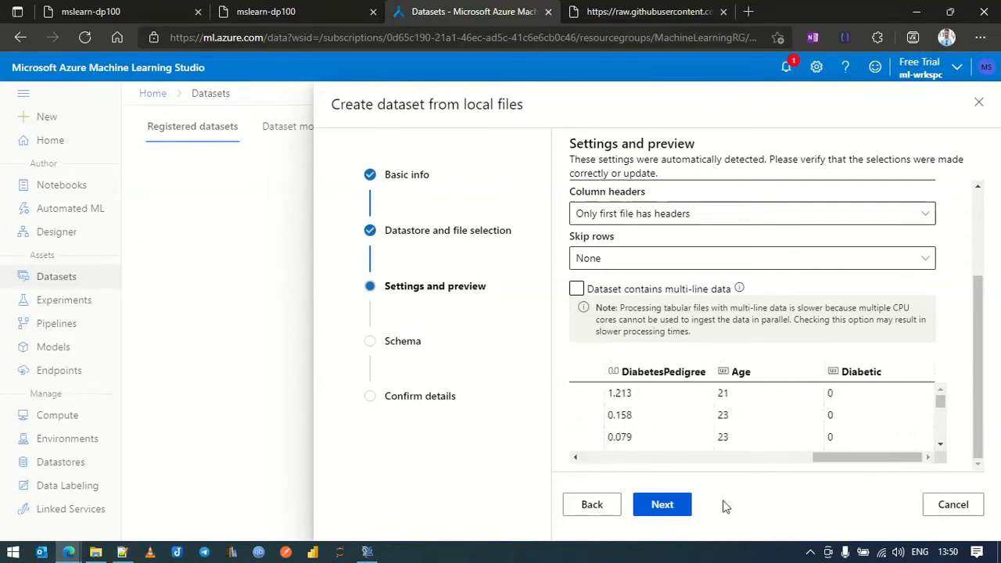
left_click(664, 504)
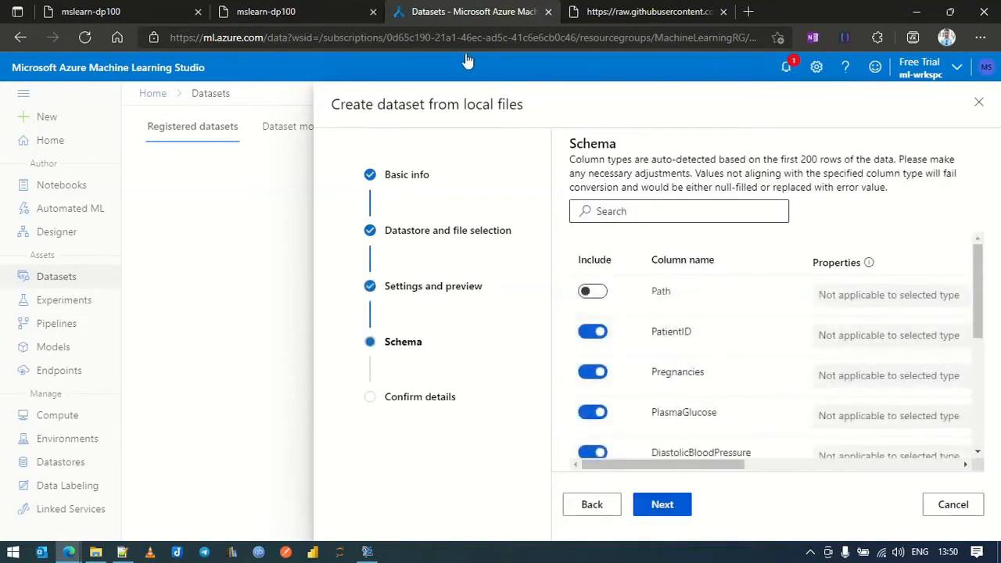
Check the lab's schema instructions, keep every column except Path included, and proceed to Confirm details
left_click(332, 9)
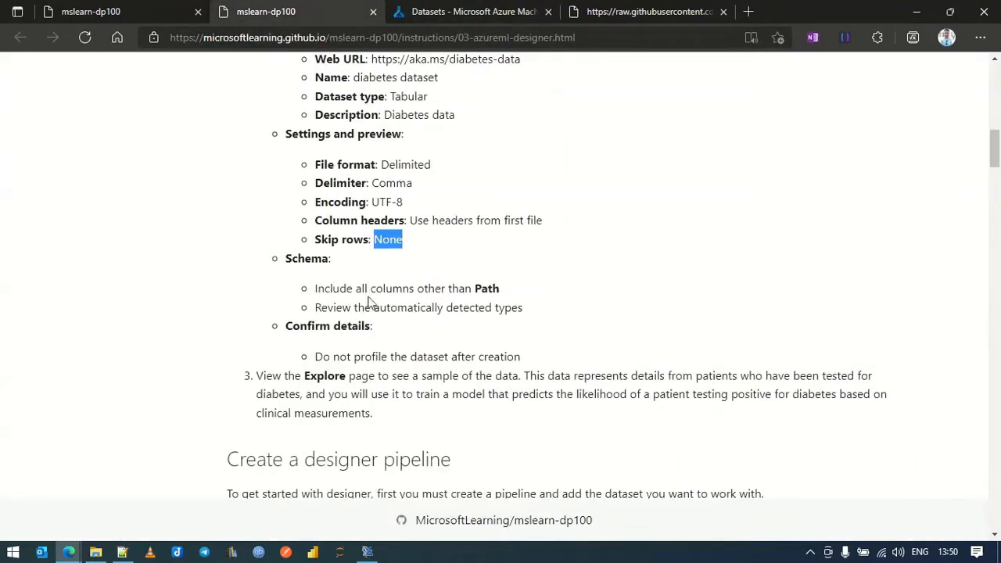
left_click(507, 9)
left_click(593, 291)
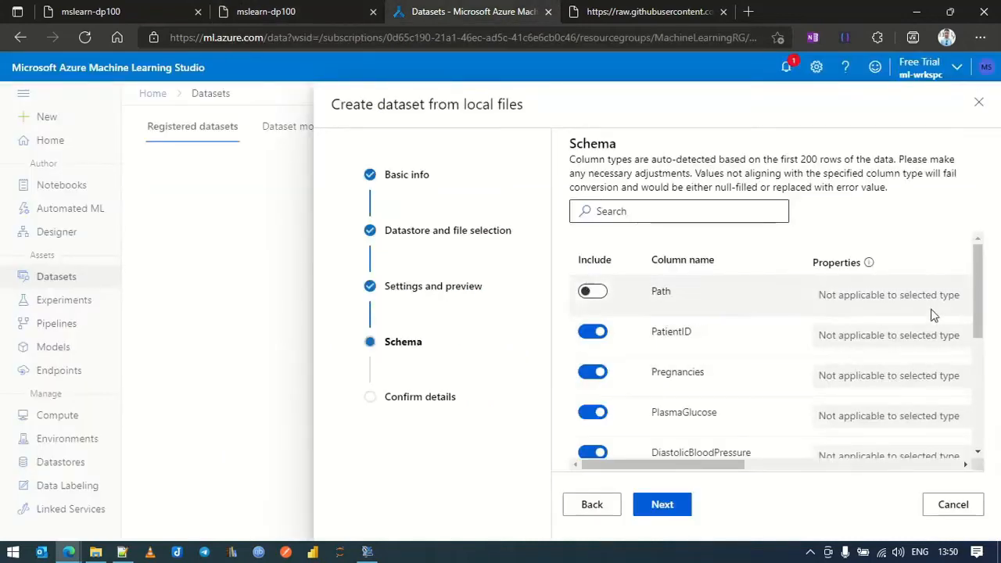
left_click_drag(976, 284, 977, 413)
left_click(666, 505)
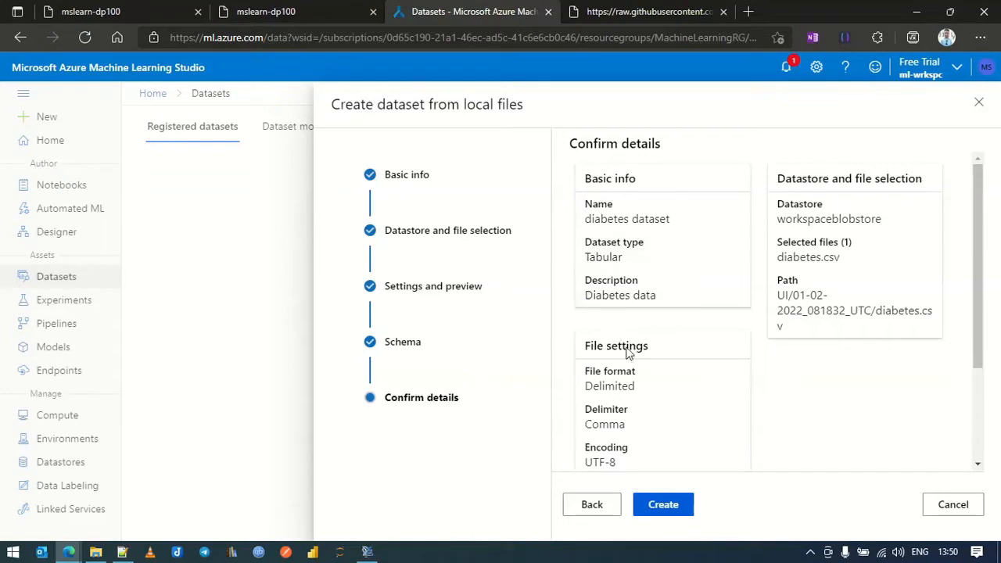
Review the basic info, datastore path and file settings, and create the dataset without profiling it
scroll(679, 397, "down", 1)
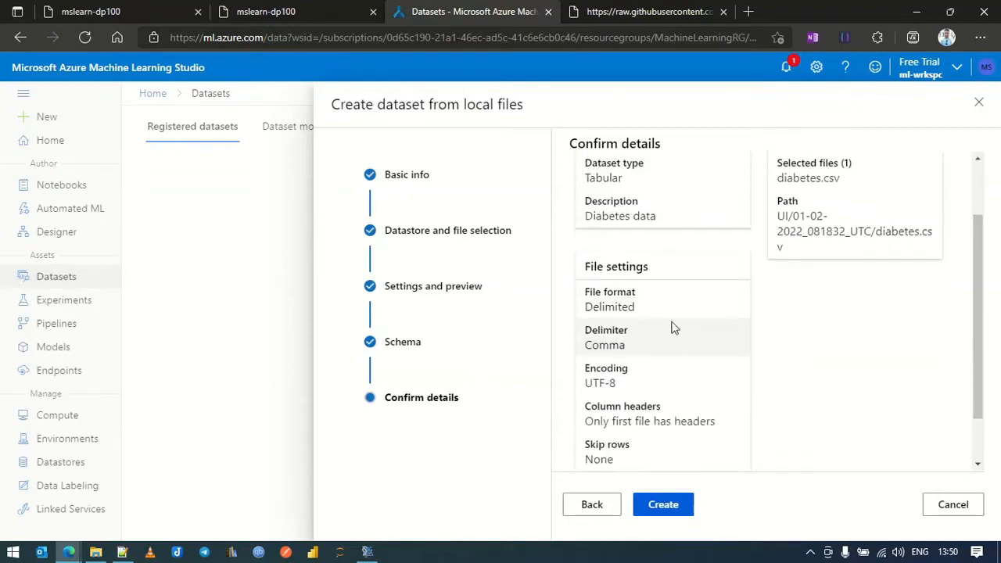
scroll(674, 328, "down", 1)
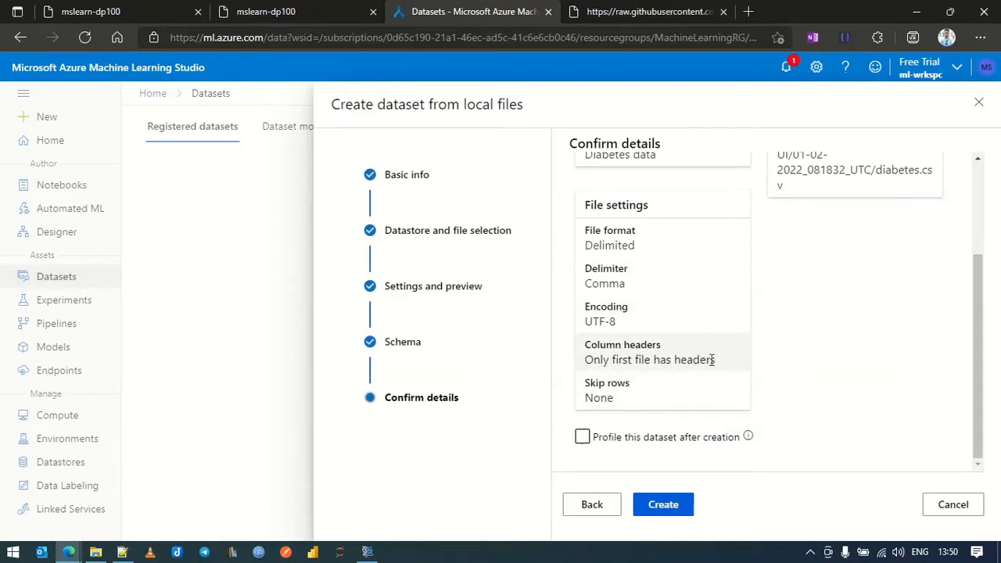
scroll(942, 437, "up", 3)
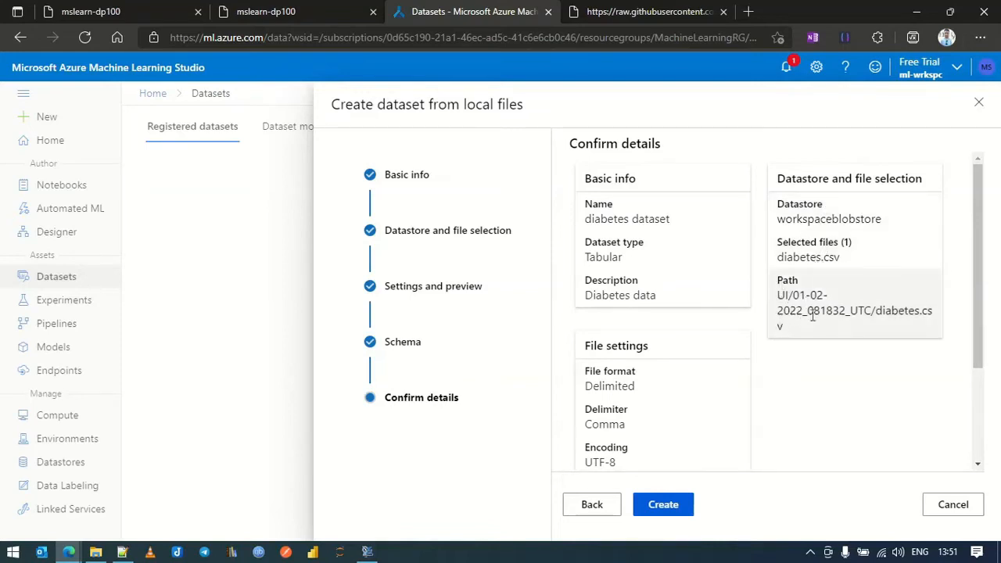
left_click_drag(782, 328, 814, 389)
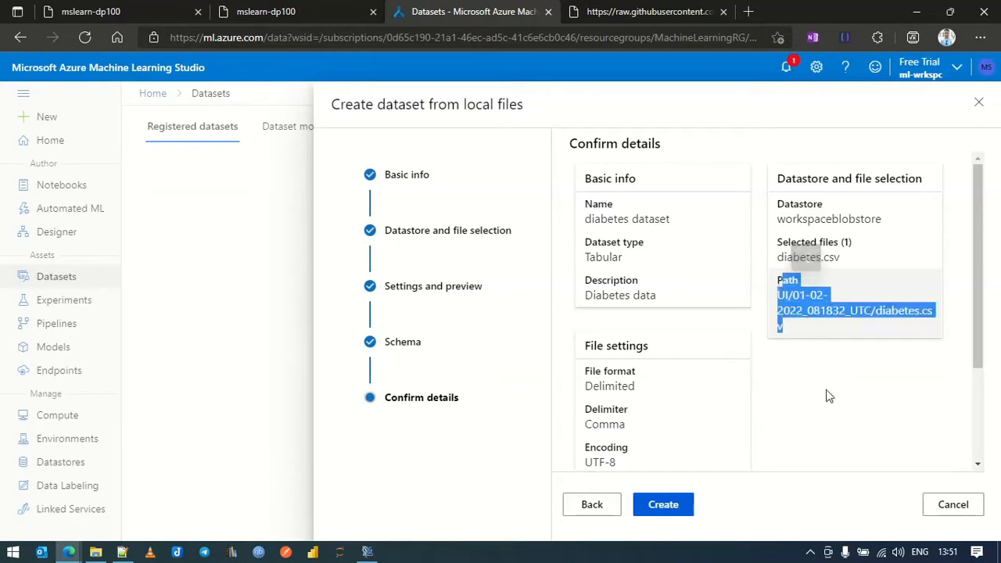
mouse_move(790, 325)
left_mouse_down()
mouse_move(777, 290)
mouse_move(802, 260)
mouse_move(790, 332)
left_mouse_up()
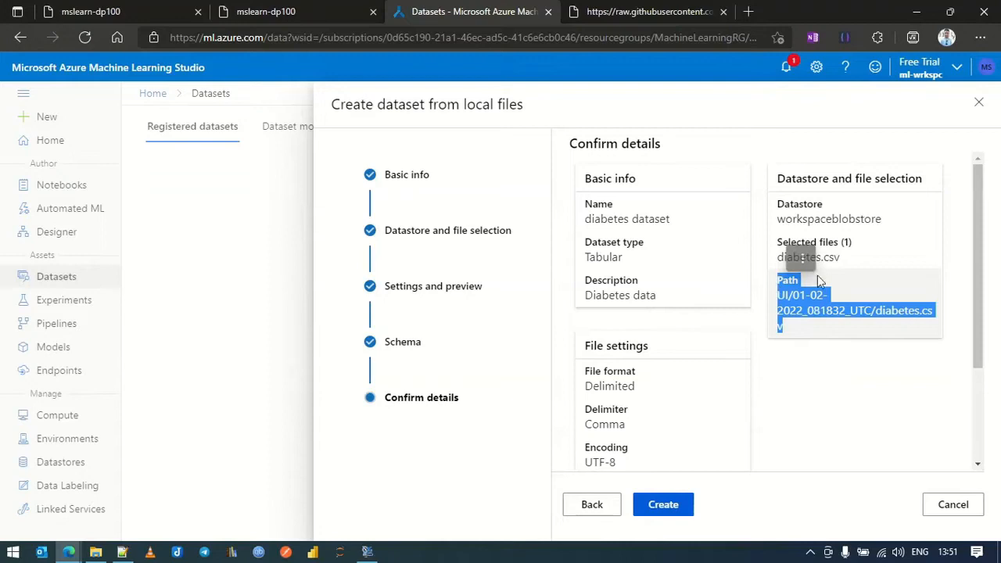
scroll(828, 453, "down", 3)
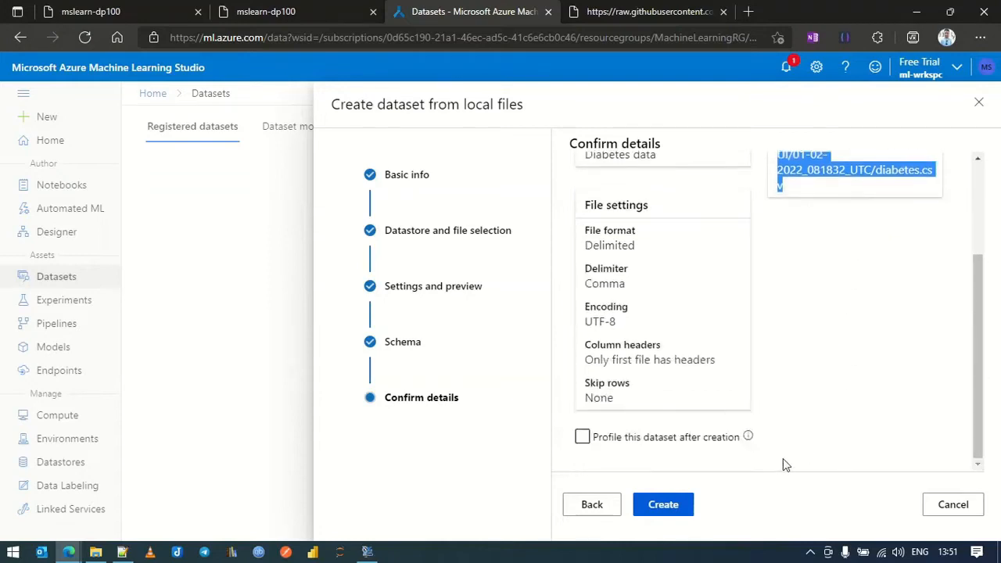
left_click(671, 506)
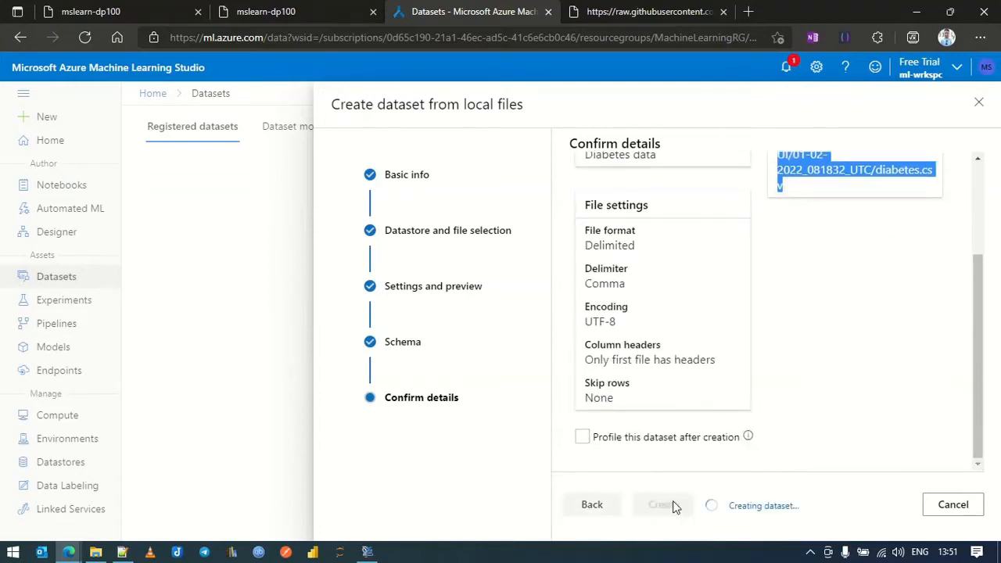
Read the lab's instructions on profiling and the Explore page, and return to the registered datasets
left_click(327, 11)
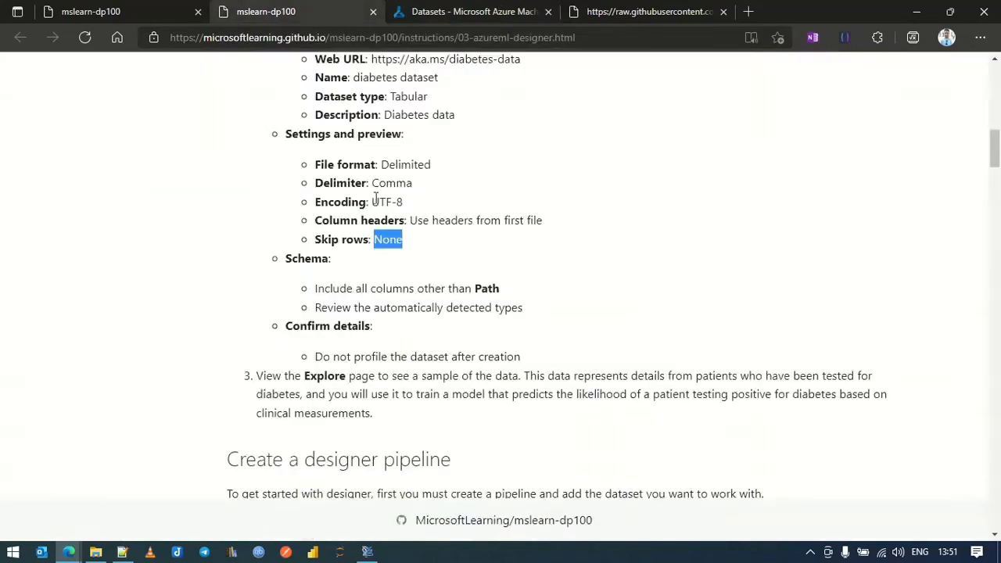
left_click_drag(310, 359, 548, 362)
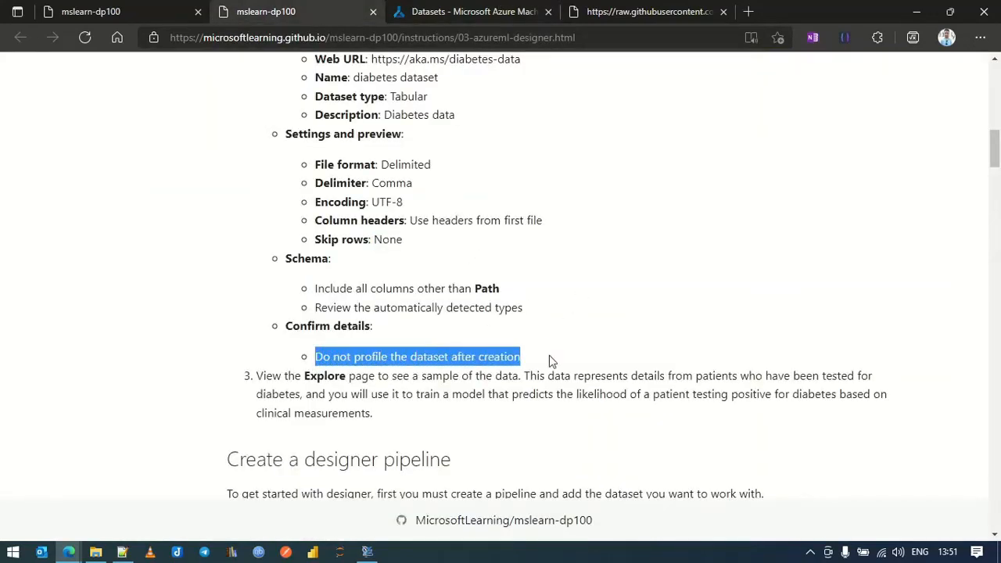
left_click(469, 11)
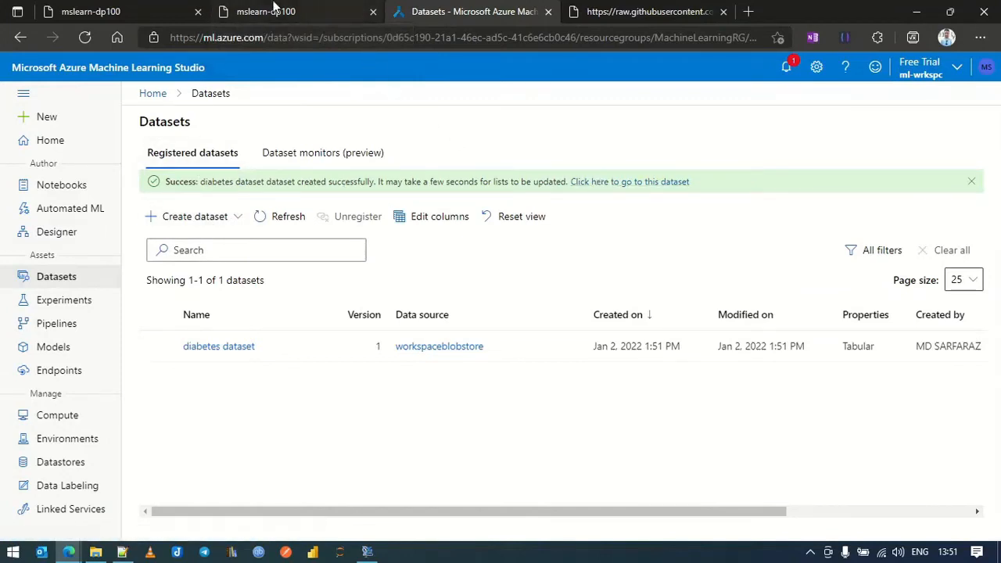
left_click(273, 11)
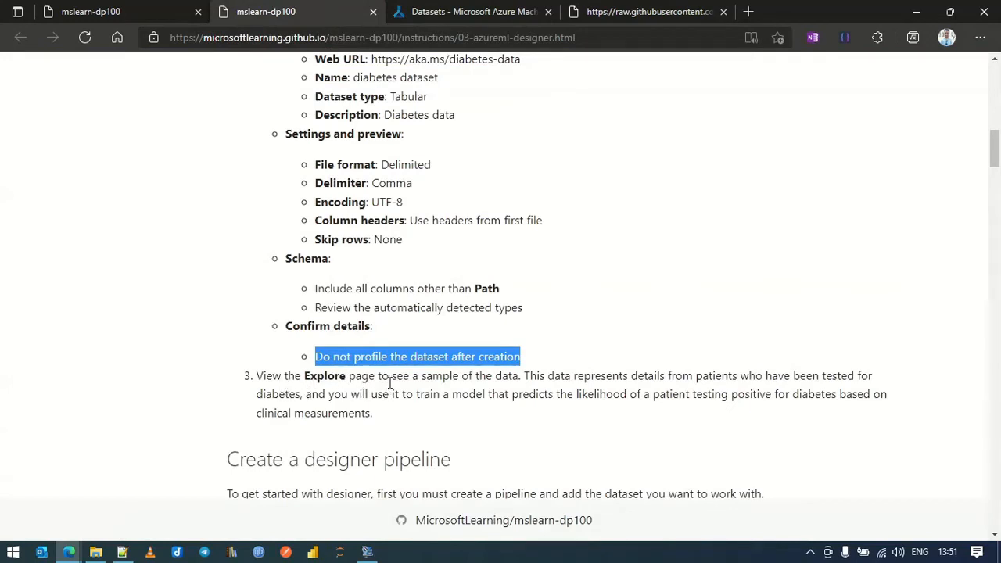
left_click(470, 11)
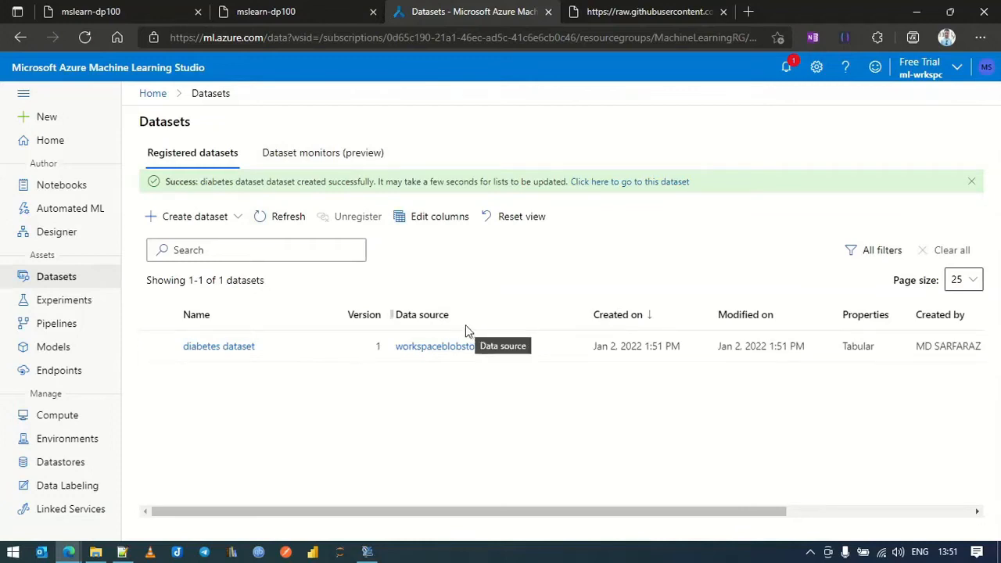
Open the diabetes dataset's Explore page, look through its sample rows, and return to the lab instructions
left_click(212, 352)
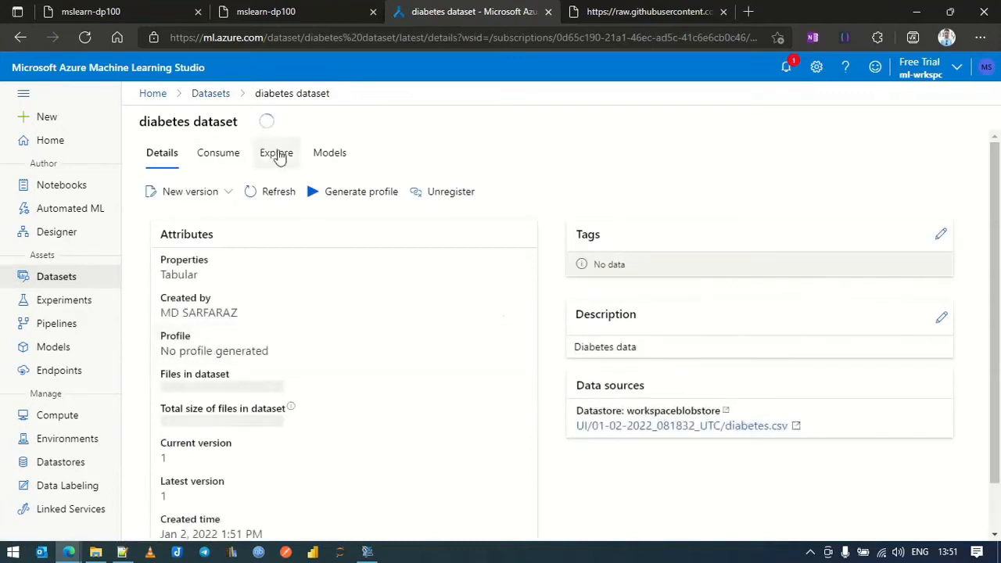
left_click(278, 154)
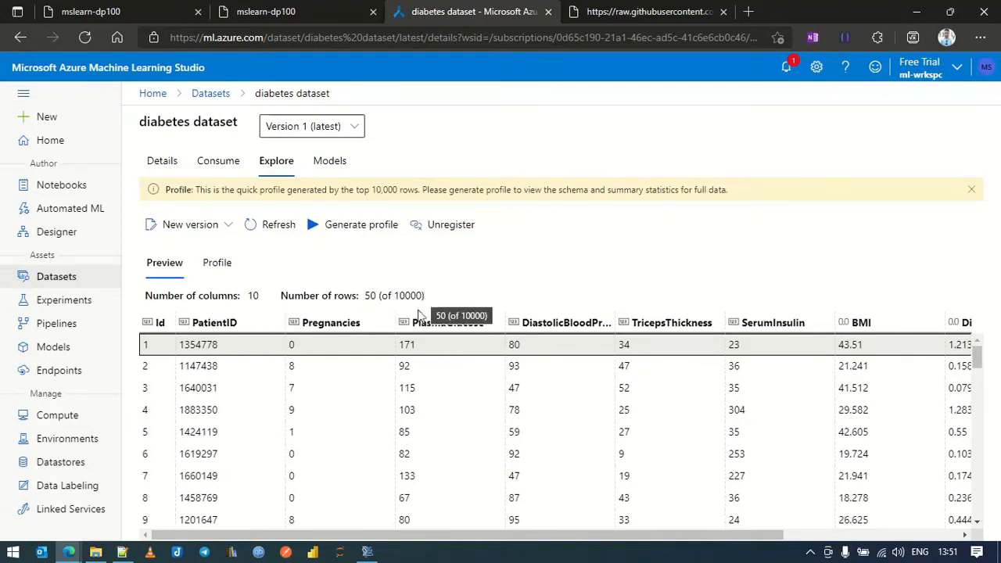
scroll(495, 484, "down", 1)
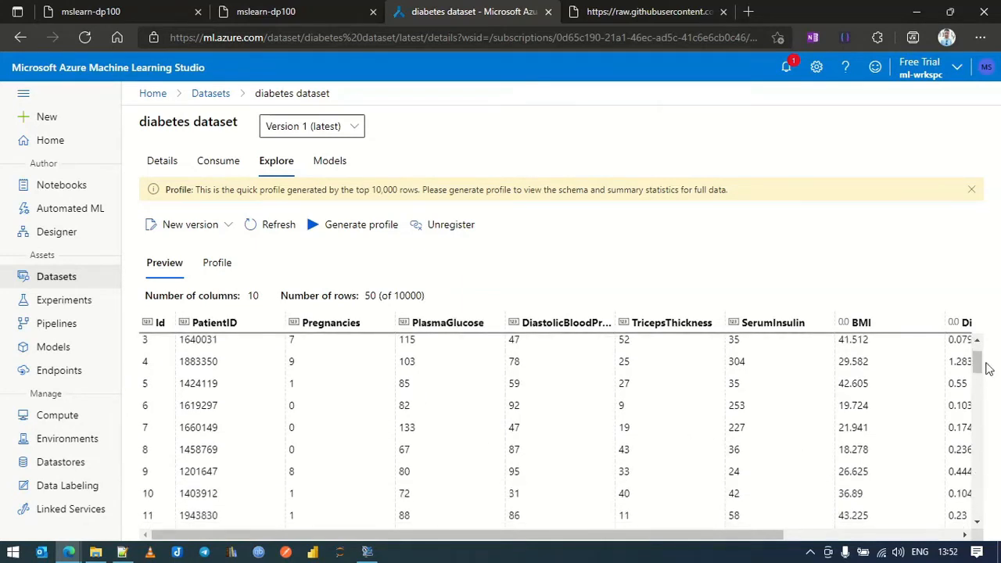
left_click_drag(978, 364, 961, 552)
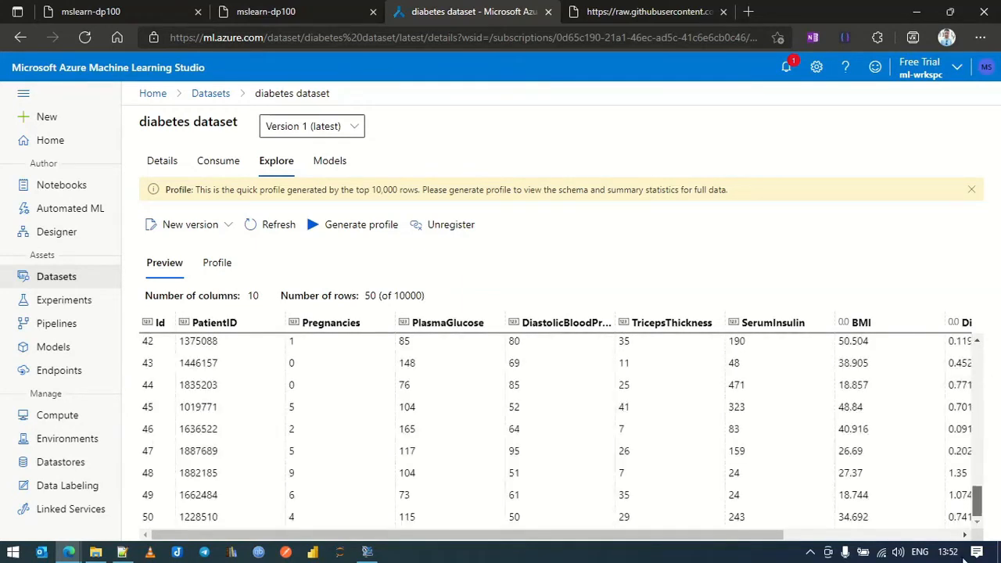
left_click_drag(978, 500, 978, 359)
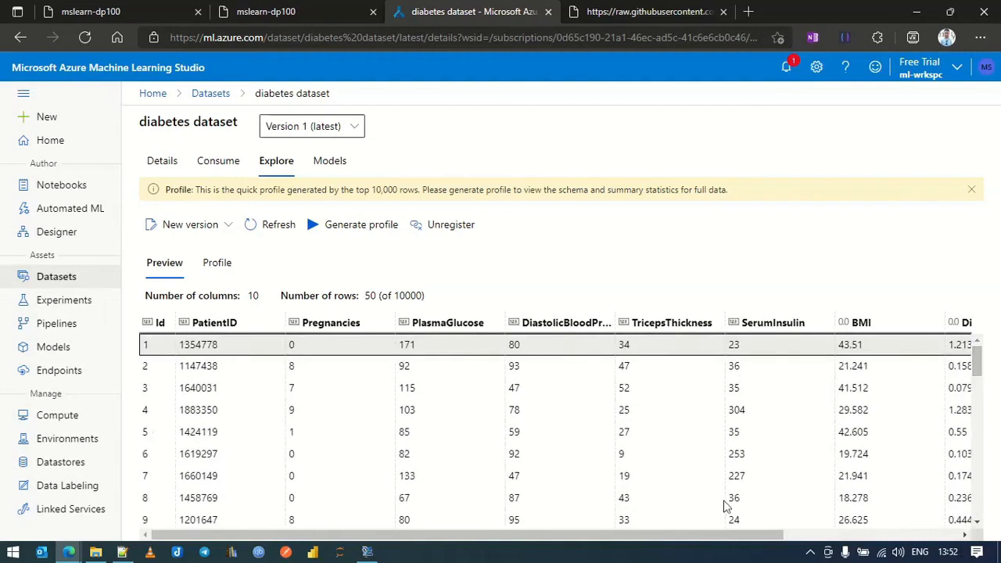
left_click_drag(726, 537, 699, 550)
left_click(325, 8)
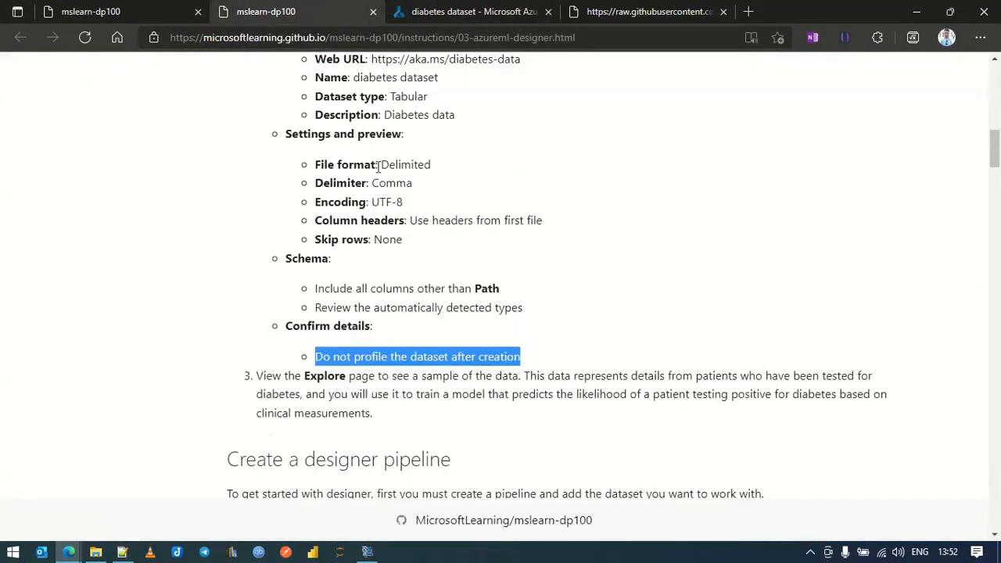
Read the lab's instructions for creating a designer pipeline, including the default pipeline name and its replacement
scroll(509, 353, "down", 4)
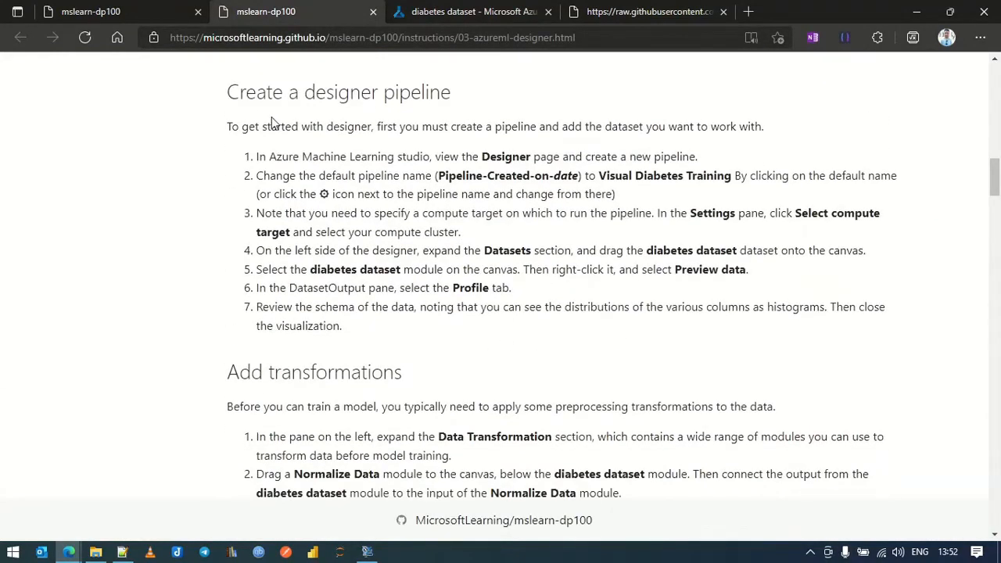
left_click_drag(261, 92, 462, 102)
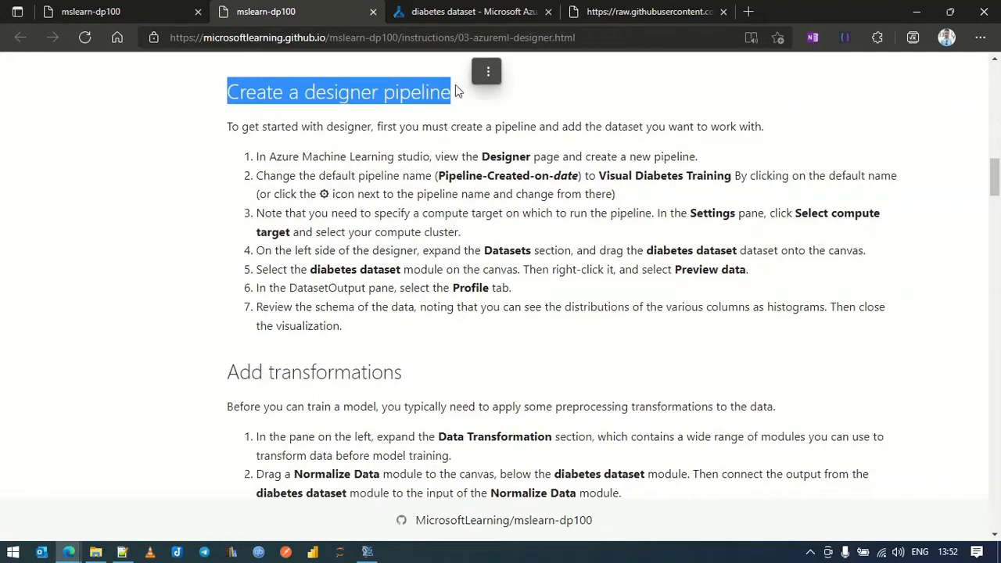
key("ctrl+shift+Tab")
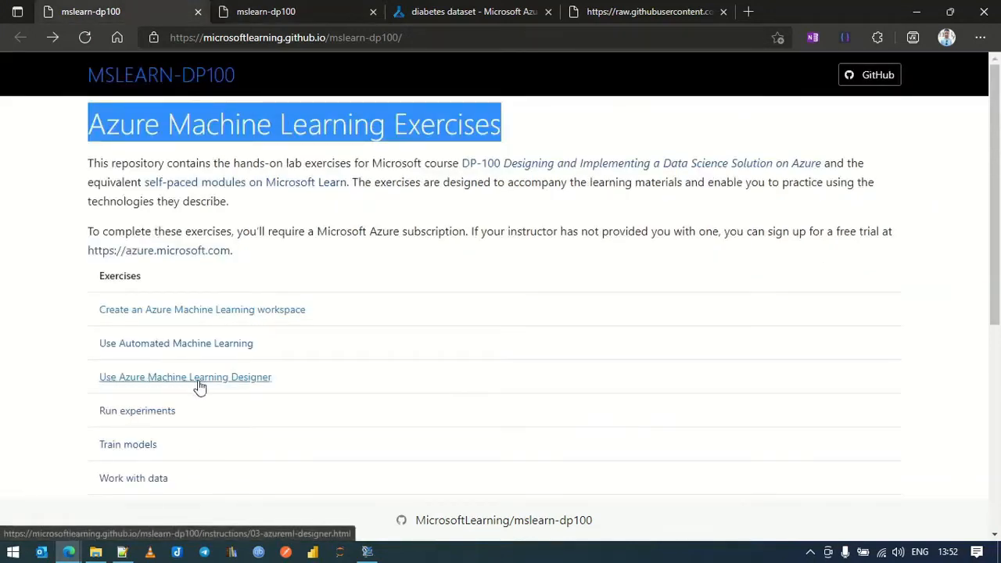
left_click(305, 8)
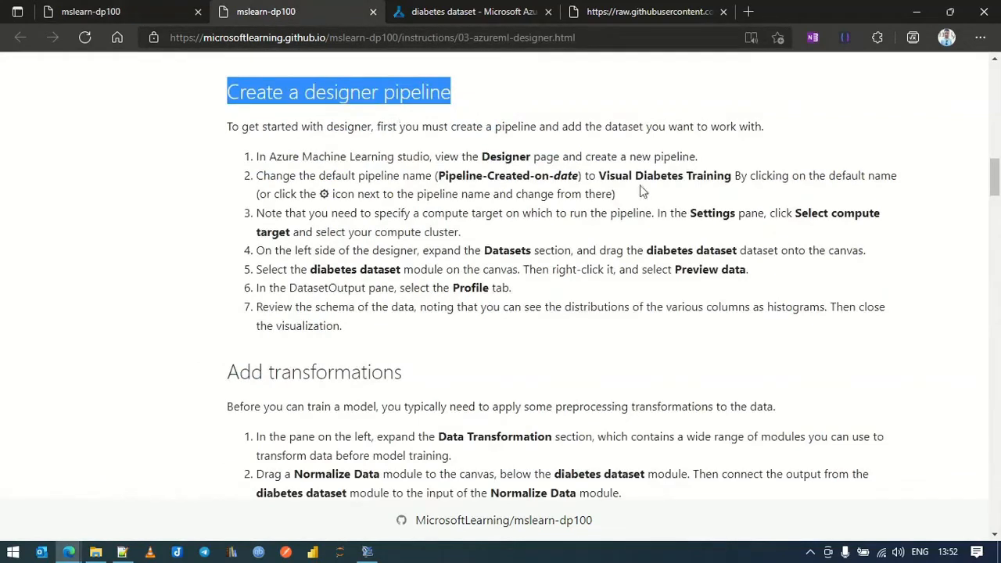
key("alt+Tab")
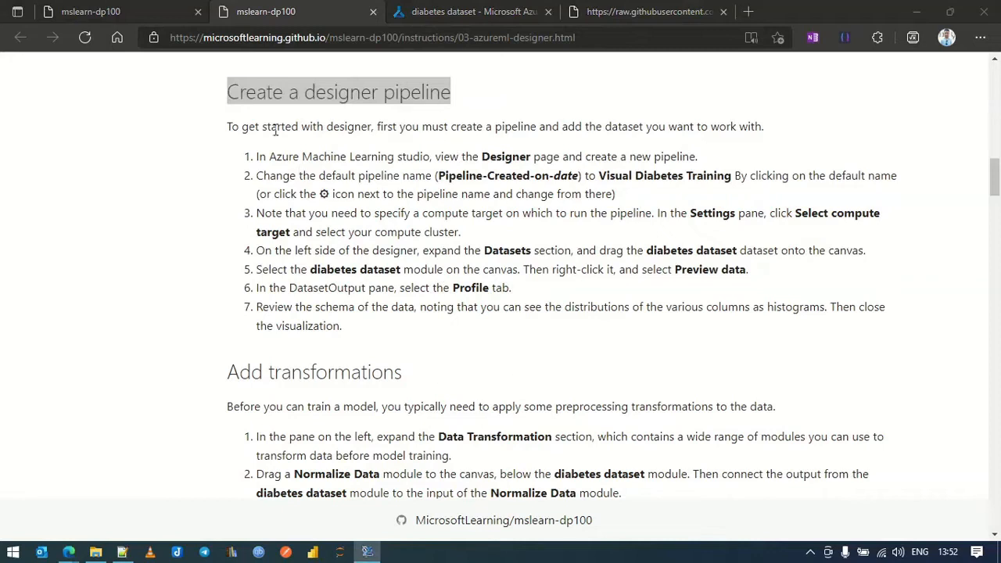
left_click_drag(269, 159, 445, 158)
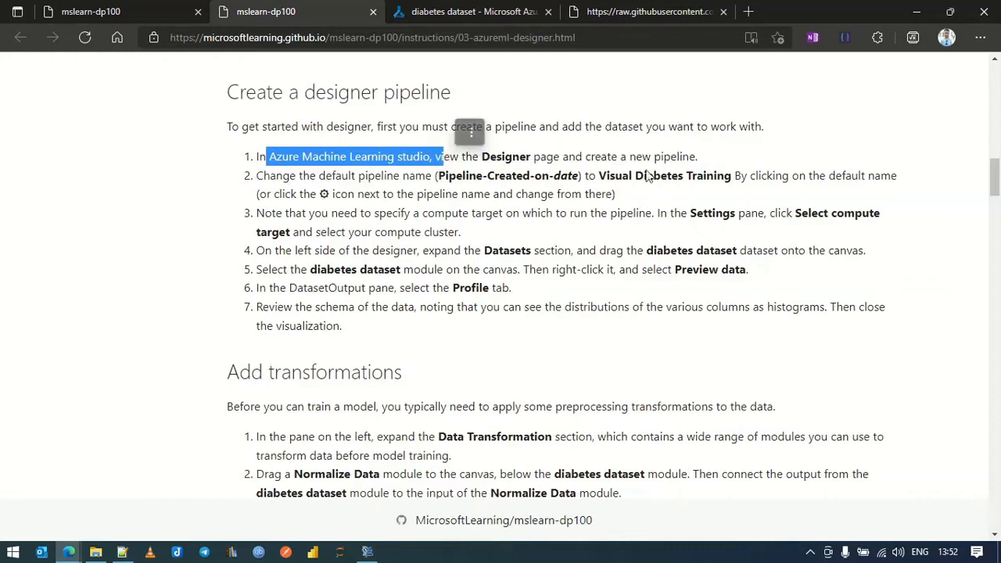
left_click(383, 179)
left_click_drag(441, 174, 575, 179)
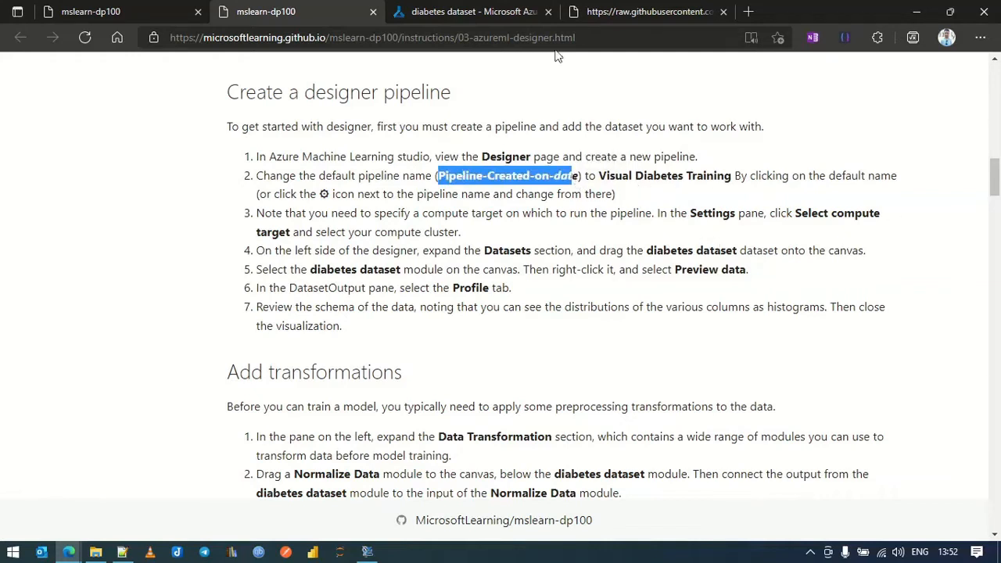
Create a new Designer pipeline from the easy-to-use prebuilt modules and dismiss the introductory tips
left_click(471, 10)
left_click(68, 233)
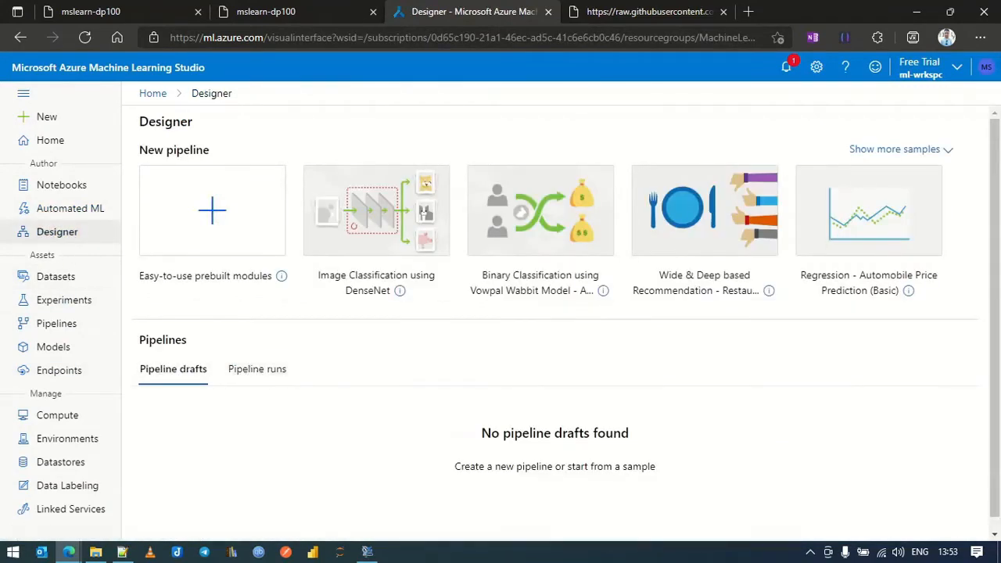
key("ctrl+shift+Tab")
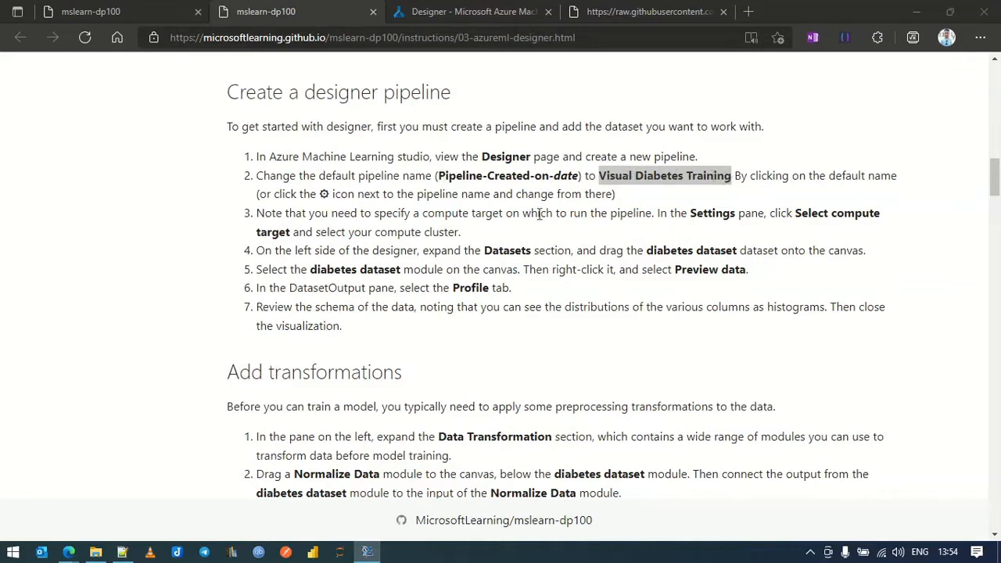
left_click(487, 8)
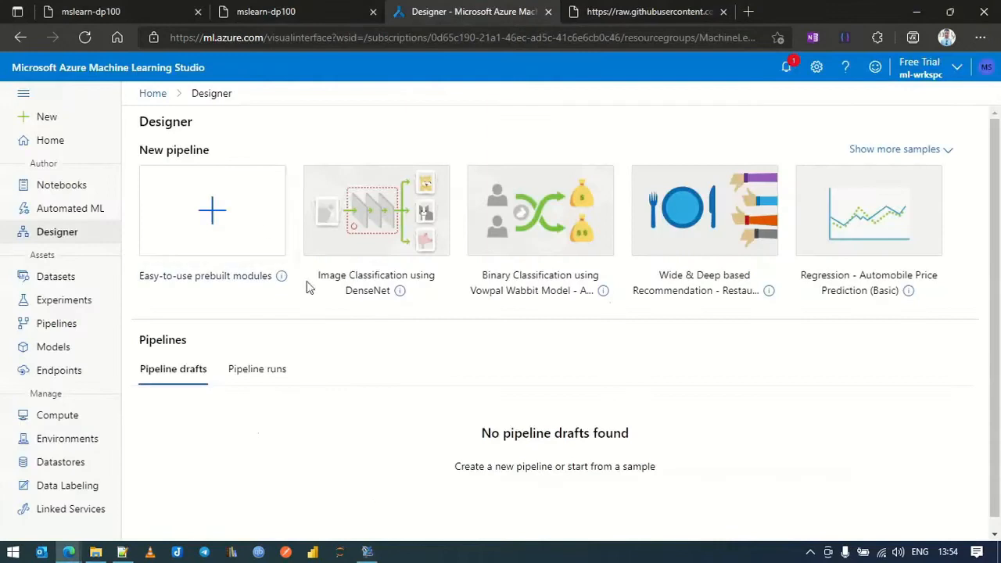
left_click(227, 223)
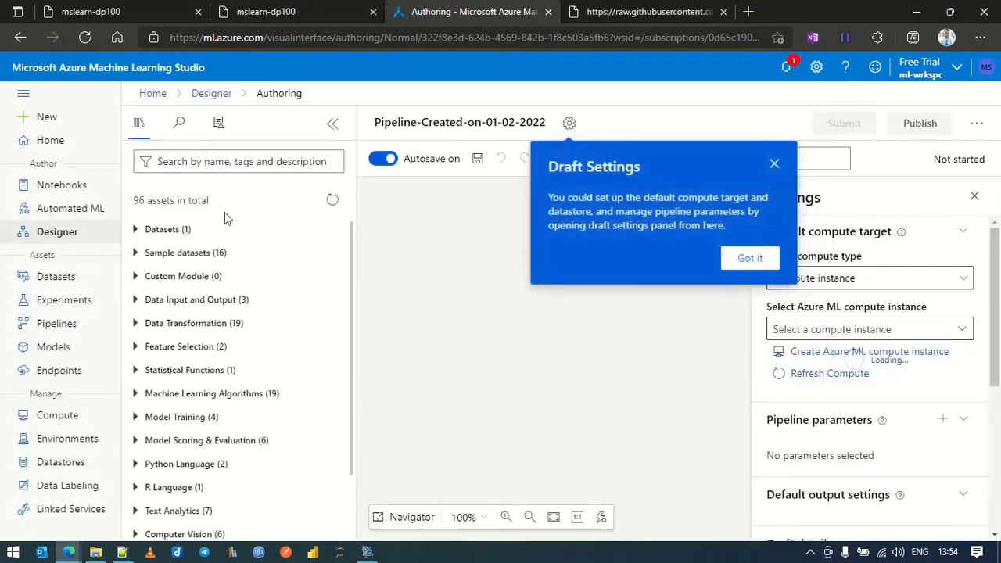
left_click(781, 258)
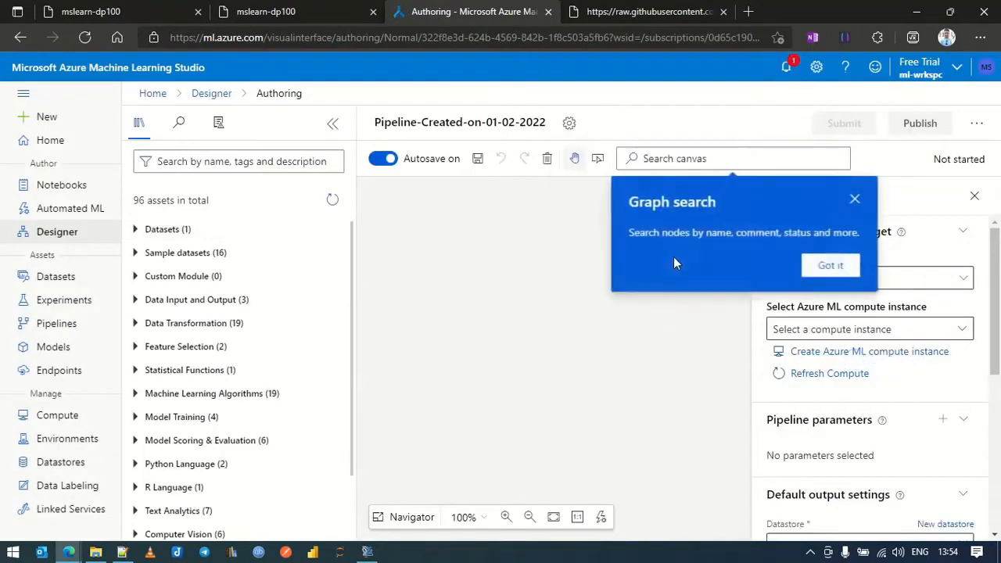
left_click(834, 266)
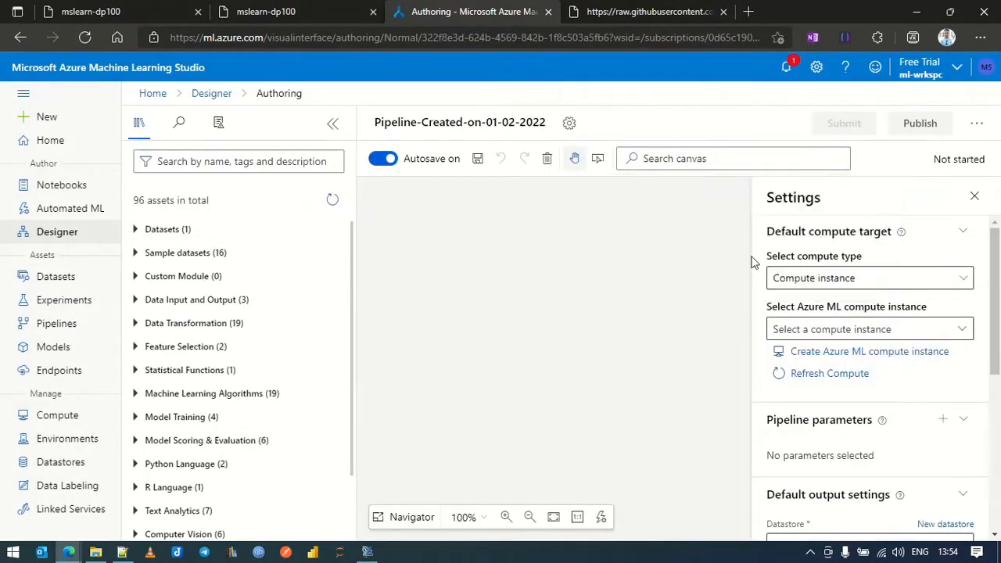
Rename the new pipeline draft as Visual Diabetes Training
left_click(529, 127)
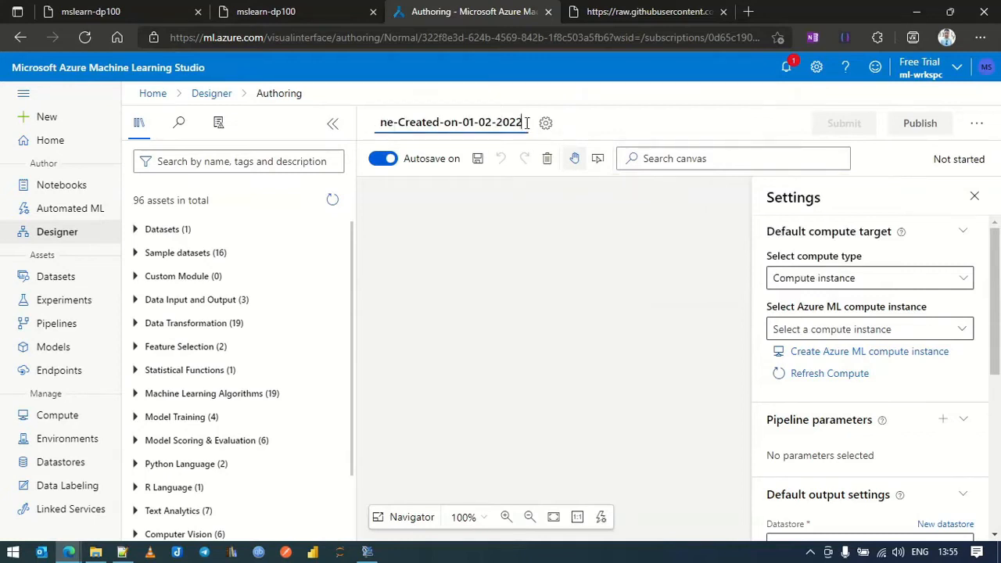
left_click_drag(528, 123, 375, 129)
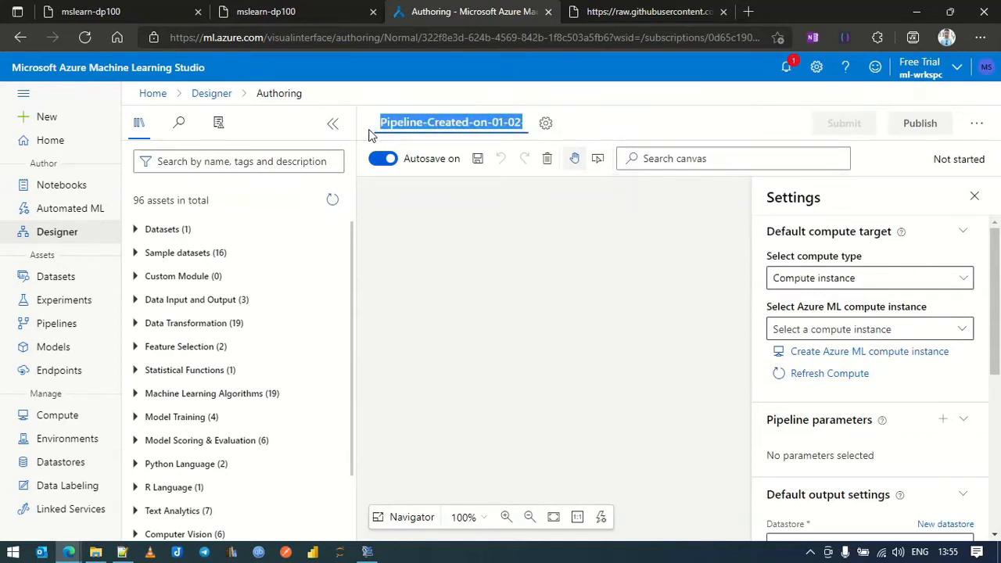
type("Visual Diabetes Training")
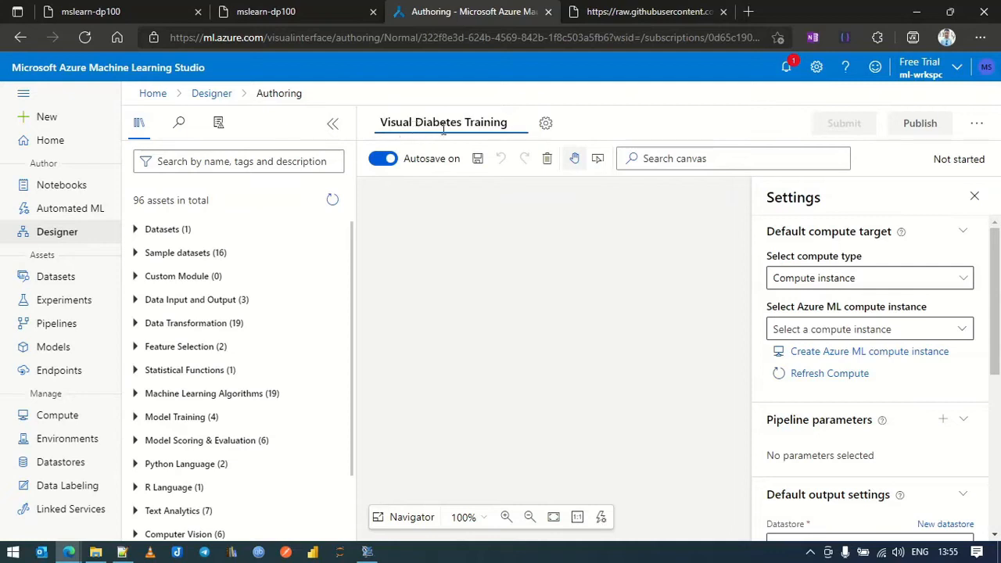
left_click(529, 267)
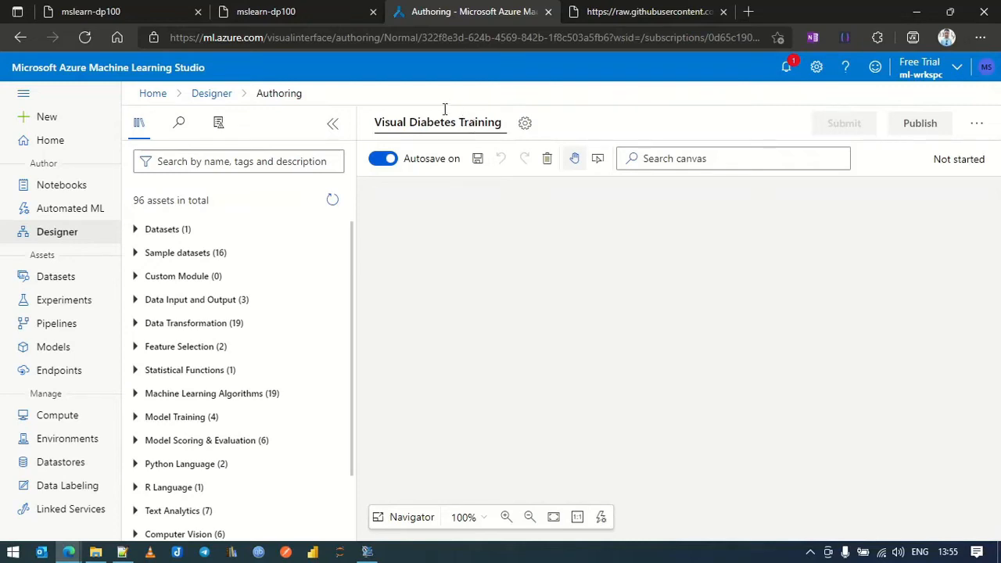
Check the lab's instruction on specifying a compute target and open the pipeline draft's settings
left_click(313, 11)
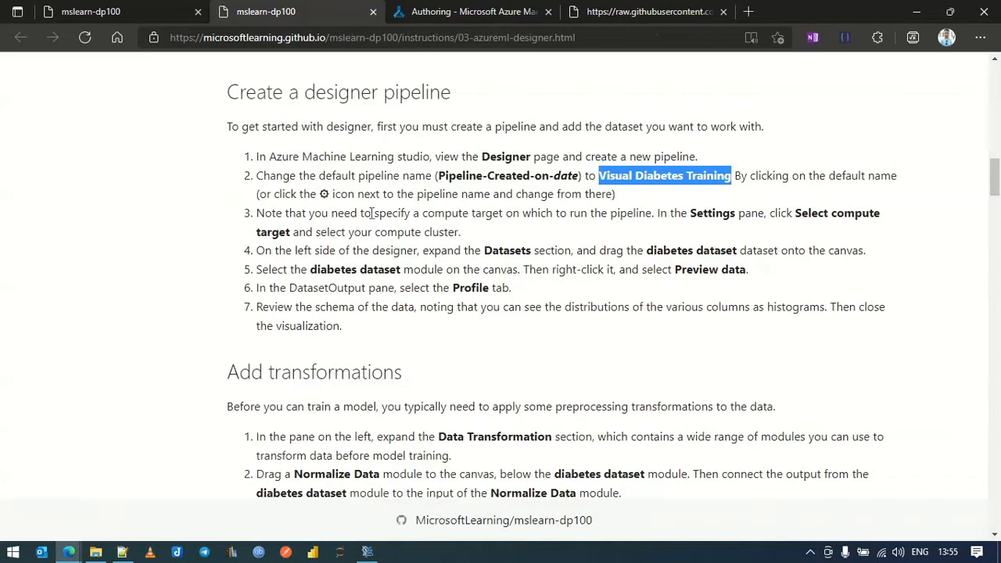
left_click_drag(423, 213, 504, 217)
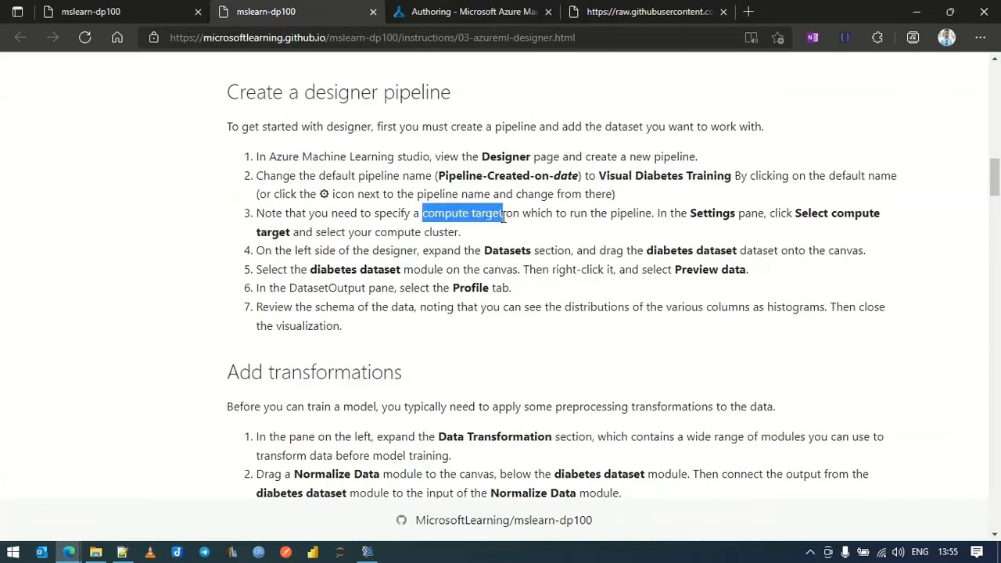
left_click_drag(504, 217, 654, 218)
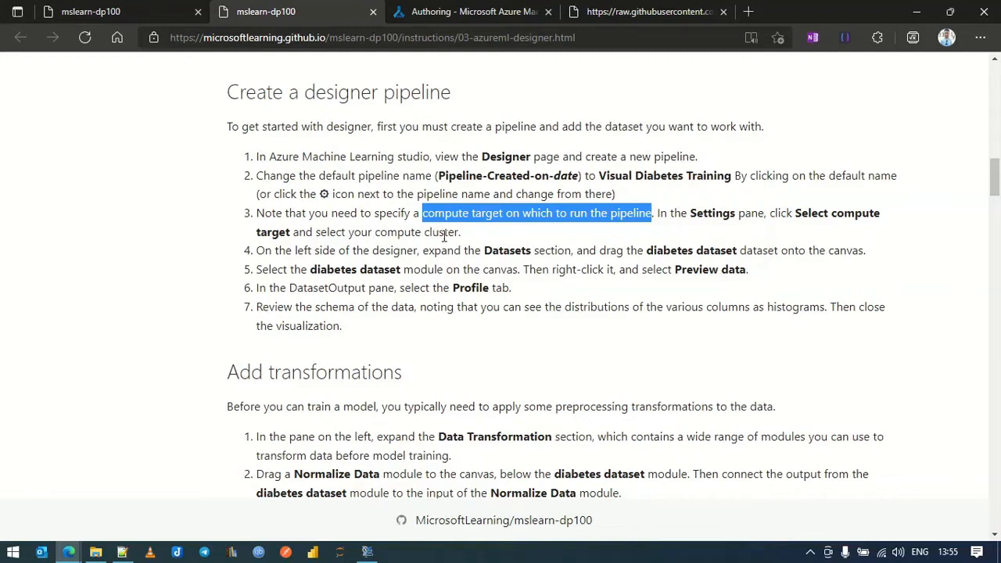
left_click(462, 9)
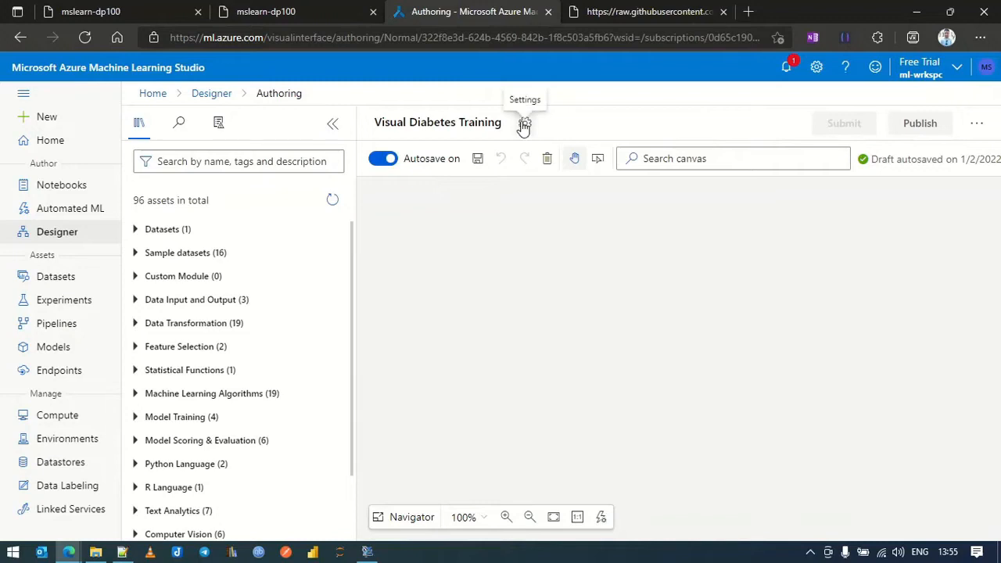
left_click(524, 125)
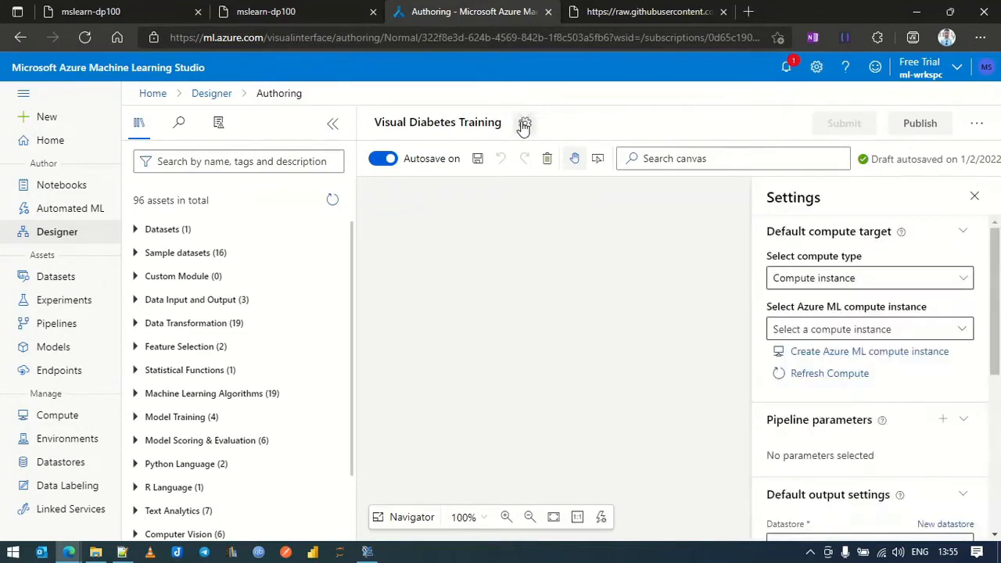
Set the default compute type to Compute cluster and choose ml-compute-clstr as the pipeline's compute target
left_click(824, 287)
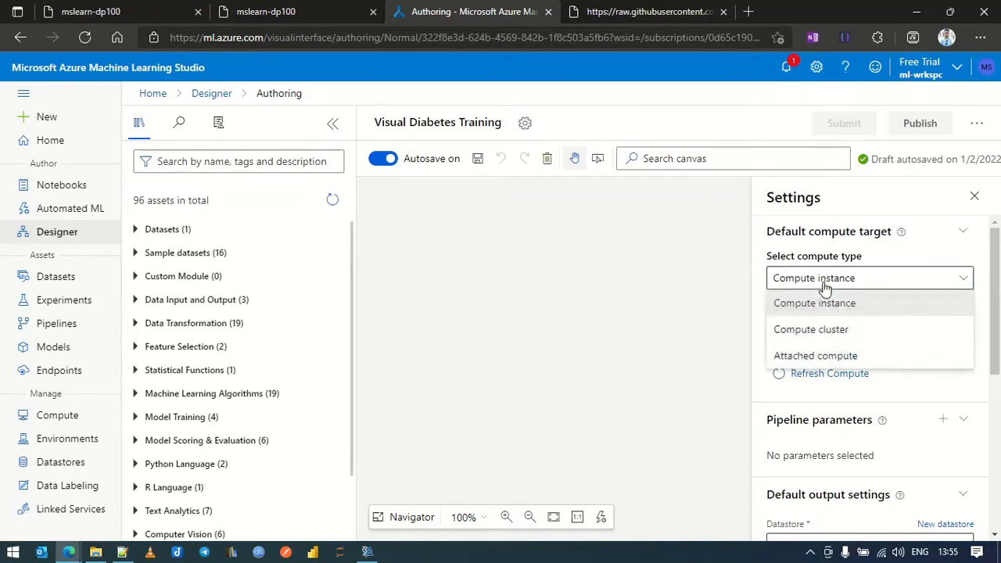
left_click(824, 287)
left_click(824, 288)
left_click(832, 289)
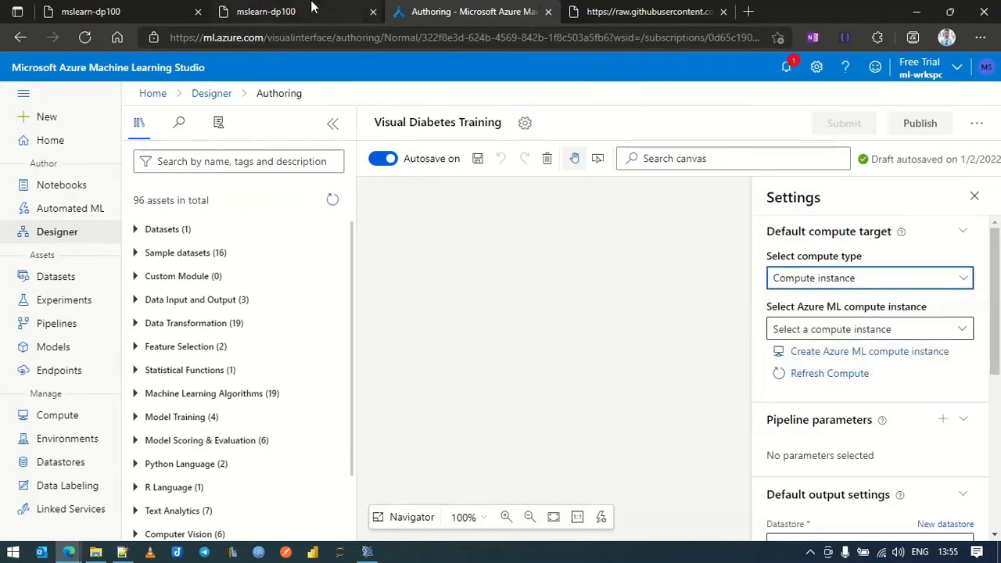
left_click(352, 11)
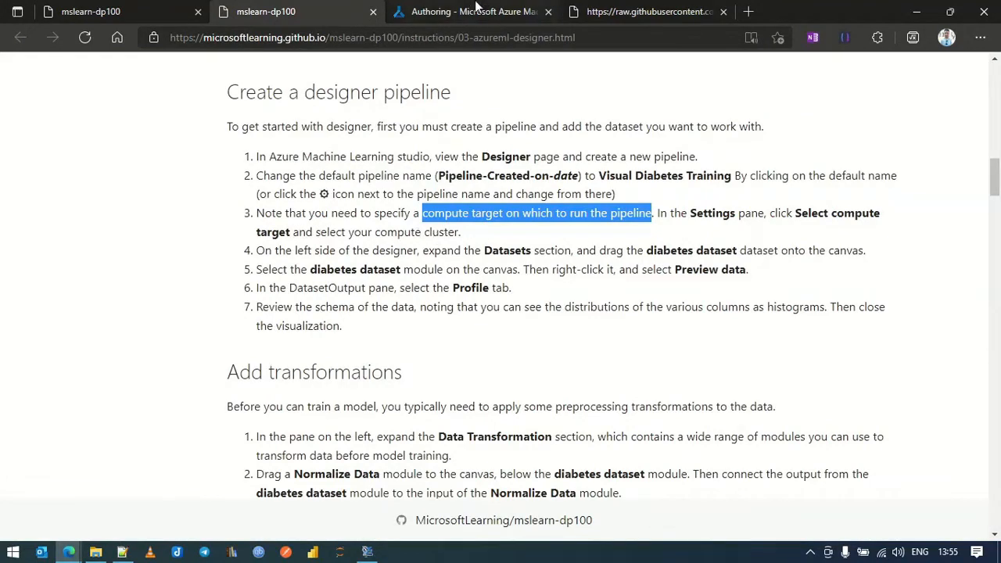
left_click(536, 10)
left_click(874, 283)
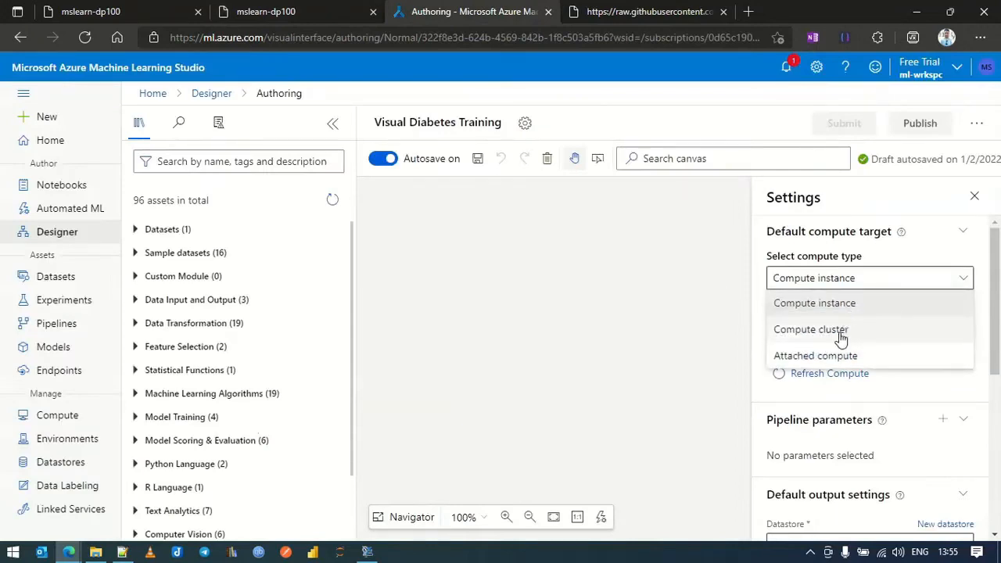
left_click(842, 330)
left_click(851, 330)
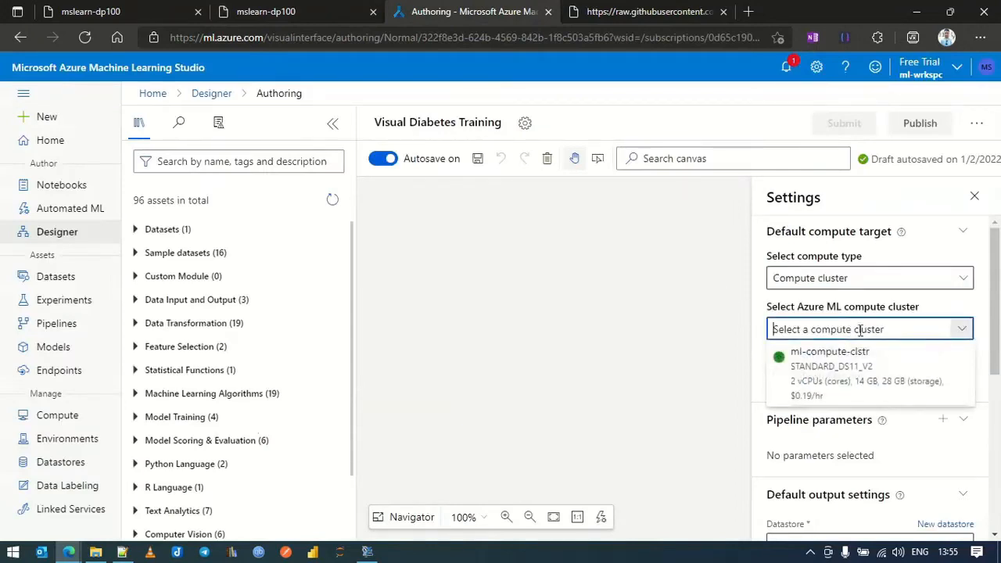
left_click(840, 379)
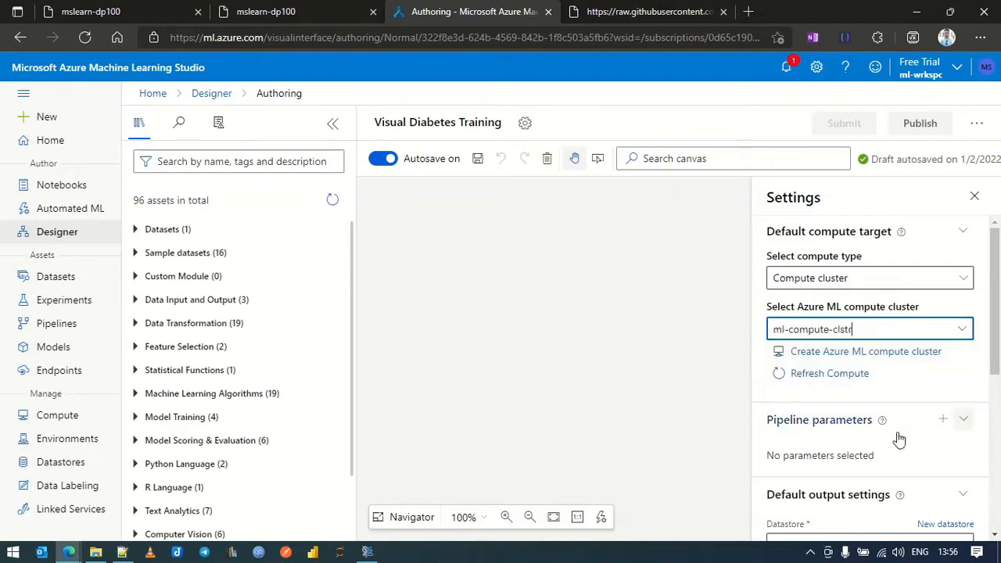
Review the pipeline's parameters, default output datastore and draft details, and recheck the lab's compute target instruction
scroll(896, 440, "down", 2)
scroll(900, 440, "up", 1)
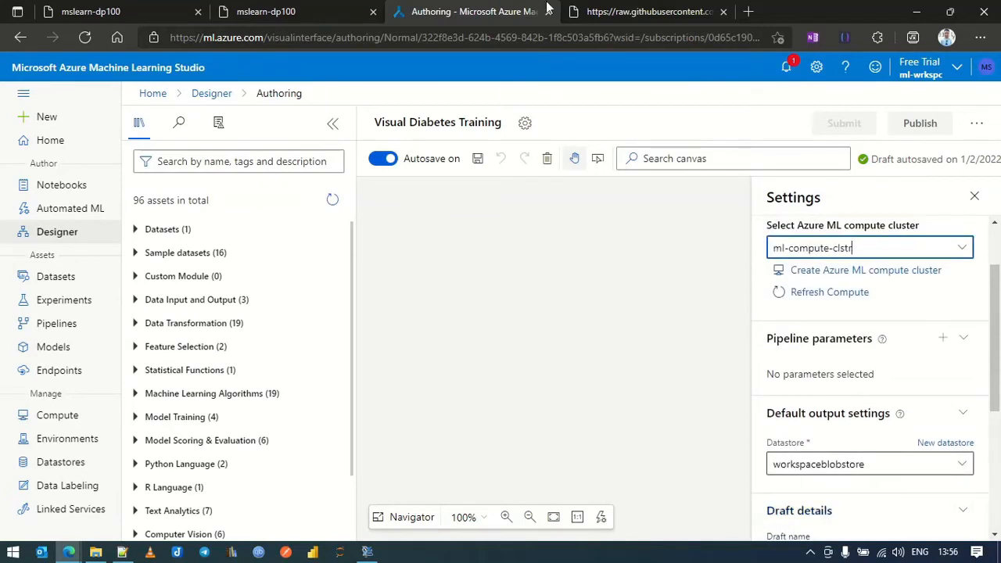
left_click(270, 10)
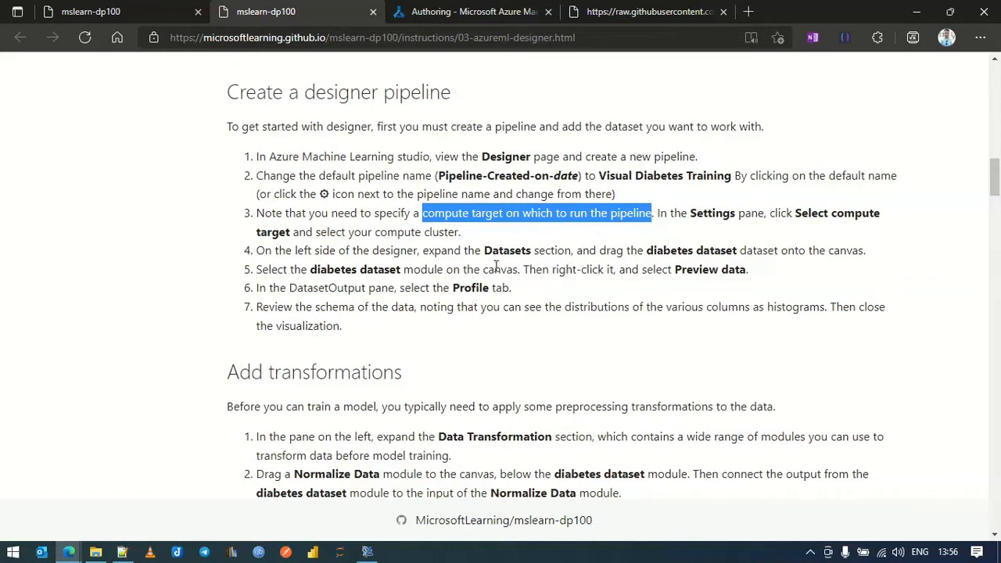
left_click(491, 11)
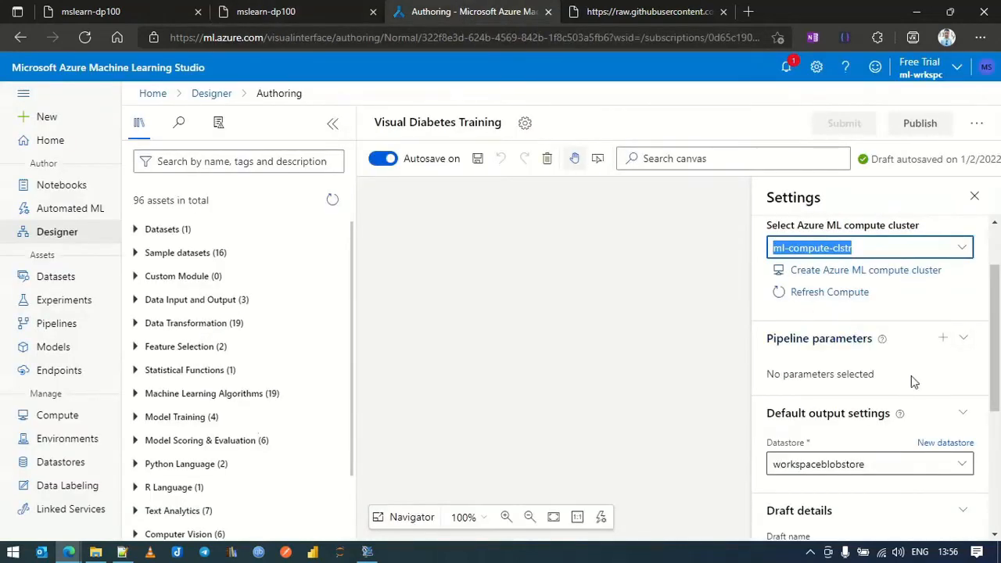
scroll(914, 382, "down", 1)
scroll(913, 373, "down", 1)
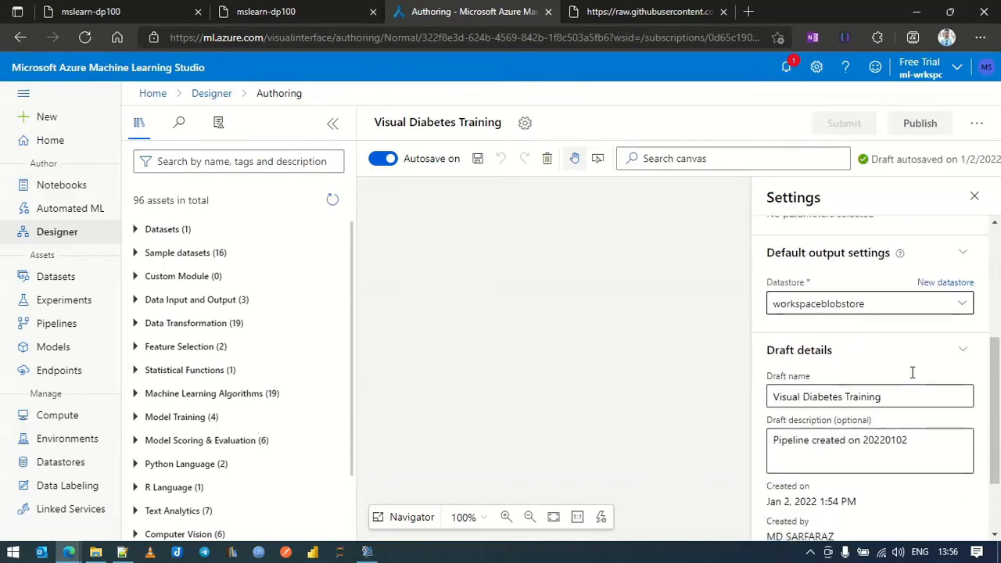
scroll(912, 374, "down", 1)
scroll(912, 373, "up", 4)
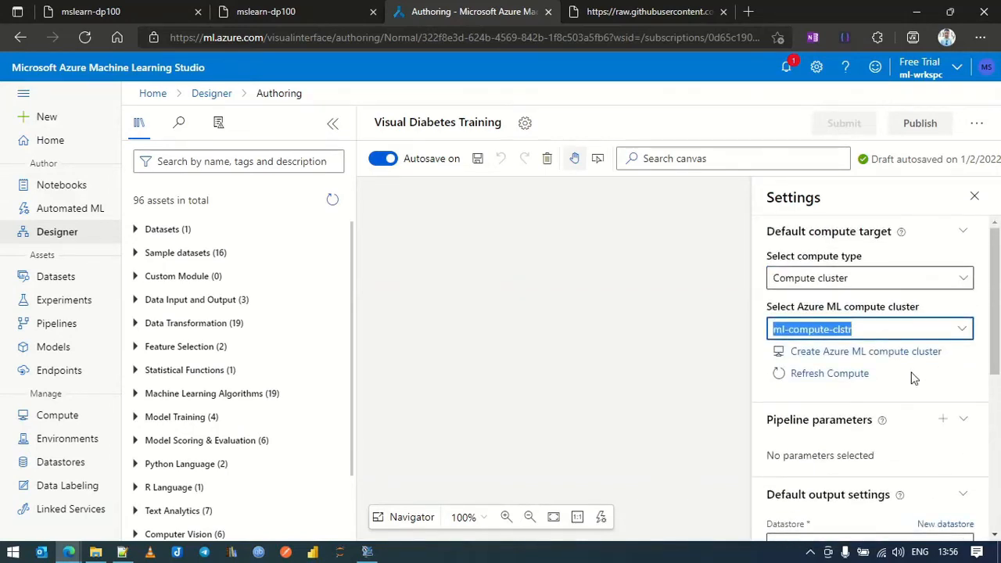
scroll(914, 379, "down", 1)
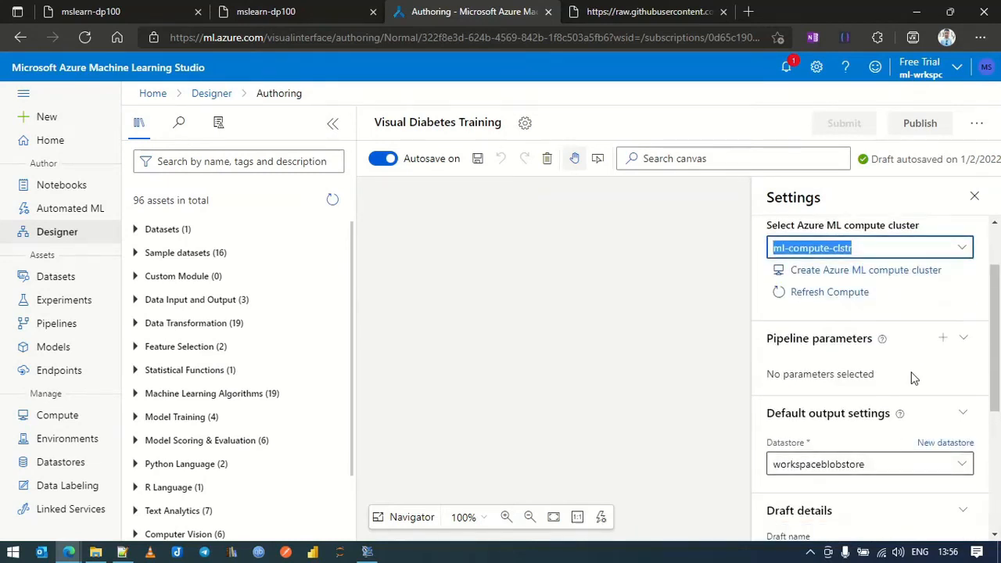
scroll(914, 378, "down", 3)
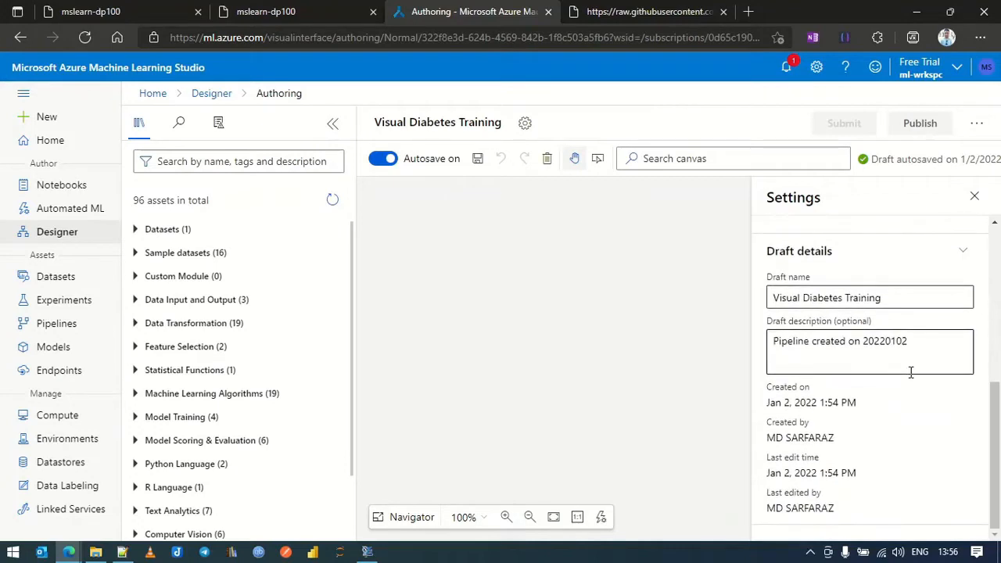
Save the Visual Diabetes Training pipeline draft with its compute target and close the draft's settings
scroll(910, 372, "up", 3)
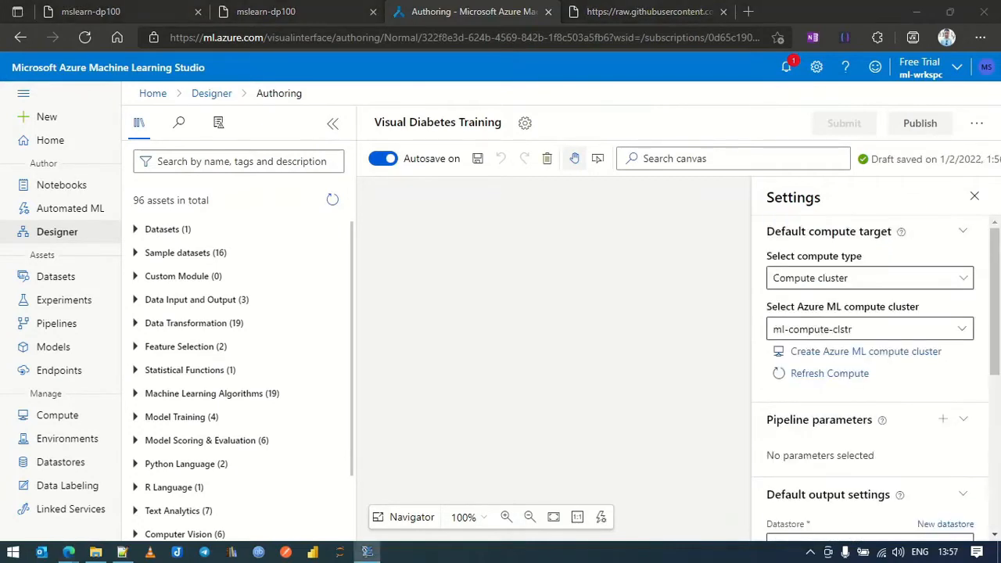
left_click(477, 161)
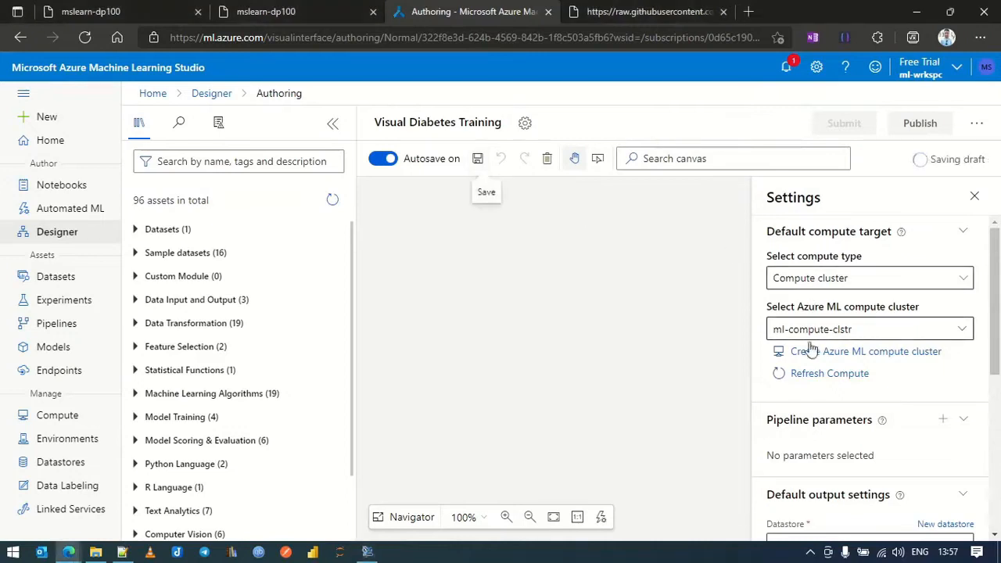
left_click(975, 196)
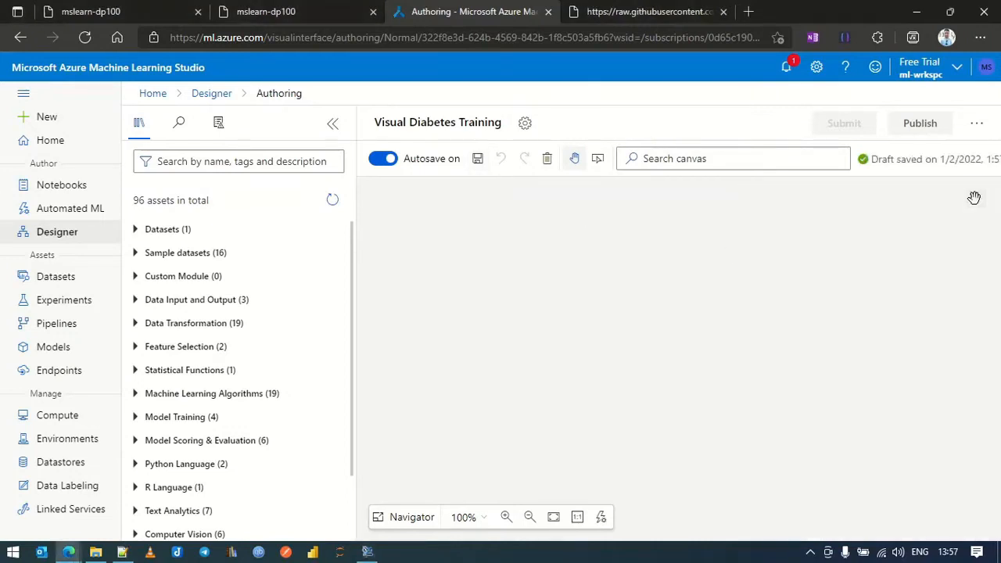
Check the lab's dataset instruction and add the diabetes dataset from the Datasets assets to the empty pipeline canvas
left_click(135, 231)
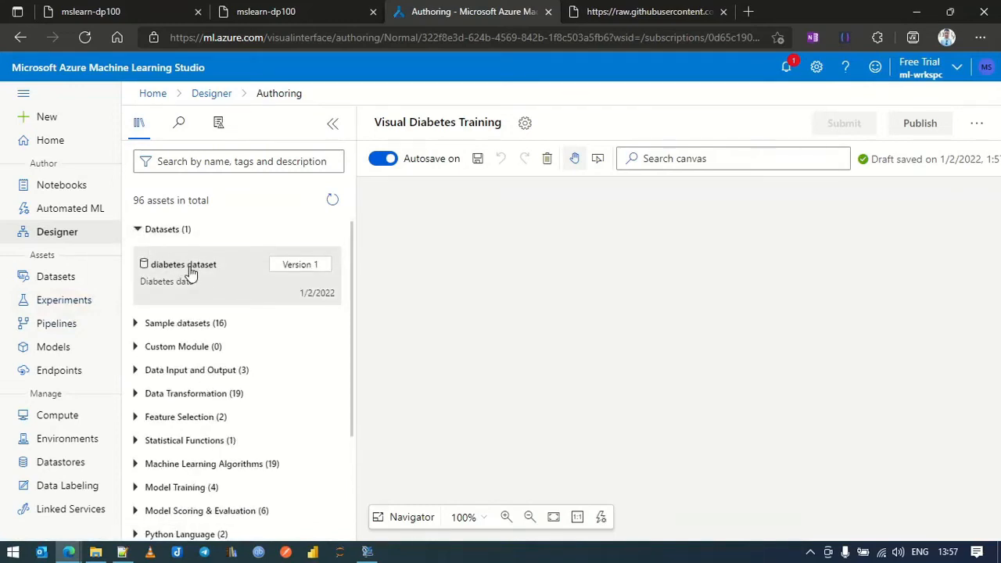
left_click(283, 14)
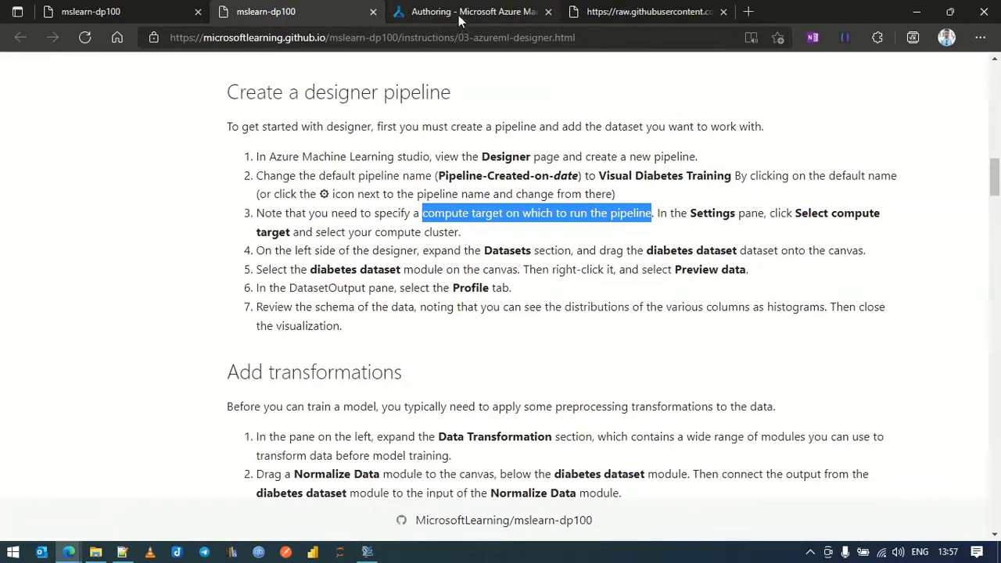
left_click(423, 13)
left_click_drag(180, 279, 607, 261)
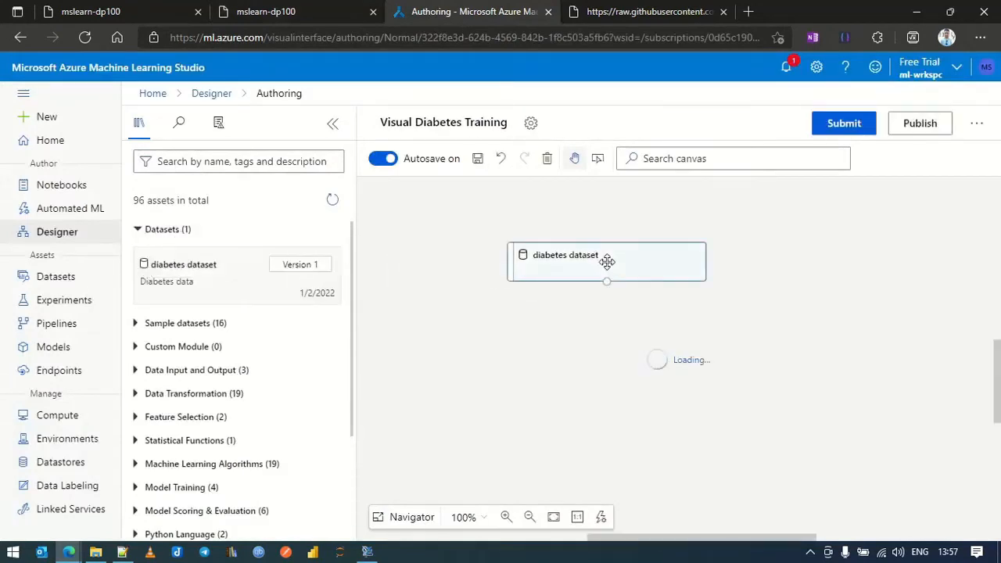
Preview the data of the diabetes dataset module on the canvas and check the lab's instruction about its profile
right_click(607, 261)
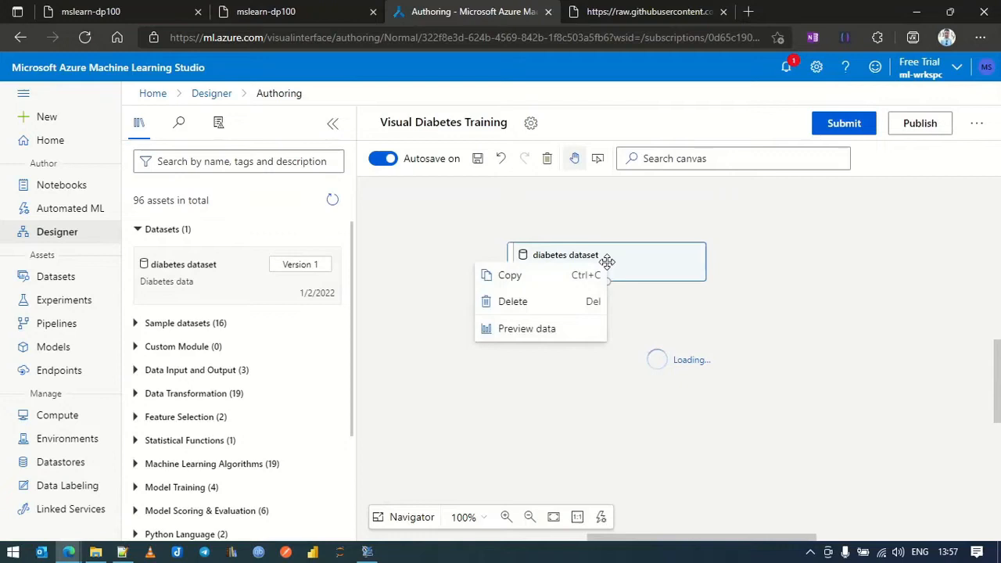
left_click(548, 329)
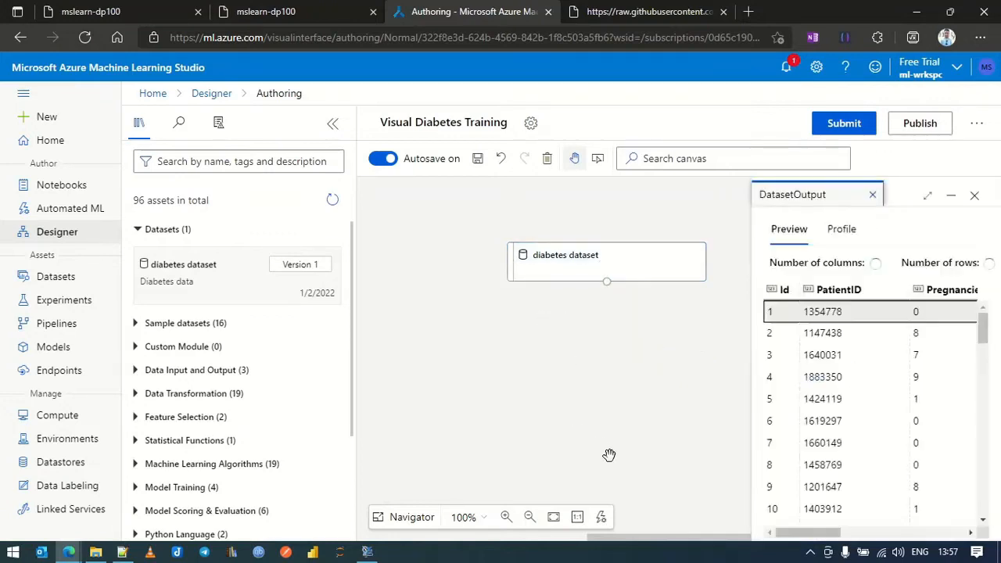
left_click_drag(792, 522, 770, 532)
left_click(266, 12)
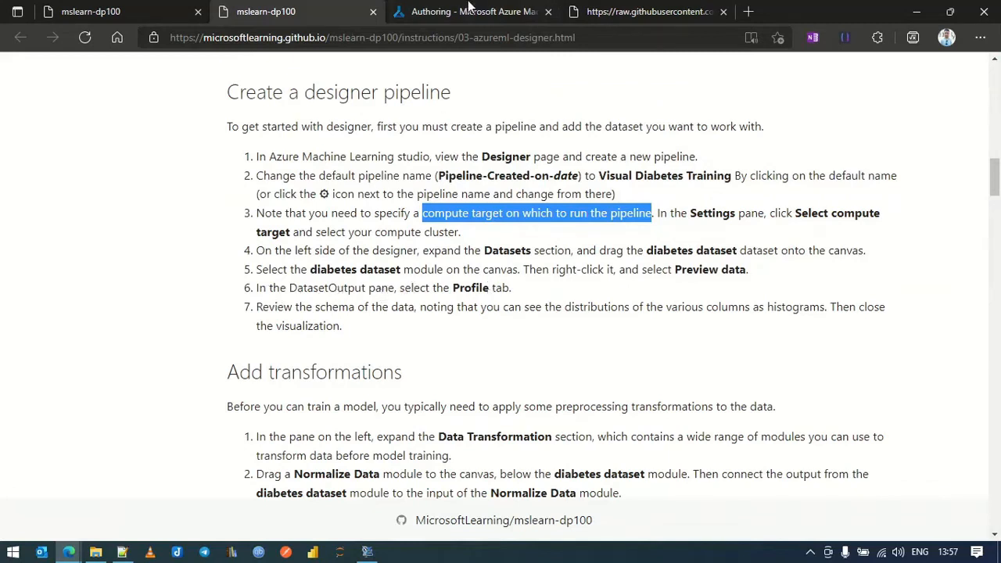
left_click(470, 6)
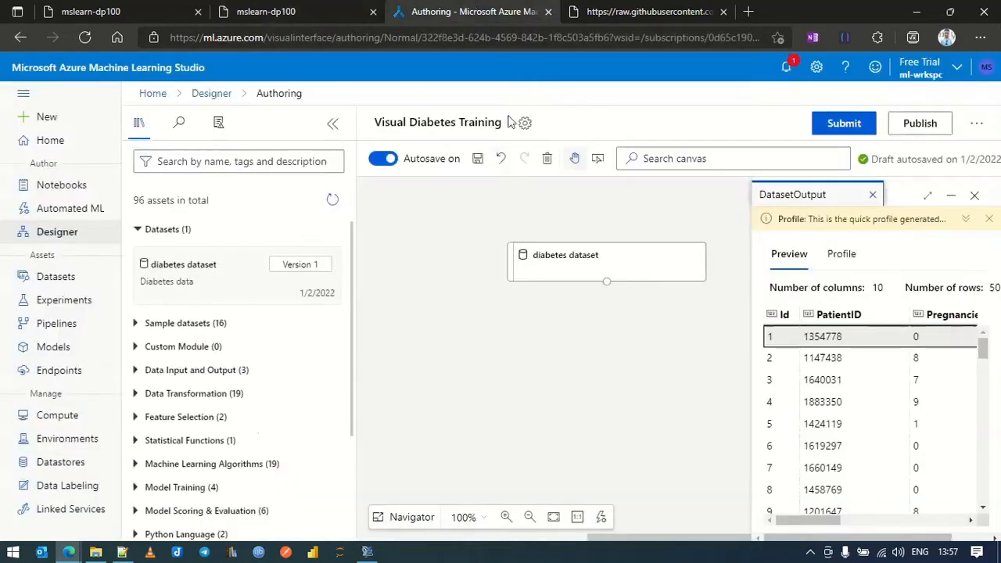
Show the diabetes dataset's profile in the enlarged output view and examine the histograms of all its columns
left_click(842, 256)
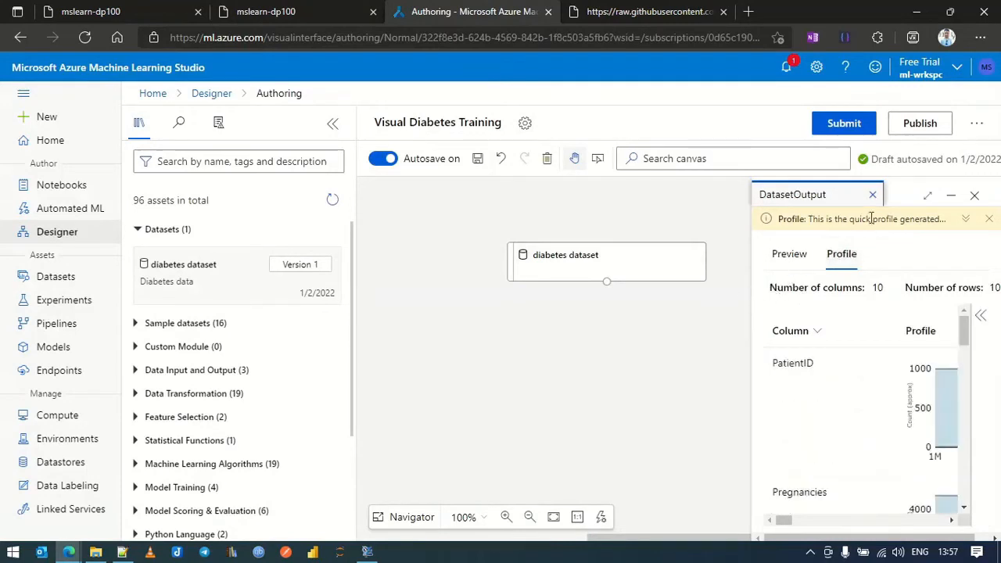
left_click(928, 196)
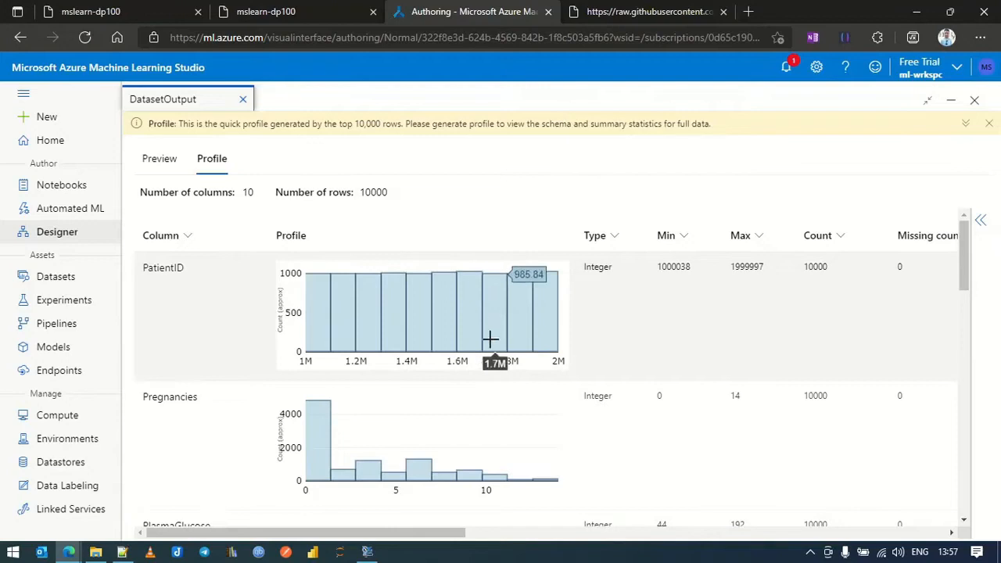
scroll(489, 338, "down", 2)
scroll(490, 338, "down", 2)
scroll(490, 340, "down", 9)
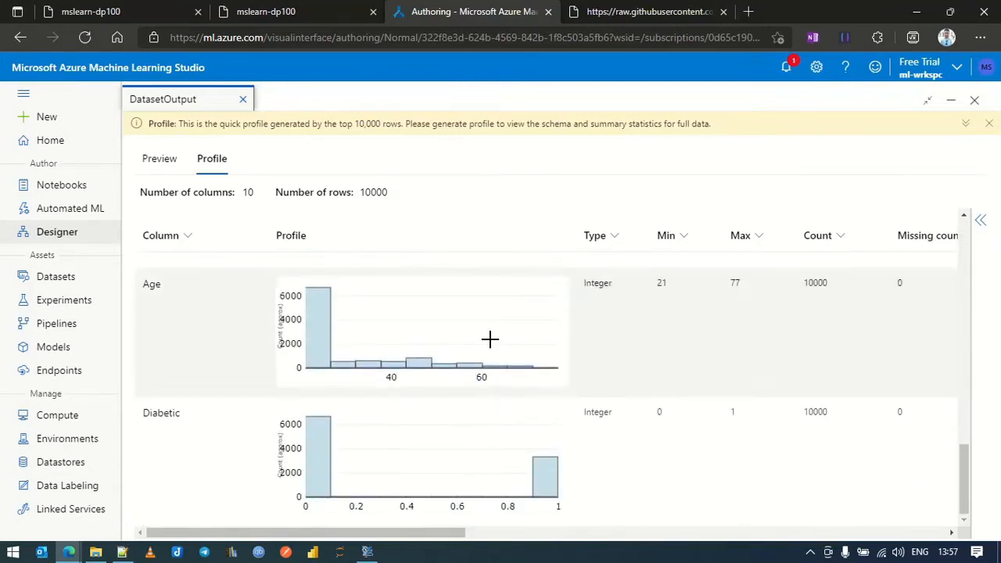
scroll(490, 338, "up", 13)
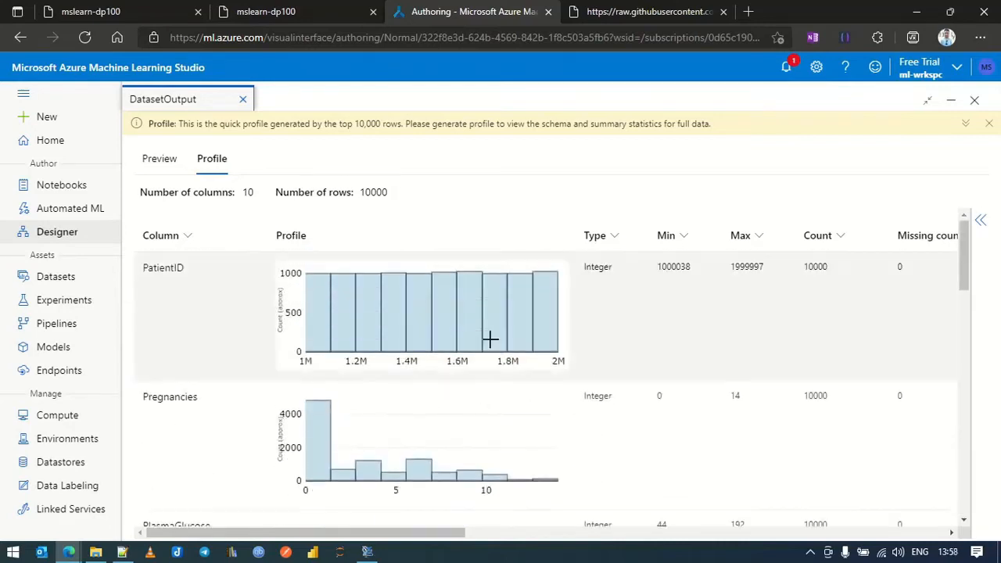
Recheck the lab's schema review instruction, then look over the column distributions once more and close the dataset output
left_click(304, 9)
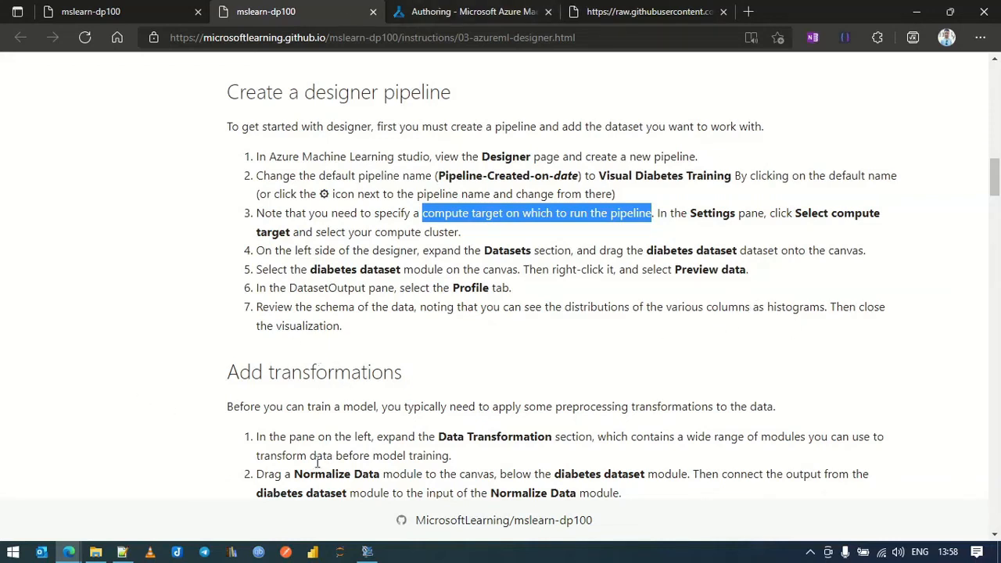
left_click(441, 7)
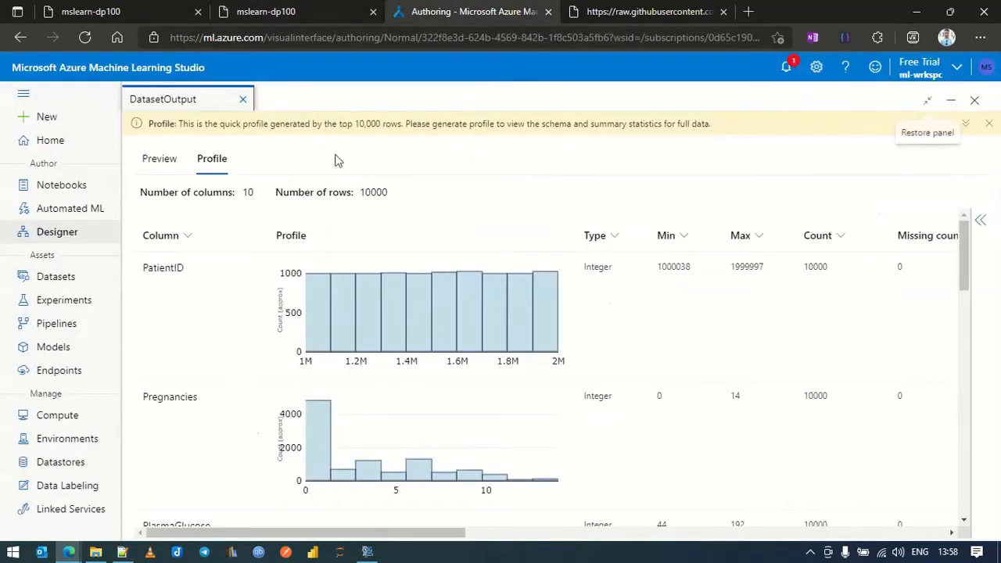
scroll(488, 298, "down", 9)
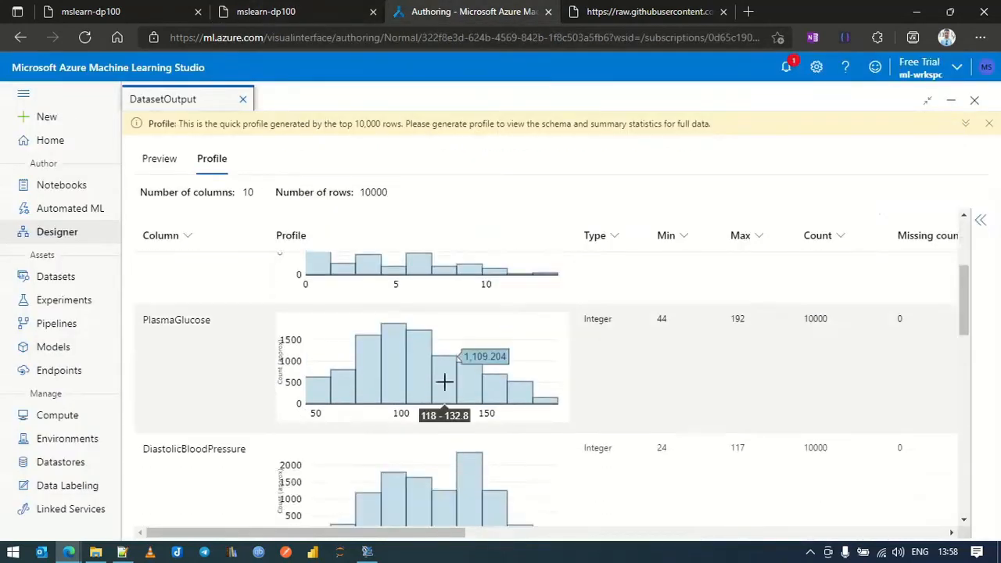
scroll(469, 411, "down", 4)
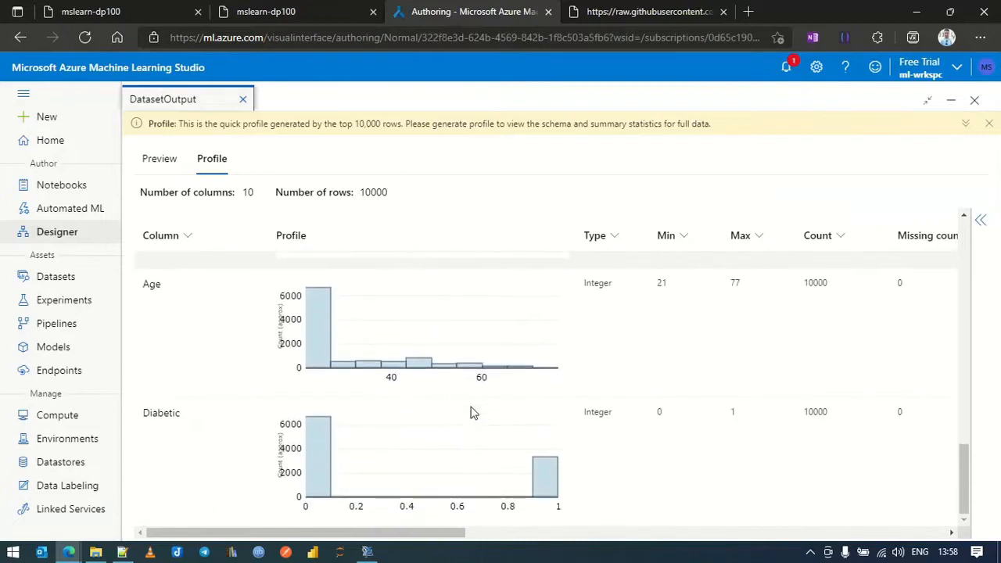
scroll(471, 412, "up", 13)
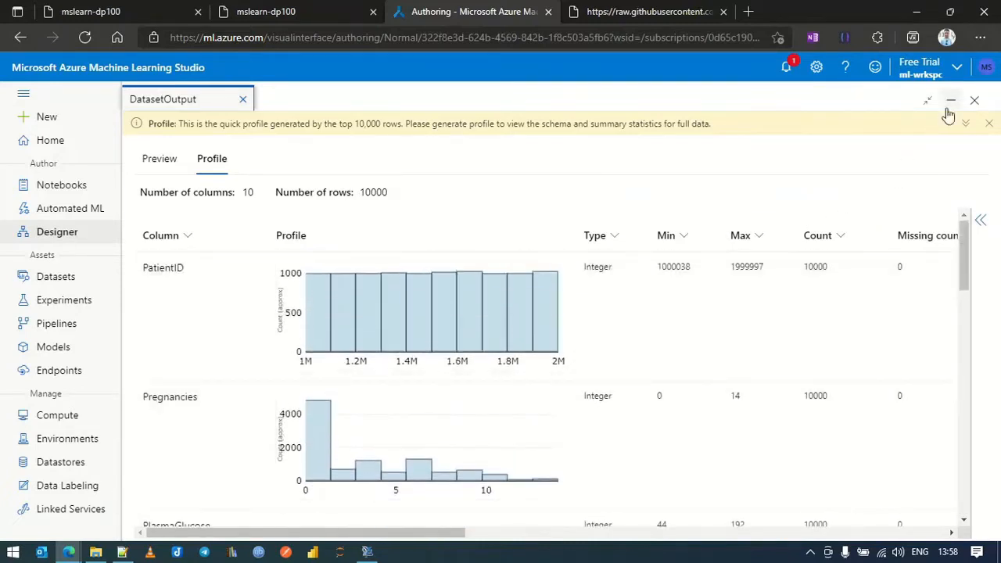
left_click(989, 124)
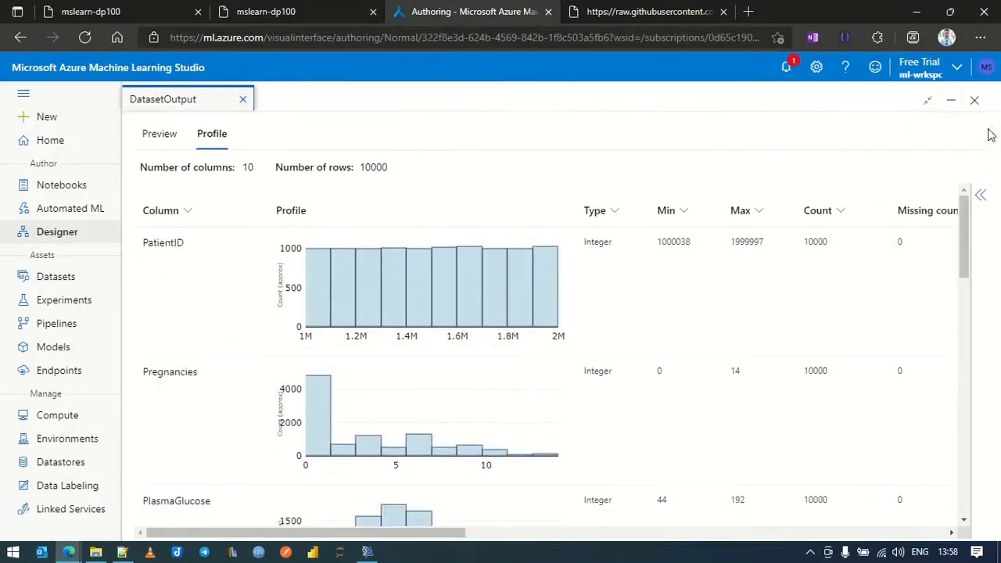
left_click(244, 99)
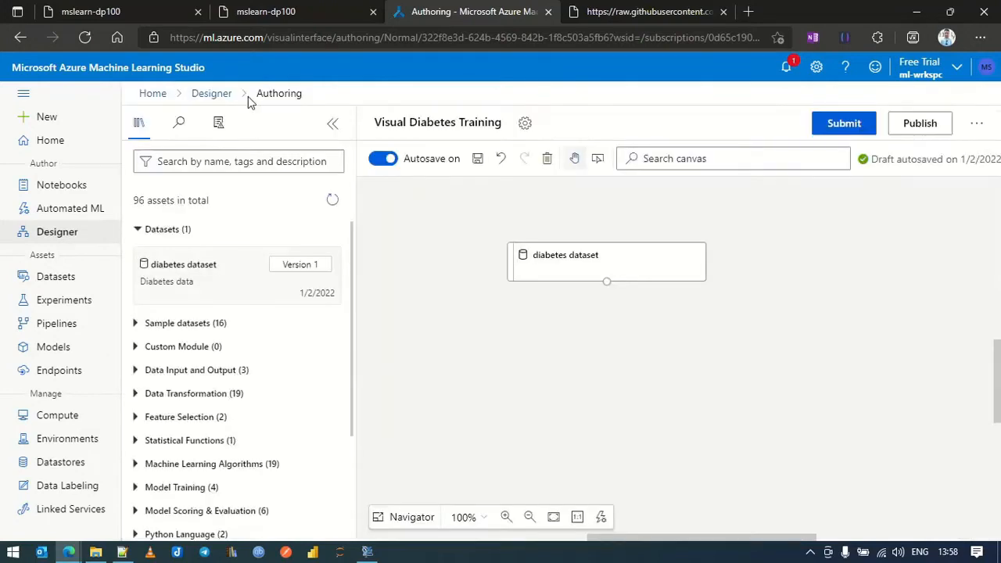
Read the lab's Add transformations section, marking the Data Transformation section name, and return to the pipeline designer
left_click(323, 14)
scroll(342, 328, "down", 5)
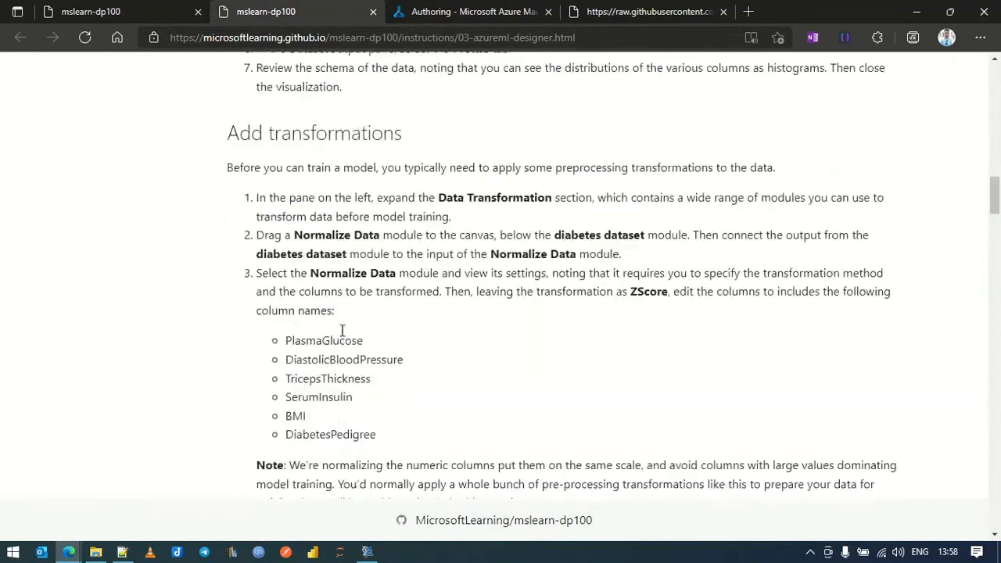
scroll(342, 329, "up", 2)
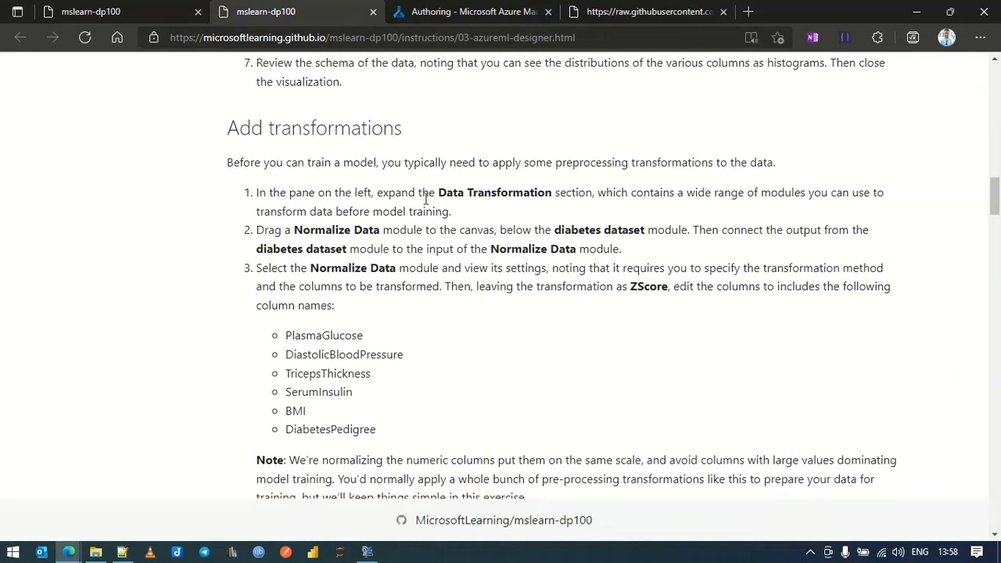
left_click_drag(440, 192, 552, 192)
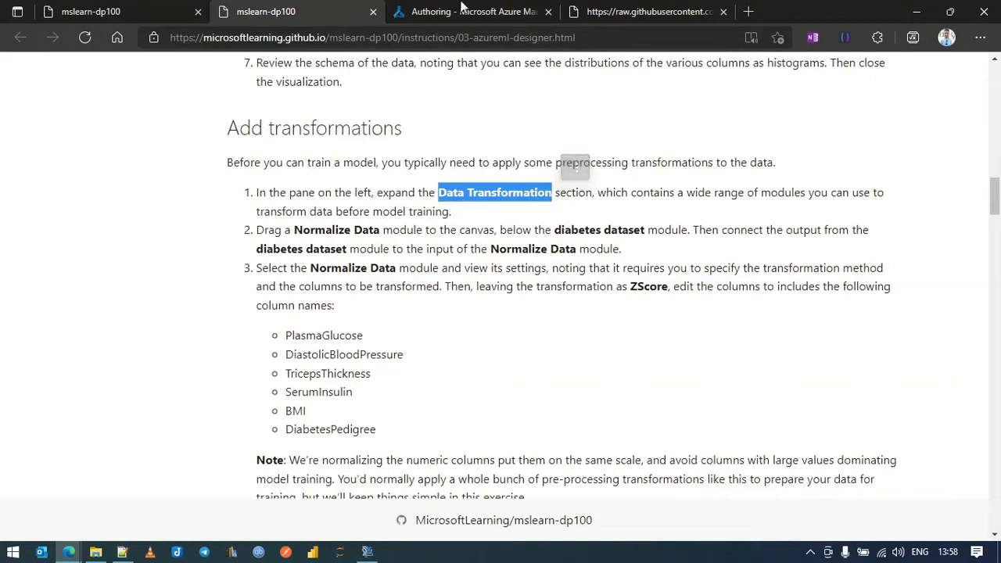
left_click(458, 11)
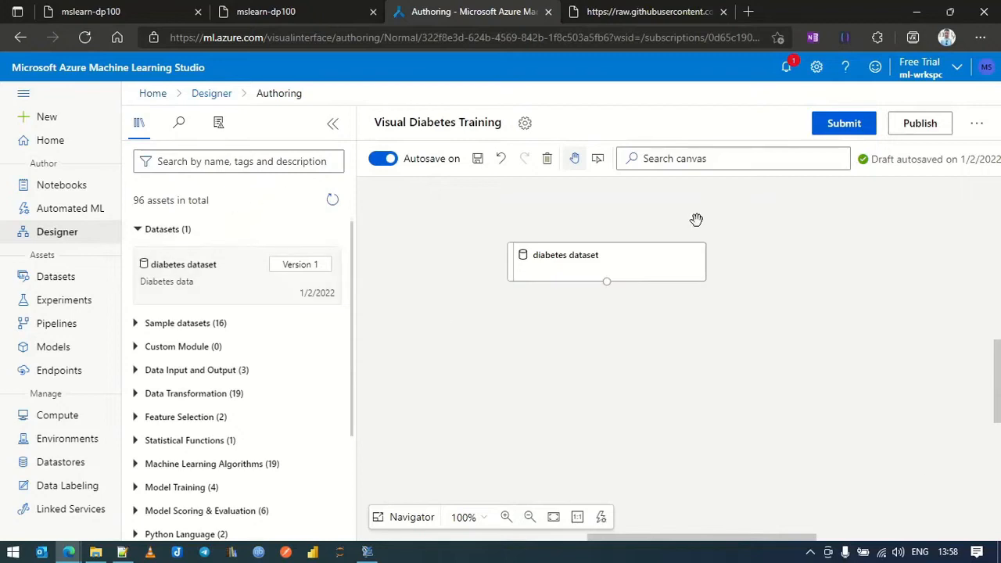
Shift the diabetes dataset module higher on the canvas and expand the Data Transformation assets
left_click_drag(656, 250, 678, 223)
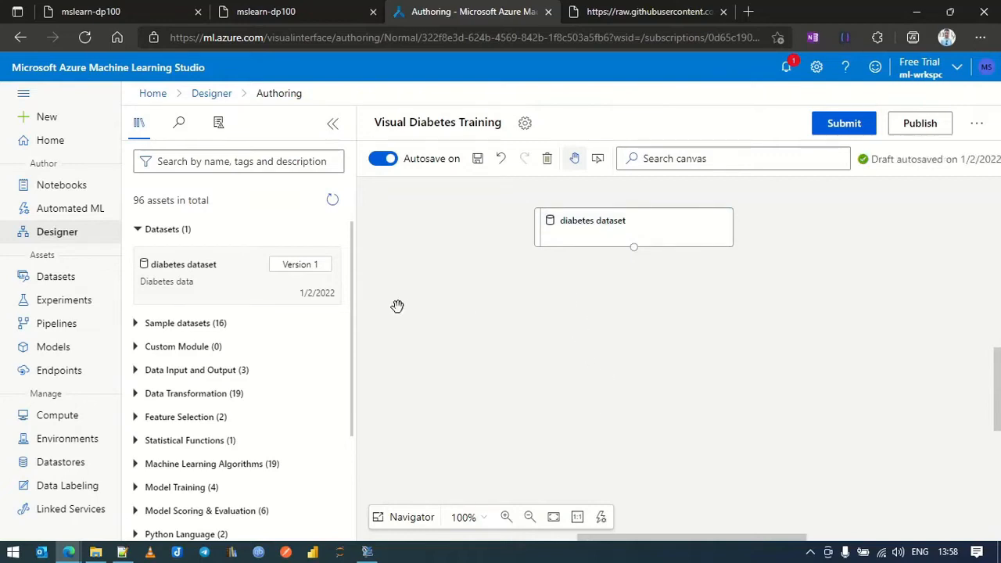
left_click(136, 399)
scroll(306, 412, "down", 2)
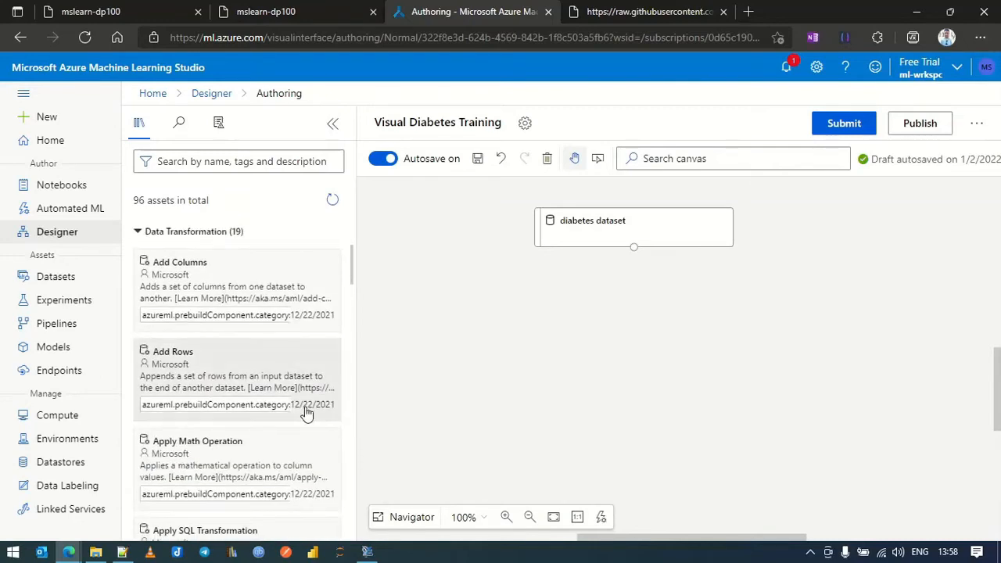
mouse_move(306, 412)
left_click(186, 161)
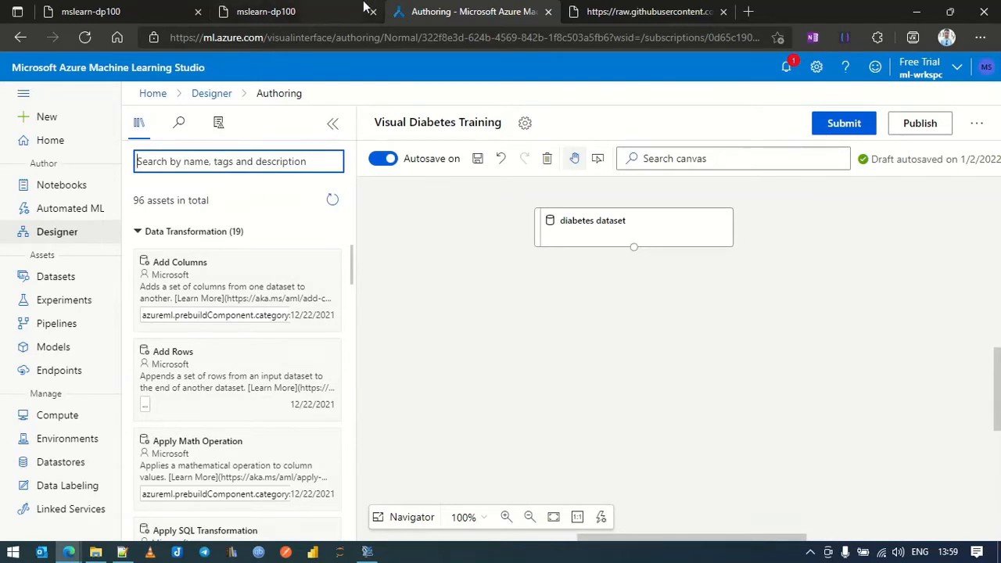
Check which transformation the lab asks for and place a Normalize Data module below the diabetes dataset on the canvas
left_click(311, 11)
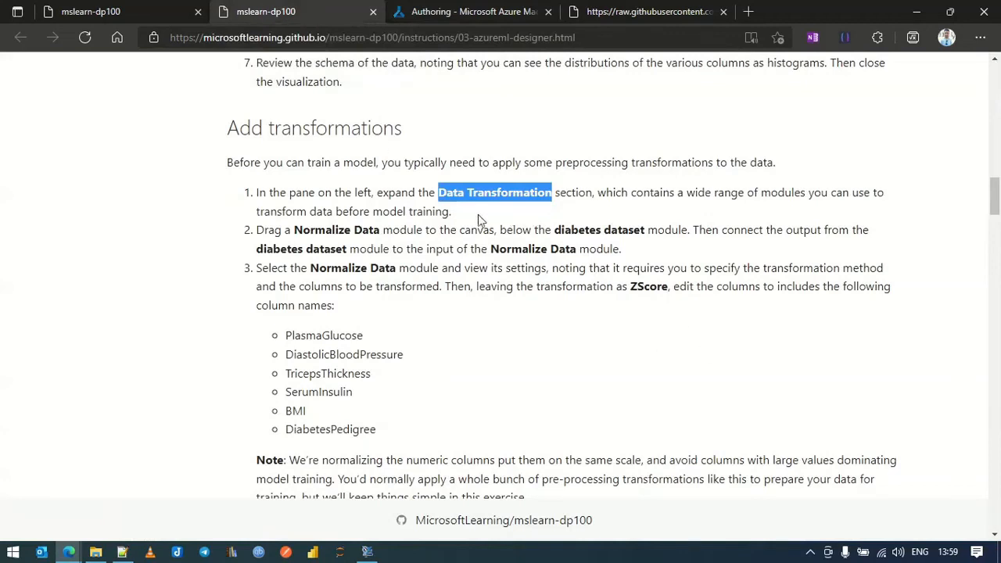
left_click_drag(294, 230, 383, 226)
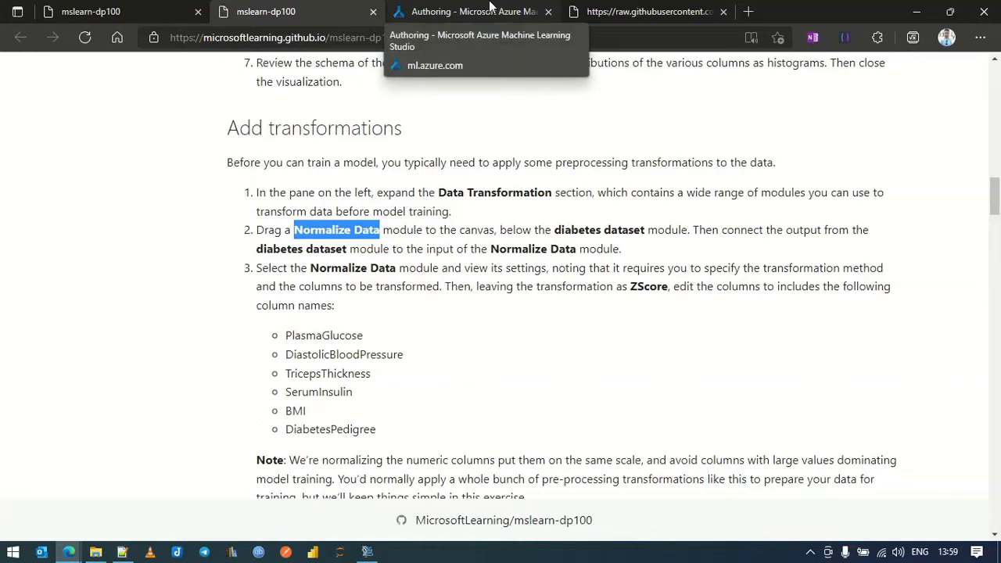
left_click(455, 6)
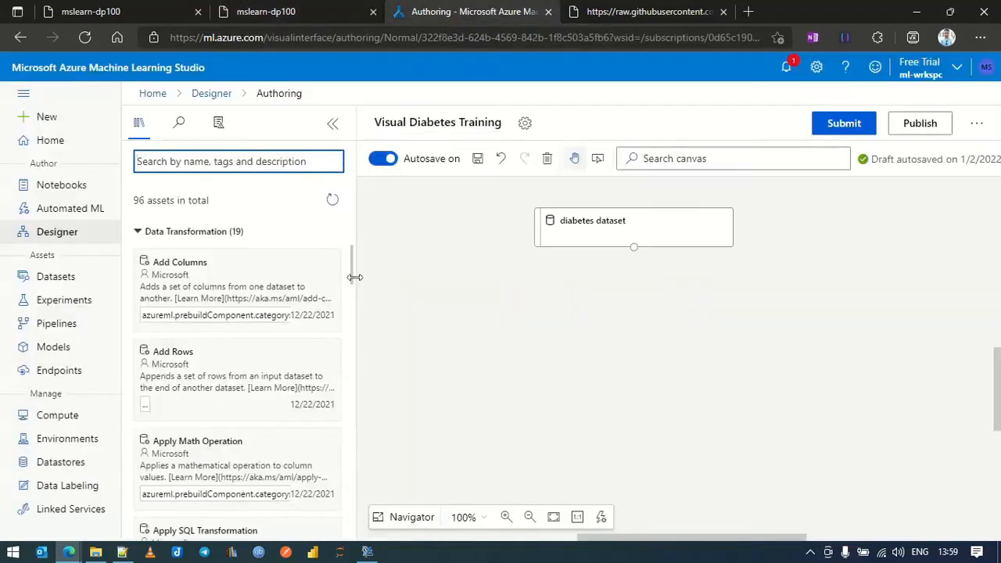
left_click_drag(340, 266, 266, 270)
scroll(352, 289, "down", 1)
left_click_drag(352, 294, 342, 436)
scroll(206, 365, "up", 1)
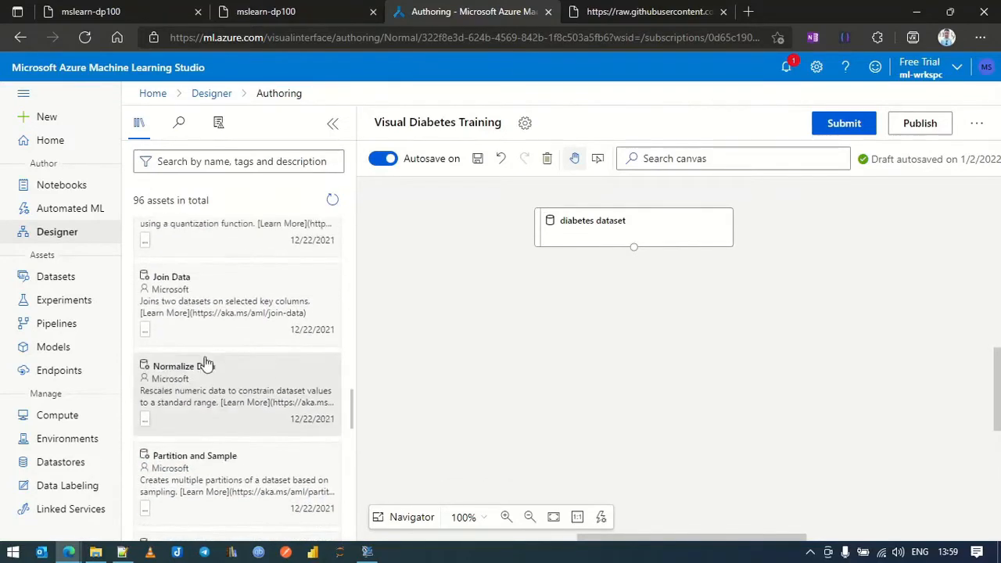
left_click_drag(199, 378, 626, 295)
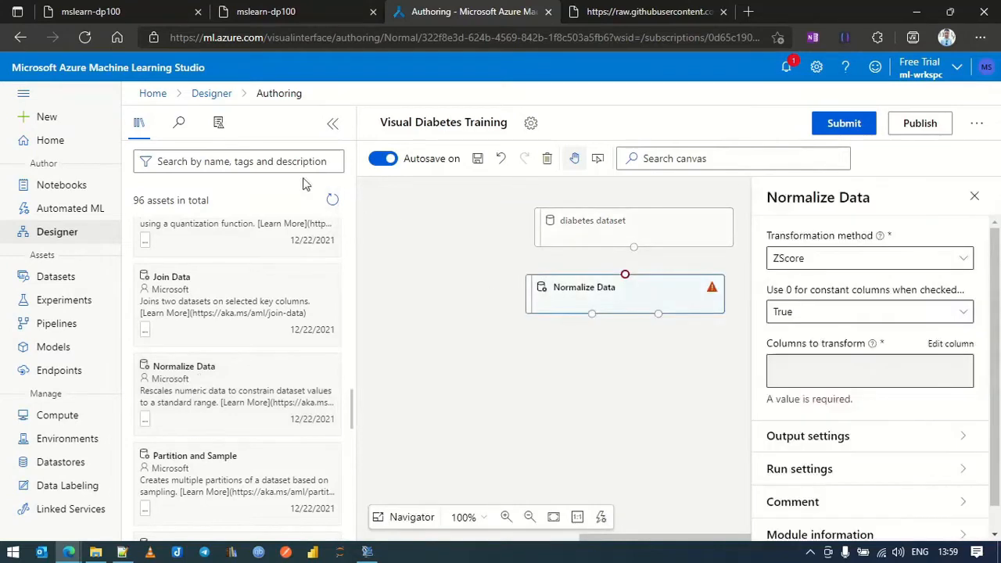
Filter the asset library by "normalize" and connect the diabetes dataset output to the Normalize Data module's input
left_click(296, 161)
type("n")
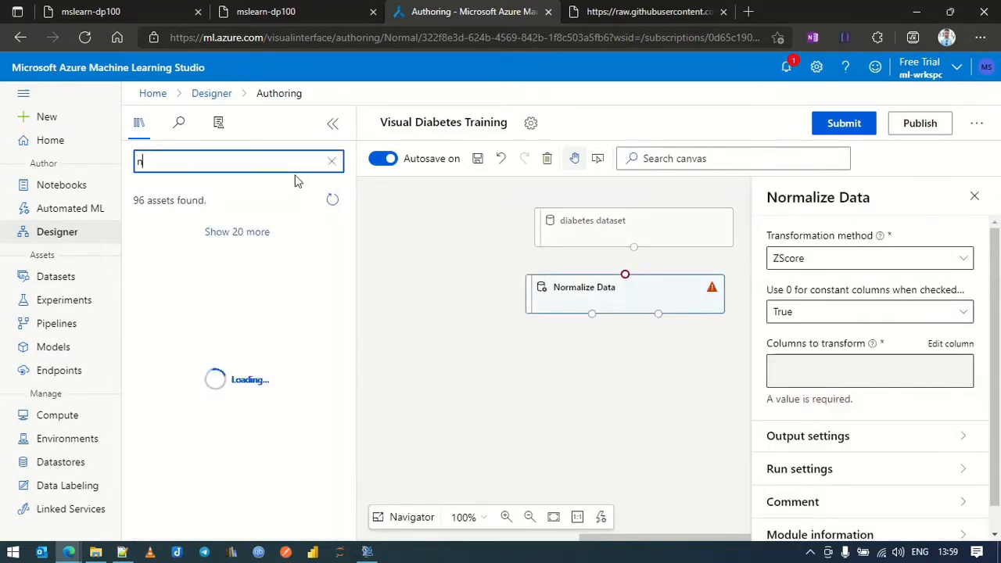
type("ormaliz")
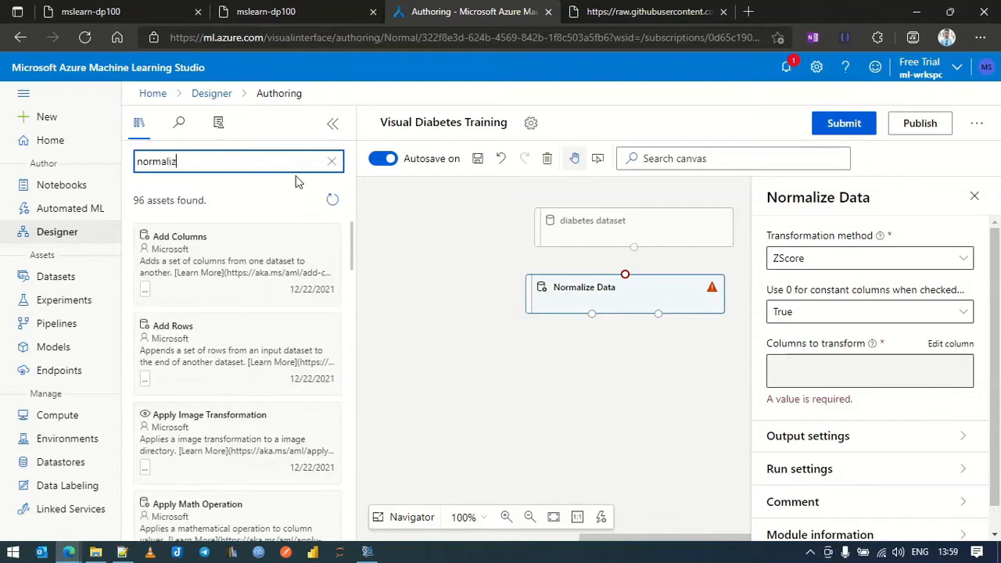
type("e")
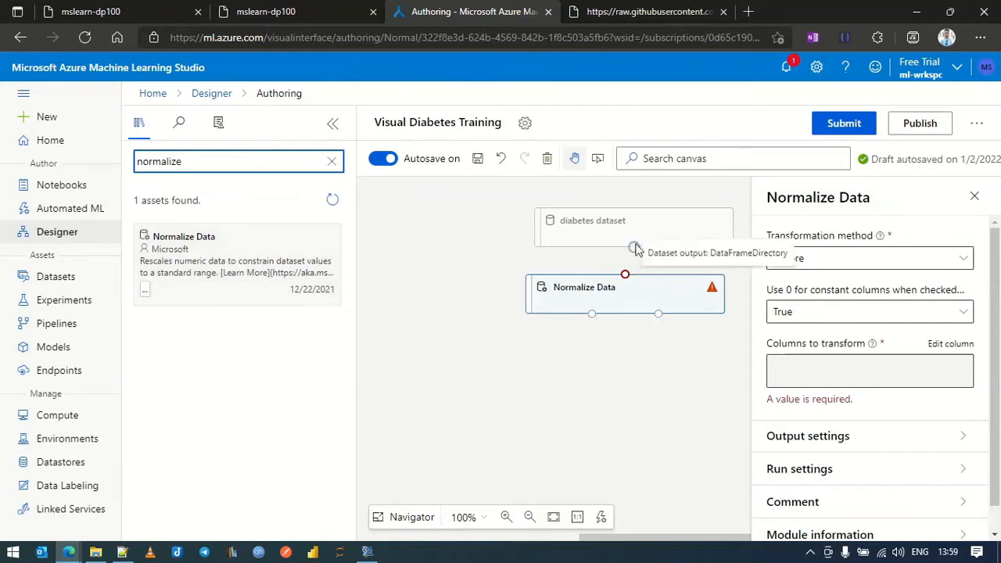
left_click_drag(635, 248, 637, 296)
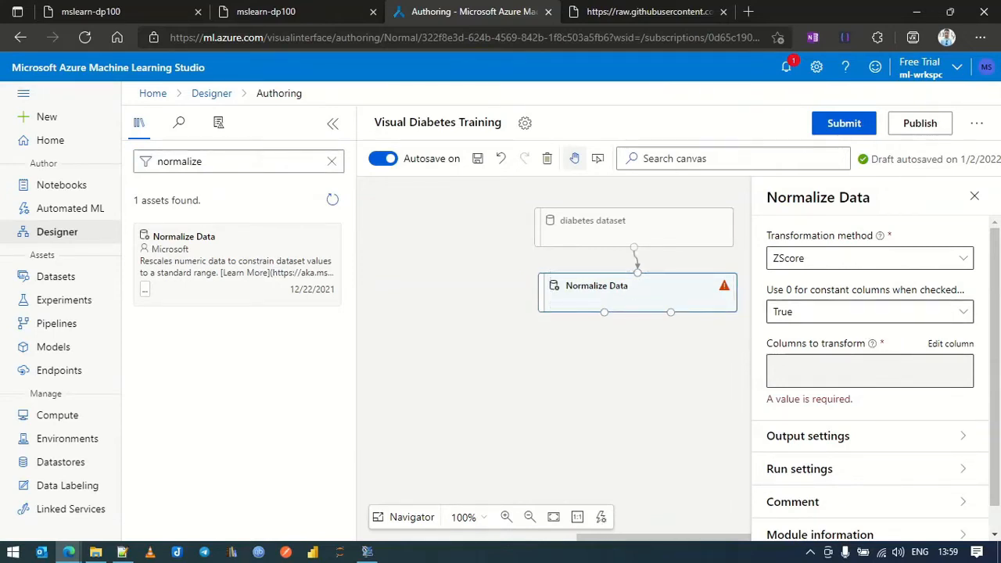
Read the lab's instructions for the Normalize Data settings, marking the ZScore method and the list of column names to include
left_click(304, 11)
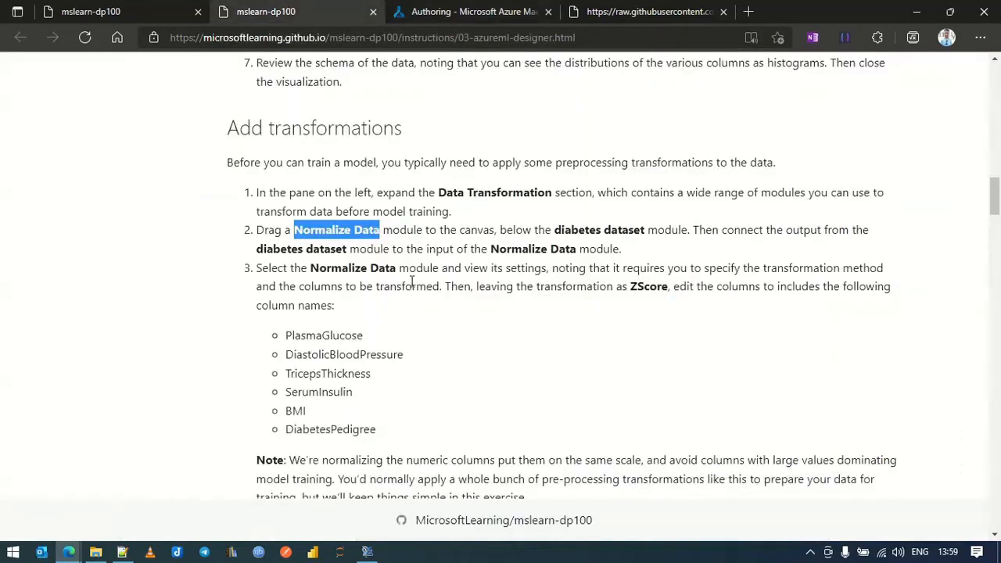
scroll(412, 282, "down", 2)
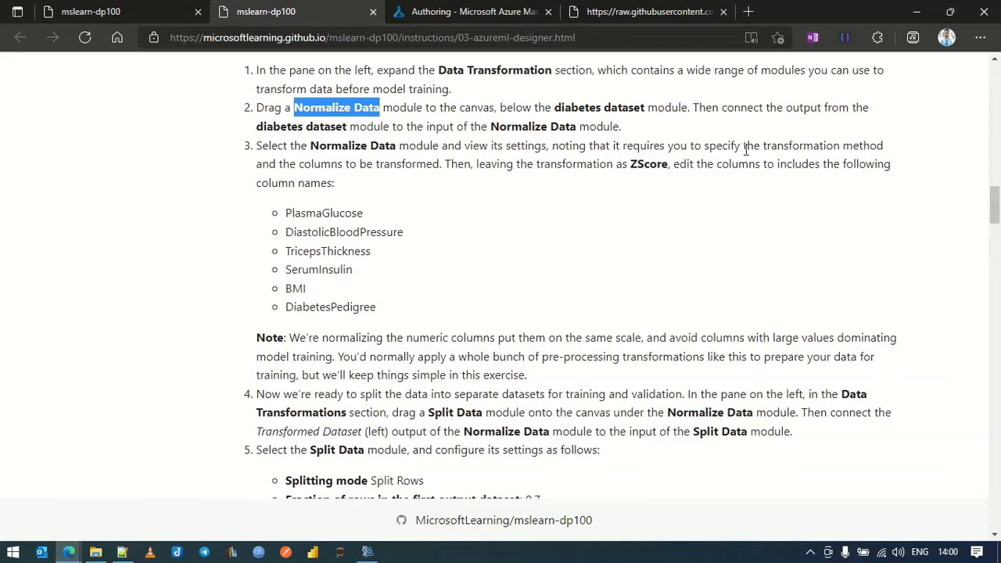
left_click_drag(765, 146, 257, 146)
left_click_drag(332, 164, 433, 166)
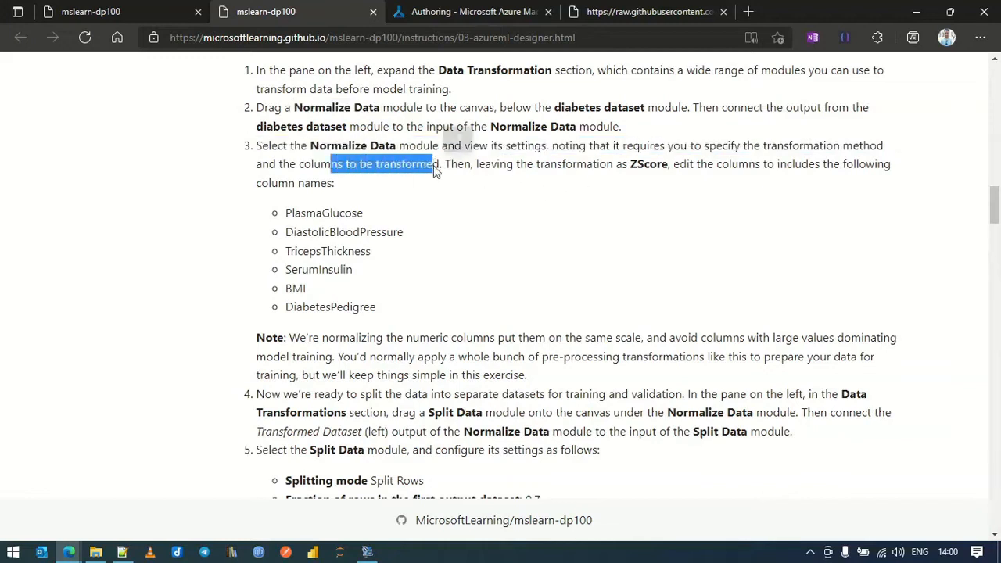
left_click(560, 168)
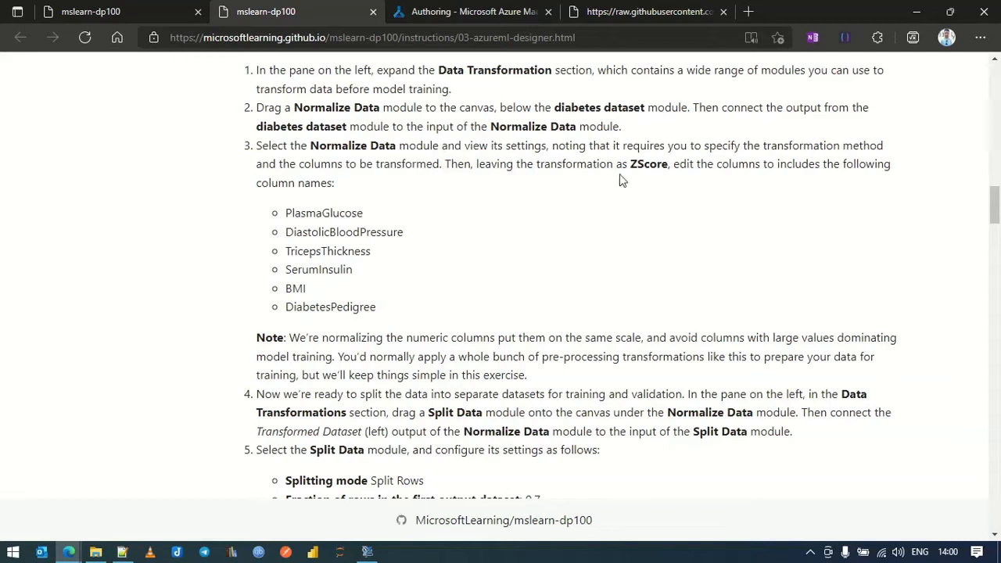
double_click(642, 166)
left_click_drag(378, 314, 283, 210)
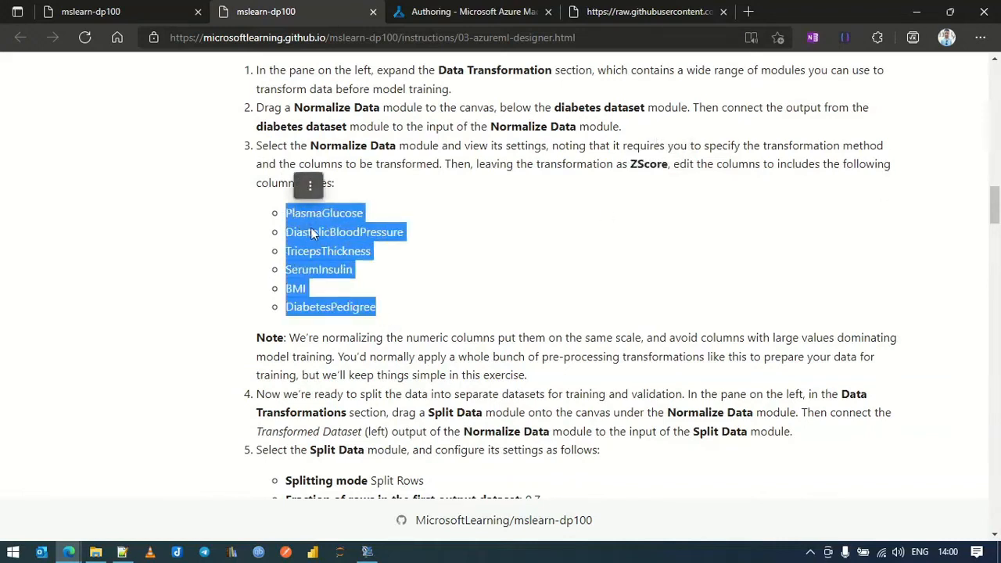
left_click(309, 186)
left_click(344, 190)
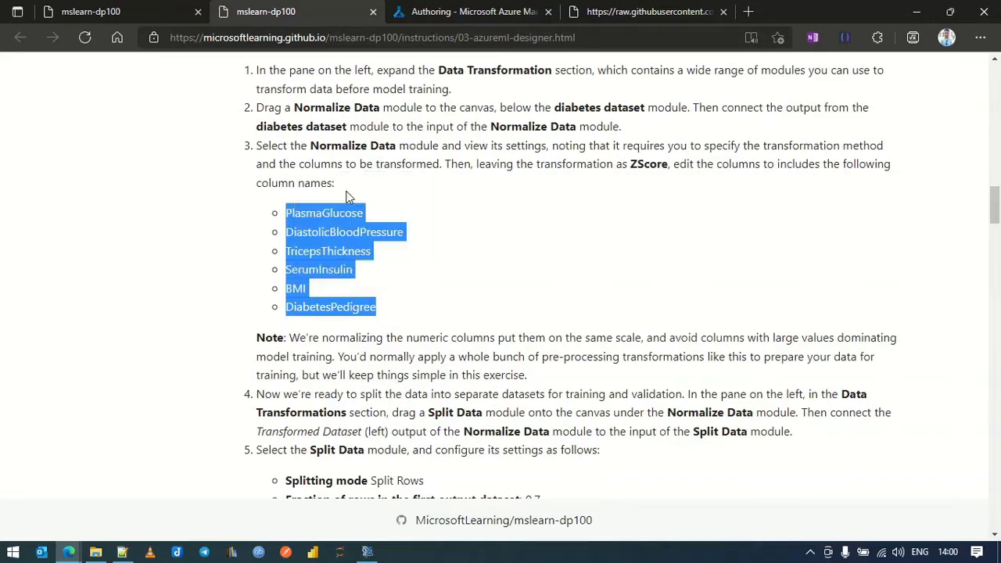
Return to the pipeline designer and review the Normalize Data module's transformation method, constant-column option and columns to transform
left_click(447, 12)
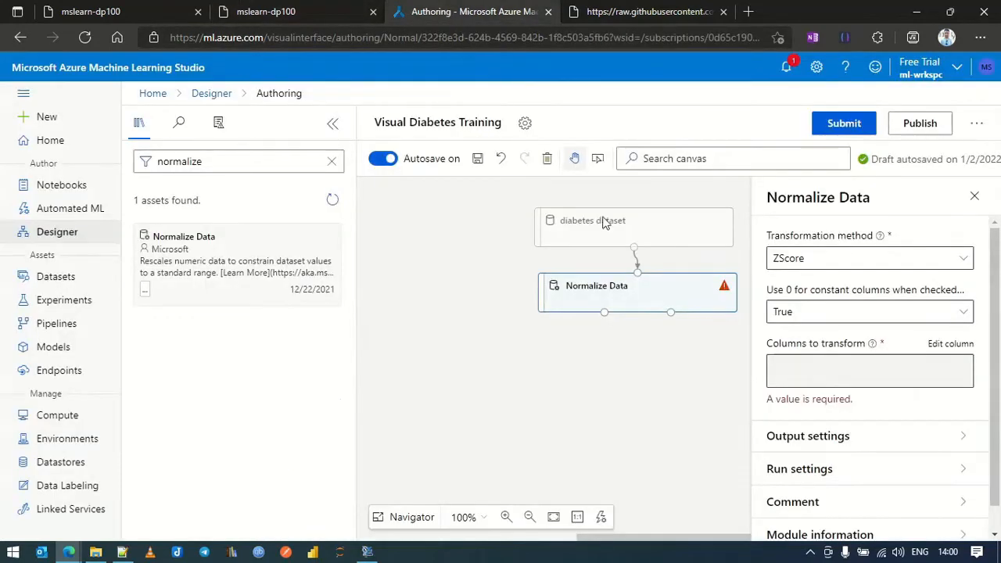
left_click(844, 263)
left_click(847, 264)
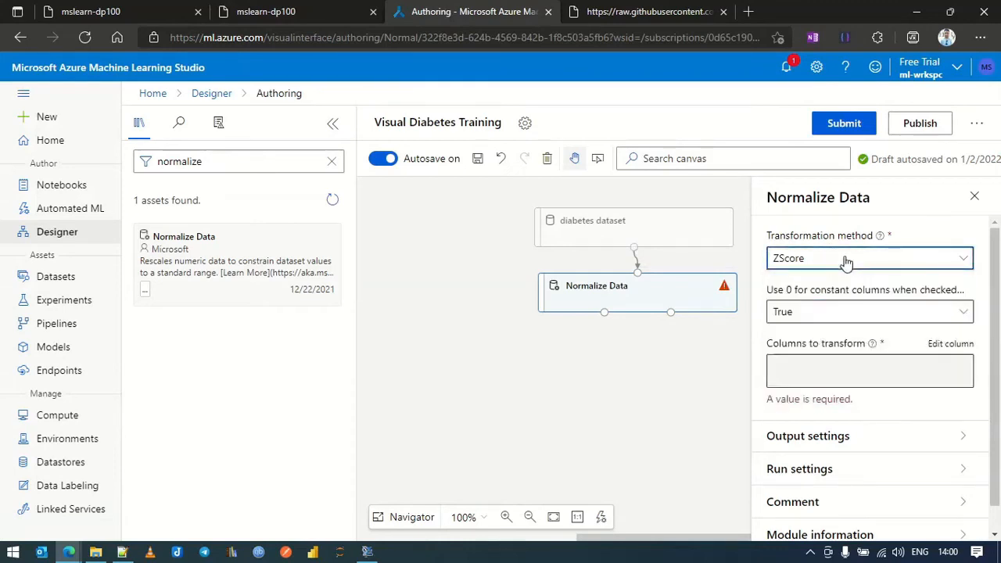
left_click(908, 320)
left_click(907, 320)
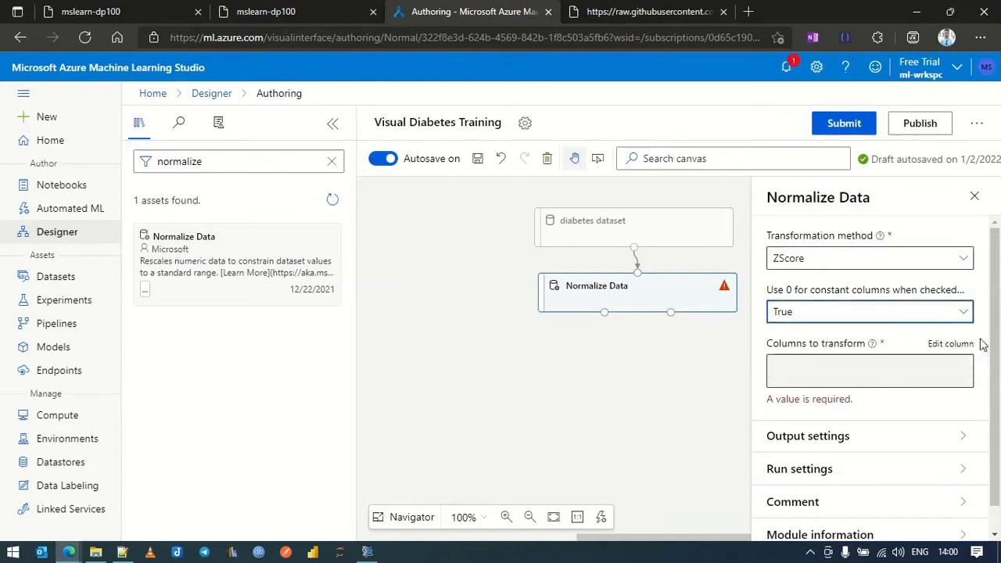
scroll(978, 344, "down", 1)
left_click(887, 344)
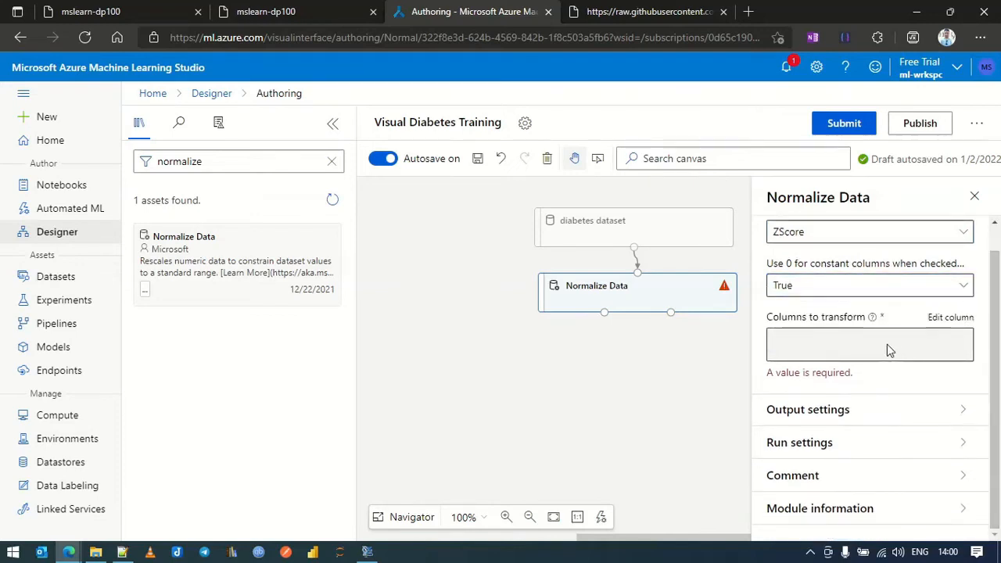
Edit the Normalize Data columns to transform, rechecking the lab's list, and include PlasmaGlucose by column name
left_click(935, 319)
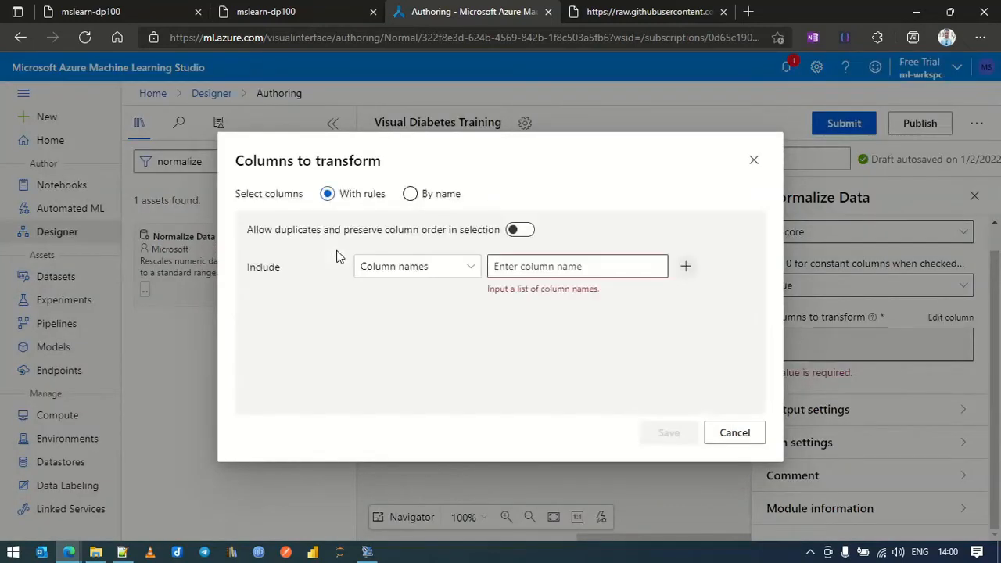
left_click(429, 270)
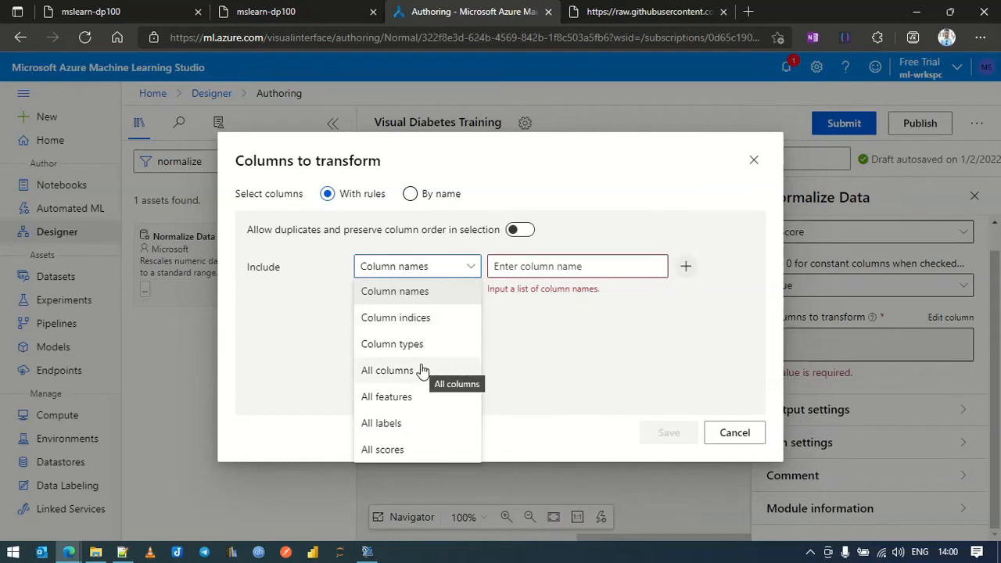
left_click(543, 264)
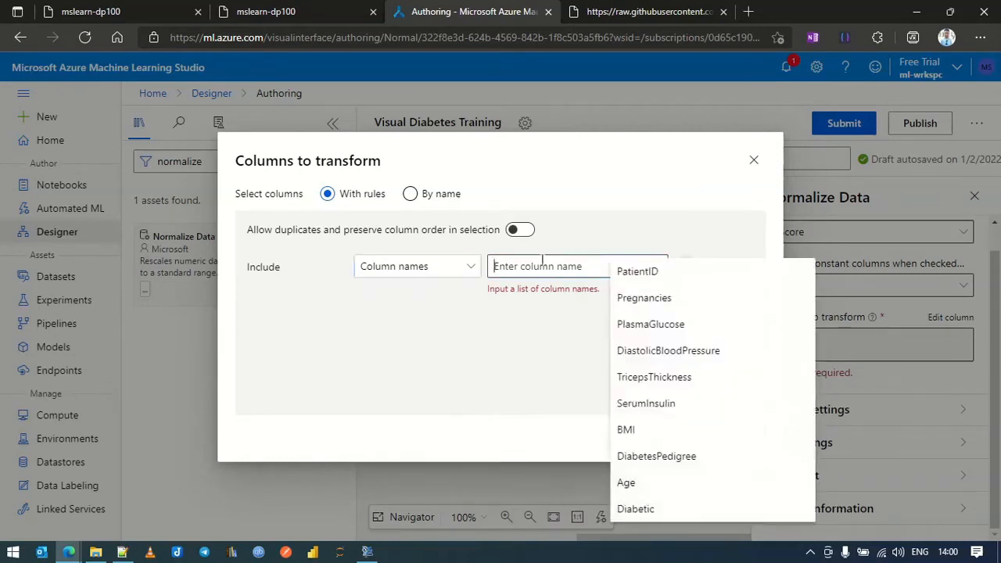
left_click(269, 9)
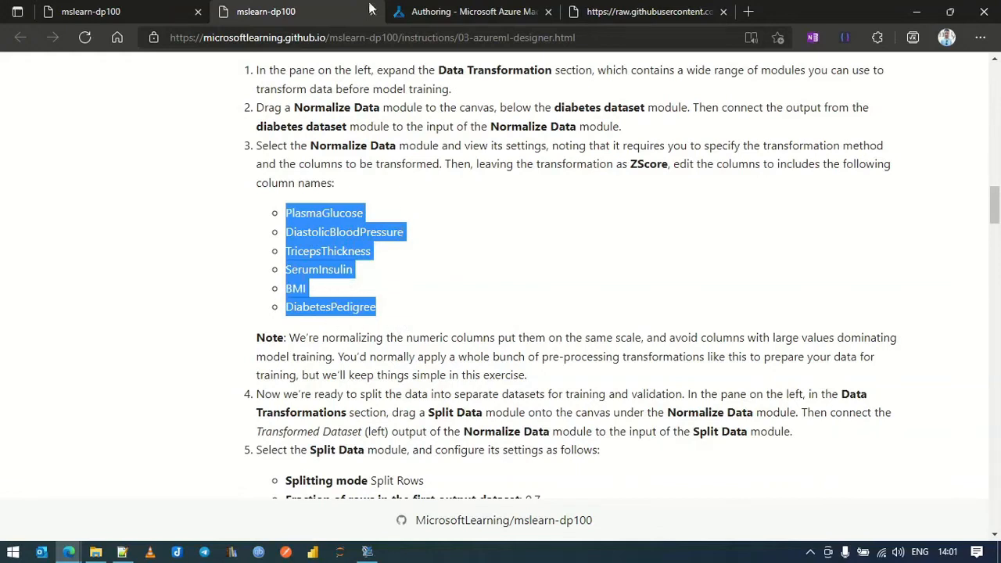
left_click(463, 11)
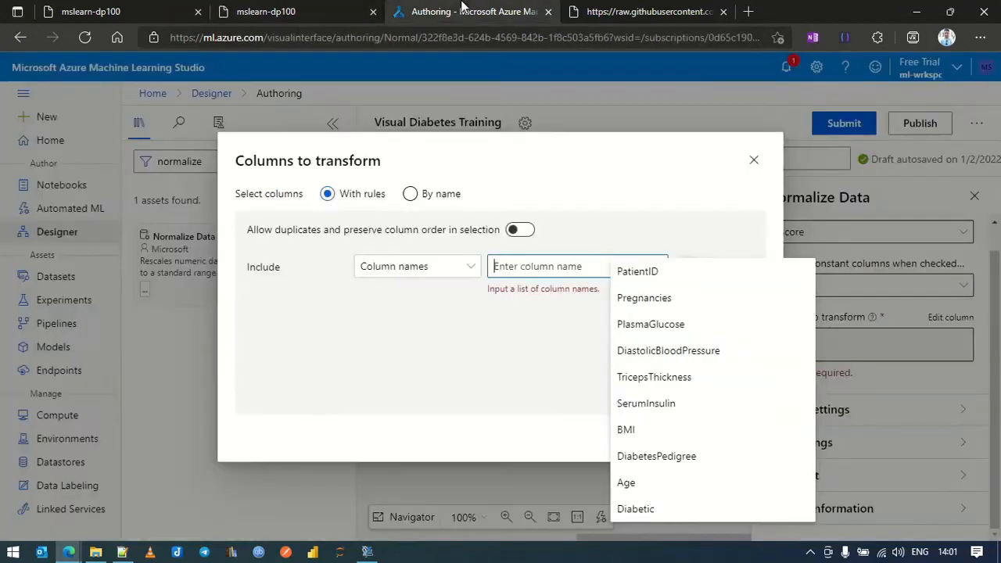
left_click(687, 331)
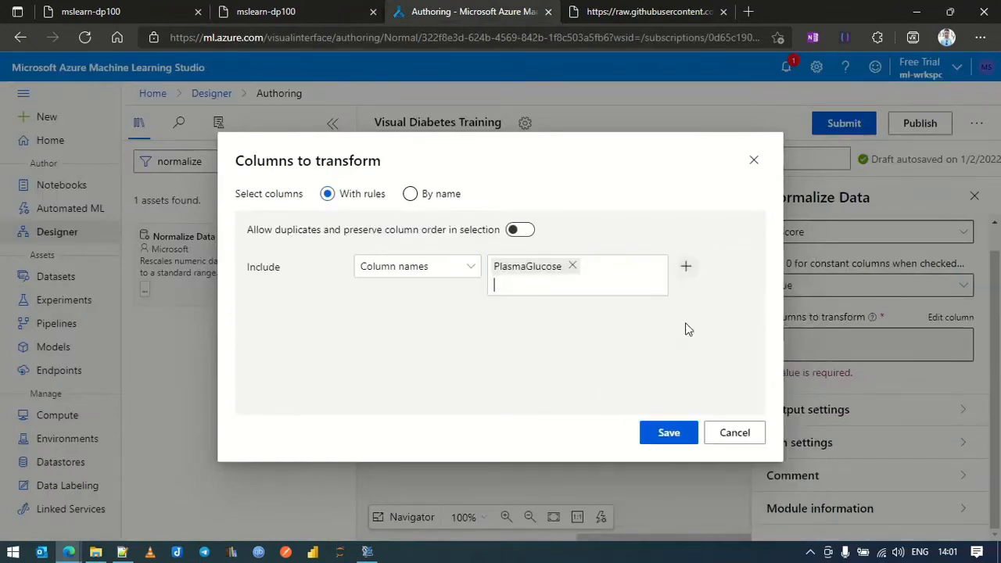
left_click(686, 266)
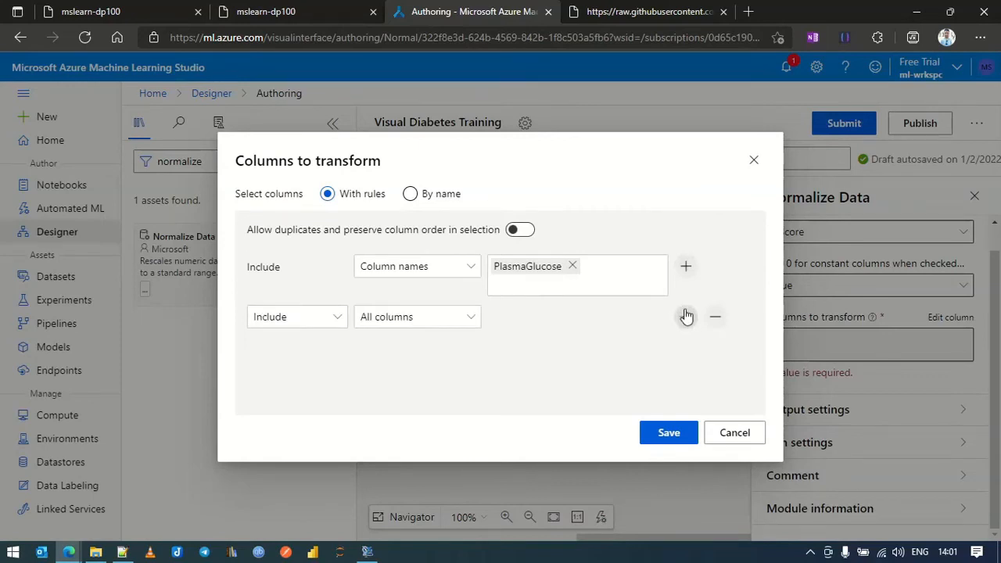
left_click(686, 316)
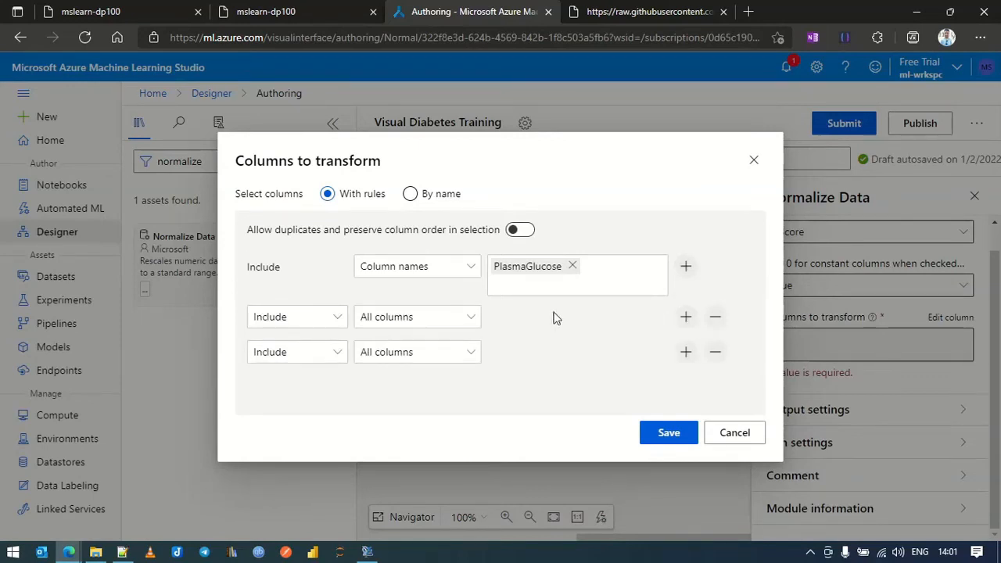
left_click(715, 317)
left_click(715, 316)
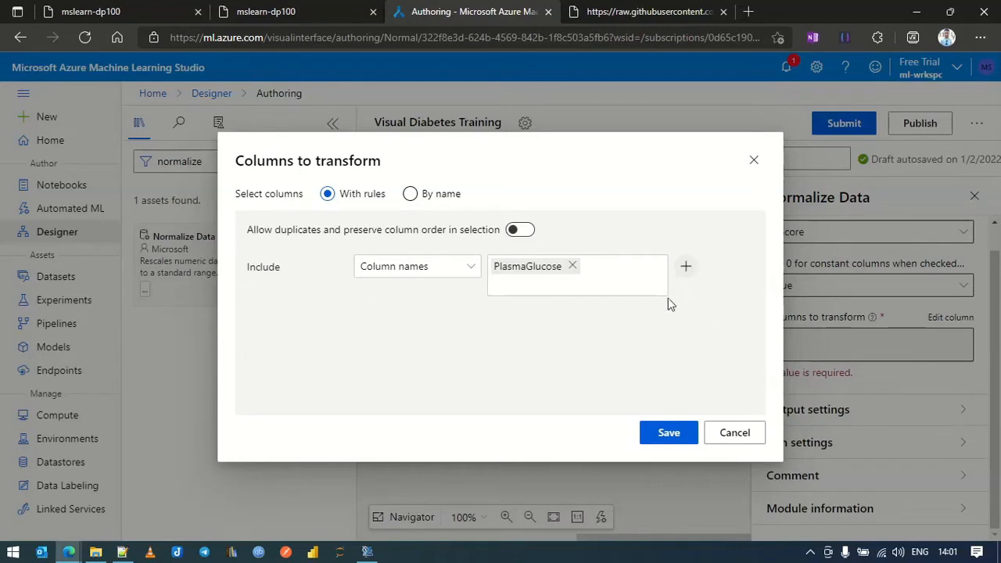
Add DiastolicBloodPressure, TricepsThickness, SerumInsulin, BMI and DiabetesPedigree to the included column names
left_click(550, 286)
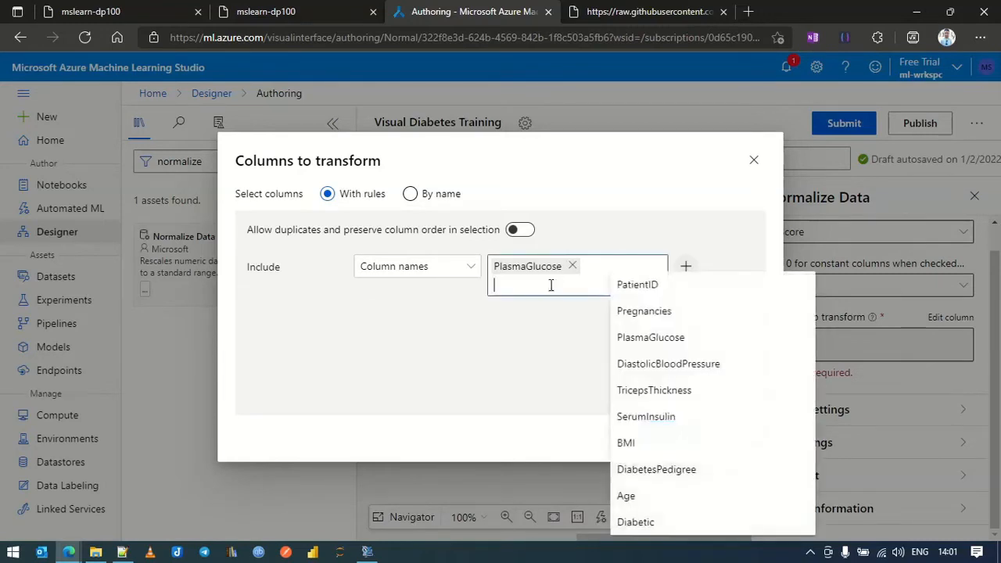
left_click(698, 373)
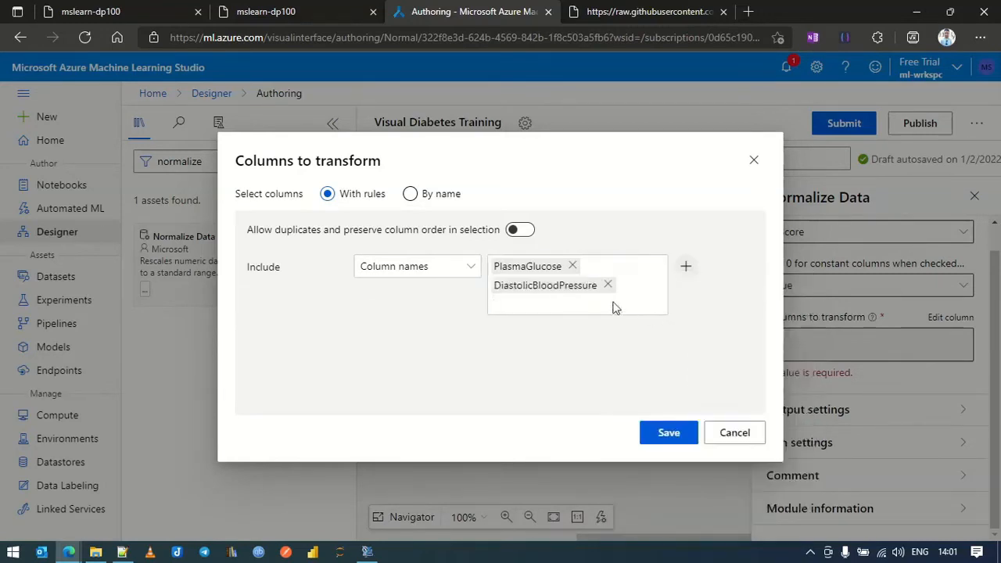
left_click(570, 305)
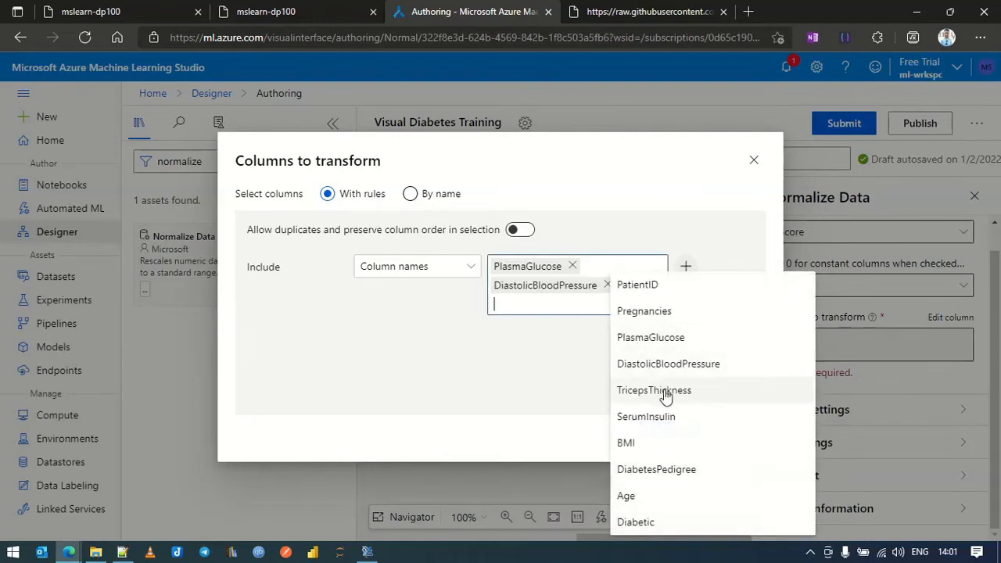
left_click(662, 392)
left_click(561, 326)
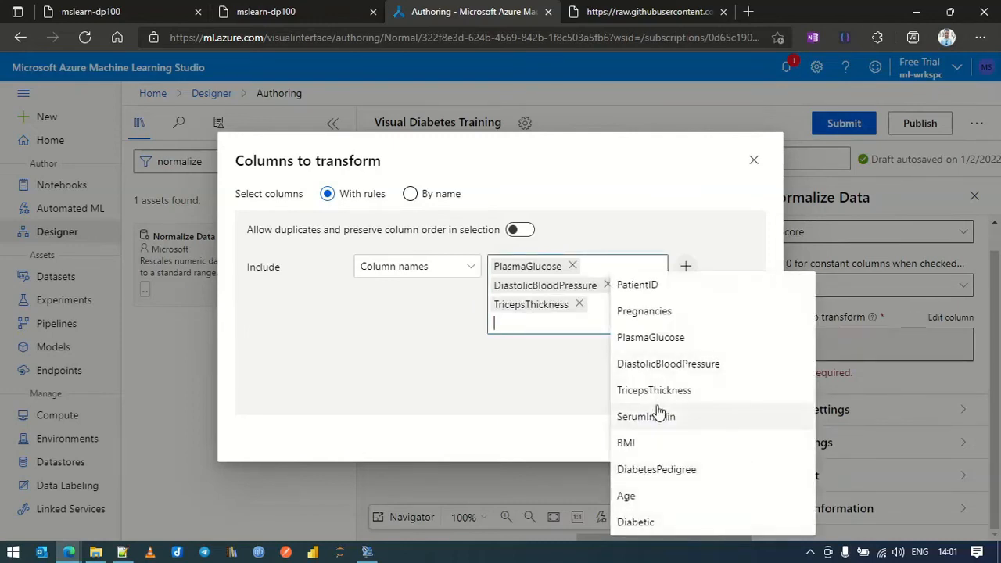
left_click(662, 415)
left_click(558, 346)
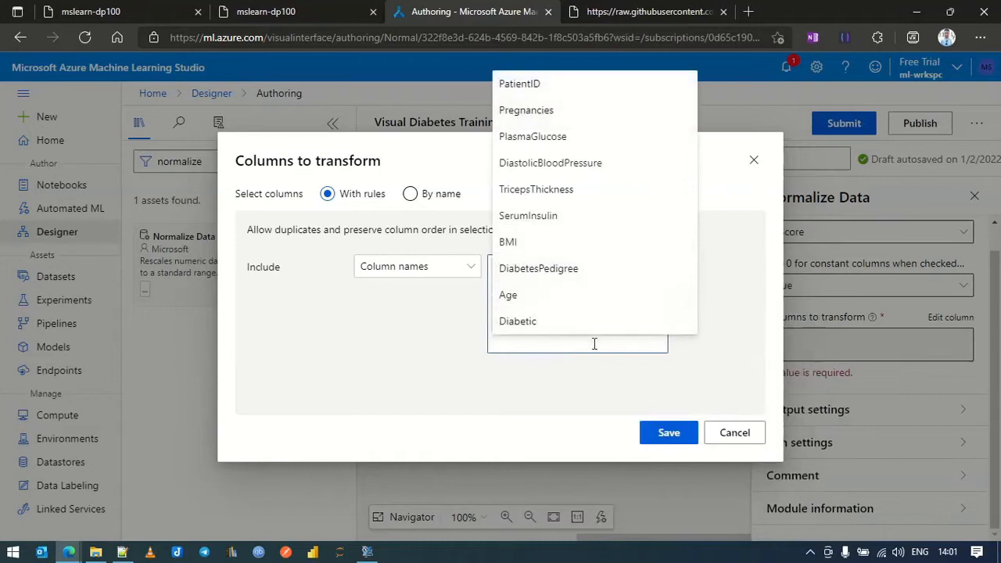
left_click(532, 249)
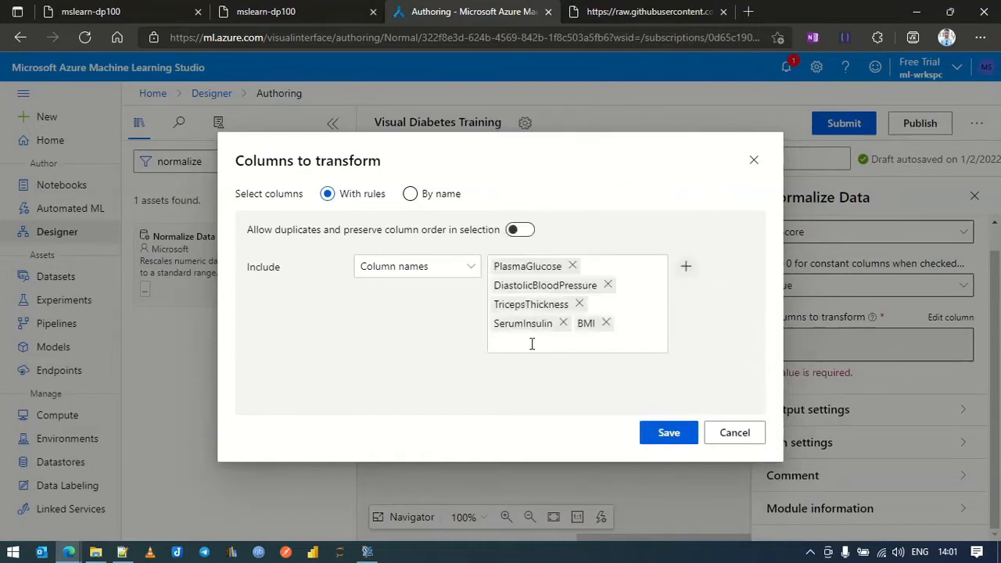
left_click(532, 341)
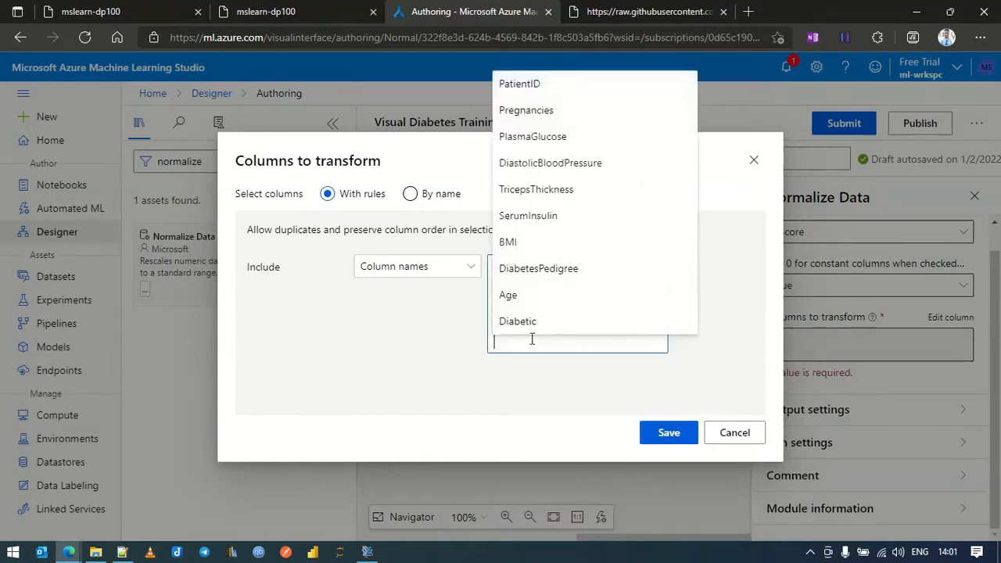
left_click(538, 268)
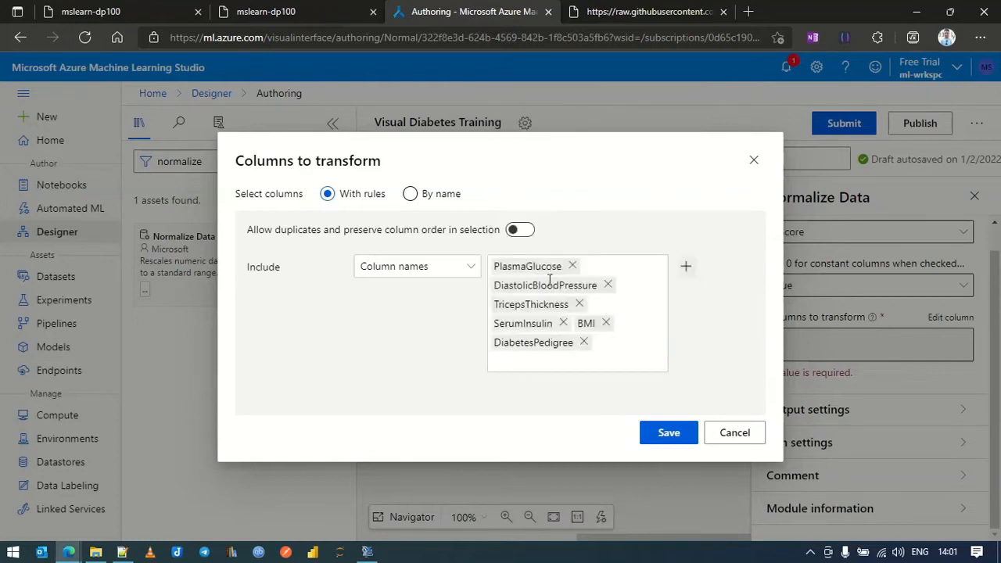
Read the lab's note on why numeric columns are normalized and view the Split Data instructions that follow
left_click(302, 11)
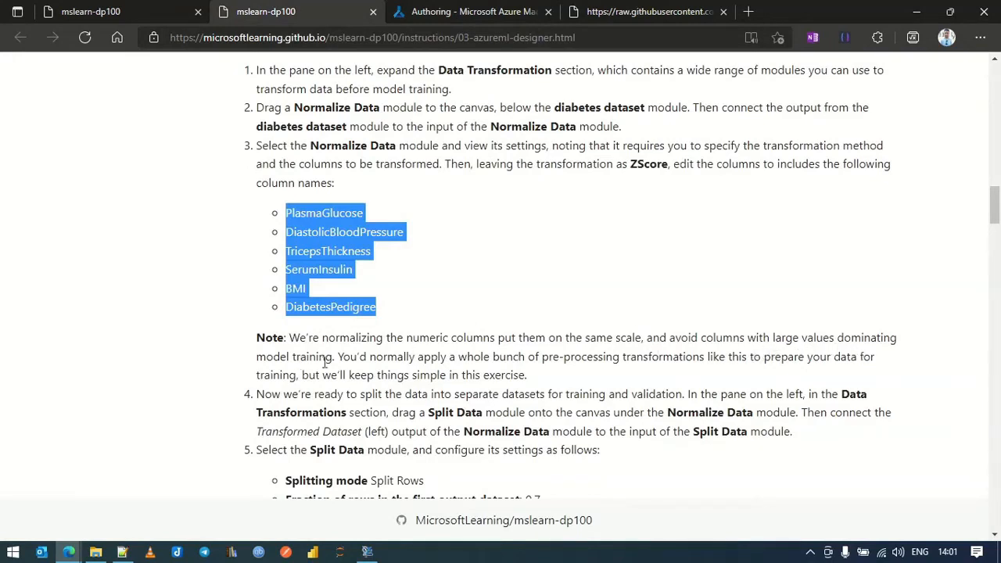
left_click_drag(291, 338, 539, 380)
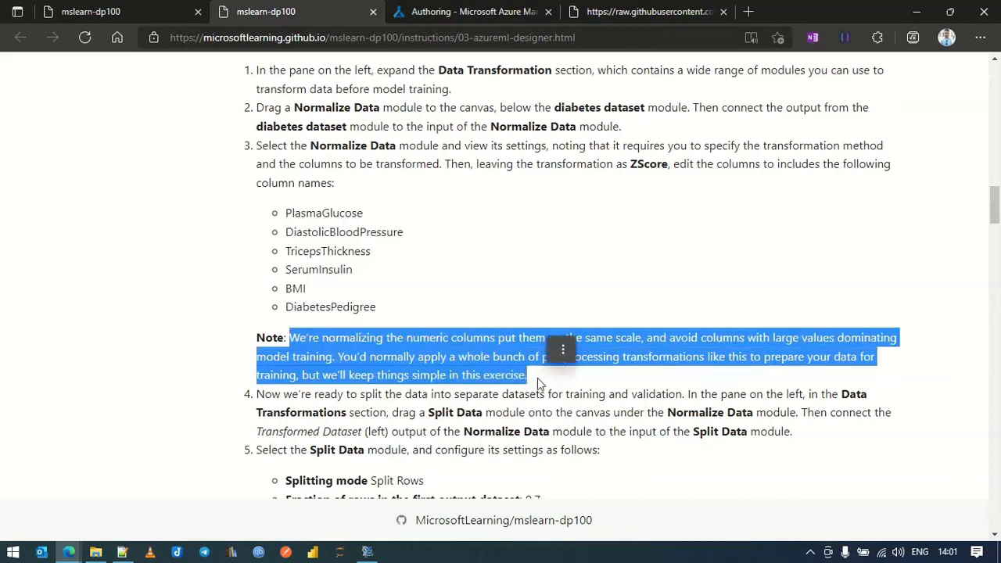
scroll(537, 378, "down", 2)
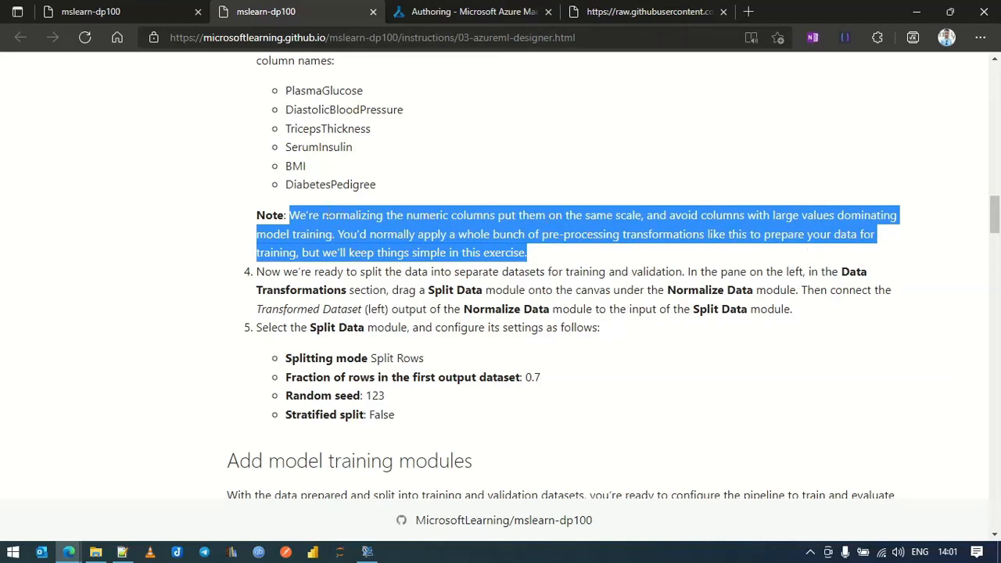
left_click(559, 263)
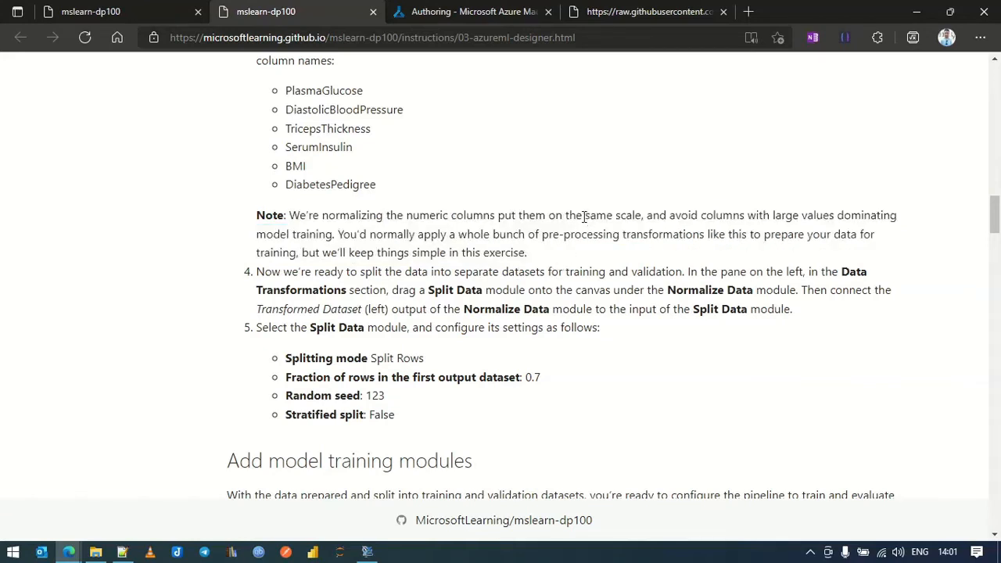
Highlight "same scale" in the lab's normalization note, then save the Normalize Data module's selected columns to transform
left_click_drag(586, 216, 643, 210)
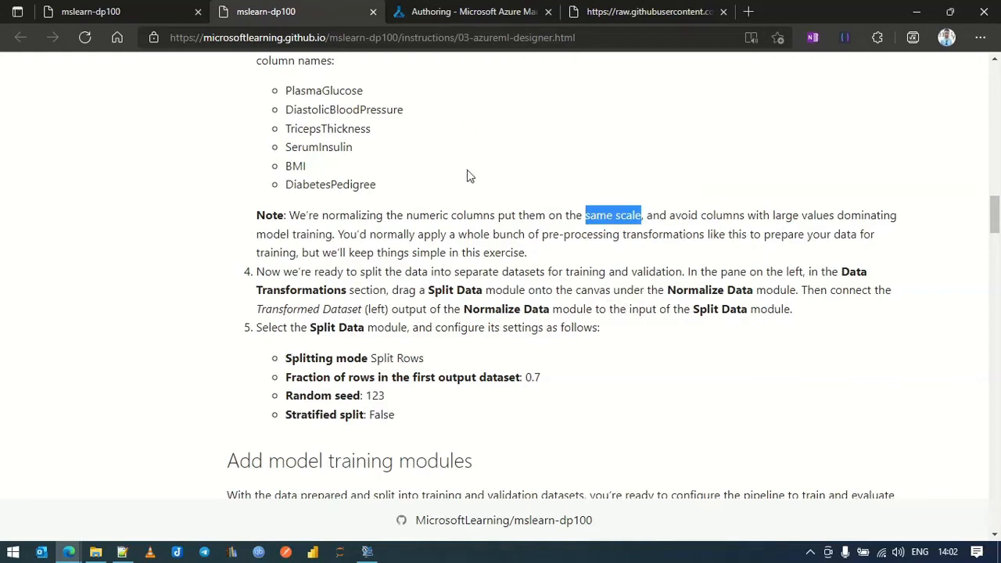
left_click(451, 10)
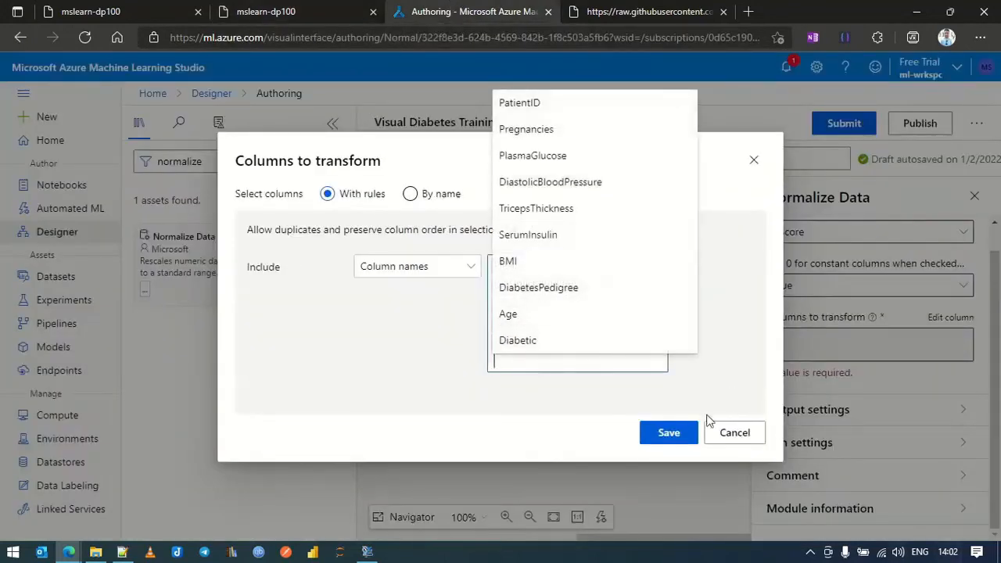
left_click(670, 436)
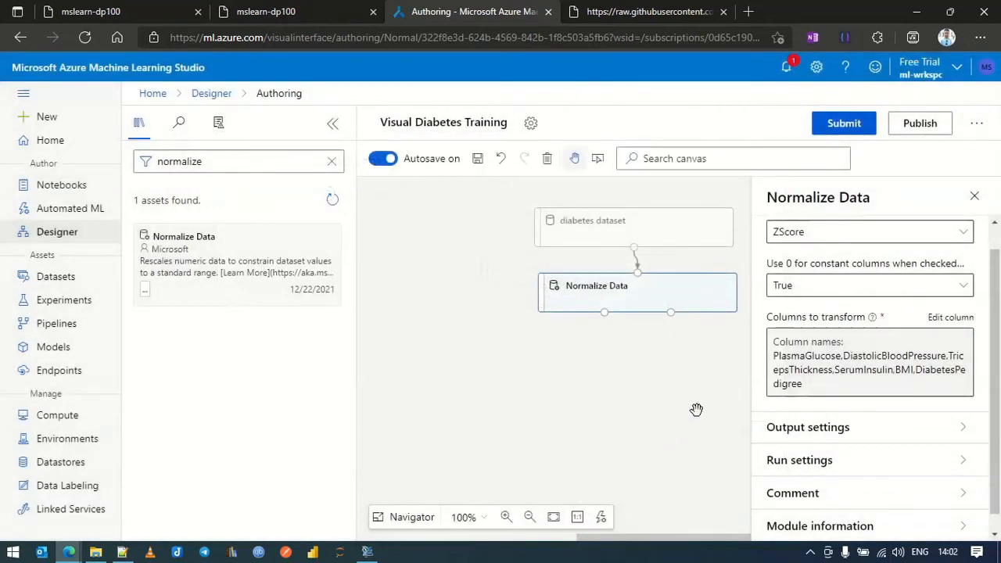
Review the lab's Add transformations section, covering the Normalize Data steps and the instruction to place a Split Data module under it
left_click(313, 6)
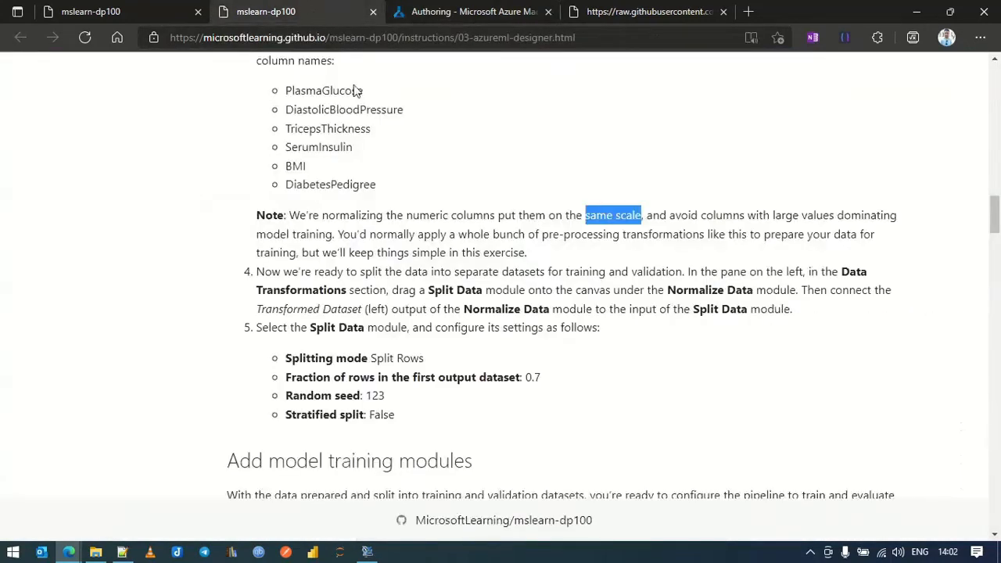
scroll(538, 312, "up", 4)
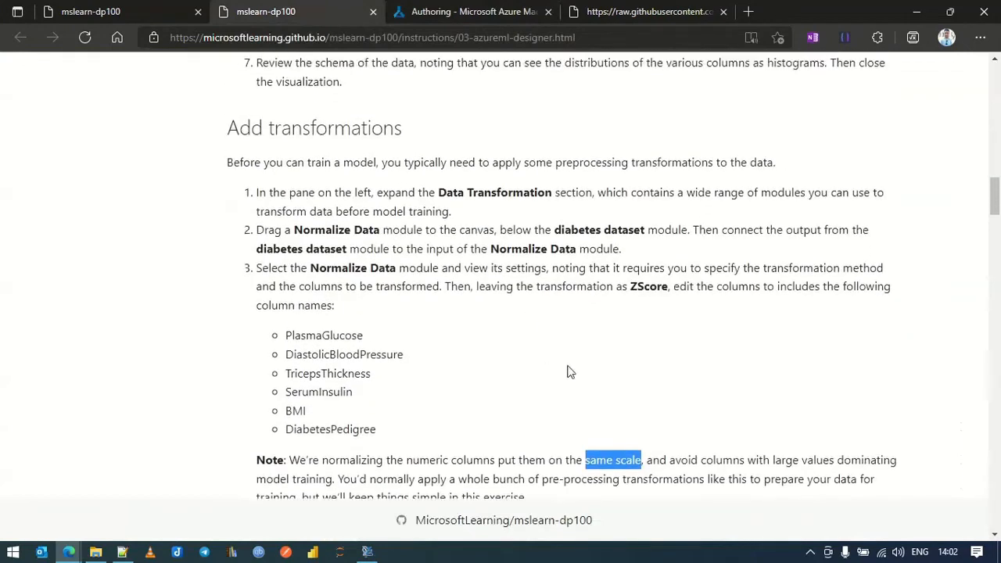
scroll(574, 378, "down", 5)
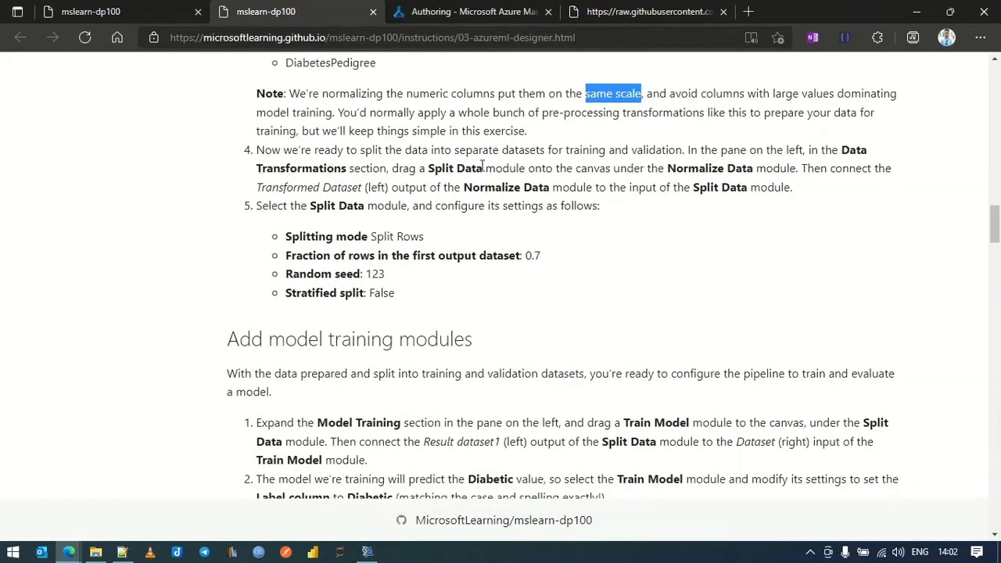
left_click_drag(841, 149, 346, 169)
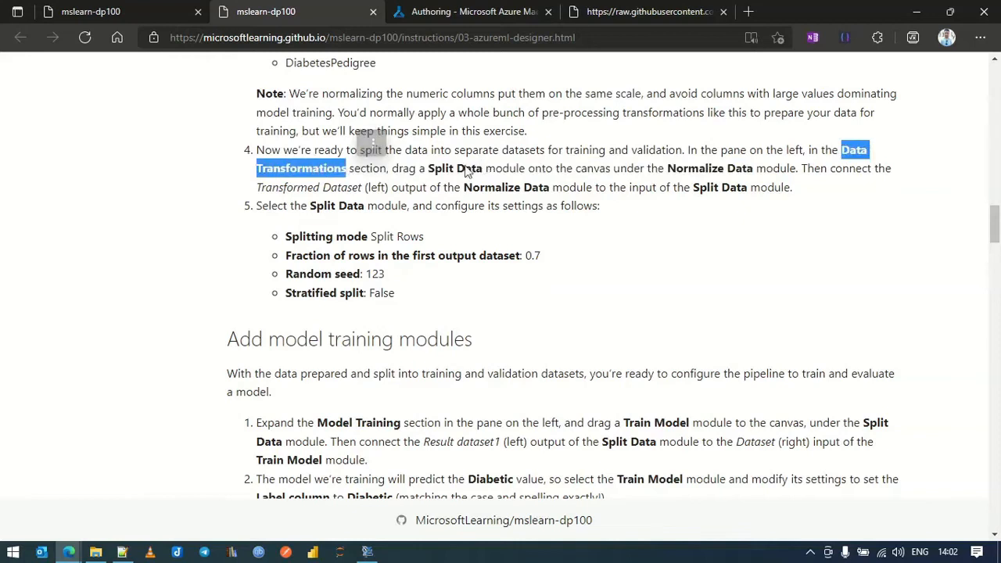
left_click(432, 172)
scroll(501, 235, "up", 5)
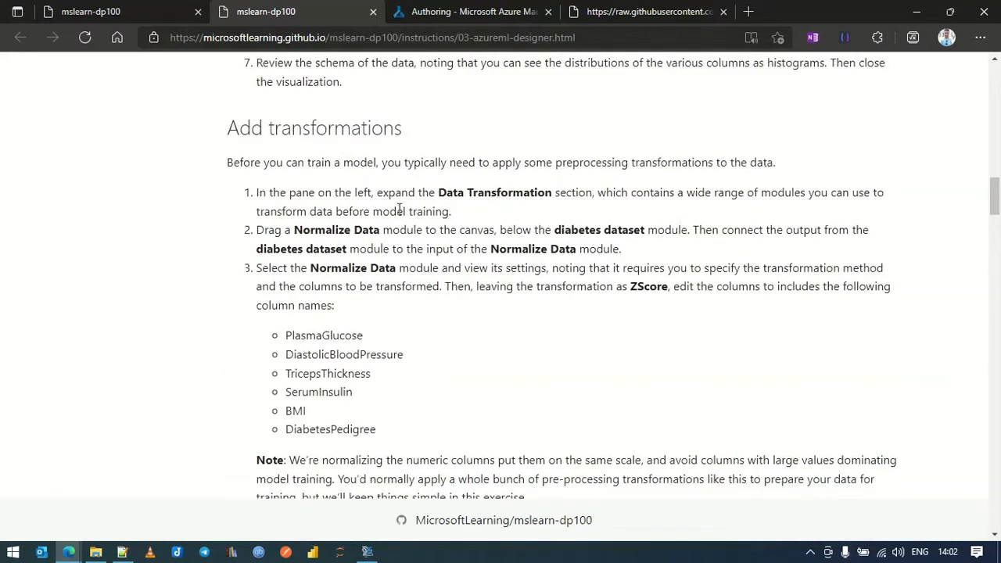
left_click_drag(294, 230, 426, 230)
left_click(560, 198)
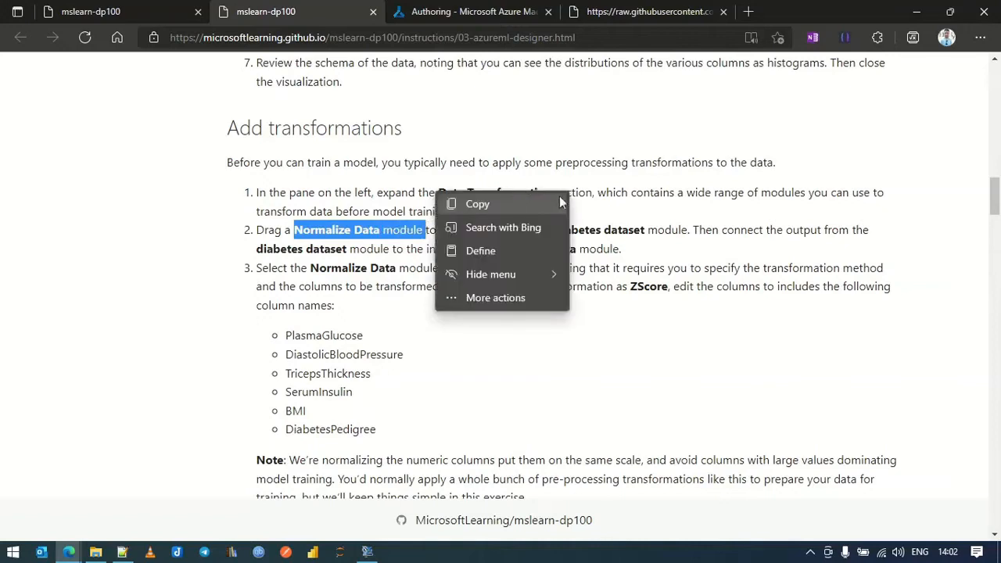
scroll(576, 373, "down", 3)
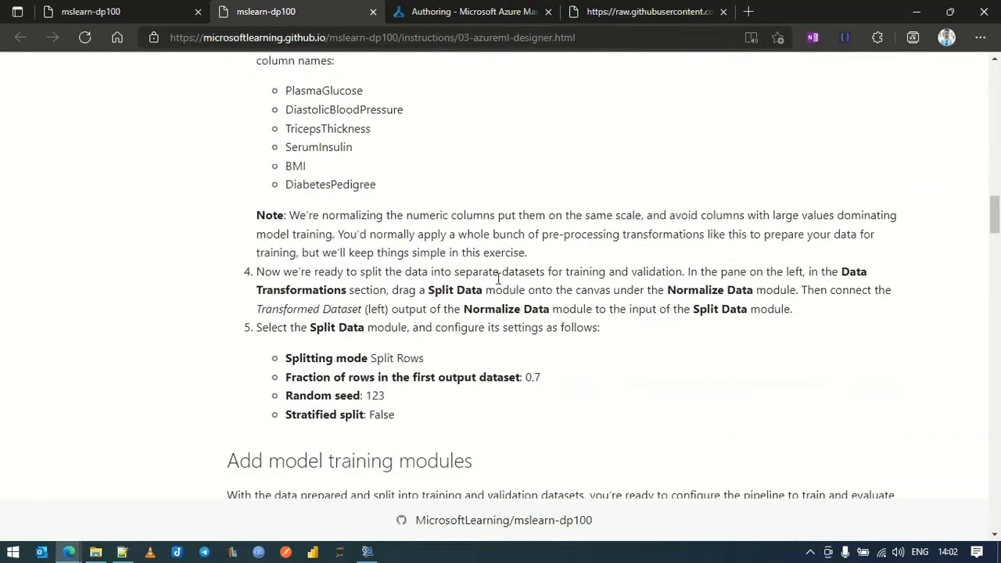
left_click_drag(430, 291, 482, 291)
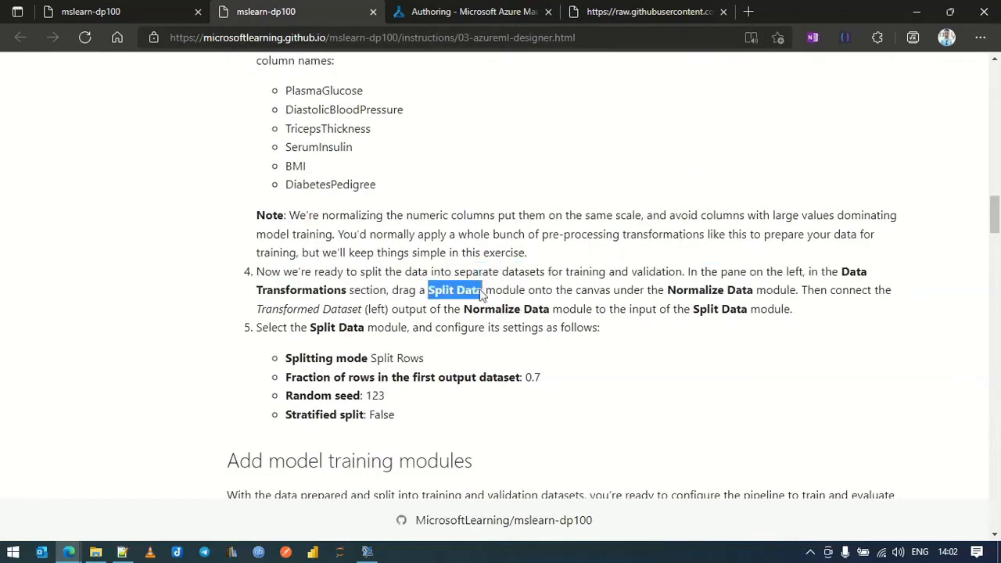
Find the Split Data module in the designer's asset library and place it on the canvas below Normalize Data
left_click(447, 9)
left_click_drag(251, 160, 83, 141)
type("s")
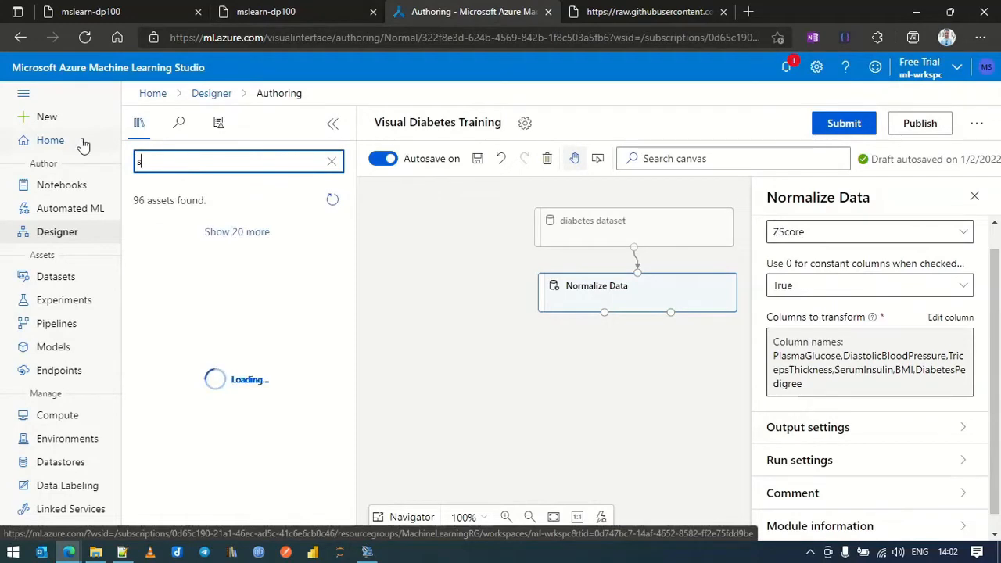
type("plit data")
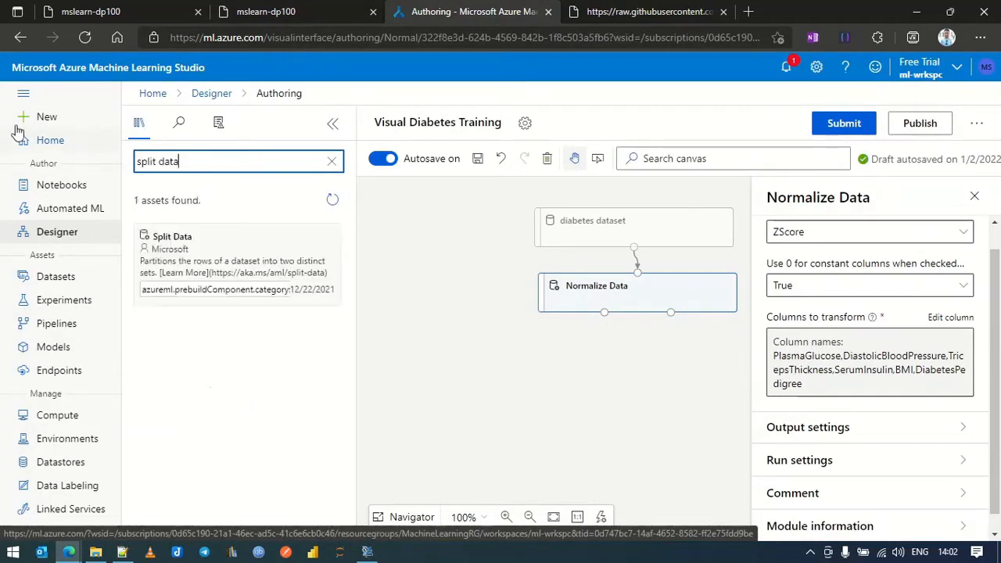
left_click_drag(235, 246, 557, 360)
left_click(557, 361)
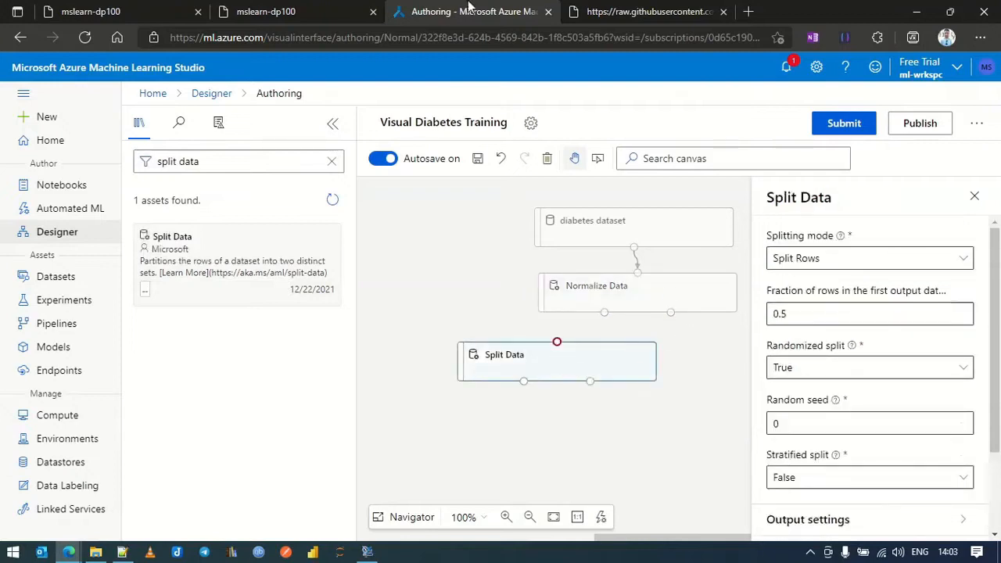
Following the lab's connection instruction, connect Normalize Data's left Transformed Dataset output to the Split Data input
left_click(291, 9)
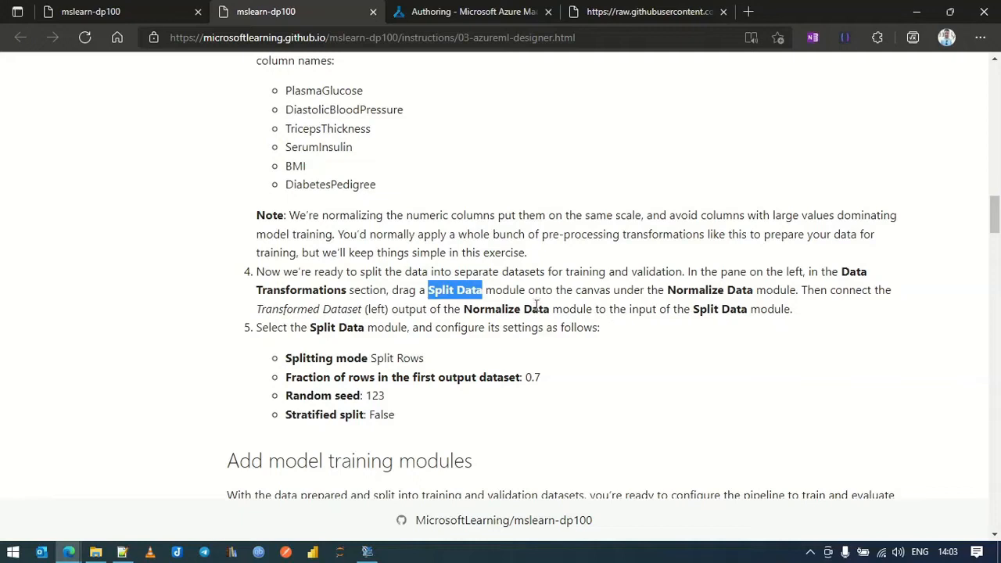
left_click_drag(464, 309, 593, 309)
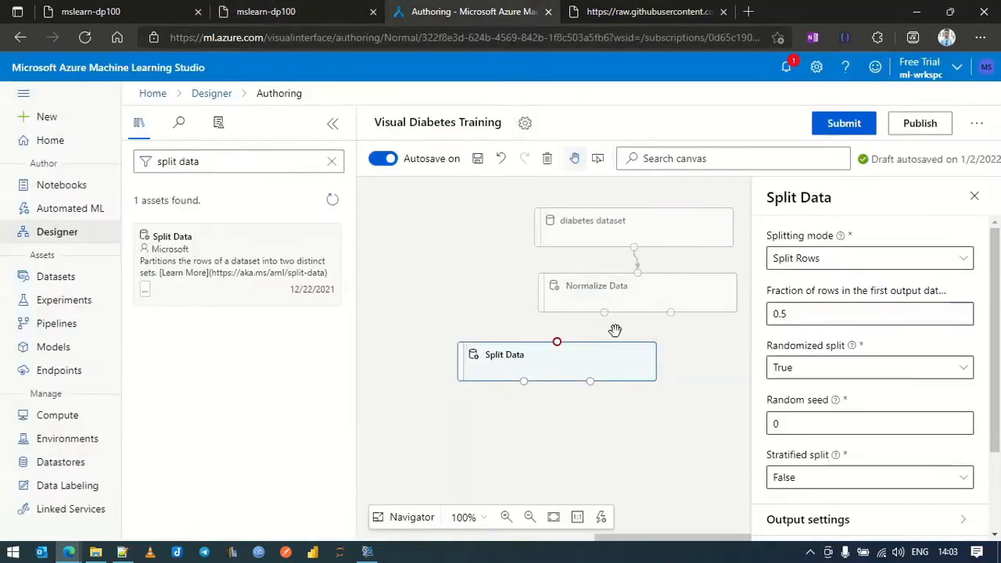
left_click_drag(604, 313, 558, 345)
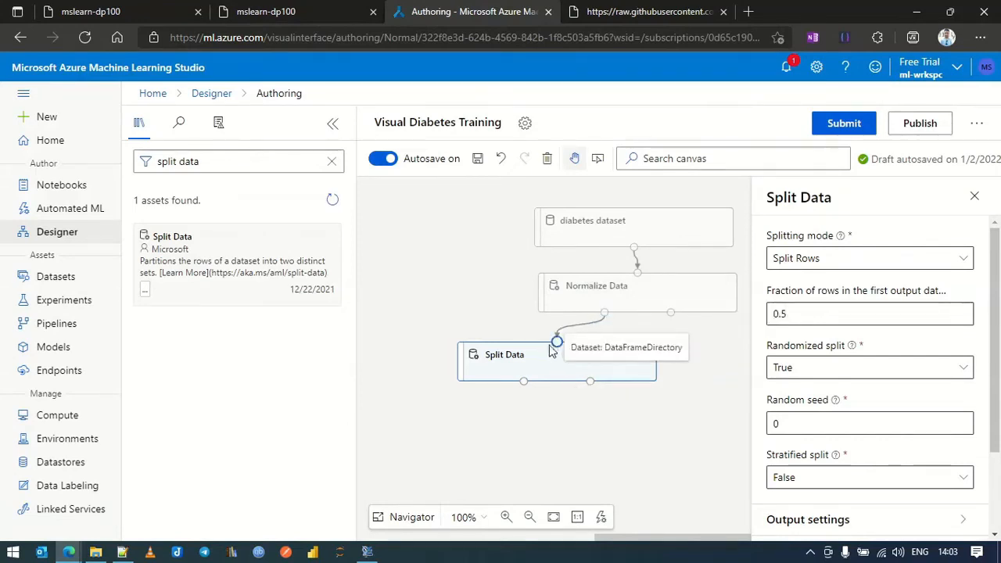
Check the lab's Split Data settings and set the fraction of rows in the first output dataset to 0.7
left_click(318, 8)
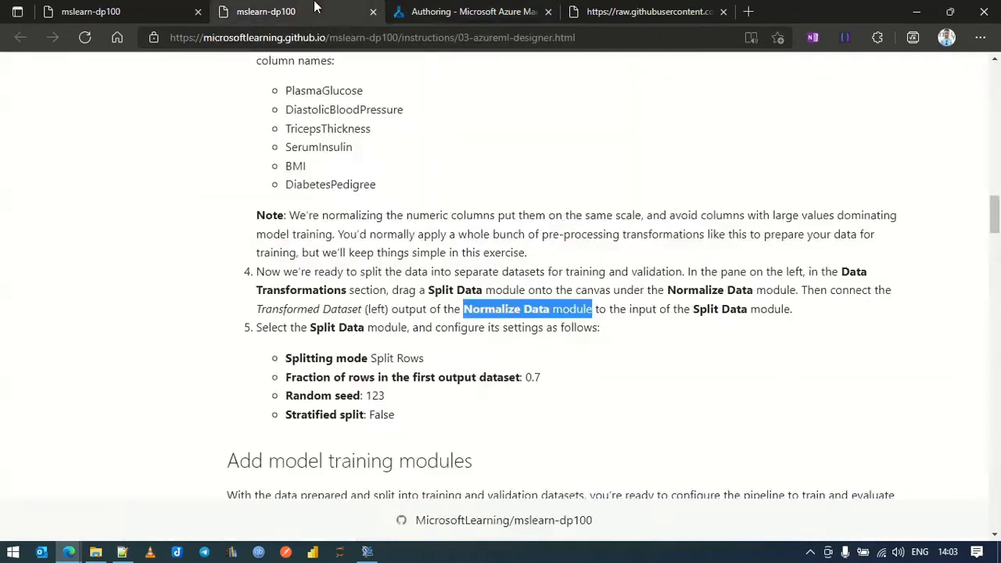
scroll(692, 352, "down", 2)
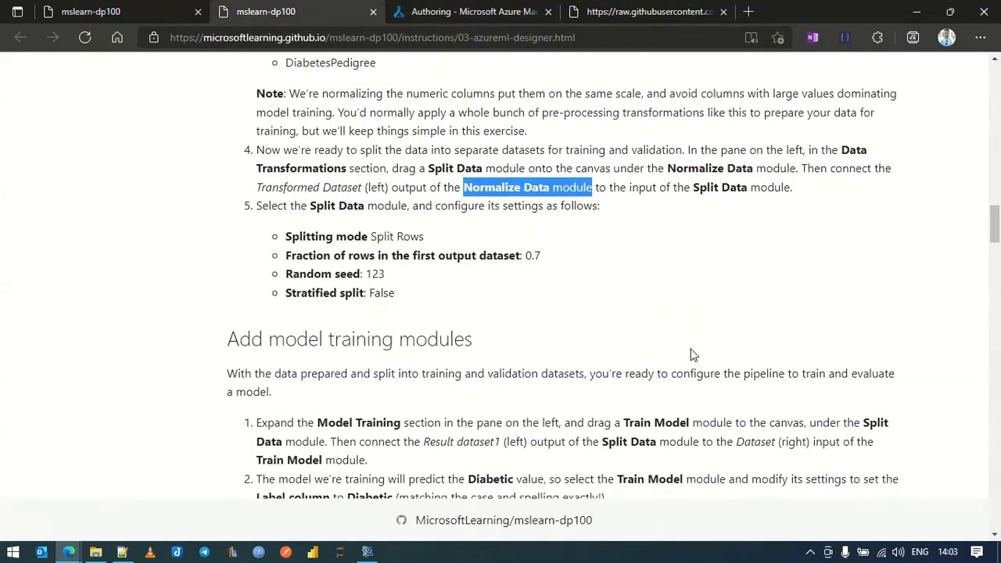
scroll(691, 356, "down", 2)
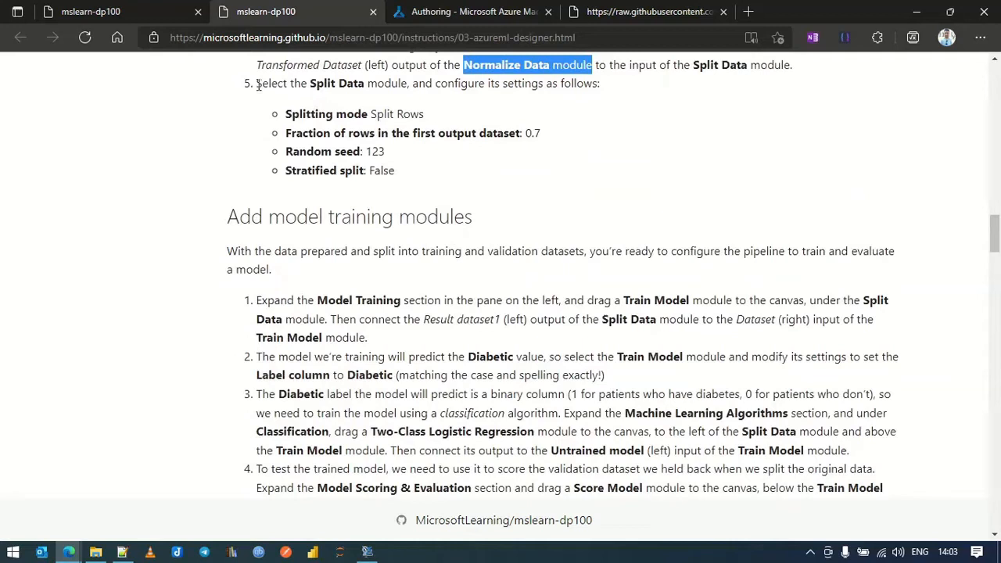
left_click_drag(285, 117, 399, 177)
left_click(444, 163)
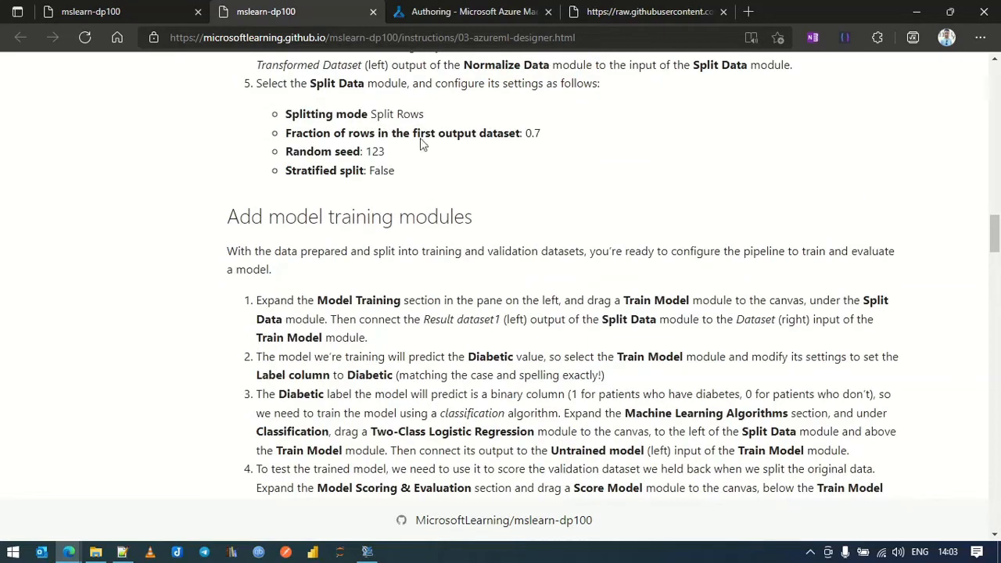
left_click(431, 8)
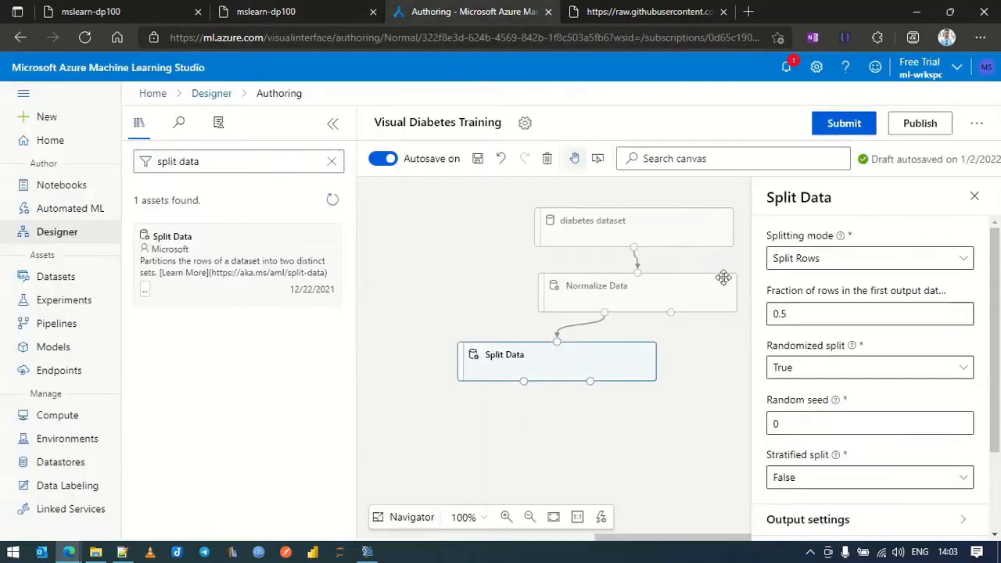
left_click(247, 7)
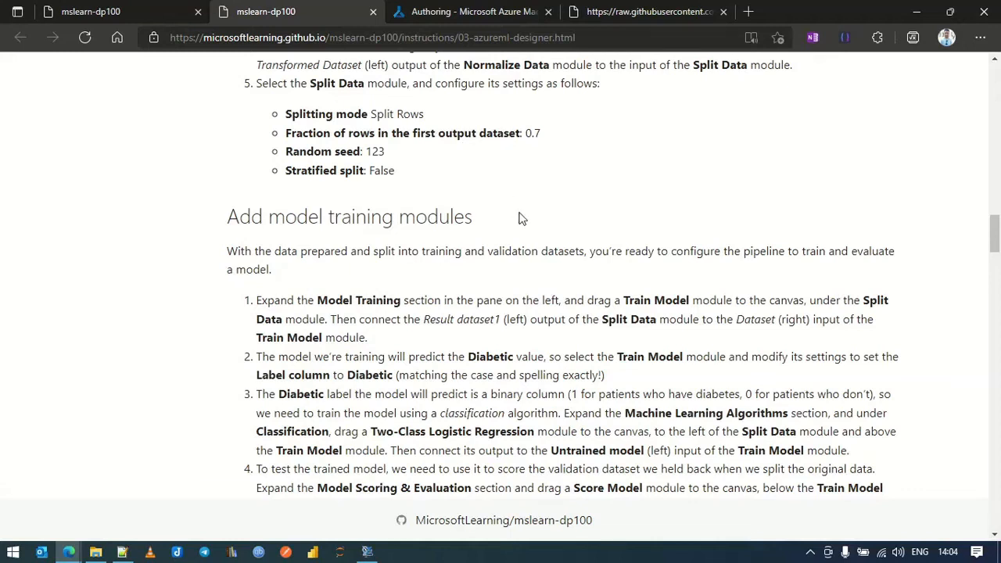
scroll(532, 258, "up", 2)
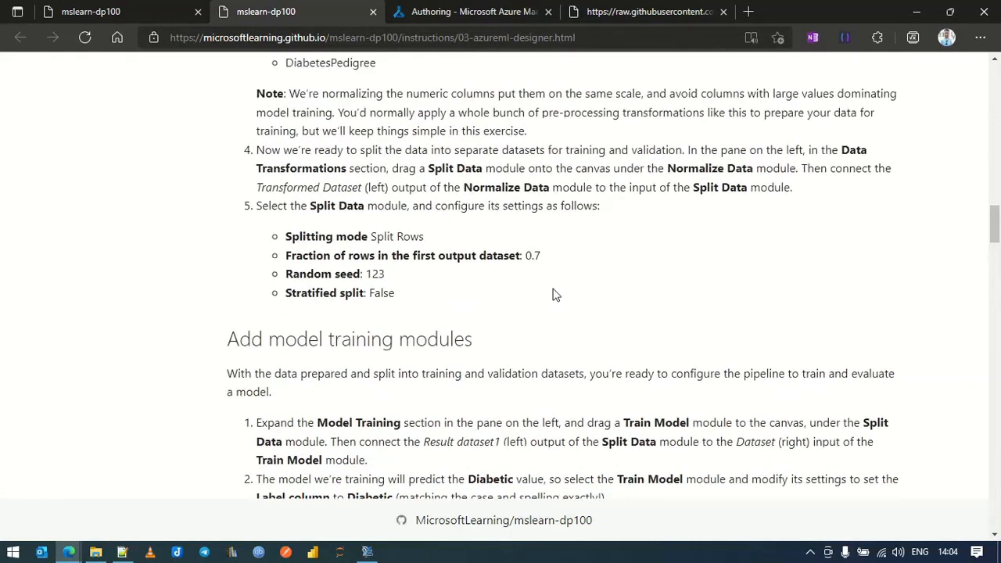
key("alt+Tab")
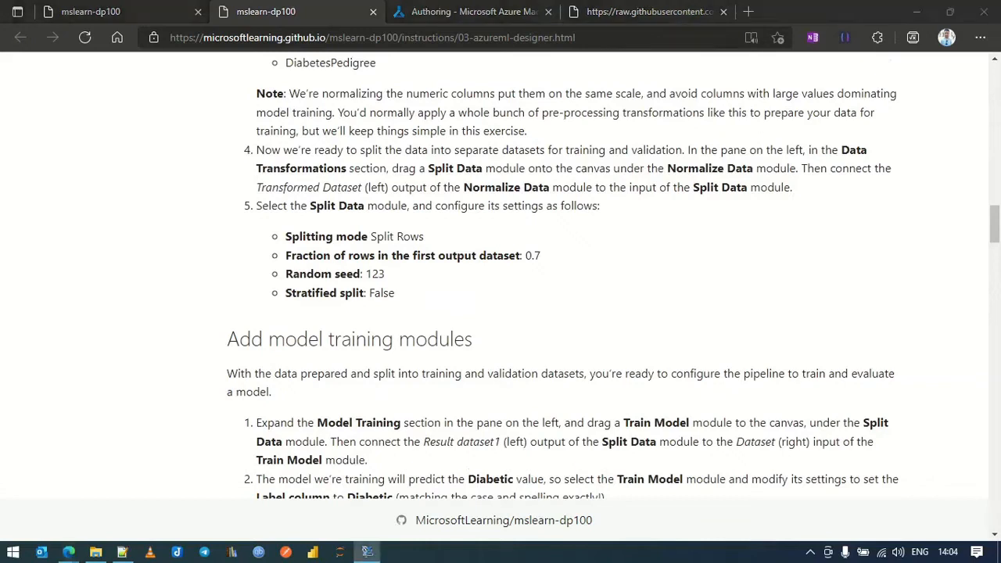
left_click(470, 12)
left_click(798, 317)
type(".7")
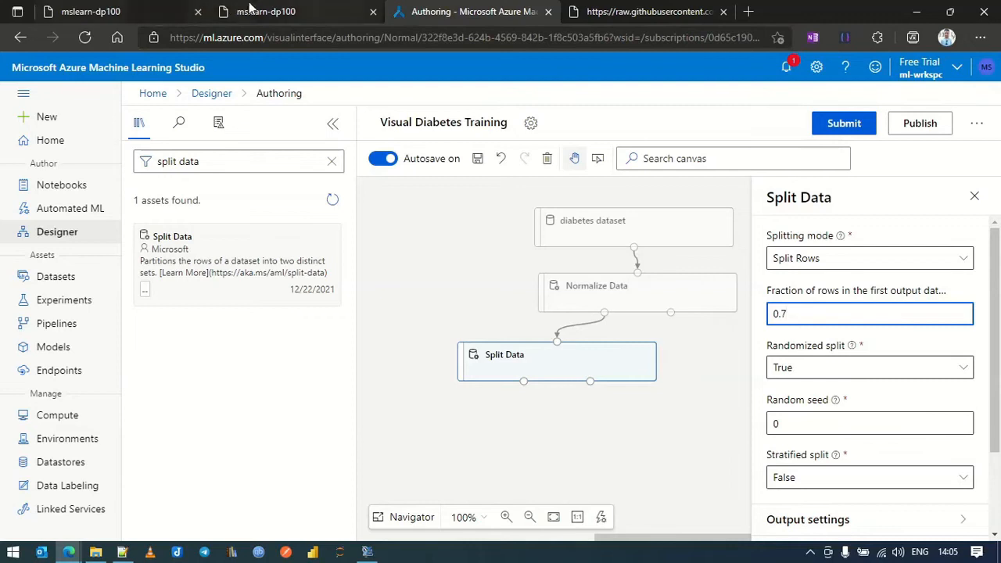
Recheck the lab's random seed and stratified split values, and set Split Data's random seed to 123
left_click(285, 11)
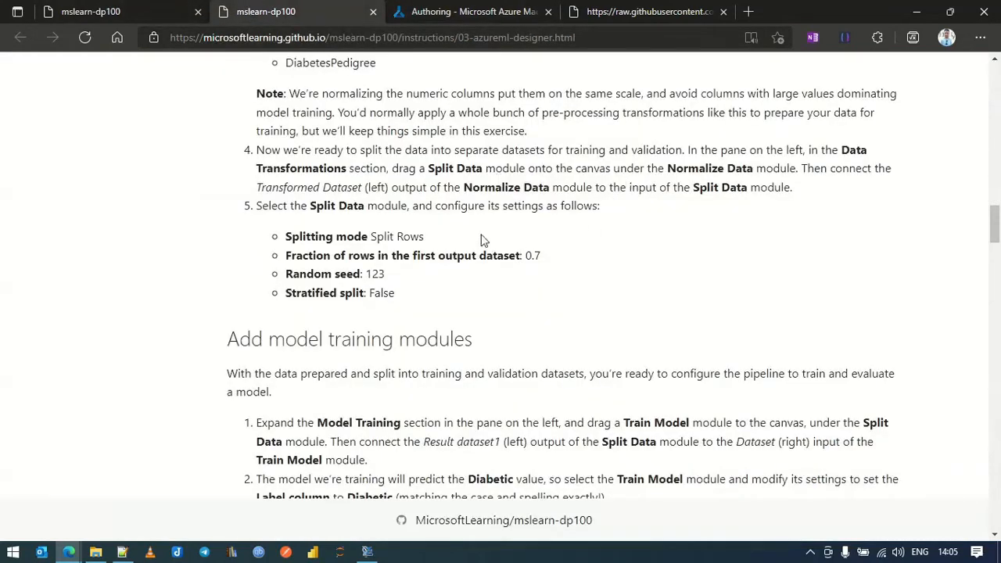
double_click(350, 278)
left_click_drag(387, 282, 366, 277)
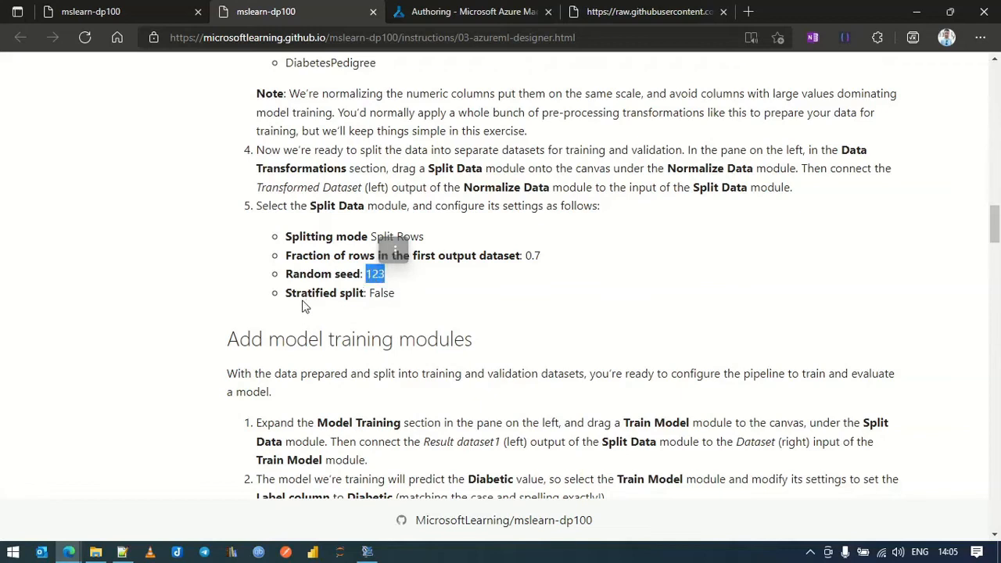
left_click_drag(395, 294, 369, 294)
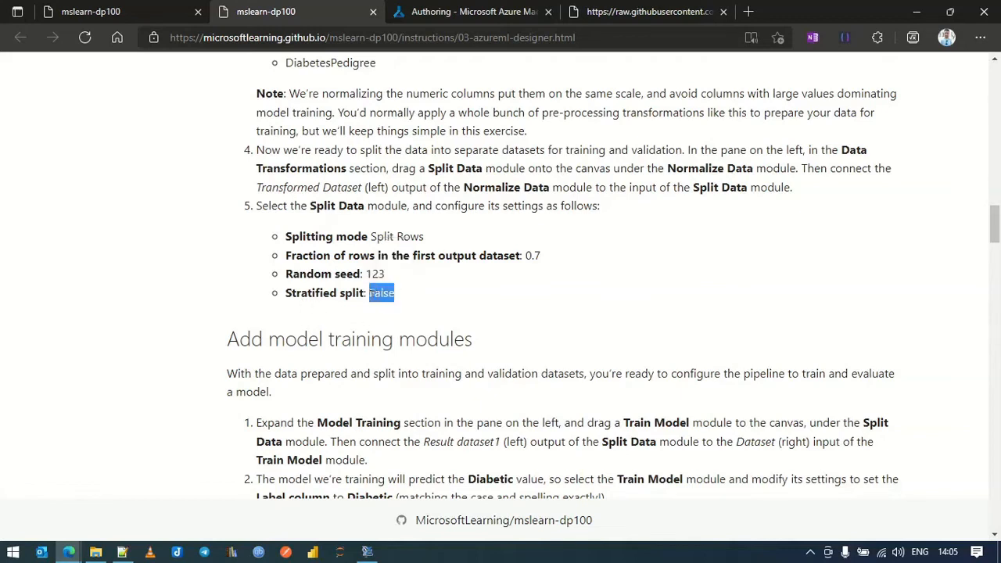
left_click(444, 11)
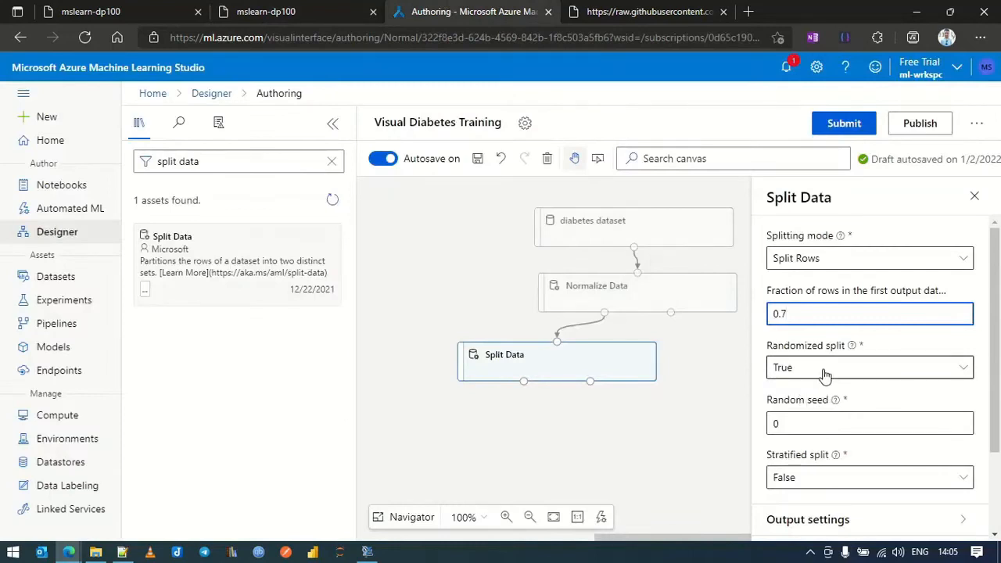
left_click_drag(811, 423, 733, 423)
type("123")
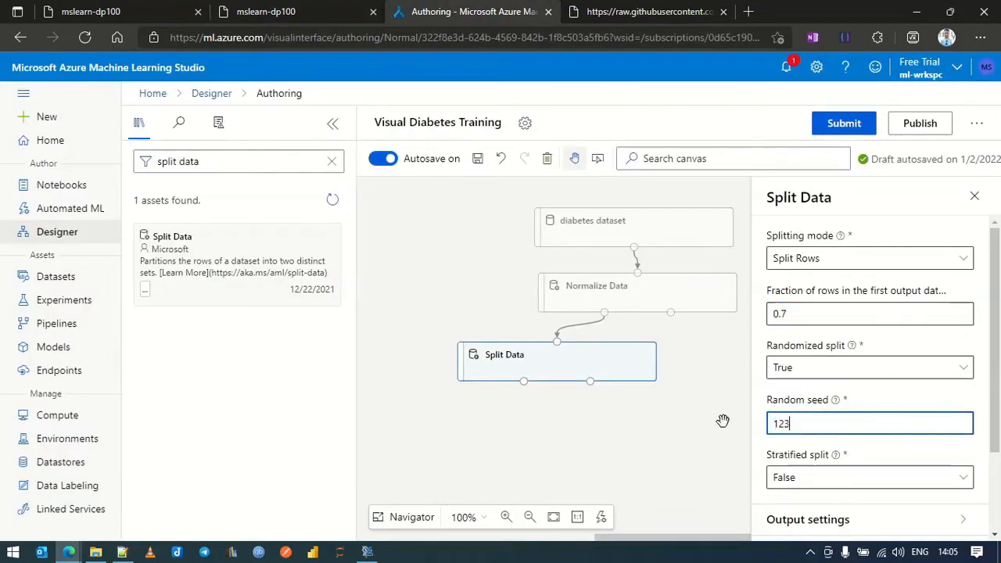
scroll(827, 492, "down", 2)
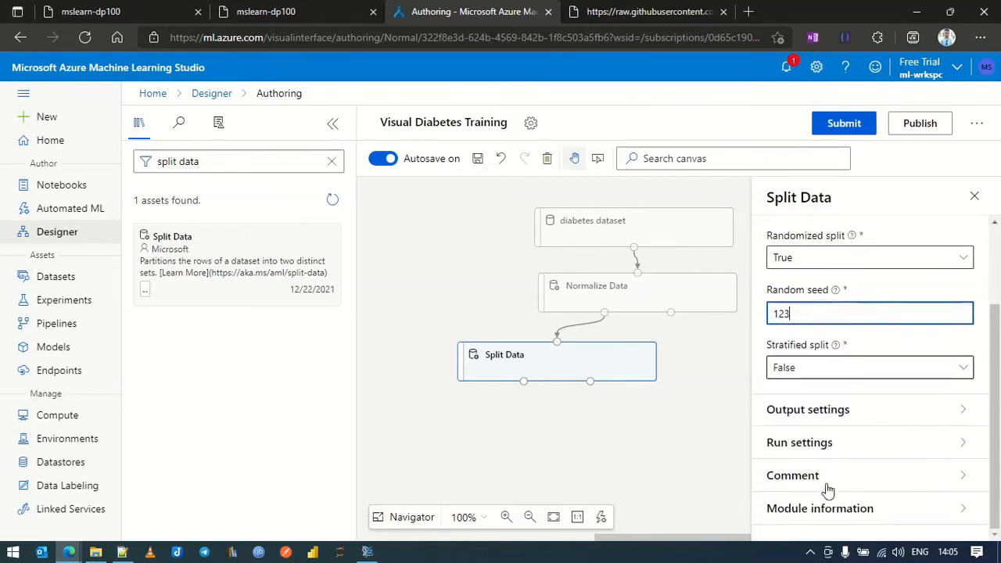
Read the lab's Add model training modules section on the Train Model, classification, scoring and evaluation modules
left_click(267, 10)
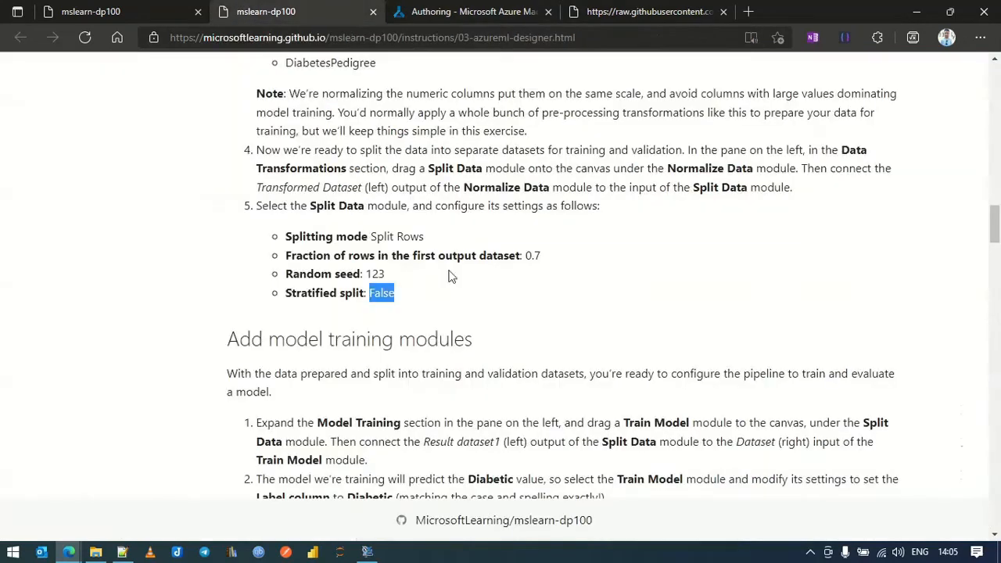
scroll(438, 313, "down", 2)
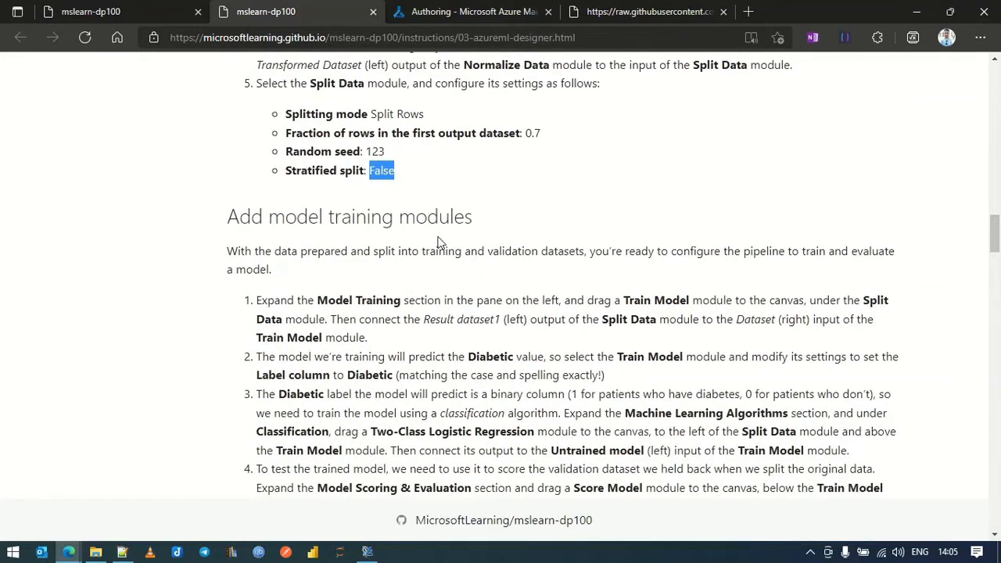
scroll(440, 237, "down", 2)
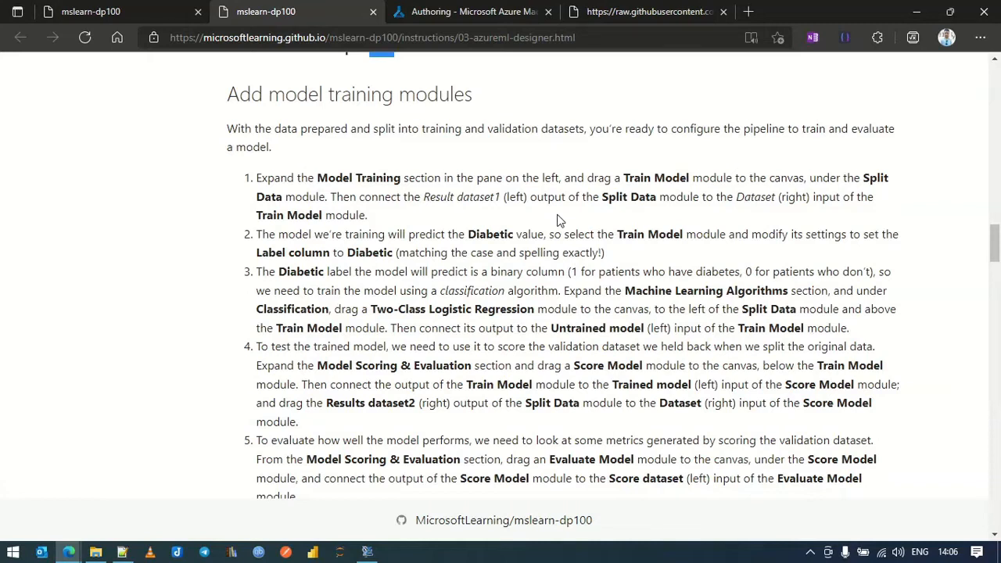
Read the lab's explanation of the binary Diabetic label and the Two-Class Logistic Regression module it calls for
left_click_drag(572, 274, 874, 275)
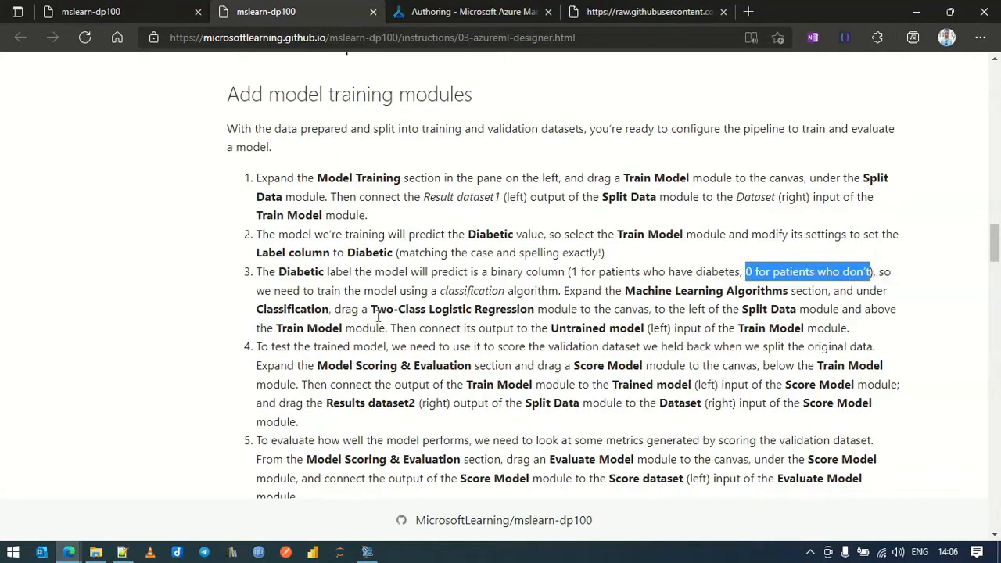
left_click_drag(373, 309, 536, 310)
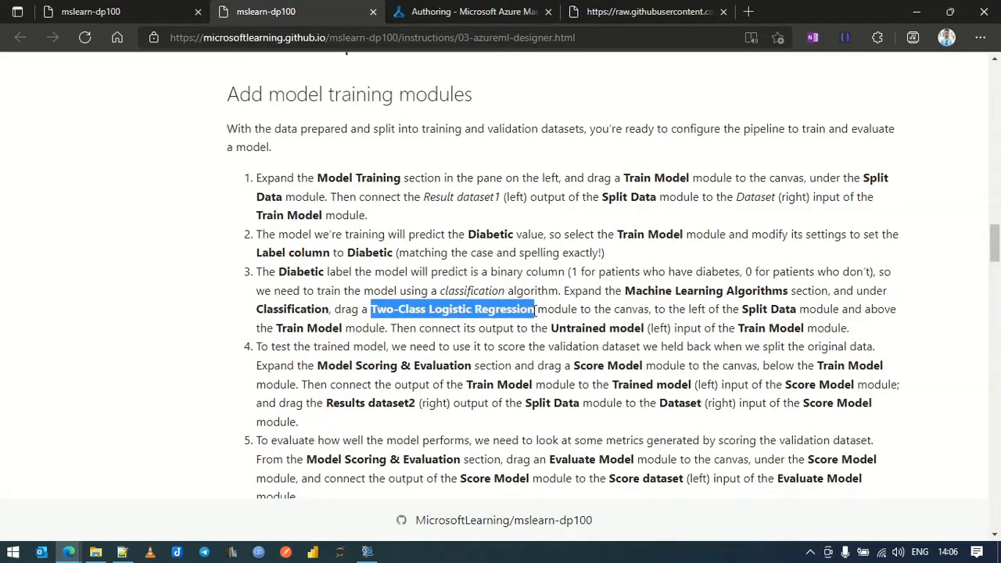
left_click_drag(536, 311, 536, 315)
Switch to the Visual Diabetes Training pipeline, add a Train Model module below Split Data, and return to the lab instructions
key("ctrl+Tab")
left_click(335, 161)
left_click(333, 163)
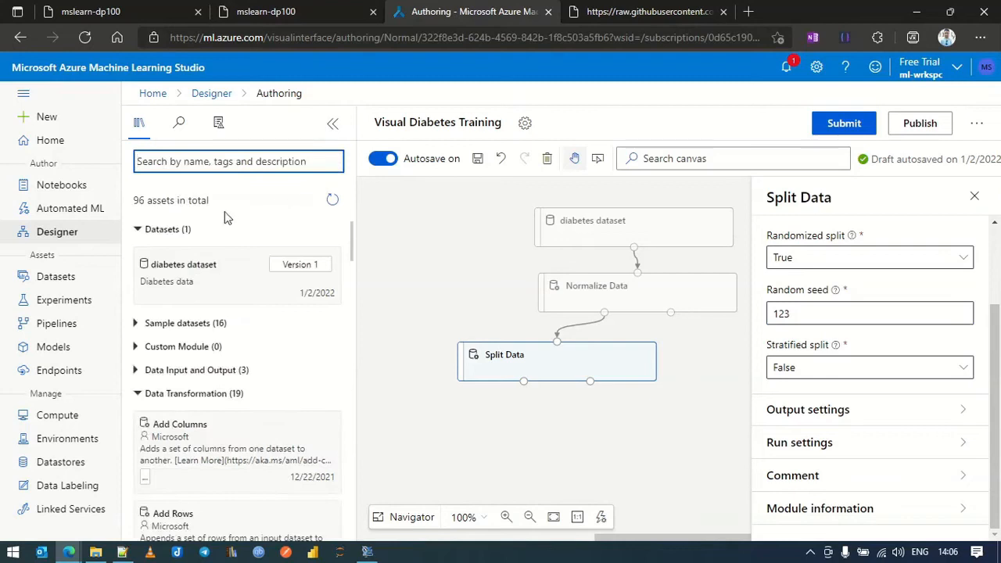
left_click(139, 232)
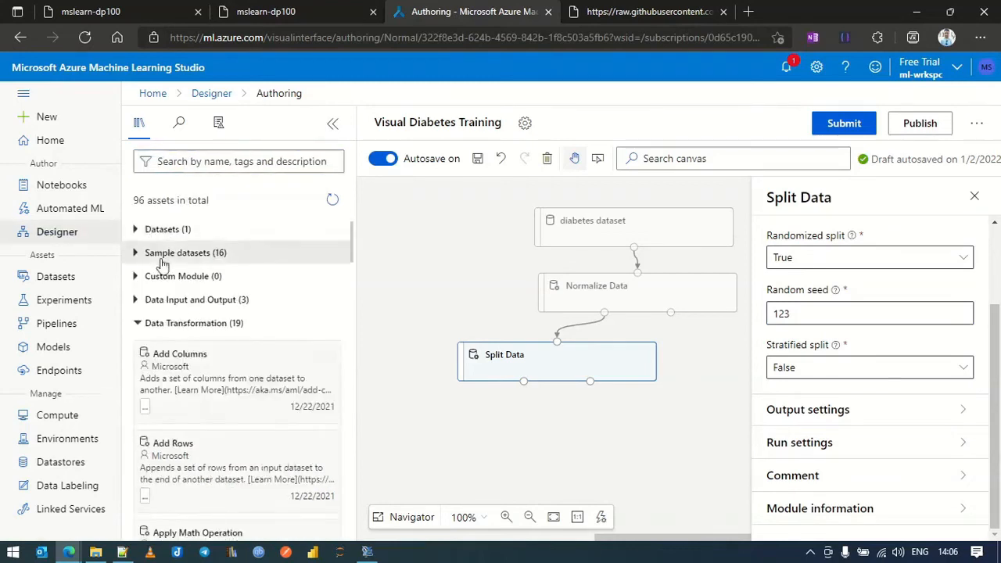
left_click(141, 325)
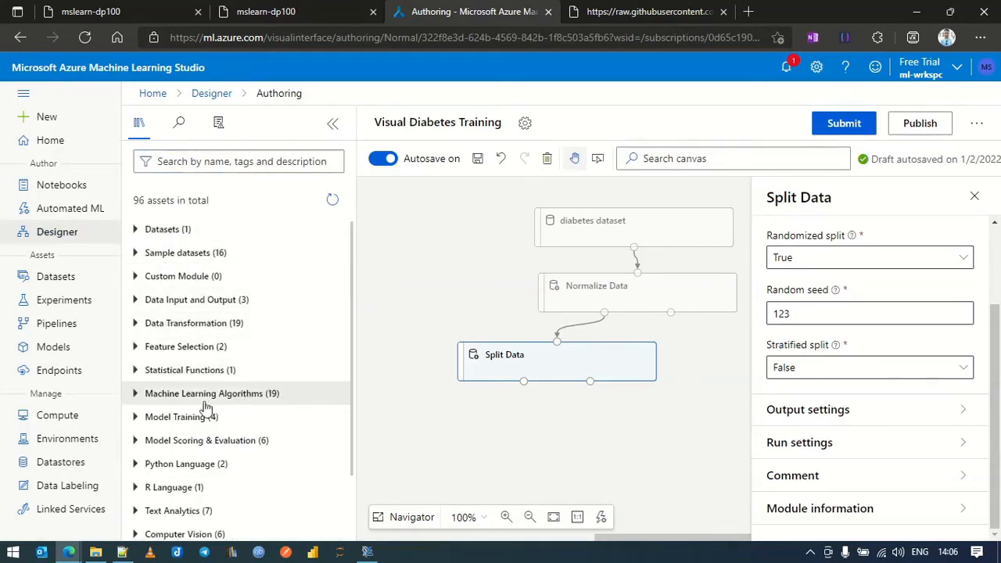
left_click(138, 423)
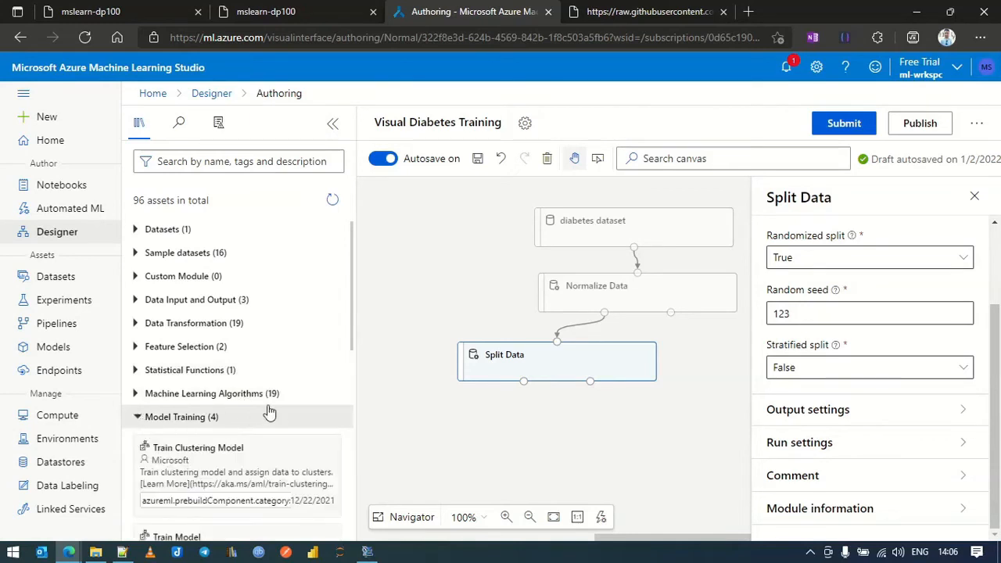
scroll(268, 413, "down", 3)
mouse_move(252, 322)
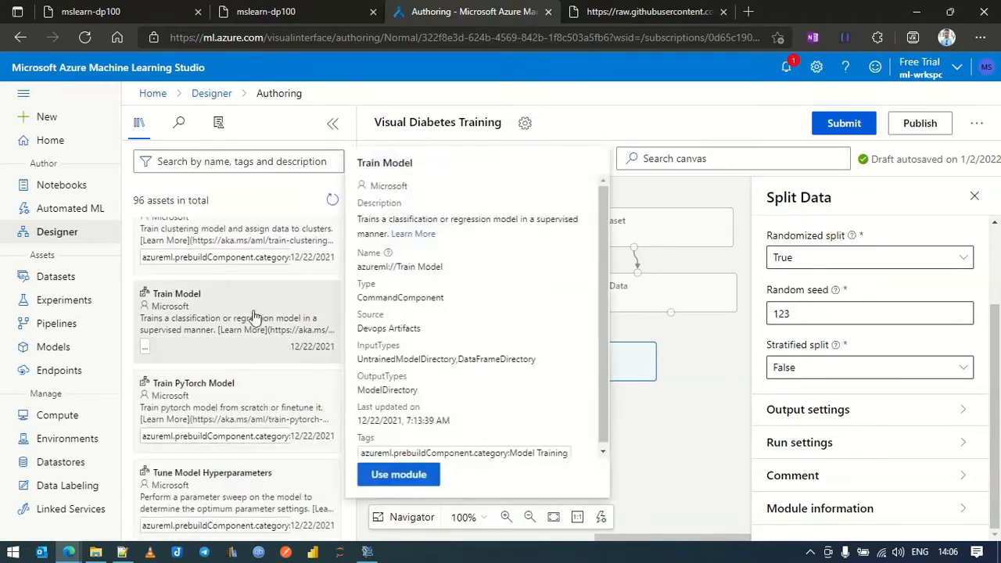
scroll(259, 364, "up", 1)
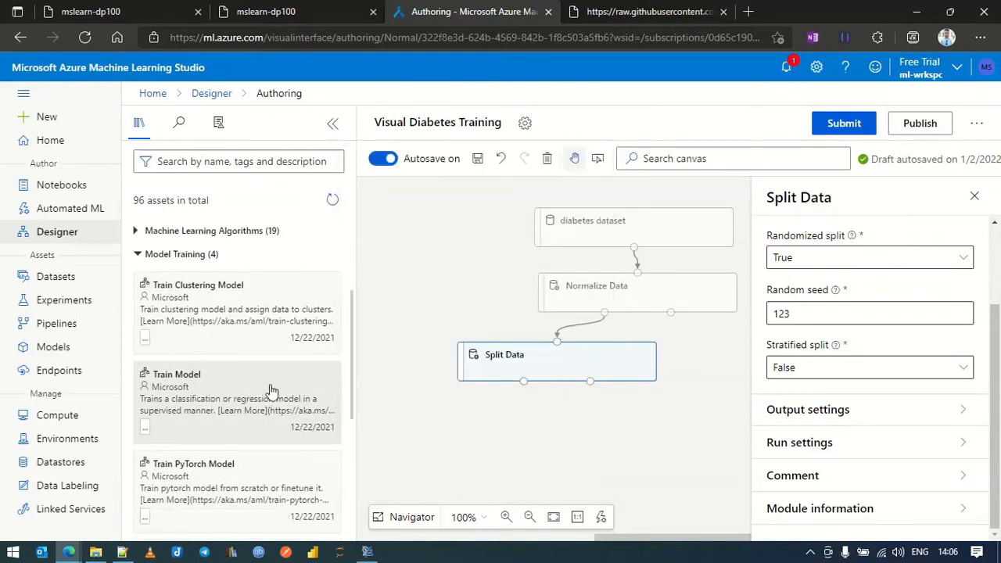
left_click_drag(270, 389, 566, 428)
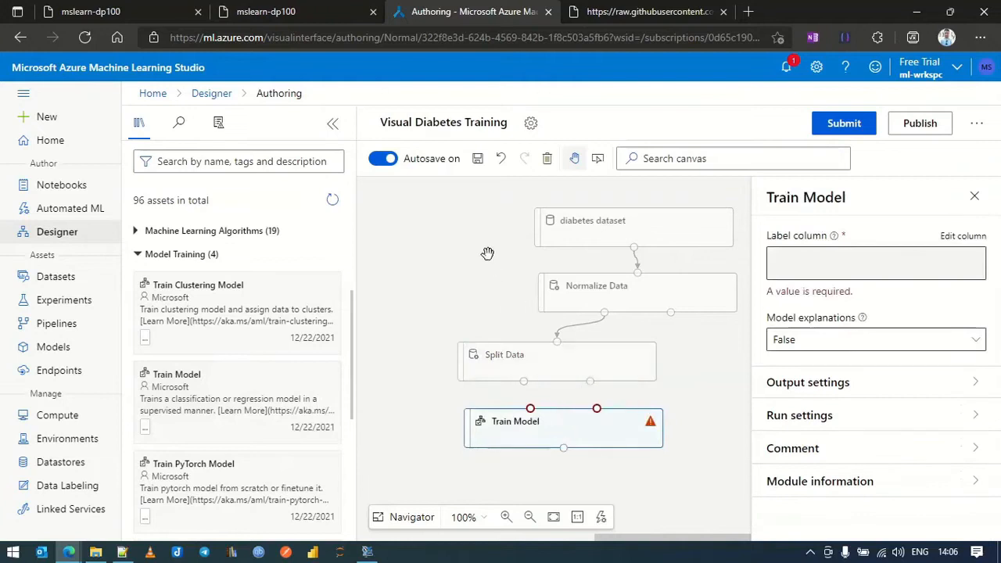
left_click(305, 8)
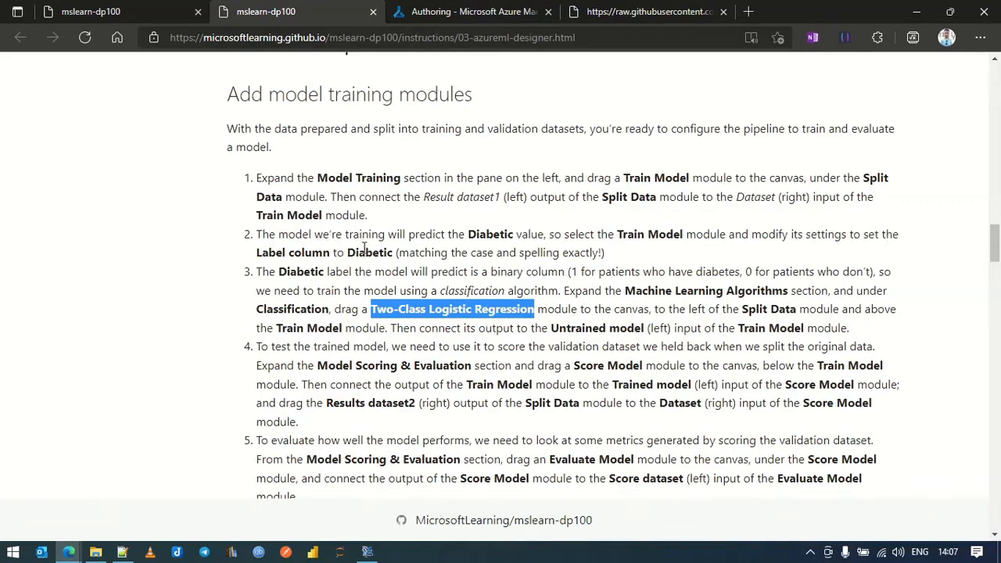
Following the lab instructions, connect Split Data's Result dataset1 output to Train Model's Dataset input and reposition Train Model below Split Data
left_click_drag(347, 252, 397, 257)
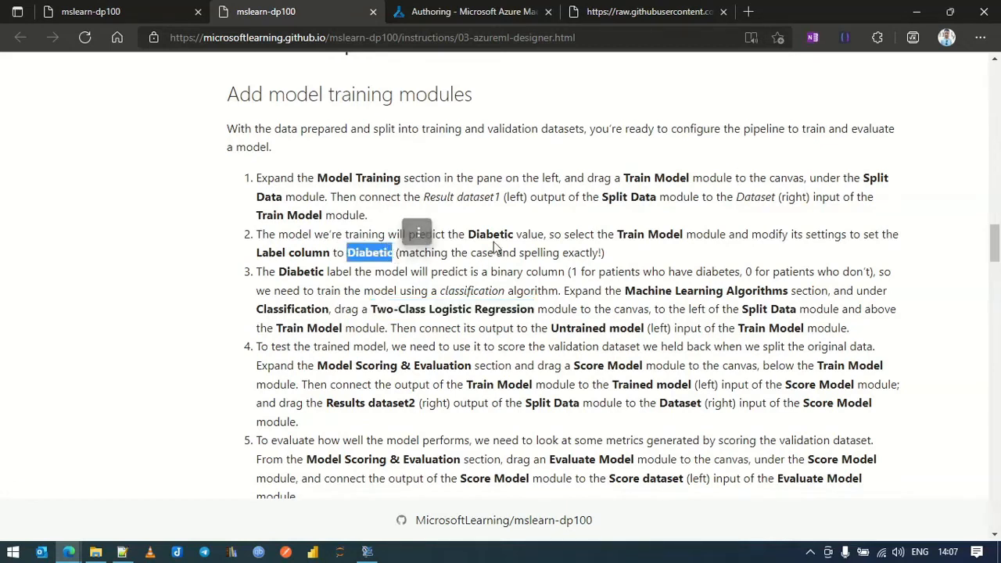
left_click(453, 14)
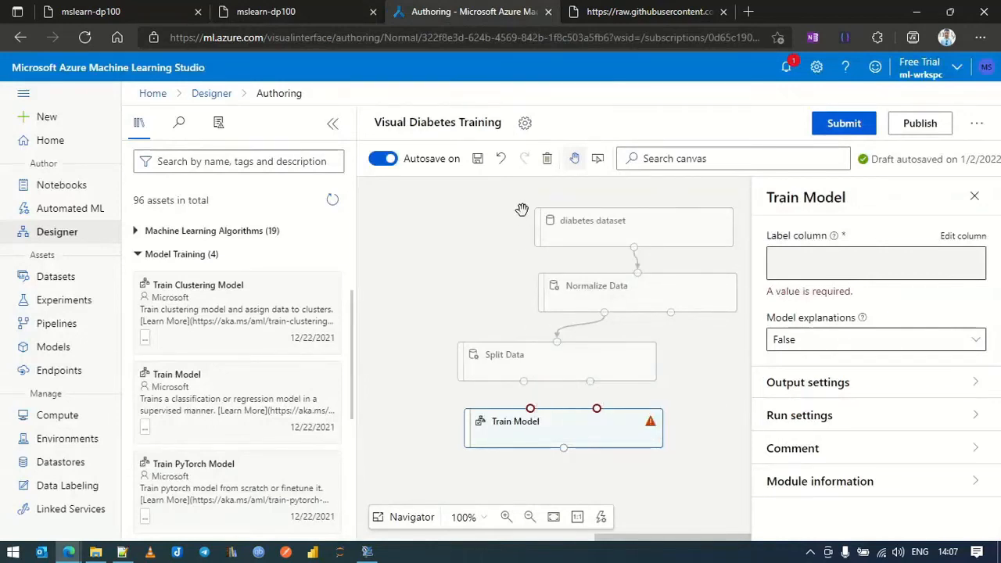
left_click(332, 9)
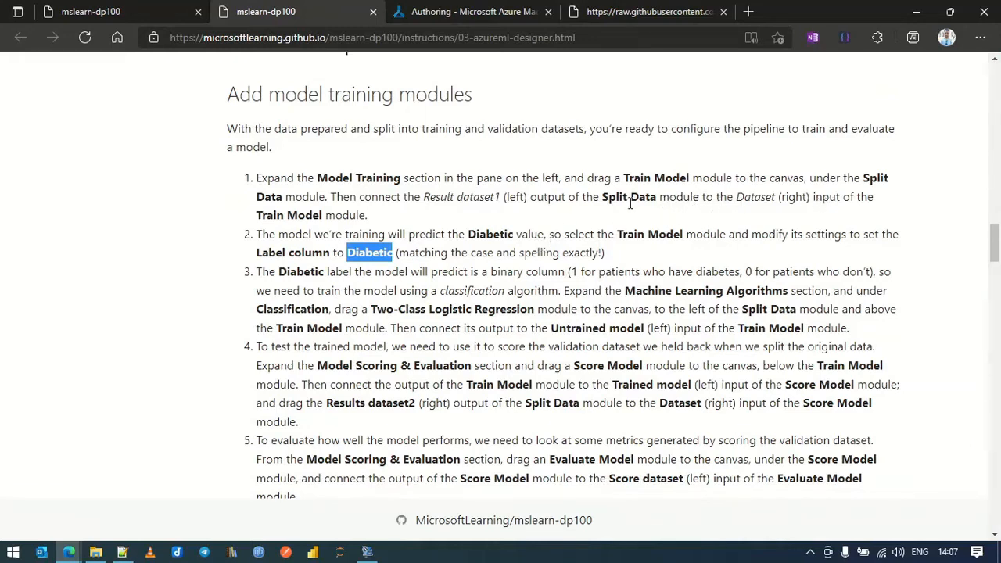
left_click_drag(531, 199, 715, 199)
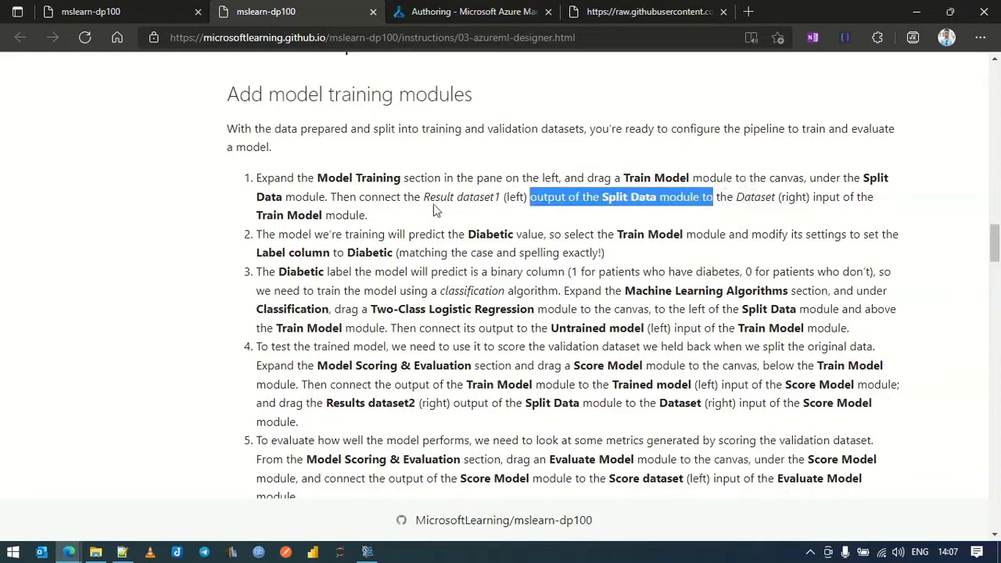
left_click_drag(461, 199, 874, 200)
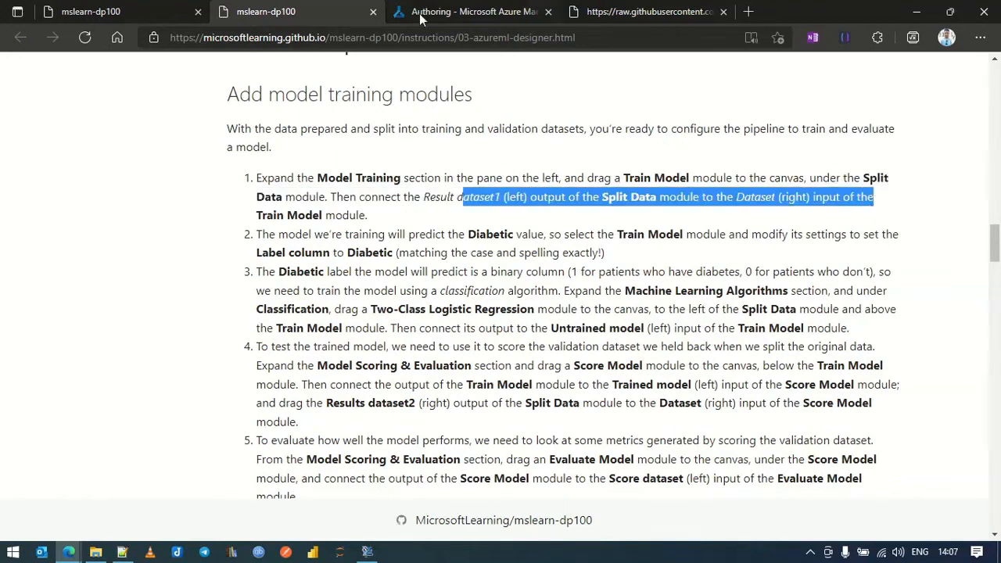
left_click(475, 13)
left_click_drag(523, 382, 597, 409)
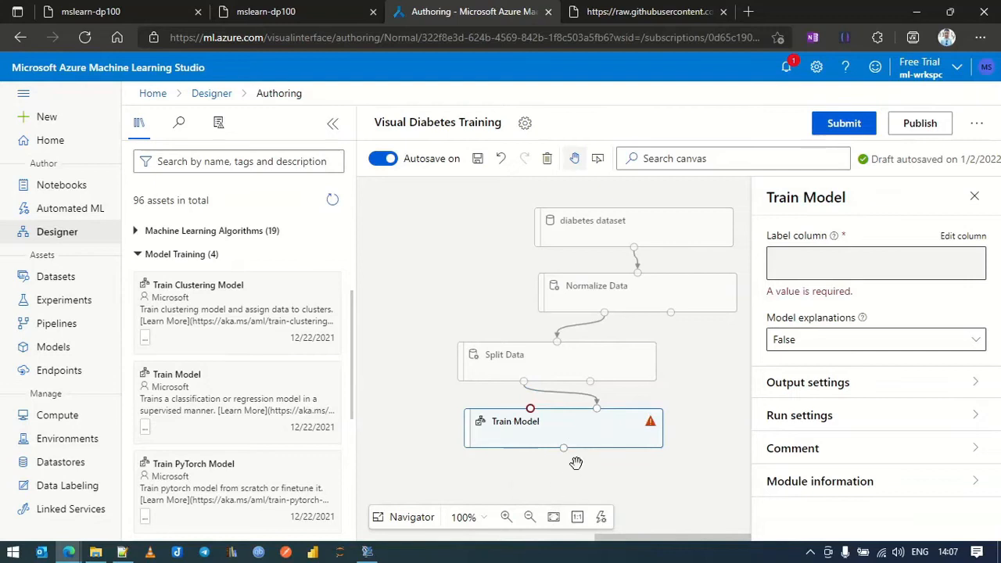
left_click_drag(565, 431, 671, 436)
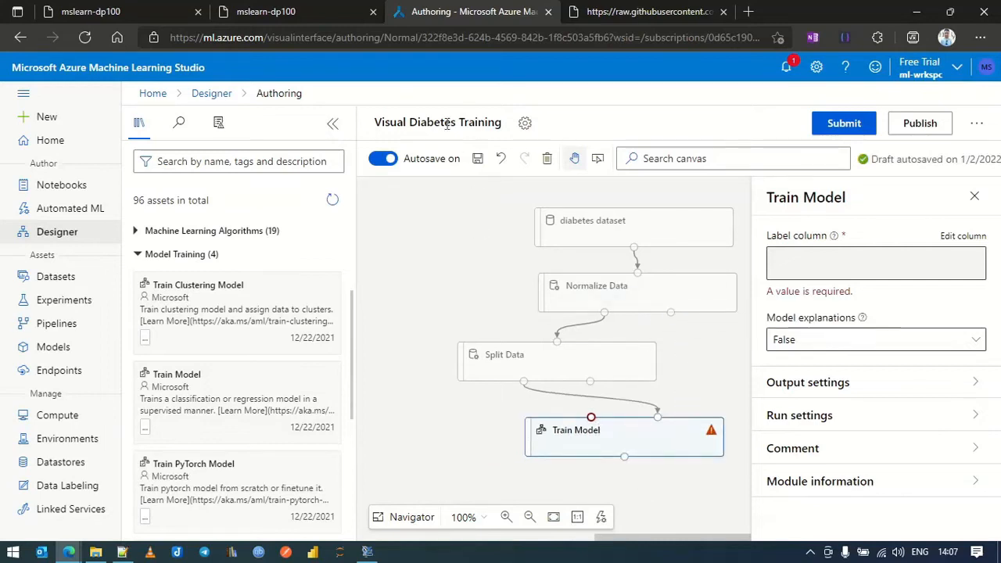
left_click(332, 14)
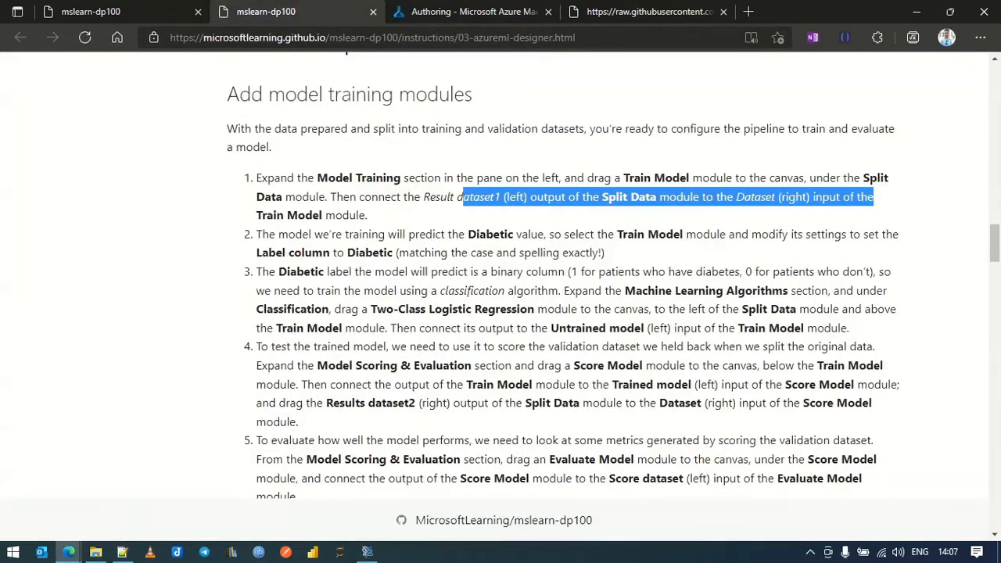
left_click(470, 12)
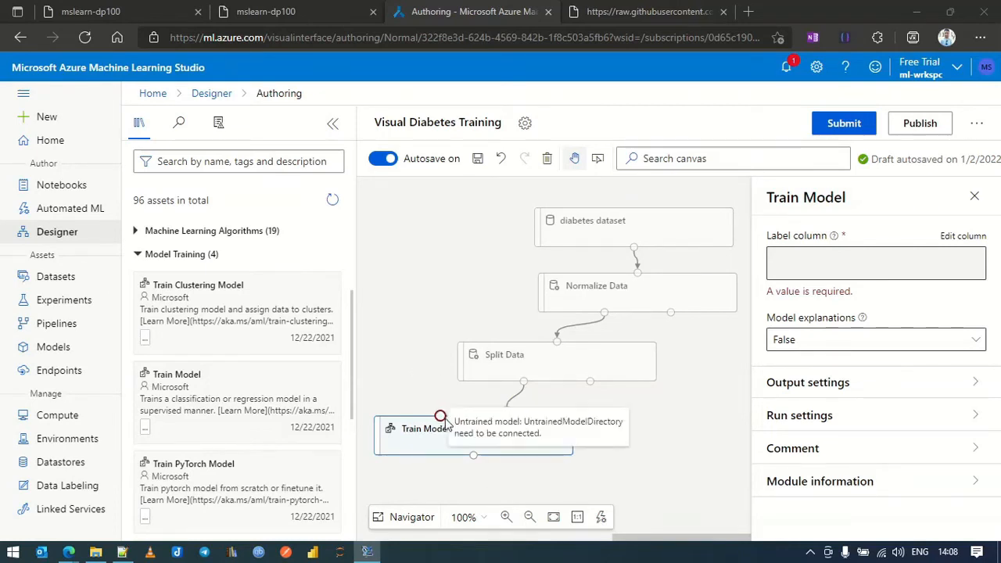
Search the asset library for "two class" and clear the search
left_click(287, 161)
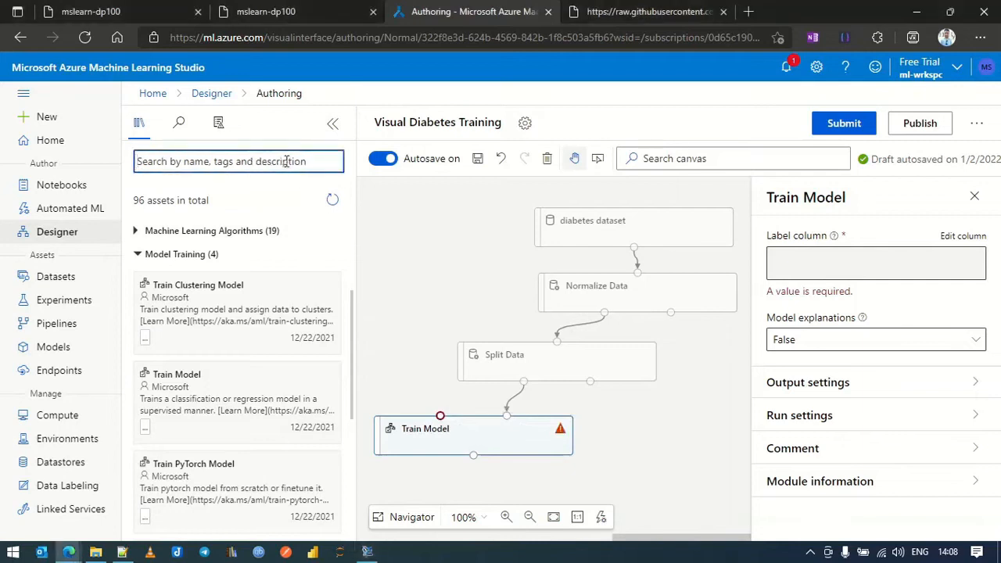
type("t")
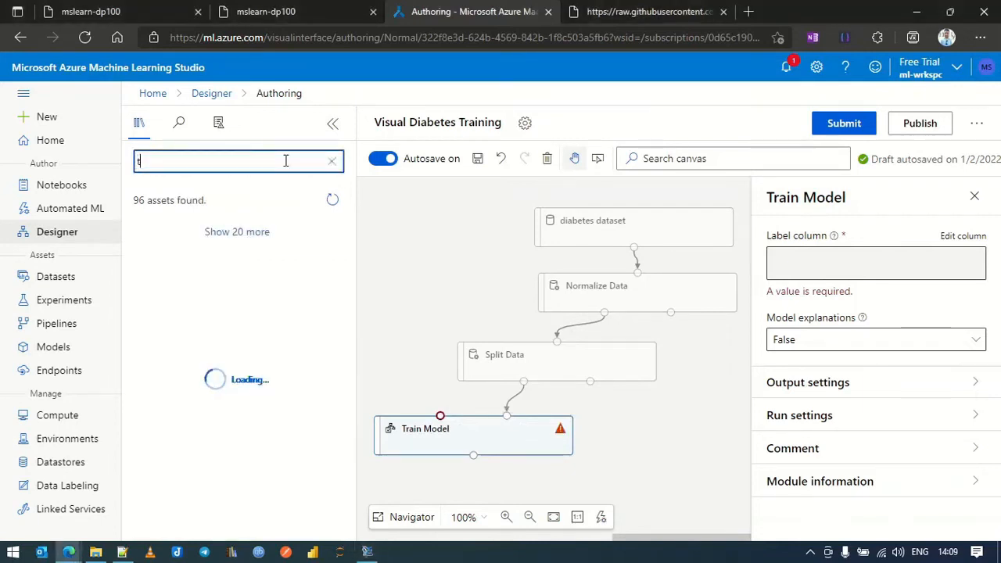
type("wo class")
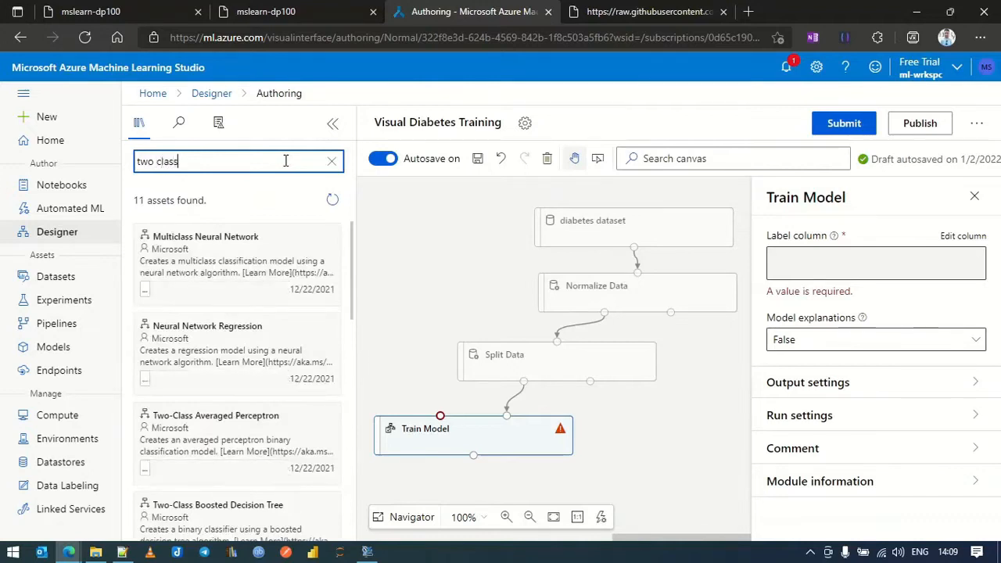
key("BackSpace")
key("BackSpace")
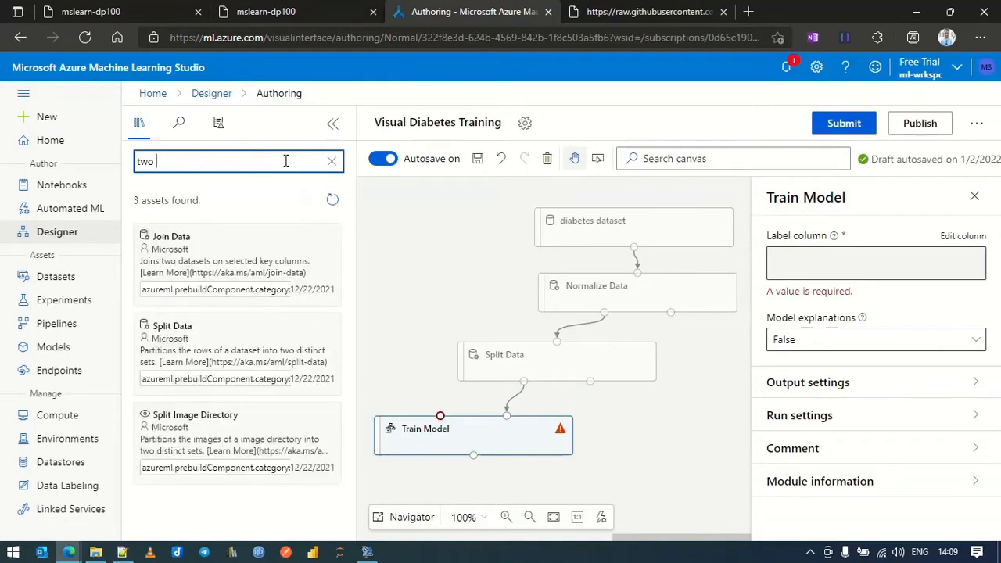
key("BackSpace")
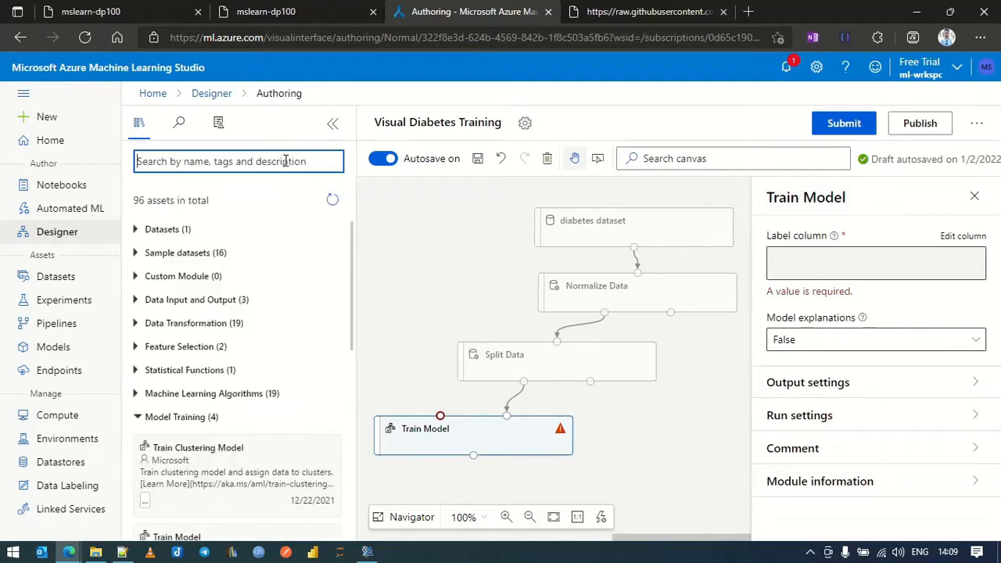
Search the assets for "regression", add Two-Class Logistic Regression beside Split Data and connect its output to Train Model's Untrained model input
type("regression")
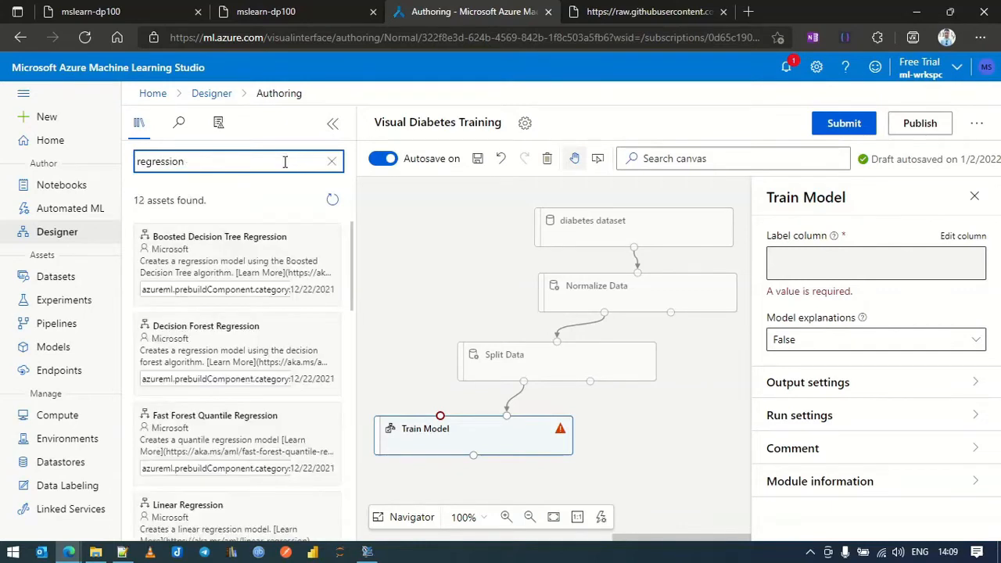
mouse_move(283, 382)
scroll(284, 383, "down", 2)
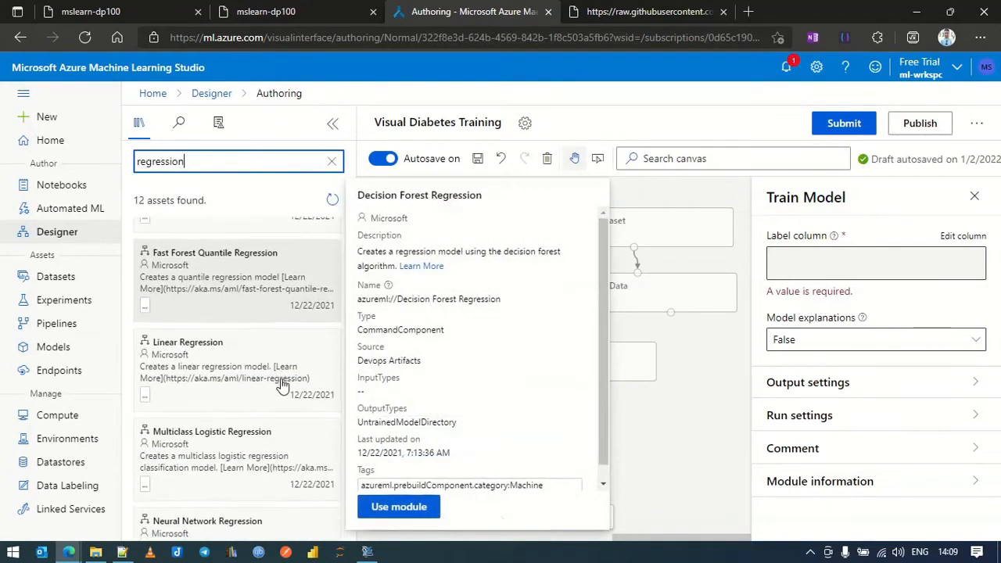
scroll(283, 384, "down", 1)
scroll(283, 384, "down", 4)
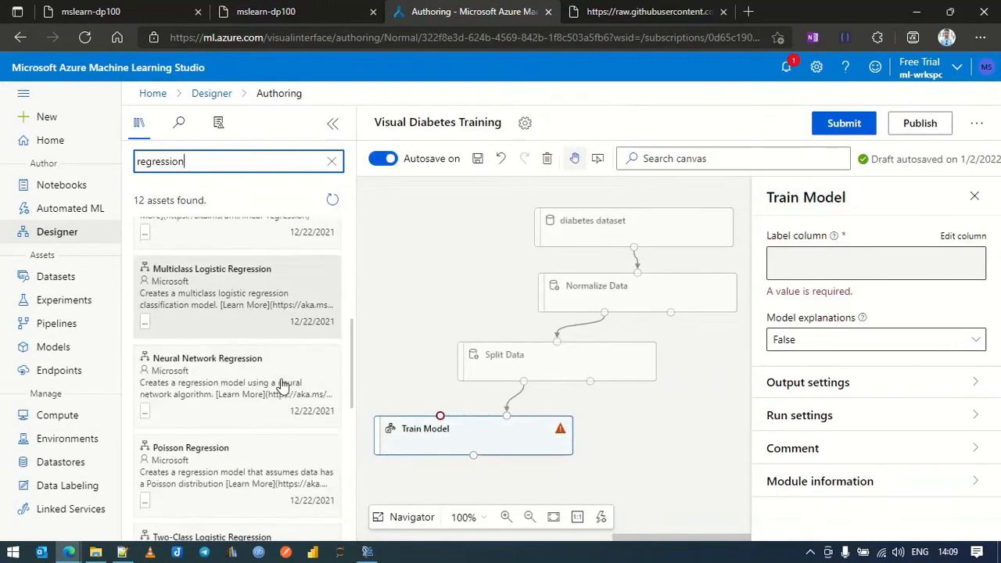
left_click_drag(208, 311, 351, 363)
left_click_drag(685, 542, 638, 546)
left_click_drag(219, 305, 472, 363)
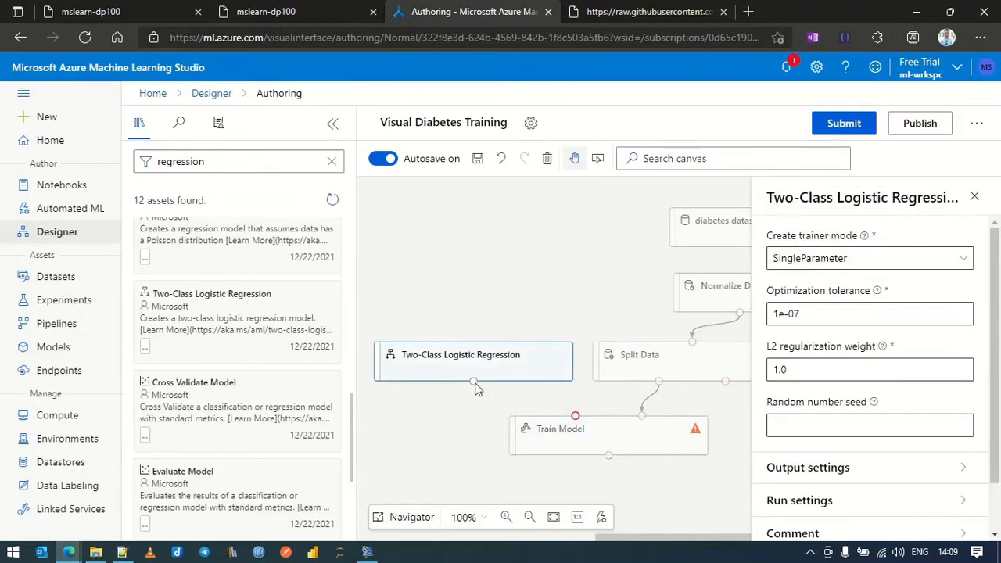
left_click_drag(473, 385, 576, 414)
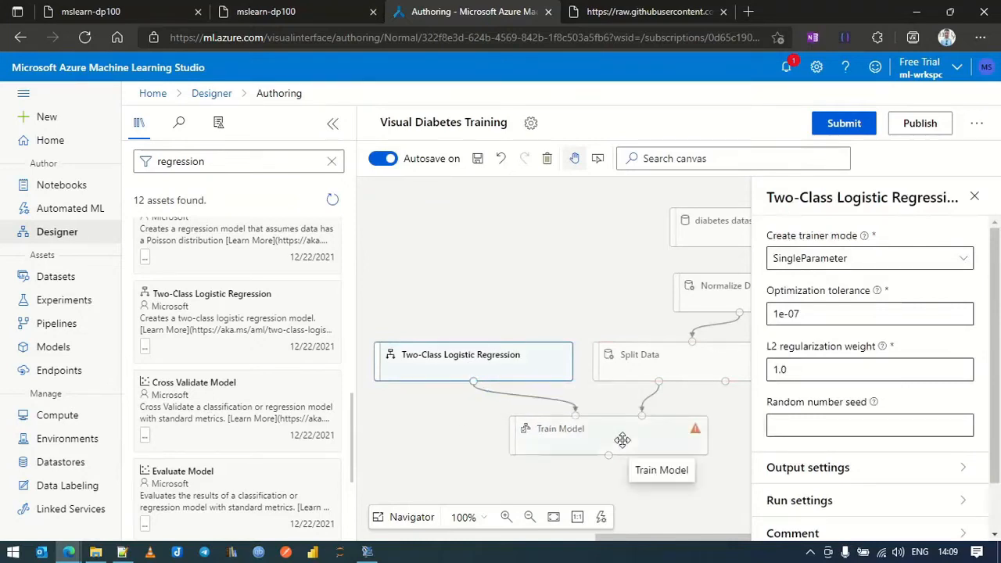
Set the Train Model module's label column to Diabetic by column name and save it
left_click(617, 436)
mouse_move(693, 435)
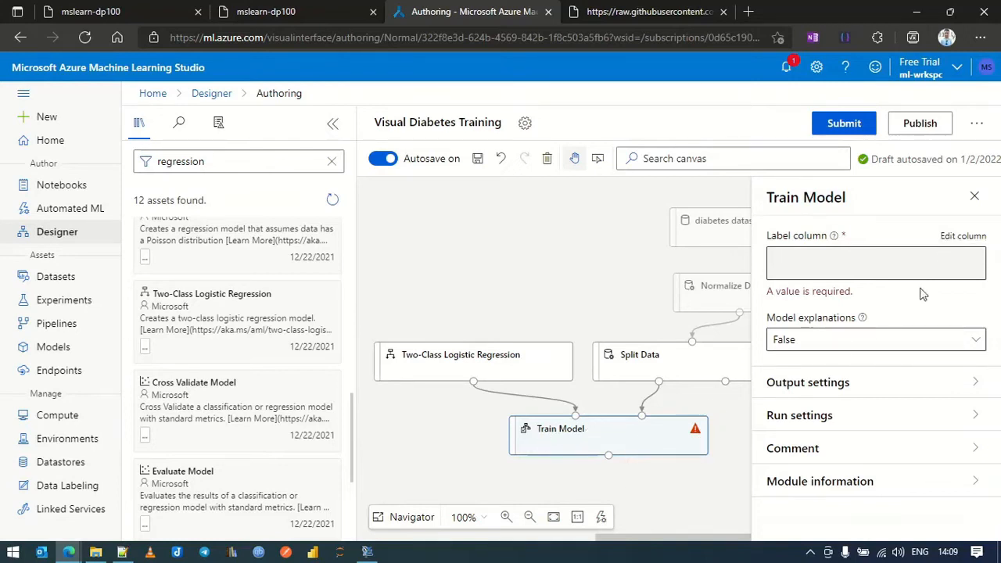
left_click(957, 238)
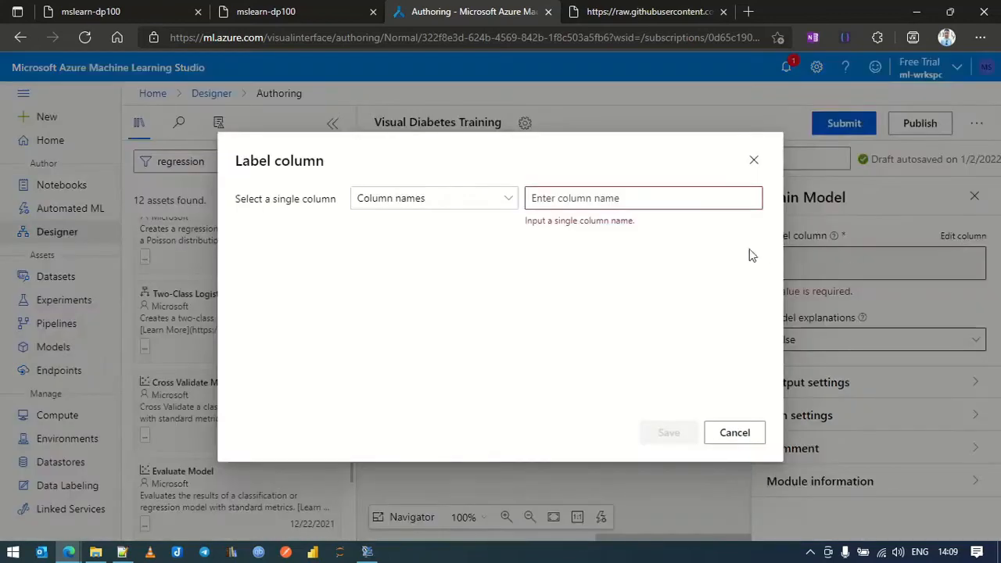
left_click(576, 200)
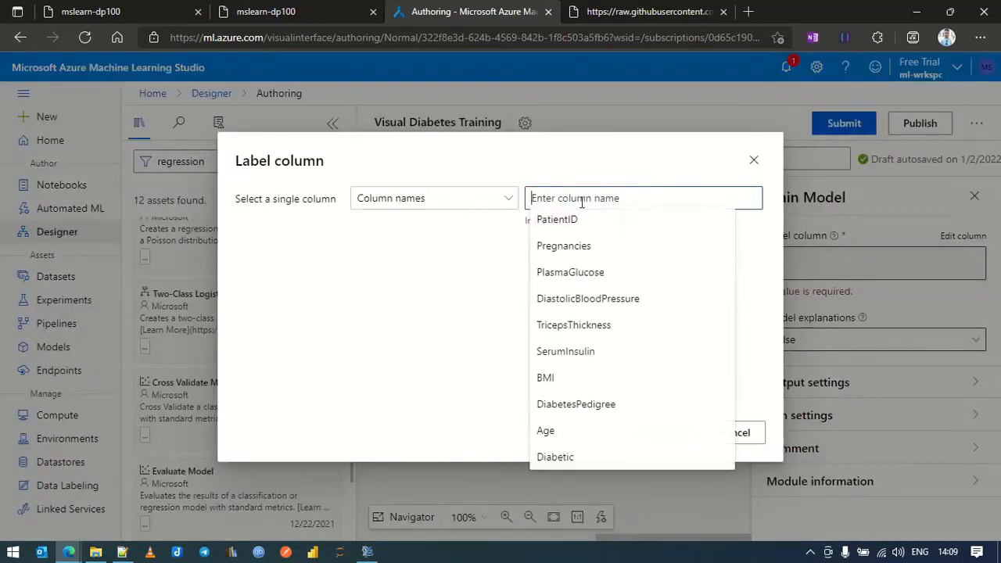
left_click(593, 459)
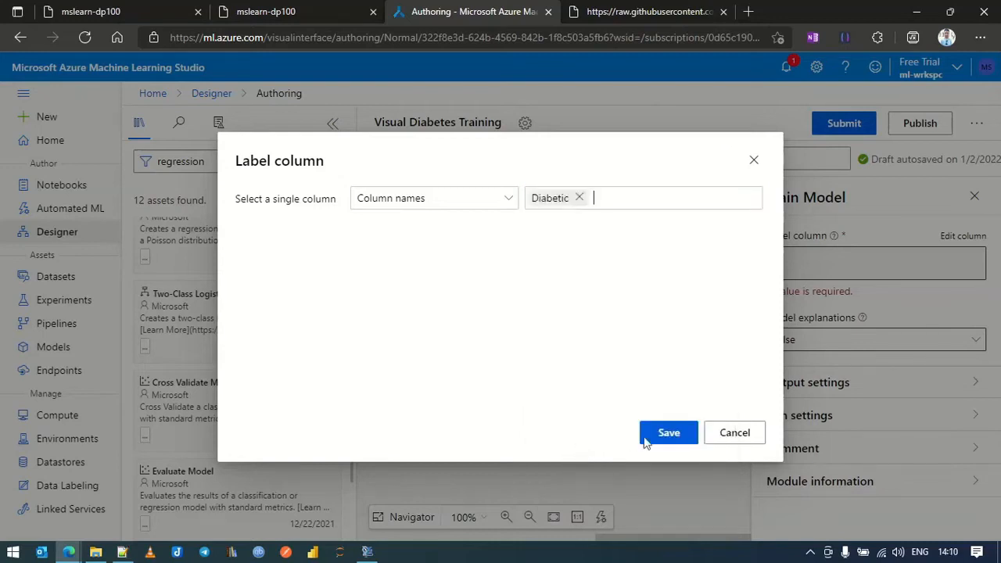
left_click(671, 435)
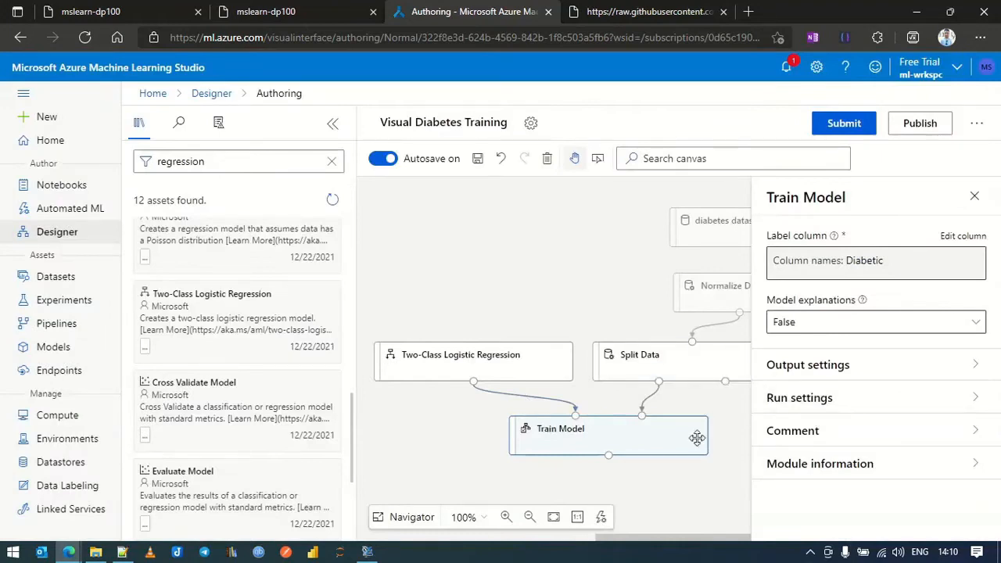
Close the Train Model settings and clear the asset library's regression filter
left_click(601, 520)
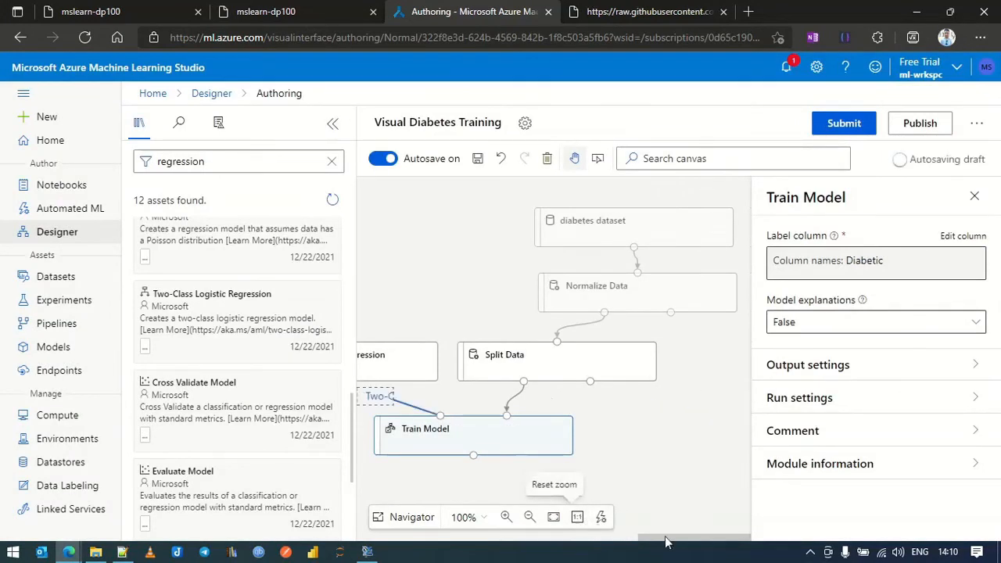
left_click_drag(648, 542, 631, 542)
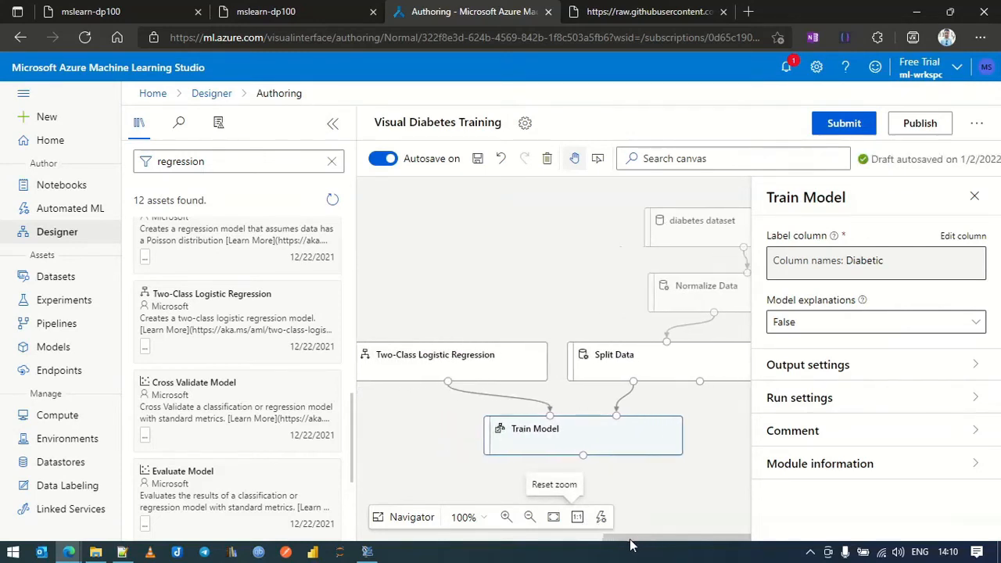
left_click(977, 197)
left_click_drag(693, 545, 682, 545)
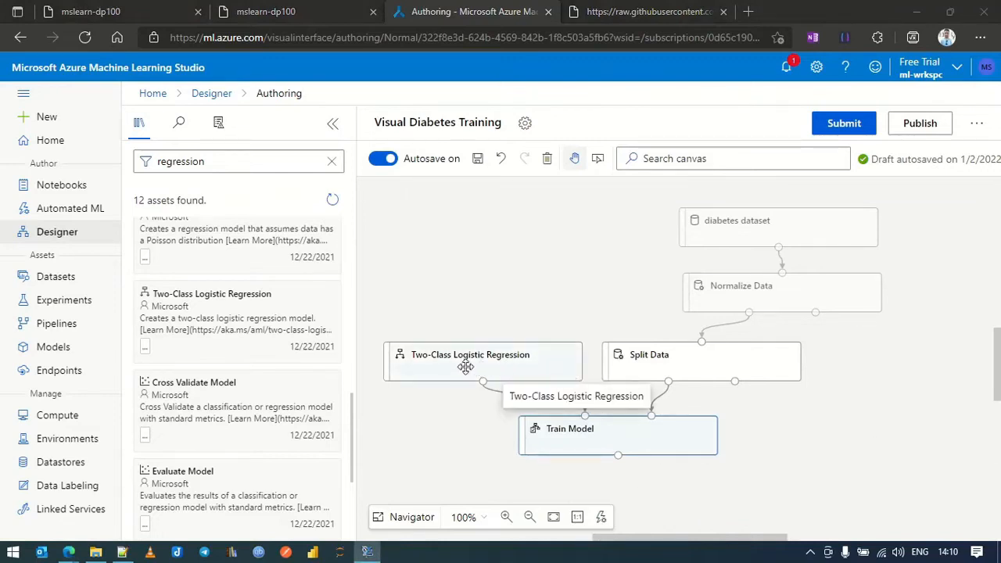
left_click(317, 162)
left_click(332, 163)
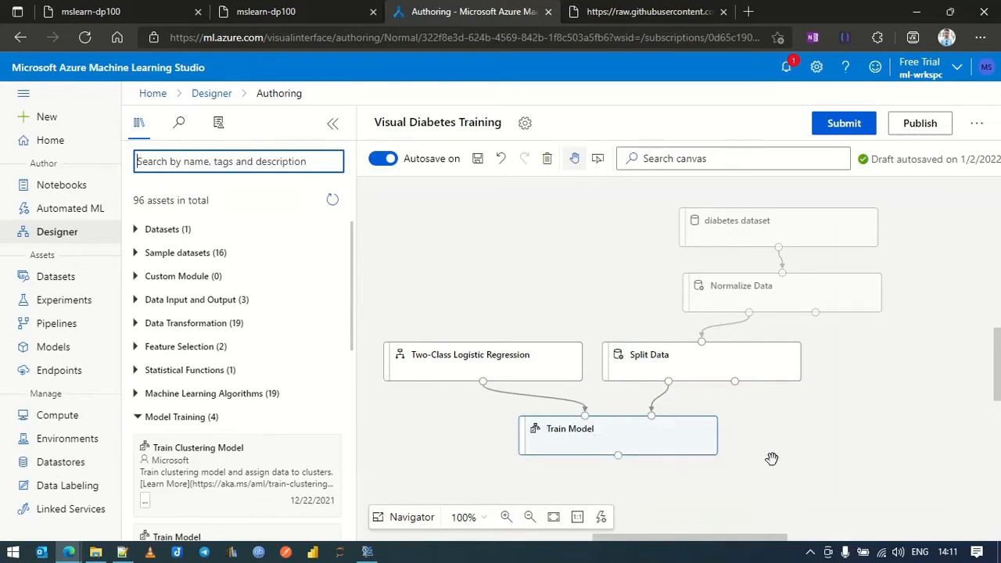
left_click_drag(751, 543, 767, 546)
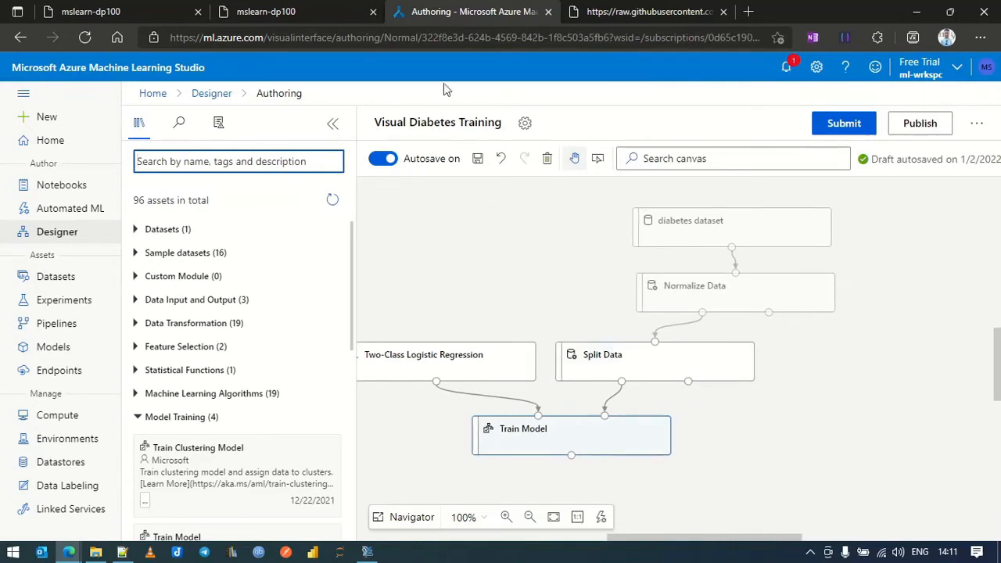
Read the lab instructions on adding a Score Model module and connecting it to Train Model and Split Data
left_click(289, 9)
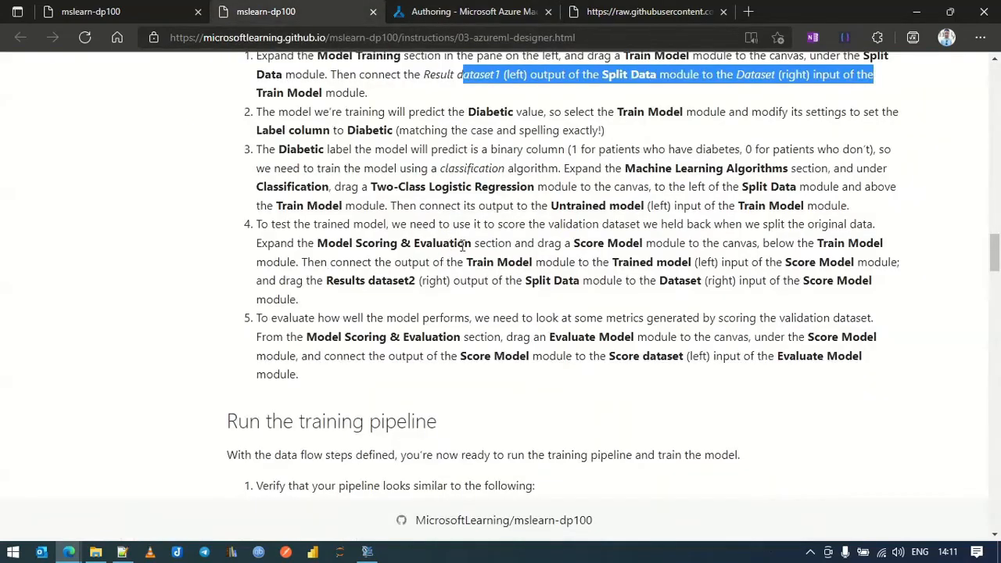
left_click_drag(575, 244, 648, 248)
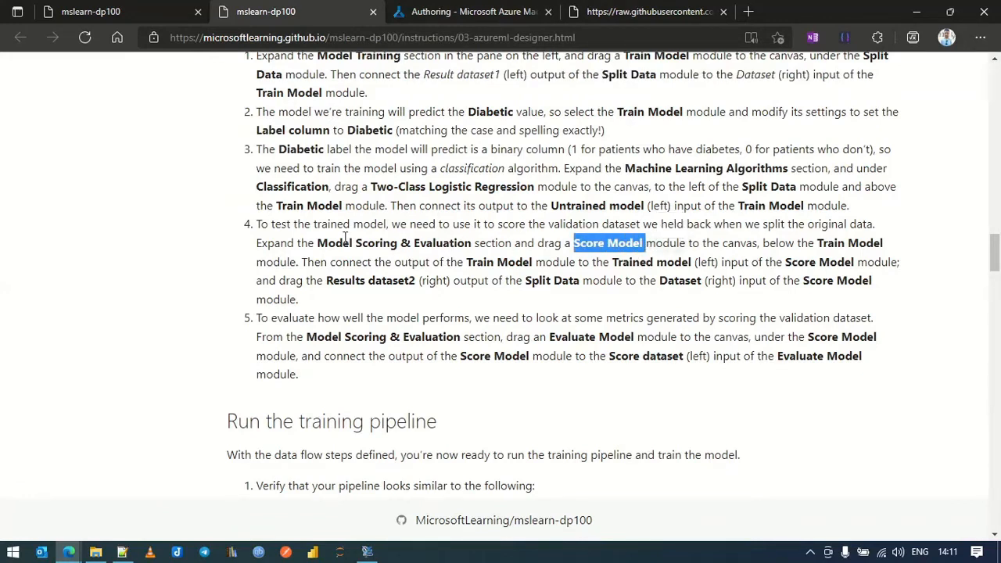
left_click_drag(317, 243, 472, 244)
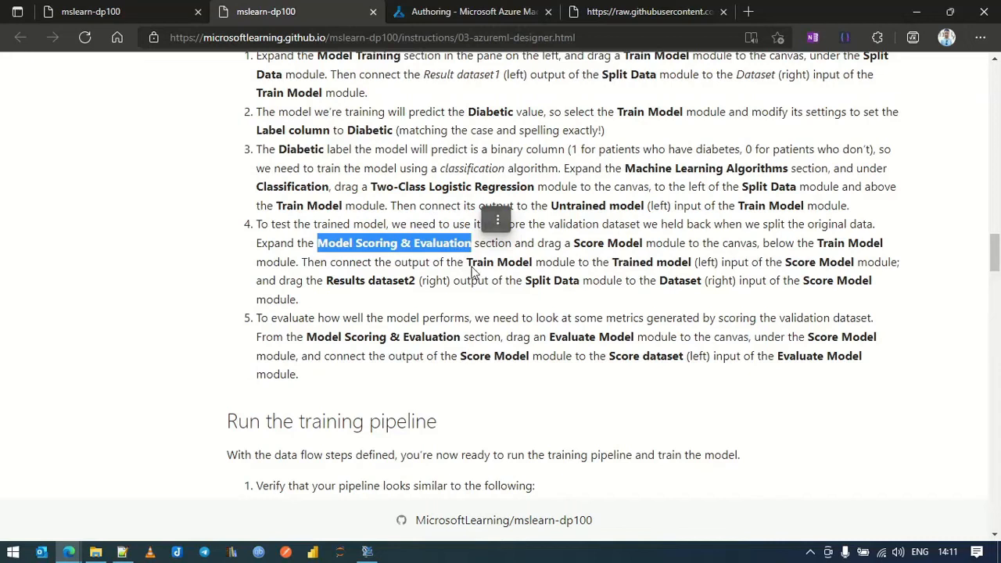
left_click_drag(467, 263, 536, 265)
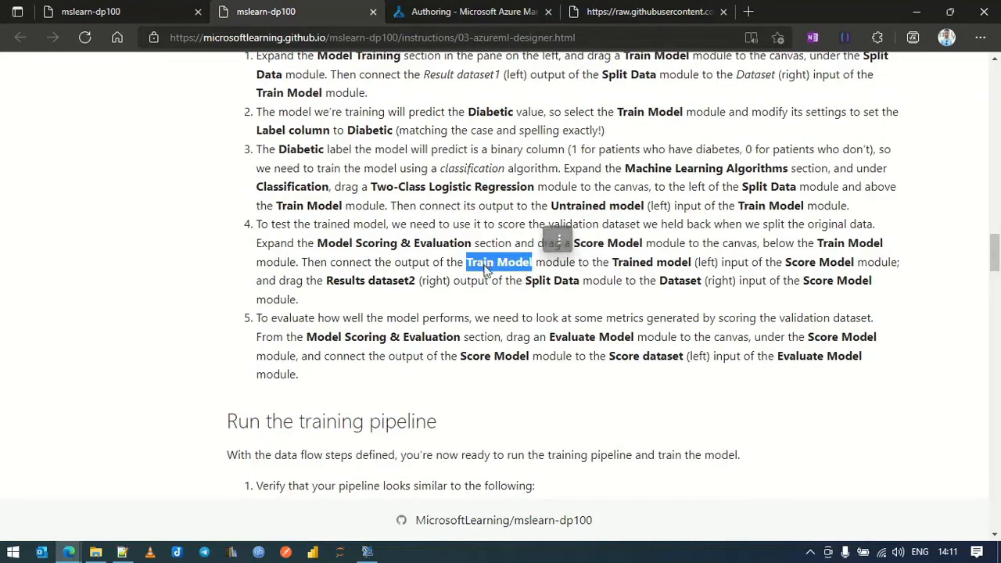
left_click(557, 237)
left_click(421, 307)
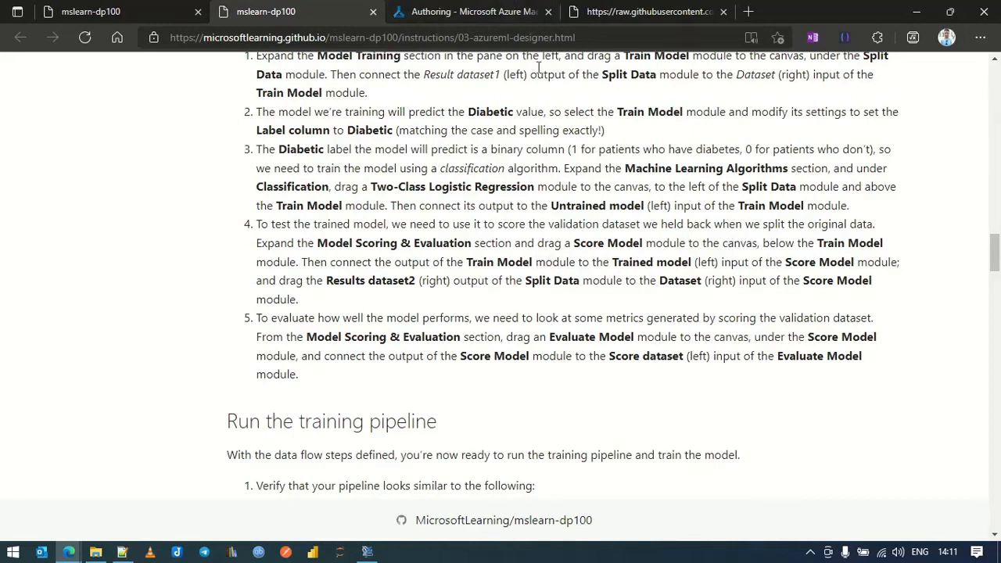
left_click(485, 11)
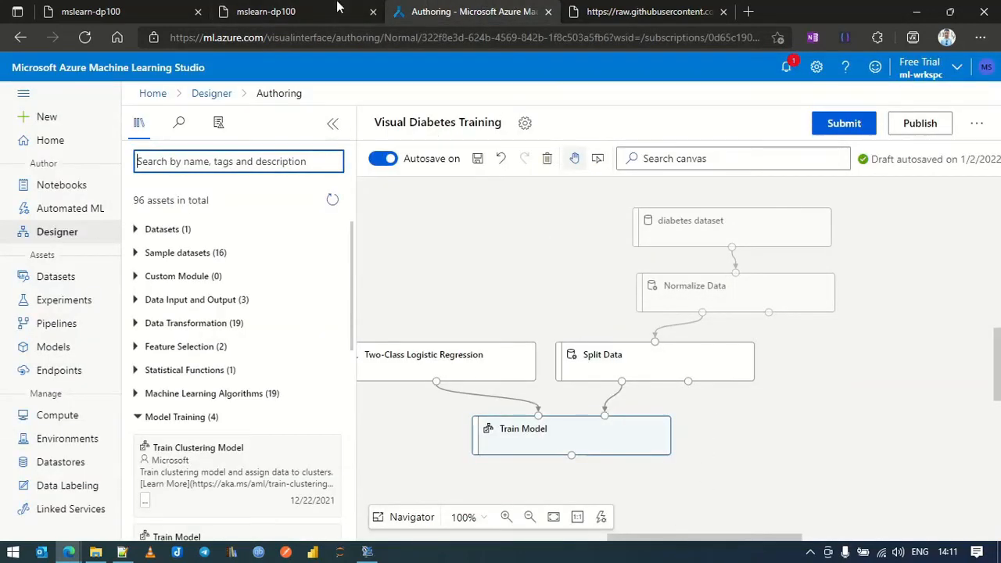
Check the lab instructions for the scoring module, search the assets for "score mo" and add Score Model to the canvas
left_click(315, 9)
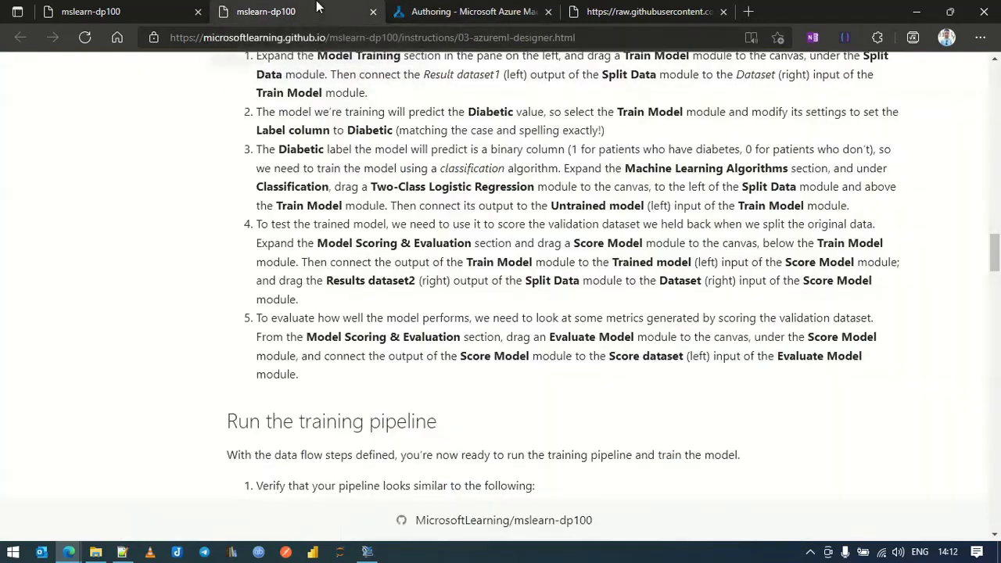
scroll(470, 218, "down", 2)
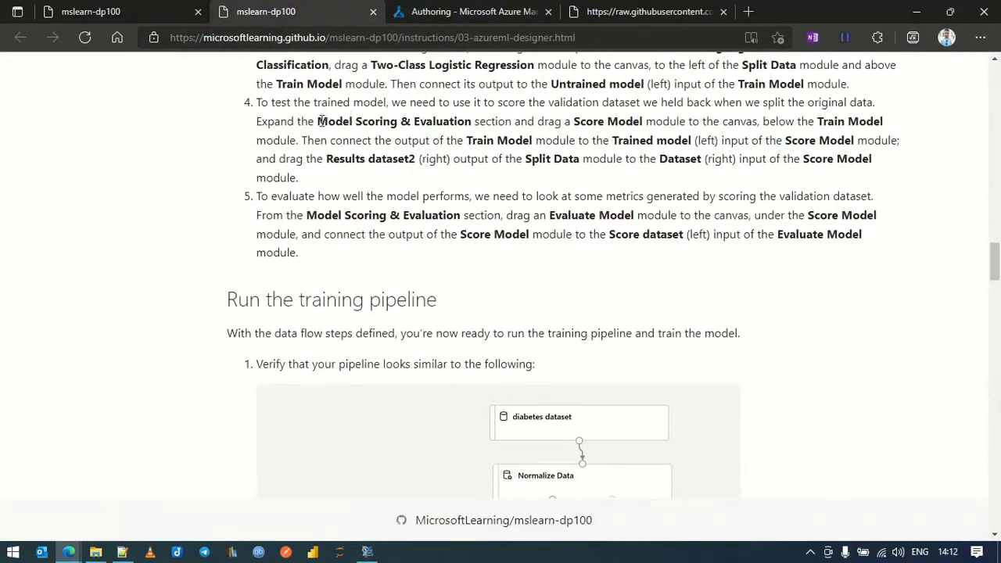
left_click_drag(326, 121, 689, 126)
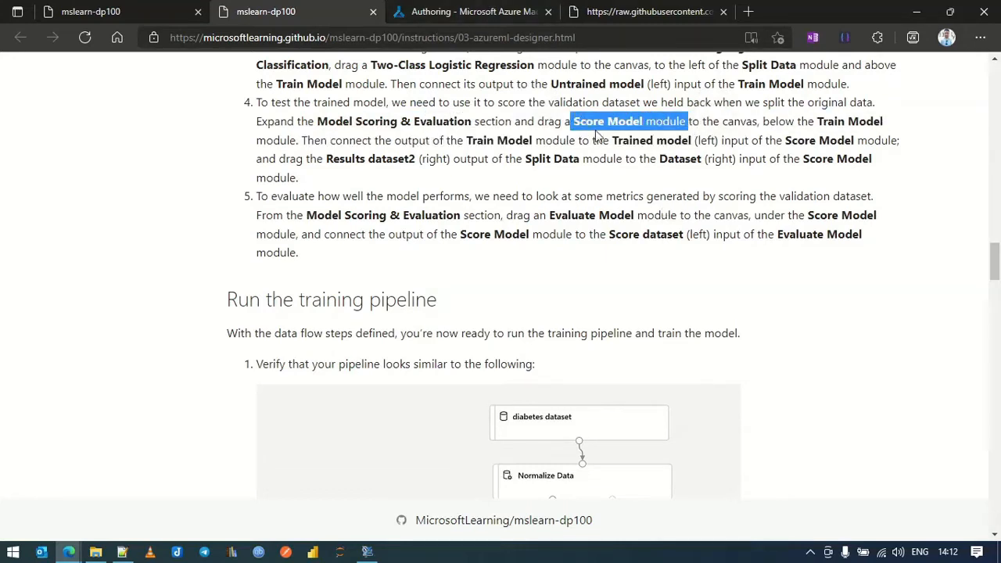
left_click(467, 6)
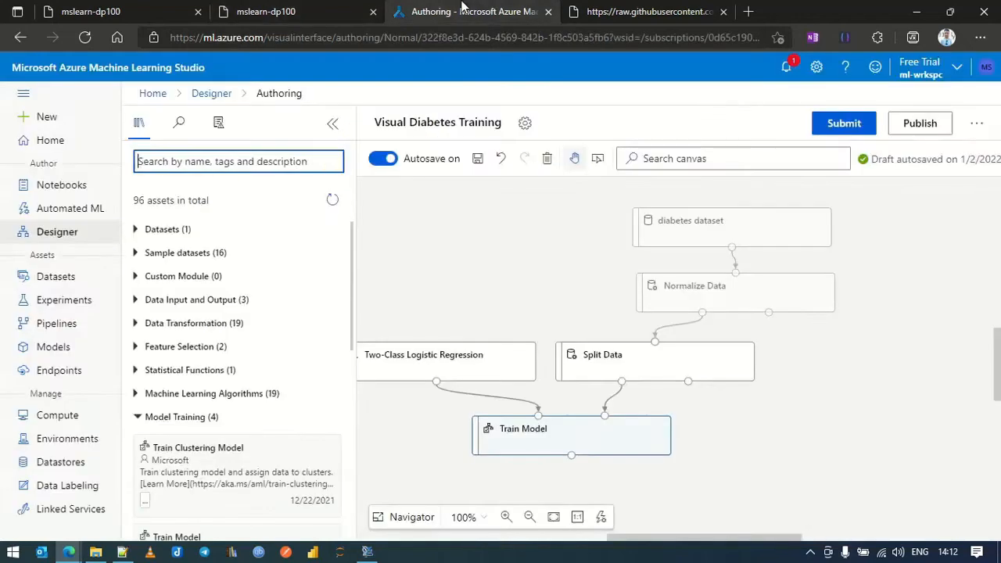
left_click(237, 157)
type("score mo")
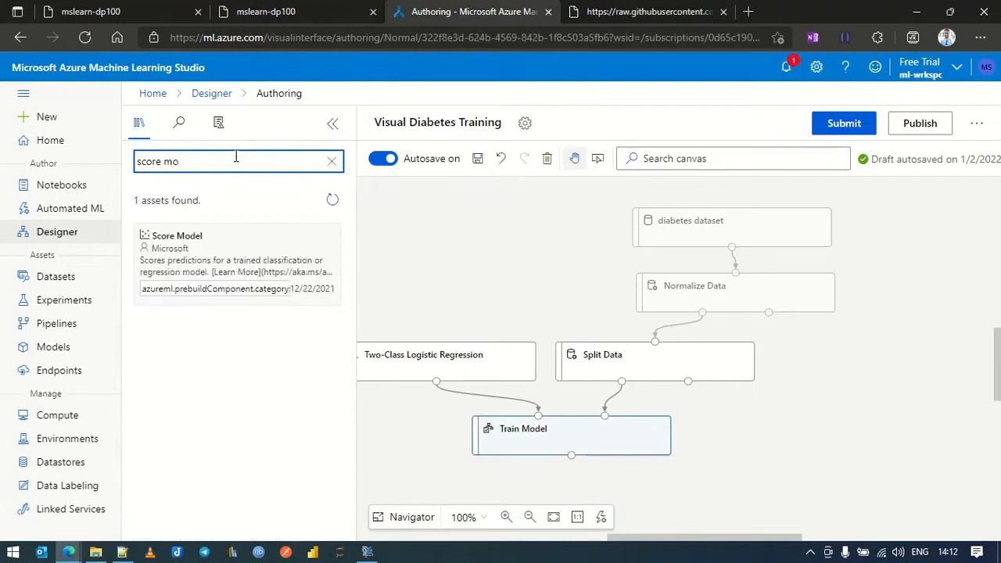
left_click_drag(246, 242, 809, 435)
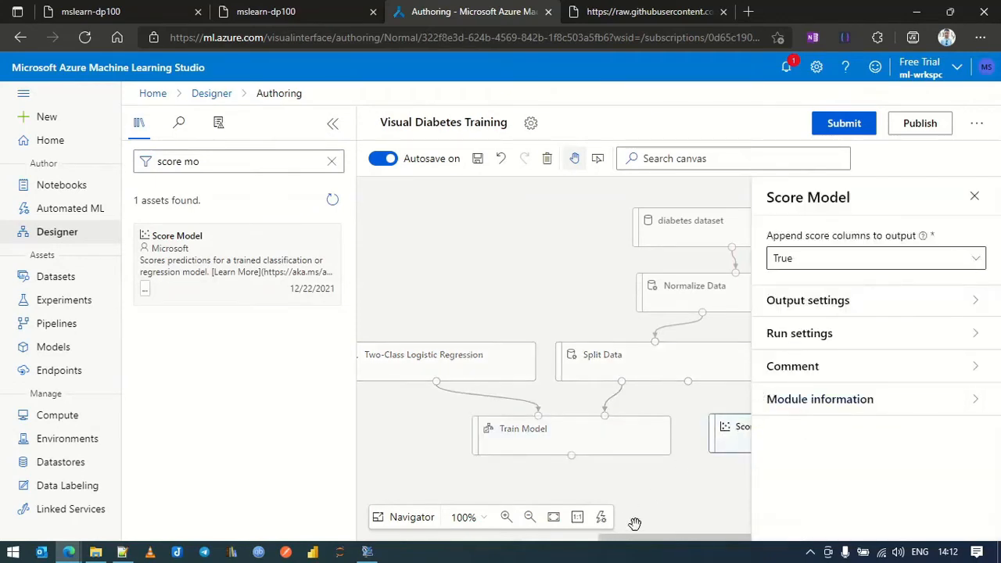
Check the lab's reference pipeline diagram for Score Model's placement and connections
left_click(299, 11)
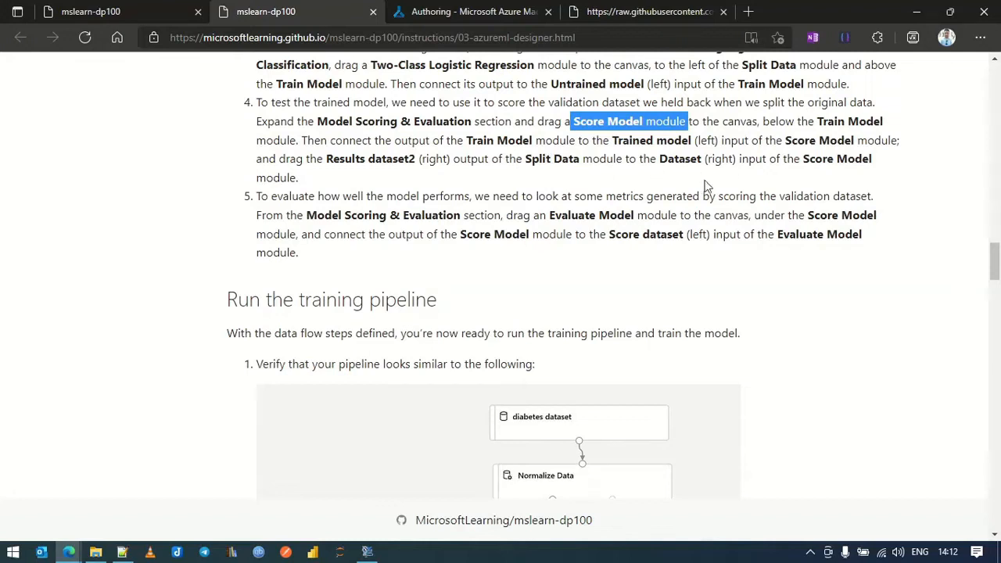
scroll(597, 242, "down", 4)
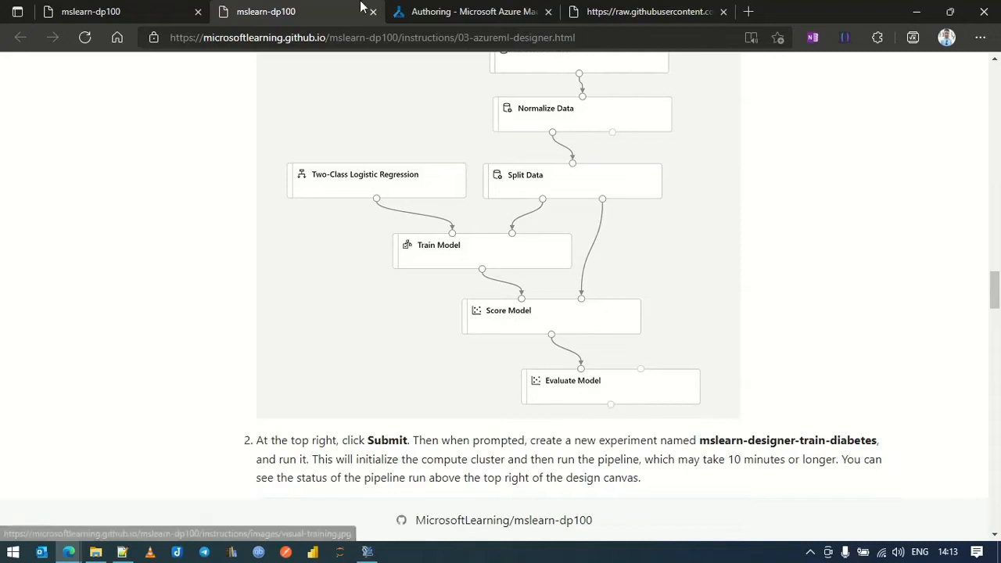
left_click(475, 12)
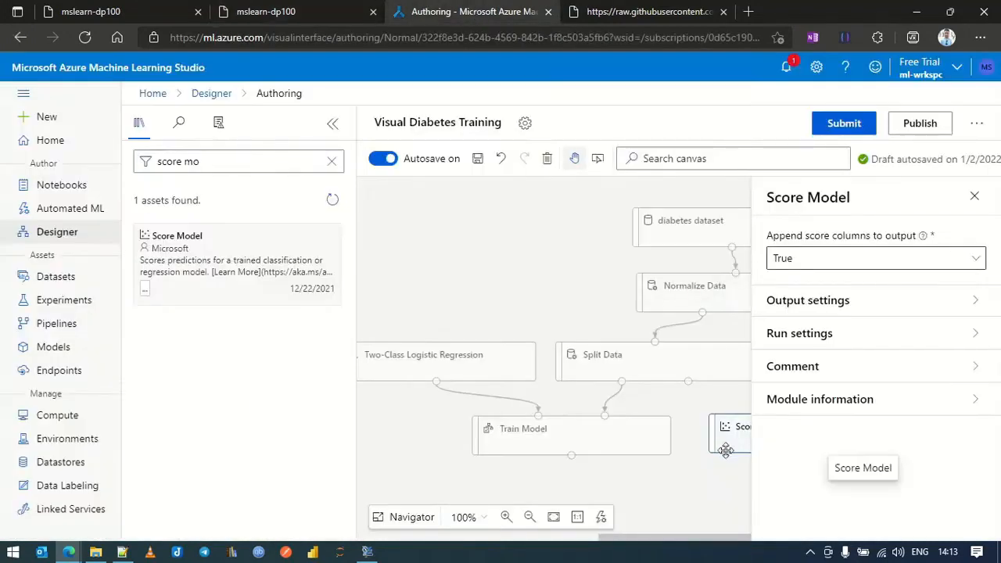
Place Score Model below Train Model and connect Train Model's output and Split Data's second output to its left and right inputs
left_click_drag(616, 539, 666, 540)
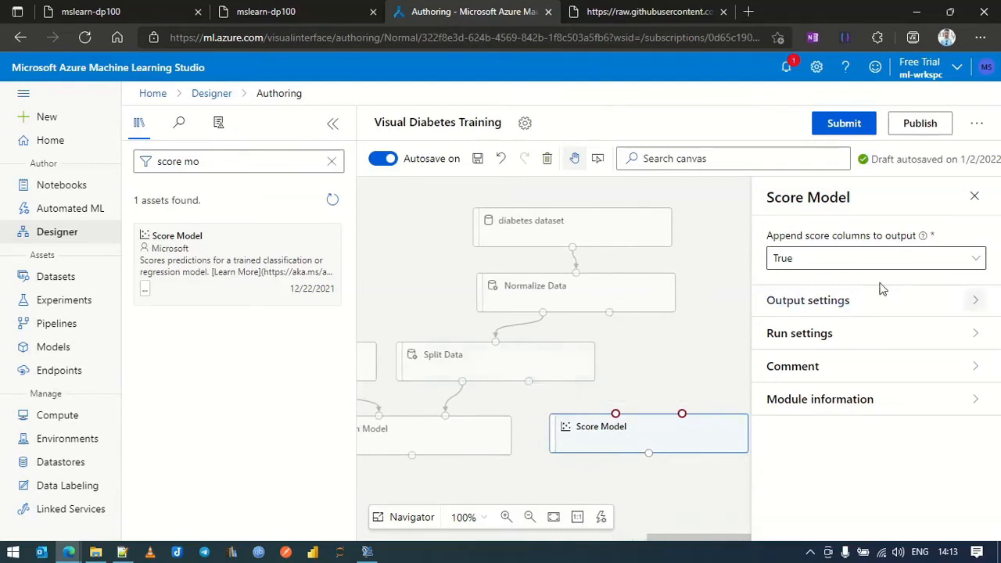
left_click(975, 196)
left_click_drag(682, 543, 637, 545)
left_click_drag(749, 442, 553, 517)
scroll(693, 402, "down", 3)
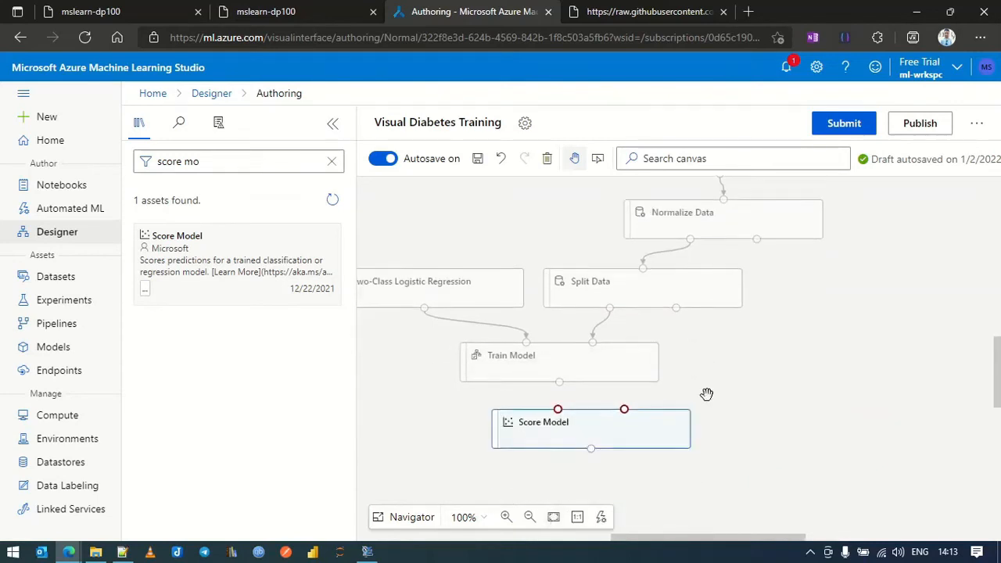
left_click_drag(596, 362, 645, 385)
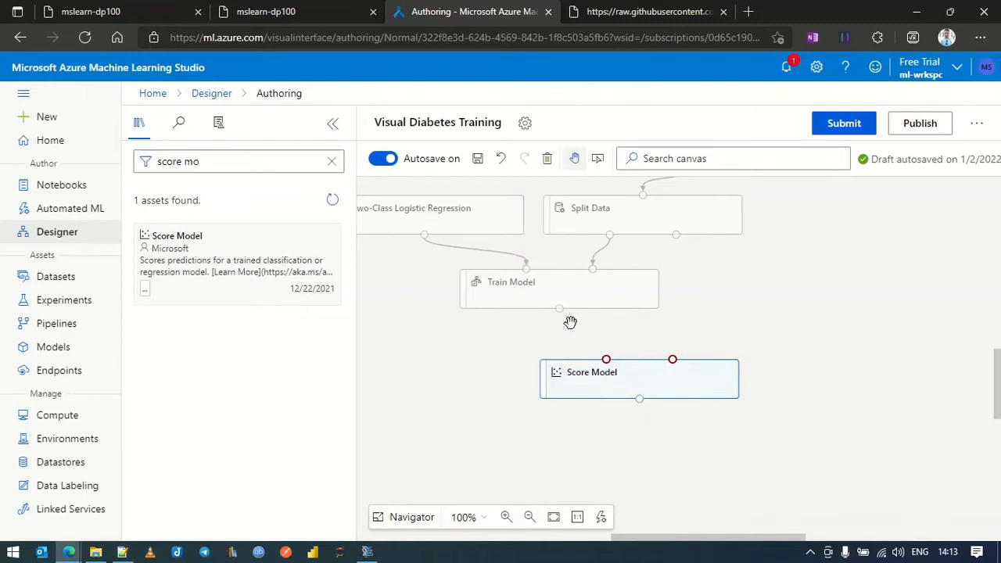
left_click_drag(560, 309, 606, 360)
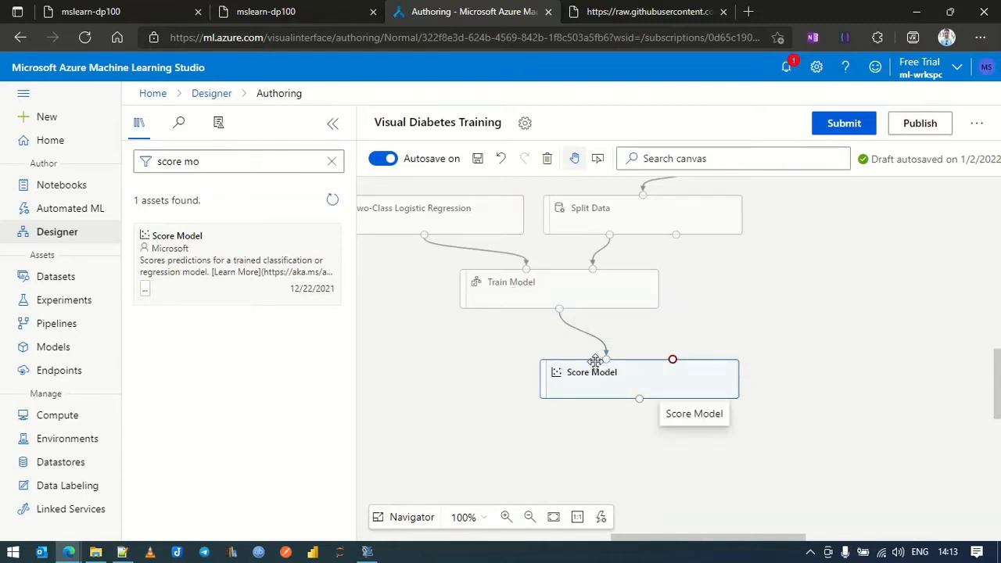
left_click_drag(677, 235, 673, 360)
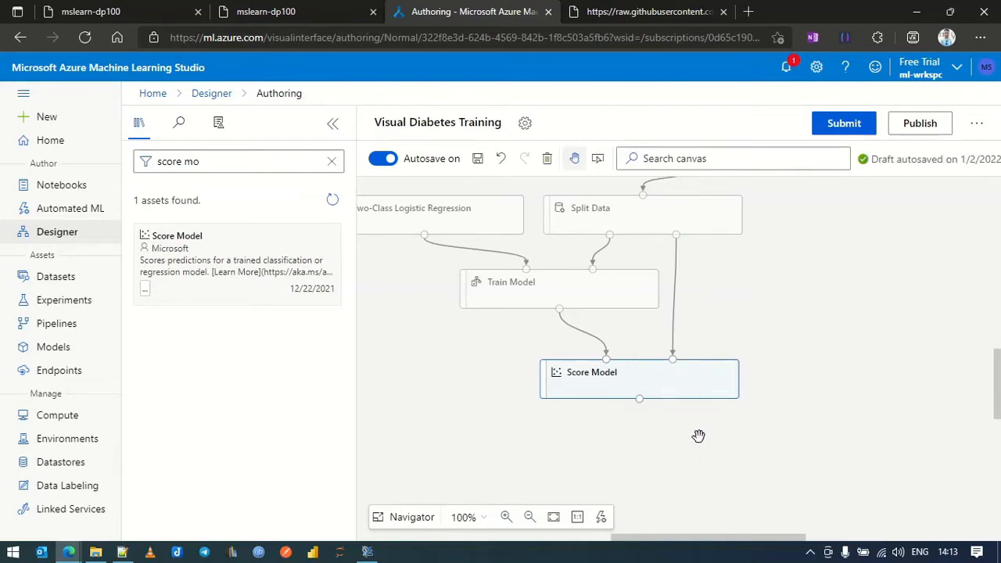
Search the assets for "evalu", add Evaluate Model below Score Model and connect Score Model's output to its left input
left_click(333, 165)
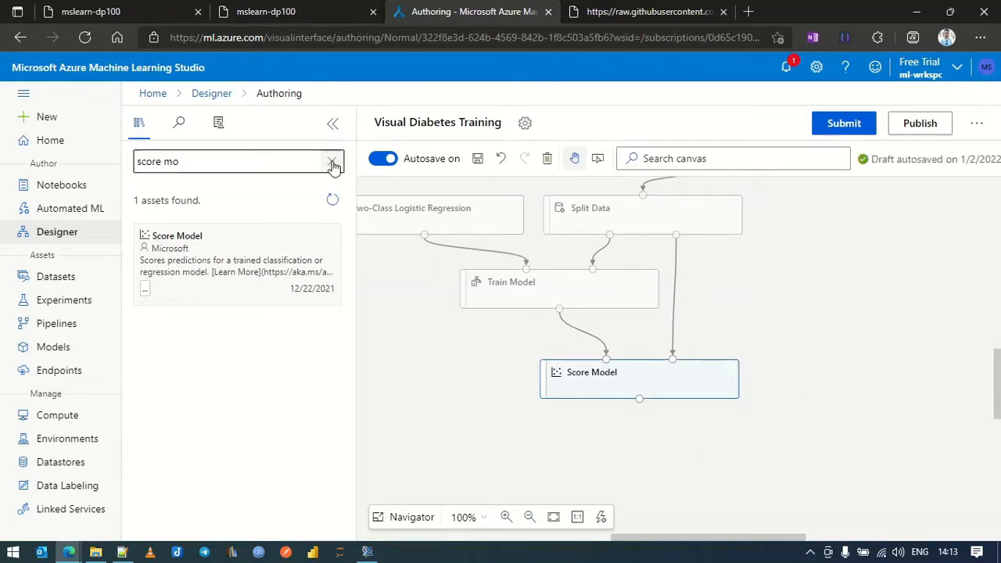
left_click_drag(252, 161, 111, 174)
type("evalu")
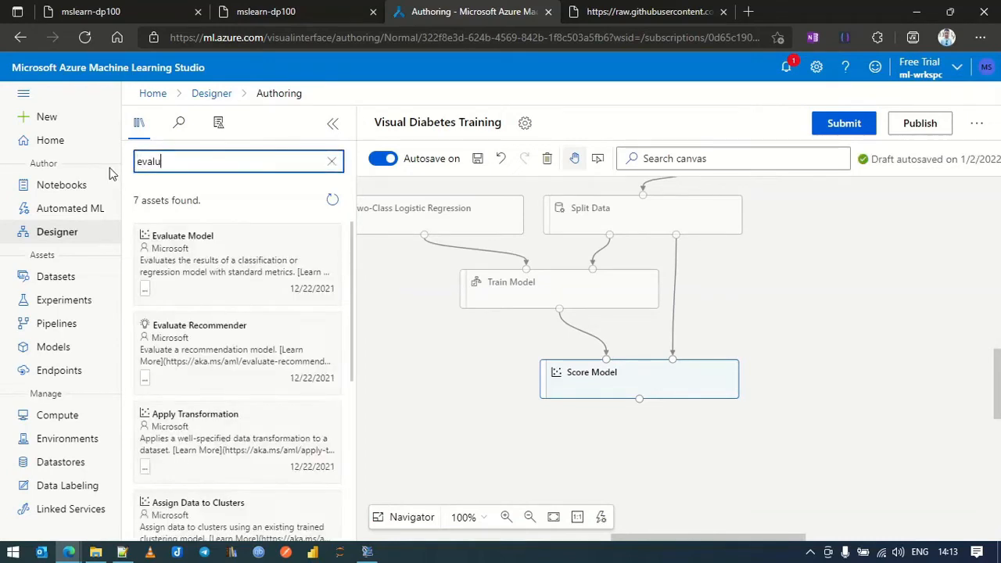
left_click_drag(179, 251, 640, 460)
left_click_drag(640, 399, 668, 461)
Review the lab's reference pipeline diagram and its instructions for submitting the training pipeline
left_click(312, 11)
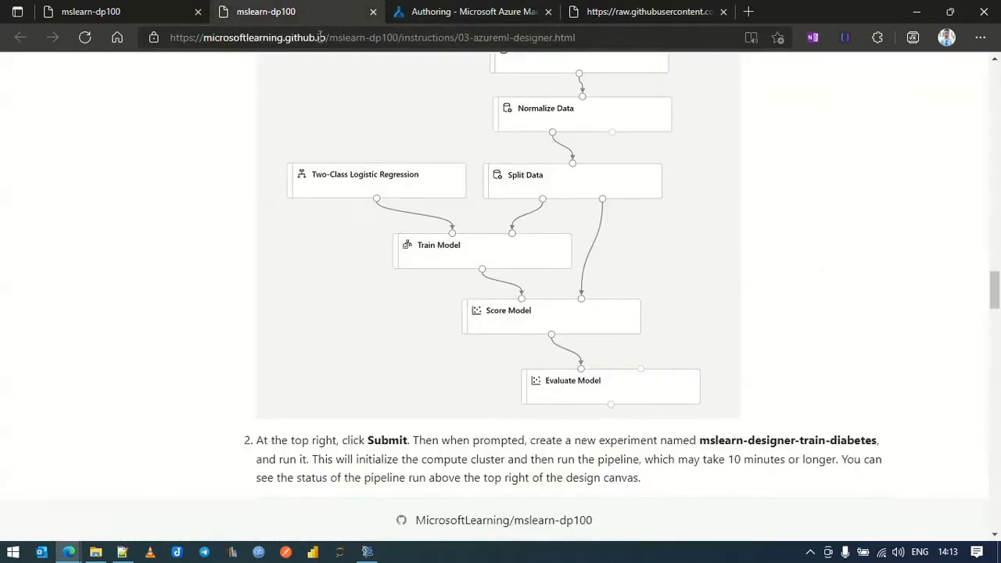
scroll(460, 294, "down", 3)
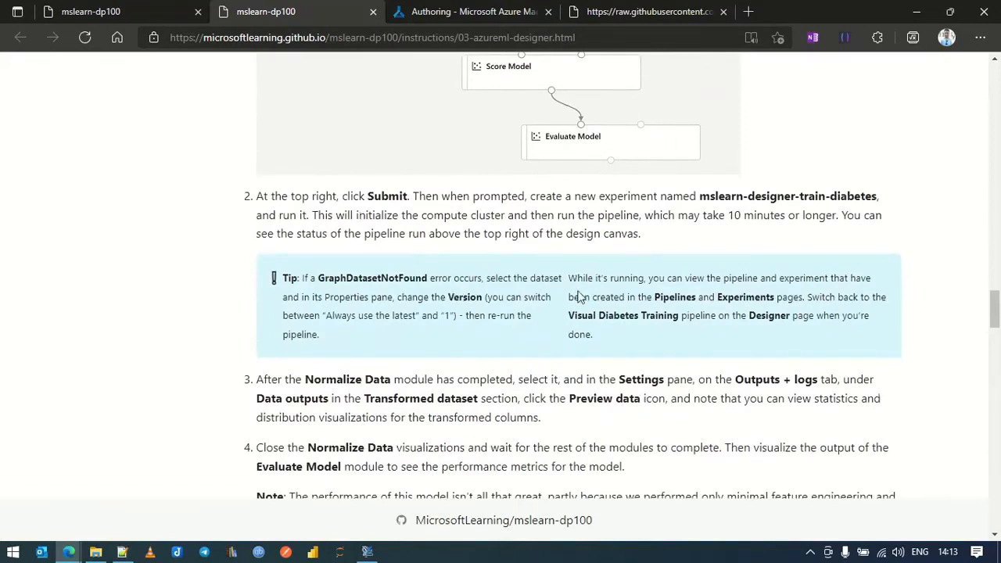
scroll(599, 338, "up", 6)
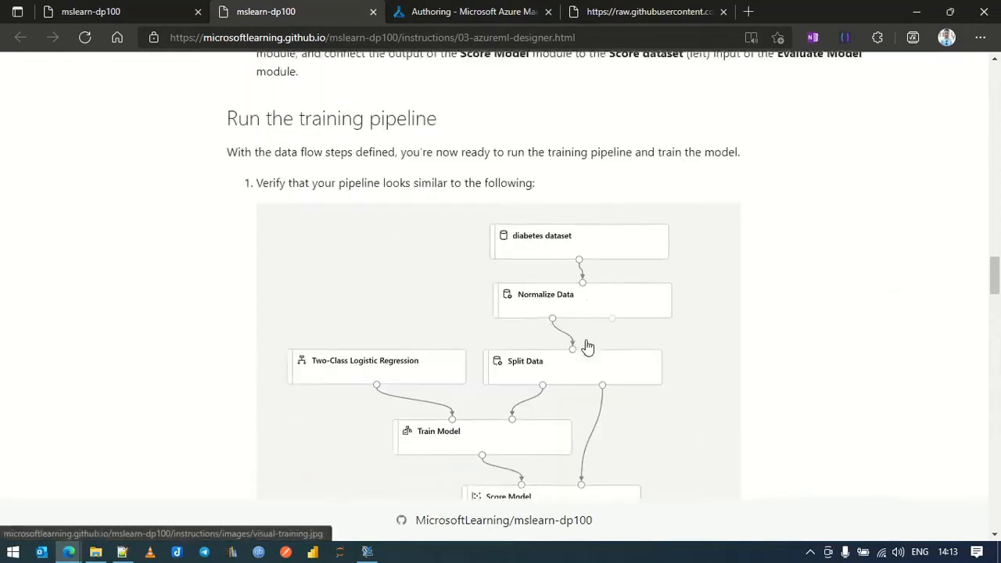
scroll(588, 347, "down", 2)
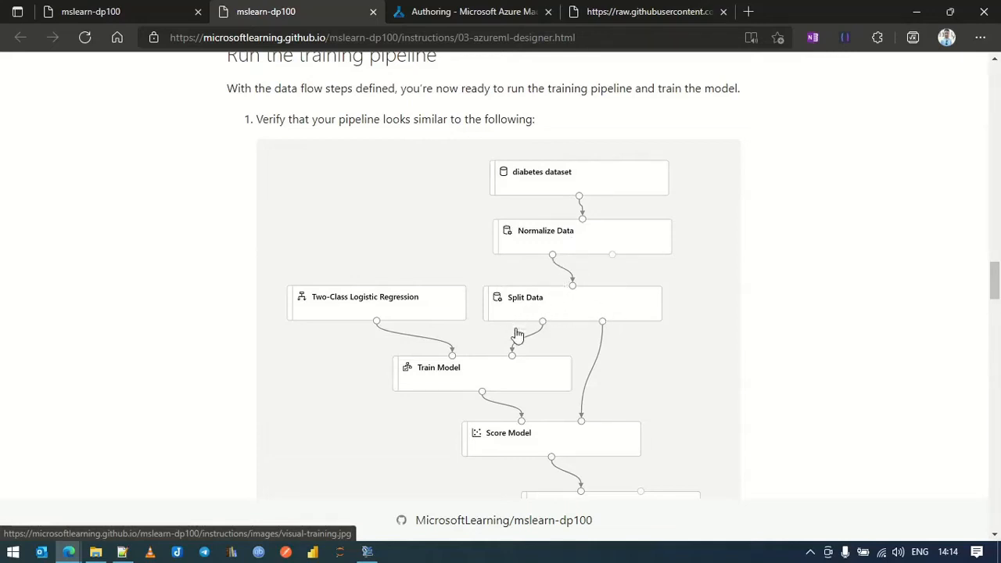
scroll(514, 373, "down", 1)
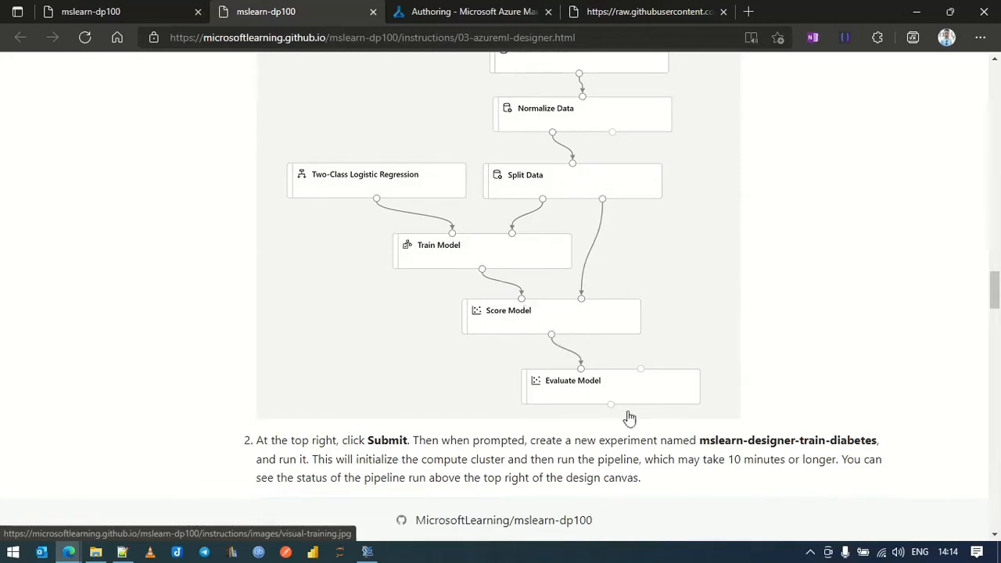
scroll(596, 407, "down", 3)
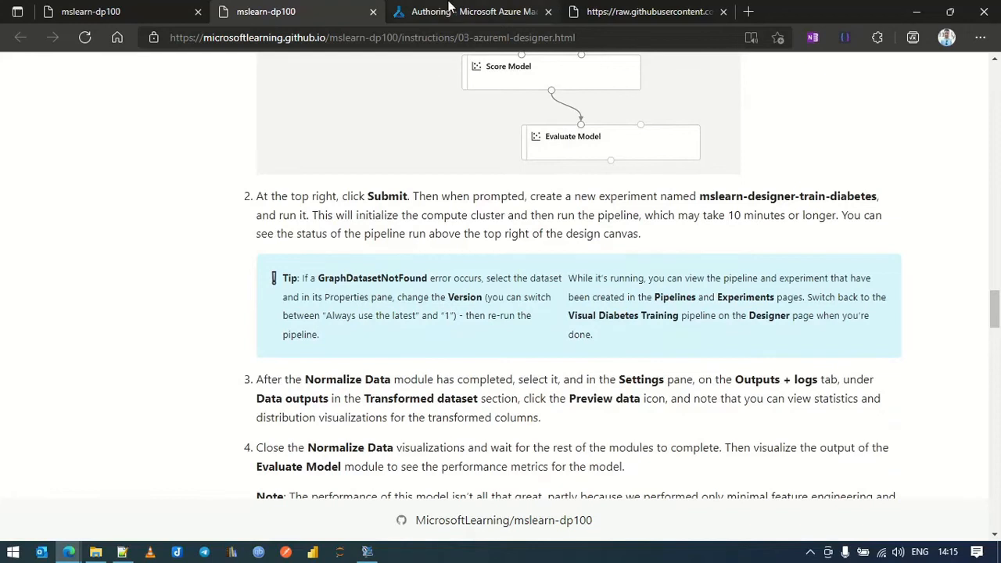
Return to the designer, begin submitting the pipeline and open the existing experiment selection in the run setup
left_click(449, 5)
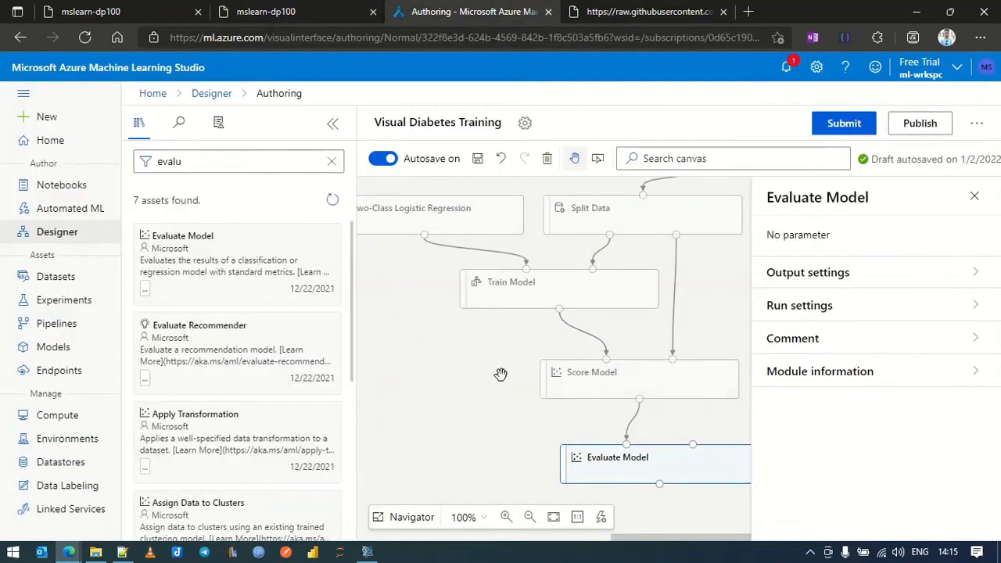
scroll(503, 376, "up", 1)
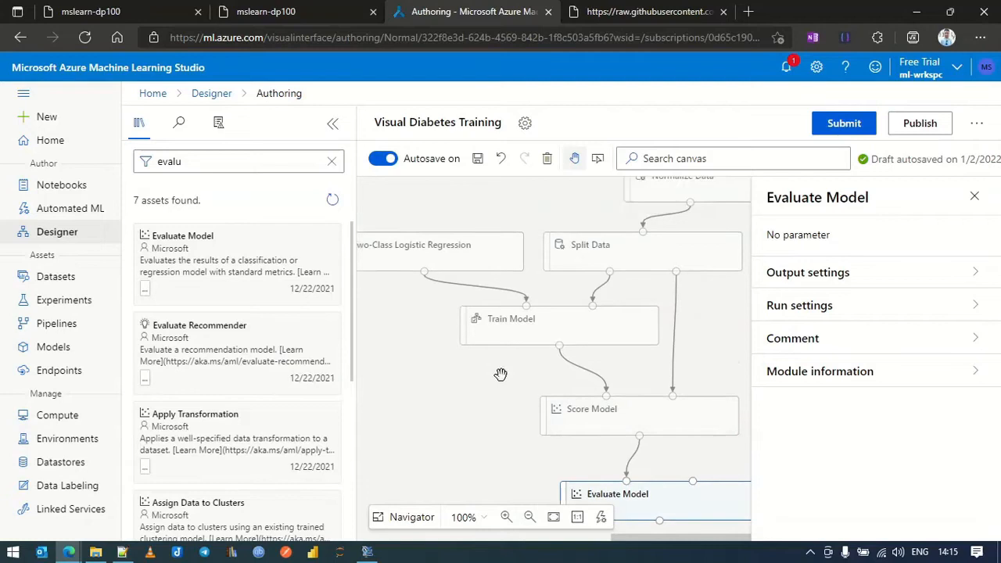
left_click(847, 123)
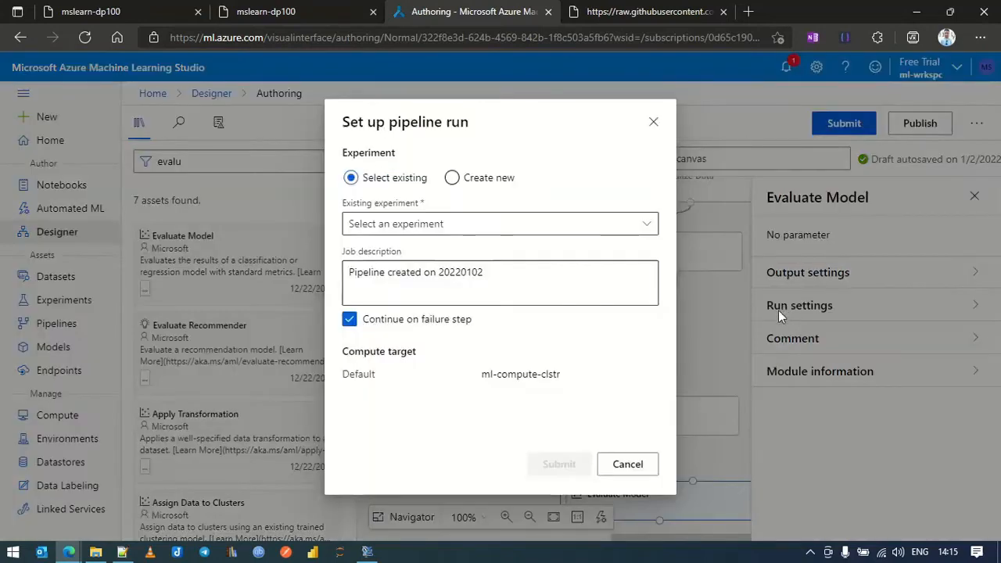
left_click(647, 224)
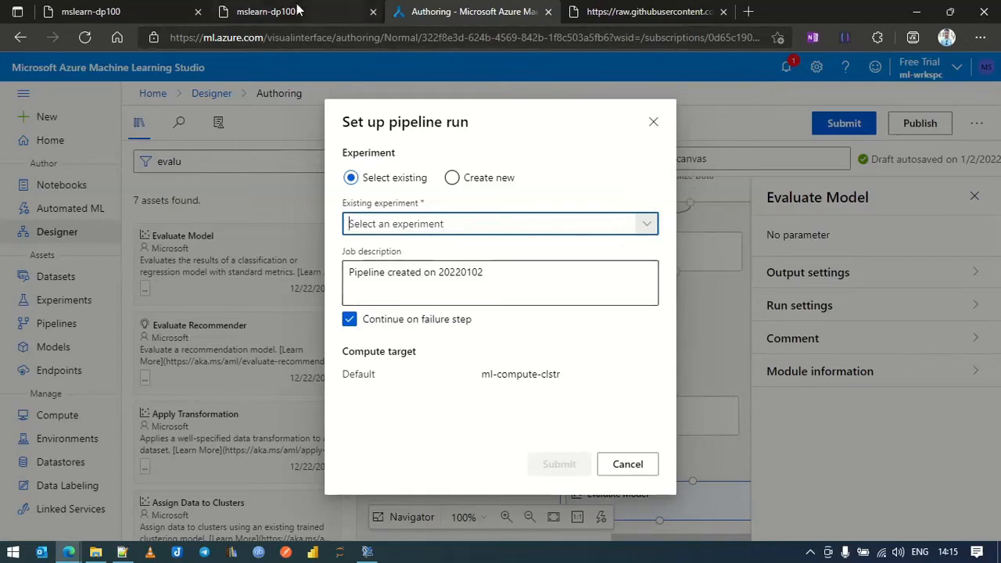
Copy the experiment name mslearn-designer-train-diabetes from the lab instructions and paste it as the pipeline run's existing experiment
left_click(356, 10)
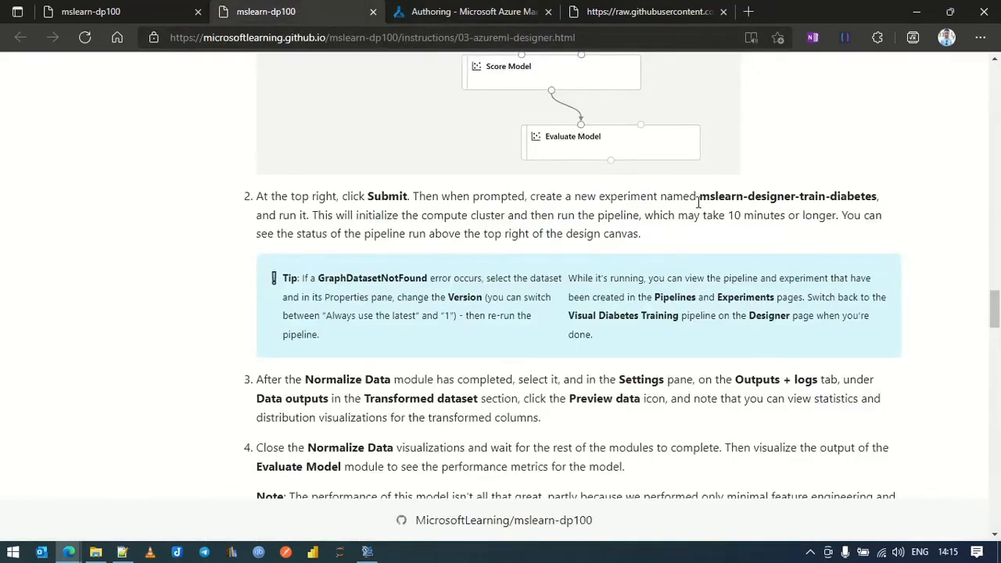
left_click_drag(701, 198, 878, 197)
key("ctrl+c")
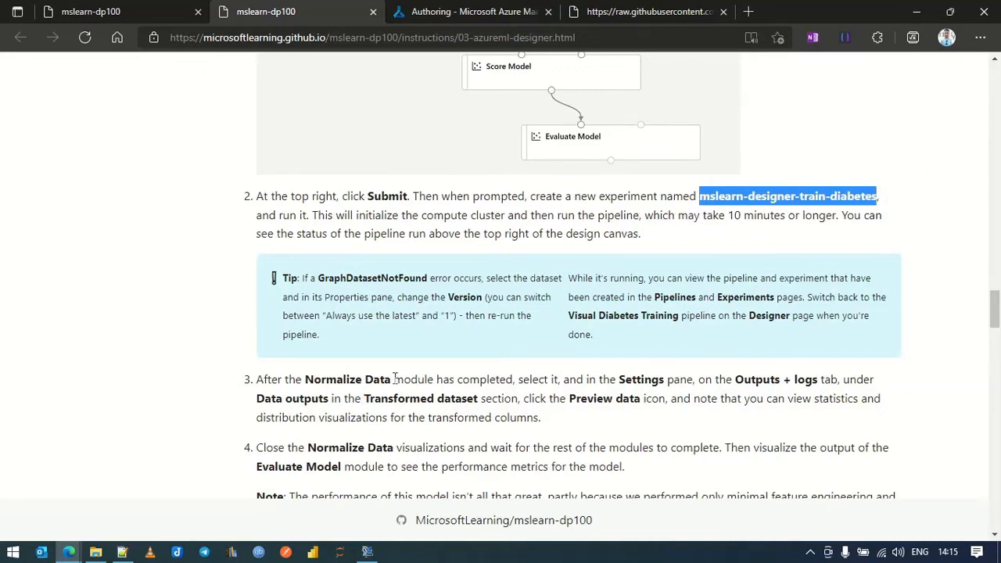
scroll(407, 373, "down", 2)
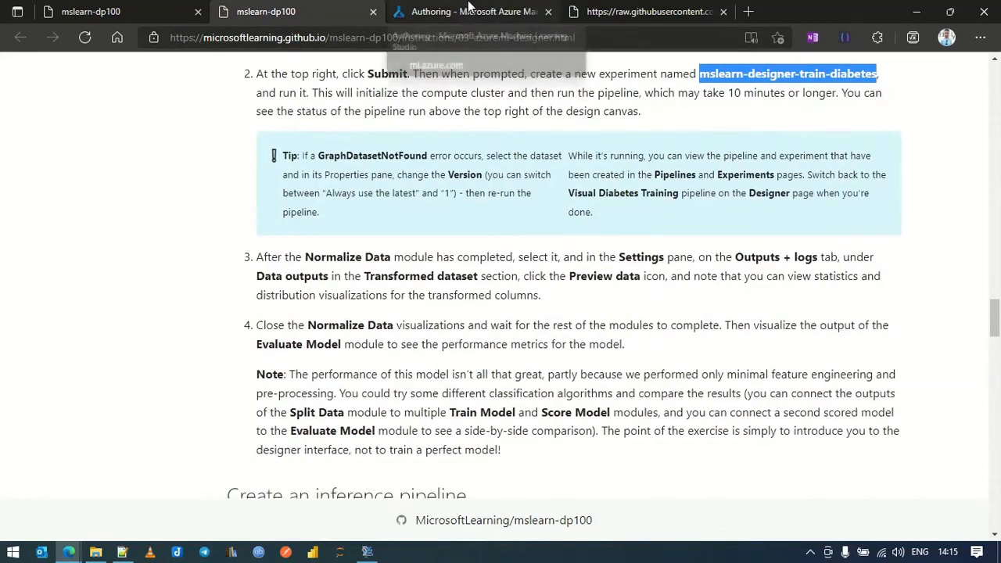
left_click(468, 10)
key("ctrl+v")
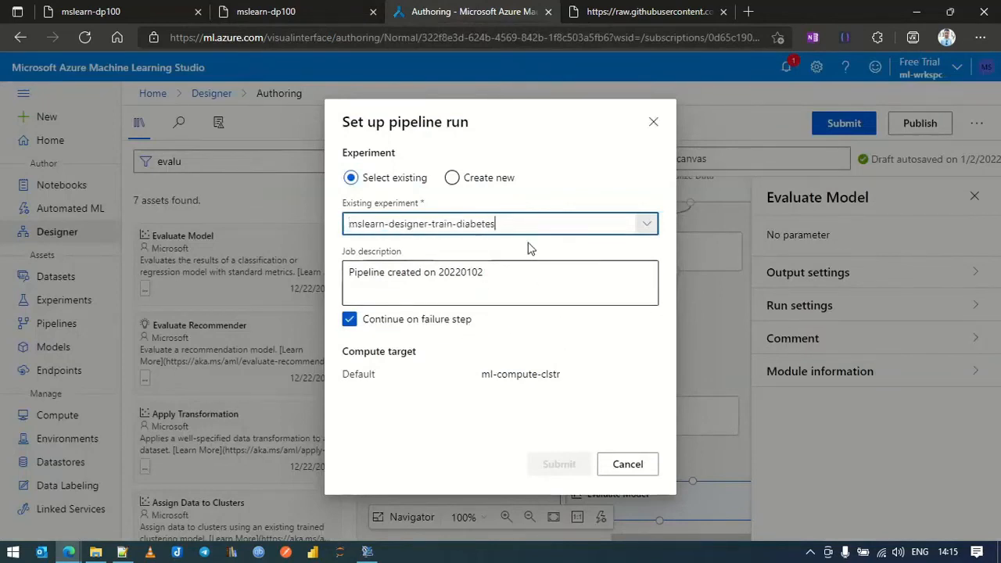
Review the lab instructions on previewing the Normalize Data and Evaluate Model outputs, and return to the pipeline run setup
left_click(289, 10)
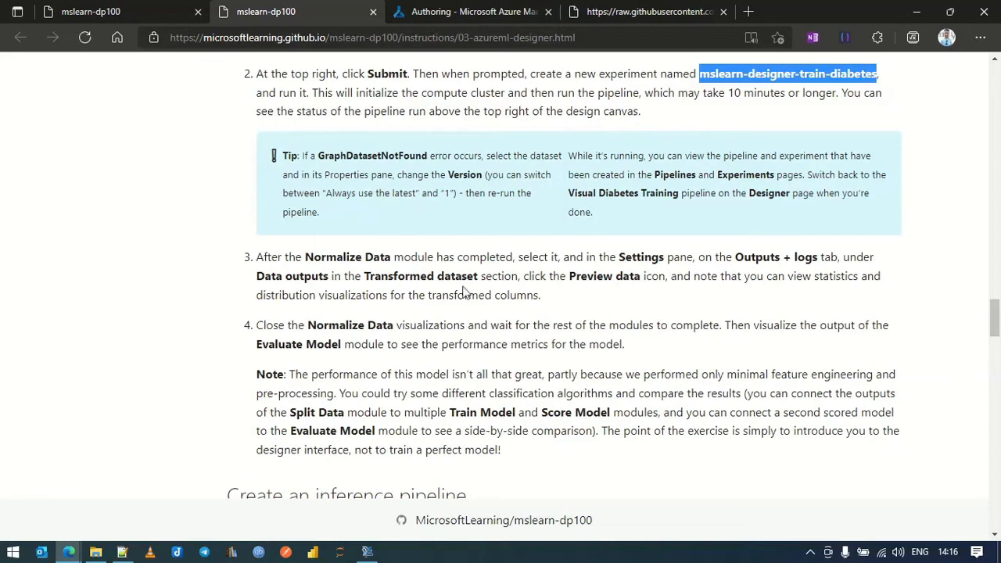
scroll(469, 315, "down", 2)
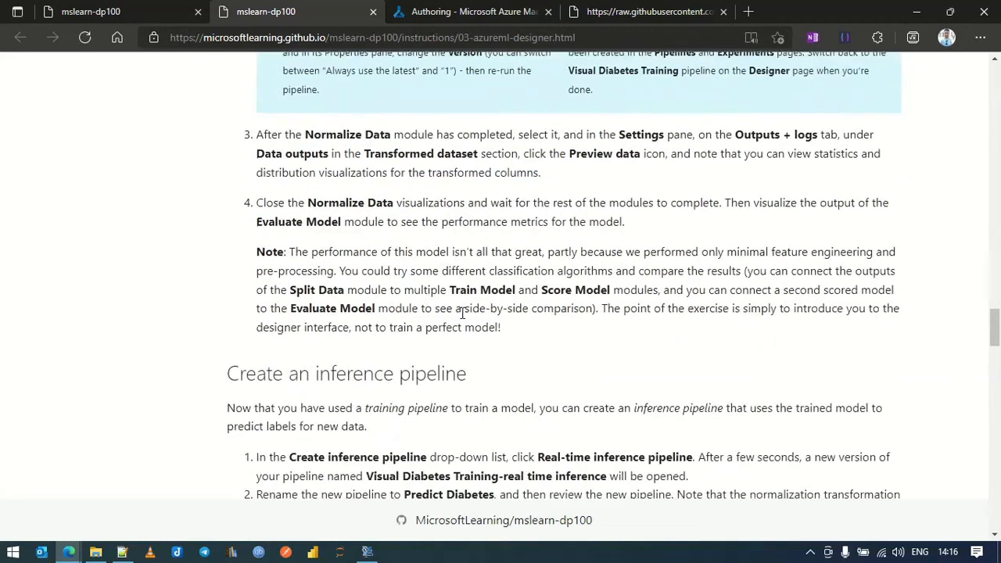
left_click(454, 9)
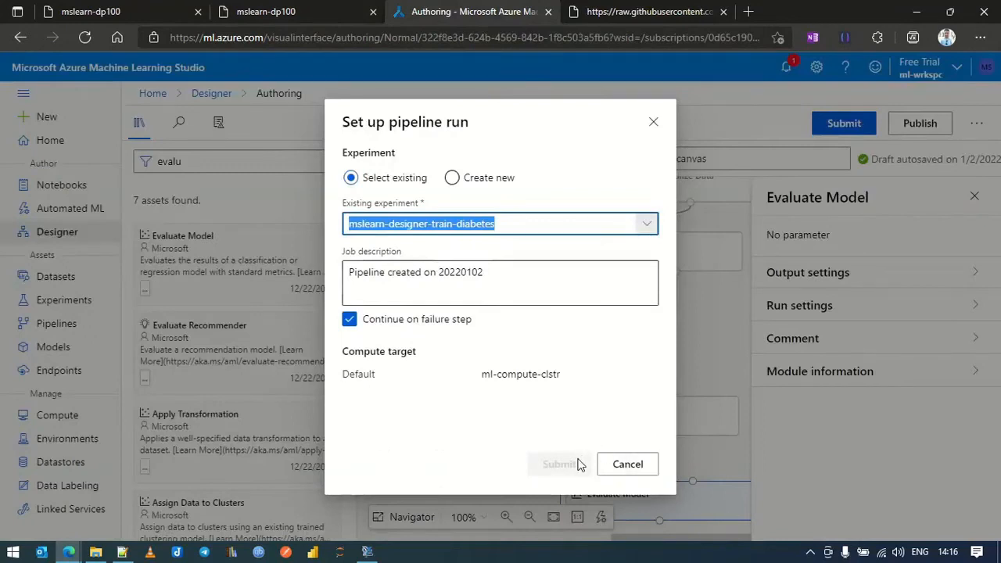
Switch the run setup to a new experiment named mslearn-designer-train-diabetes and submit the pipeline run
left_click(462, 273)
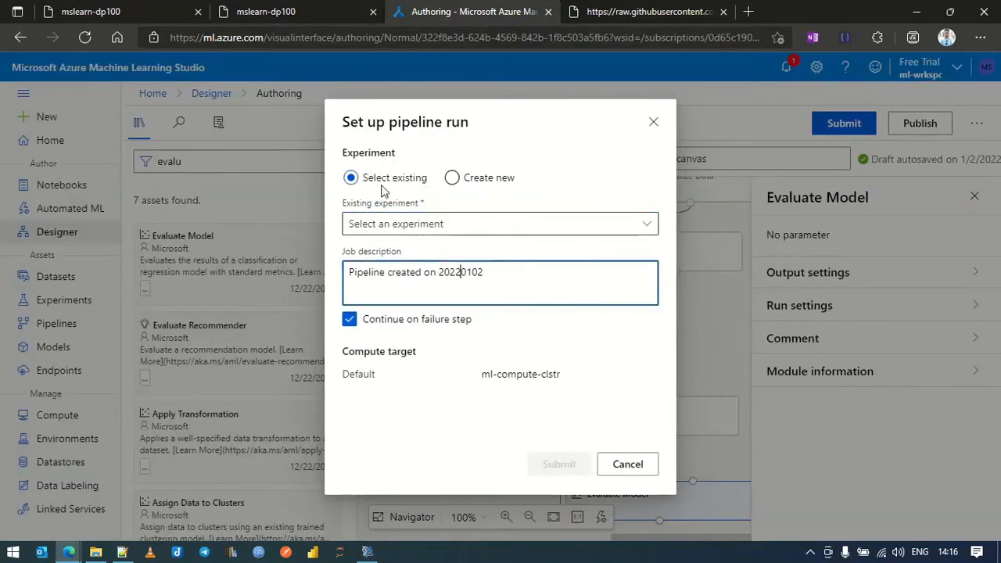
left_click(458, 225)
left_click(453, 177)
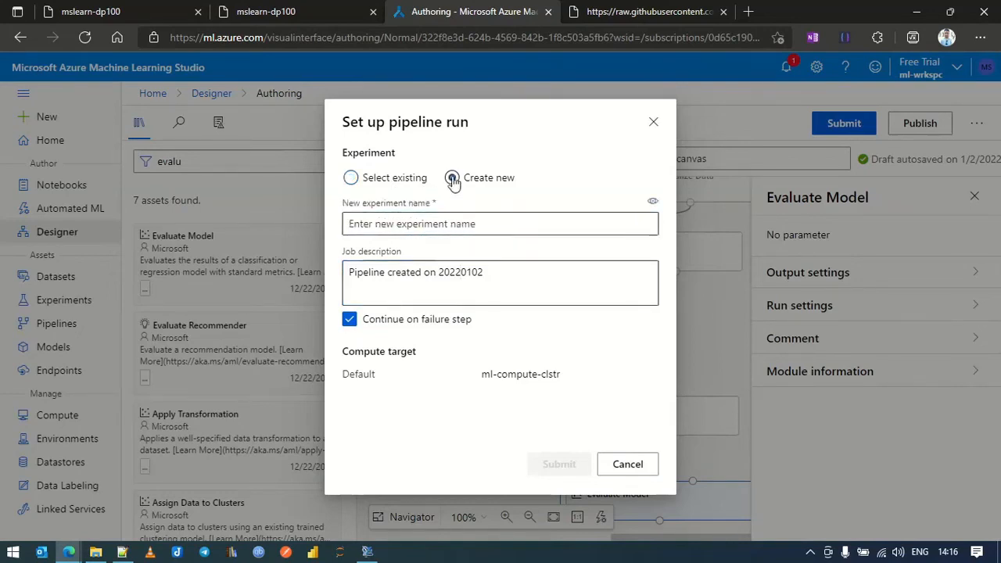
left_click(448, 224)
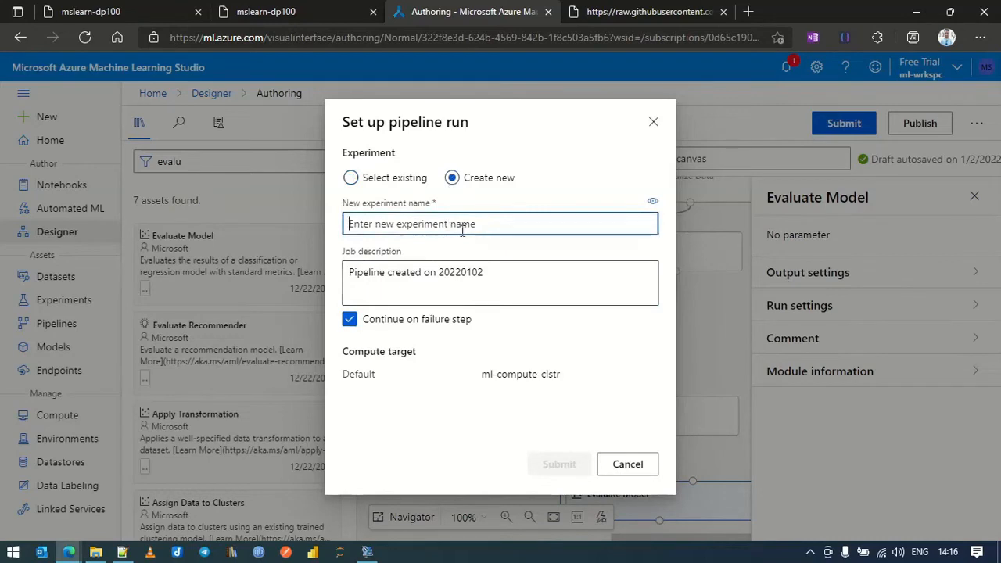
key("ctrl+v")
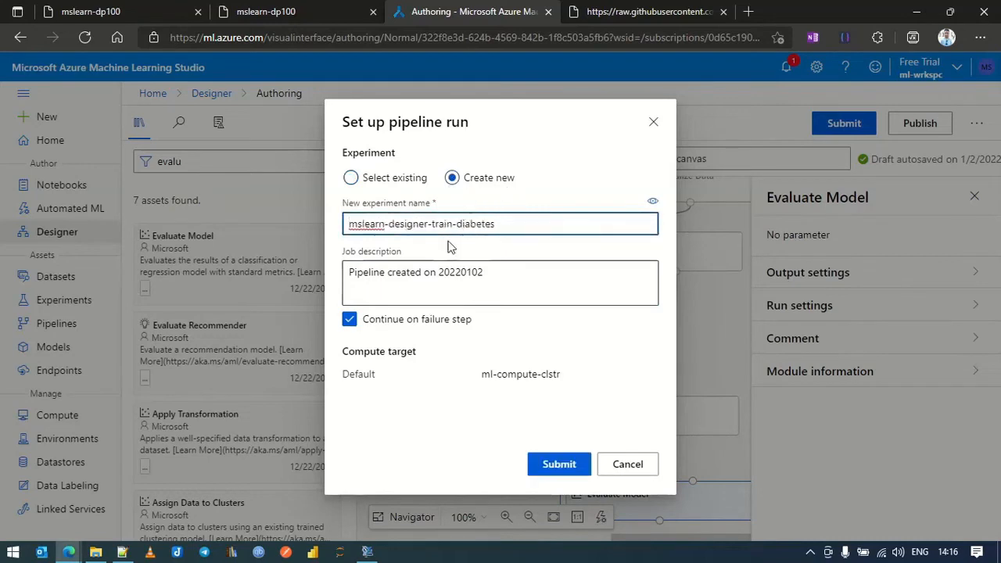
left_click(559, 464)
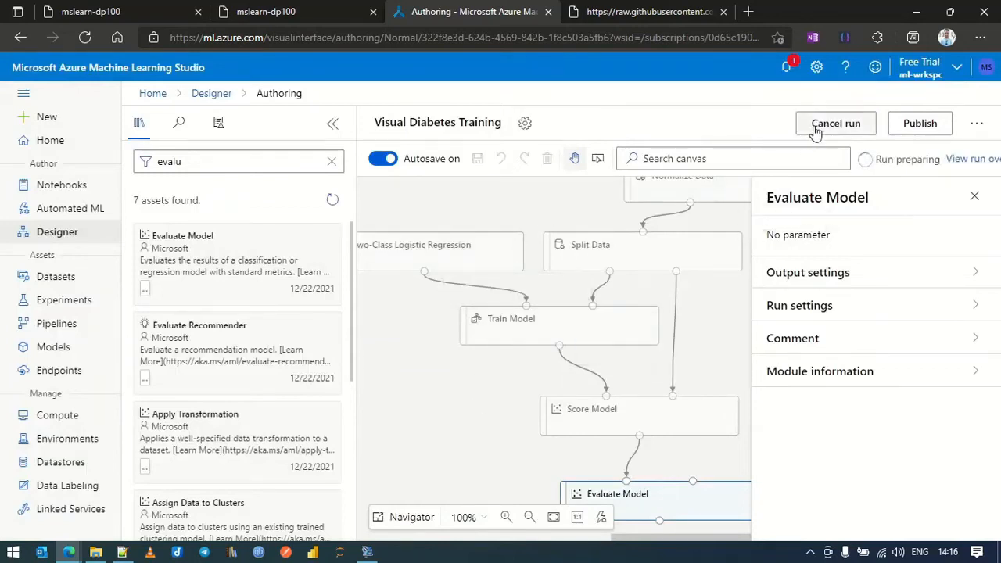
Examine the submitted run's overview, including its attributes, pipeline parameters and further detail categories, and close it
left_click(971, 160)
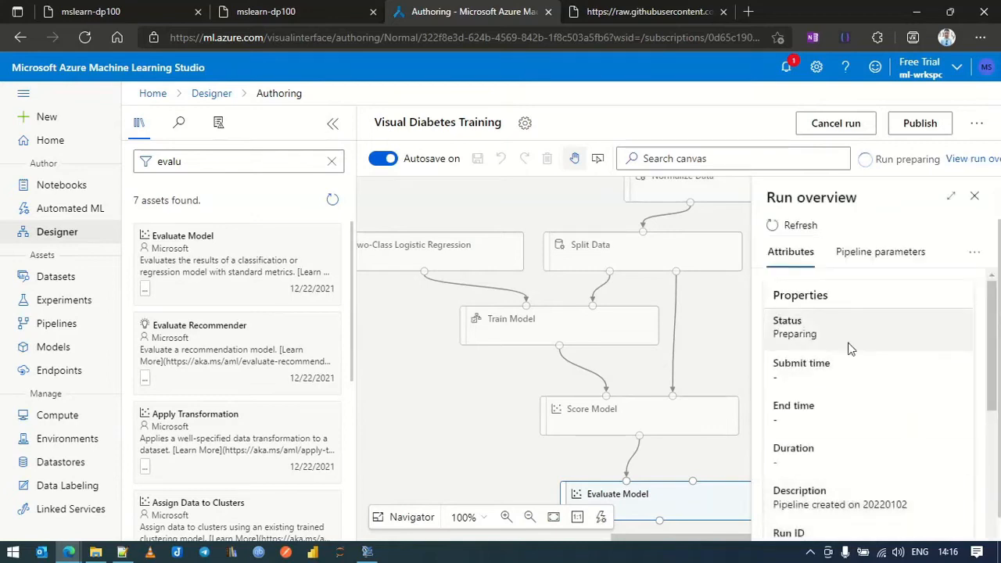
scroll(819, 338, "down", 1)
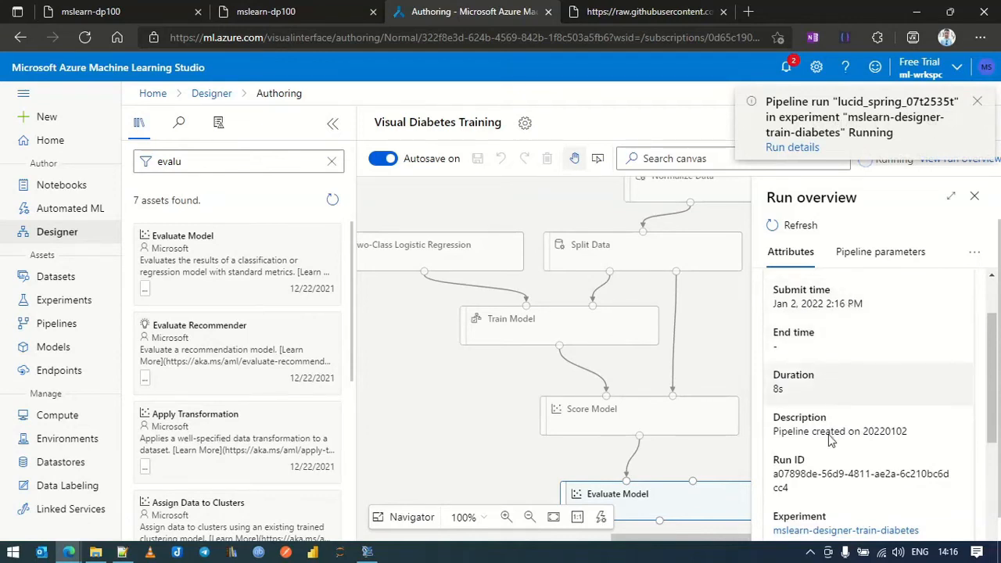
scroll(828, 458, "down", 1)
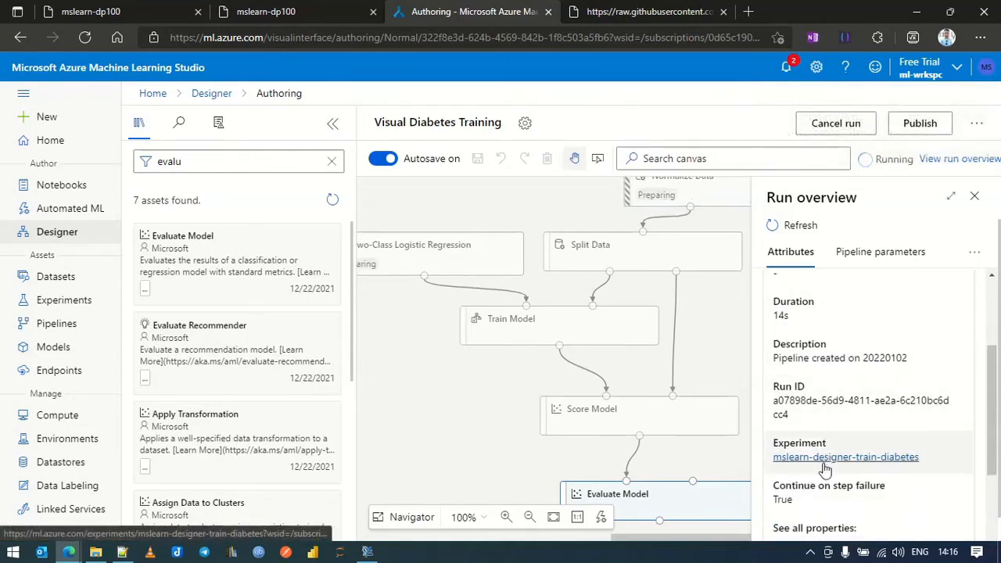
scroll(831, 479, "down", 1)
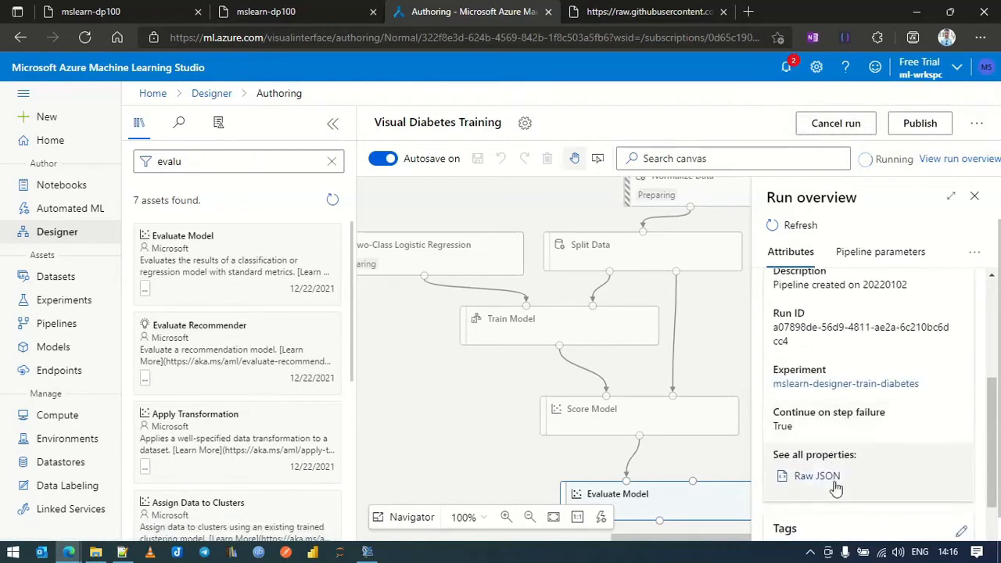
scroll(836, 487, "down", 2)
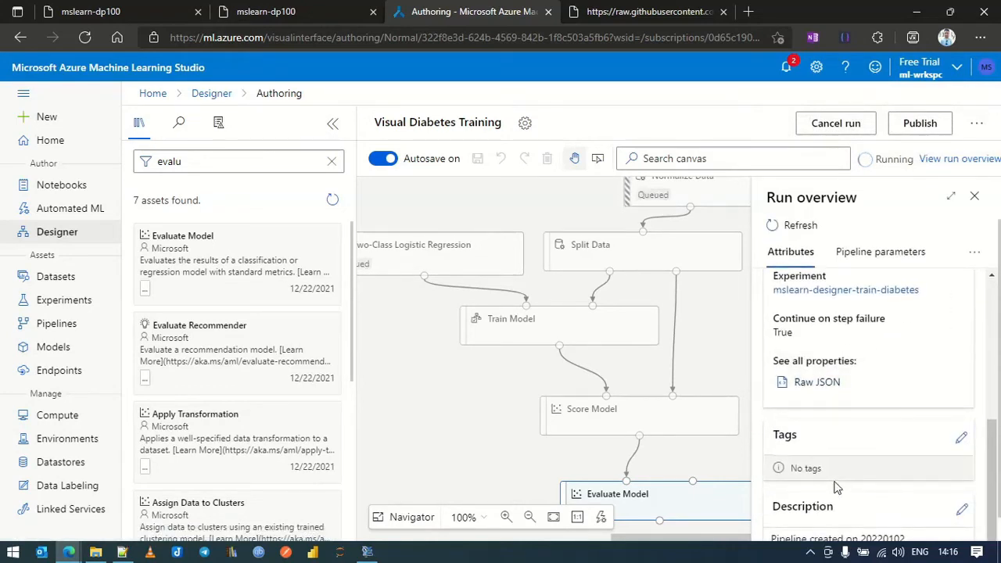
left_click(859, 262)
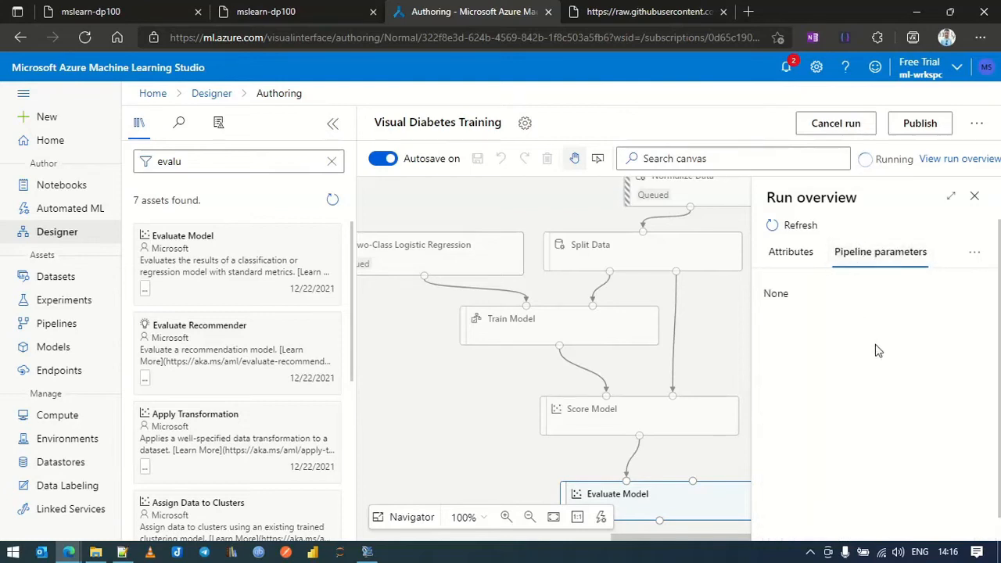
left_click(976, 257)
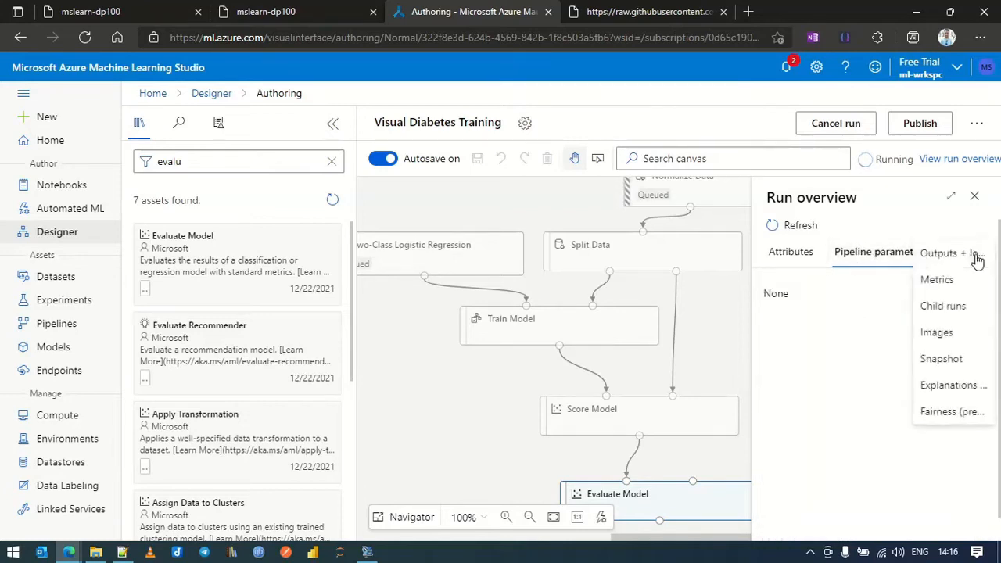
left_click(841, 355)
left_click(783, 252)
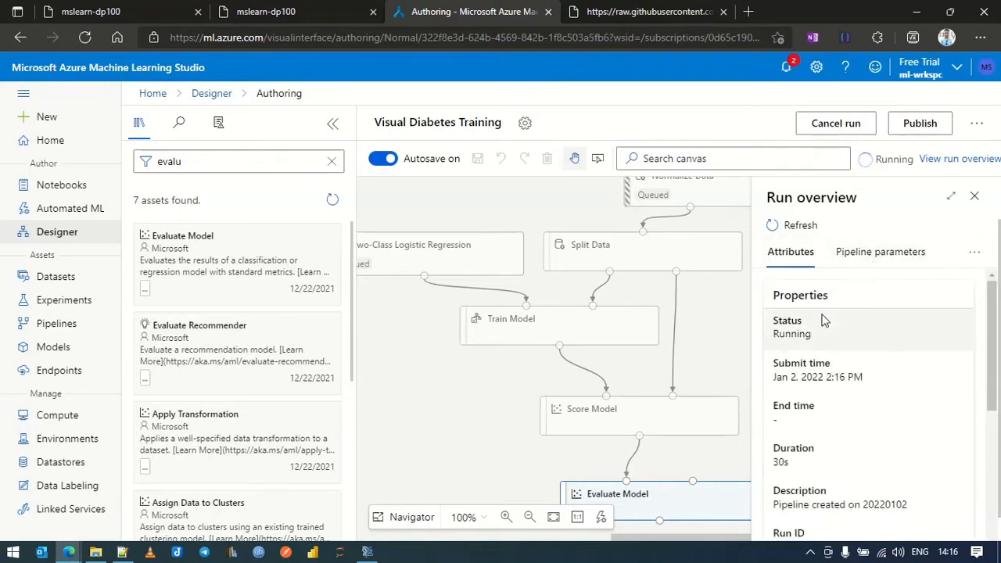
left_click(975, 196)
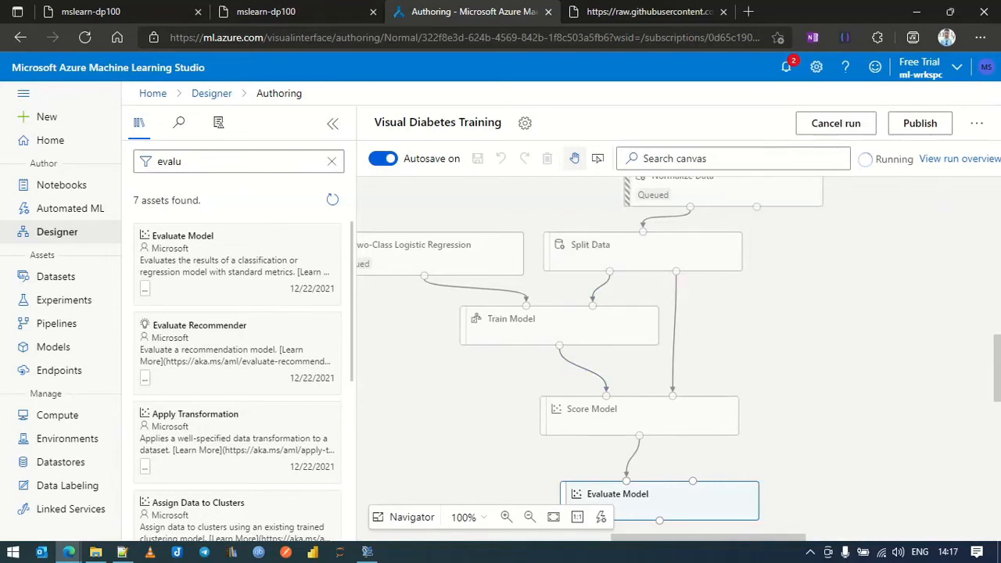
Once the run has finished, preview the Transformed dataset output of Normalize Data and close the preview
left_click_drag(997, 382, 997, 368)
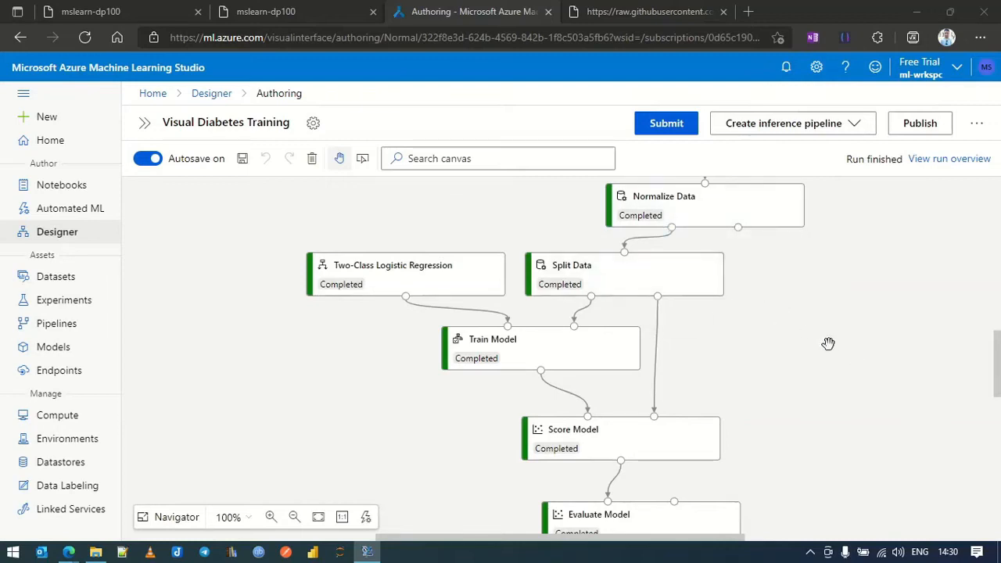
scroll(995, 362, "up", 1)
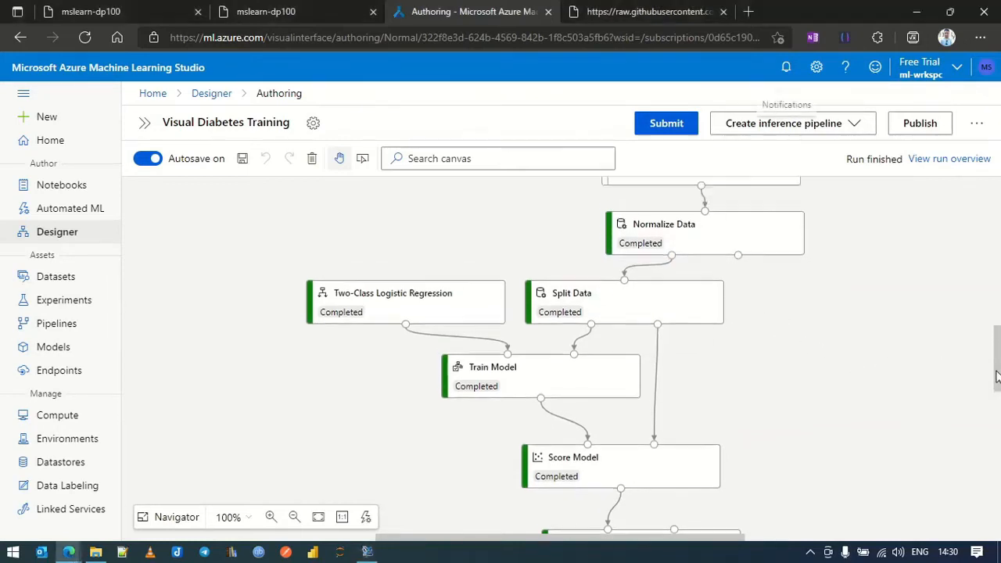
scroll(996, 362, "down", 1)
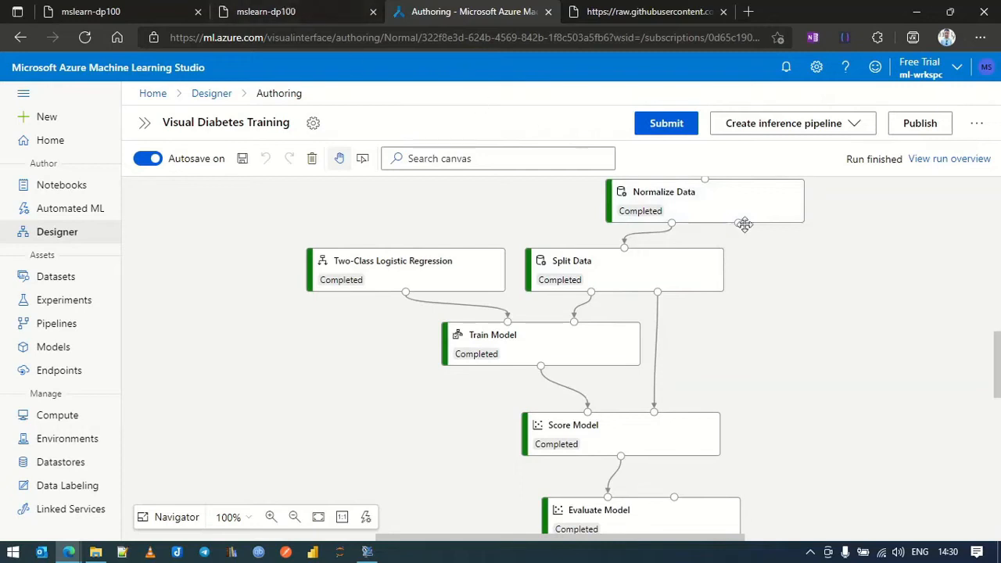
right_click(771, 204)
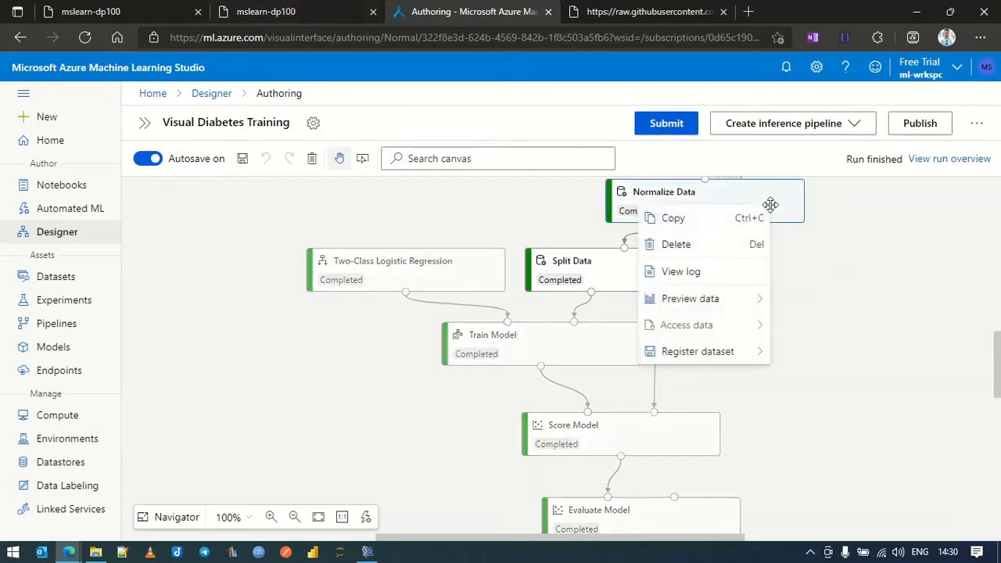
mouse_move(741, 309)
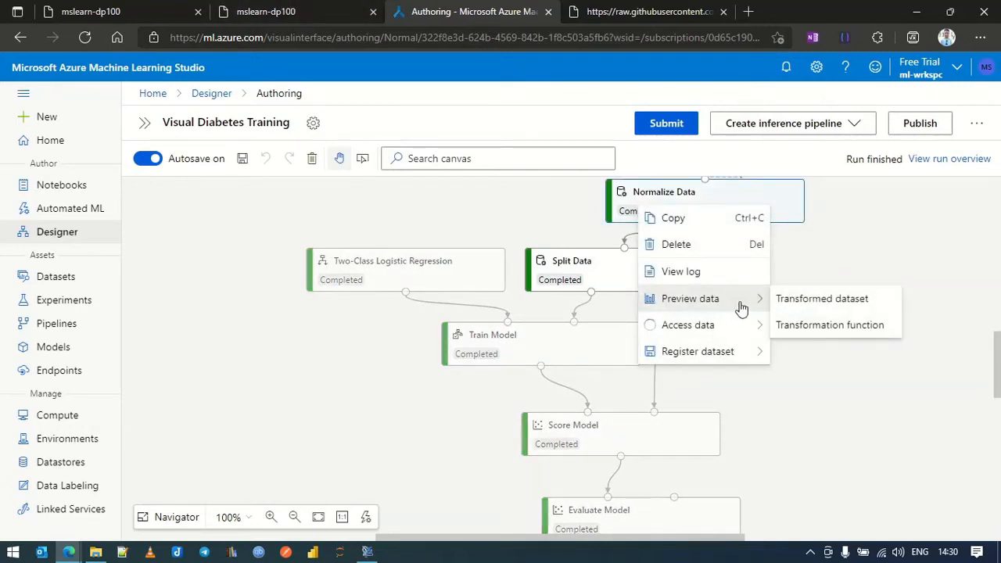
left_click(800, 304)
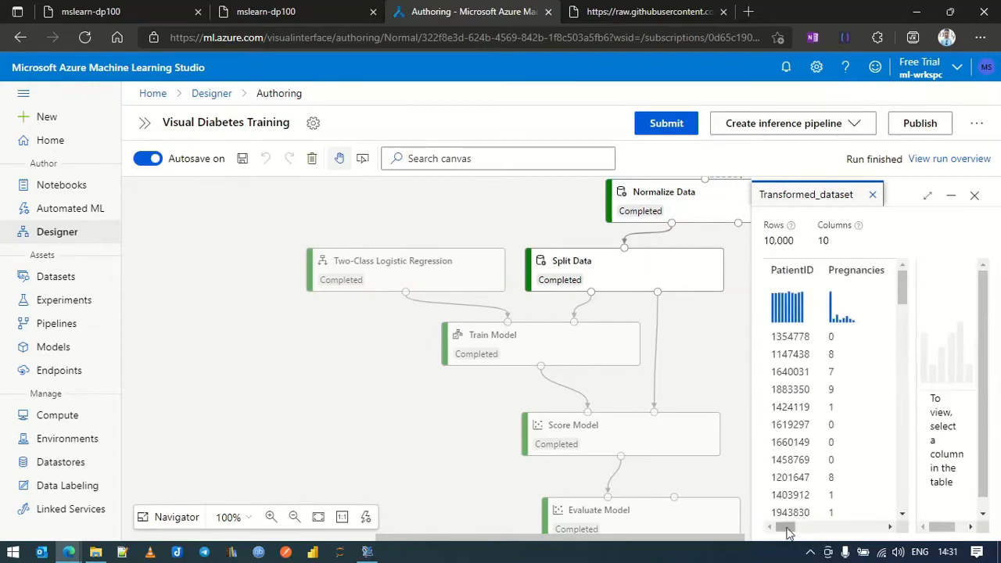
mouse_move(787, 531)
left_mouse_down()
mouse_move(880, 524)
mouse_move(779, 532)
left_mouse_up()
left_click(975, 195)
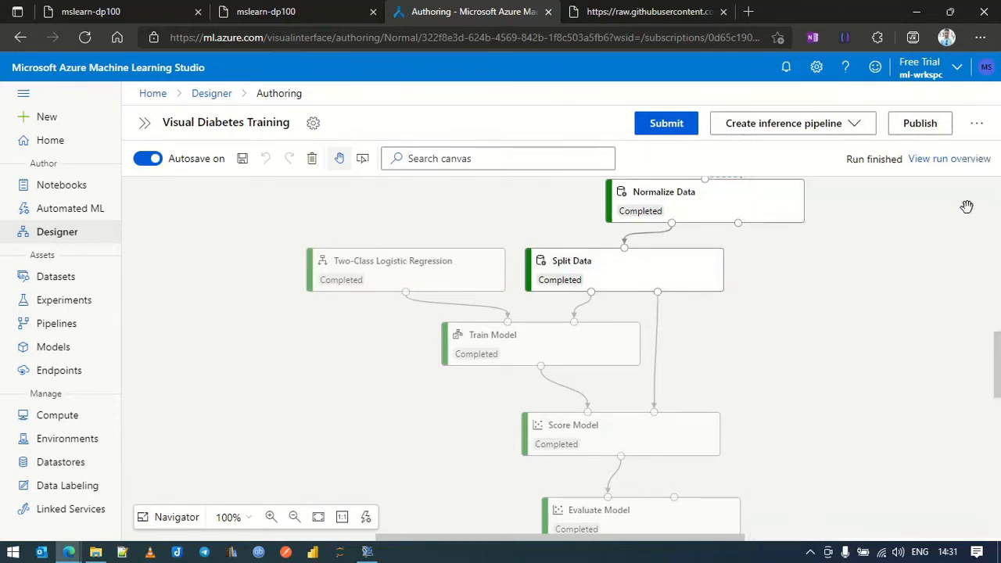
Preview Results dataset1 of the Split Data module and close the preview
right_click(648, 268)
mouse_move(620, 366)
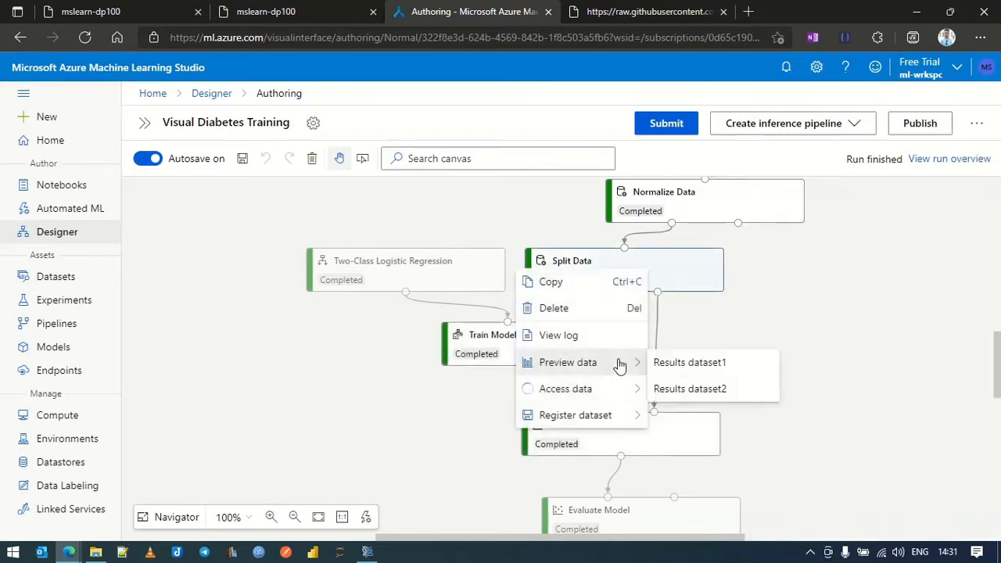
left_click(690, 362)
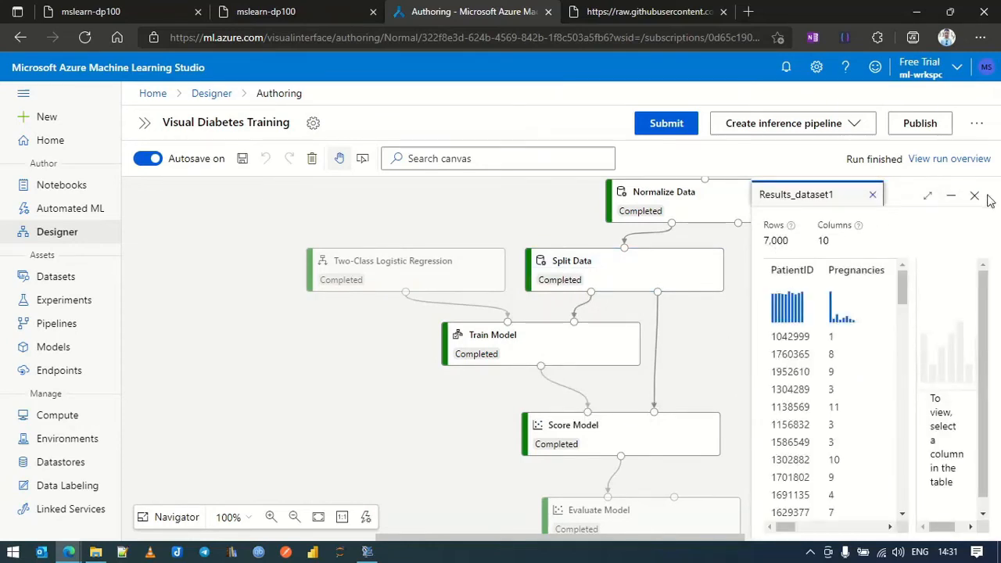
left_click(873, 195)
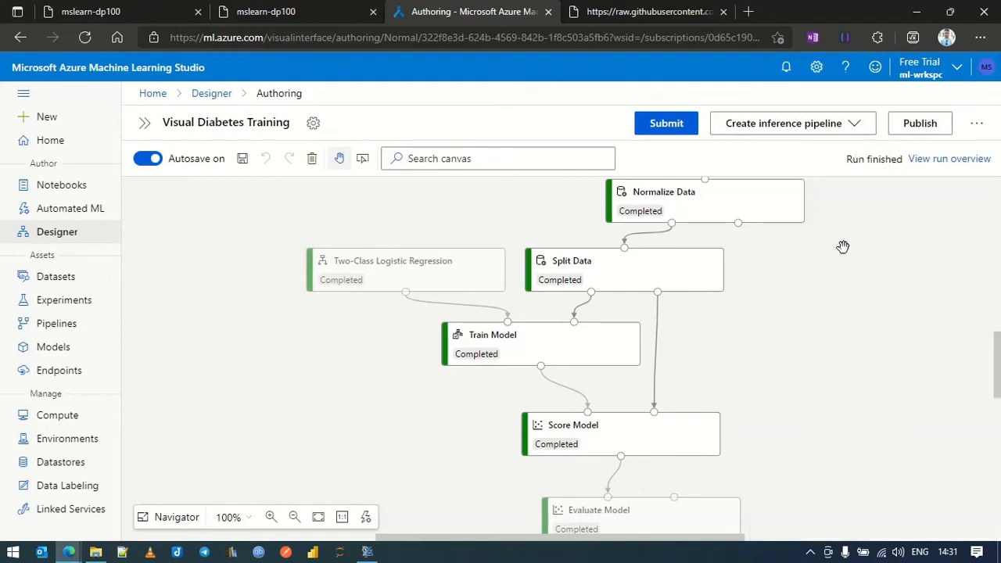
Preview Results dataset2 of the Split Data module, check its row count and columns, and close the preview
right_click(643, 274)
mouse_move(628, 379)
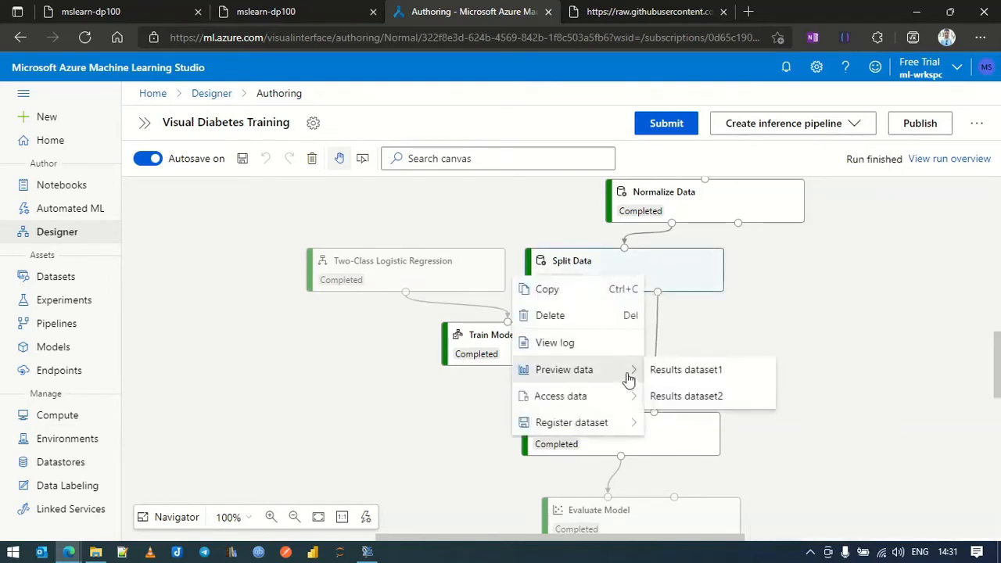
left_click(689, 397)
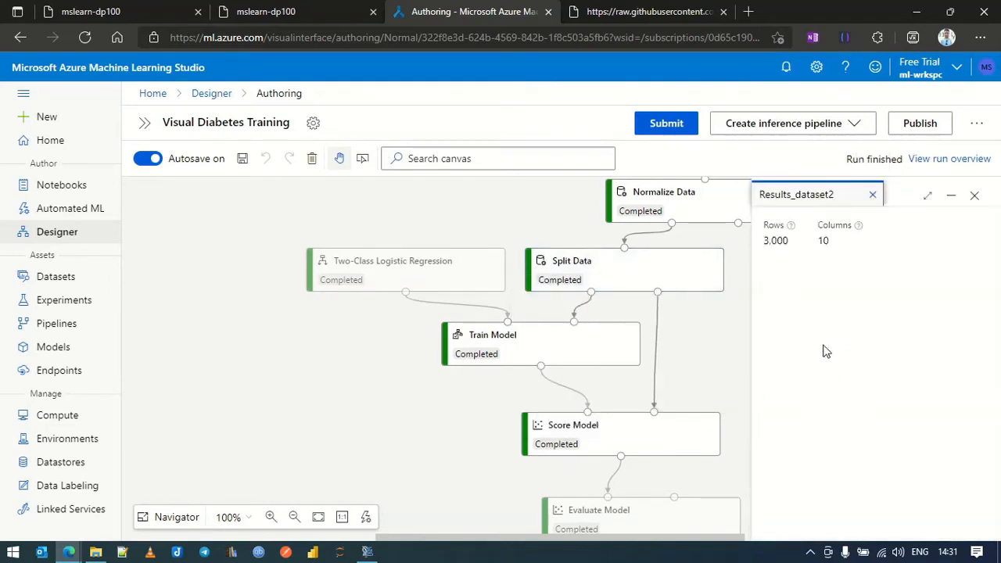
left_click_drag(790, 247, 763, 244)
left_click_drag(792, 529, 843, 237)
left_click(975, 195)
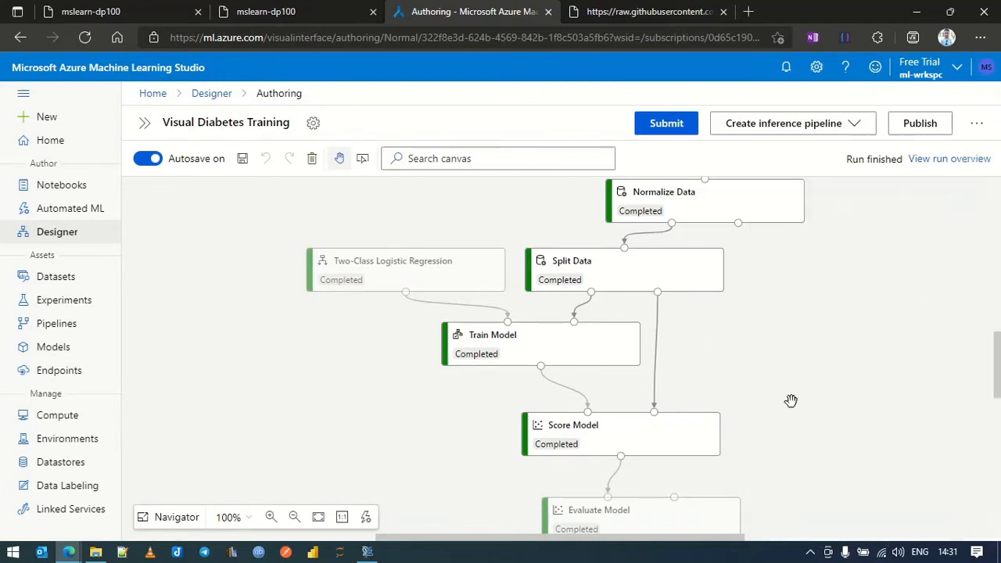
Preview the Trained model output of the Train Model module and close the preview
right_click(594, 354)
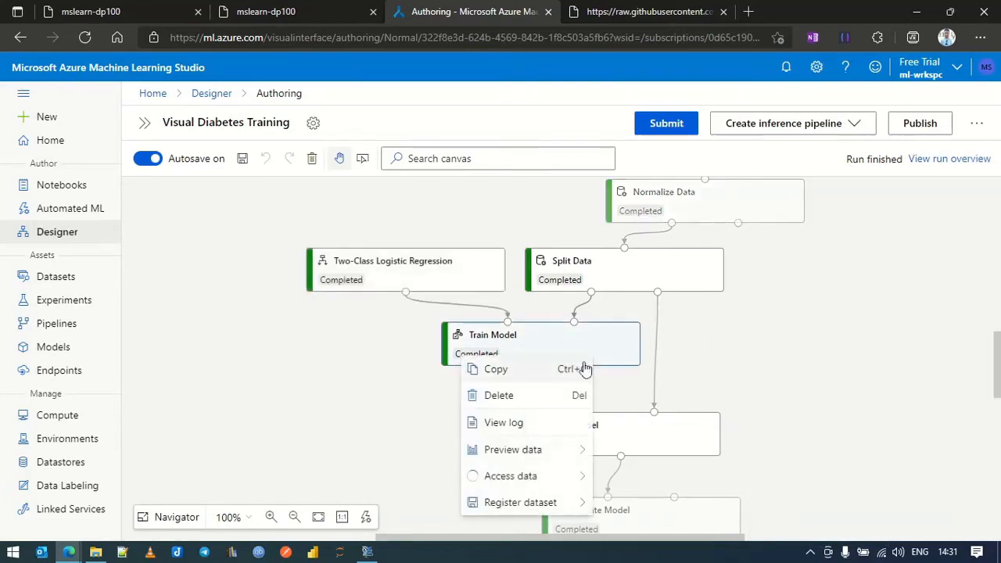
mouse_move(577, 453)
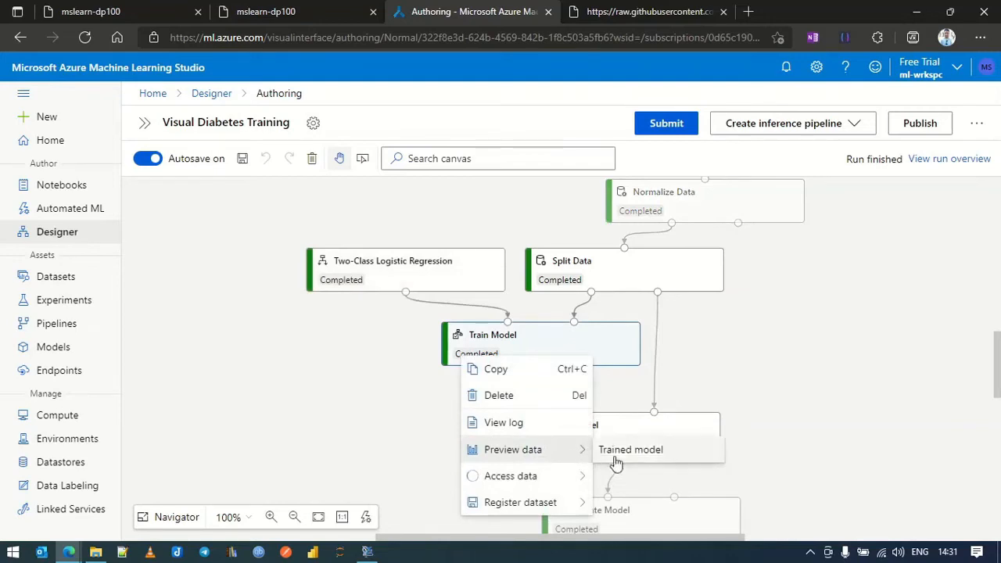
left_click(615, 459)
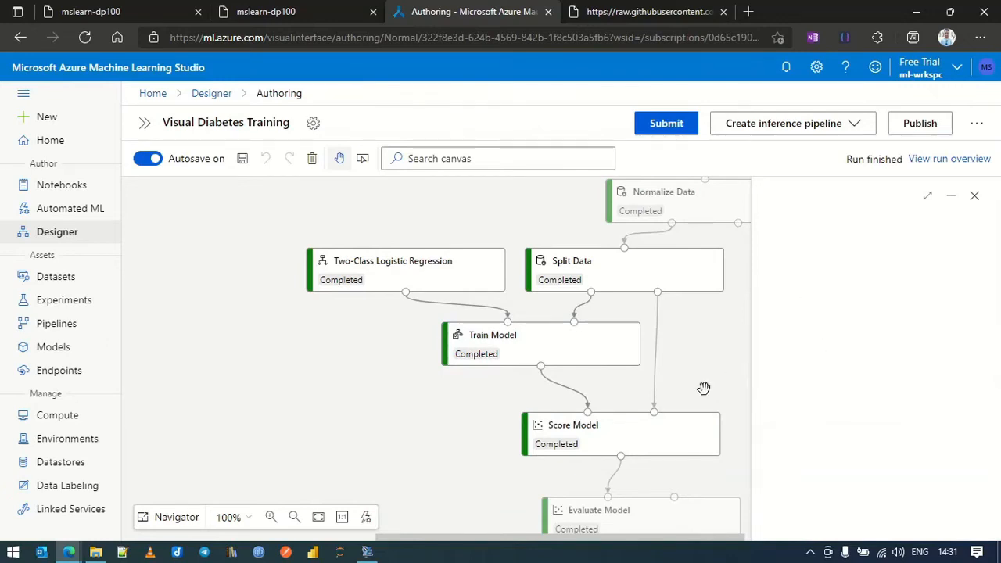
left_click(976, 197)
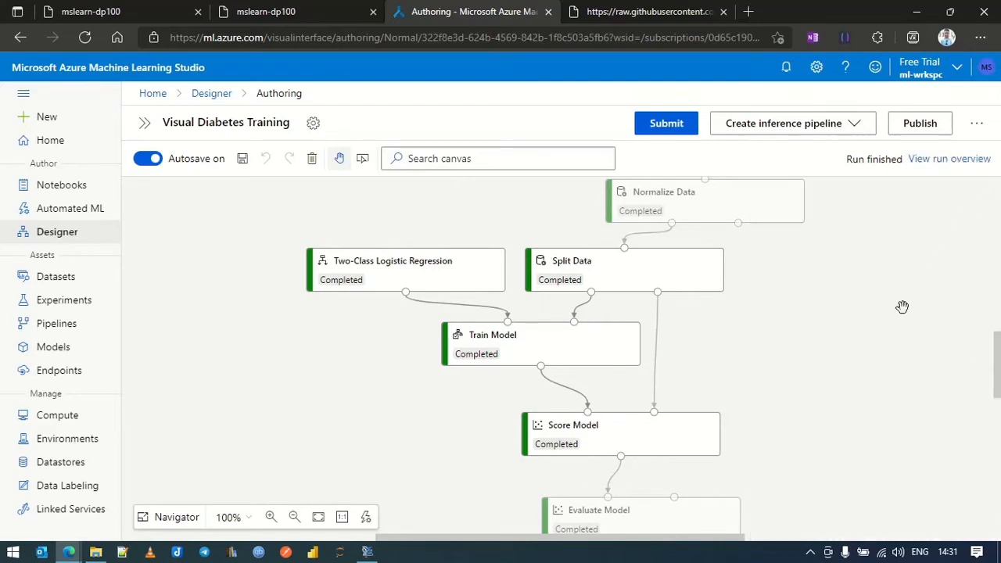
right_click(577, 334)
mouse_move(557, 462)
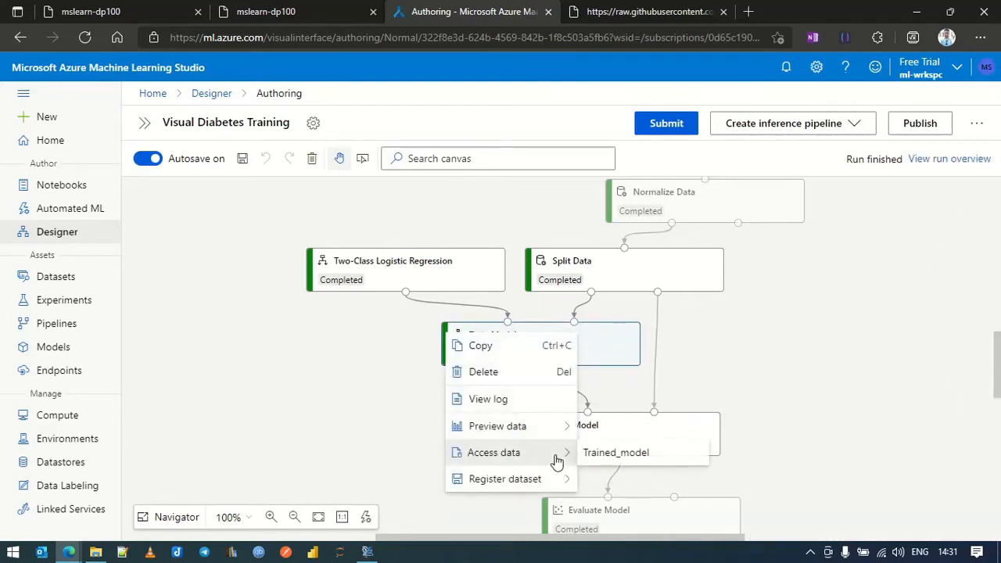
left_click(827, 336)
Preview the Scored dataset output of Score Model and examine its row count and its Scored Labels and Scored Probabilities columns
right_click(633, 436)
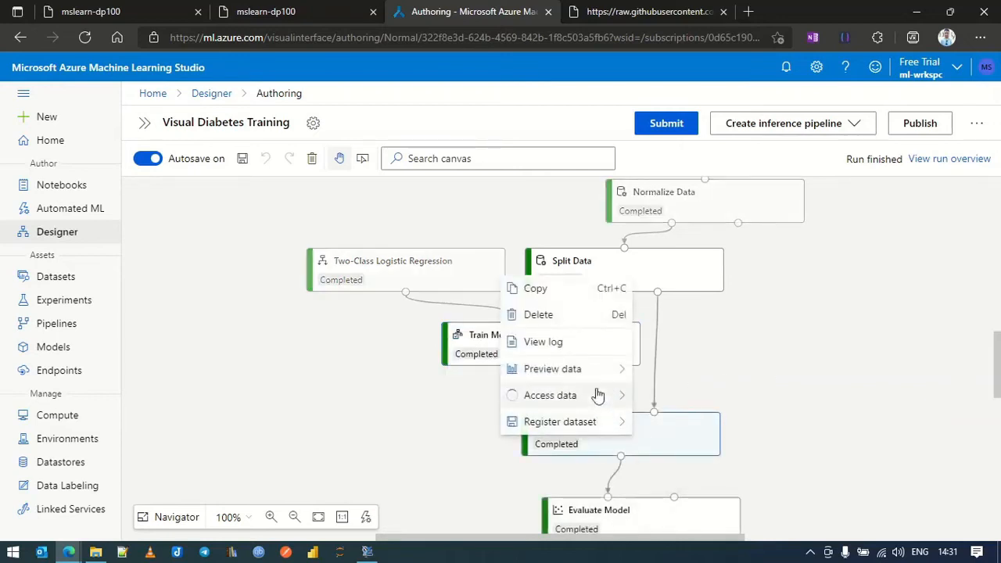
mouse_move(599, 371)
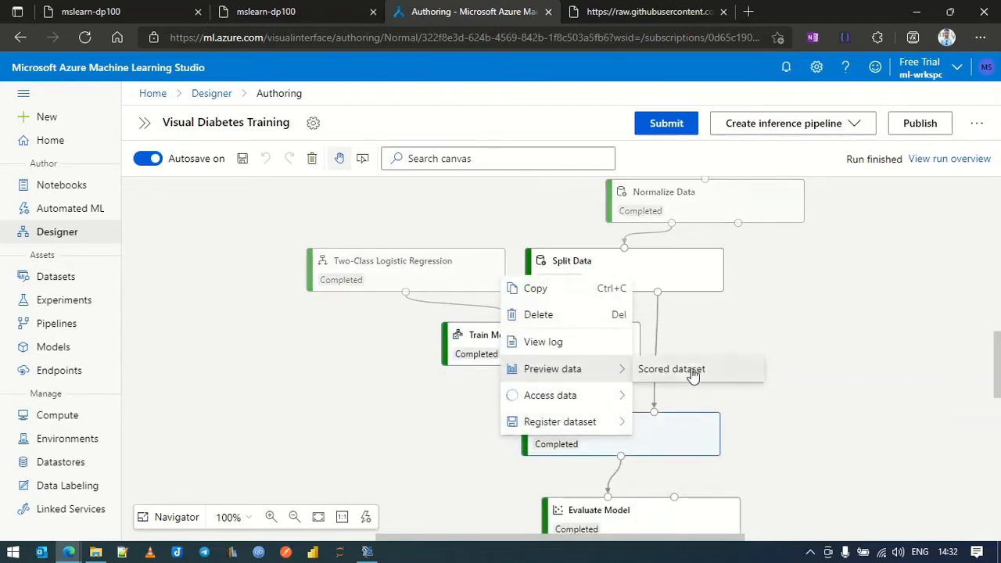
left_click(691, 373)
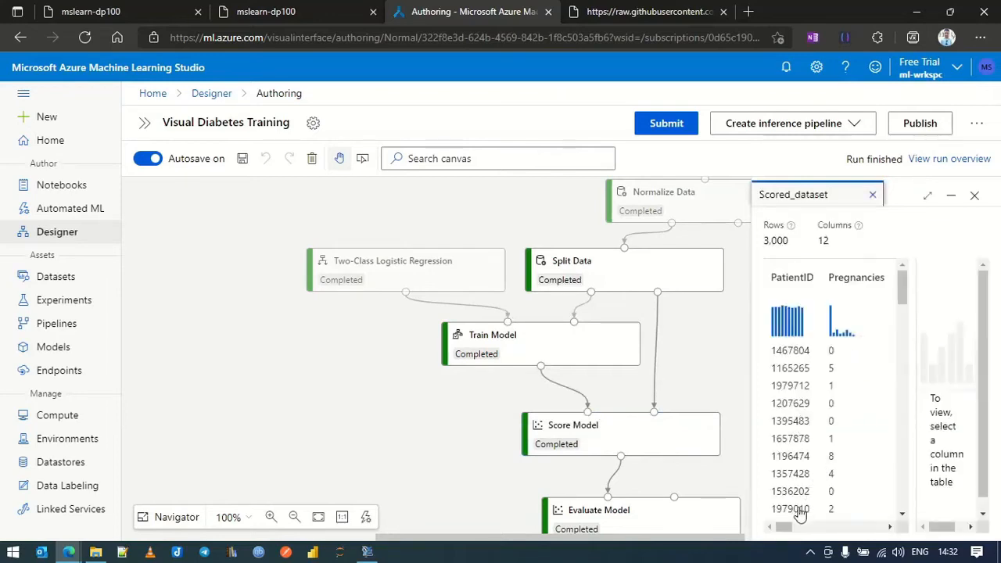
left_click_drag(784, 527, 886, 535)
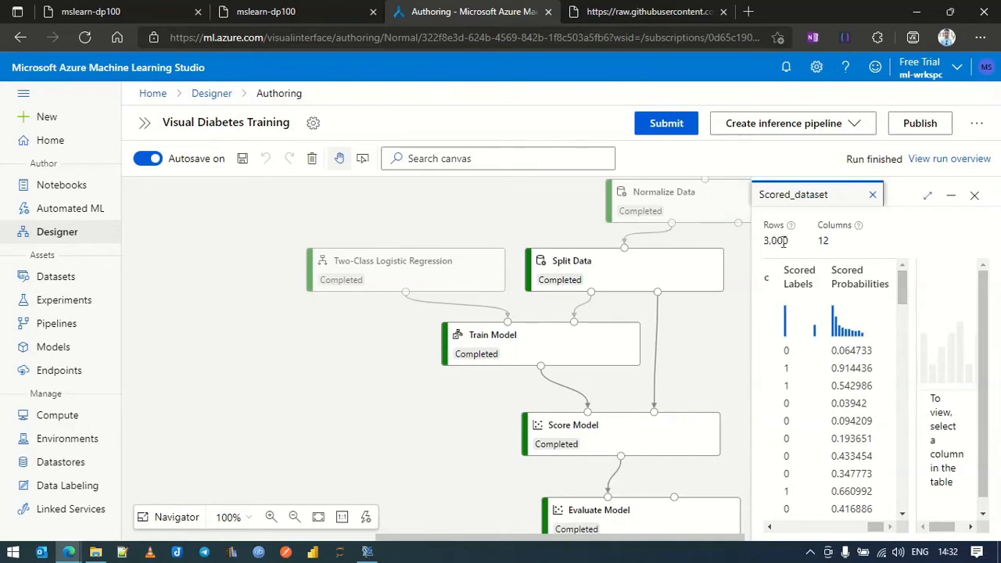
left_click_drag(784, 242, 764, 242)
left_click_drag(881, 529, 881, 534)
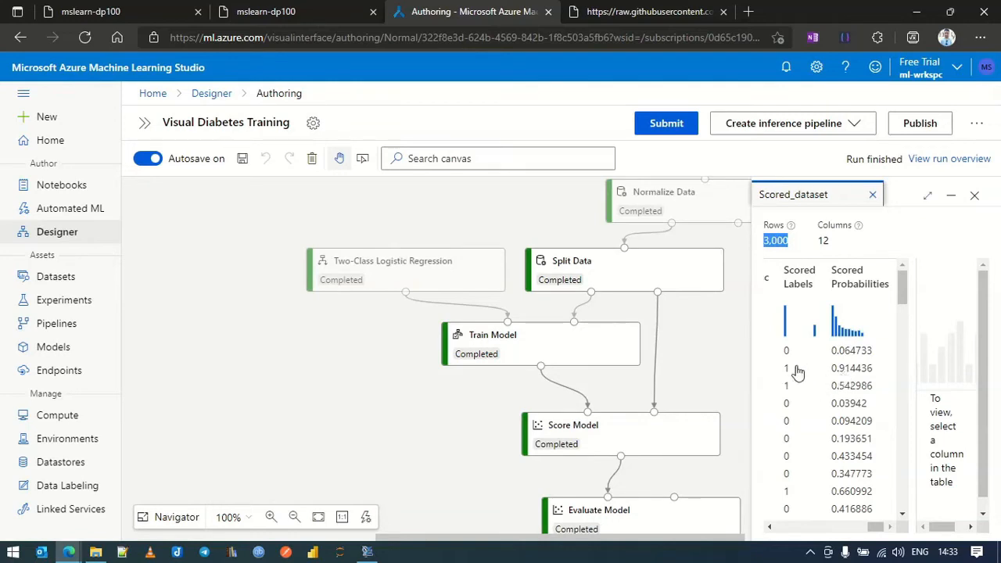
scroll(809, 418, "down", 2)
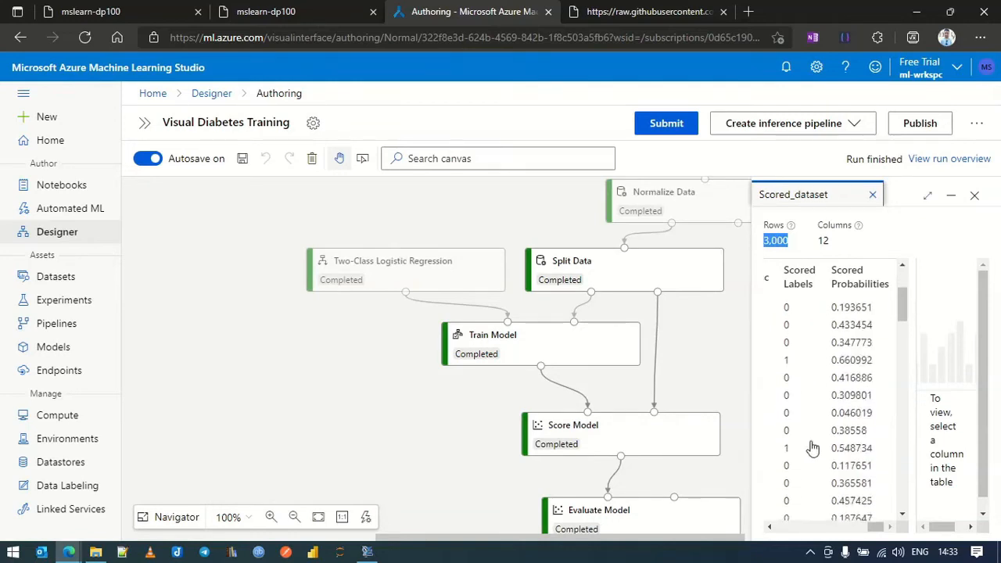
left_click_drag(877, 530, 776, 530)
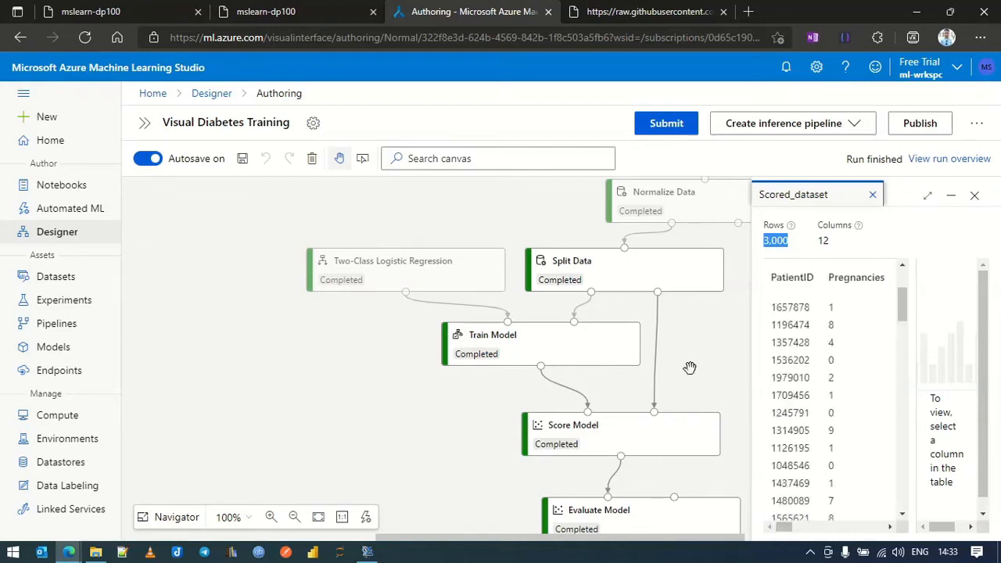
Preview the Evaluation results of the Evaluate Model module and examine the performance curves and the score bin table
right_click(705, 508)
mouse_move(691, 456)
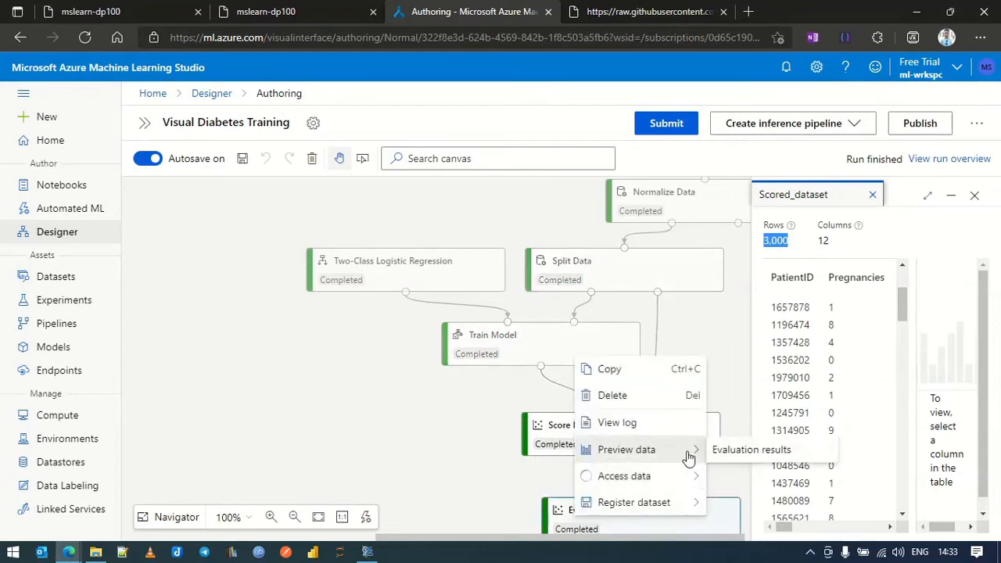
left_click(731, 448)
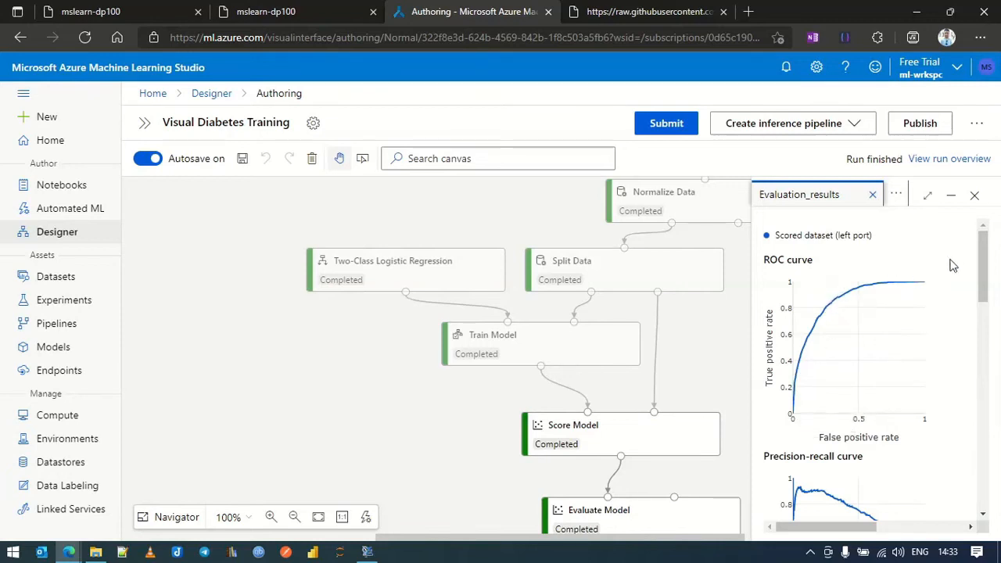
left_click_drag(983, 275, 985, 456)
left_click_drag(816, 286, 854, 287)
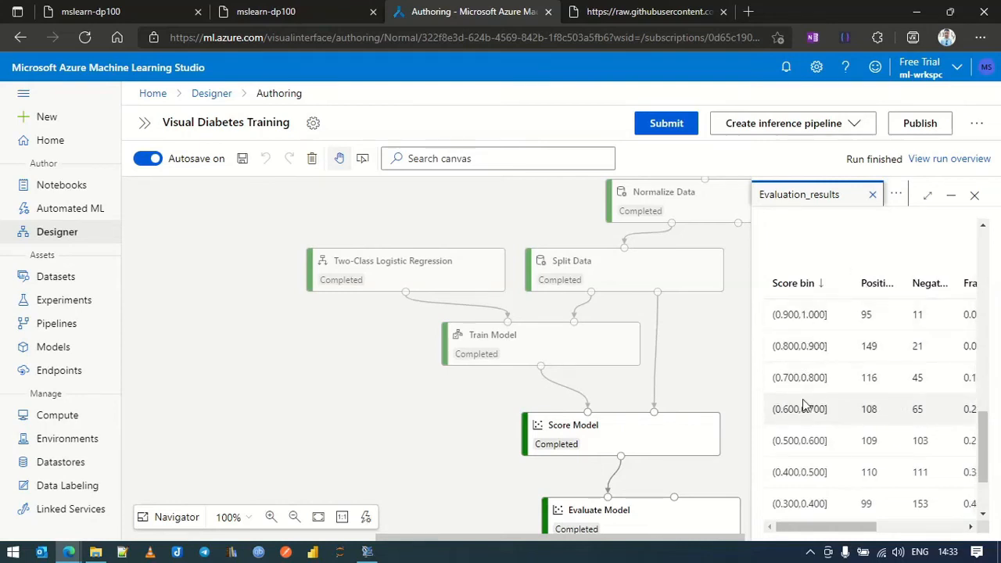
scroll(808, 424, "down", 2)
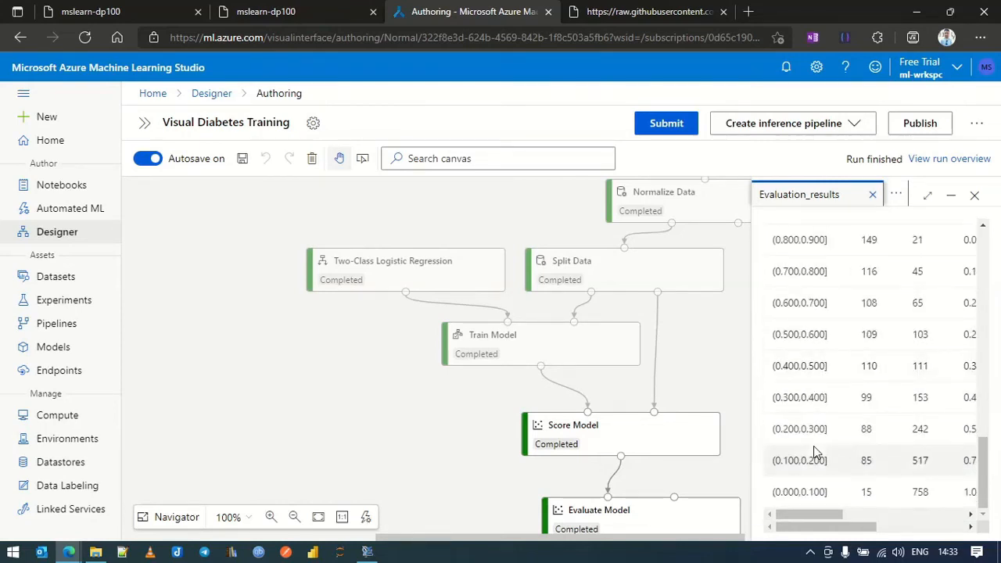
Examine the confusion matrix of actual against predicted labels in the evaluation results and close the preview
left_click_drag(835, 512, 944, 539)
scroll(862, 470, "up", 3)
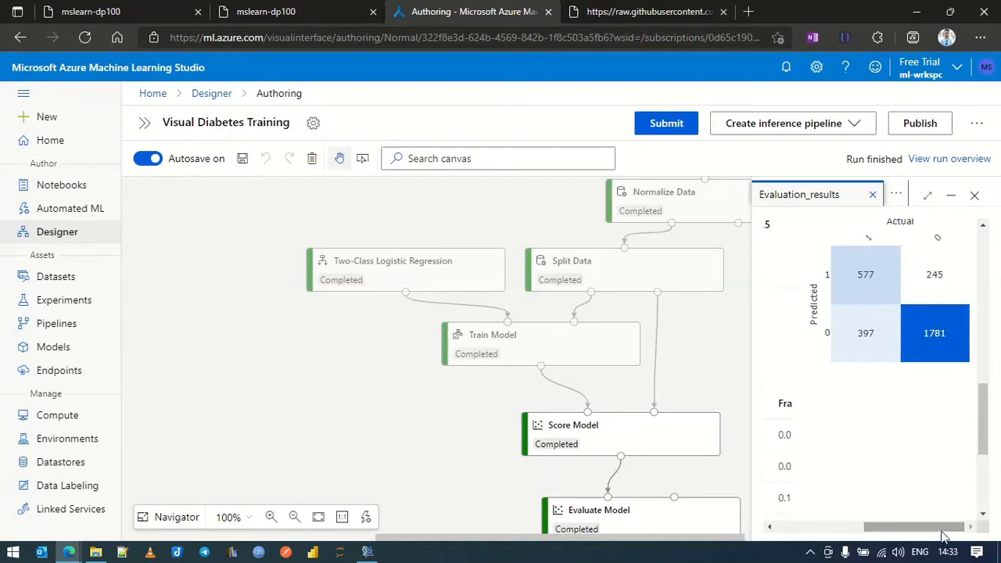
scroll(986, 438, "up", 1)
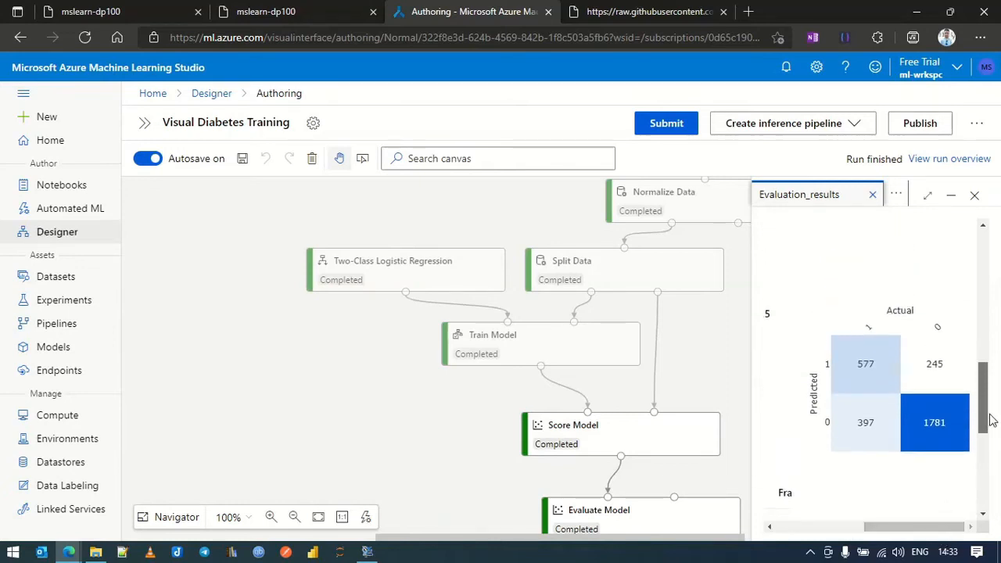
left_click_drag(947, 529, 968, 519)
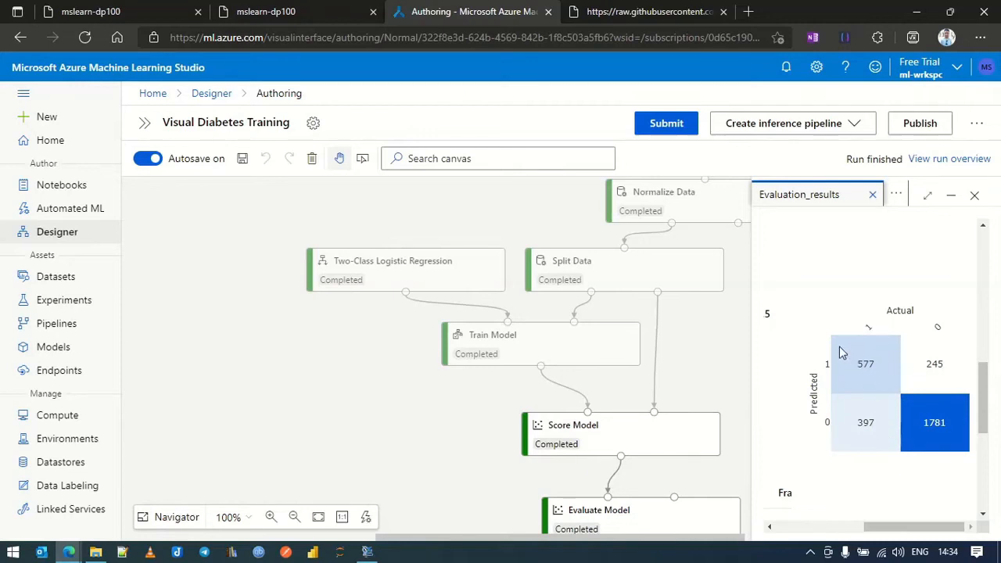
left_click(974, 195)
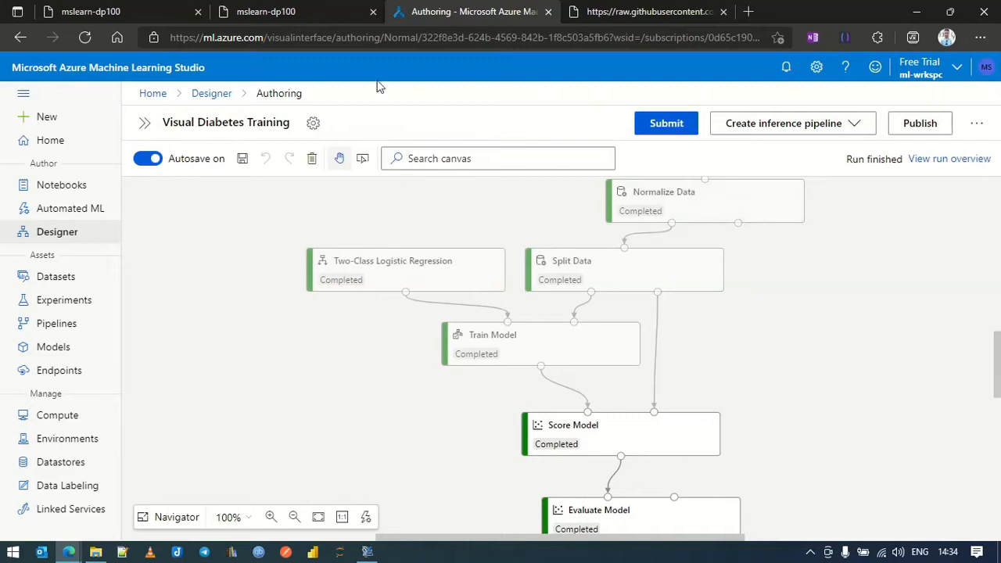
Switch to the mslearn-dp100 designer instructions and read steps 3 and 4 and the note on comparing models with Evaluate Model
left_click(294, 11)
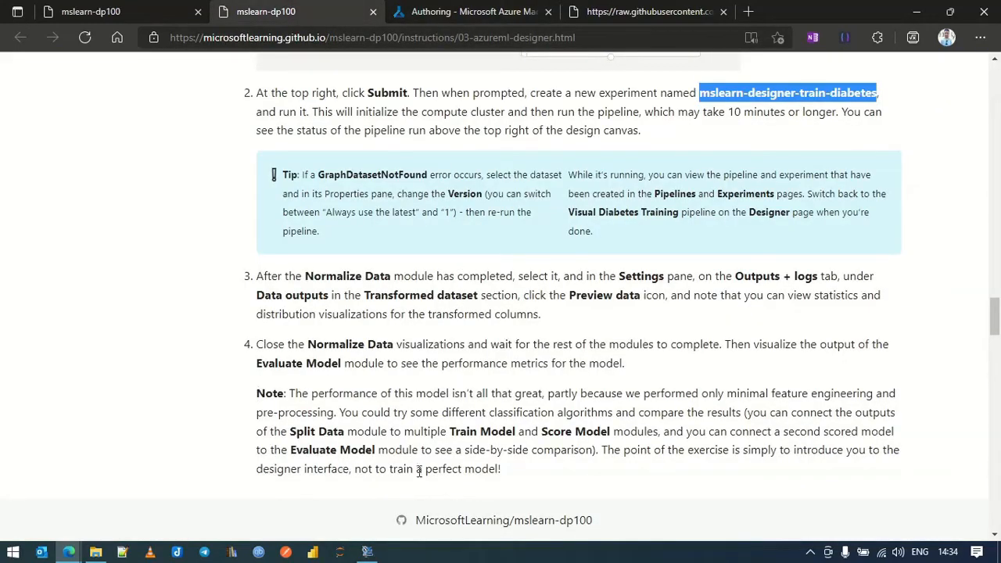
left_click_drag(514, 479, 252, 276)
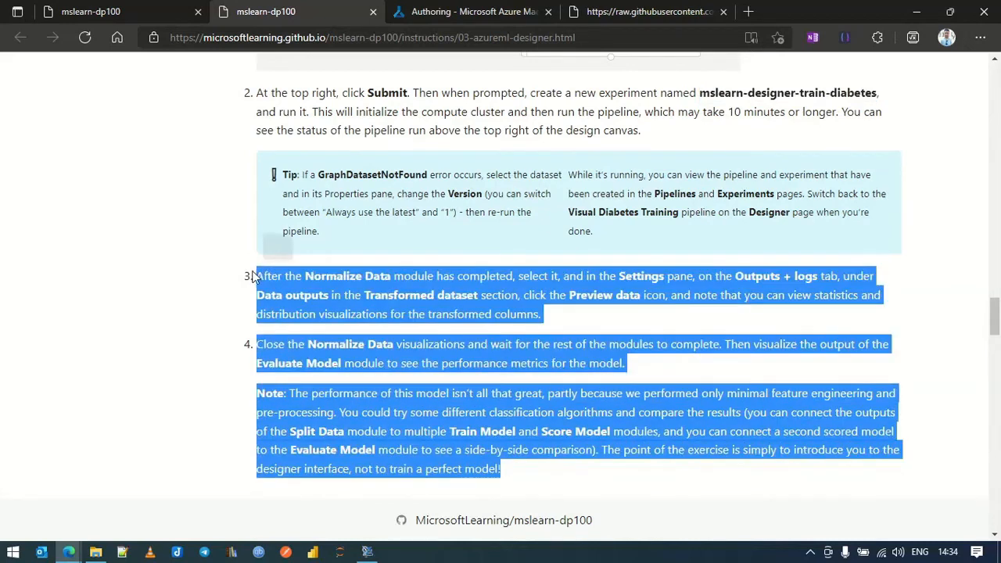
left_click(483, 336)
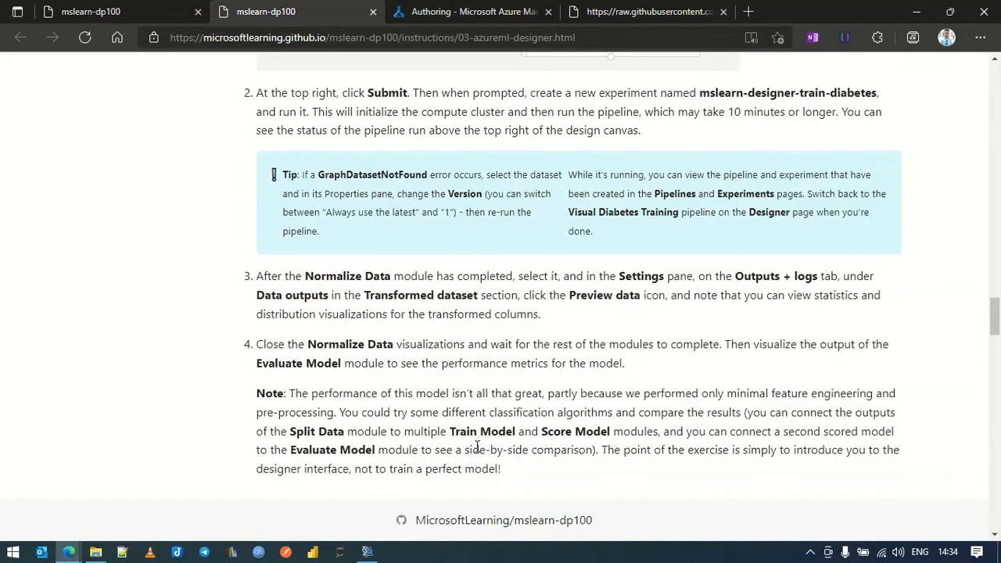
left_click_drag(451, 431, 600, 431)
left_click_drag(290, 450, 379, 451)
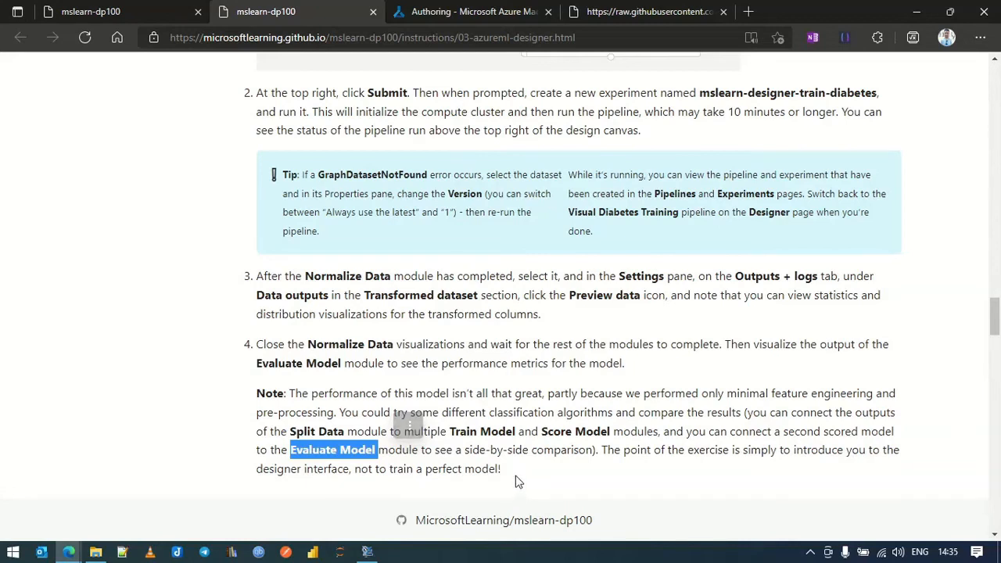
left_click(527, 475)
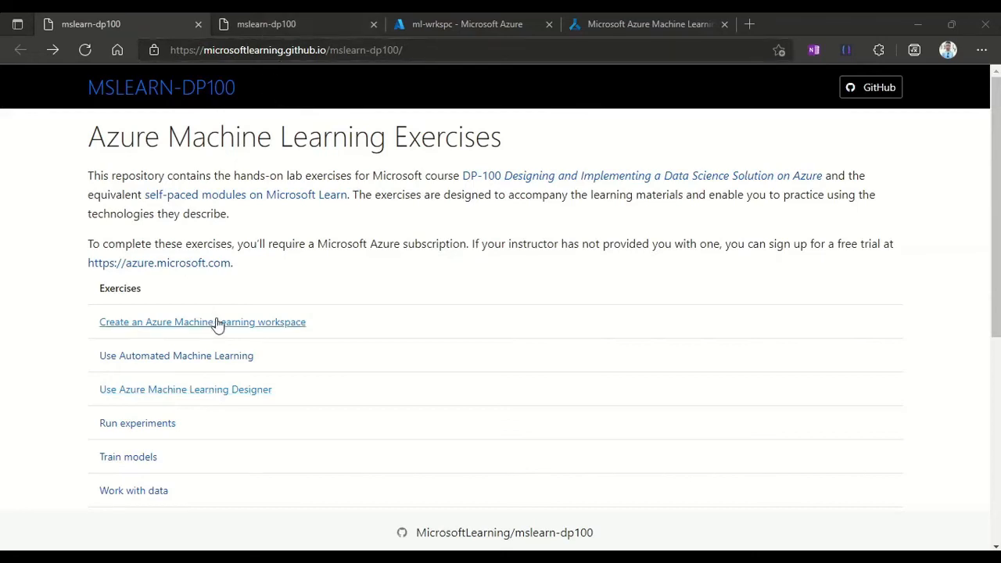
Open the mslearn-dp100 designer exercise and review the diagram under Run the training pipeline from diabetes dataset to Evaluate Model
left_click(255, 22)
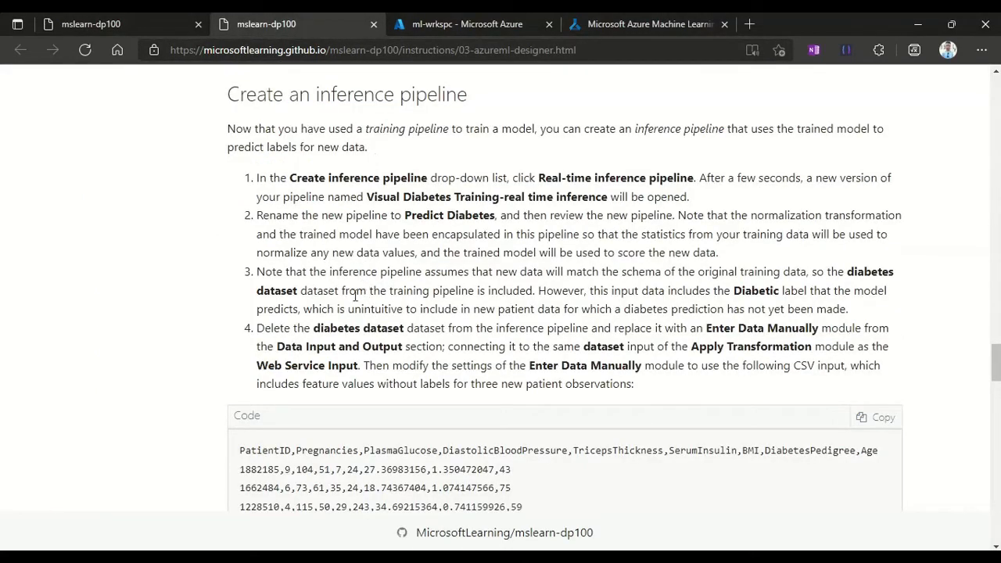
scroll(356, 296, "up", 10)
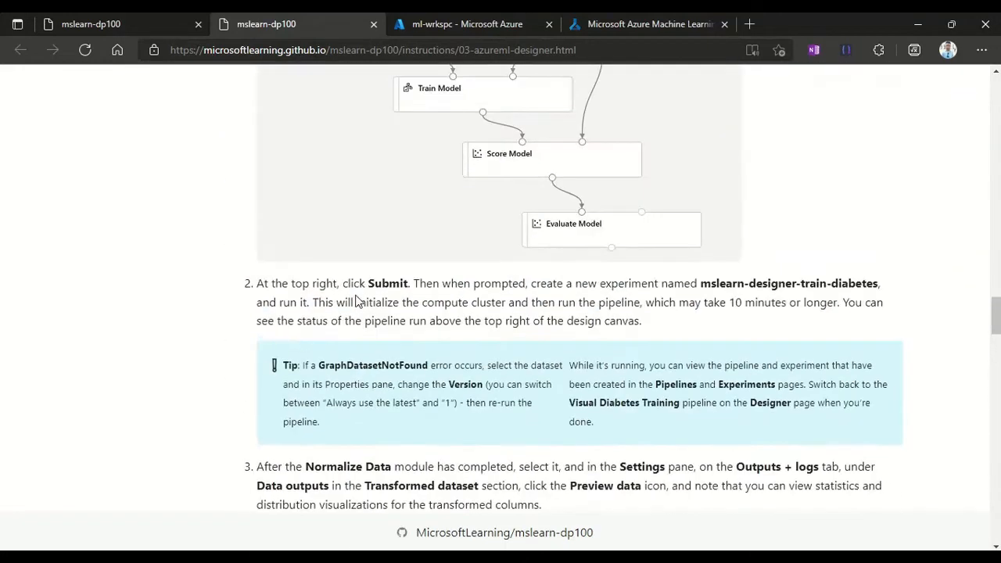
scroll(356, 297, "up", 5)
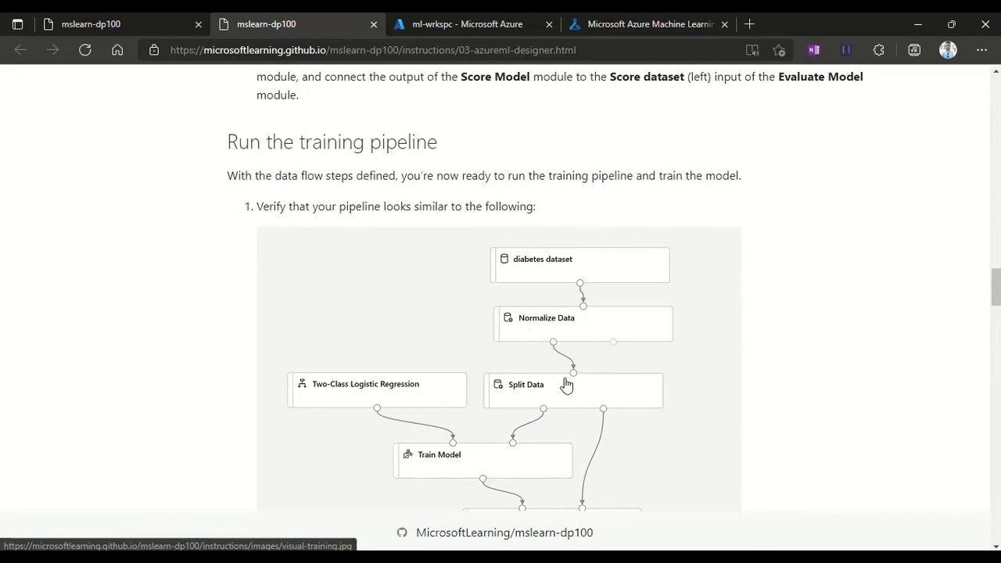
scroll(571, 409, "down", 2)
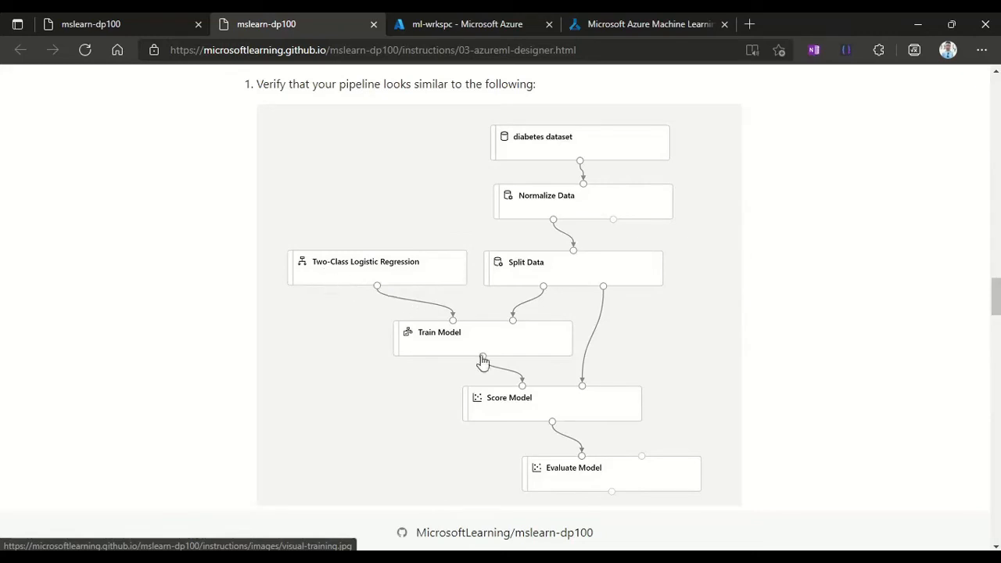
scroll(483, 388, "down", 1)
scroll(485, 389, "down", 1)
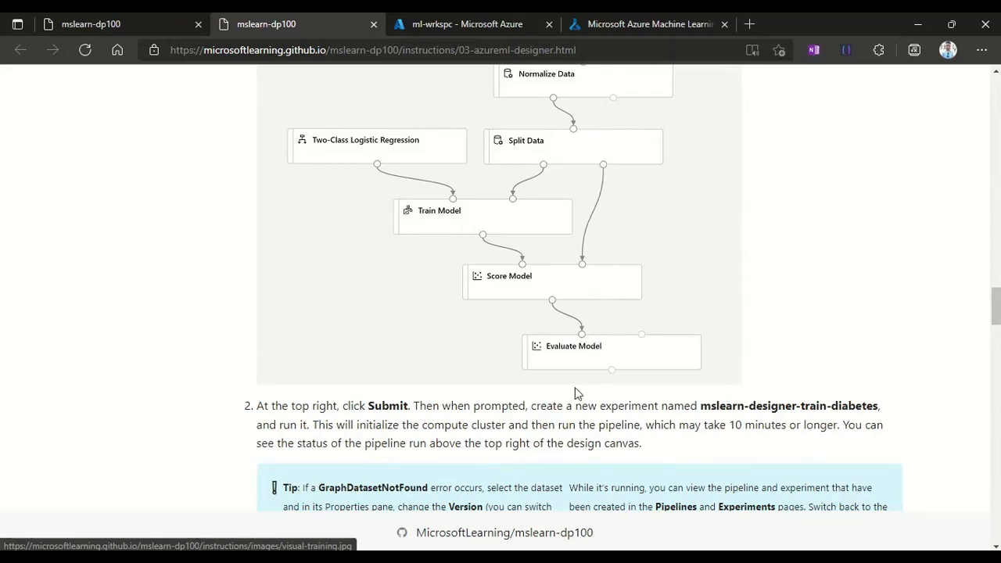
Read the introduction of the Create an inference pipeline section and highlight the phrase "predict labels for new data."
scroll(575, 389, "down", 2)
scroll(575, 389, "down", 5)
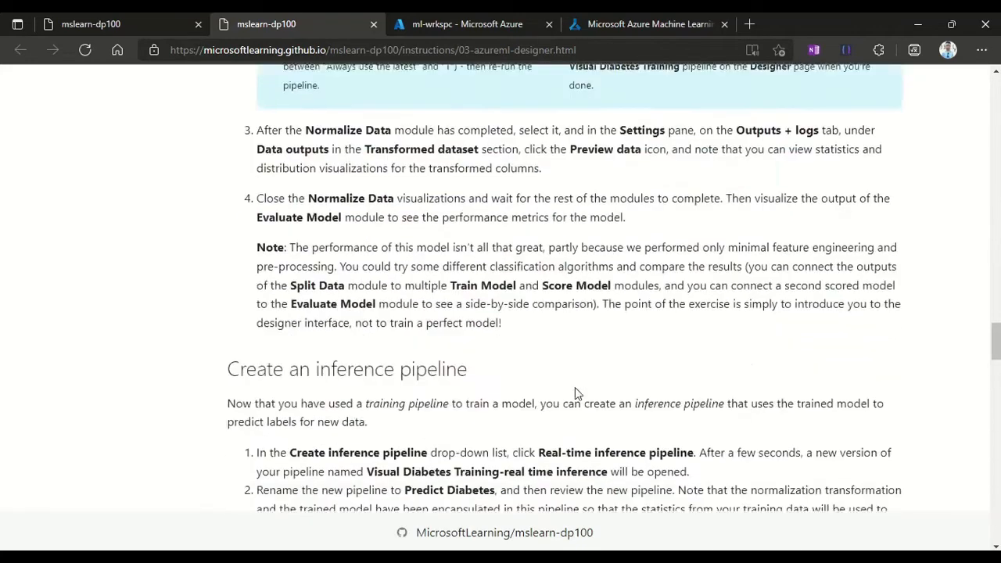
scroll(575, 391, "down", 2)
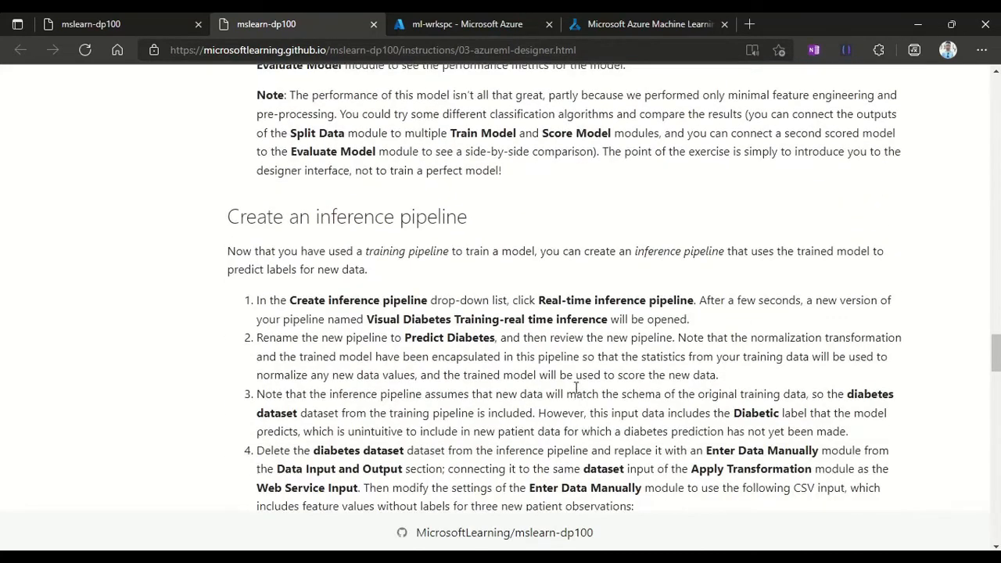
scroll(576, 388, "down", 2)
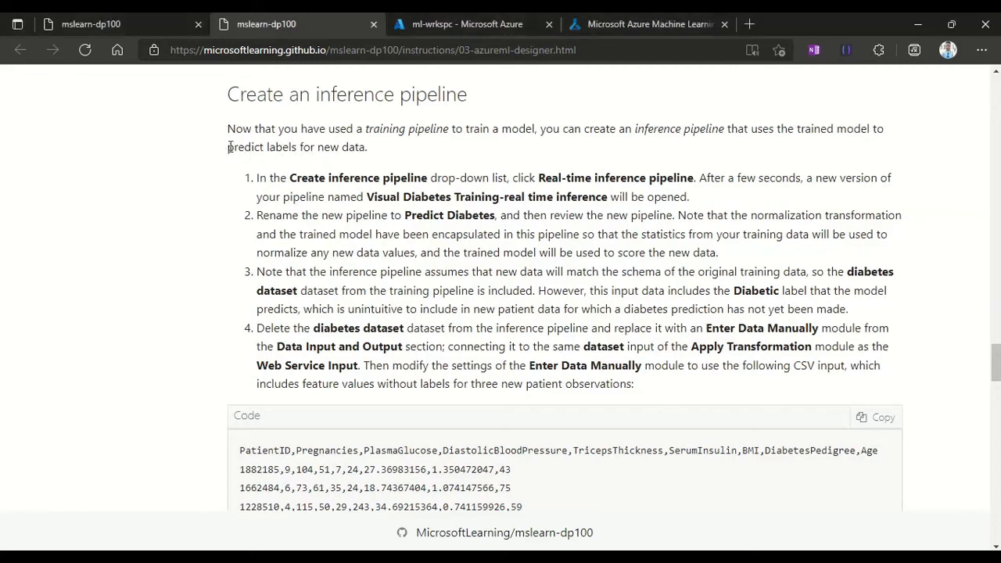
left_click_drag(227, 148, 394, 152)
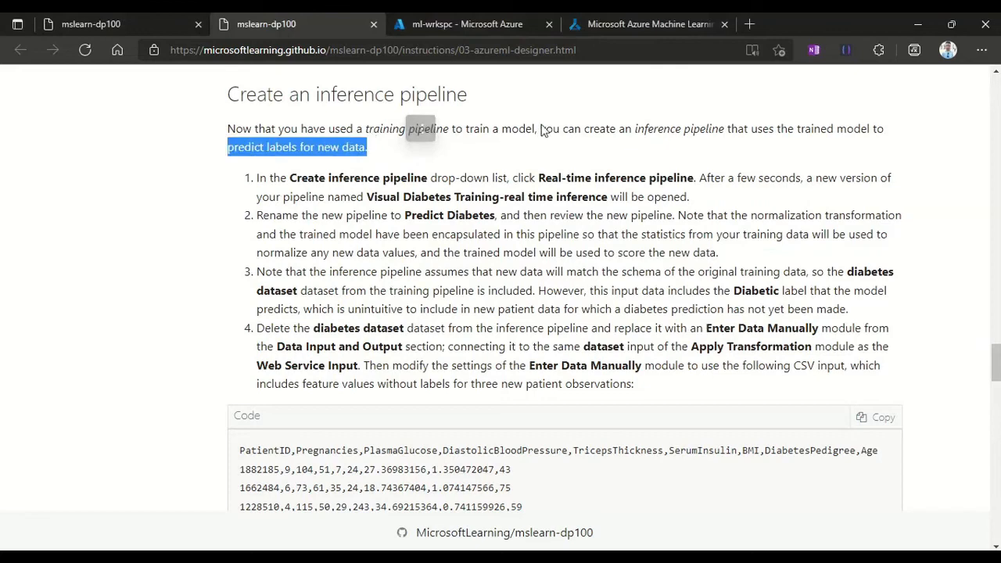
Recheck the training pipeline diagram in the instructions and return to the numbered steps of Create an inference pipeline
scroll(529, 223, "up", 1)
scroll(532, 227, "up", 1)
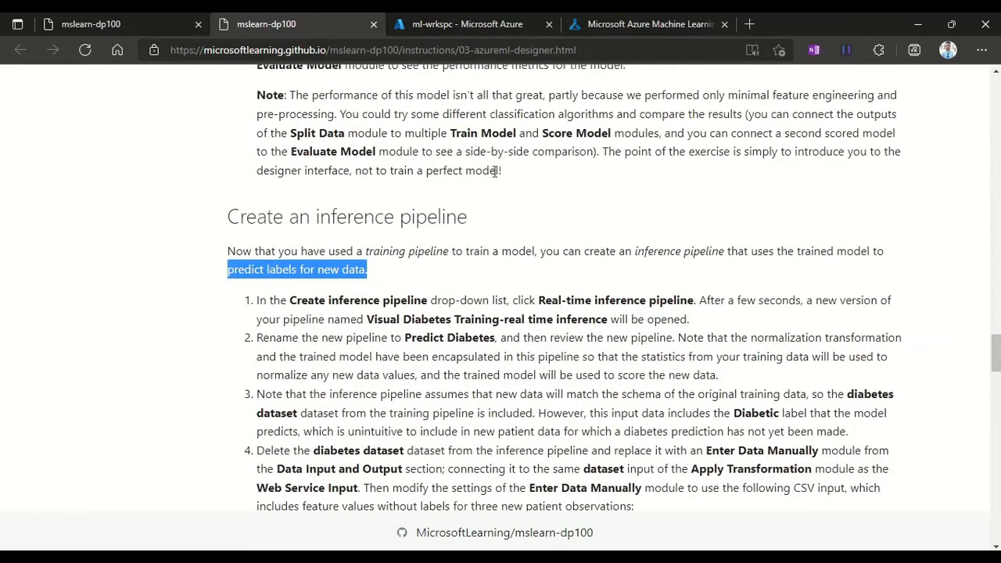
scroll(501, 204, "up", 3)
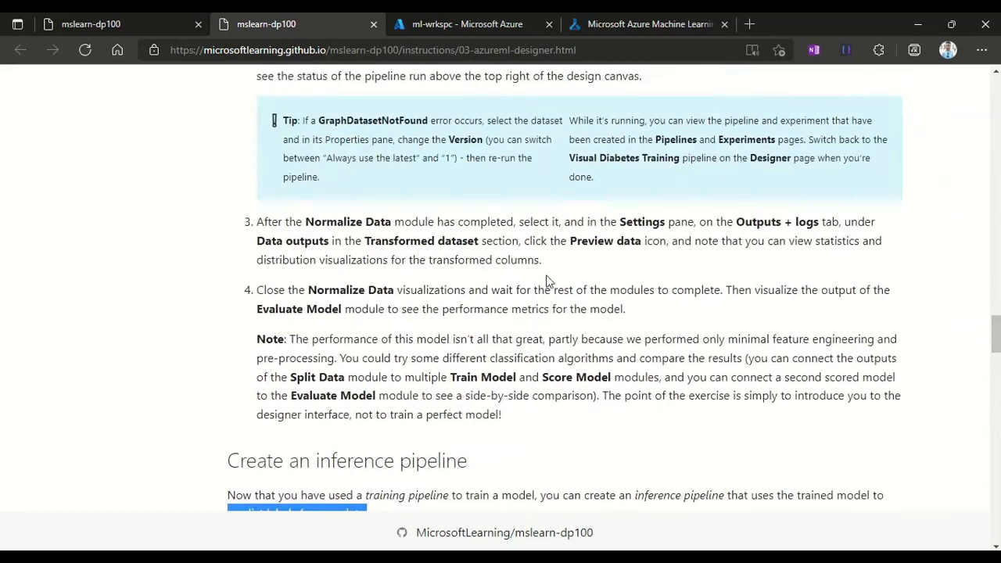
scroll(548, 282, "up", 6)
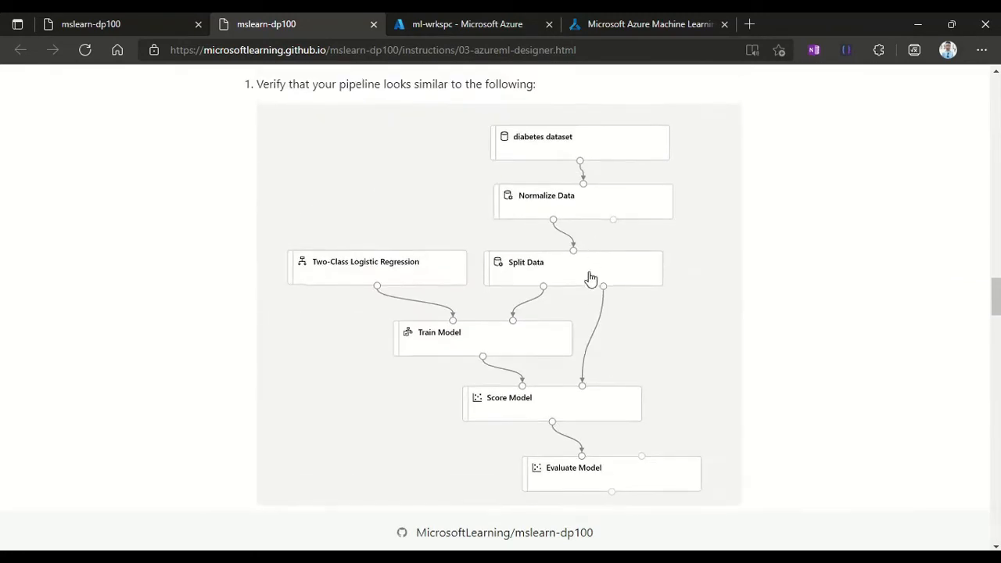
scroll(592, 279, "down", 4)
scroll(595, 311, "down", 3)
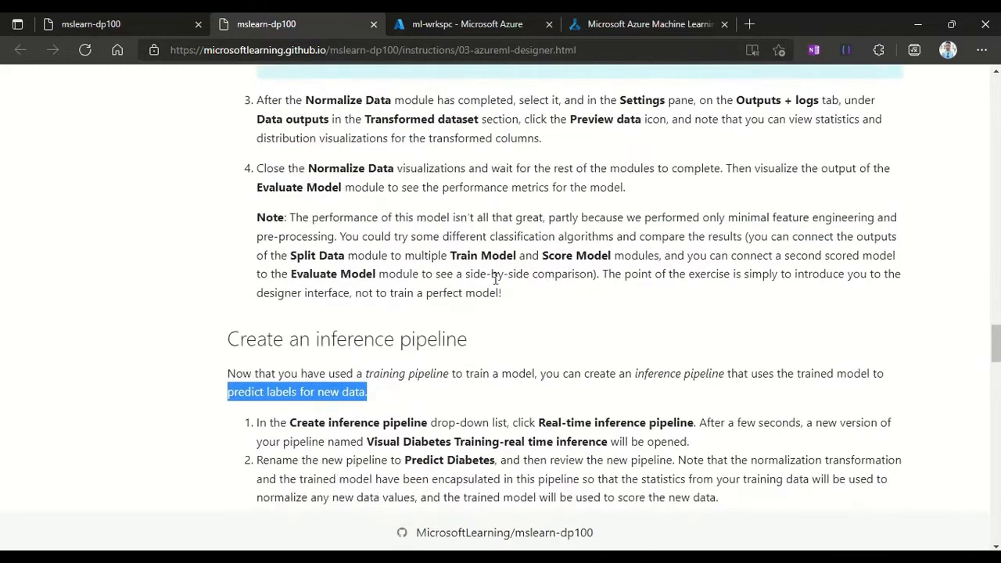
scroll(501, 289, "down", 3)
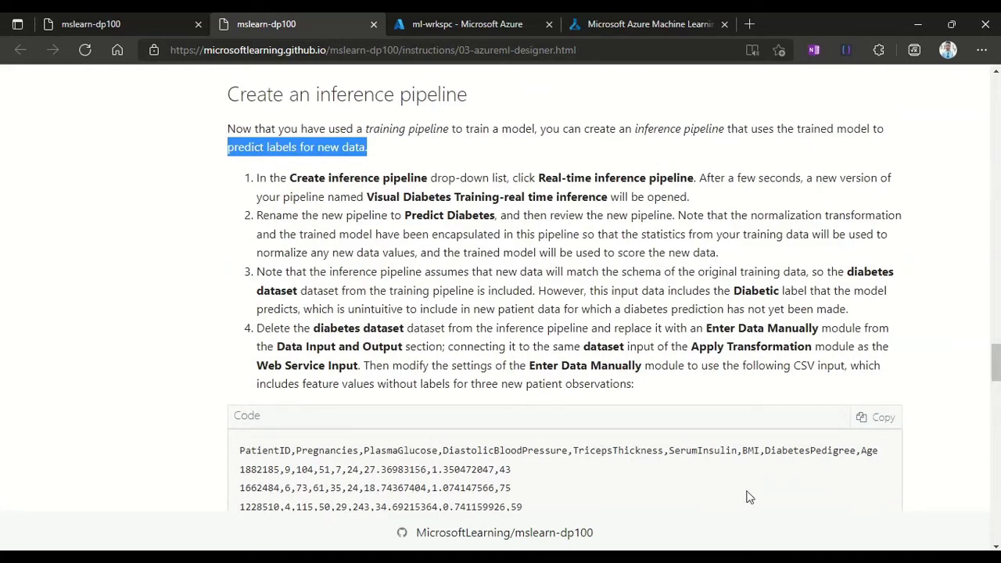
Highlight the sample CSV patient observations in the instructions and reread step 4 of Create an inference pipeline
scroll(447, 458, "down", 3)
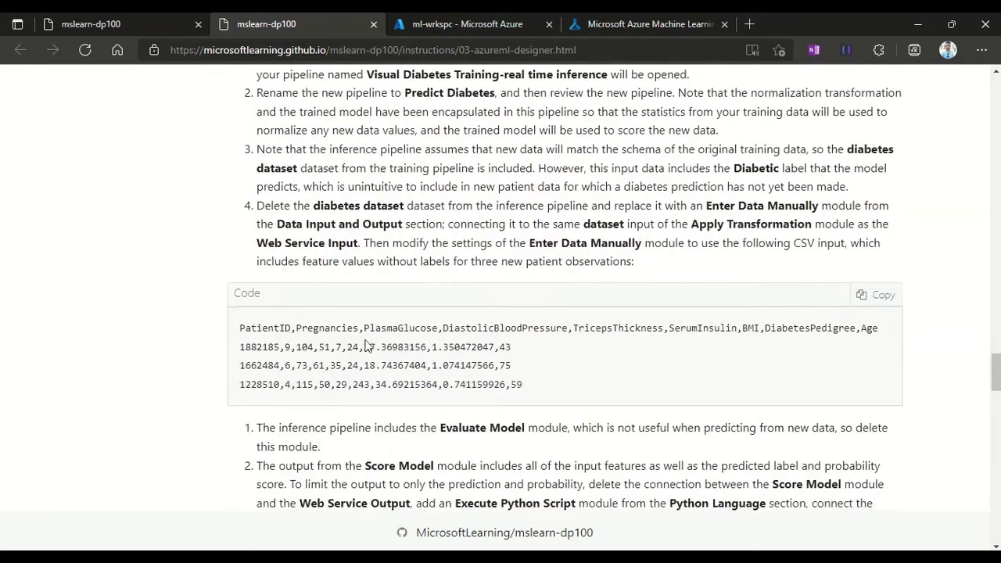
left_click_drag(237, 324, 569, 380)
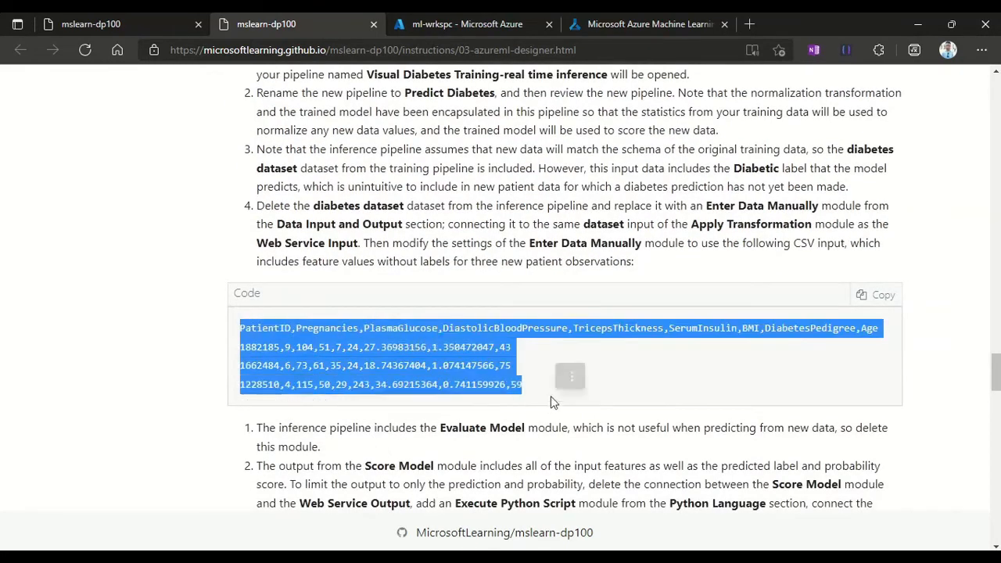
scroll(501, 313, "up", 1)
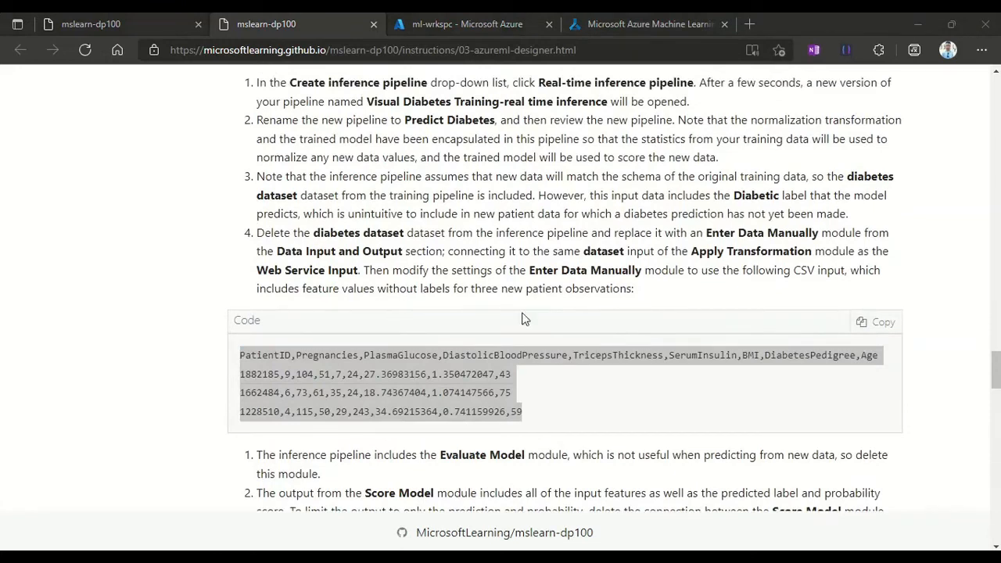
Close the ml-wrkspc portal page and open the Visual Diabetes Training pipeline draft in Azure Machine Learning Studio
left_click(650, 23)
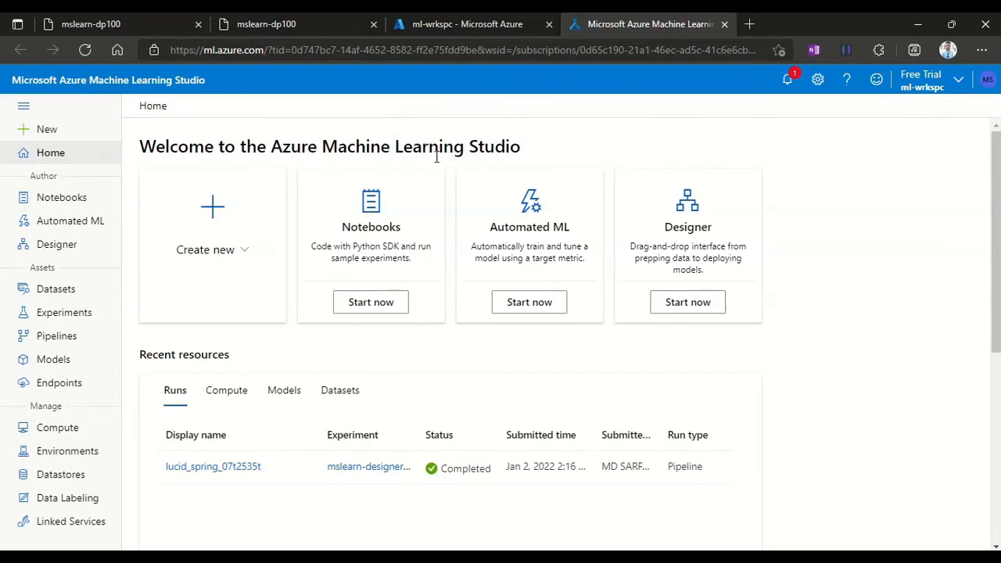
left_click(451, 29)
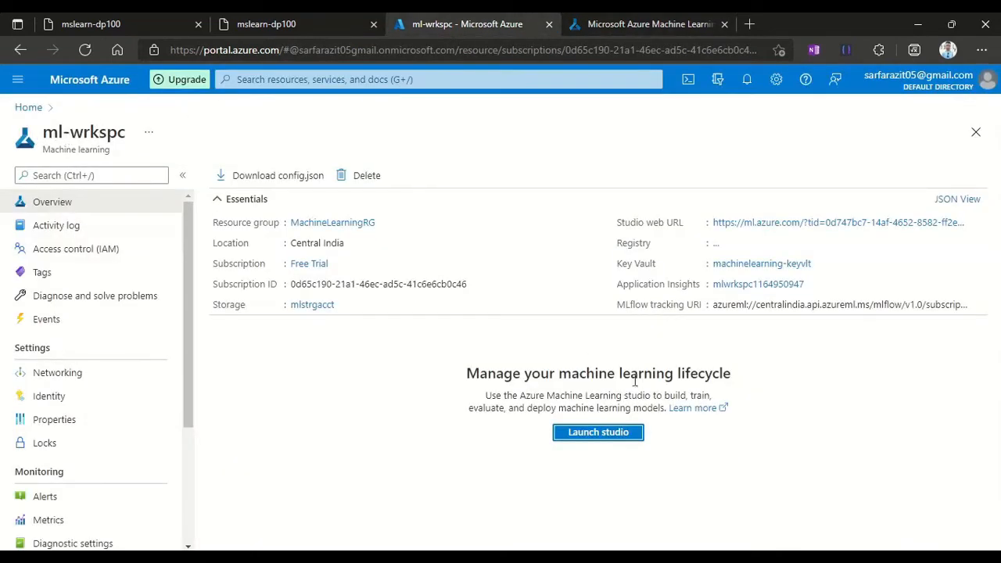
left_click(646, 17)
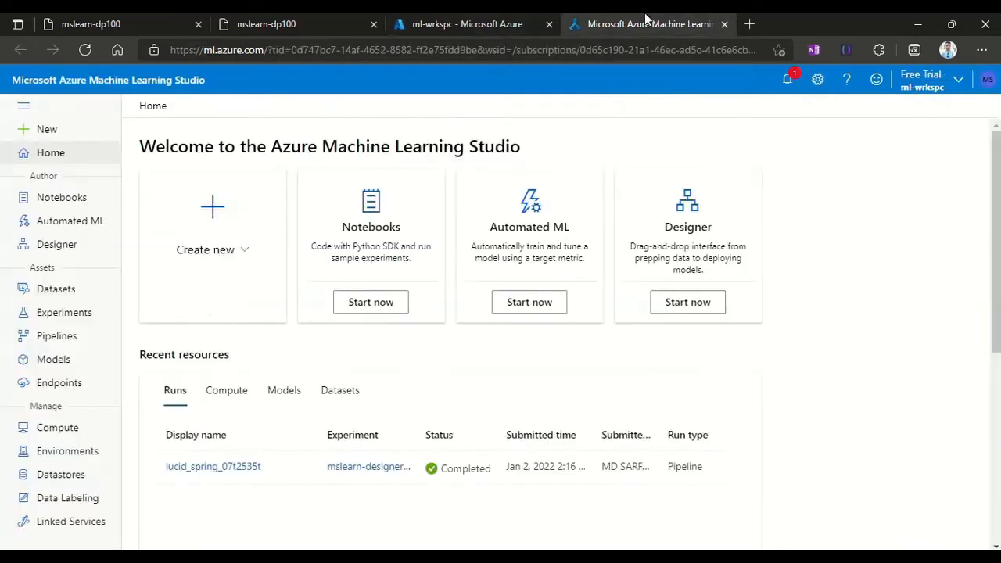
left_click(549, 24)
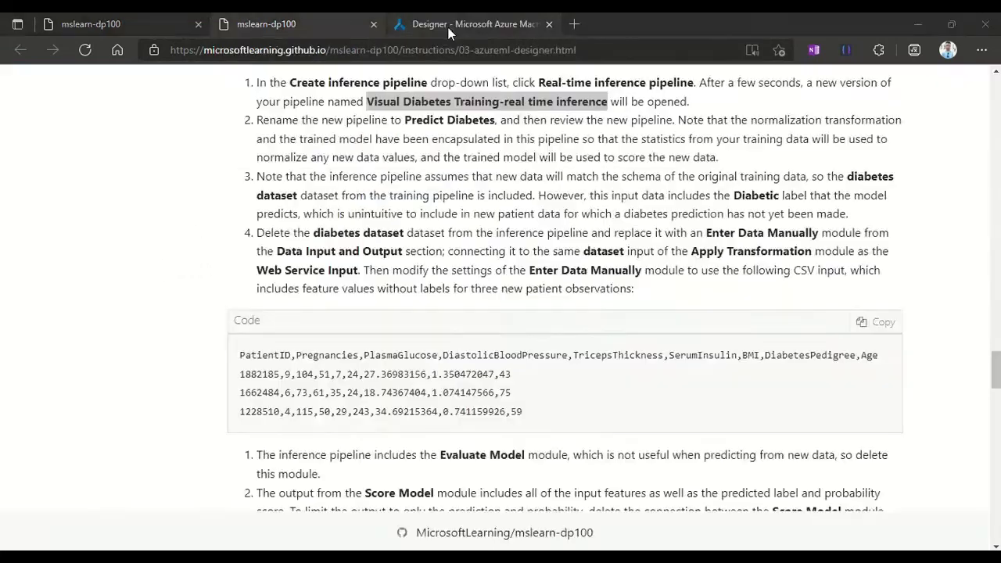
left_click(449, 27)
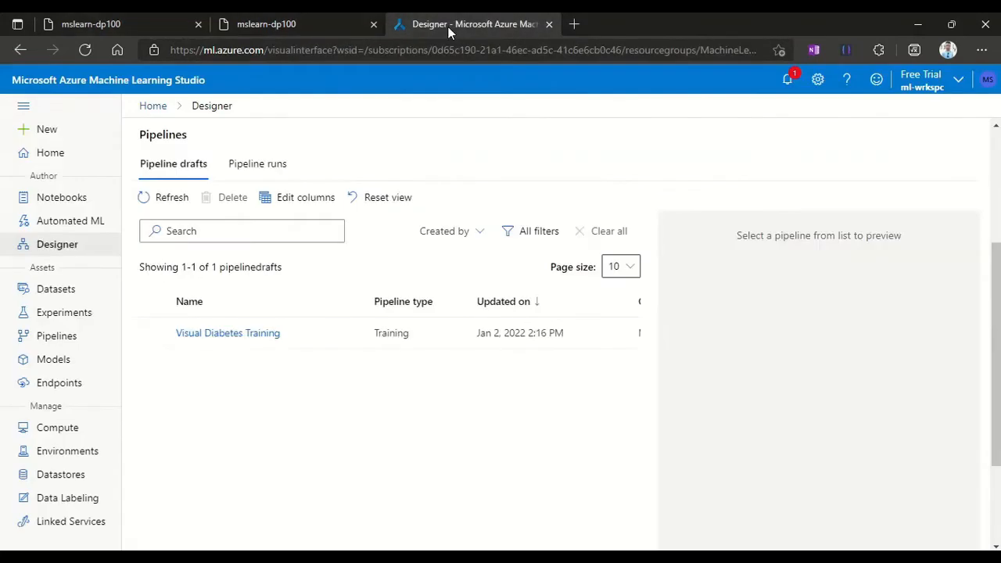
left_click(205, 337)
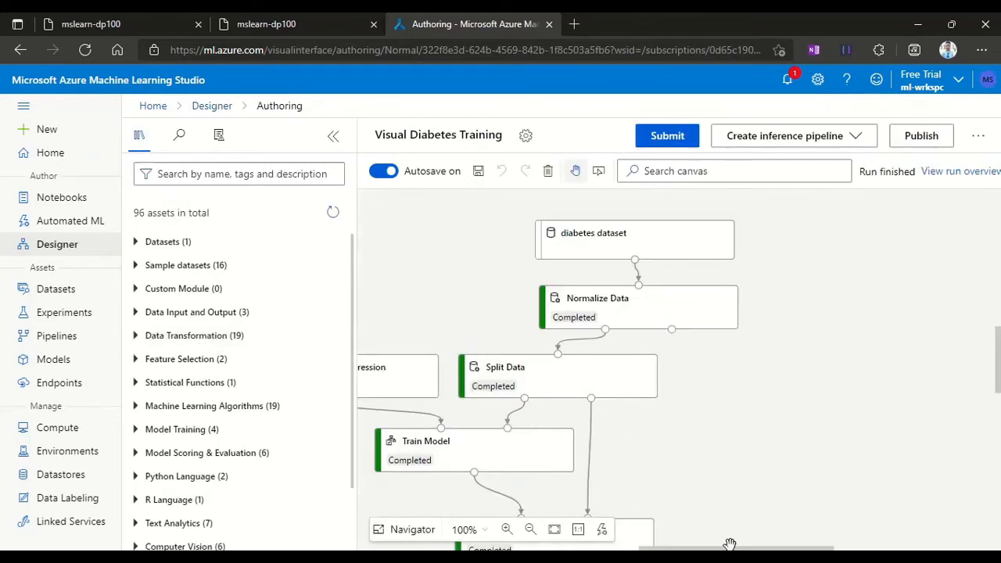
Create a real-time inference pipeline from the completed Visual Diabetes Training pipeline
left_click_drag(729, 543, 894, 490)
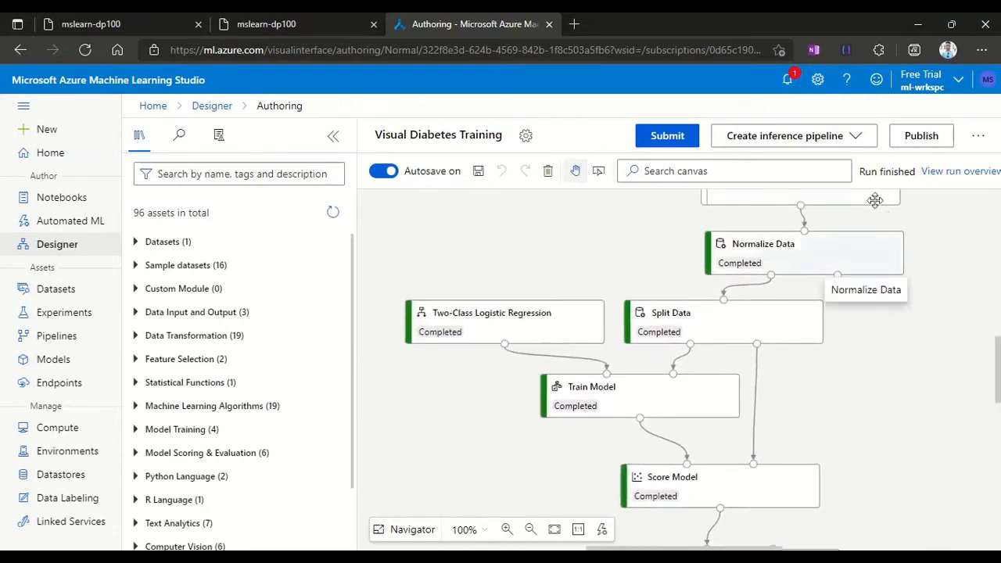
left_click(829, 142)
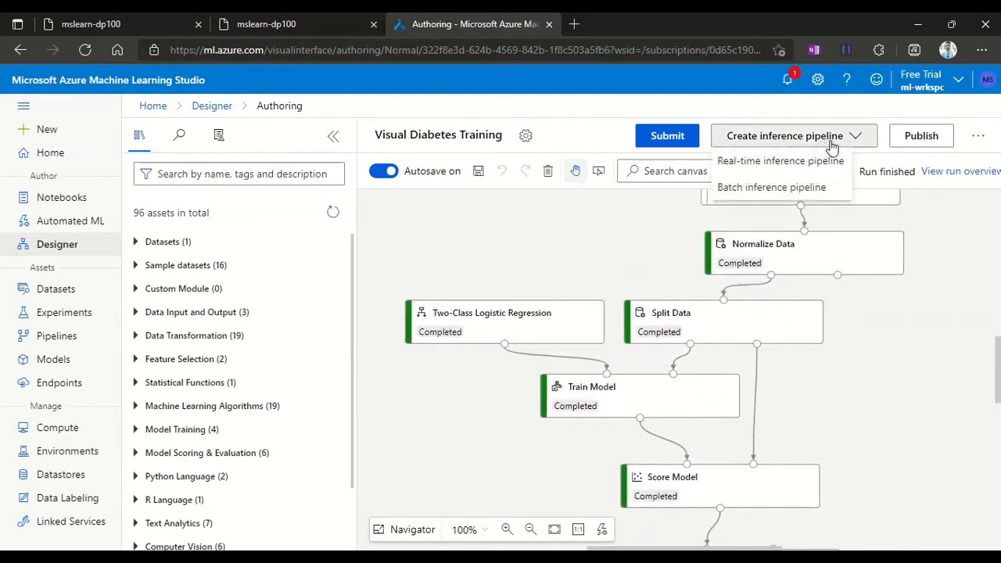
left_click(776, 164)
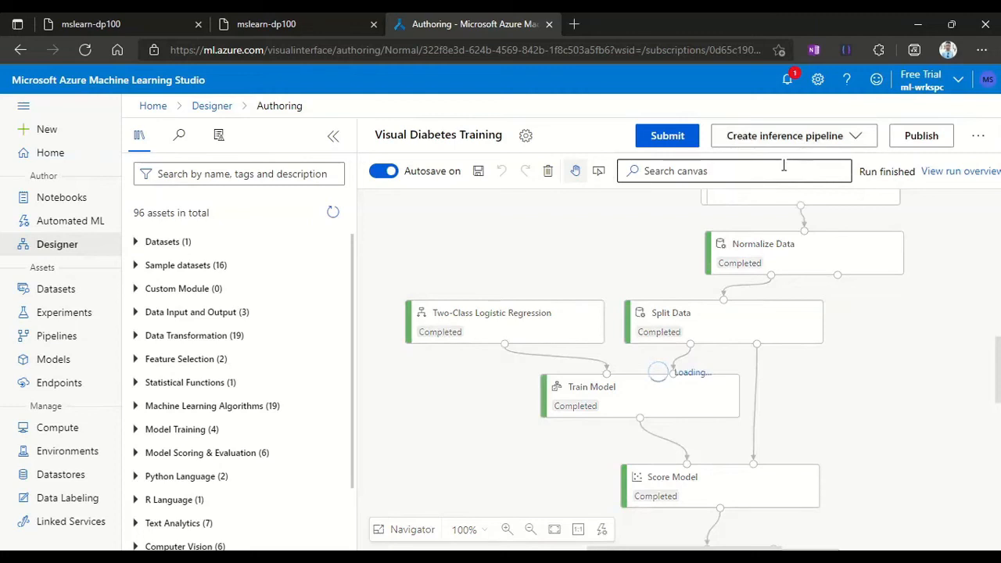
left_click(858, 139)
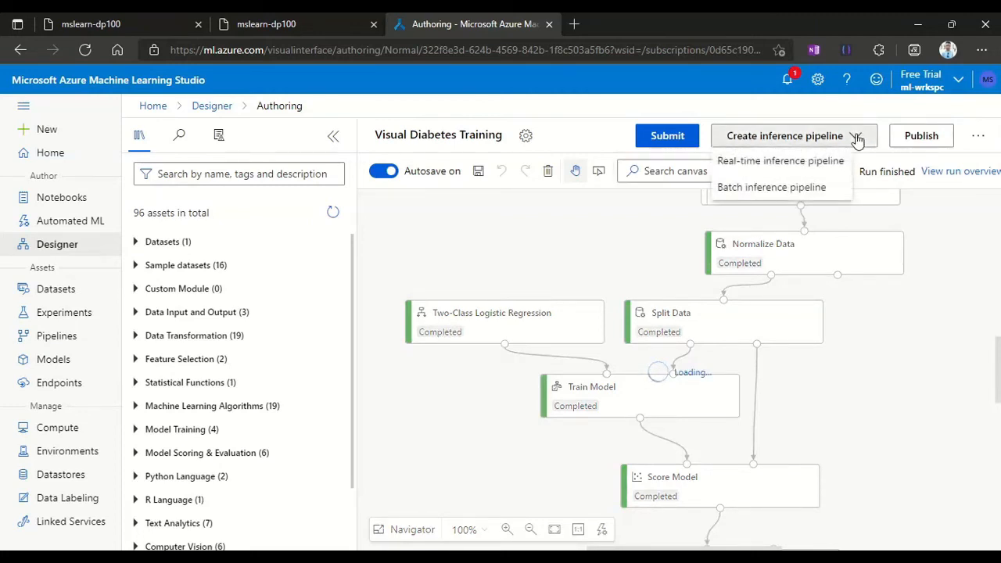
left_click(827, 163)
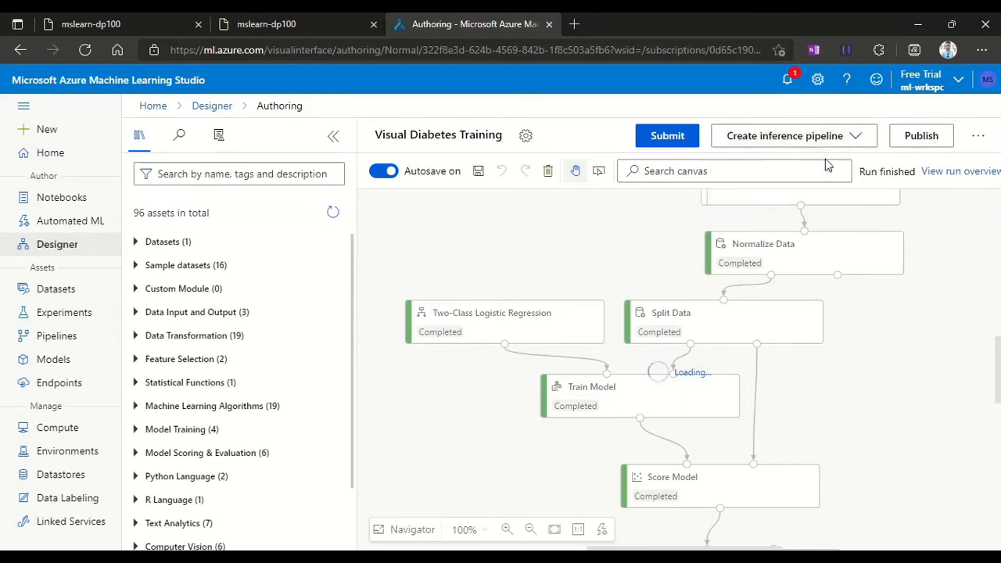
left_click(978, 139)
left_click(978, 139)
left_click(978, 141)
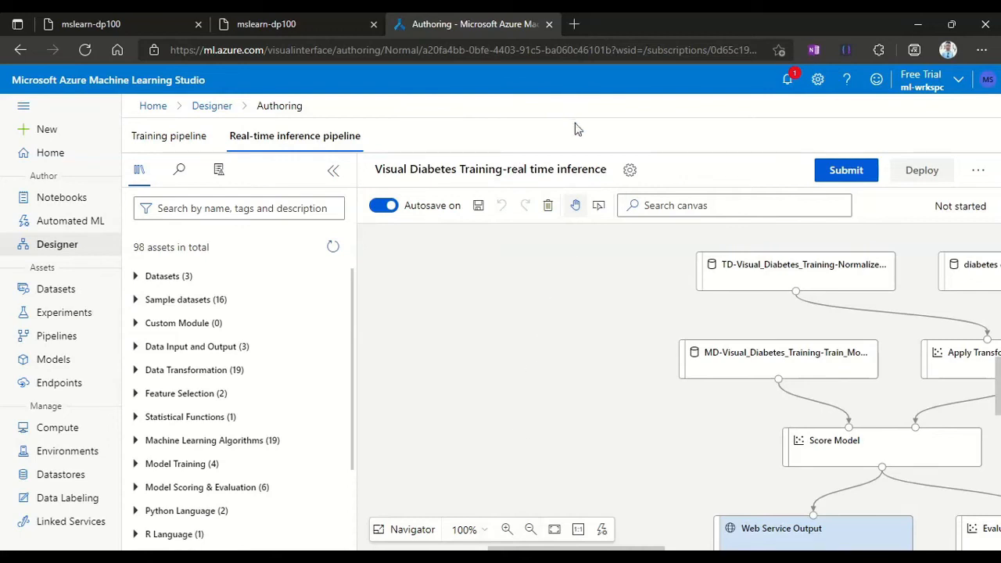
Copy the name Predict Diabetes from the instructions and rename the real-time inference pipeline with it
left_click(259, 24)
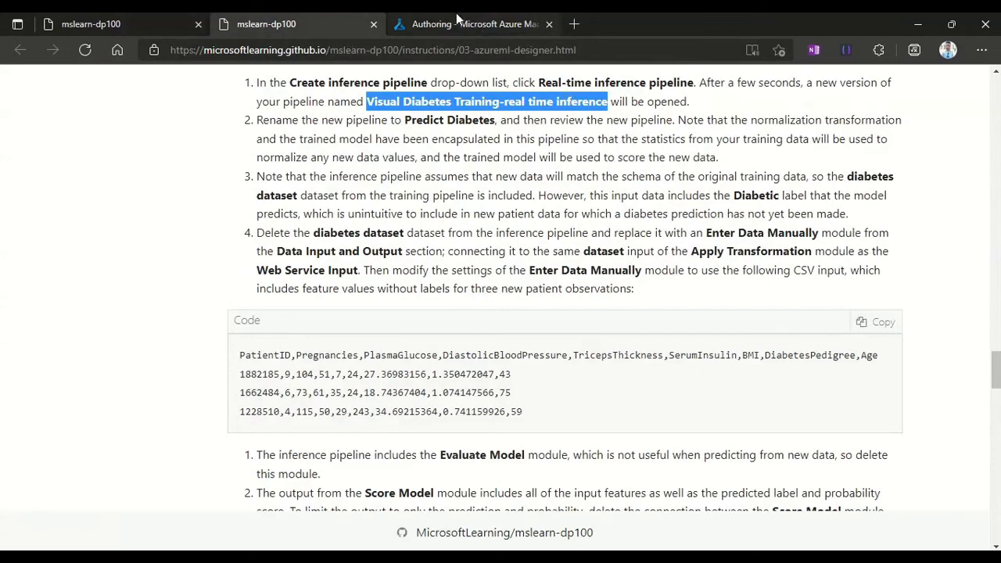
left_click_drag(406, 120, 496, 118)
key("ctrl+c")
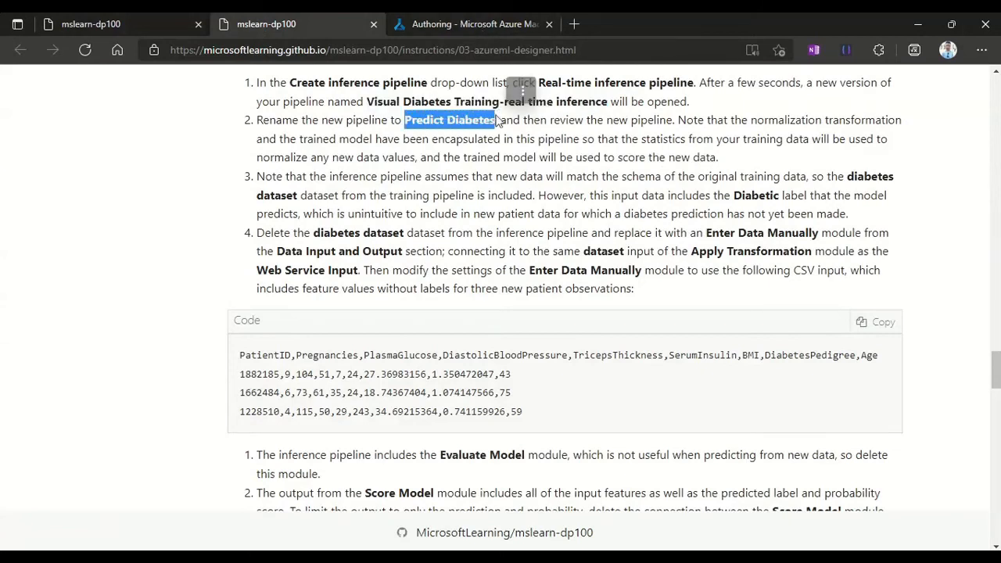
left_click(499, 24)
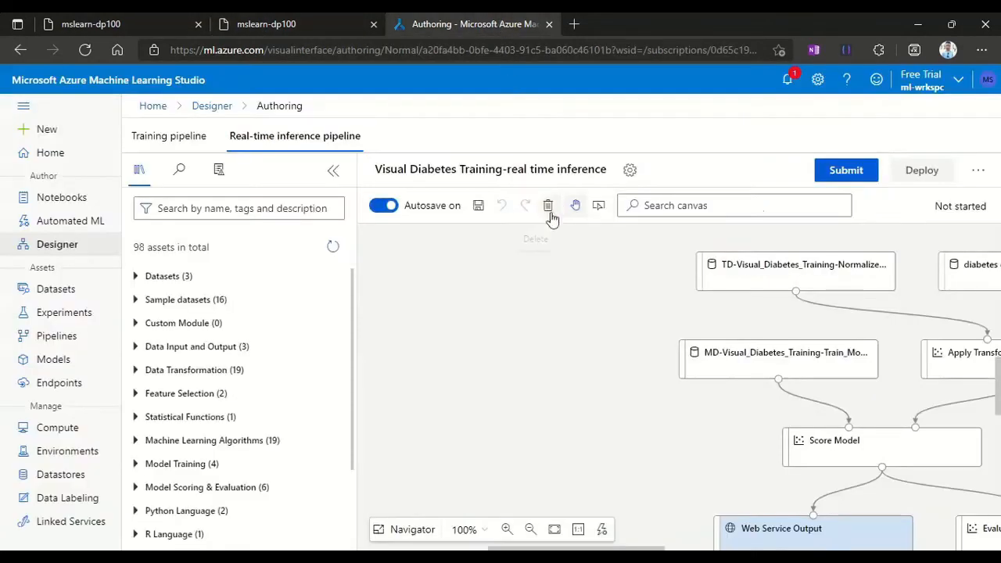
left_click(550, 171)
key("ctrl+a")
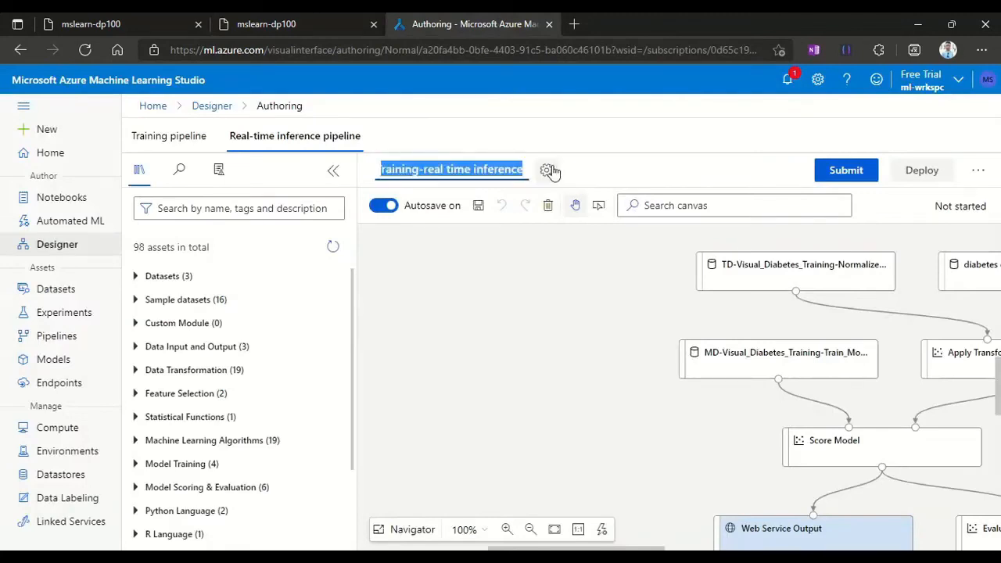
key("ctrl+v")
left_click(555, 288)
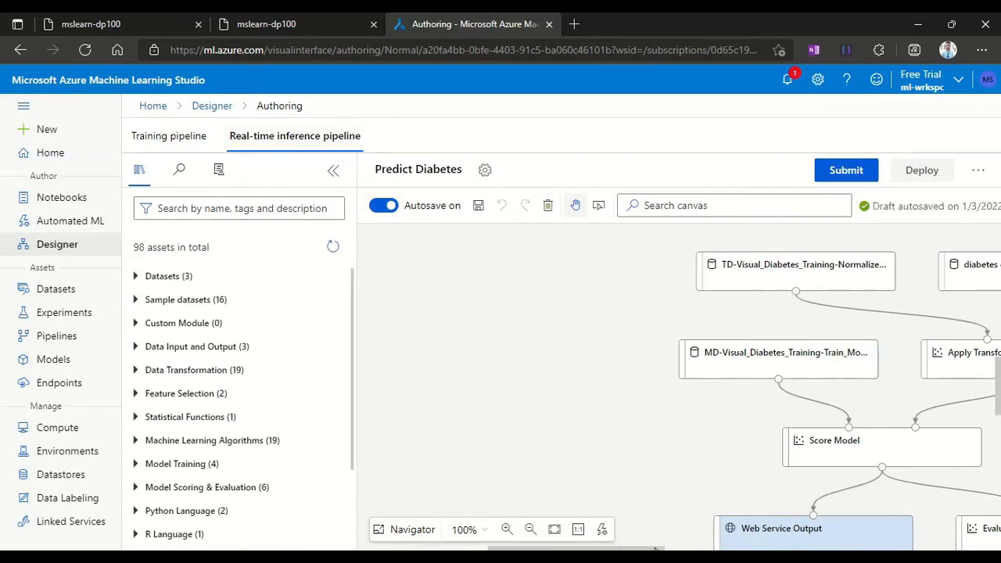
Review the modules of the Predict Diabetes pipeline and examine the second and third patient rows of the sample CSV in the instructions
scroll(828, 313, "right", 5)
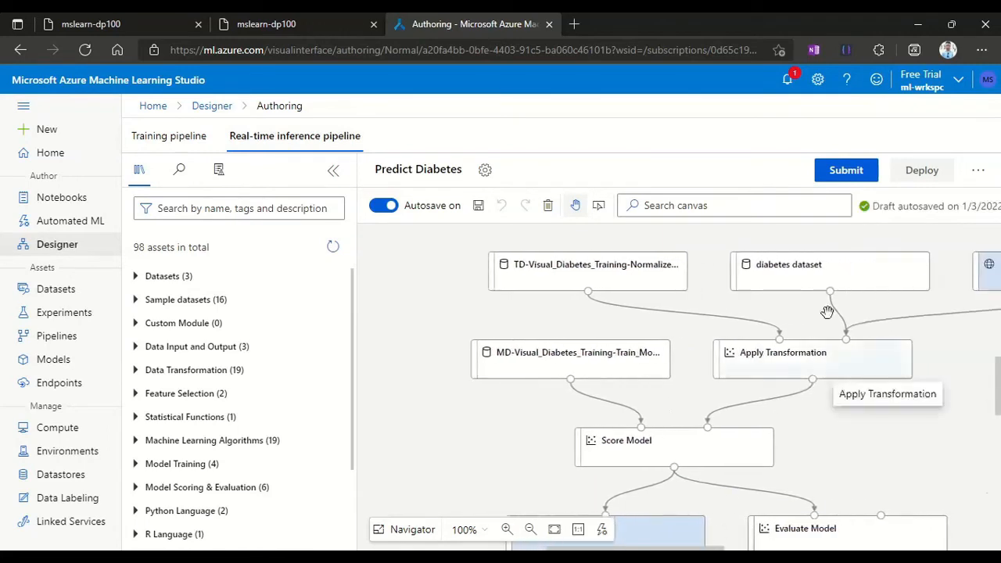
left_click_drag(702, 550, 728, 551)
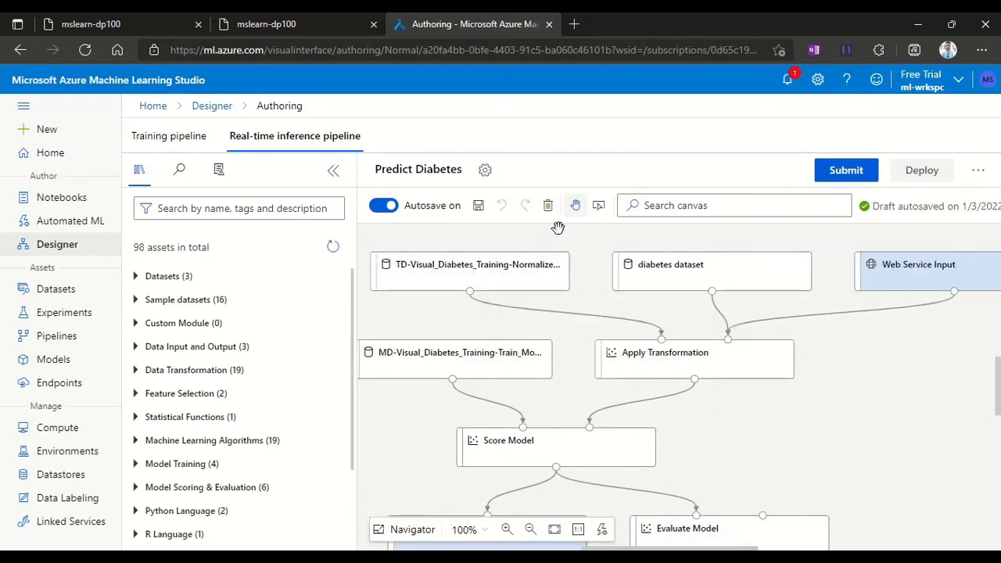
left_click(296, 20)
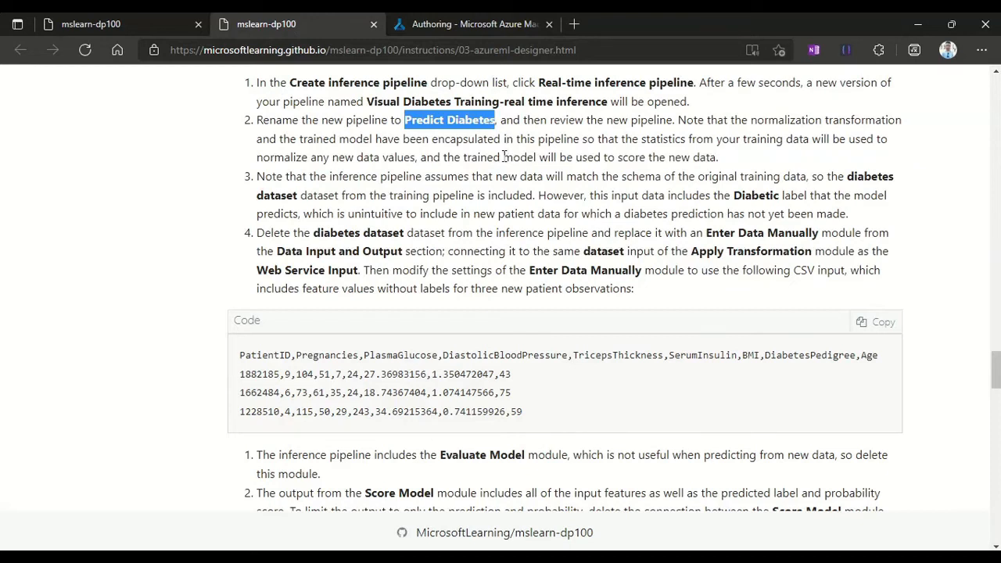
mouse_move(247, 379)
left_mouse_down()
mouse_move(530, 384)
mouse_move(190, 384)
mouse_move(239, 395)
left_mouse_up()
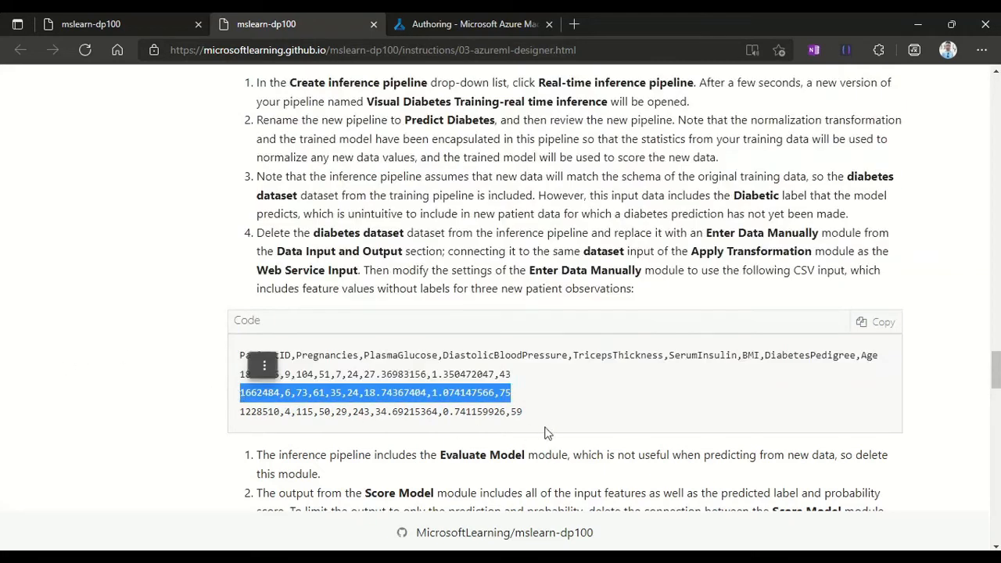
left_click_drag(525, 410, 250, 413)
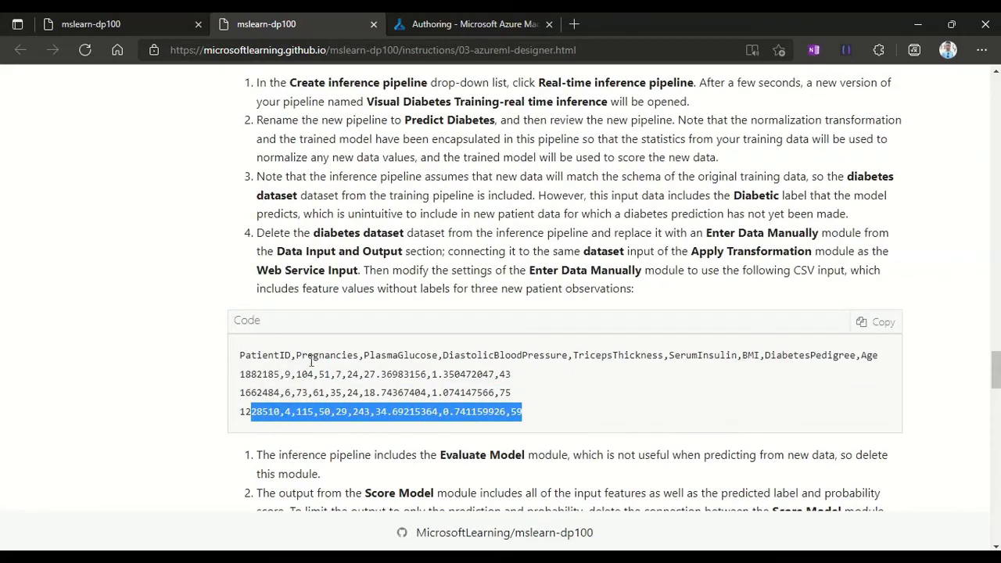
left_click(565, 421)
left_click_drag(523, 410, 237, 413)
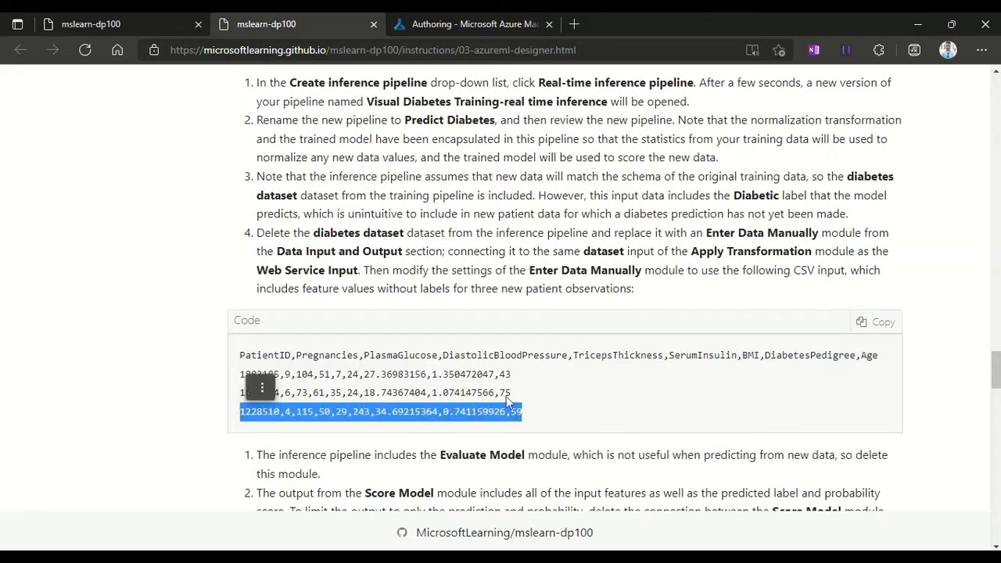
left_click(628, 404)
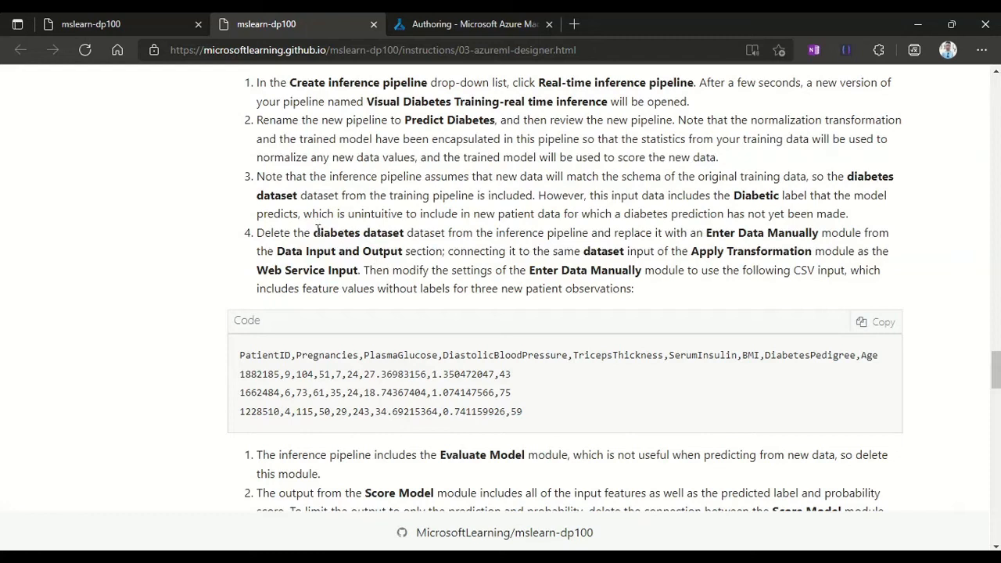
Check the dataset replacement in step 4 of the instructions and delete the diabetes dataset from the Predict Diabetes pipeline
left_click_drag(314, 232, 402, 232)
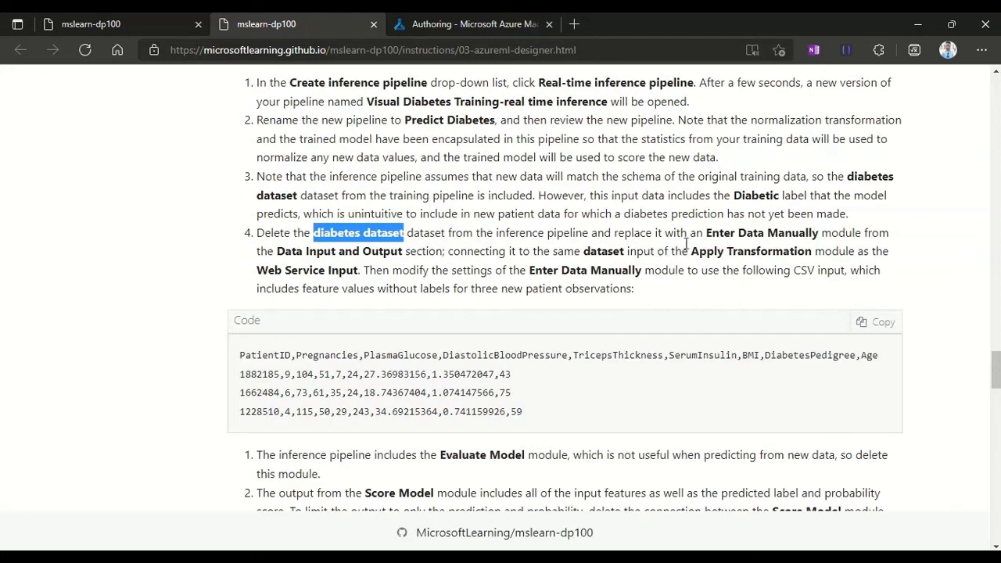
left_click_drag(706, 234, 820, 233)
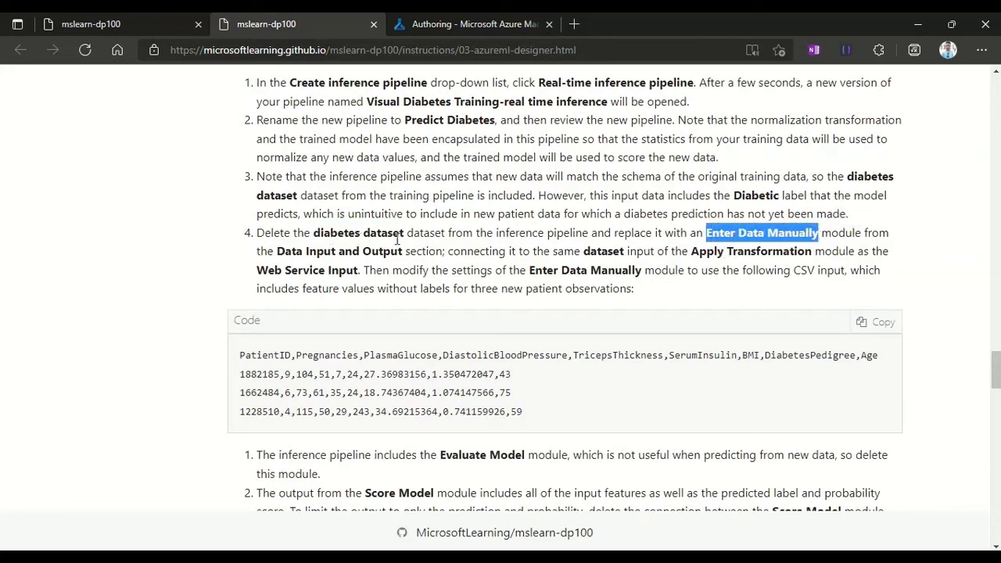
left_click(448, 24)
left_click(668, 281)
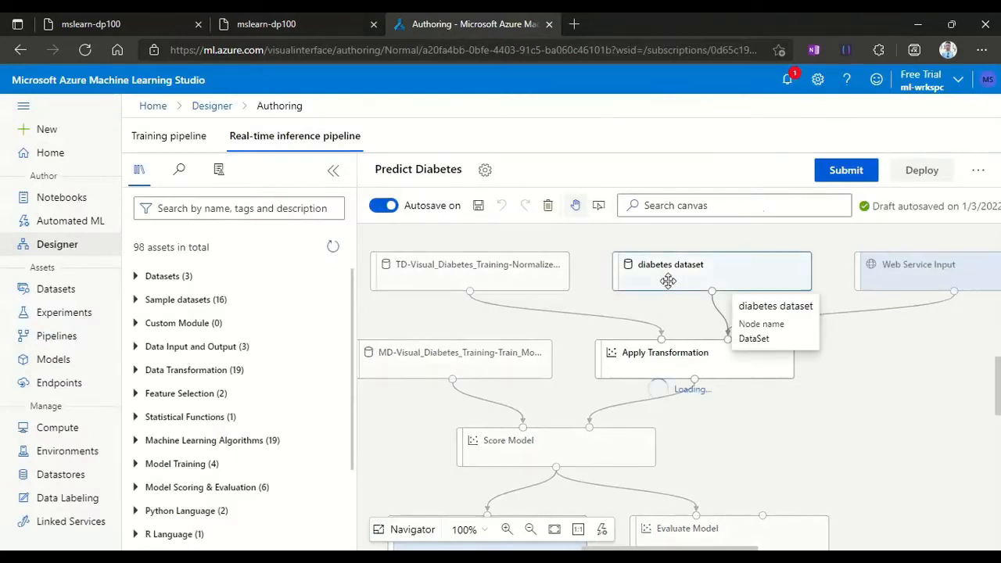
key("Delete")
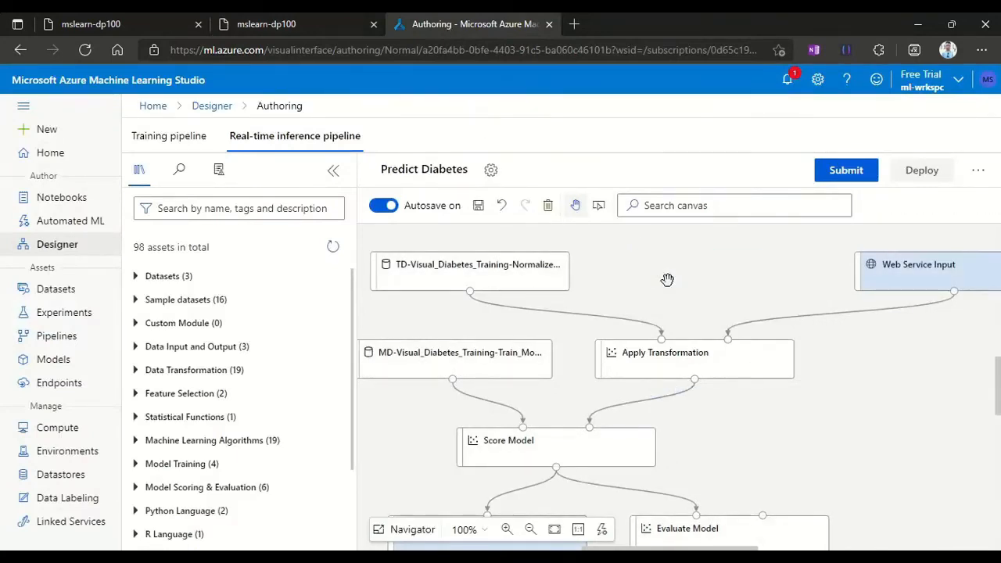
Search the assets for "Enter", add the Enter Data Manually module above Apply Transformation, and bring its Data setting into view
left_click(202, 209)
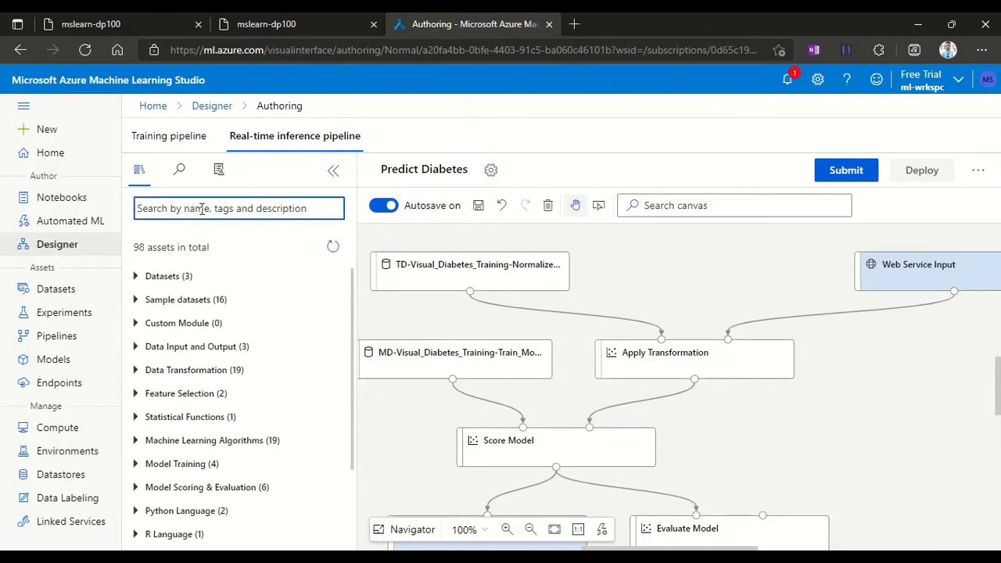
type("Enter")
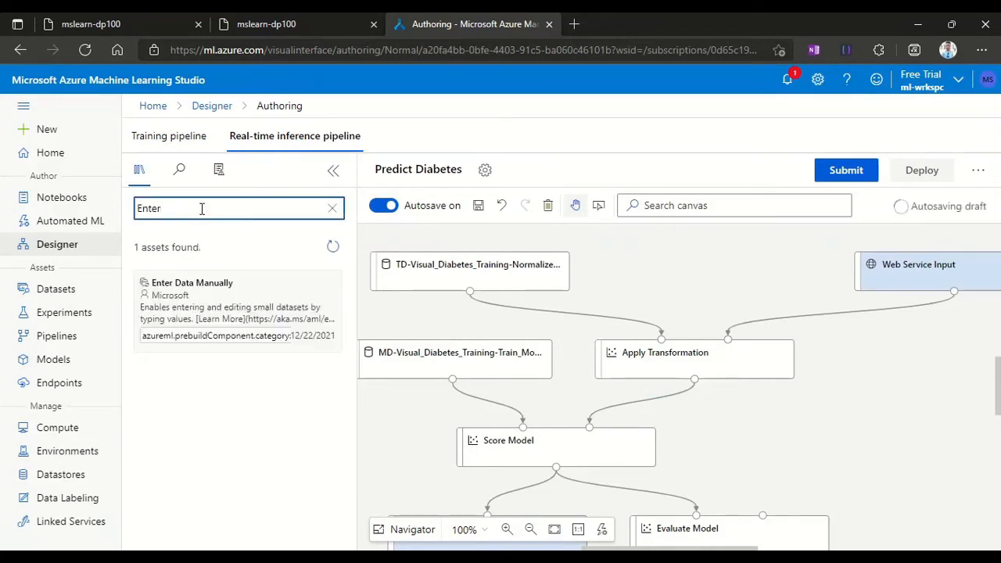
left_click_drag(230, 287, 707, 259)
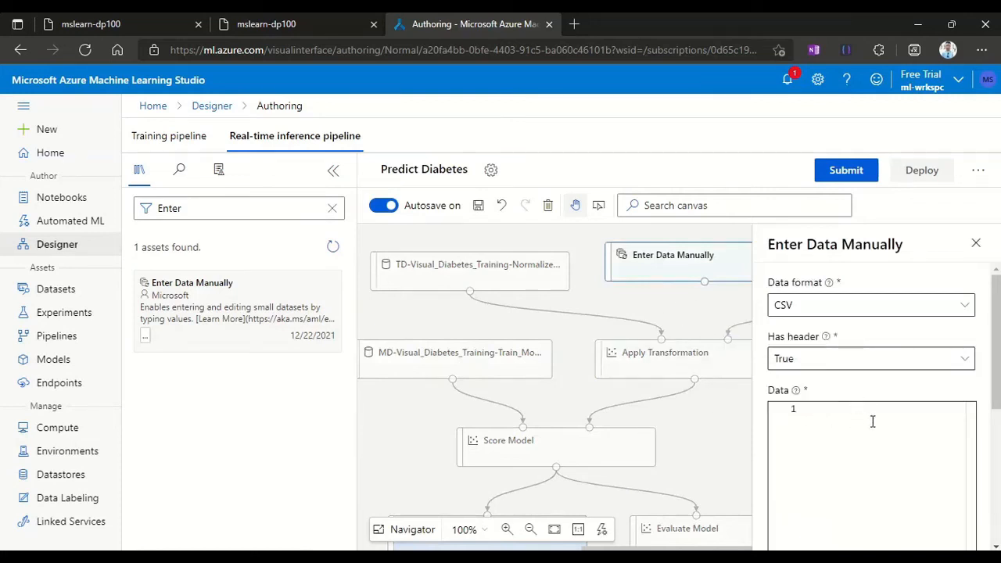
left_click_drag(995, 367, 999, 417)
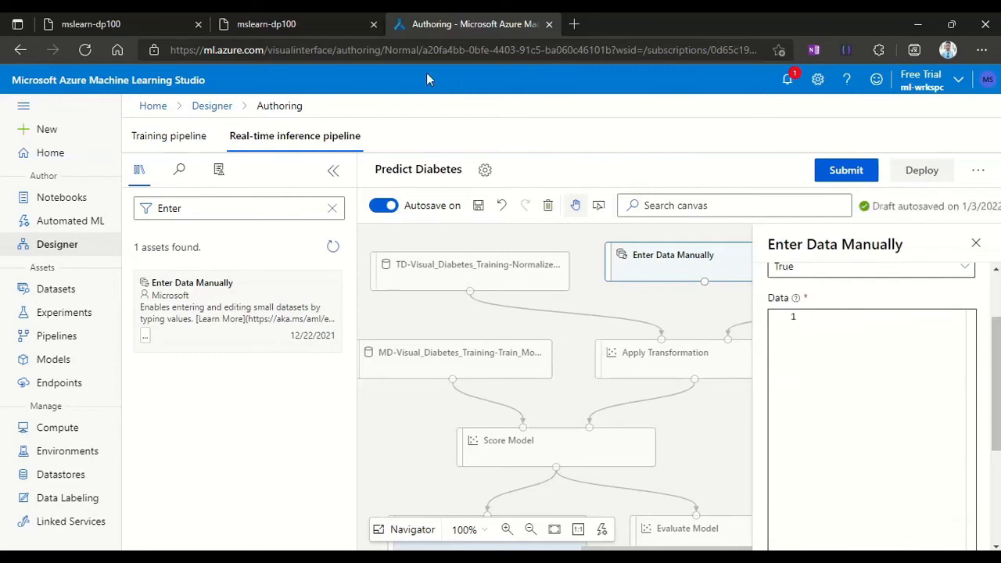
Copy the sample patient CSV from the instructions into the Data setting of Enter Data Manually, allowing clipboard access, and check the pasted rows
left_click(274, 23)
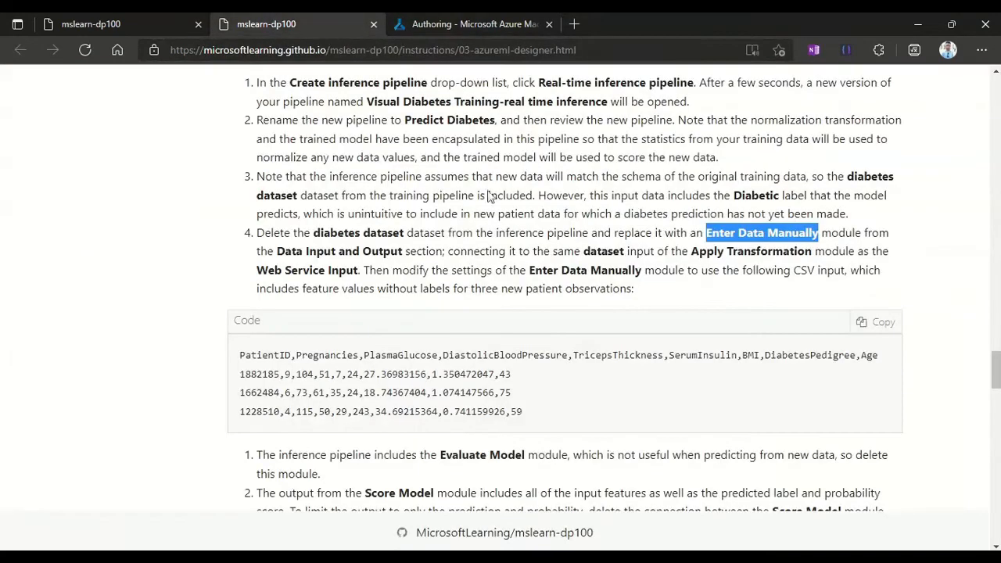
left_click(882, 325)
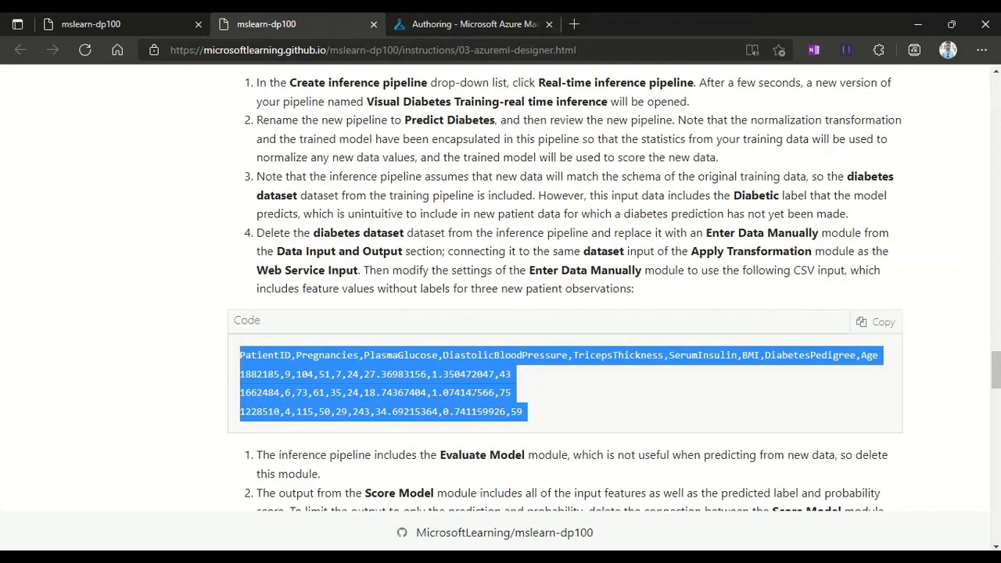
left_click(487, 24)
right_click(854, 364)
left_click(715, 441)
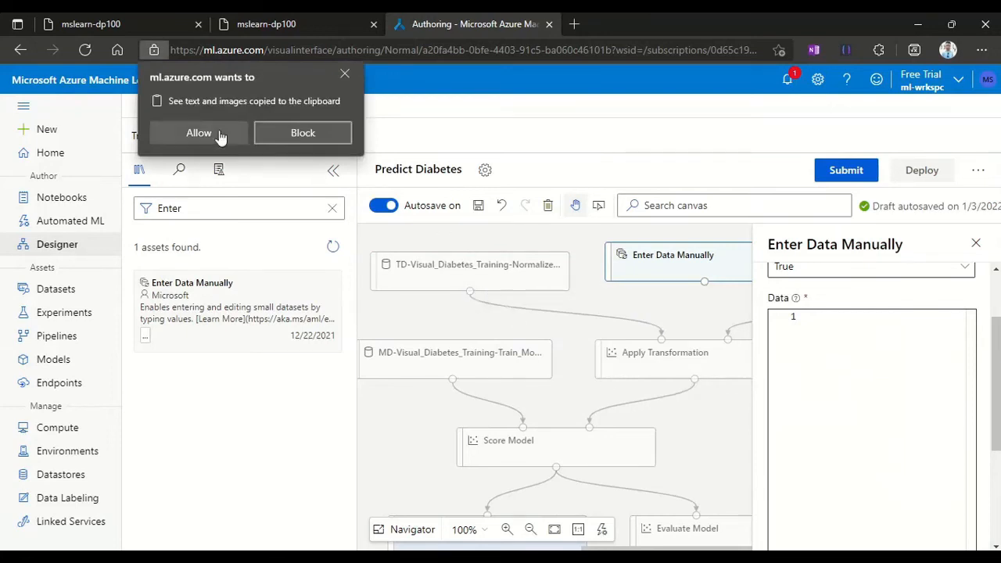
left_click(221, 136)
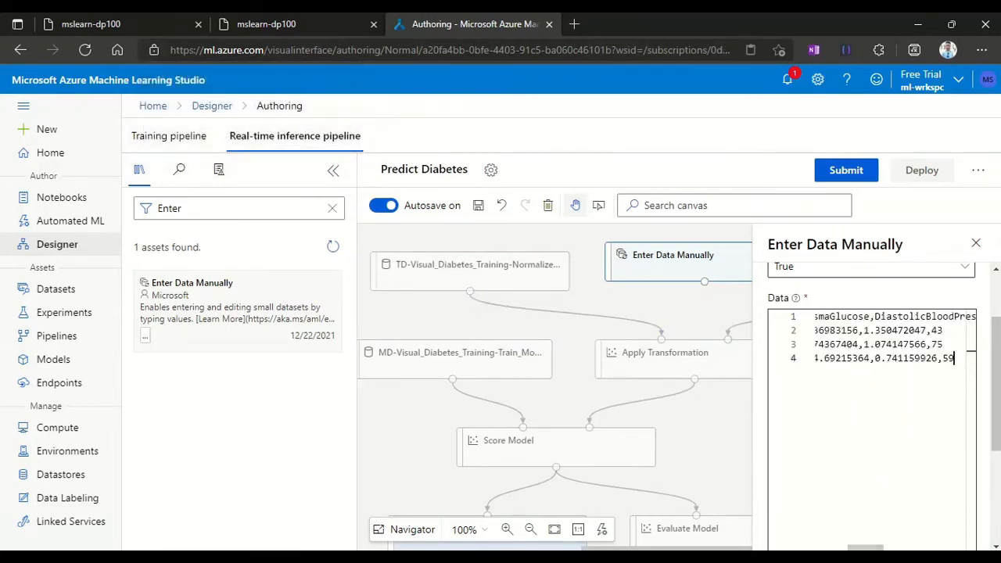
scroll(872, 336, "right", 5)
scroll(872, 336, "left", 3)
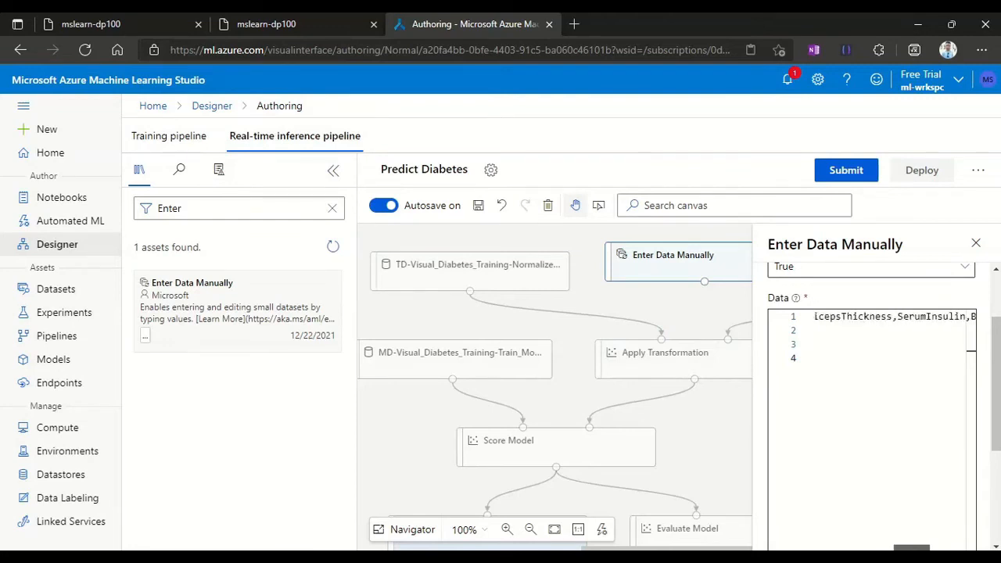
scroll(799, 401, "left", 3)
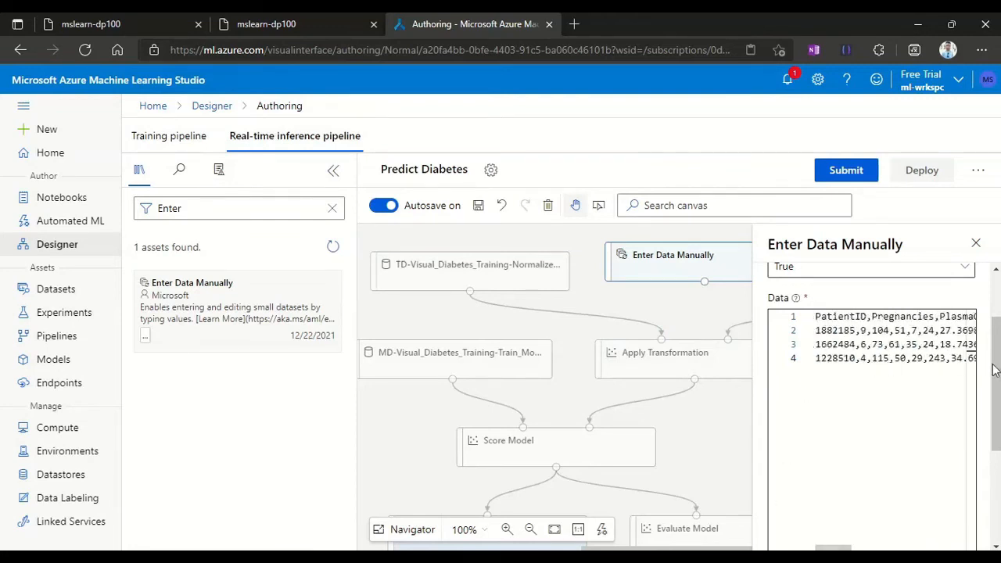
scroll(978, 325, "up", 3)
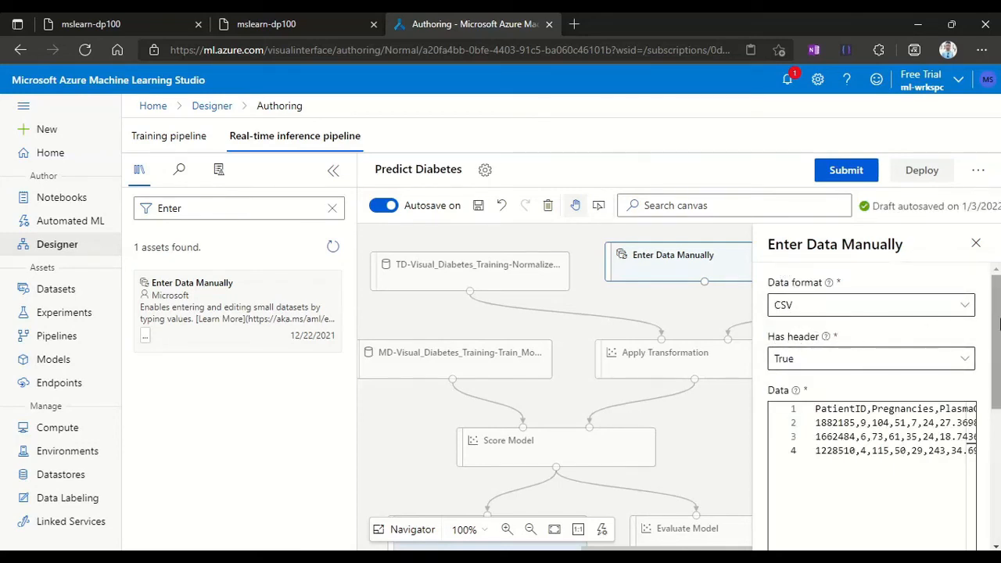
left_click_drag(995, 344, 998, 309)
left_click(975, 244)
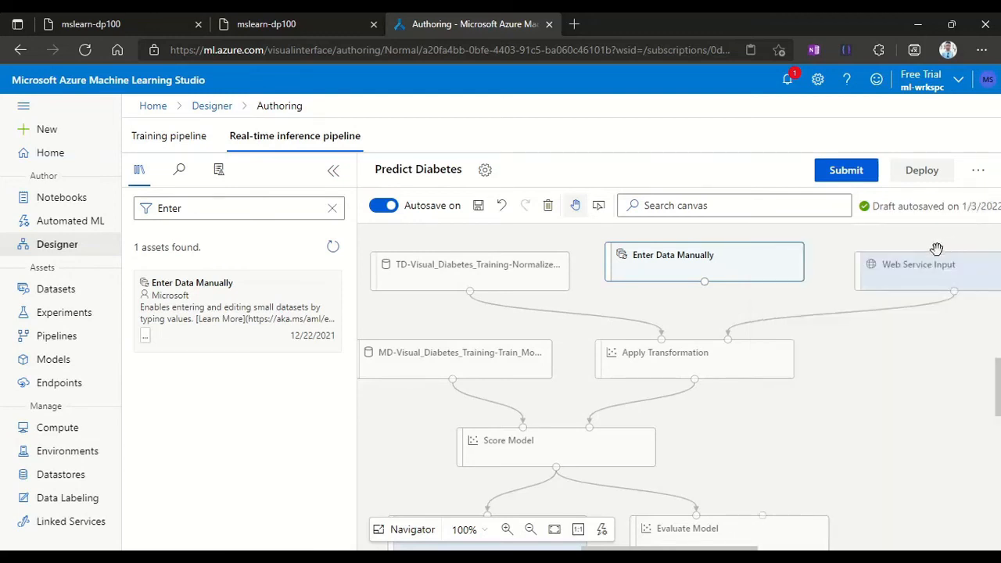
Connect the Enter Data Manually output to the Dataset input of Apply Transformation and recheck the module's settings
left_click_drag(705, 281, 728, 337)
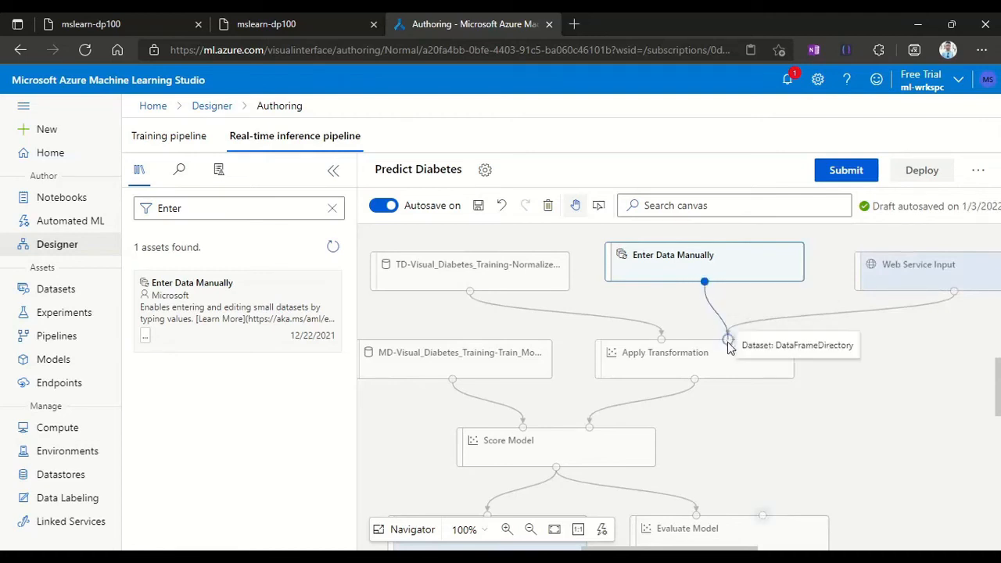
right_click(736, 266)
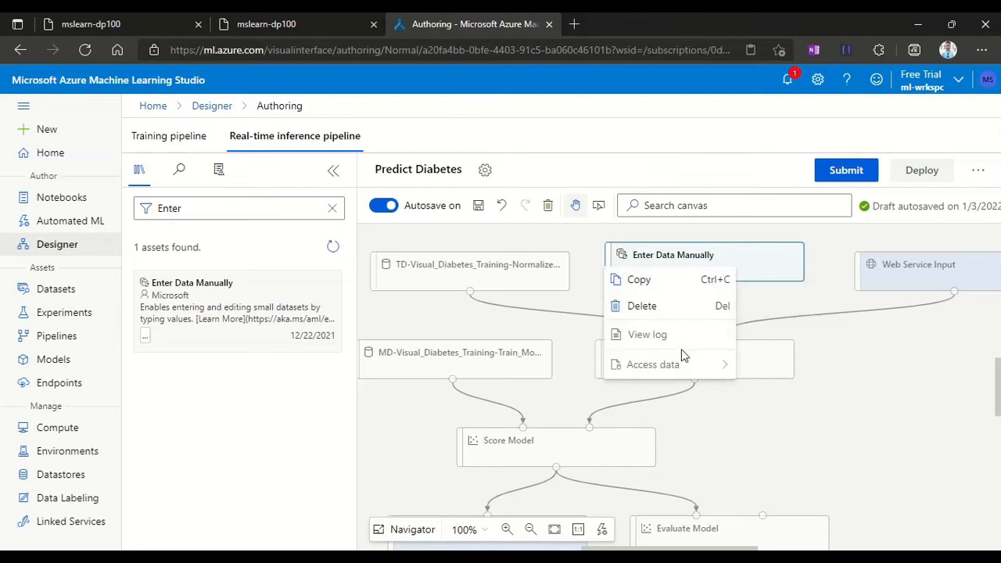
left_click(818, 382)
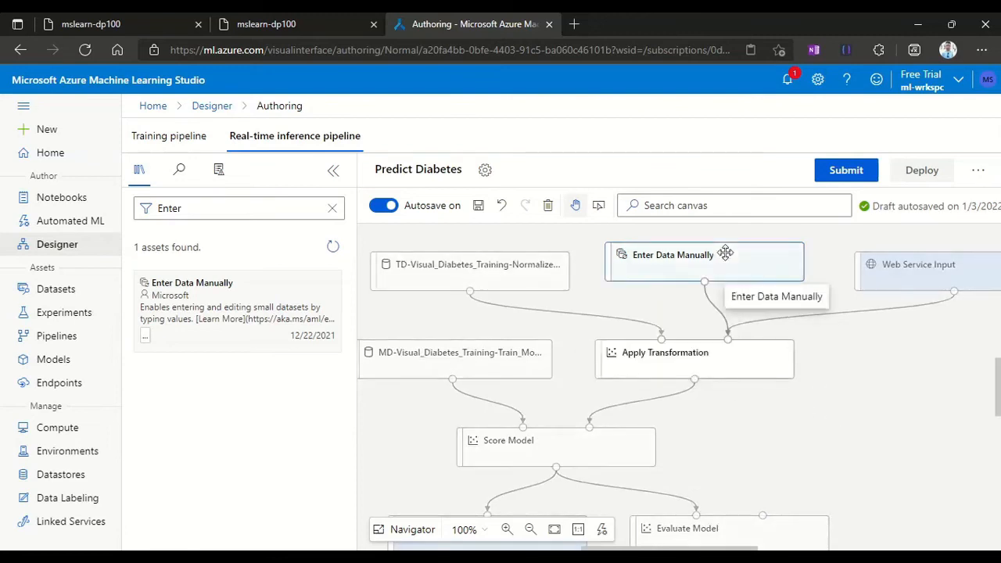
left_click(726, 252)
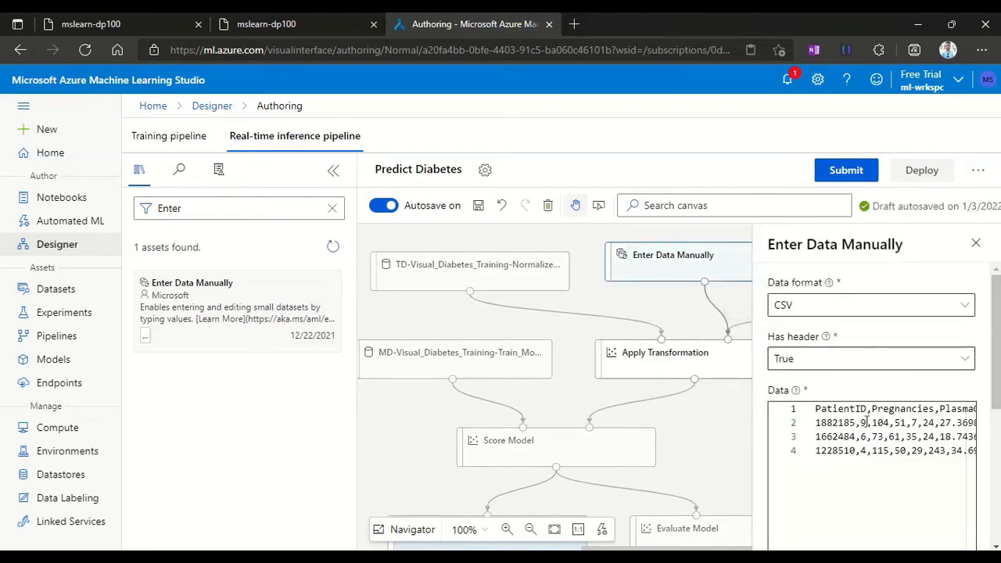
left_click(656, 307)
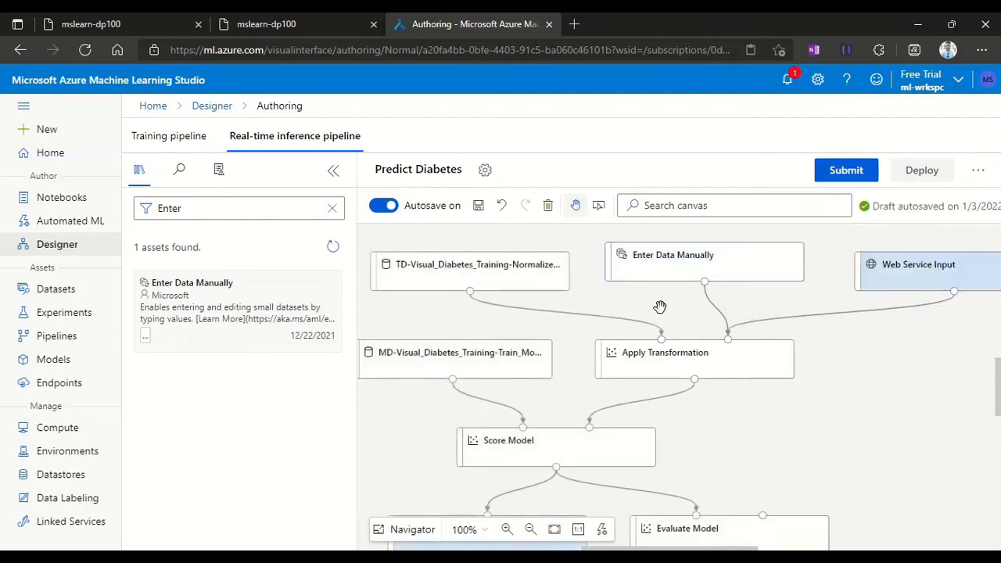
Read the instructions on Evaluate Model and the Score Model output, and delete the Evaluate Model module from the Predict Diabetes pipeline
left_click(274, 23)
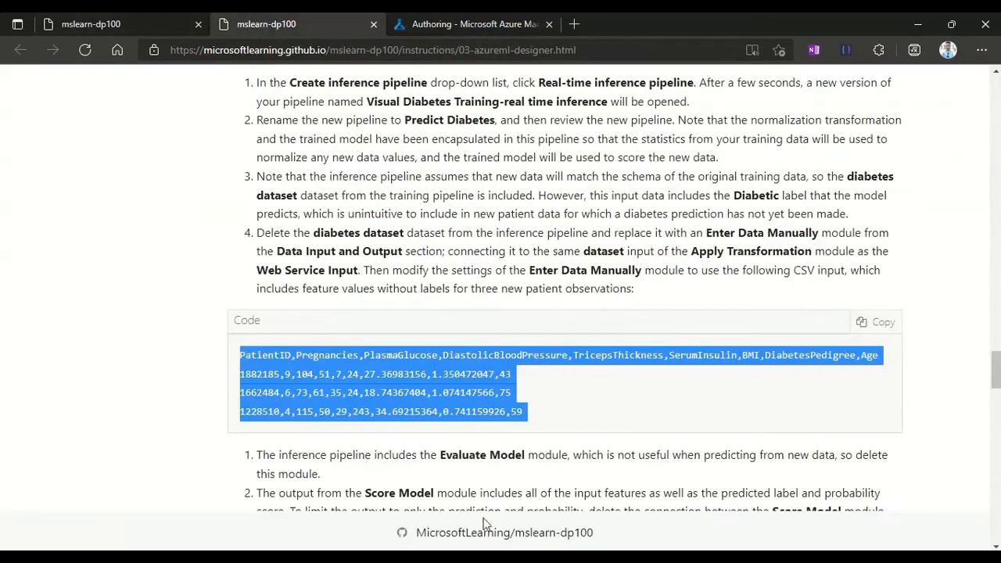
scroll(507, 460, "down", 3)
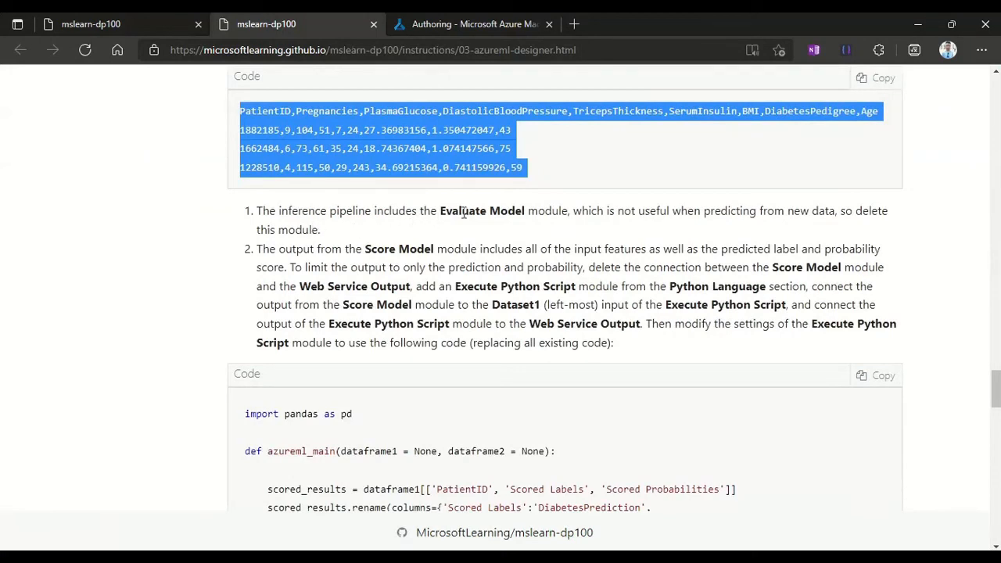
left_click_drag(442, 212, 528, 212)
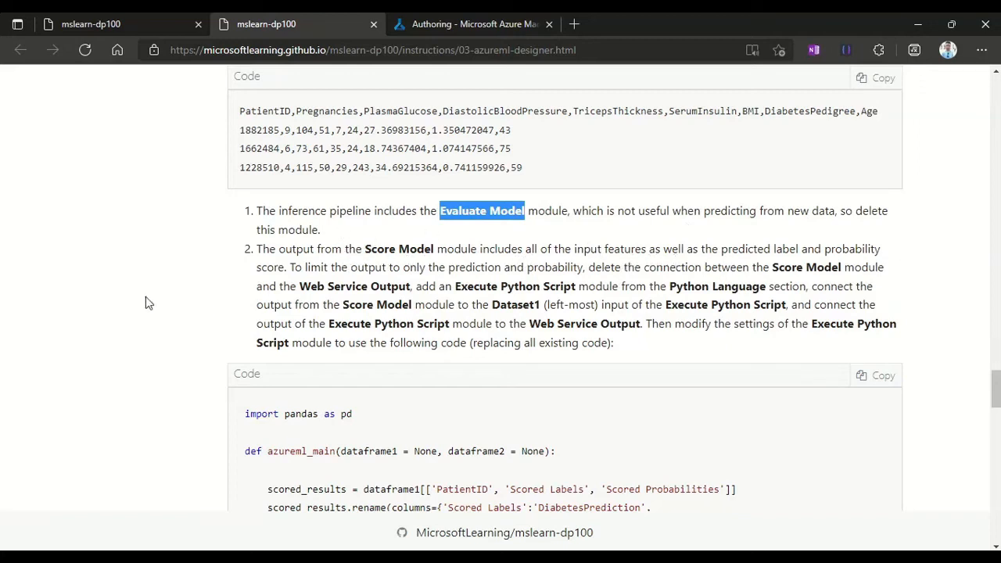
double_click(273, 267)
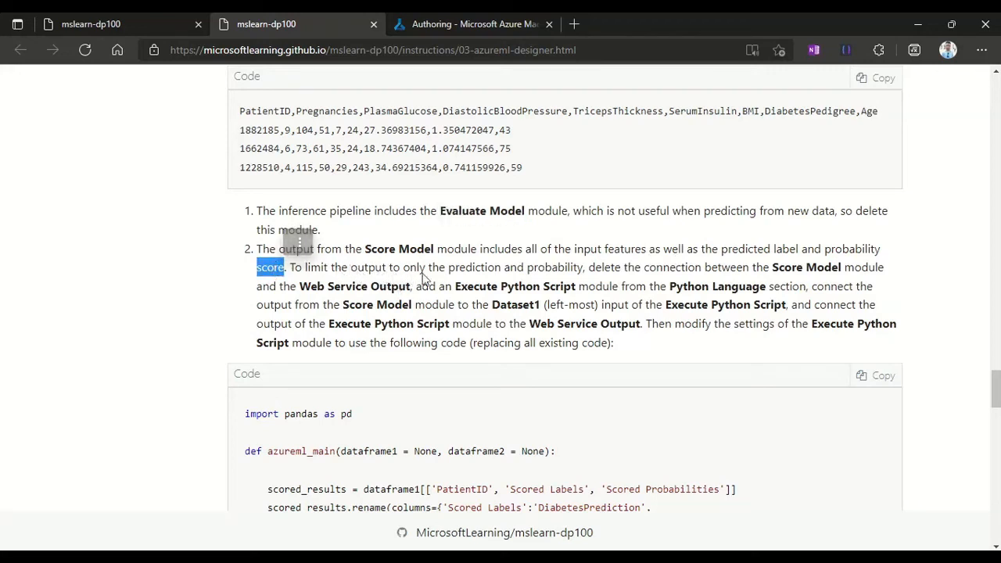
double_click(553, 267)
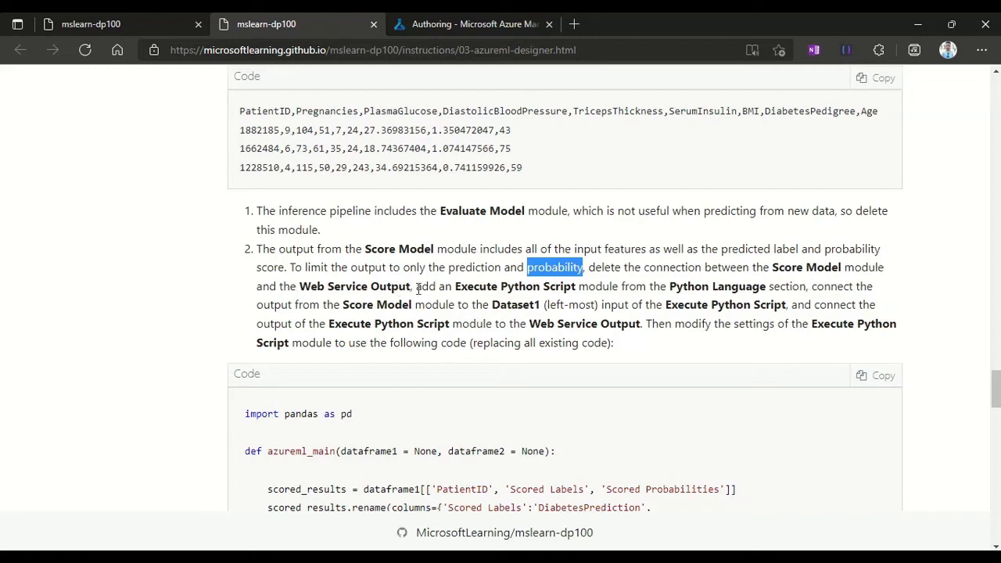
left_click(457, 24)
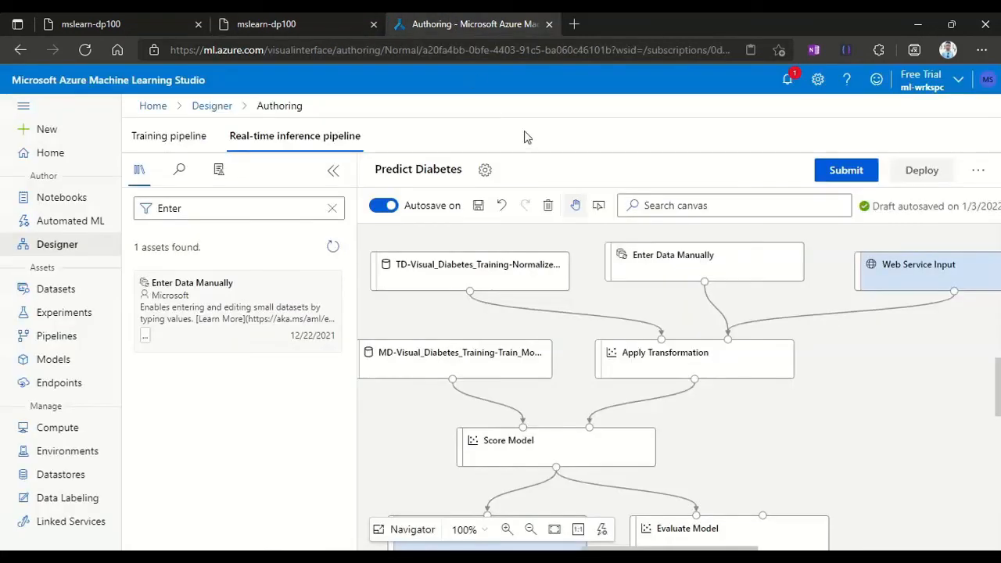
scroll(599, 368, "down", 3)
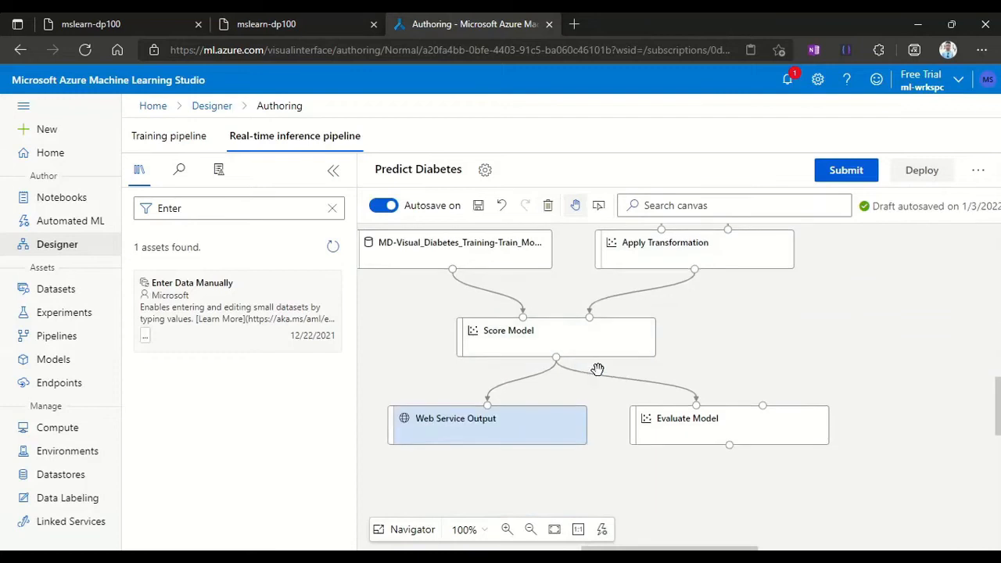
left_click(681, 423)
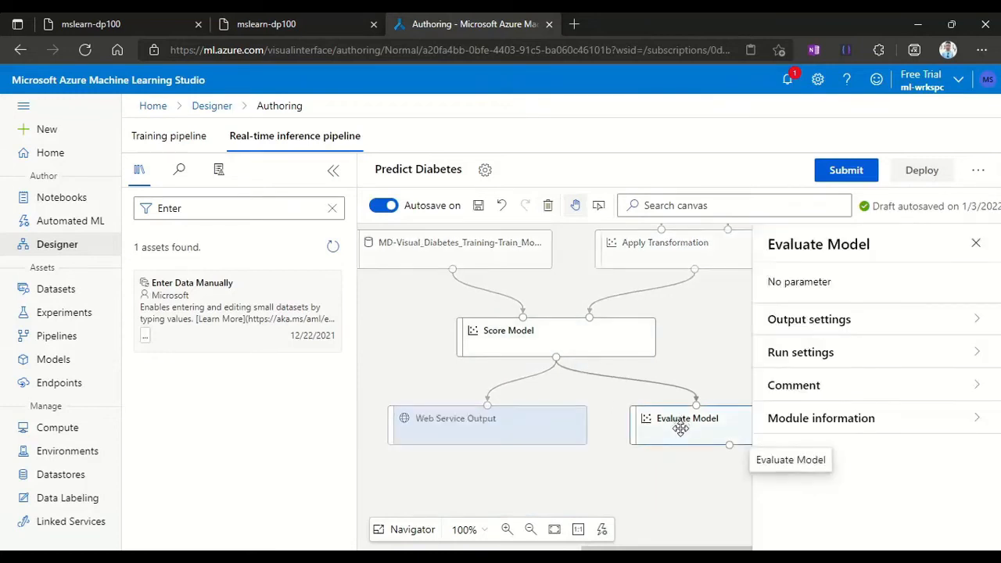
key("Delete")
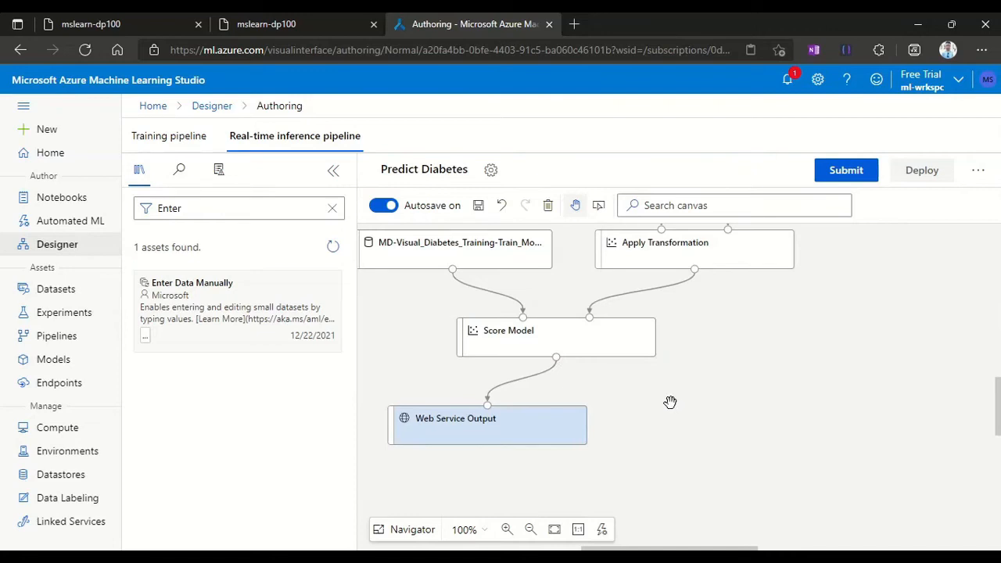
left_click(656, 404)
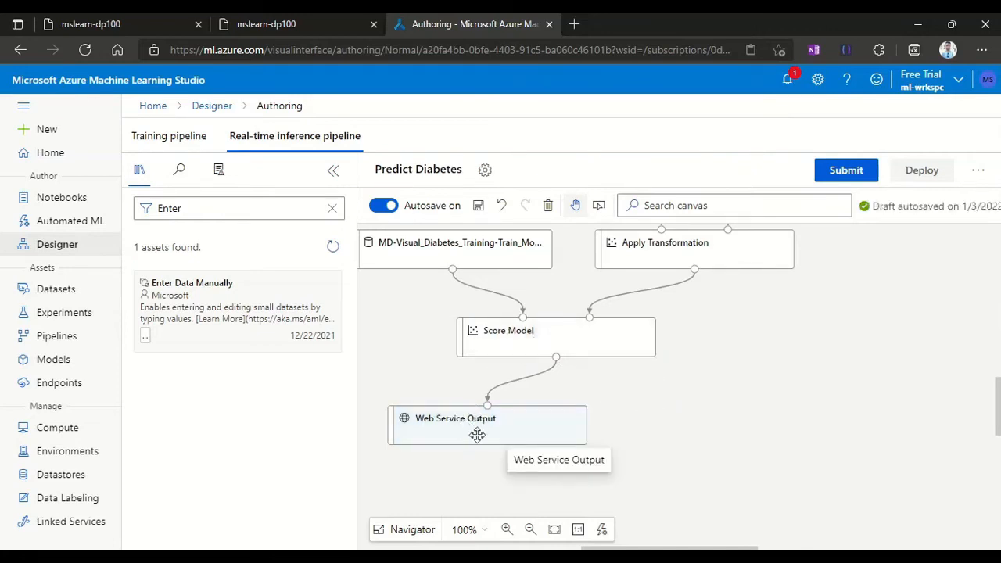
Copy the module name Execute Python Script from the instructions and search the pipeline assets for it
left_click(292, 17)
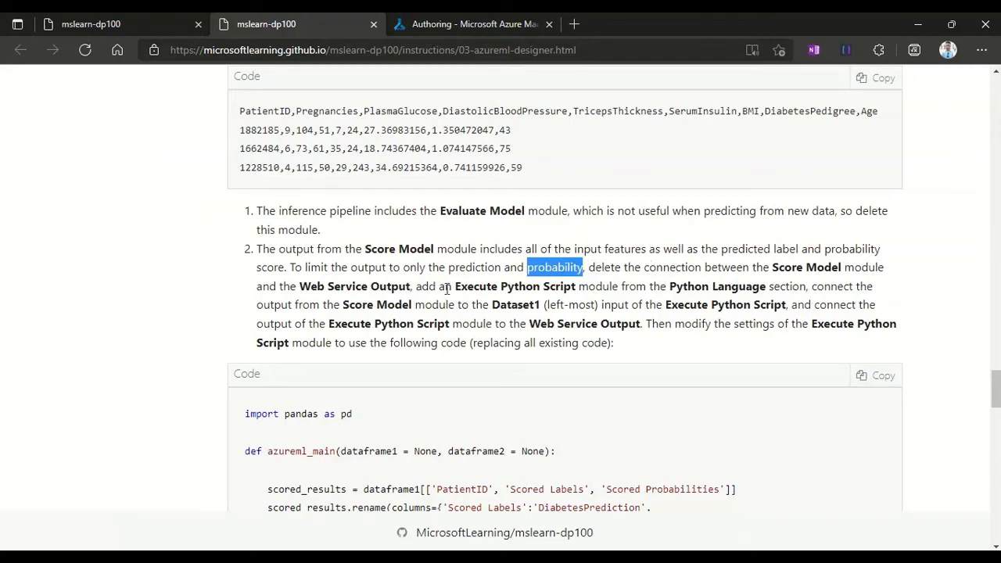
left_click_drag(580, 286, 455, 287)
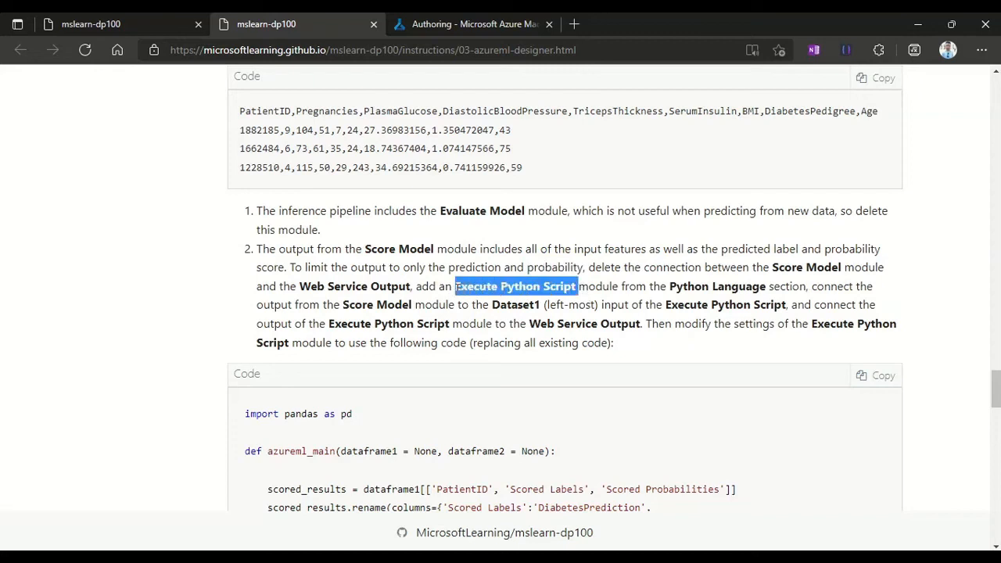
key("ctrl+c")
left_click(470, 24)
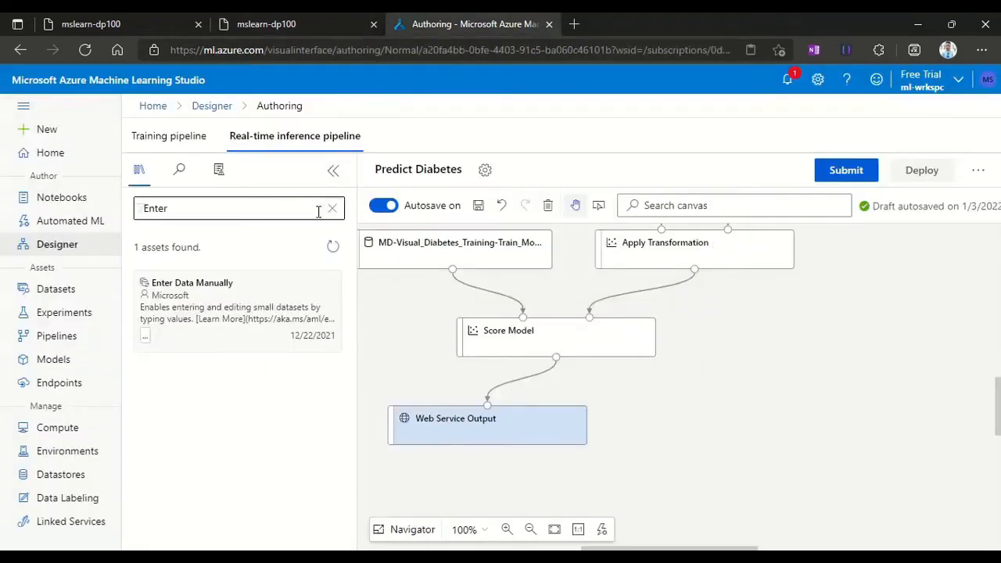
left_click(333, 209)
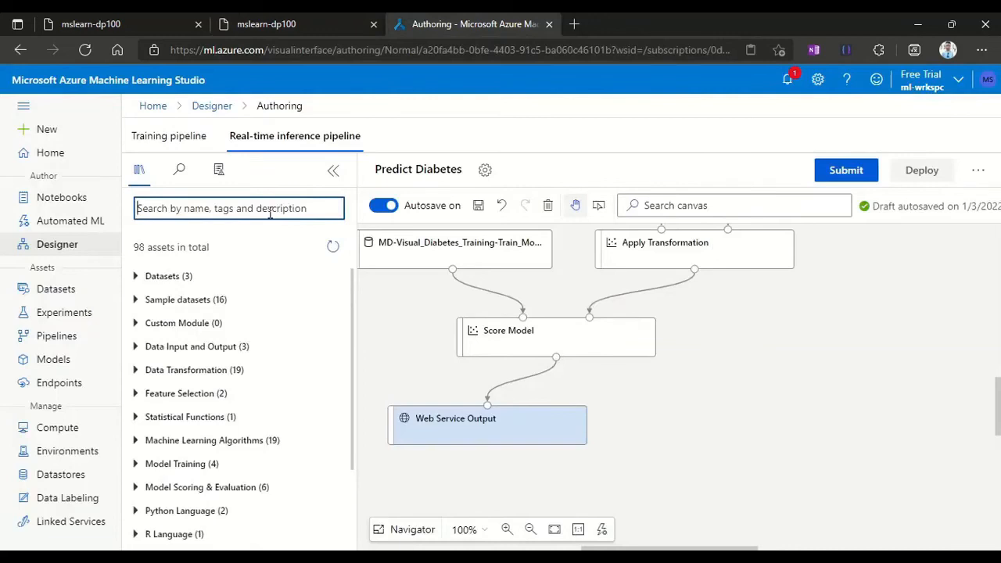
key("ctrl+v")
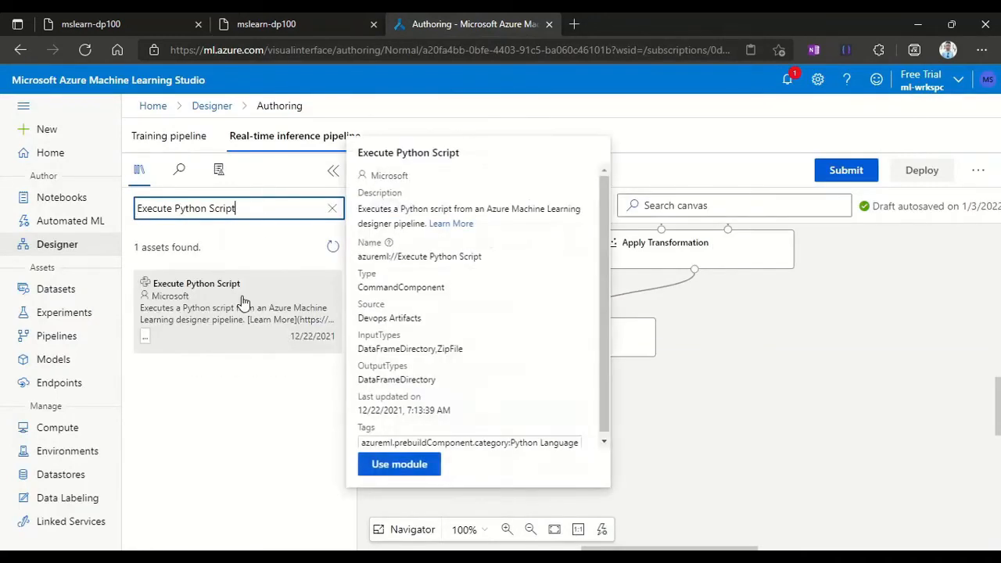
Add the Execute Python Script module below Score Model and move Web Service Output lower to make room for it
left_click_drag(226, 299, 679, 389)
left_click_drag(522, 420, 644, 480)
left_click_drag(664, 384, 695, 409)
left_click_drag(633, 478, 496, 467)
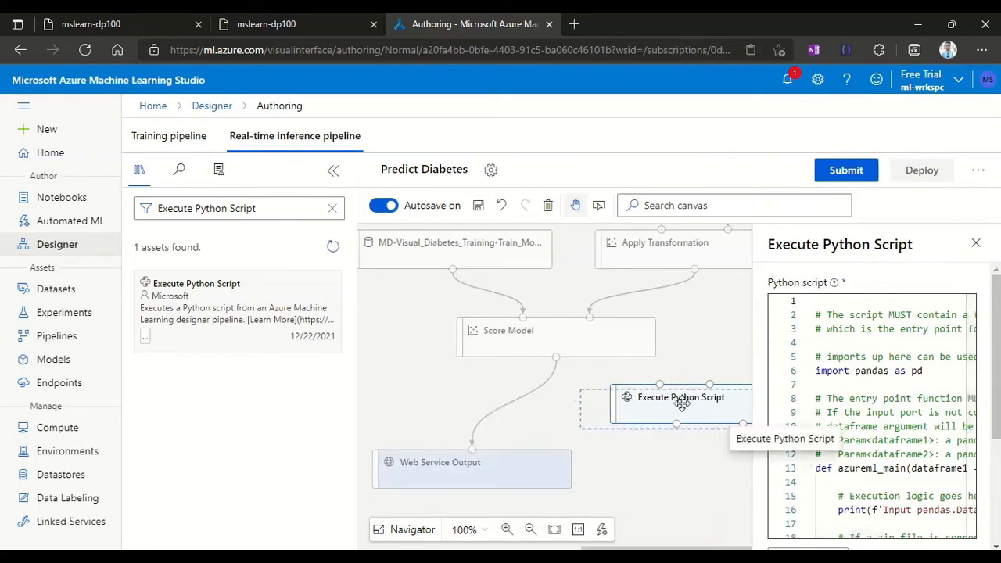
left_click_drag(681, 401, 652, 406)
Examine the default code of the Execute Python Script module, including its pandas import, and return to the instructions
scroll(894, 408, "down", 5)
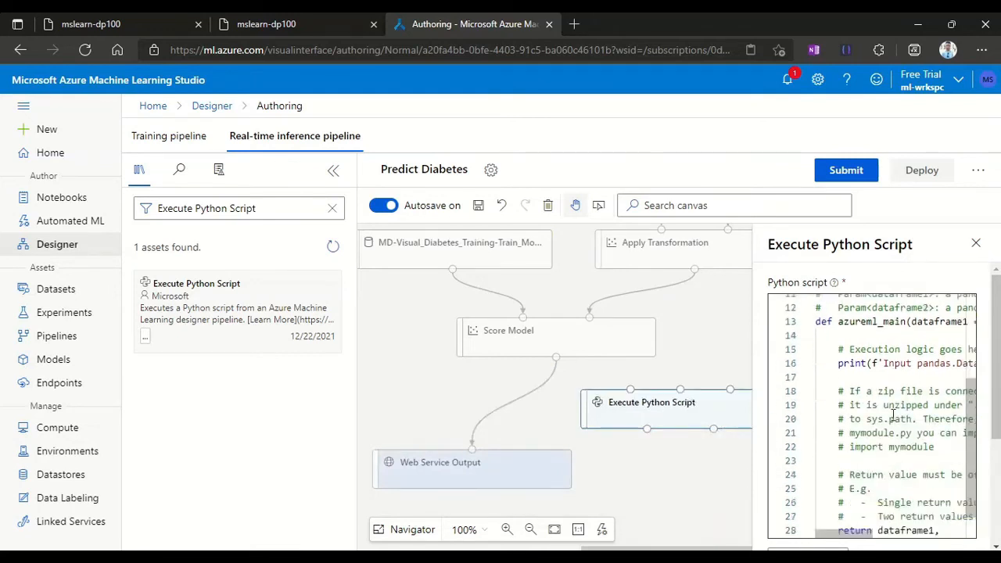
scroll(887, 378, "up", 5)
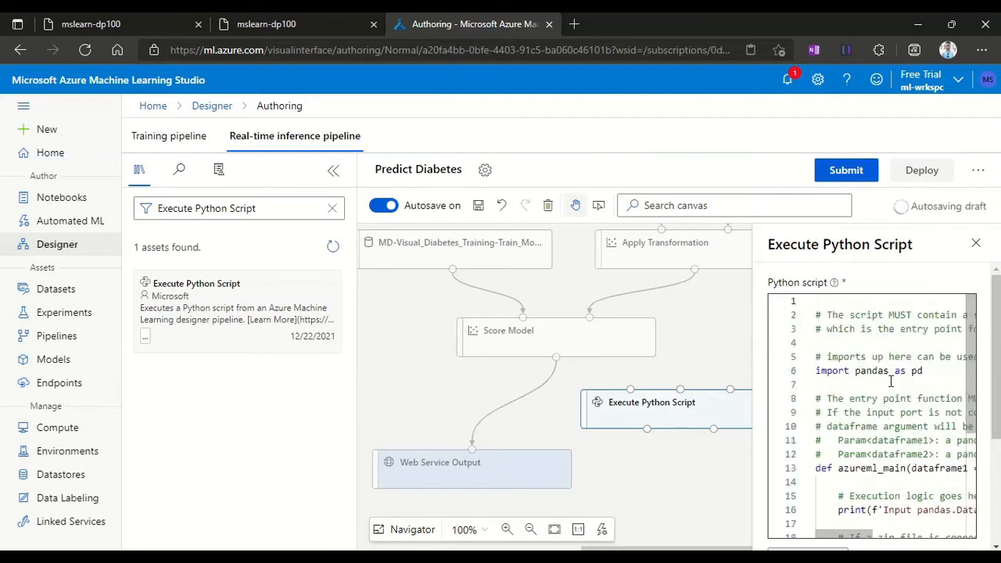
scroll(890, 381, "down", 4)
scroll(891, 381, "up", 4)
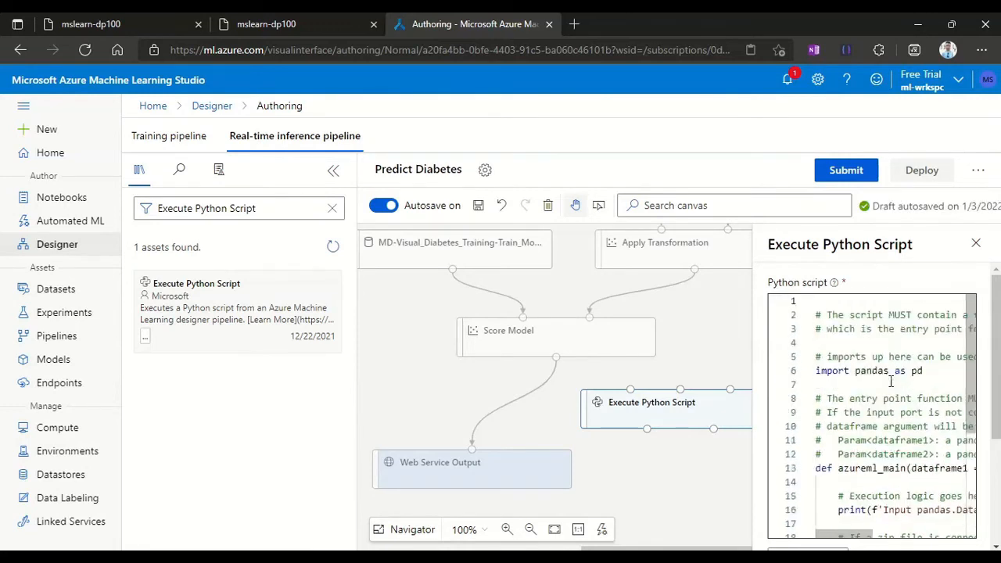
left_click_drag(924, 371, 818, 373)
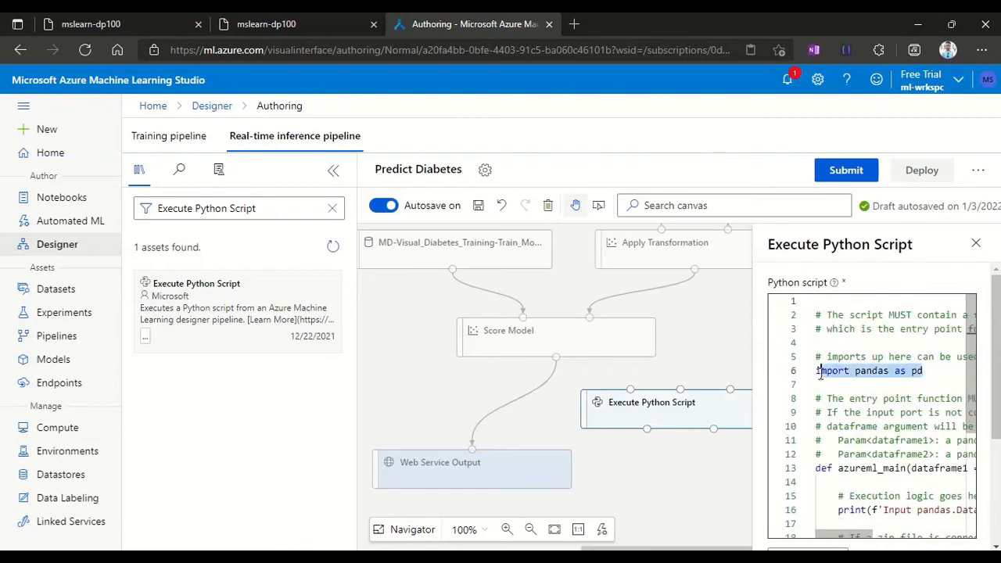
left_click(976, 244)
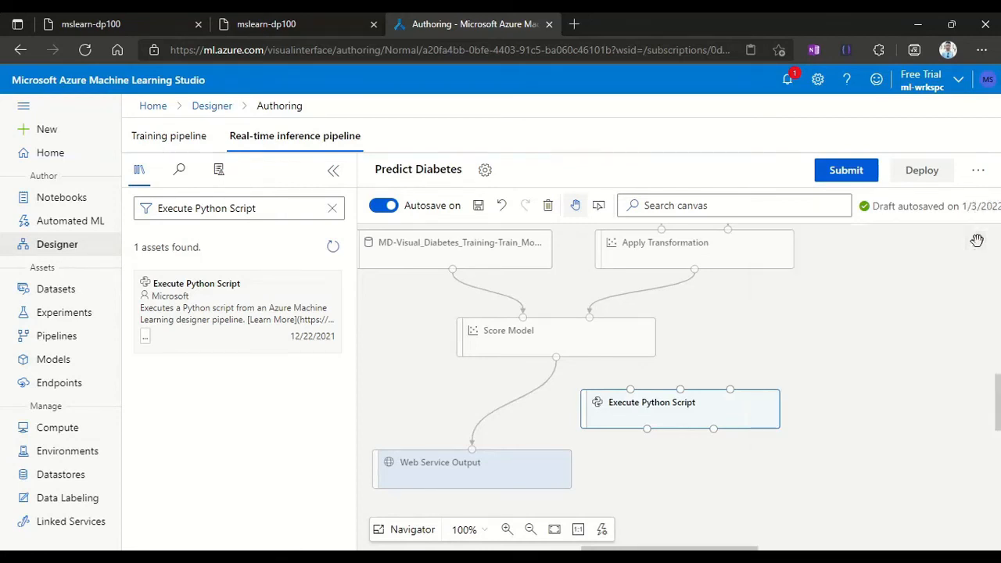
left_click(308, 23)
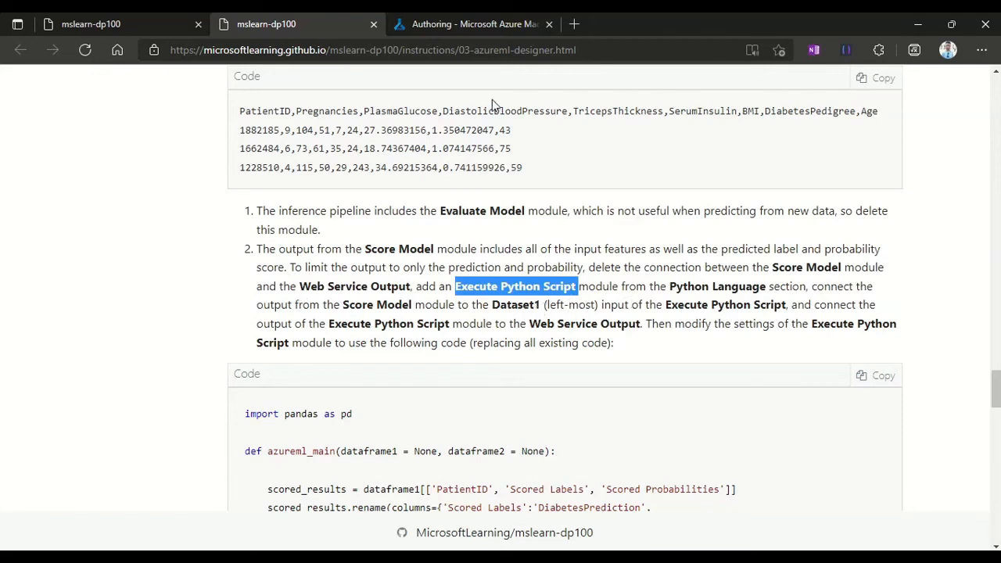
Delete the connection from Score Model to Web Service Output, connect Score Model to the Dataset1 input of Execute Python Script, and align that module under Score Model
left_click(501, 24)
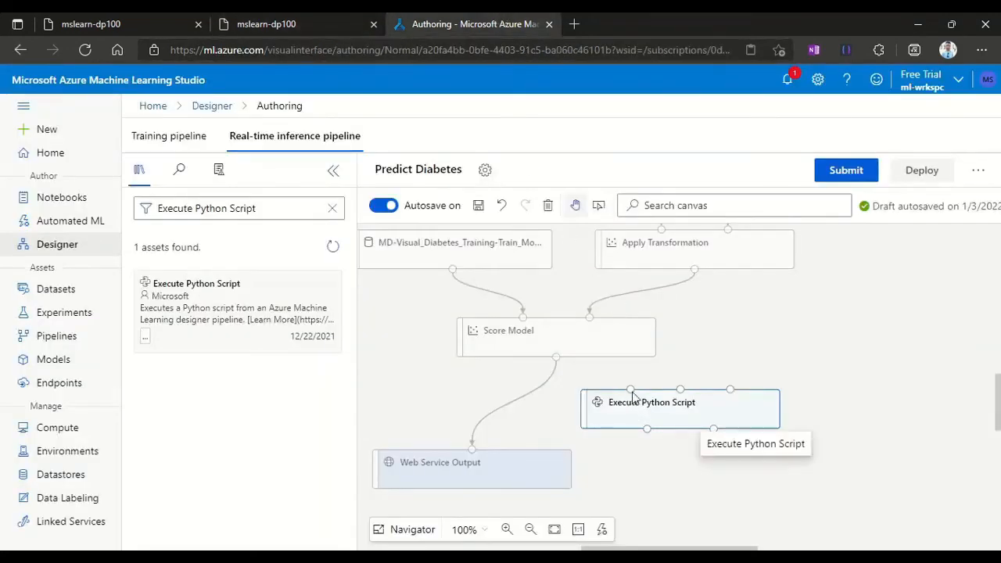
left_click(493, 420)
left_click_drag(472, 449, 599, 400)
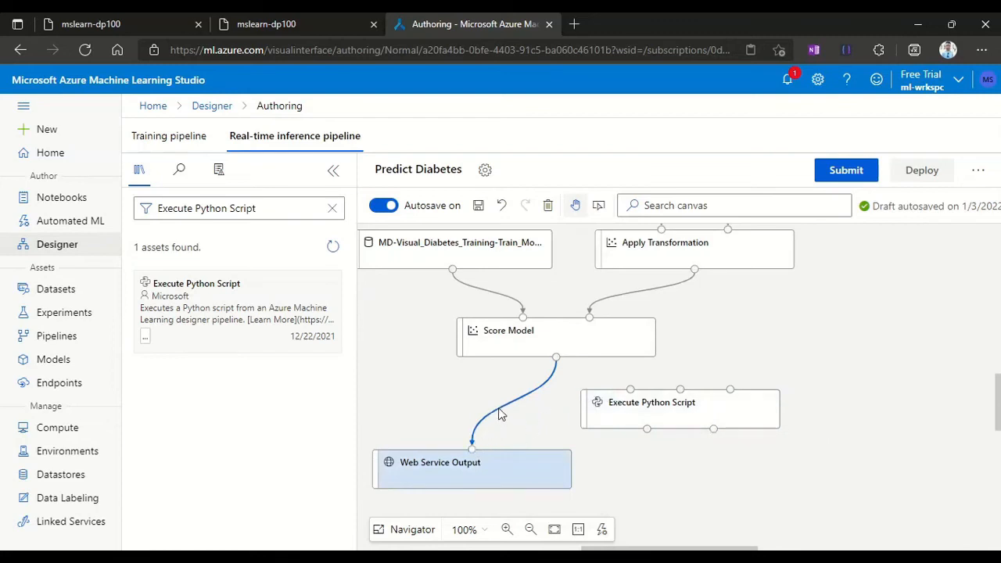
key("Delete")
left_click_drag(556, 360, 631, 391)
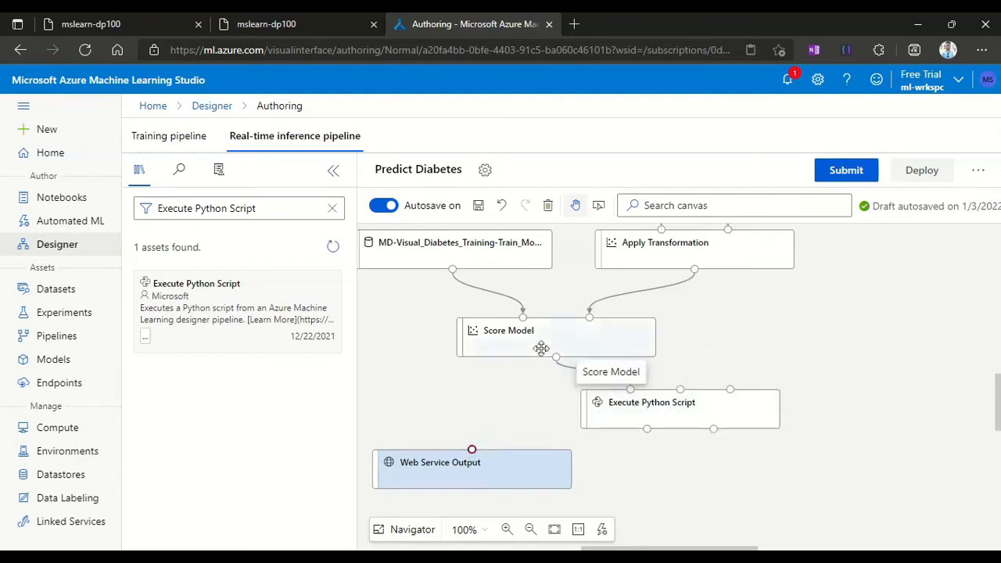
left_click_drag(613, 411, 518, 403)
Check the connection instructions, link the Result dataset output of Execute Python Script to Web Service Output, and move Web Service Output slightly lower beneath it
left_click(213, 19)
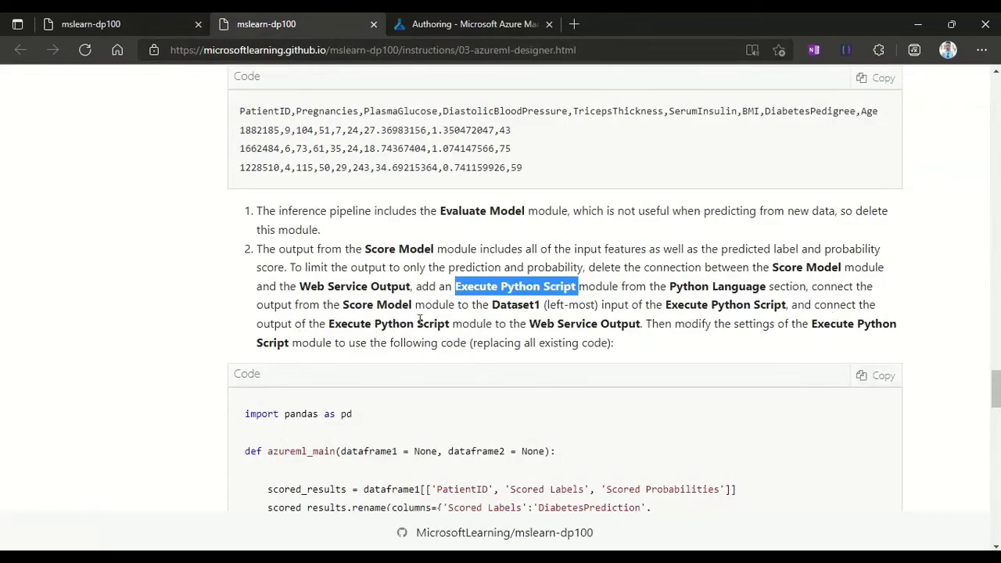
left_click(432, 22)
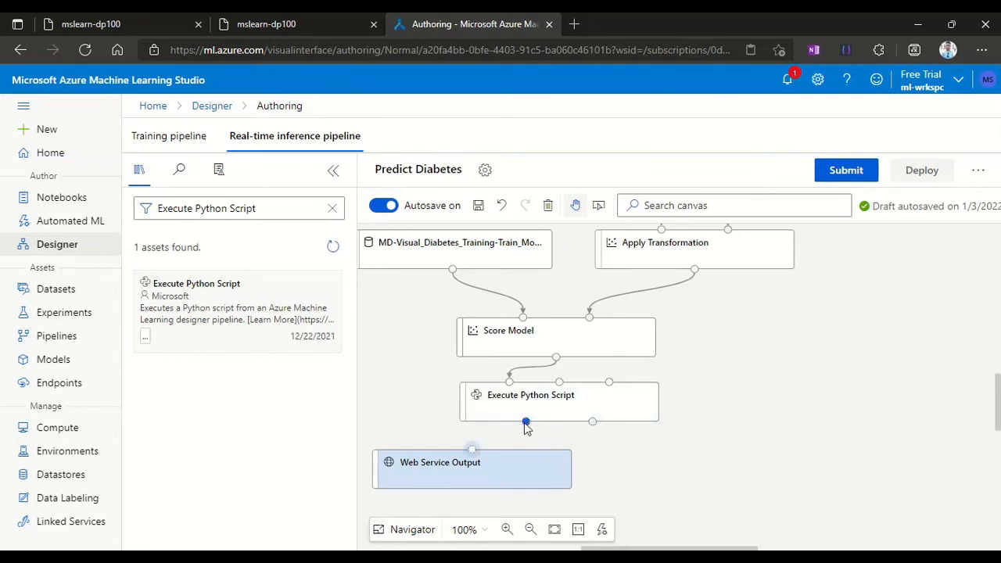
left_click_drag(528, 421, 473, 452)
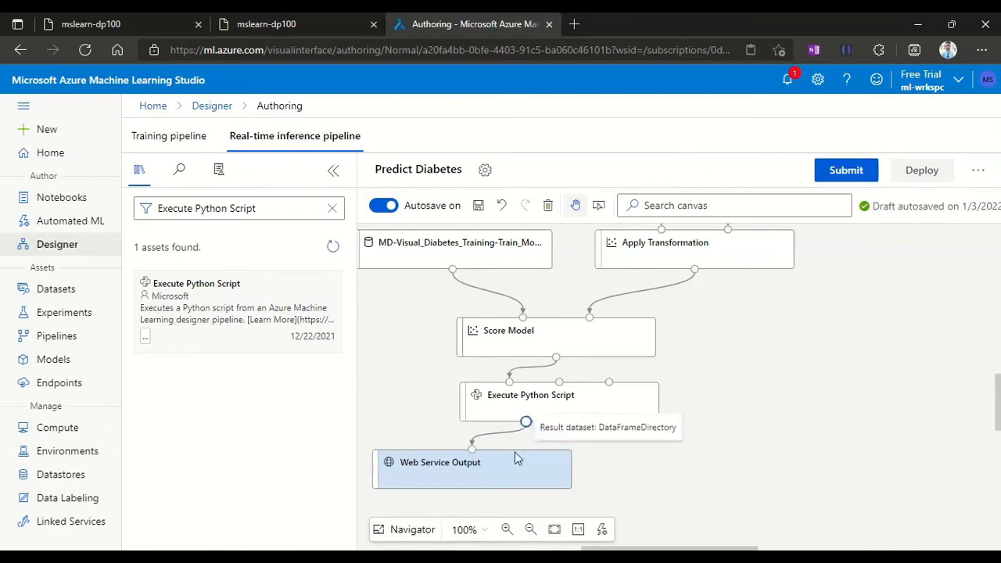
left_click_drag(505, 463, 536, 472)
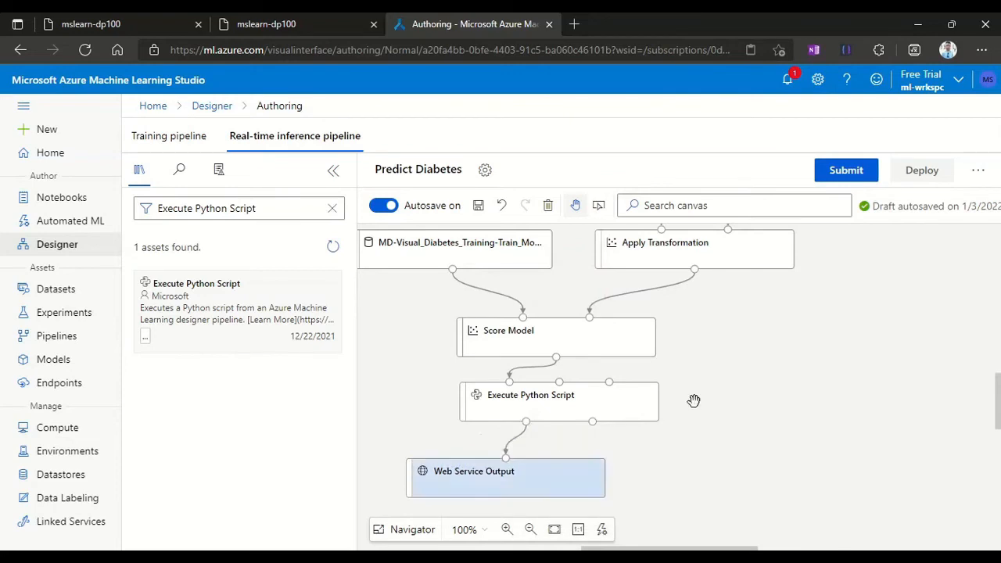
scroll(710, 420, "down", 1)
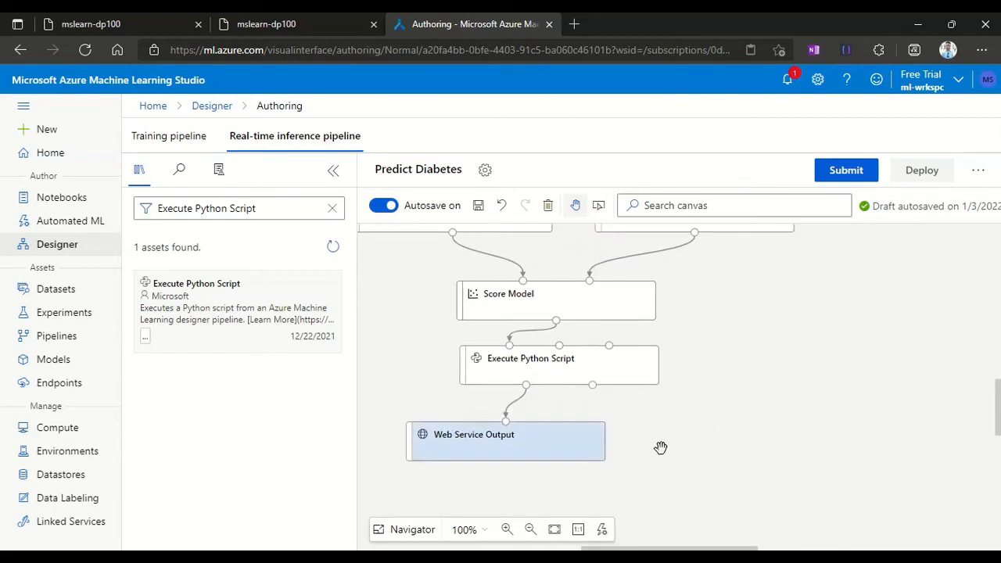
Copy the scored_results Python code from the instructions and replace the entire default script of the Execute Python Script module with it
left_click(235, 23)
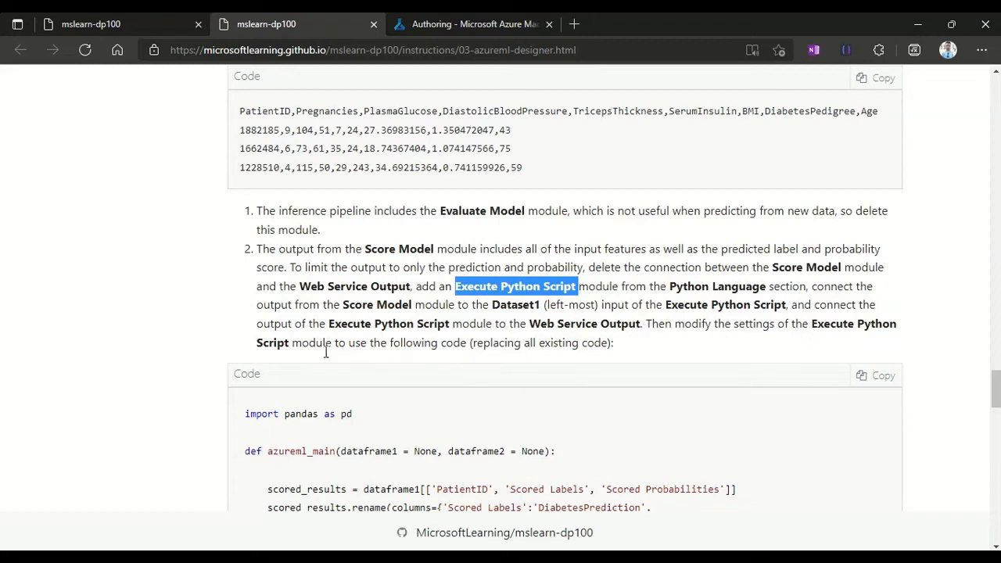
scroll(344, 405, "down", 3)
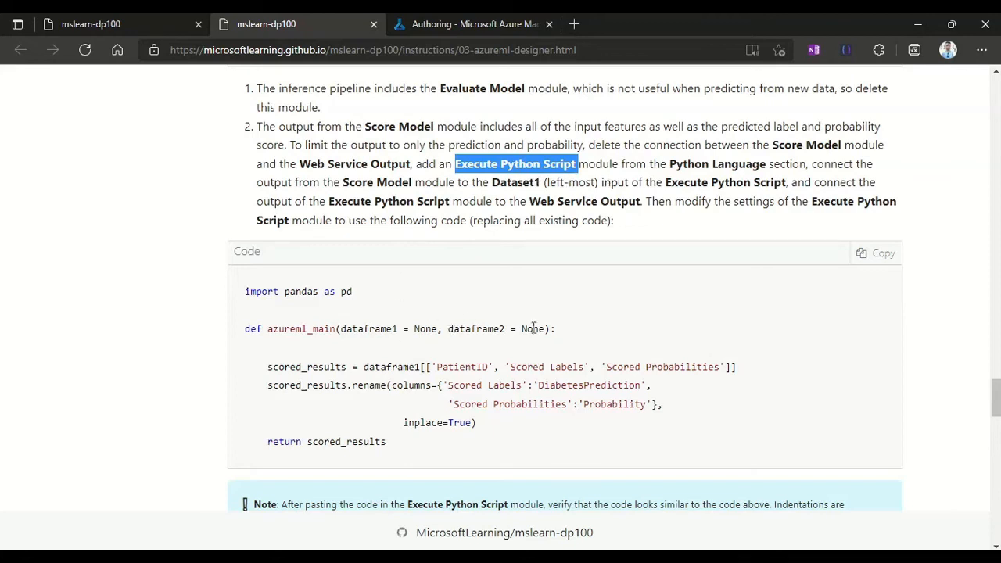
left_click(883, 253)
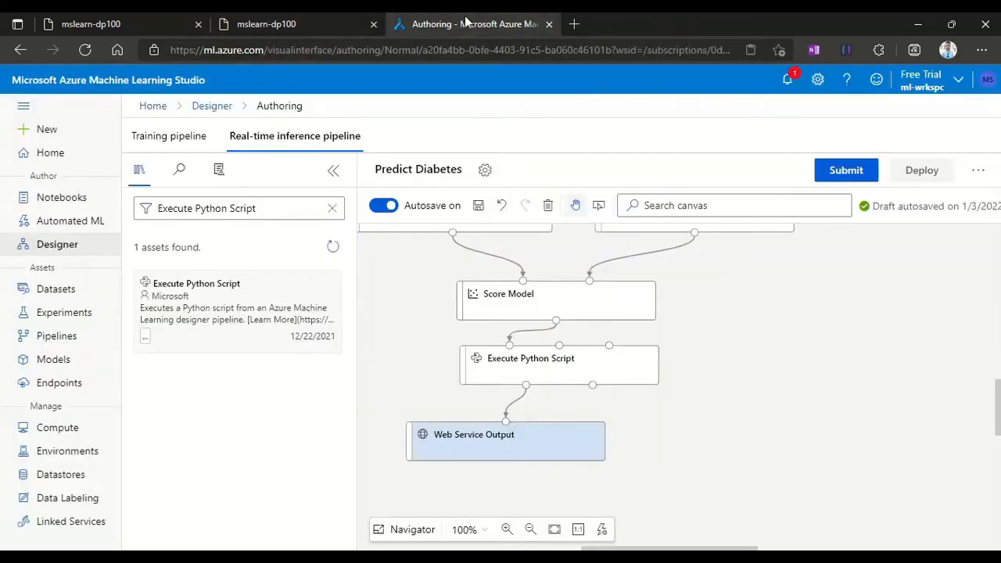
left_click(469, 24)
left_click(552, 364)
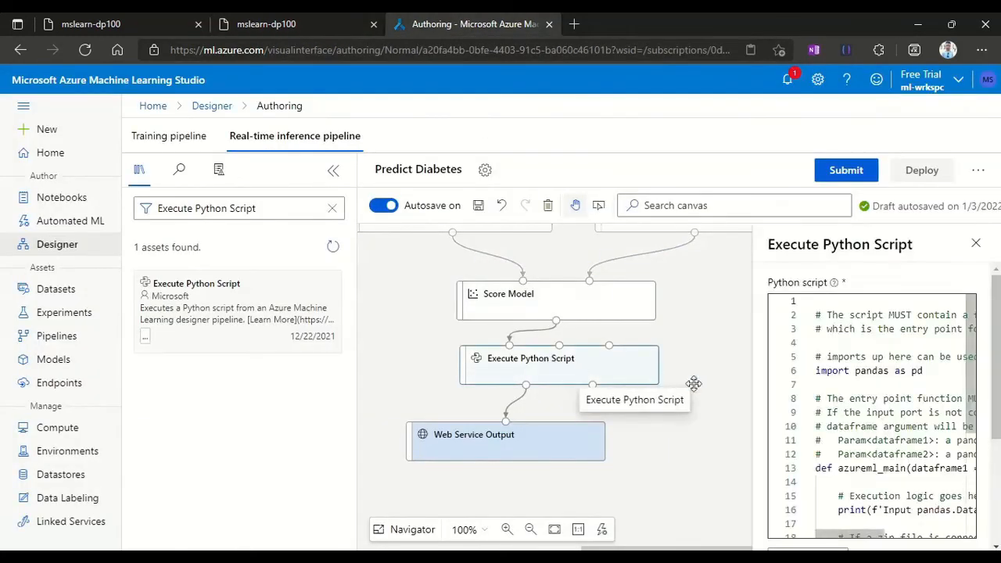
left_click(858, 389)
key("ctrl+a")
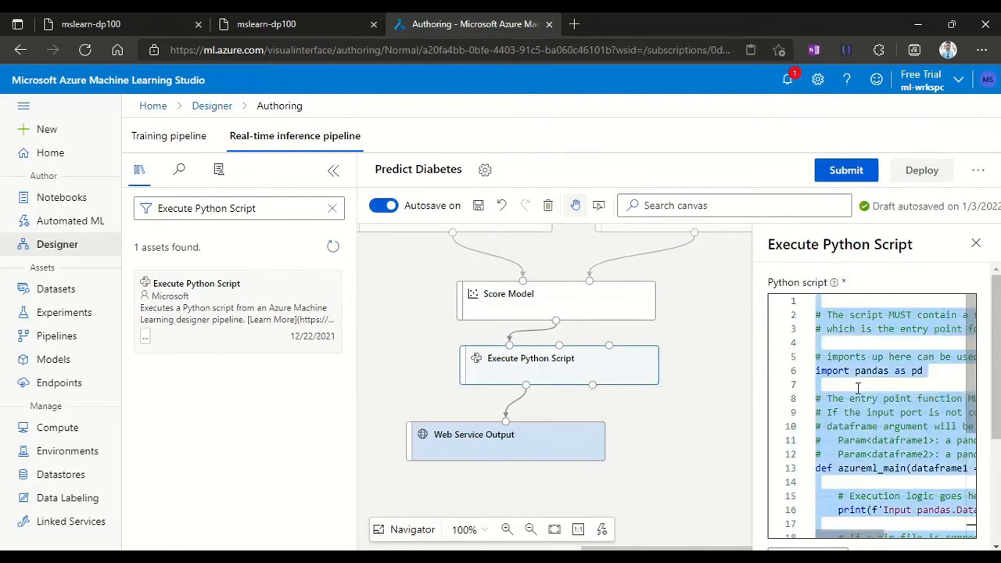
key("ctrl+v")
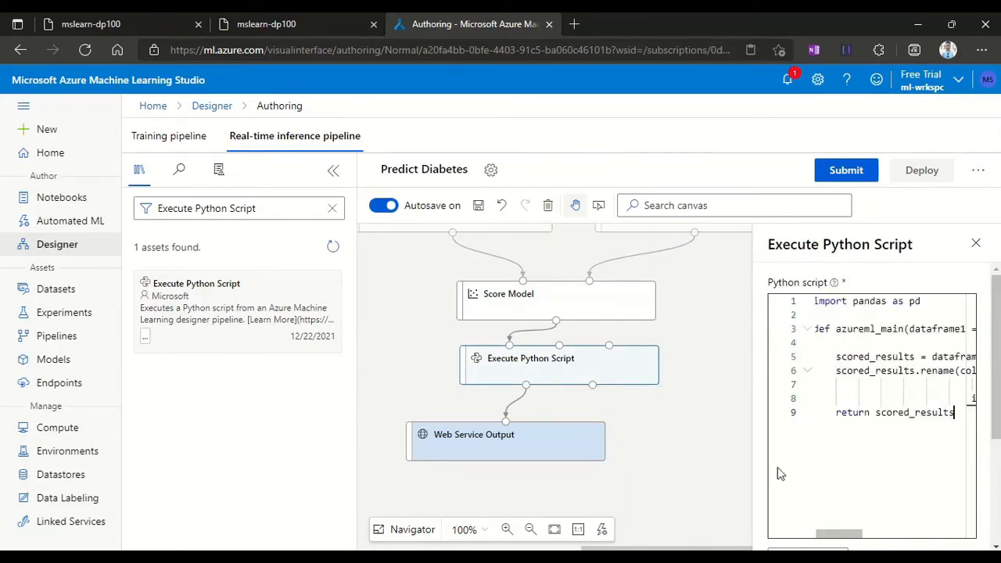
mouse_move(833, 534)
left_mouse_down()
mouse_move(900, 536)
mouse_move(822, 537)
left_mouse_up()
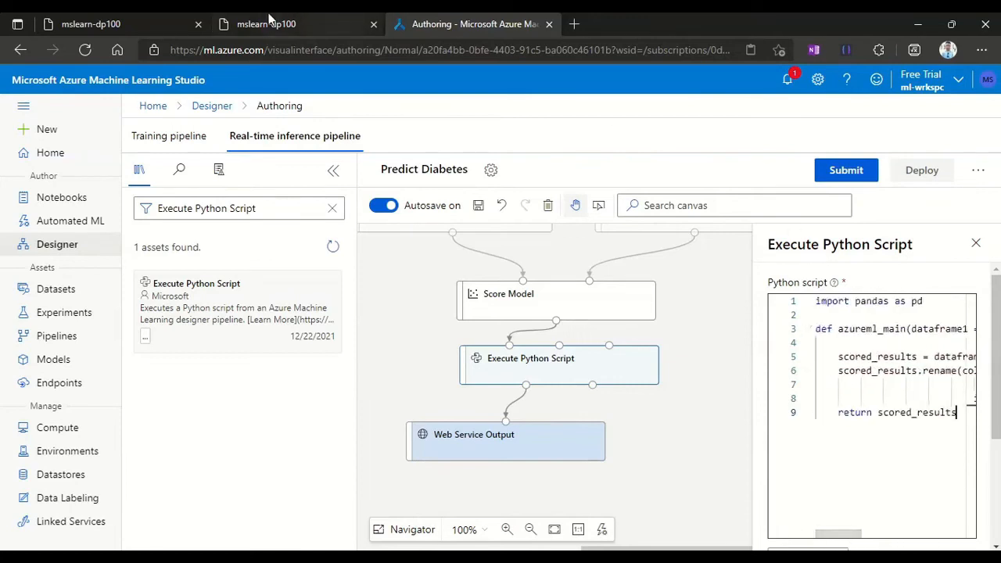
Examine the pandas import and the azureml_main function definition with its dataframe1 and dataframe2 parameters in the instructions' code
left_click(295, 19)
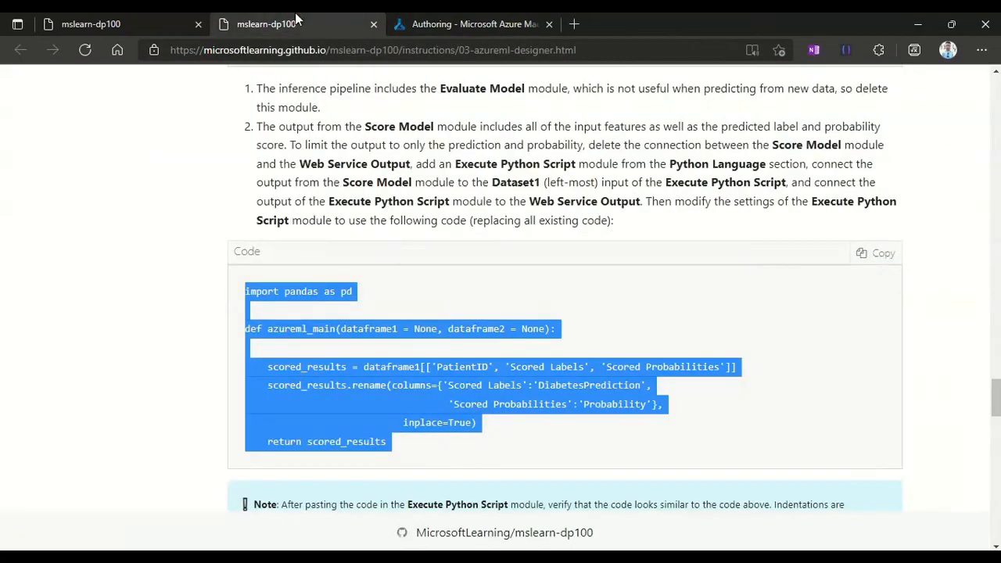
left_click(429, 297)
double_click(301, 291)
double_click(346, 292)
double_click(317, 329)
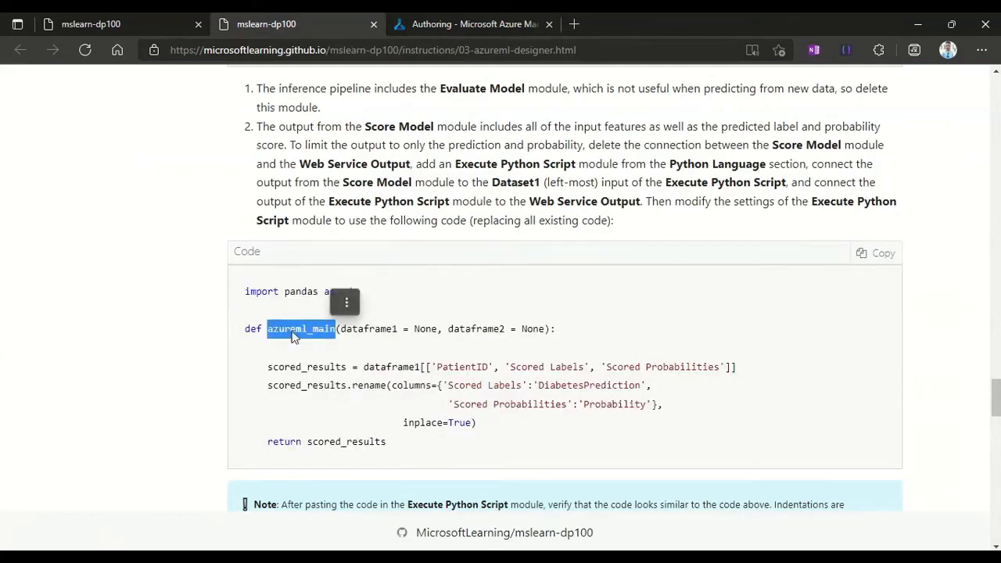
left_click(320, 353)
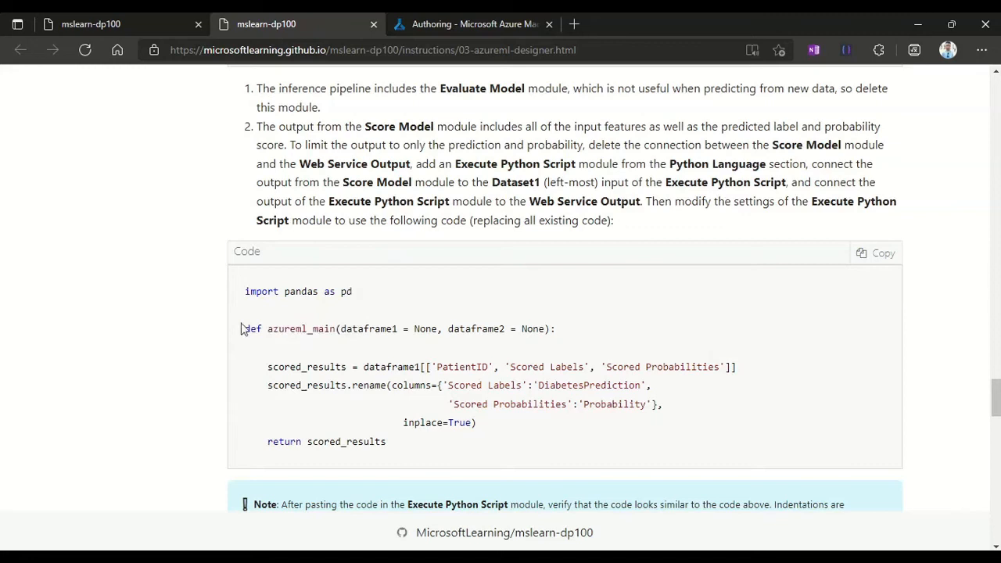
double_click(255, 329)
left_click(417, 351)
double_click(384, 329)
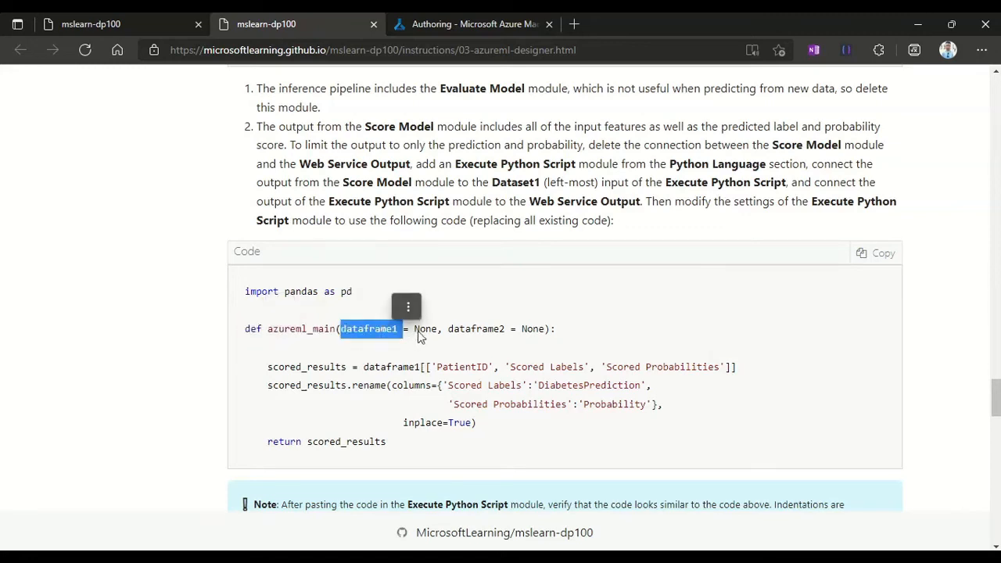
double_click(425, 330)
left_click(491, 329)
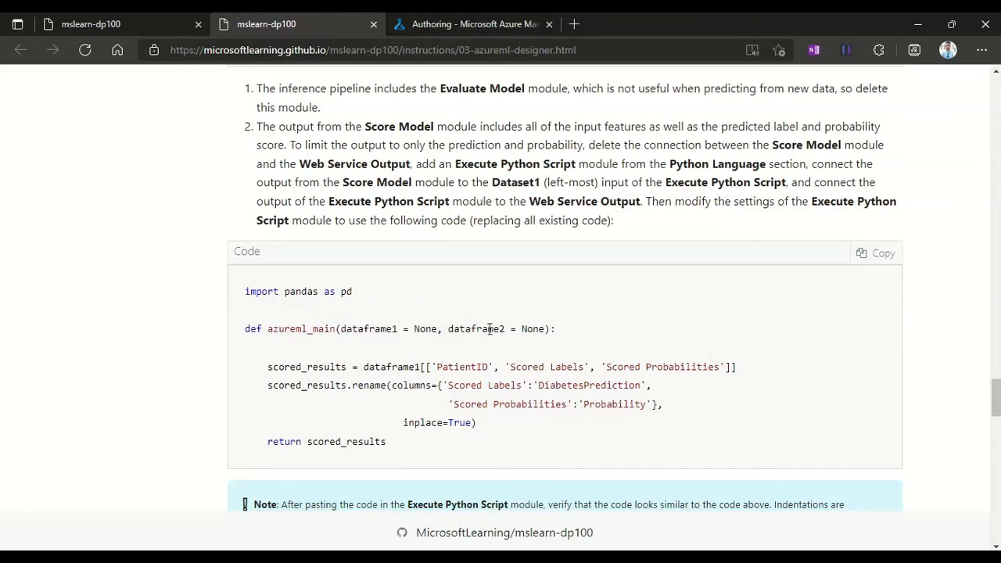
double_click(534, 330)
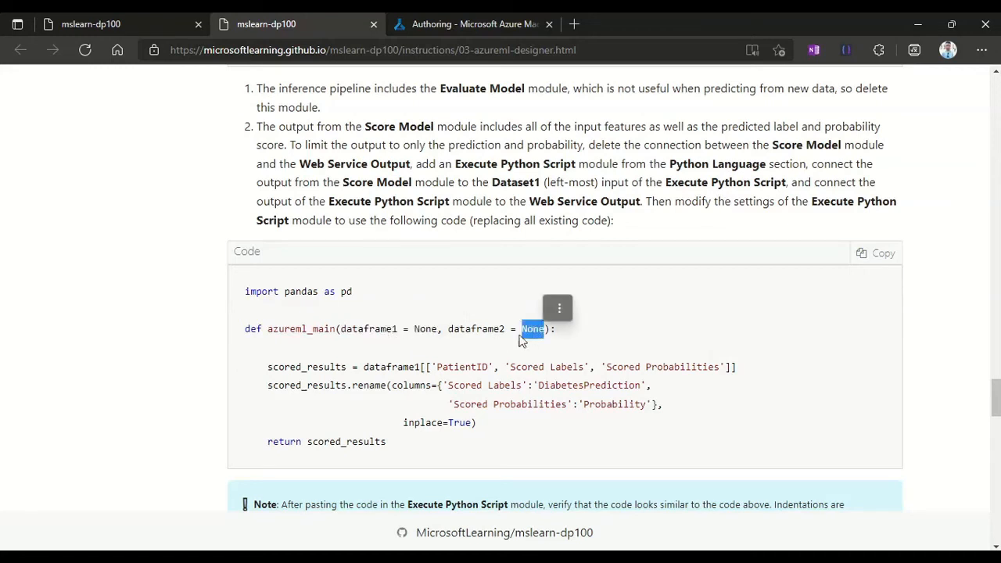
double_click(382, 330)
left_click(384, 333)
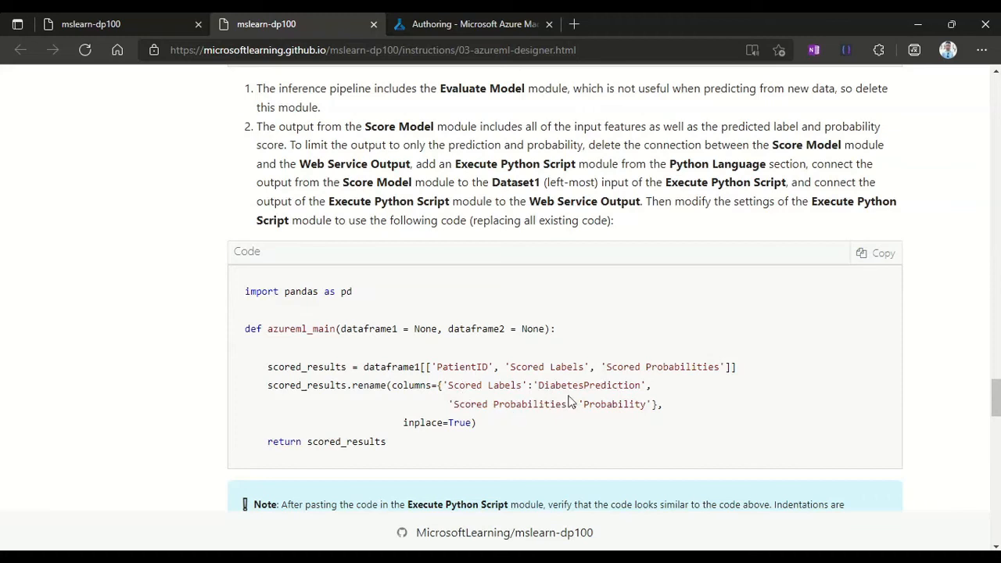
Examine the code lines that select and rename the scored columns, the inplace option, and the return statement
left_click_drag(484, 426, 264, 385)
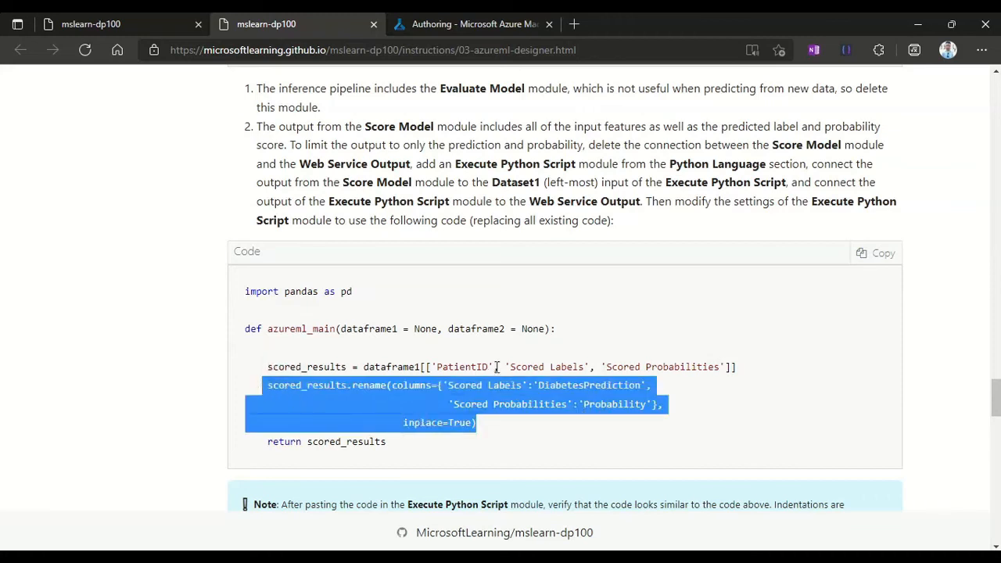
left_click(551, 368)
triple_click(567, 385)
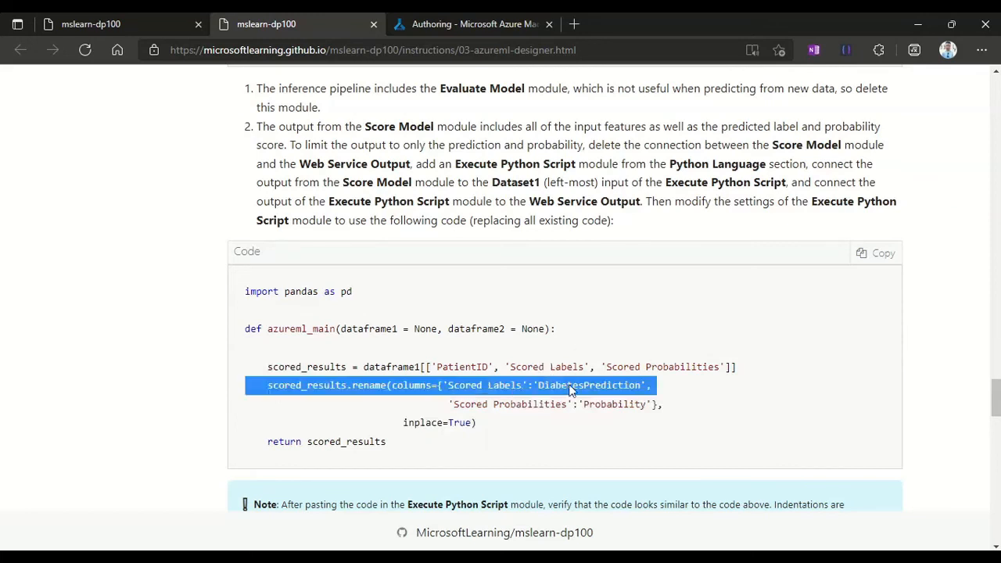
left_click(614, 367)
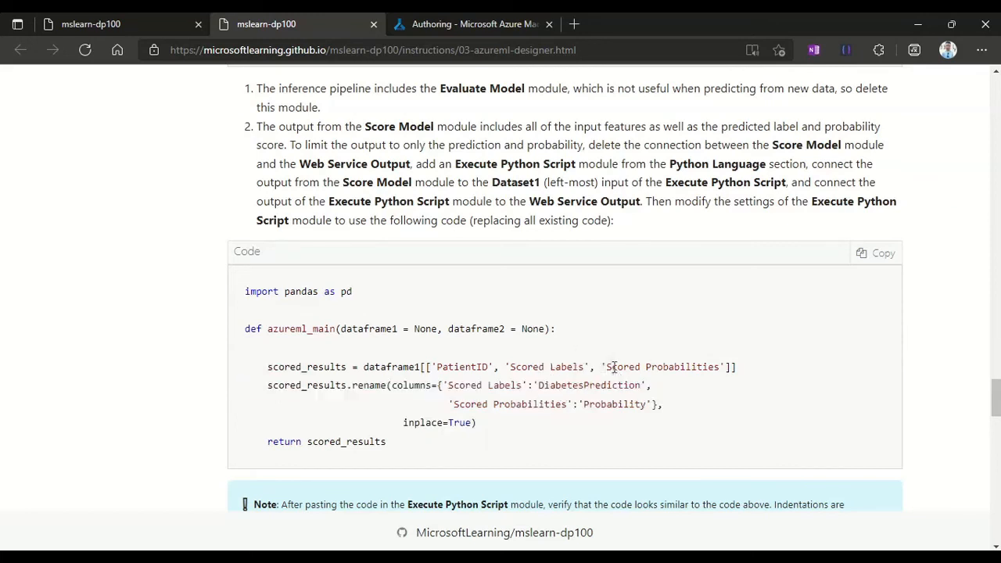
double_click(616, 407)
left_click(427, 424)
double_click(427, 424)
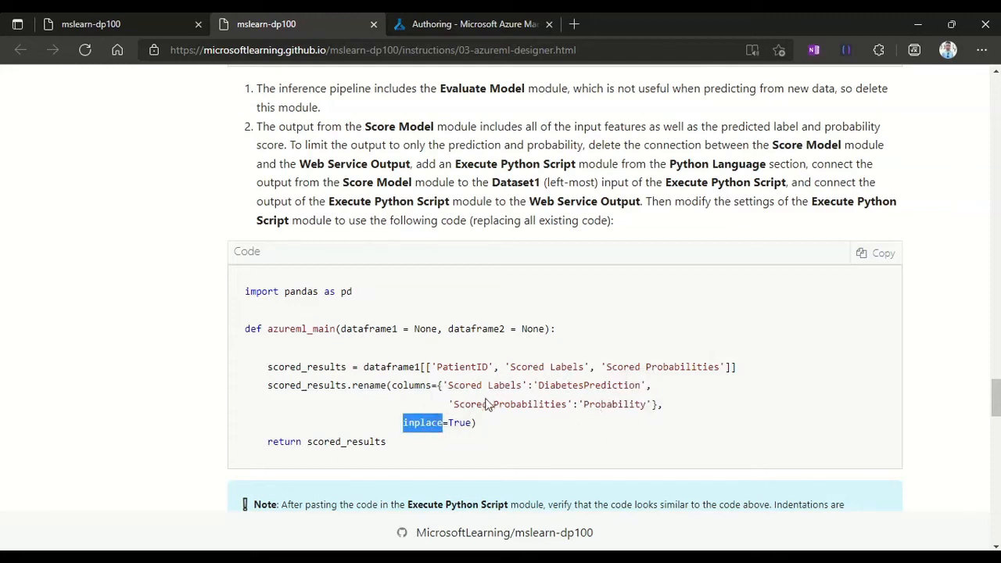
left_click_drag(387, 442, 261, 450)
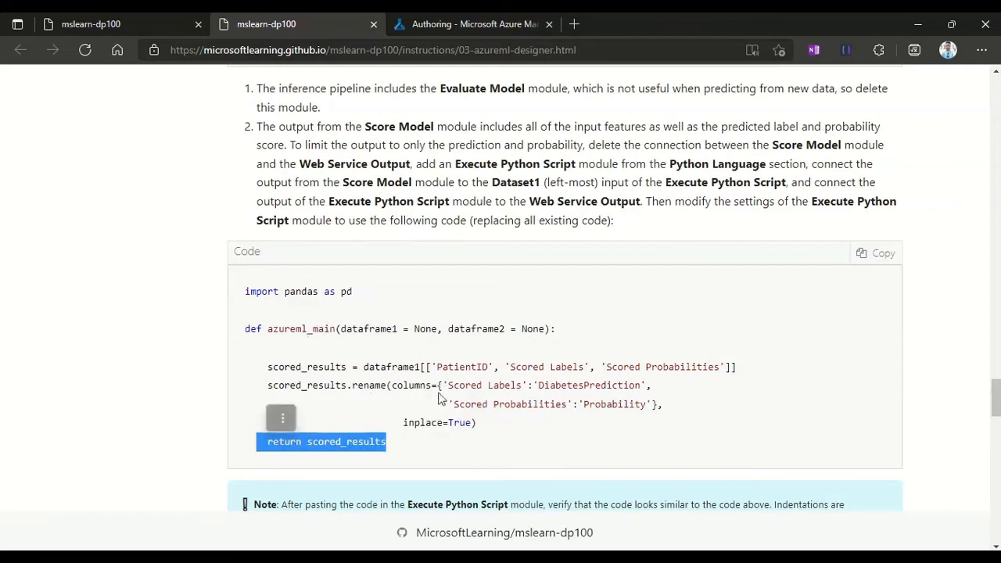
Review the indentation note and reference pipeline diagram in the instructions, and compare the diagram with the full Predict Diabetes pipeline on the designer canvas
scroll(439, 399, "down", 3)
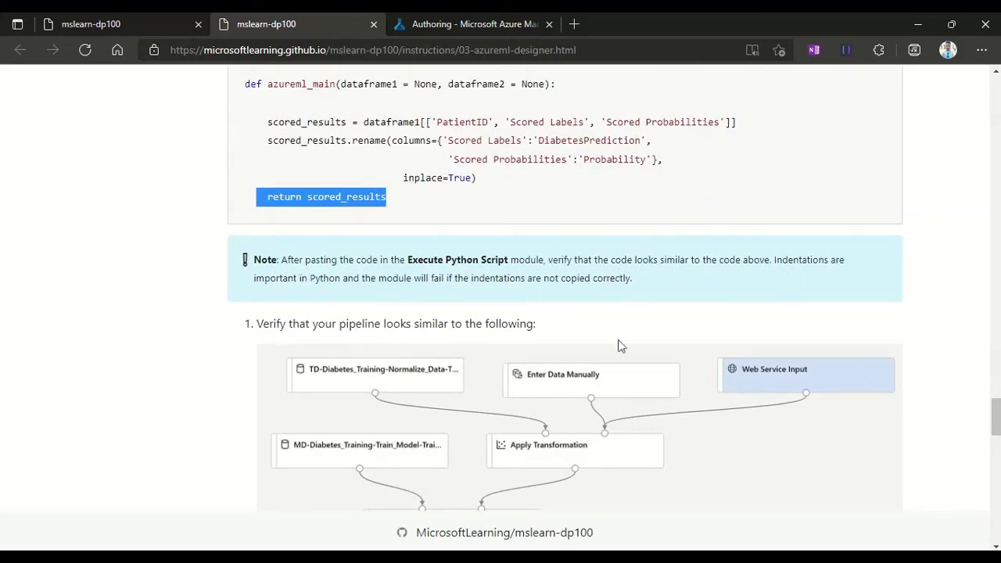
scroll(595, 355, "down", 3)
scroll(579, 361, "up", 2)
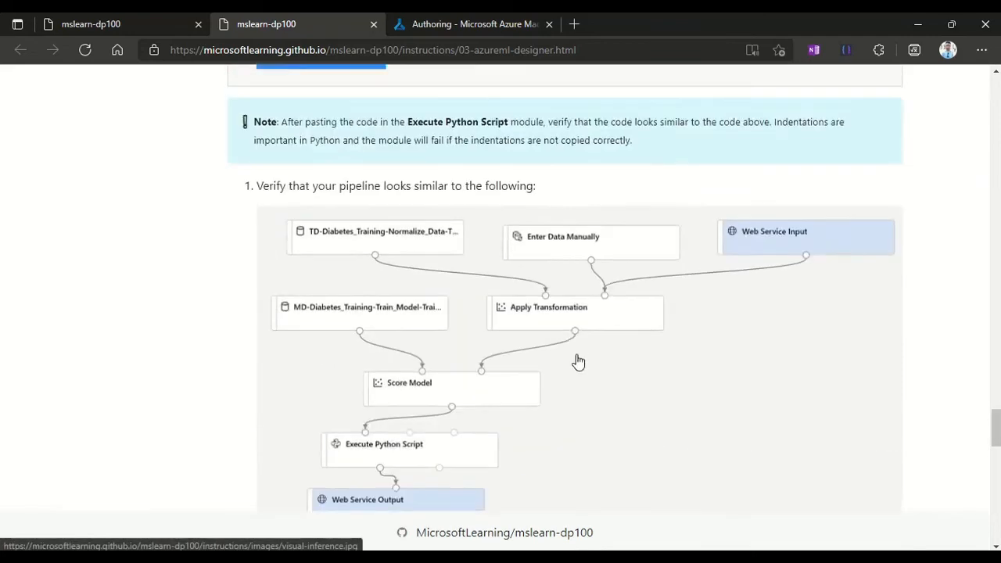
scroll(581, 367, "down", 2)
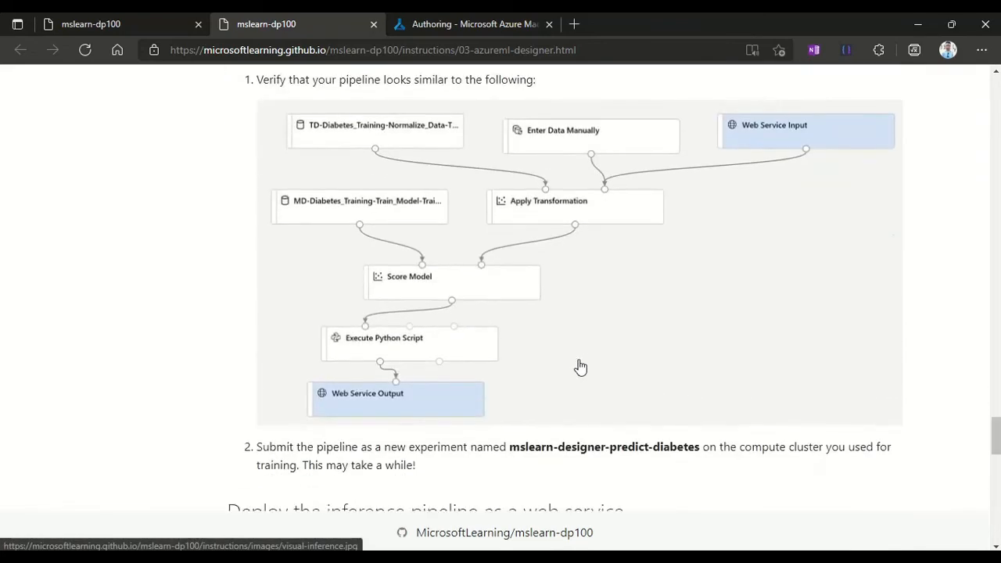
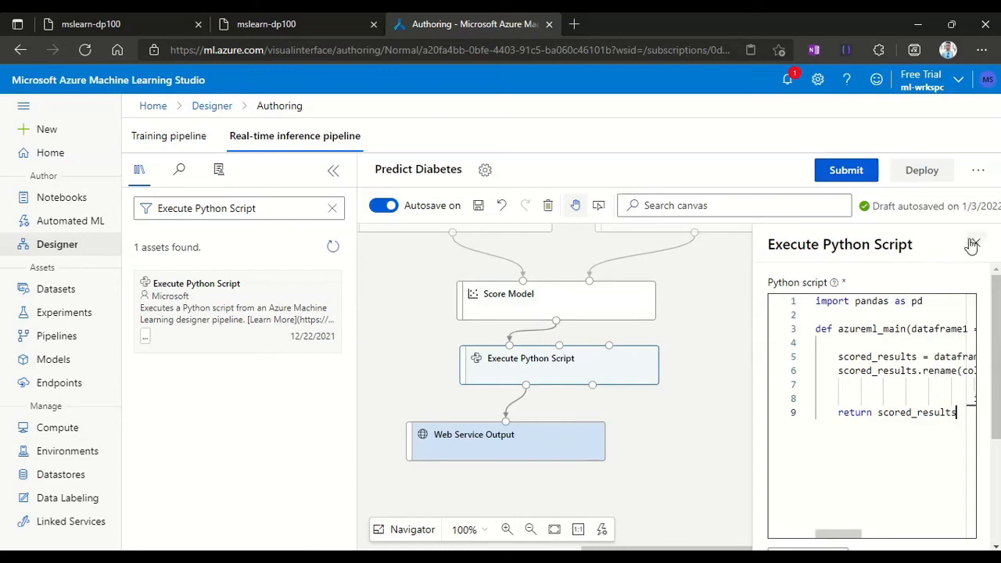
left_click(334, 173)
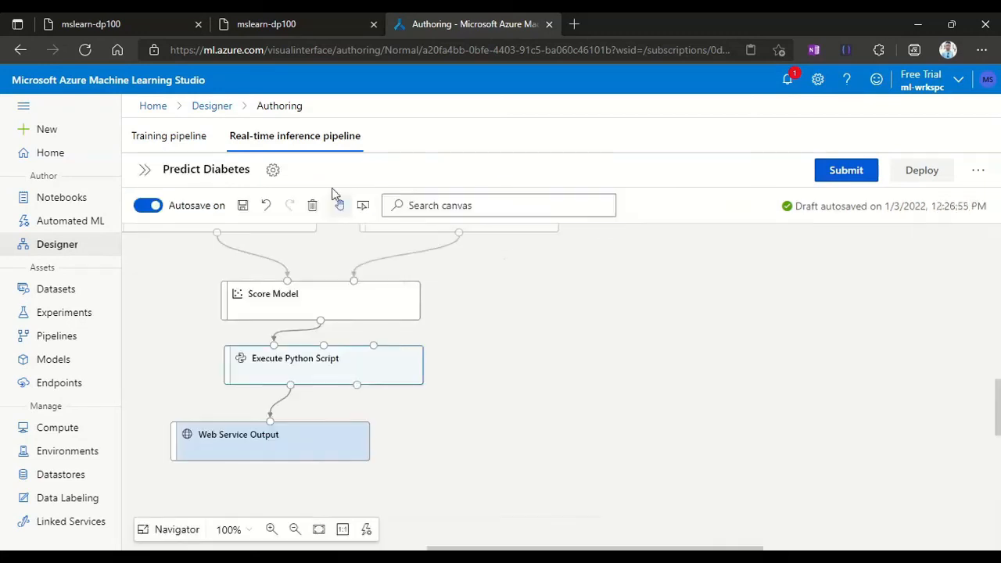
left_click(342, 530)
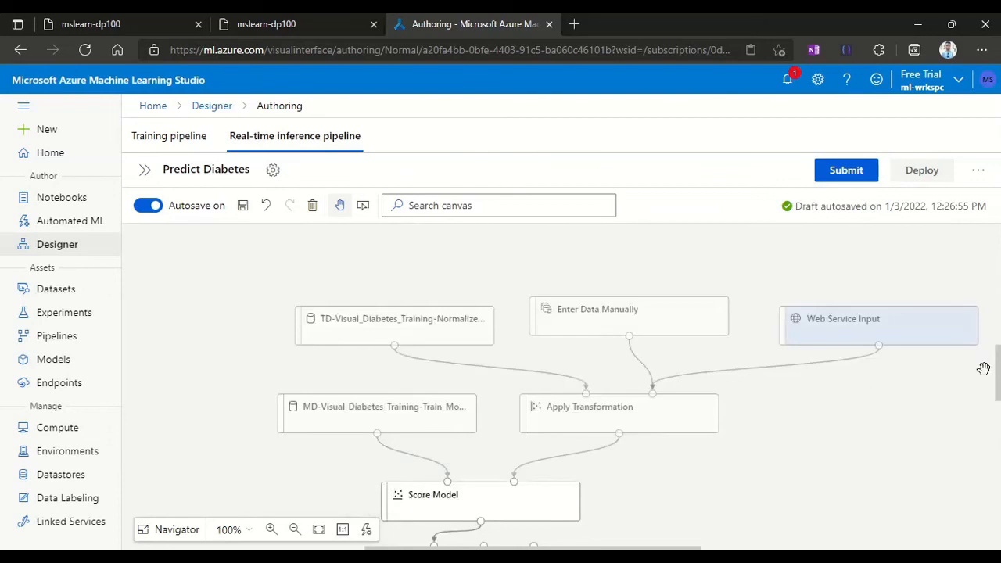
scroll(999, 368, "down", 2)
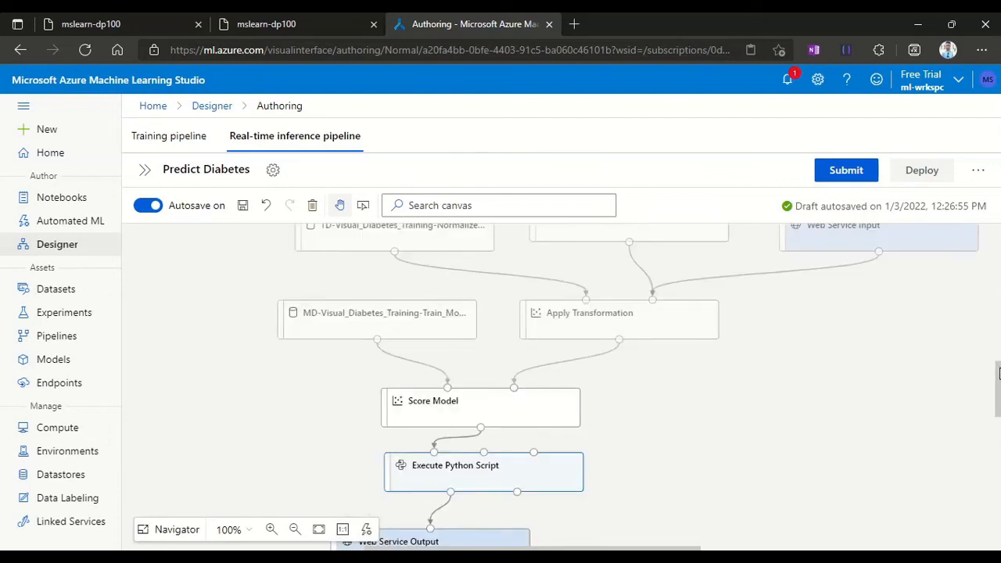
scroll(999, 374, "down", 1)
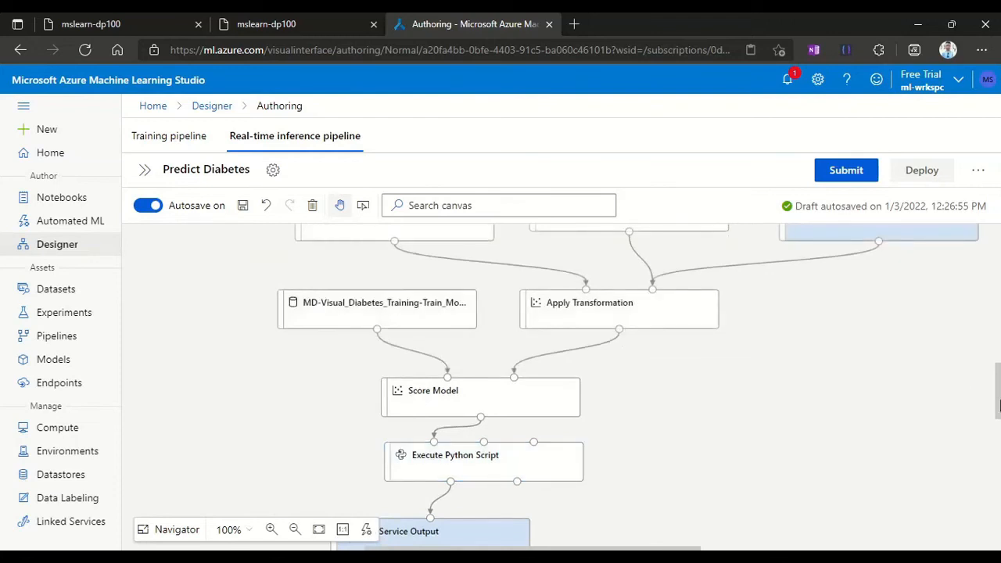
Copy the experiment name mslearn-designer-predict-diabetes from the instructions and return to the Predict Diabetes pipeline in the designer
scroll(999, 403, "up", 1)
scroll(994, 415, "down", 1)
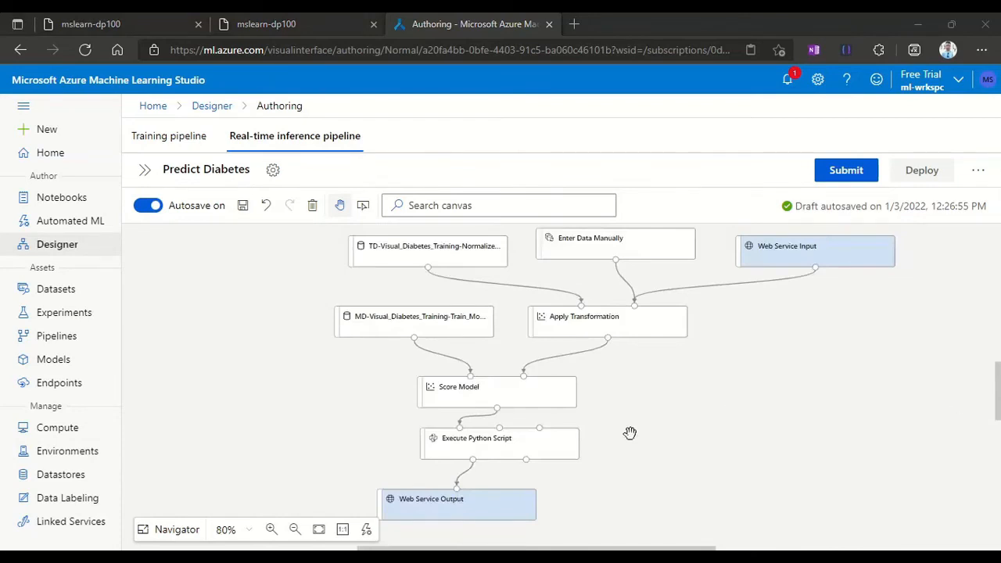
left_click(332, 14)
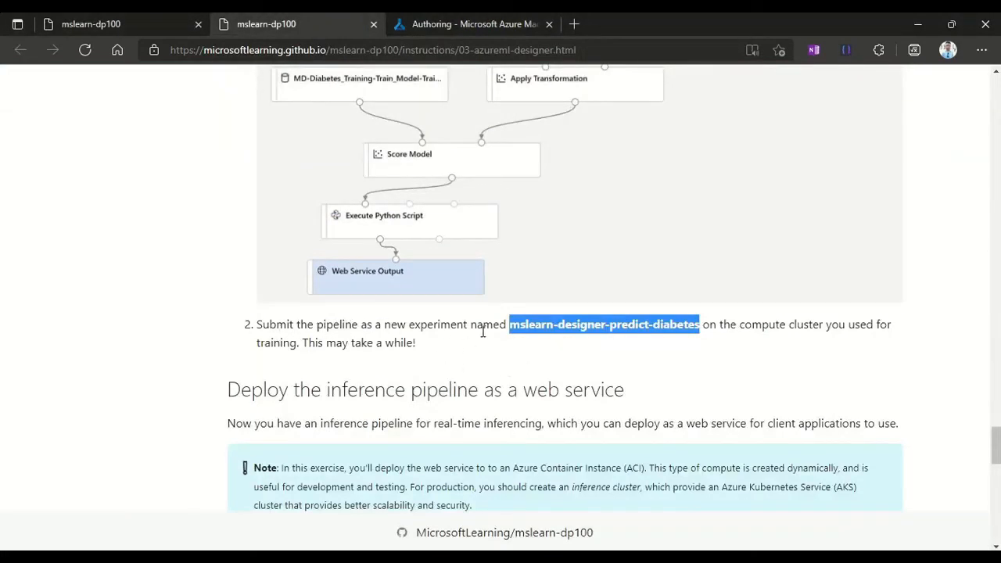
right_click(540, 324)
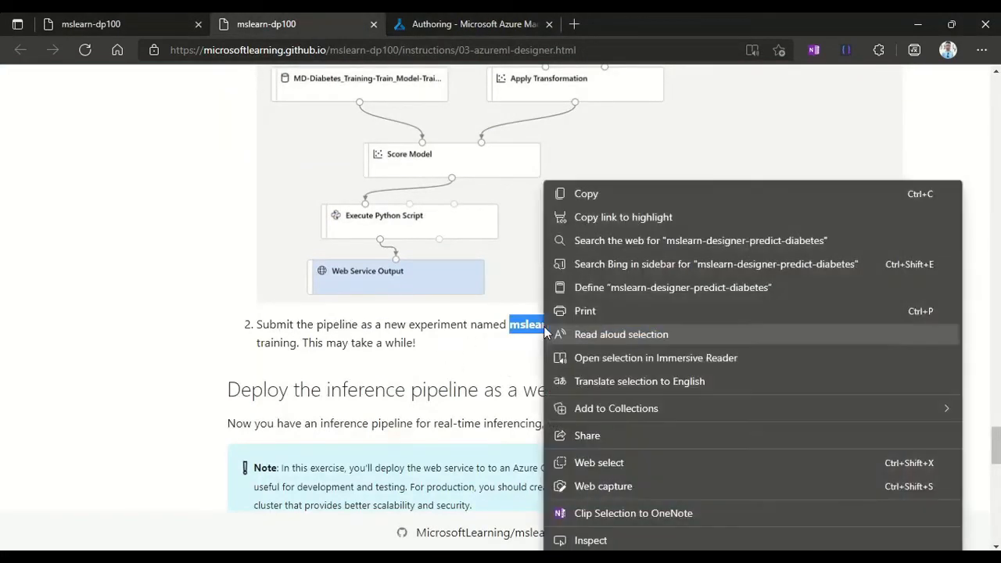
left_click(566, 194)
left_click(407, 23)
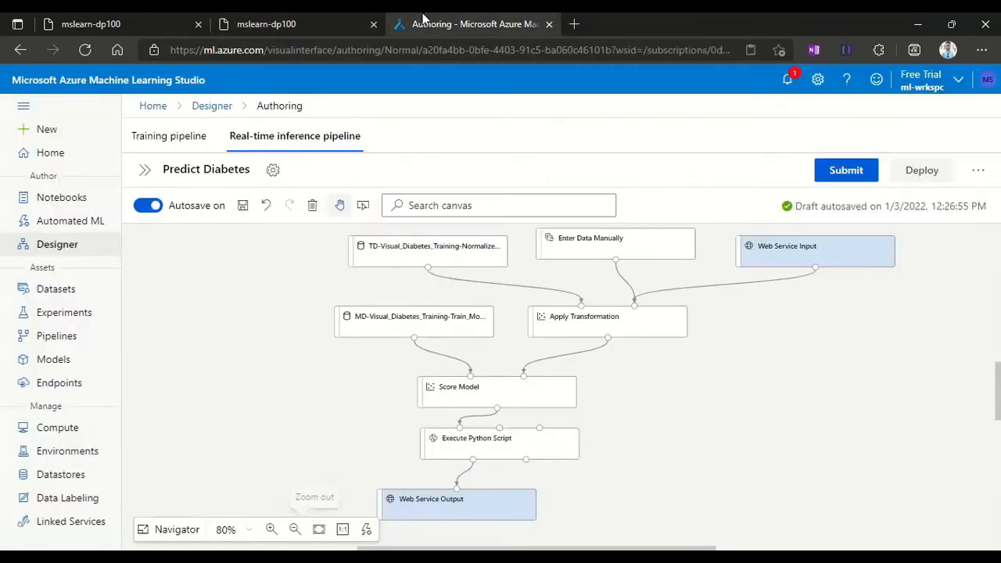
Submit the Predict Diabetes pipeline run as a new experiment named mslearn-designer-predict-diabetes on the default compute target
left_click(846, 171)
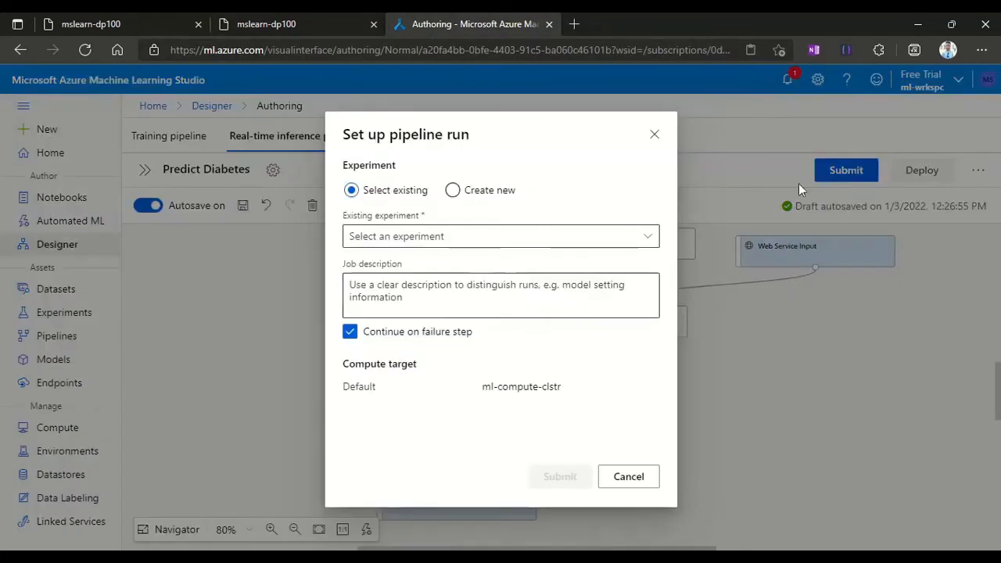
left_click(453, 191)
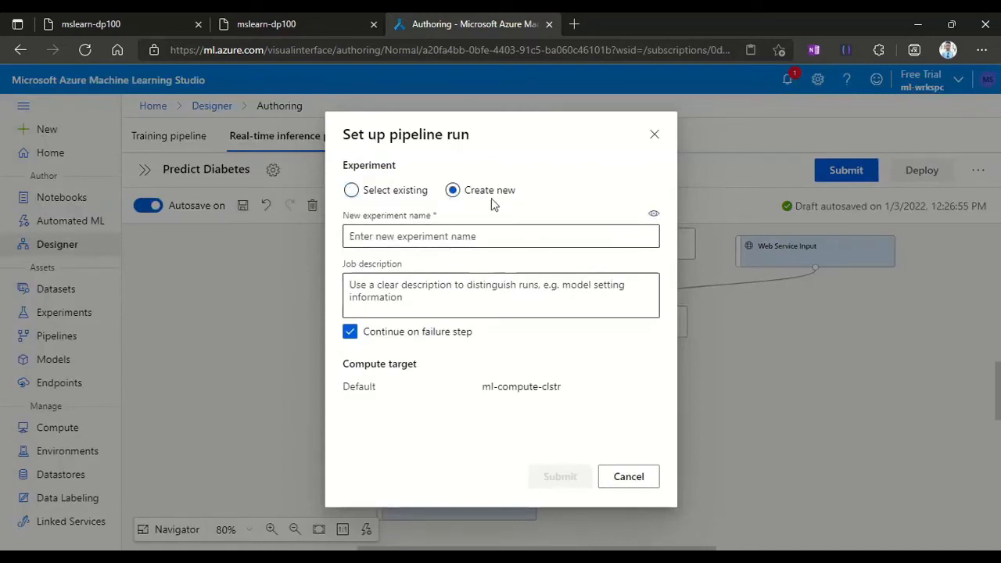
left_click(479, 234)
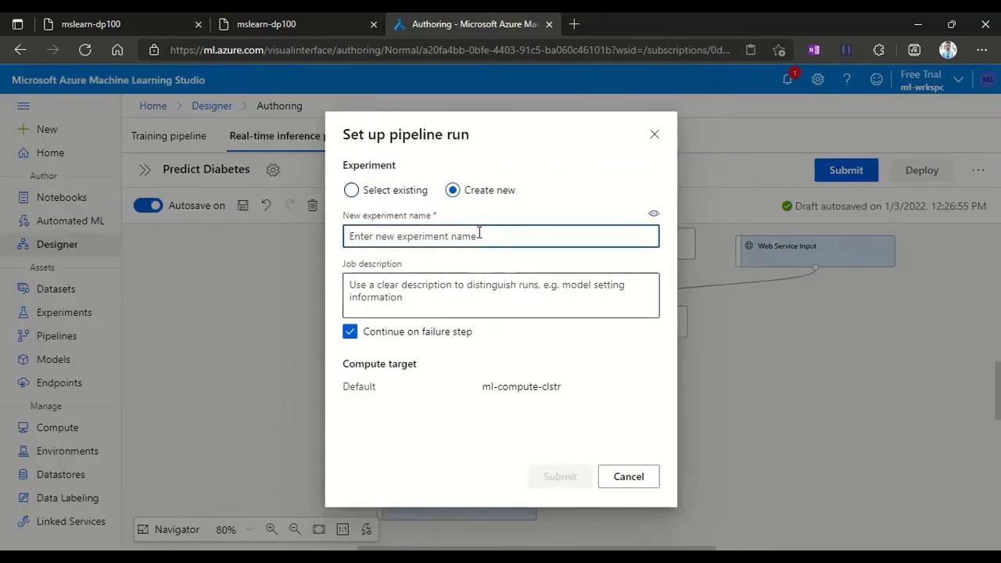
type("mslearn-designer-predict-diabetes")
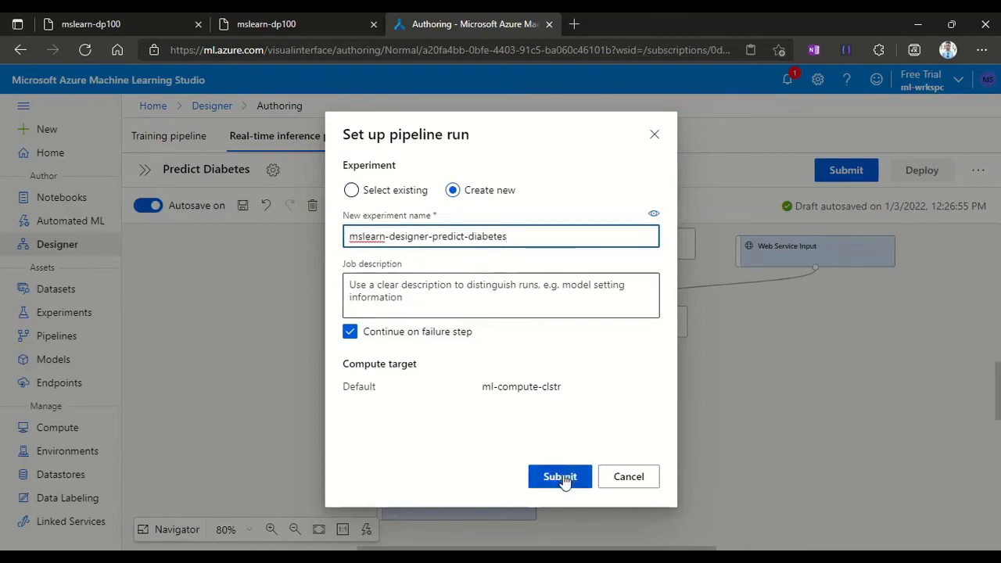
left_click(305, 22)
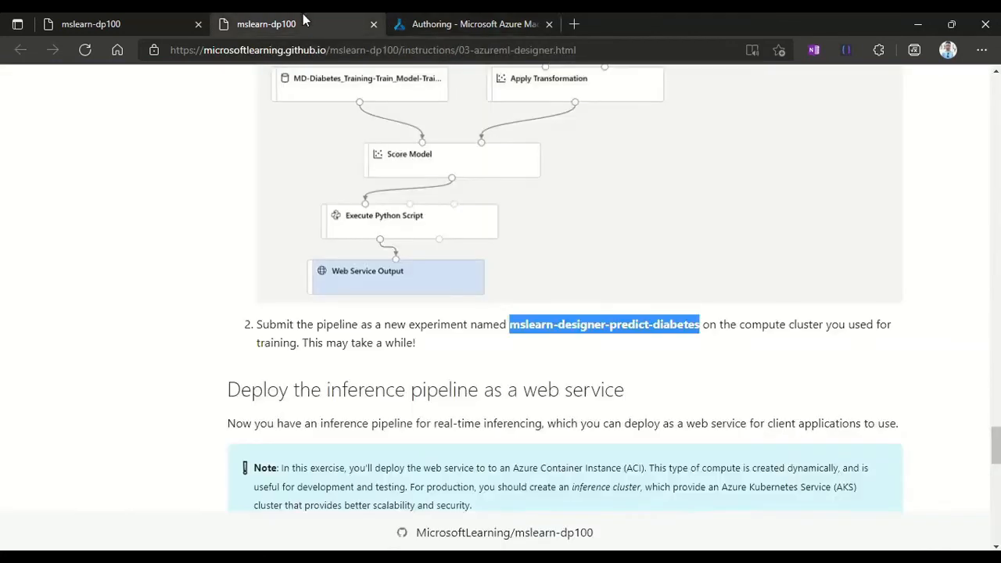
scroll(321, 377, "down", 3)
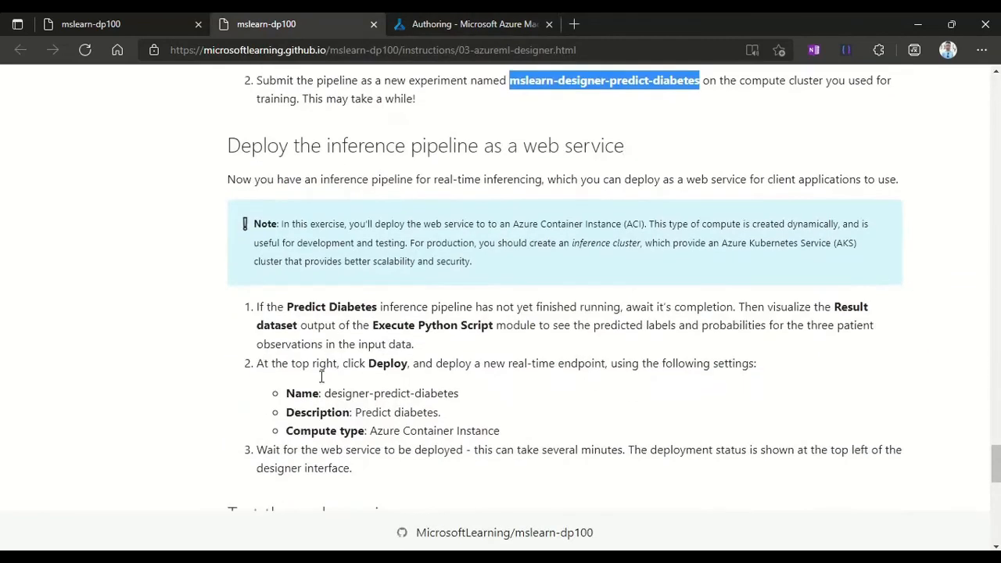
left_click(469, 24)
left_click(541, 479)
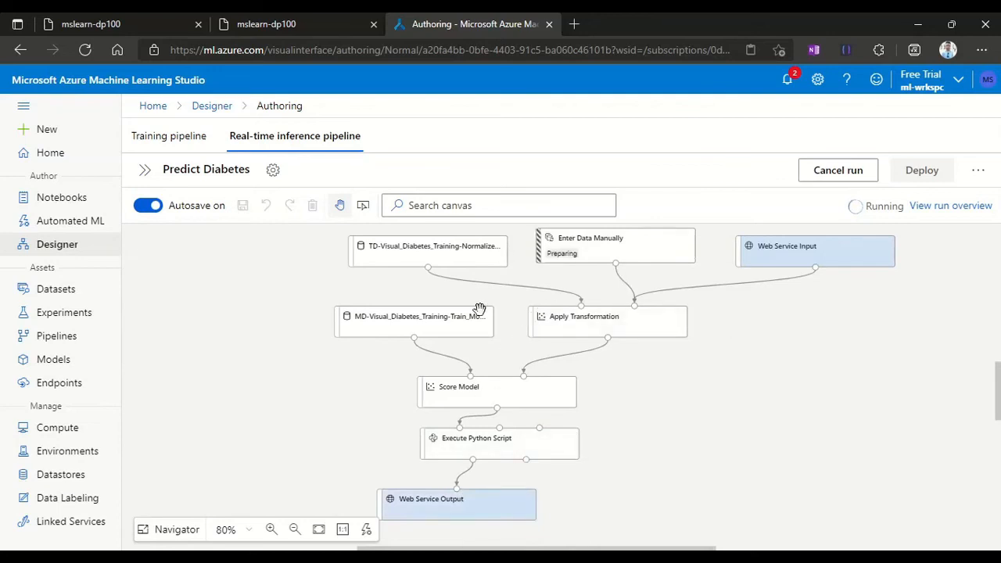
Review the instructions for visualizing the Execute Python Script result and deploying the endpoint, and look back at the CSV patient data and reference diagram
left_click(309, 22)
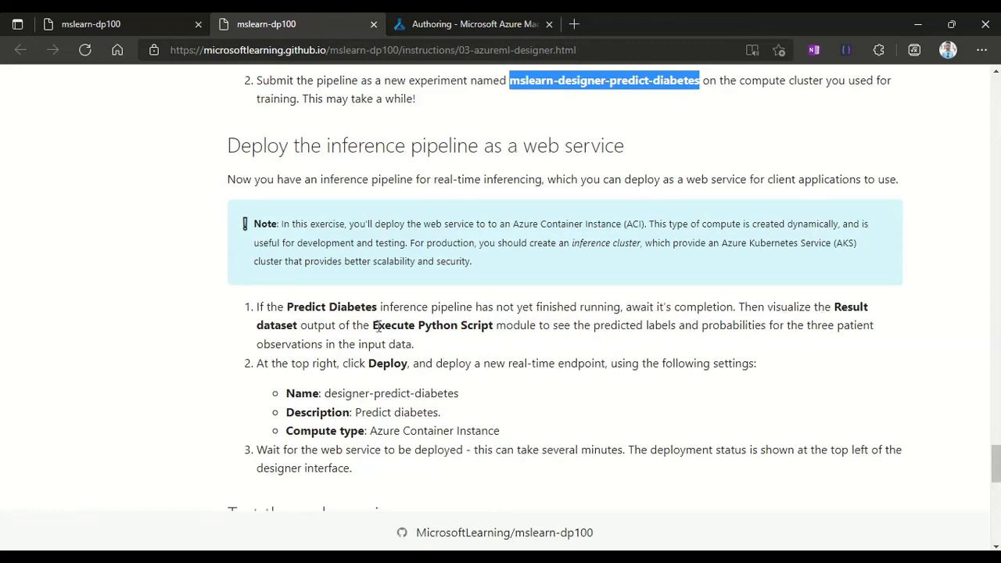
left_click_drag(373, 324, 500, 337)
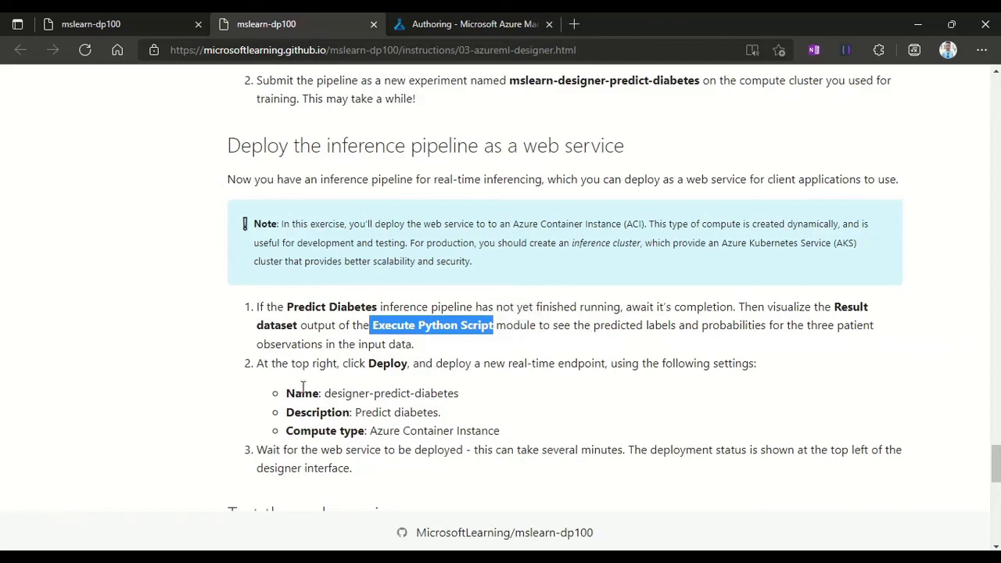
scroll(306, 394, "down", 2)
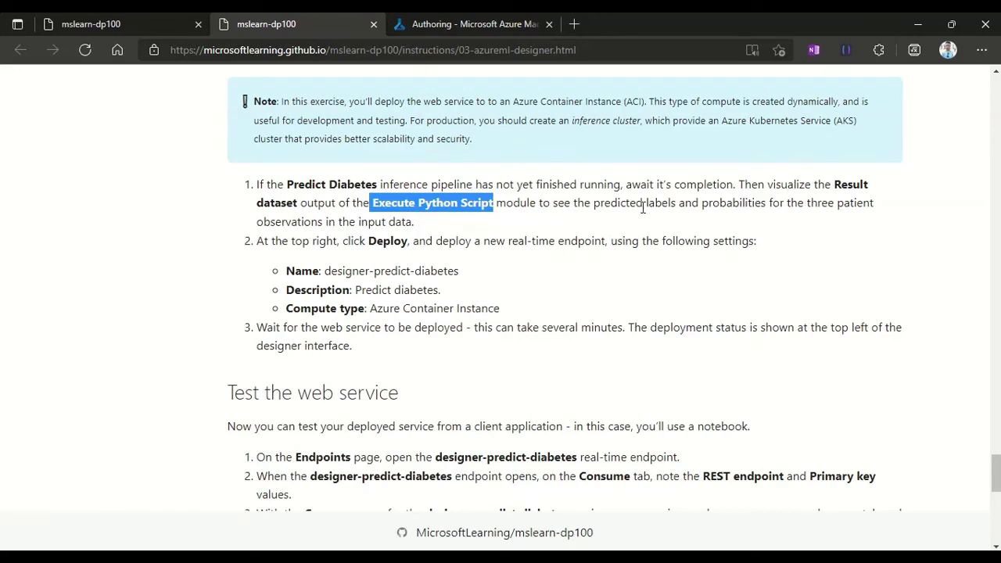
scroll(525, 388, "up", 15)
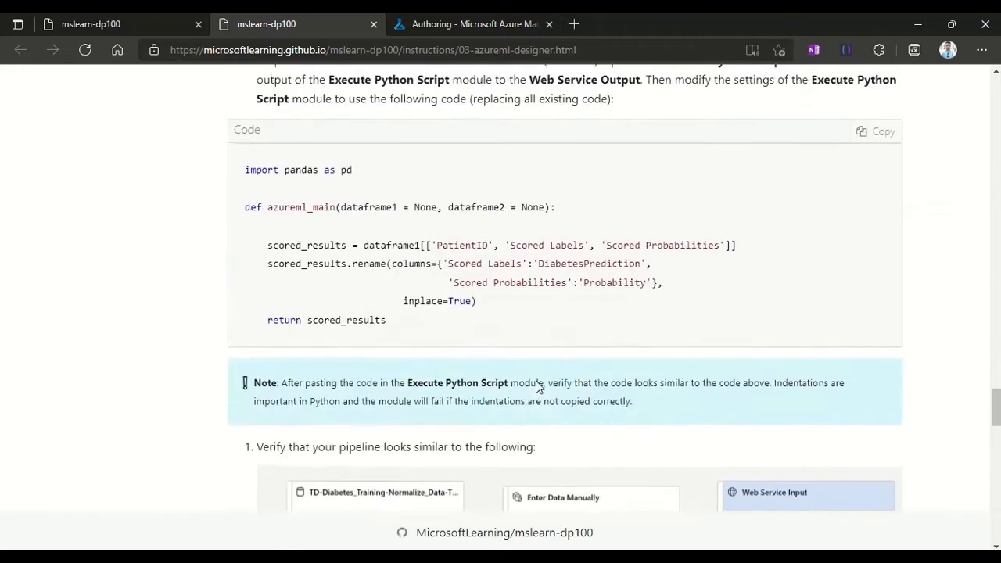
scroll(514, 389, "up", 3)
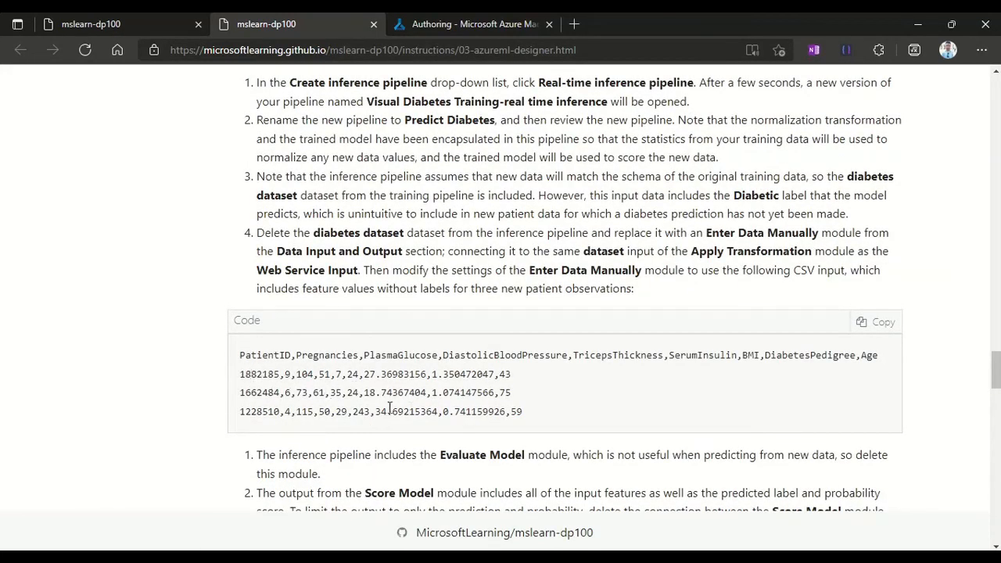
scroll(463, 424, "down", 15)
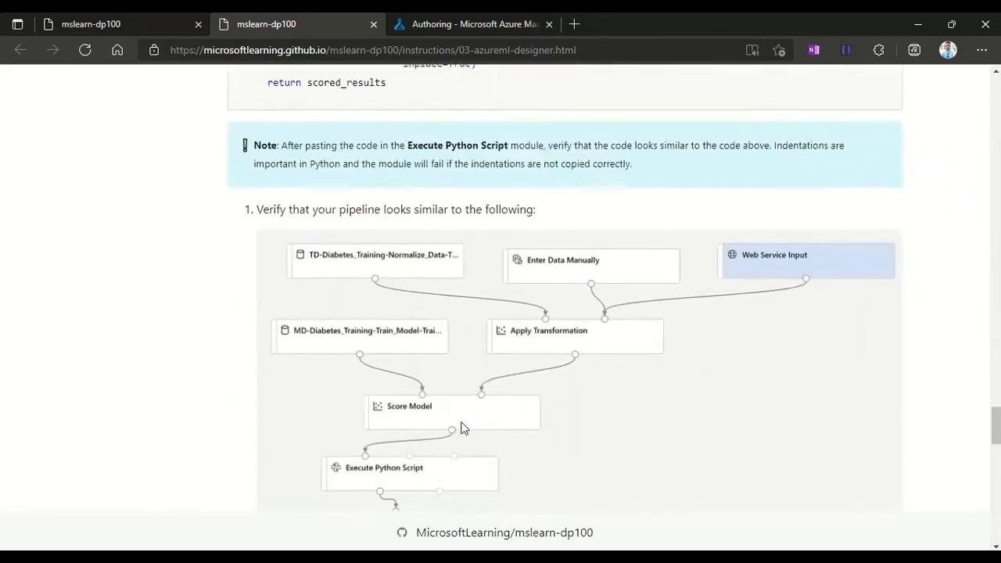
scroll(462, 424, "down", 4)
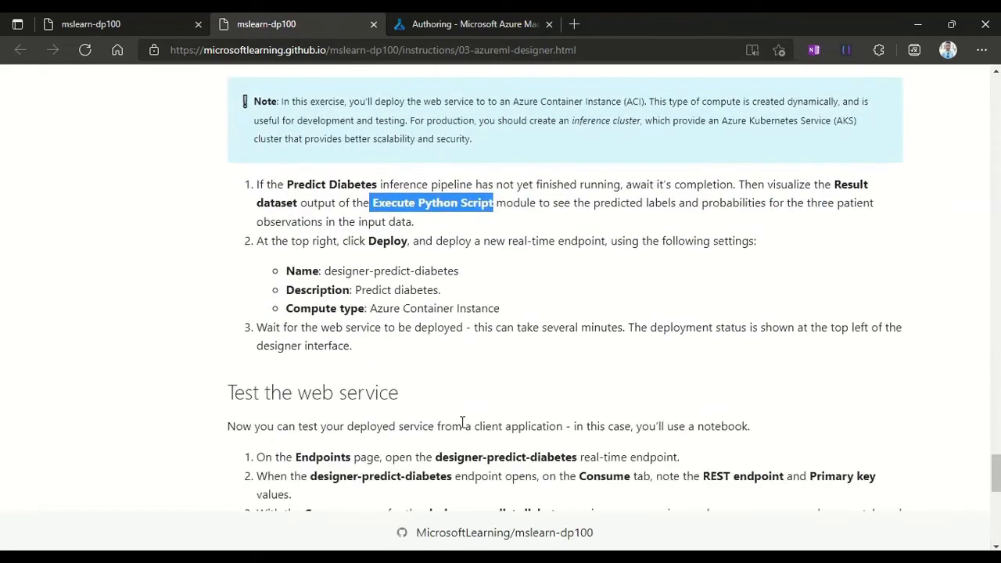
scroll(462, 424, "up", 2)
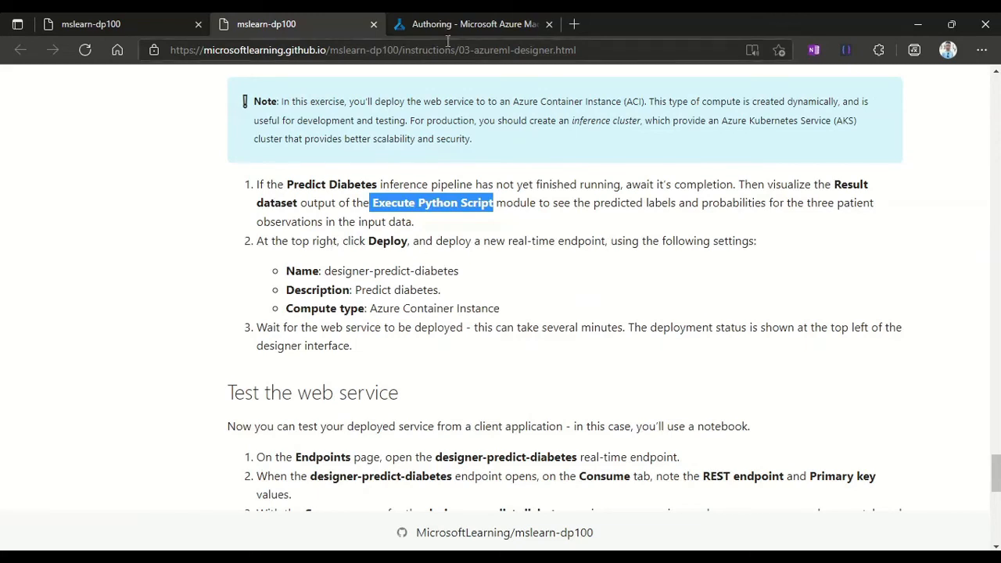
Dismiss the pipeline run pop-up on the designer canvas and check the notifications for the run's completion status
left_click(466, 25)
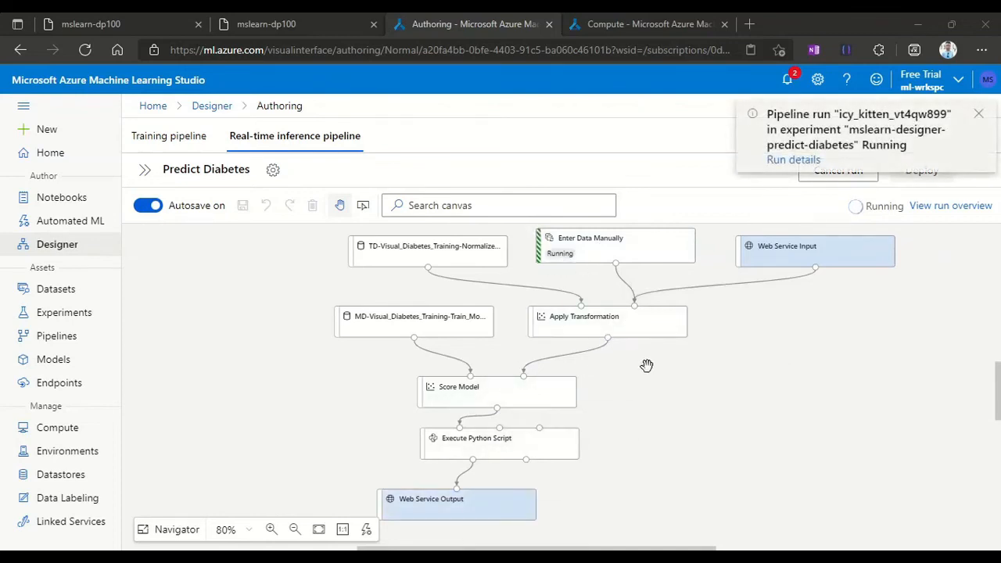
left_click(979, 113)
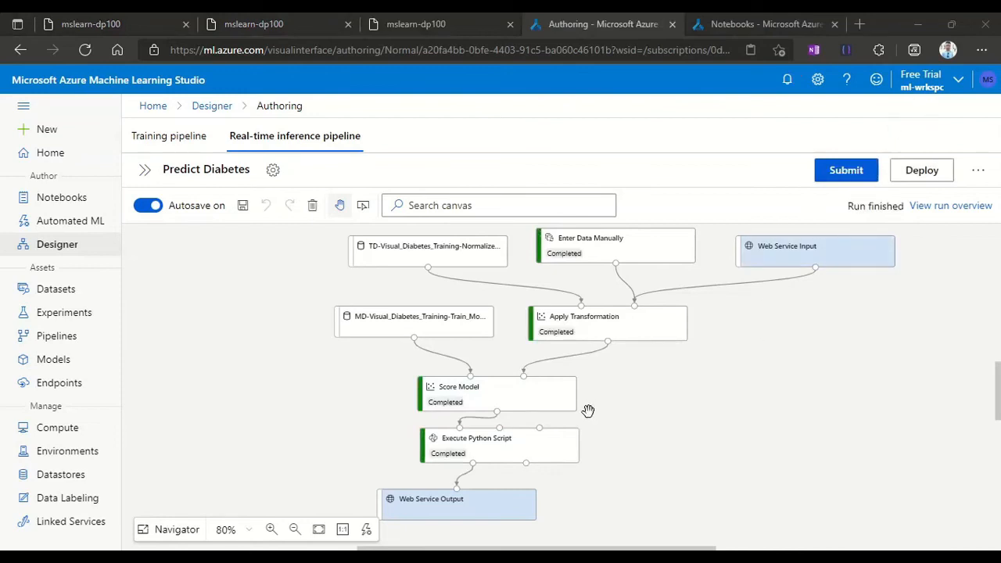
left_click(787, 79)
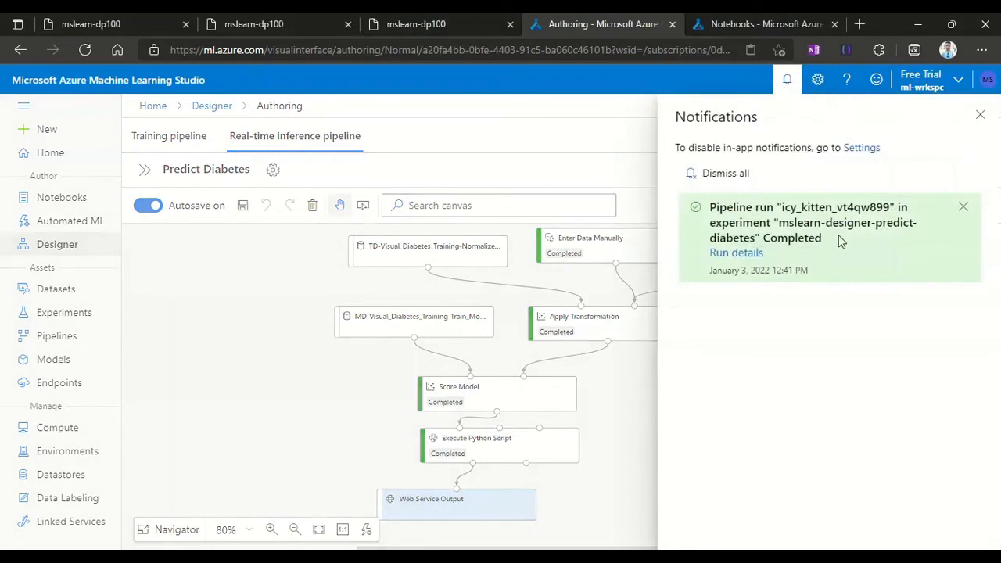
left_click(981, 115)
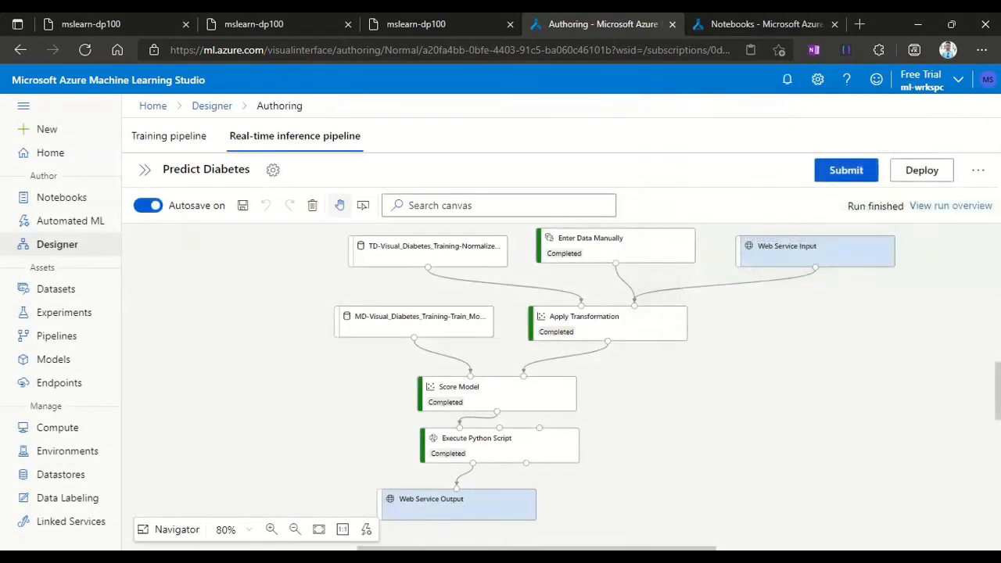
left_click(510, 24)
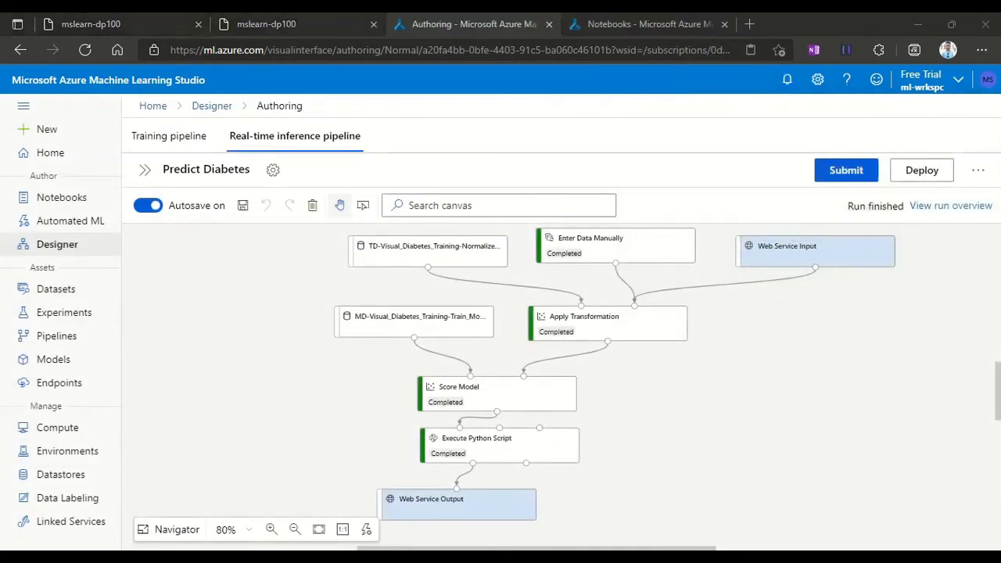
Preview the Result dataset output of the Execute Python Script module and examine its PatientID, DiabetesPrediction and Probability columns
left_click(329, 19)
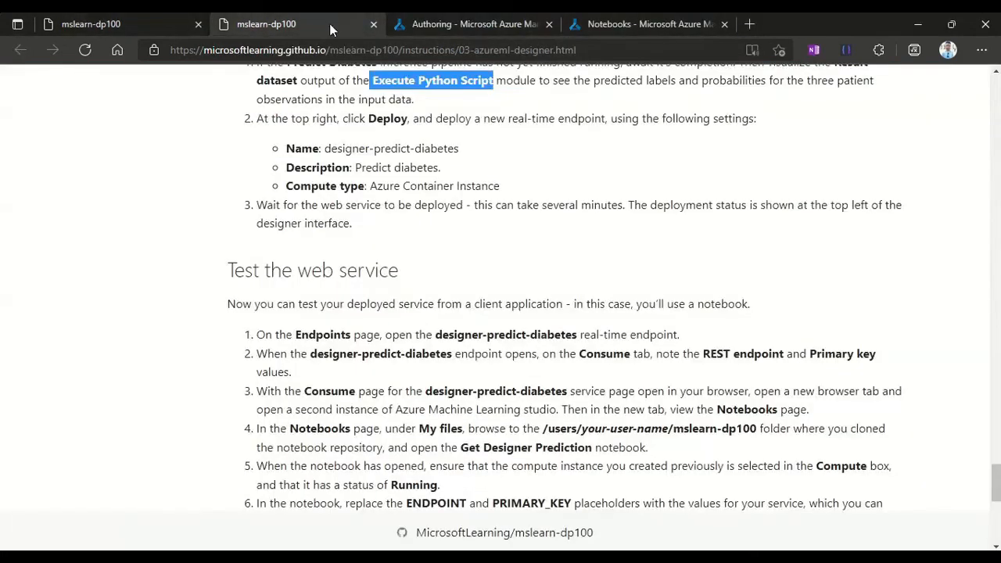
left_click(450, 17)
left_click(505, 445)
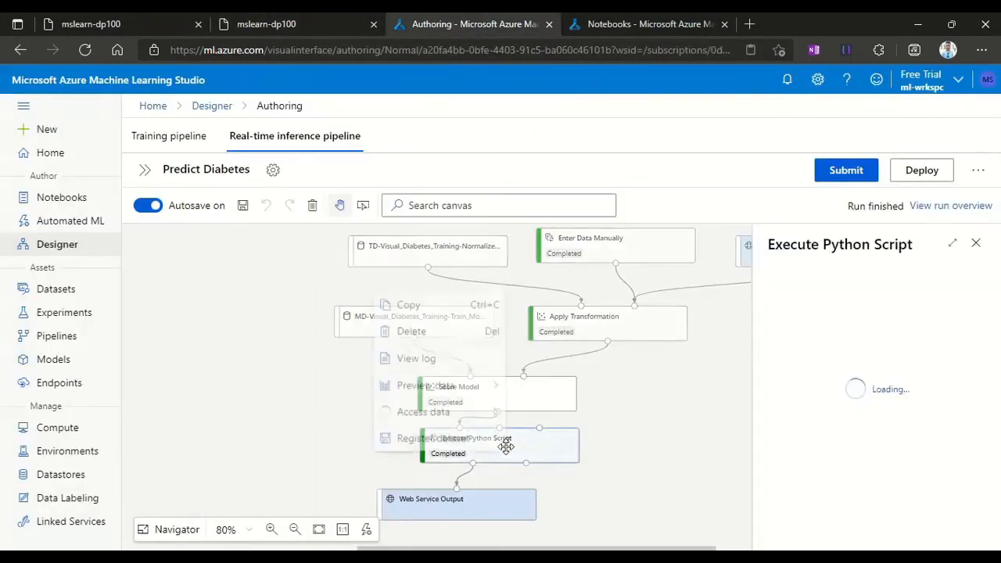
mouse_move(484, 387)
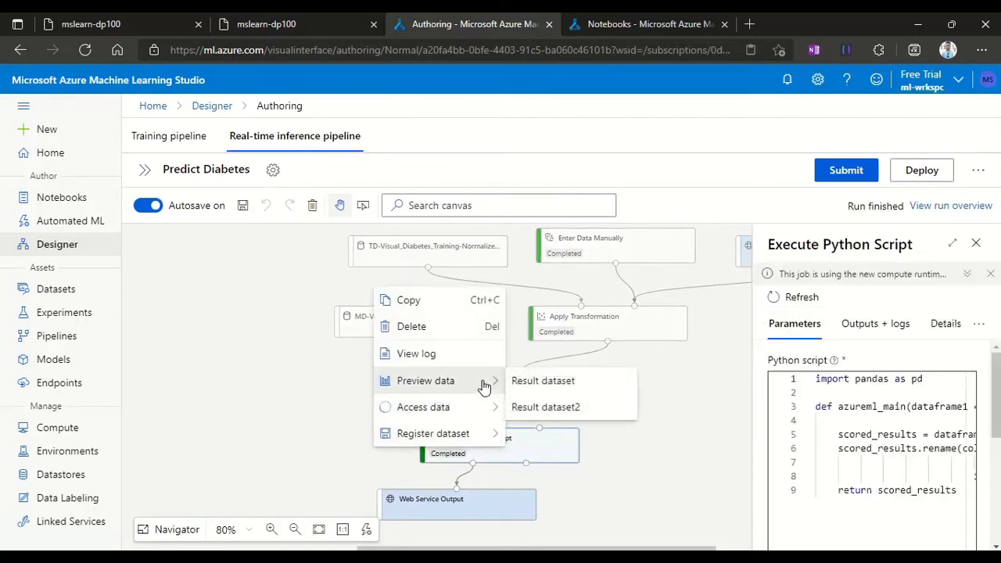
left_click(540, 381)
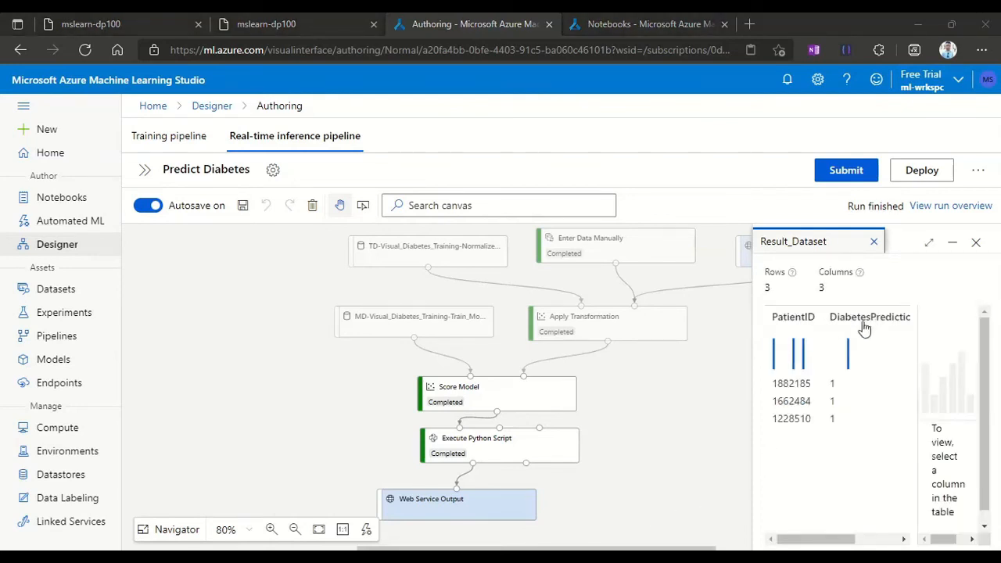
left_click_drag(829, 545, 878, 545)
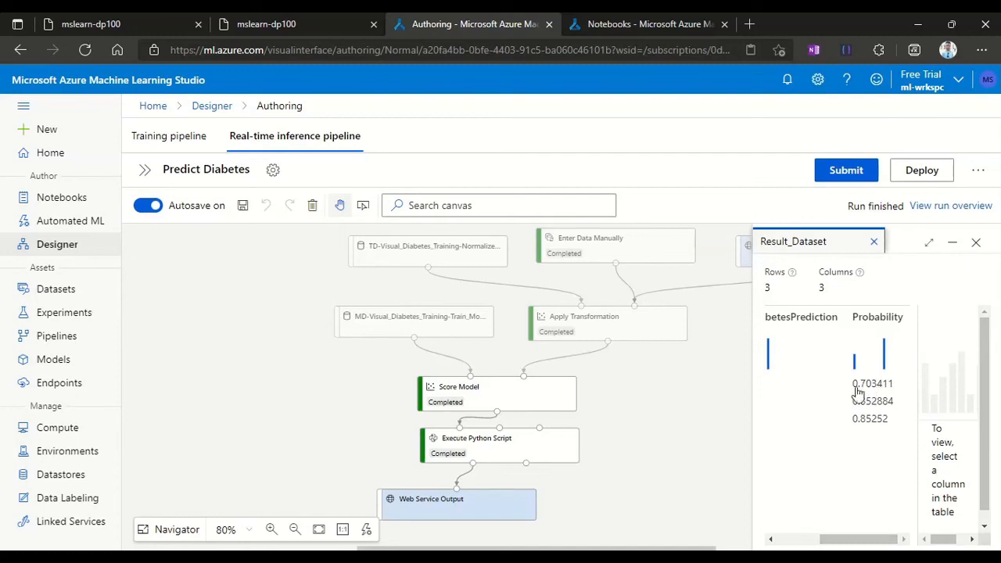
mouse_move(876, 539)
left_mouse_down()
mouse_move(867, 546)
mouse_move(879, 544)
left_mouse_up()
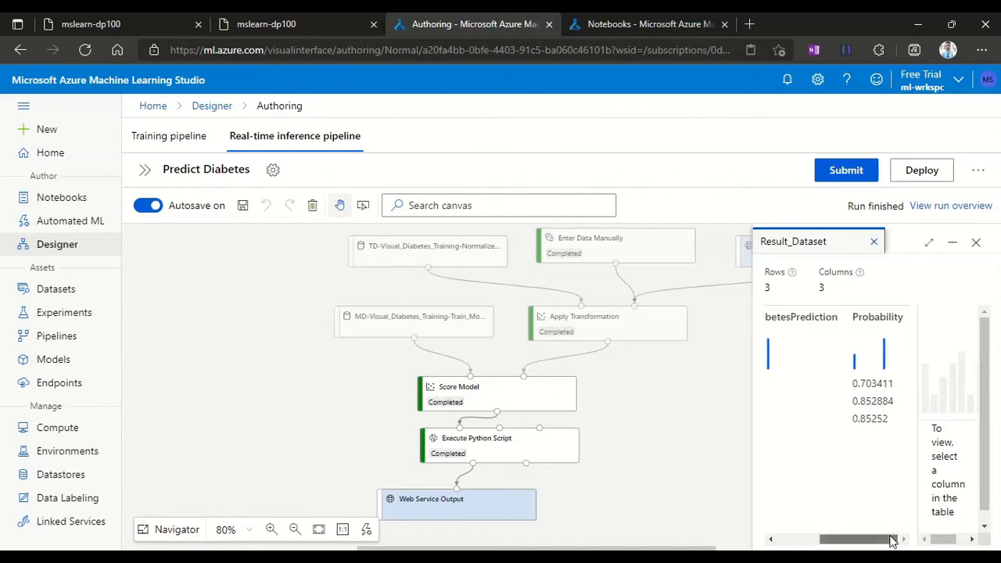
left_click_drag(892, 538, 845, 538)
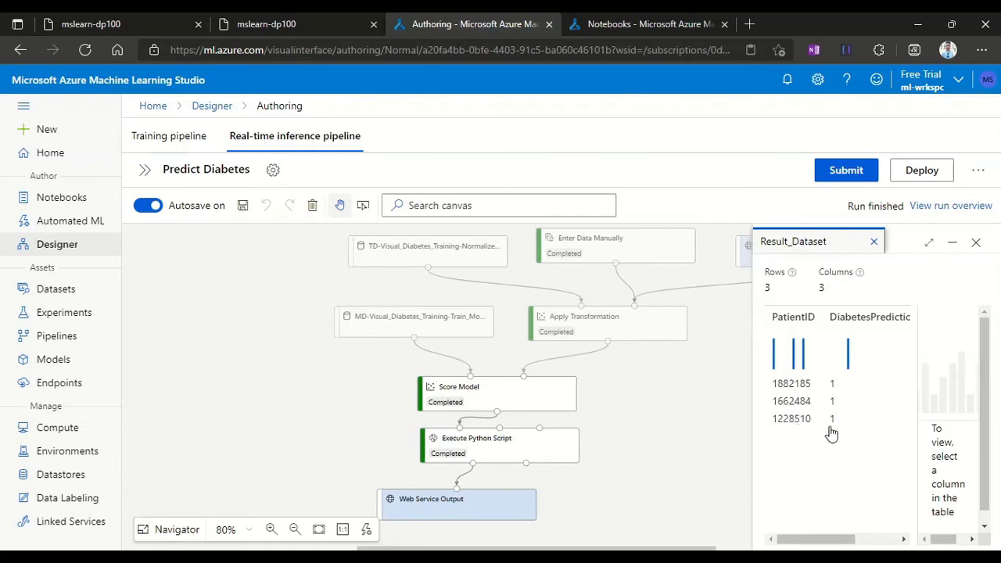
Preview the Result dataset2 output of the Execute Python Script module, close that preview, and return to the deployment instructions
left_click(520, 447)
right_click(520, 446)
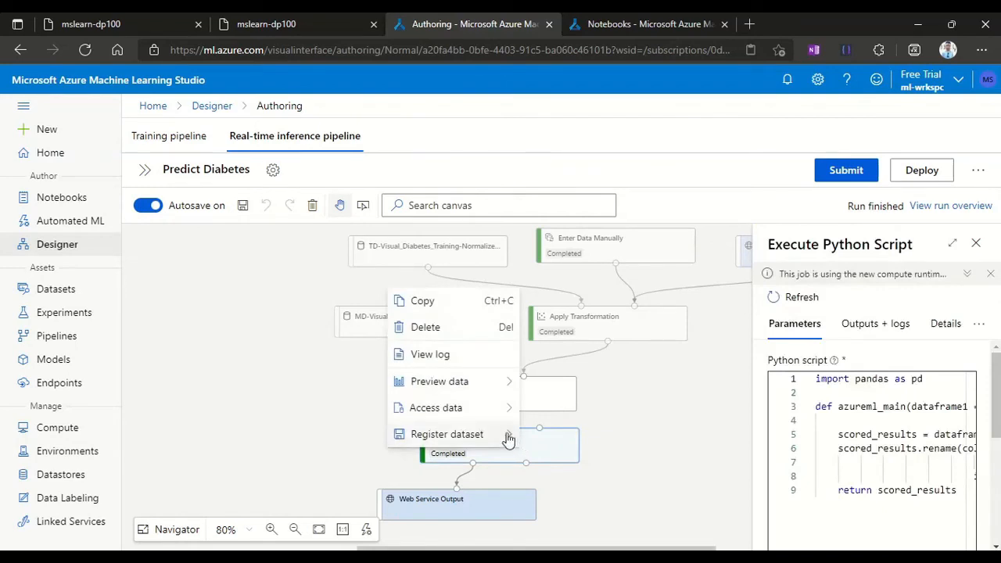
mouse_move(501, 383)
left_click(601, 409)
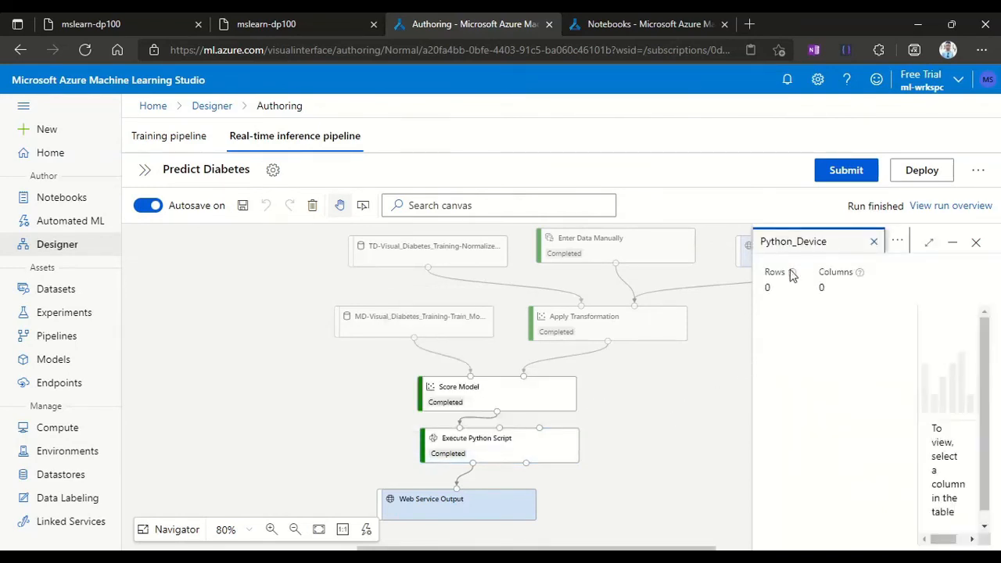
left_click(874, 242)
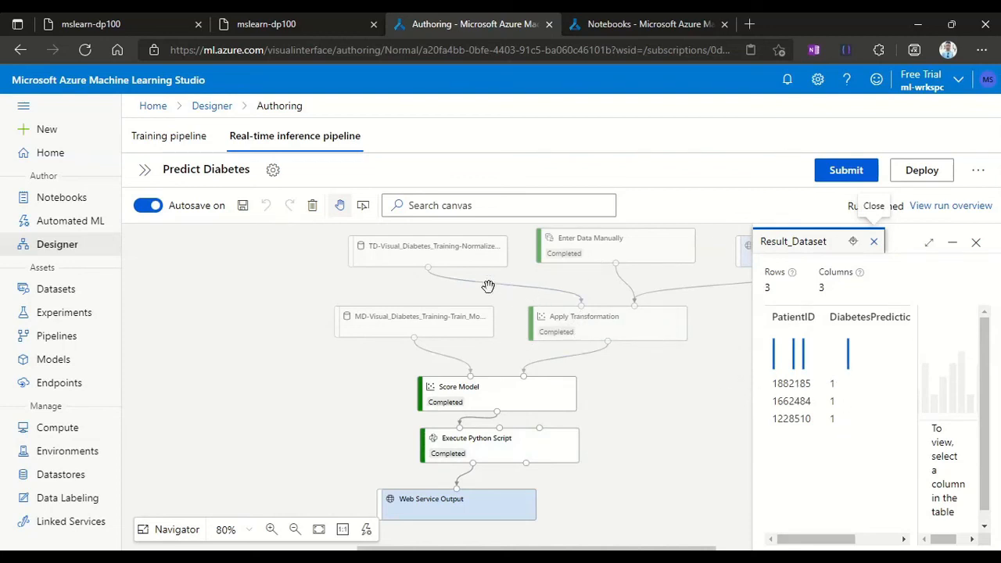
left_click(279, 19)
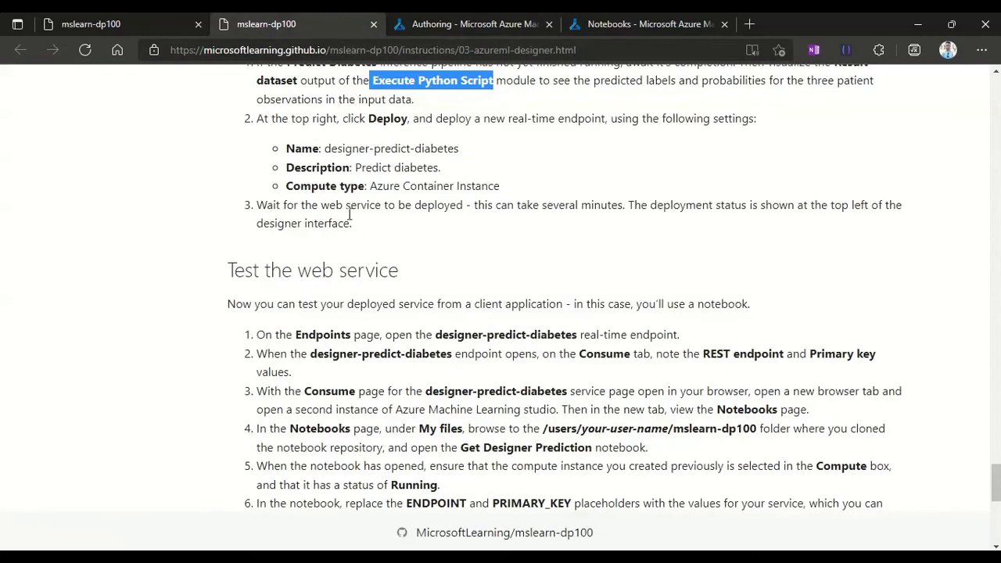
Read the instructions for deploying a new real-time endpoint, including its name, description and compute type settings
left_click_drag(257, 119, 355, 224)
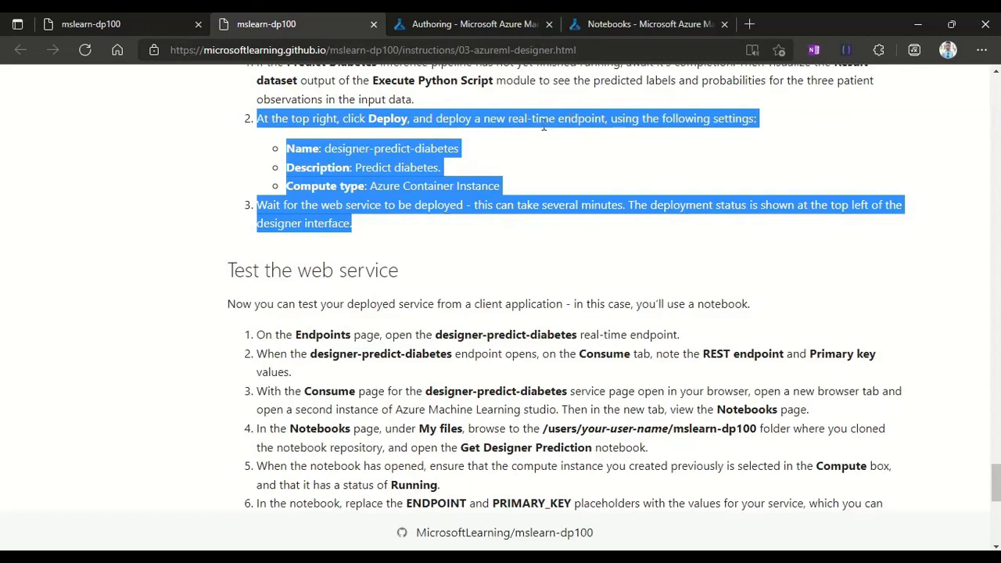
left_click(570, 161)
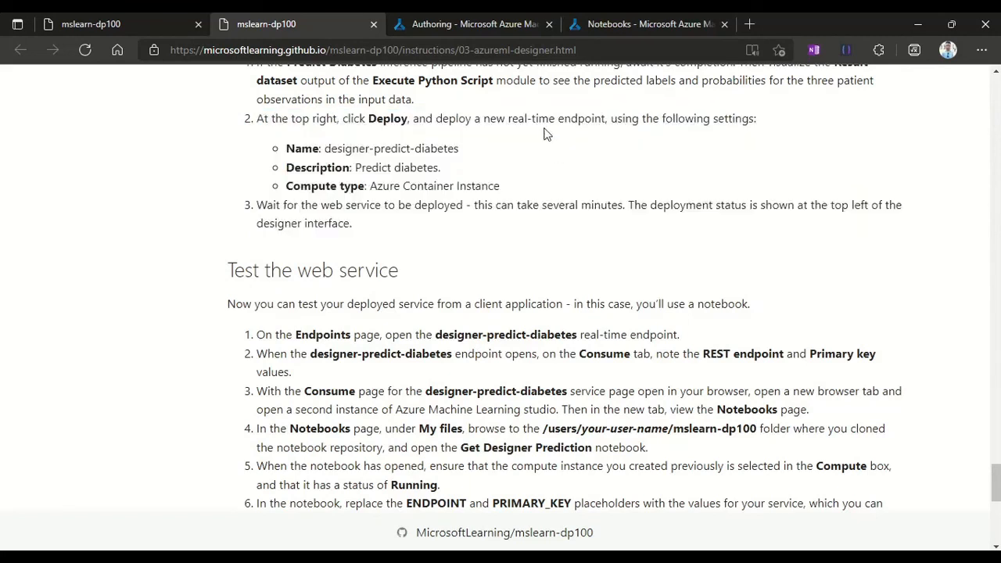
left_click_drag(507, 118, 618, 120)
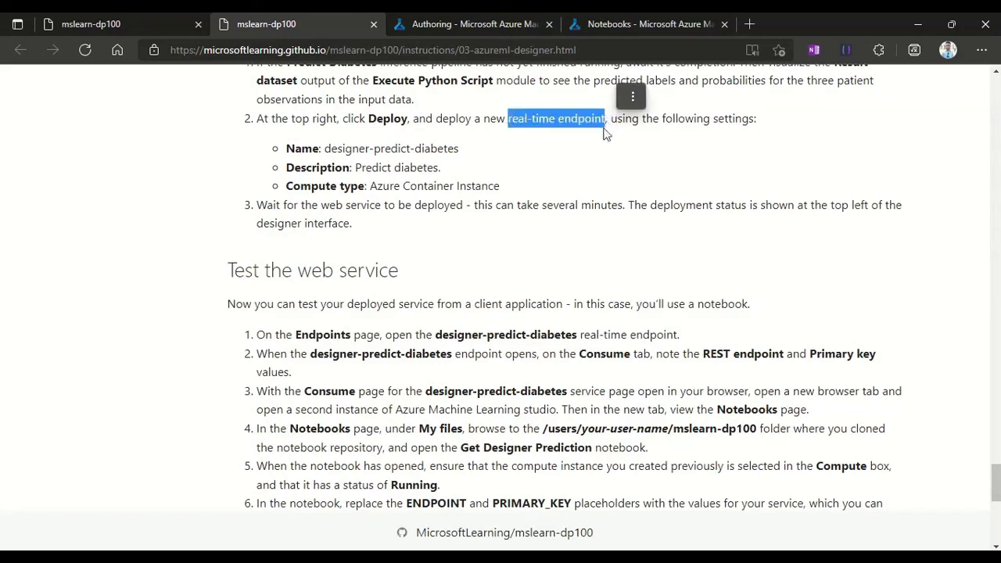
left_click_drag(373, 185, 518, 188)
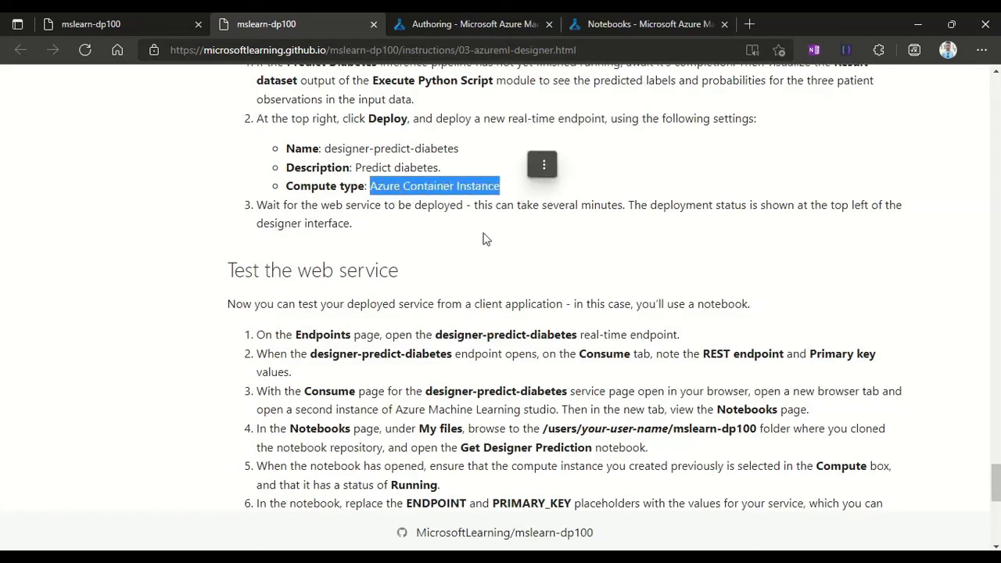
left_click(429, 242)
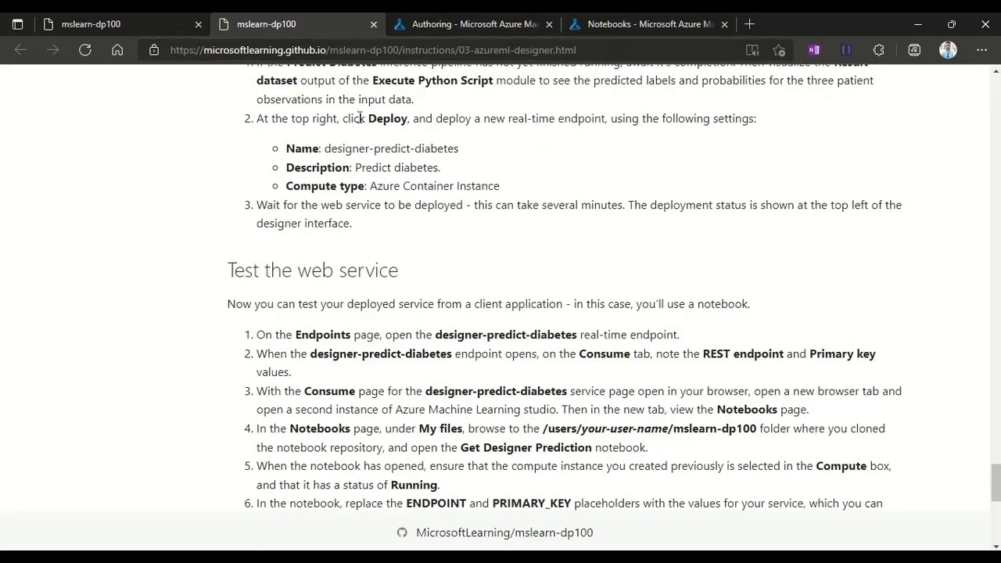
double_click(383, 118)
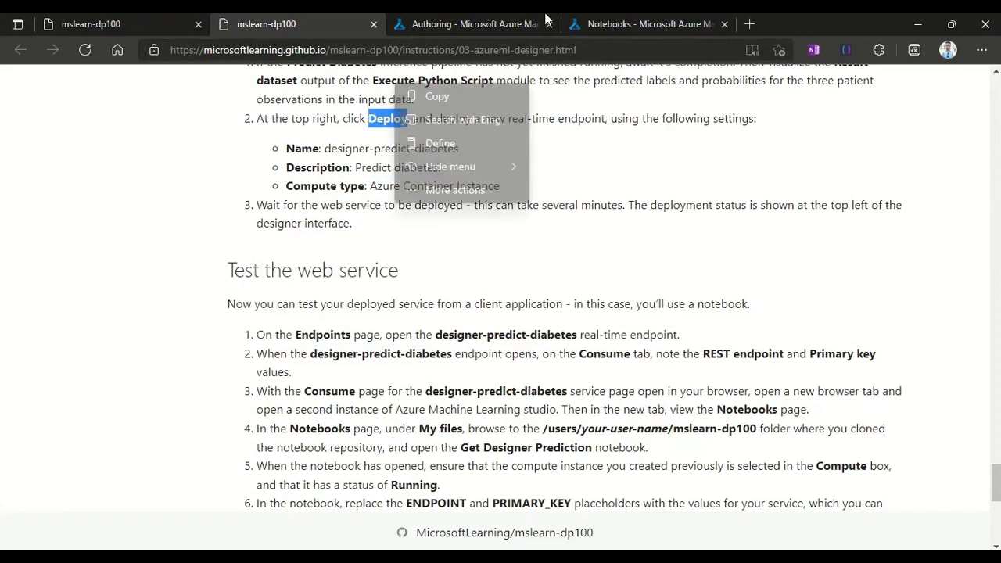
Start deploying the Predict Diabetes inference pipeline as a new real-time endpoint and name it designer-predict-diabetes, copied from the instructions
left_click(545, 17)
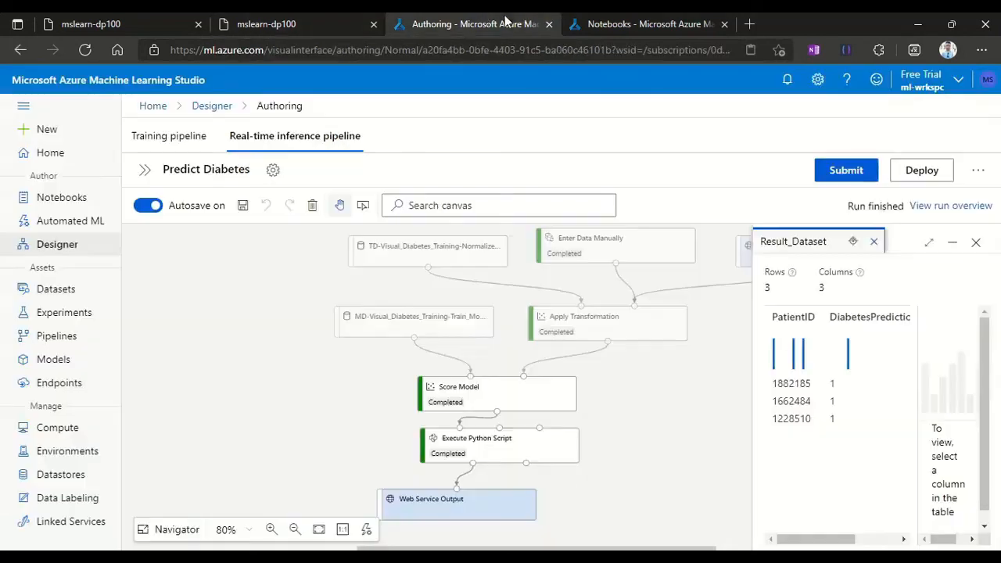
left_click(928, 181)
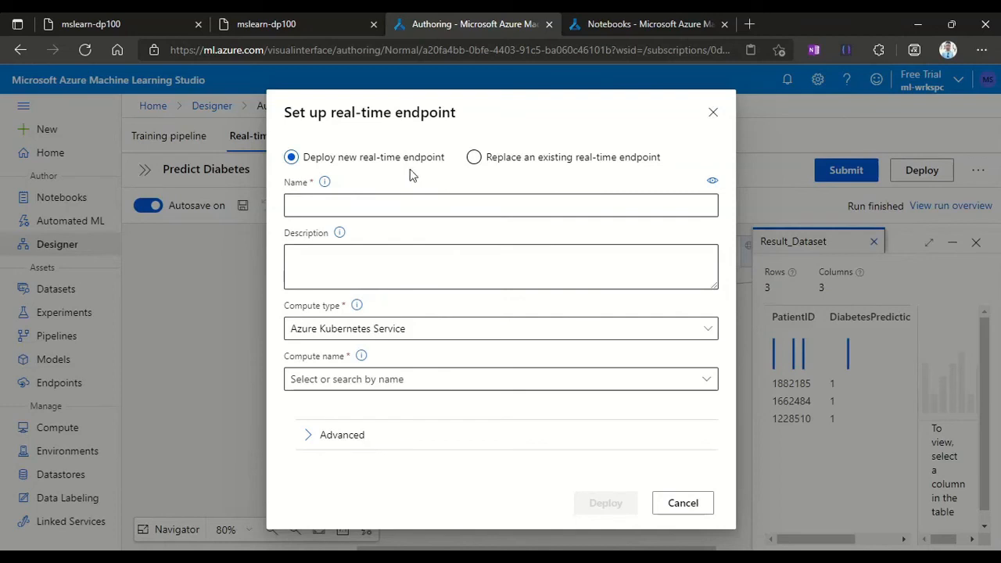
left_click(363, 207)
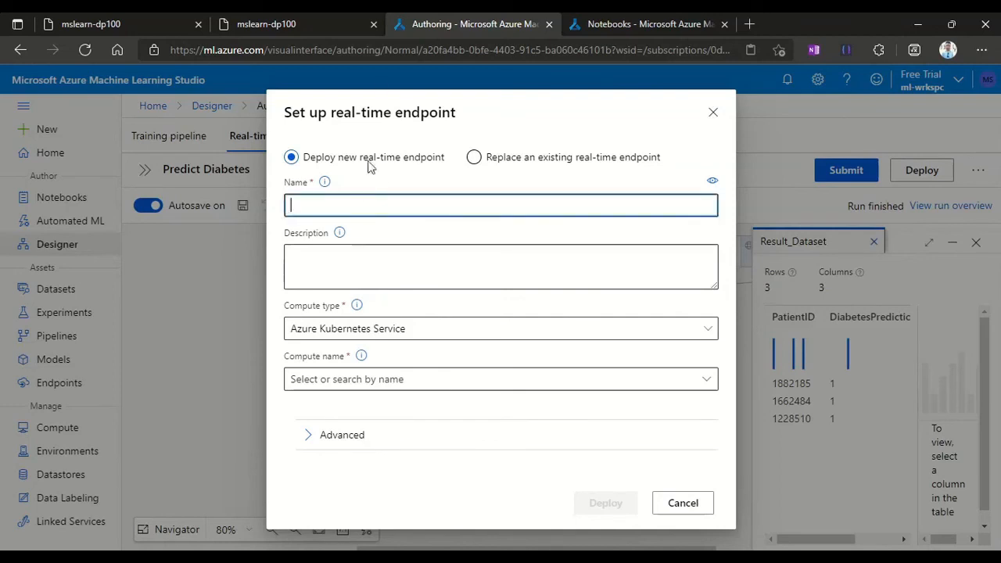
left_click(322, 24)
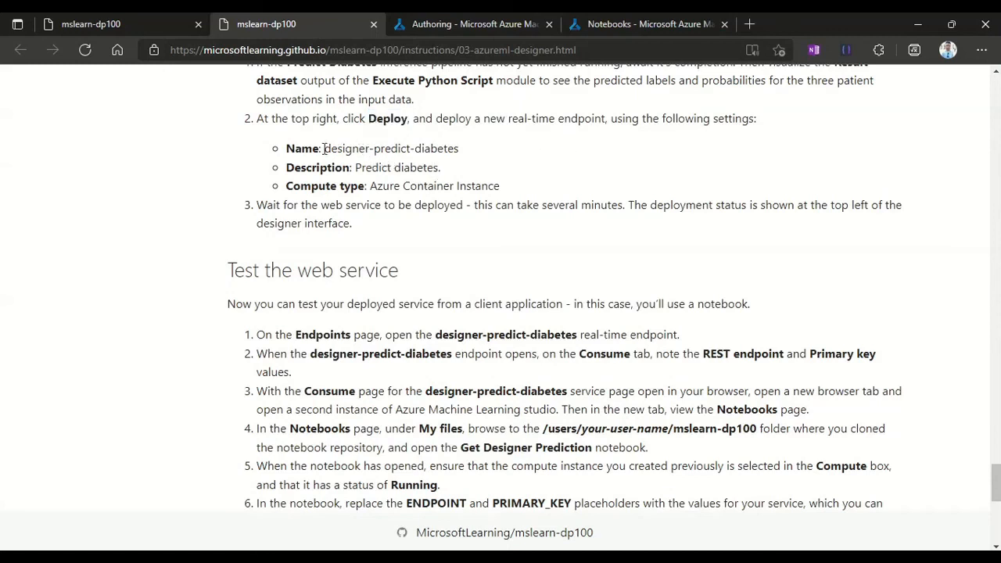
left_click_drag(325, 148, 481, 166)
key("ctrl+c")
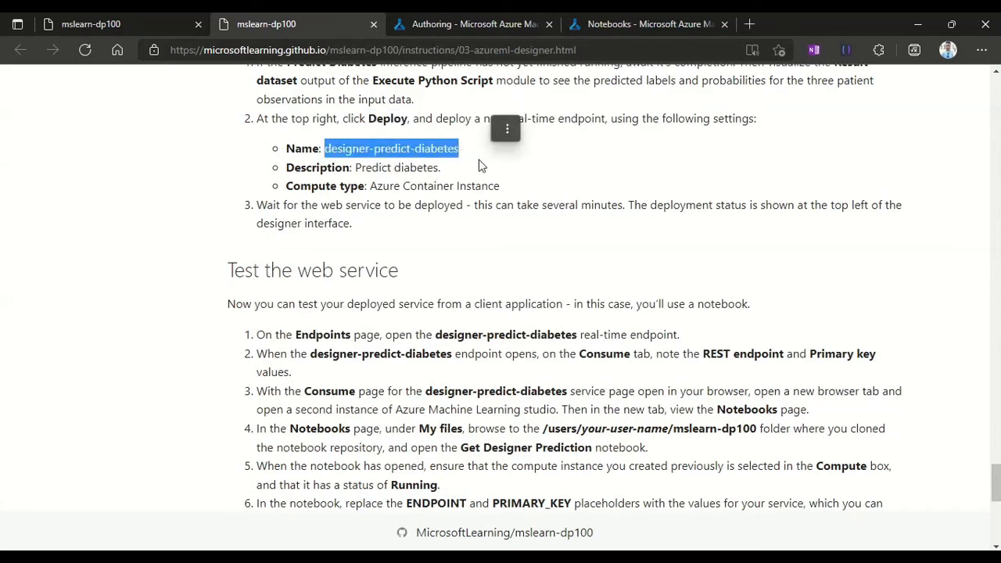
left_click(462, 19)
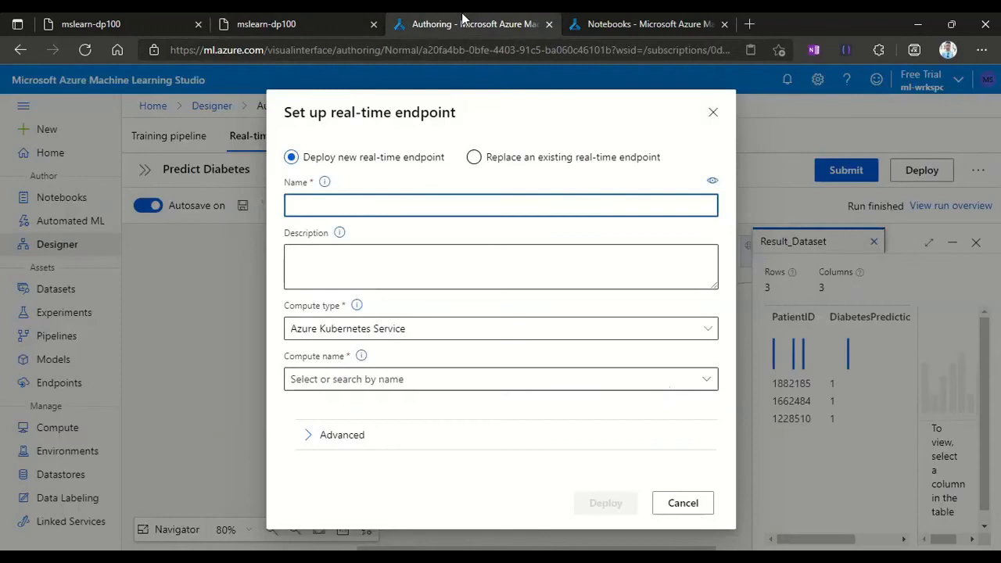
key("ctrl+v")
Copy the description "Predict diabetes." from the instructions into the real-time endpoint setup
left_click(317, 261)
left_click(283, 23)
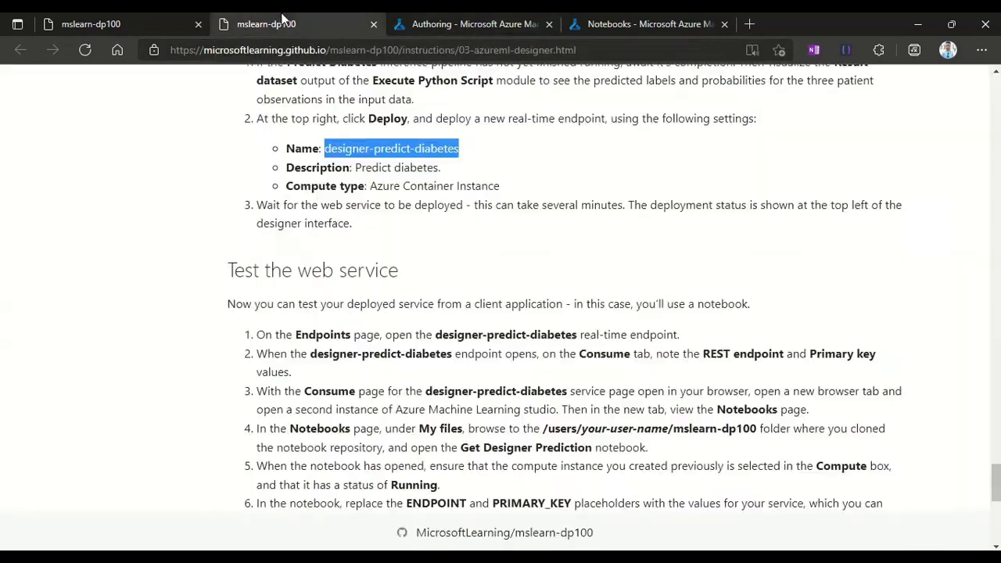
left_click_drag(350, 168, 442, 169)
key("ctrl+c")
left_click(464, 23)
key("ctrl+v")
Check the required compute type in the instructions and set the endpoint's compute type to Azure Container Instance
left_click(283, 24)
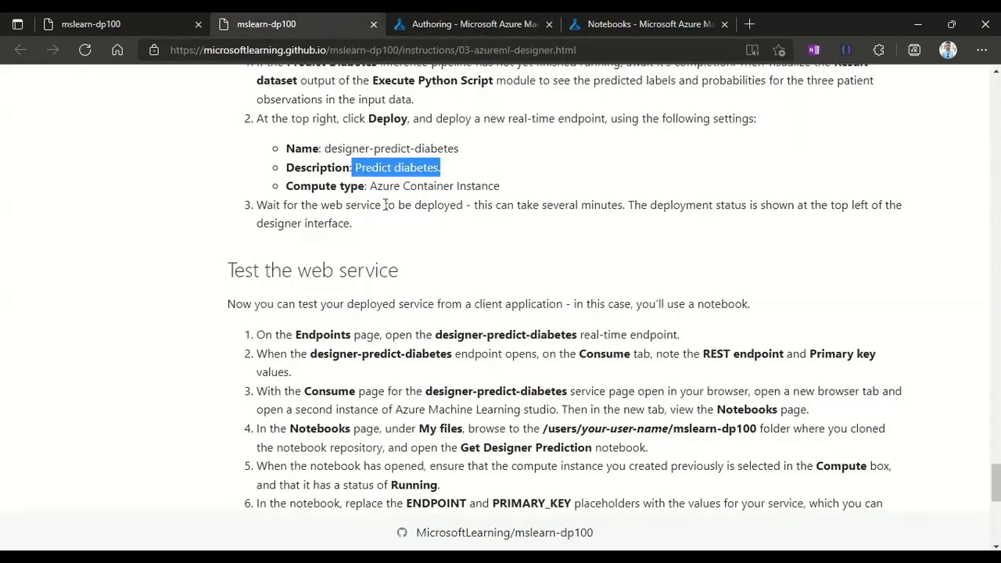
left_click_drag(373, 187, 493, 207)
left_click(547, 181)
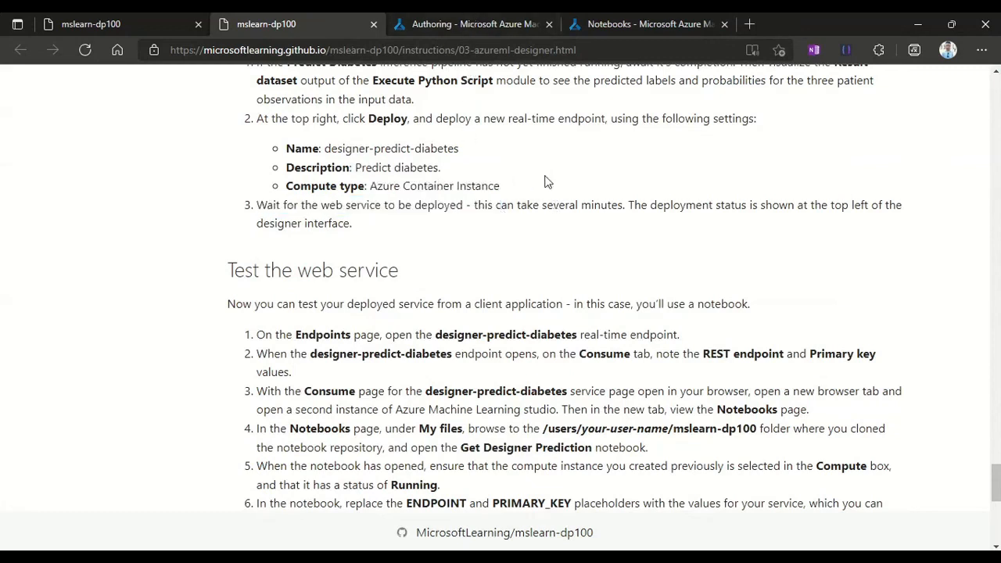
left_click_drag(373, 188, 500, 188)
right_click(510, 147)
left_click(504, 18)
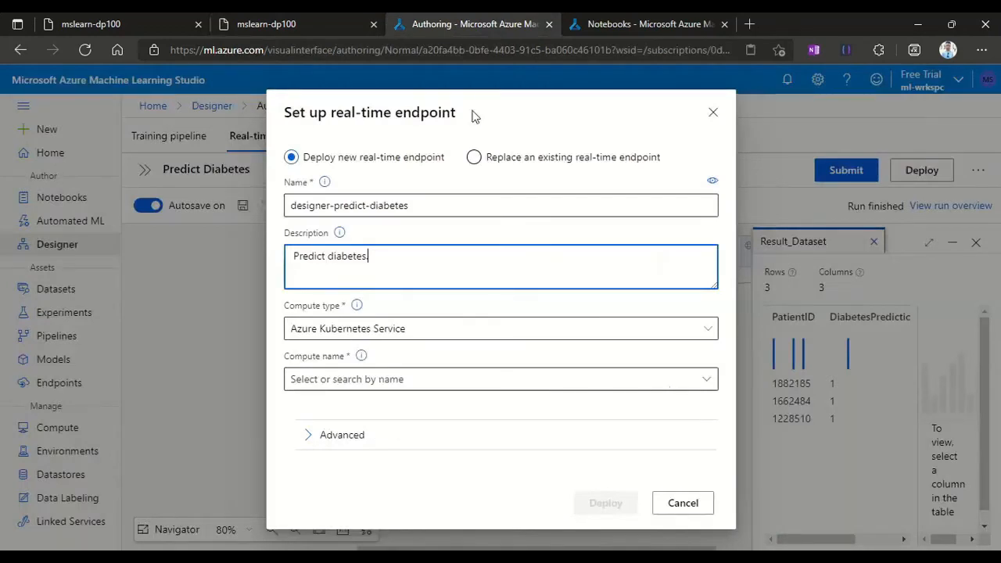
left_click(441, 333)
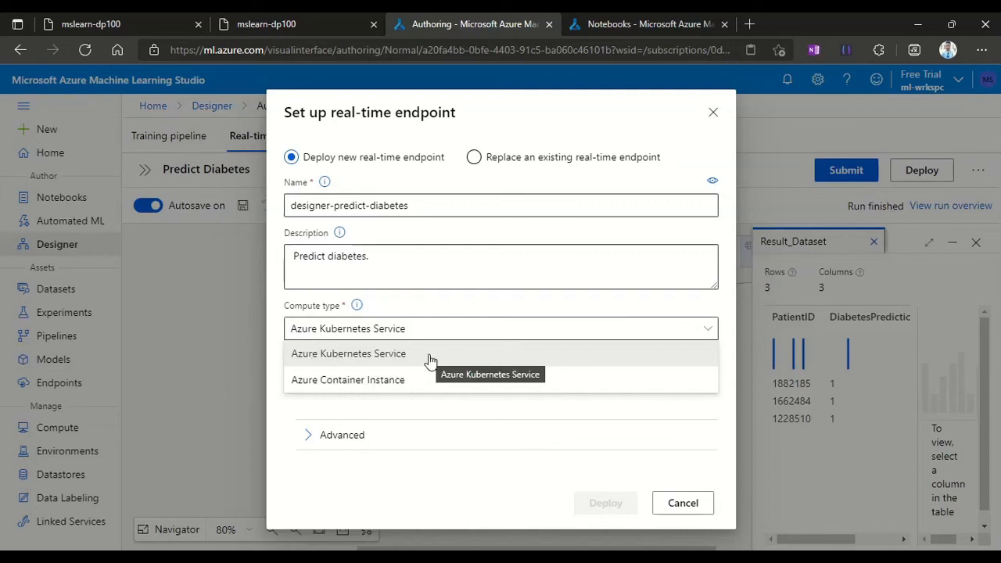
left_click(342, 388)
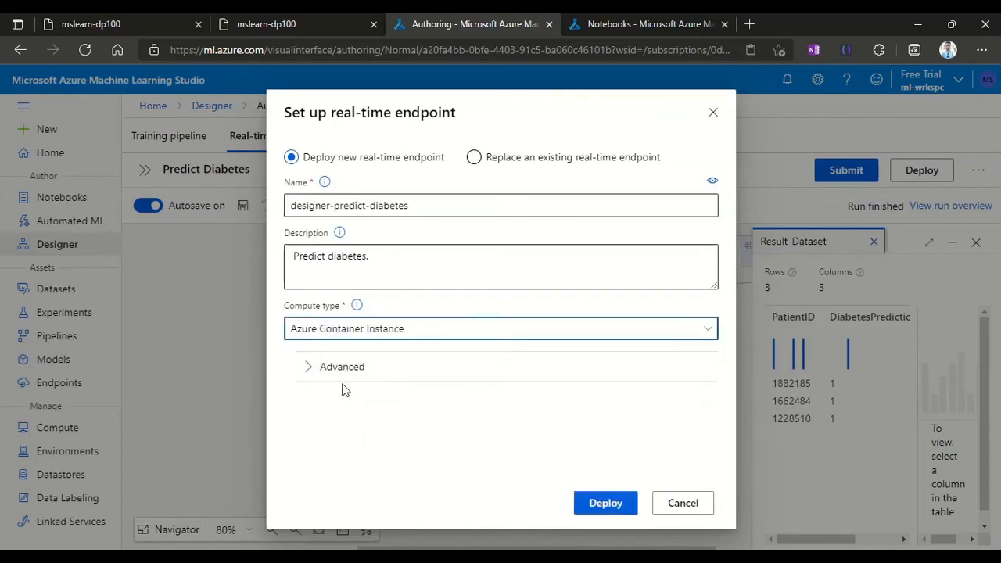
Review the endpoint's advanced settings against the instructions, keep the defaults, and deploy the endpoint
left_click(309, 370)
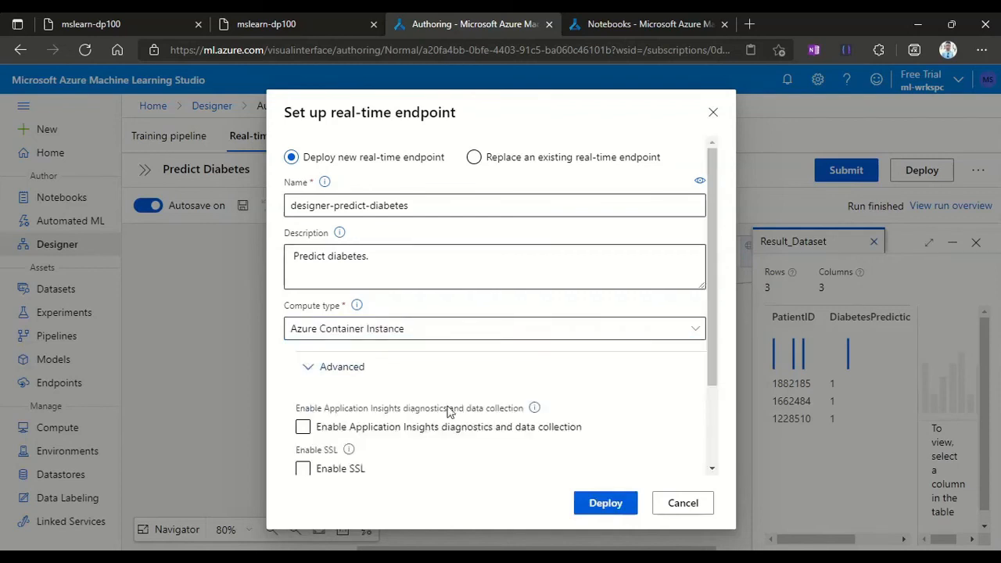
scroll(448, 412, "down", 1)
scroll(447, 412, "down", 1)
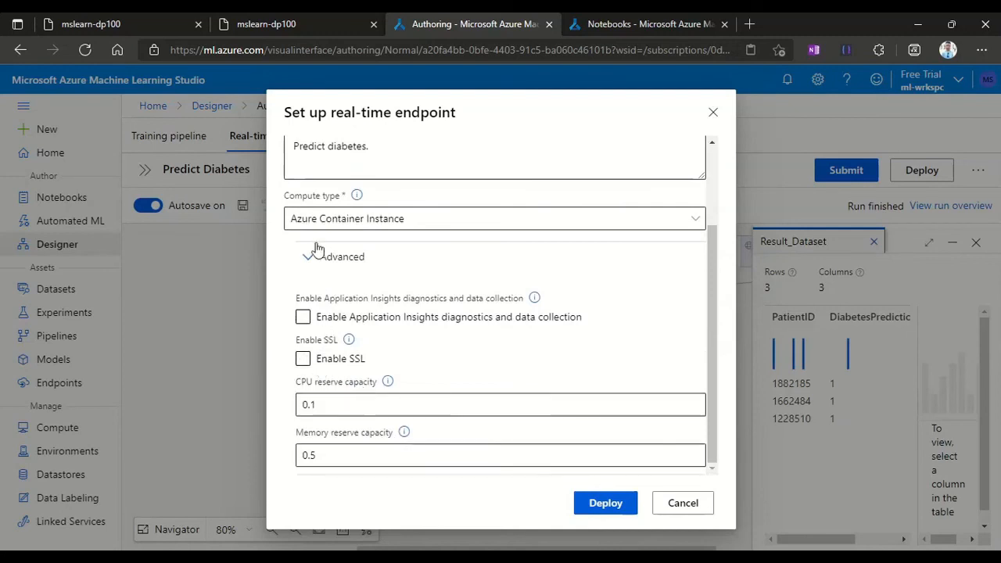
left_click(312, 13)
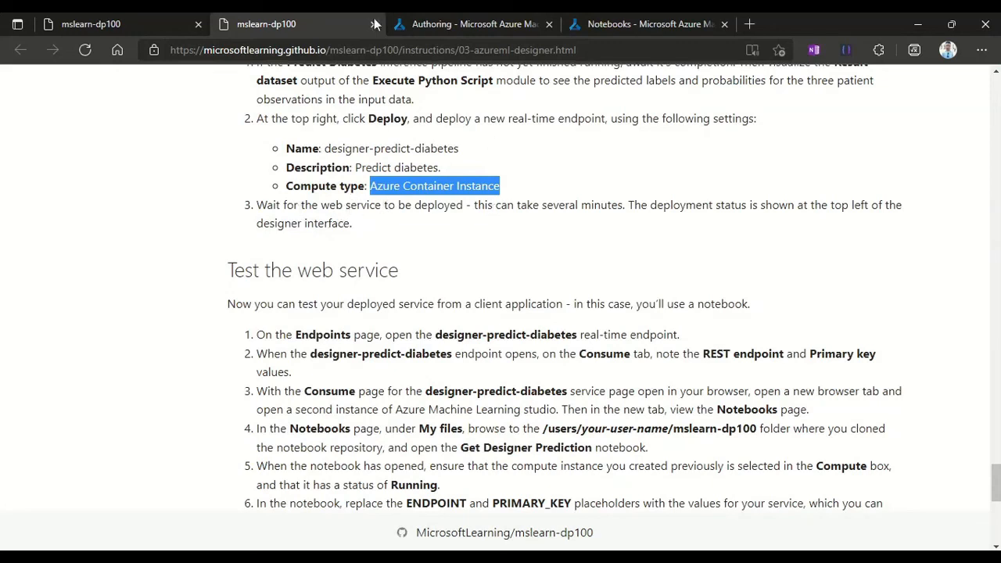
left_click(430, 23)
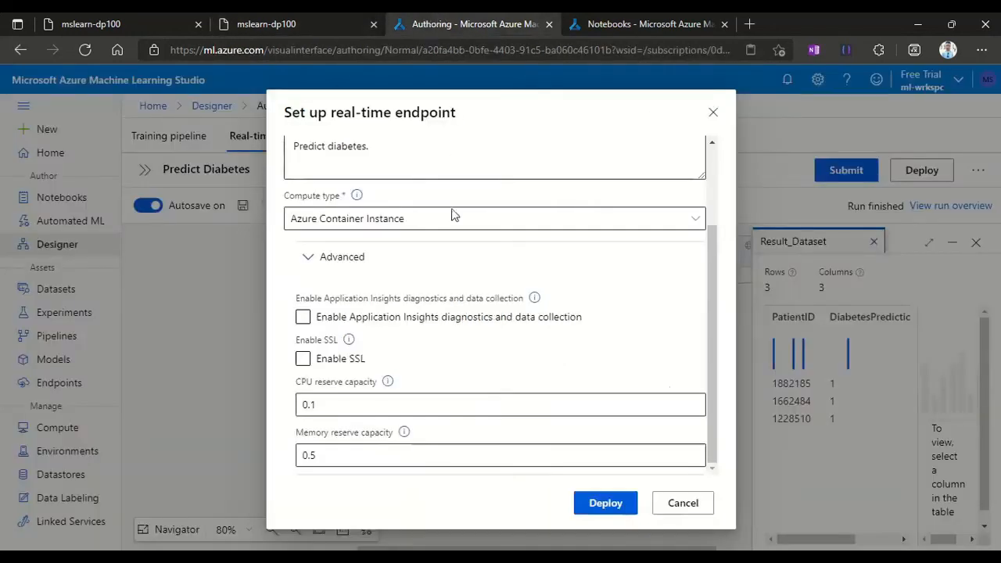
left_click(606, 504)
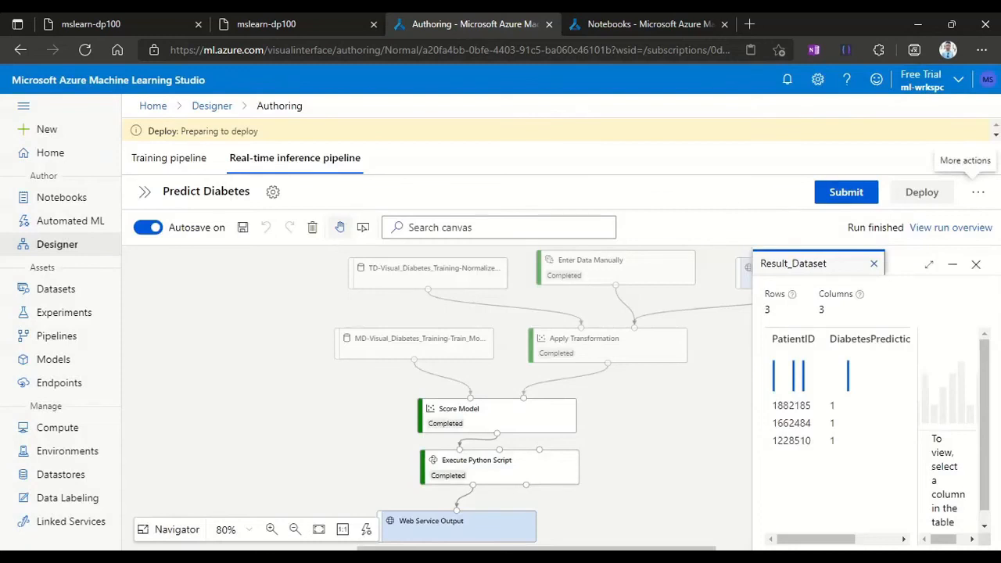
Check the endpoint's deployment progress in the status banner and notifications, and close the Result_Dataset preview
left_click(979, 193)
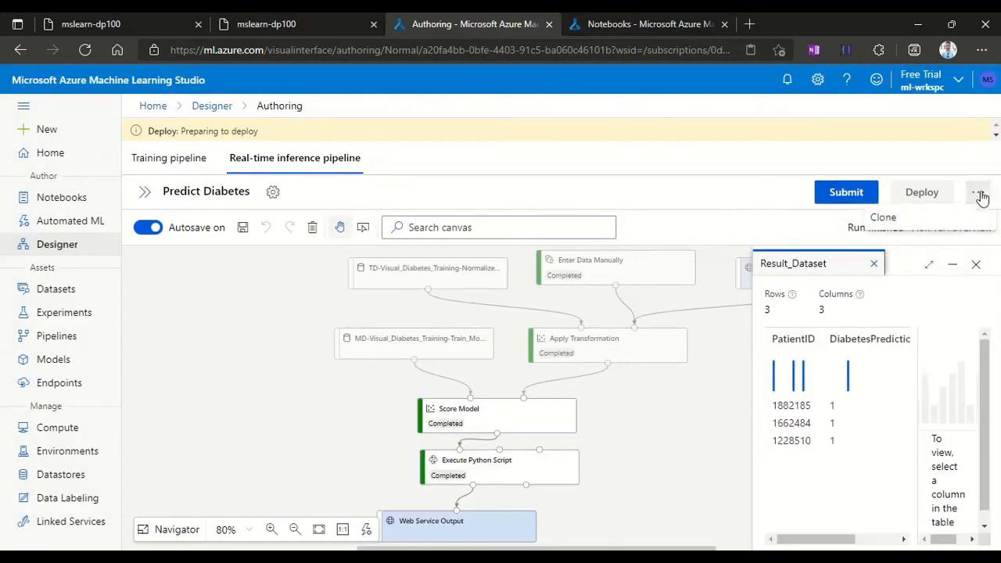
left_click(951, 112)
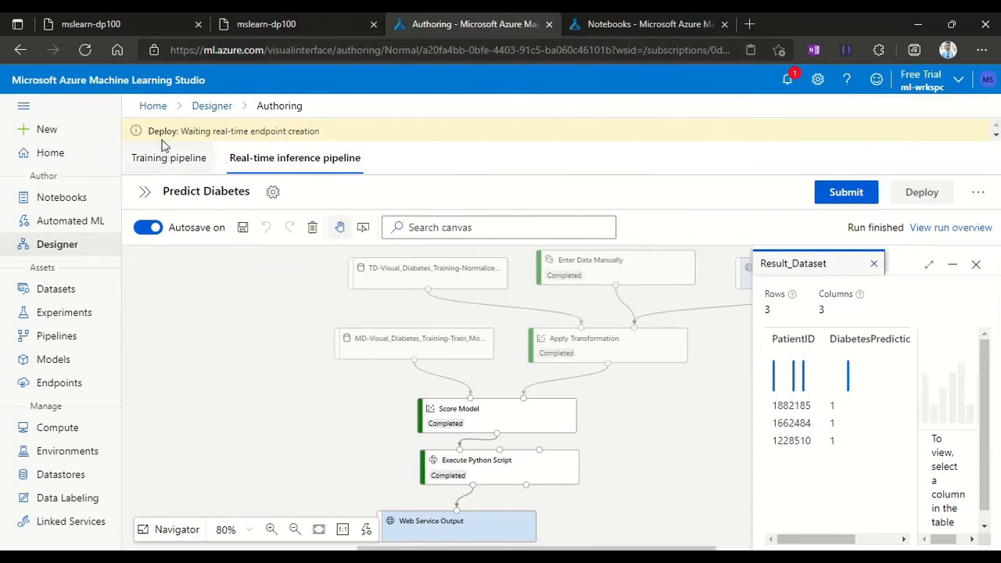
left_click(996, 135)
left_click(996, 126)
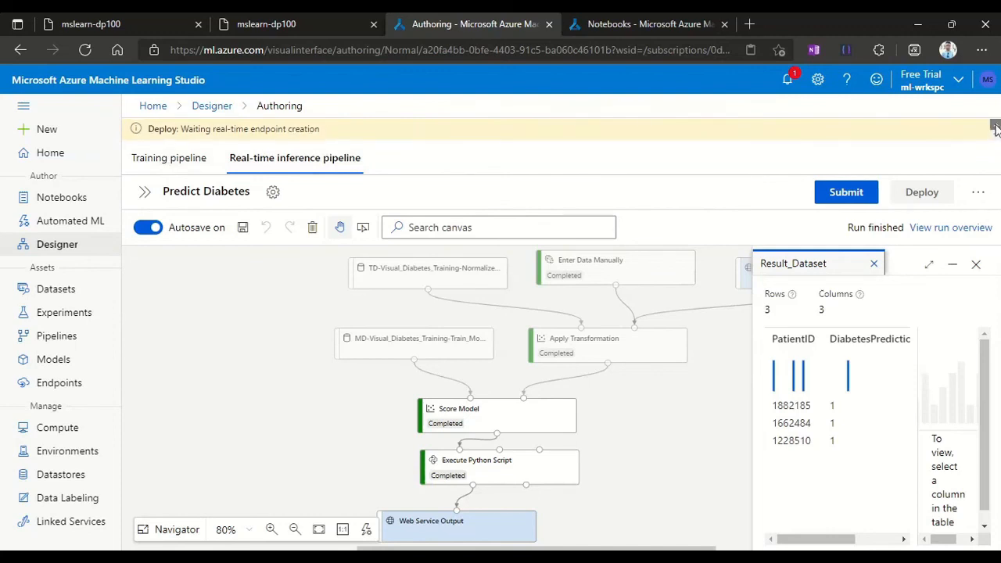
left_click(996, 137)
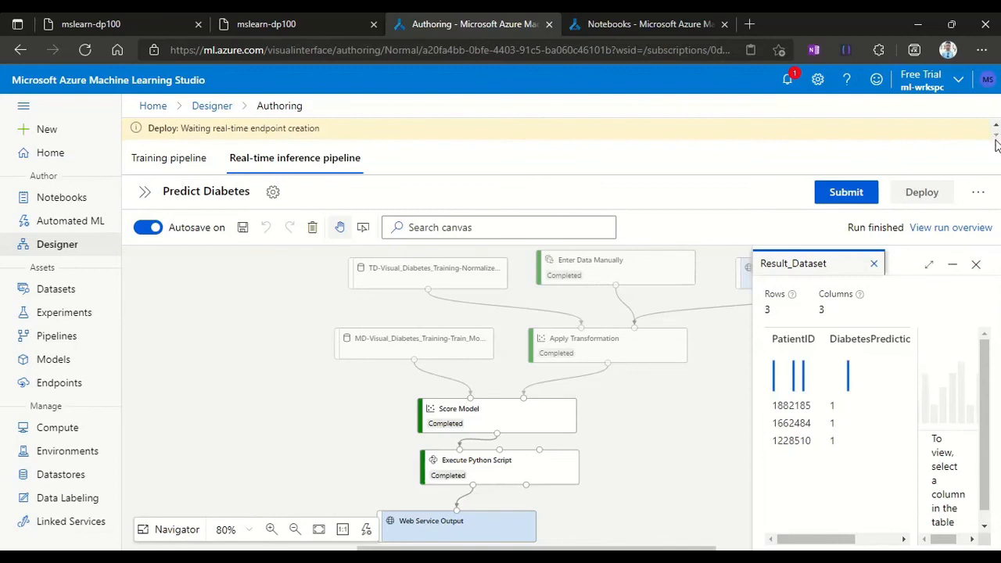
left_click(976, 264)
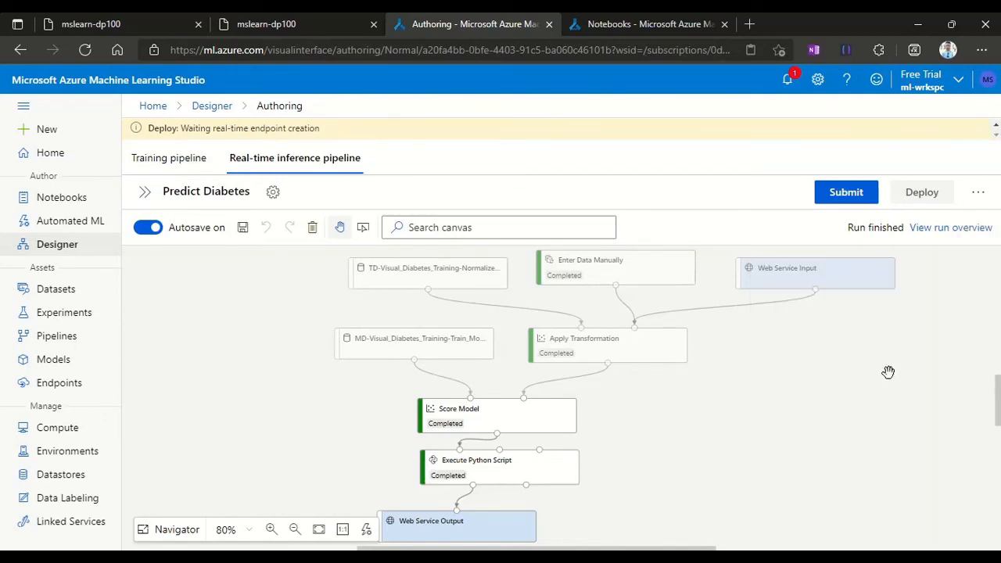
left_click(789, 85)
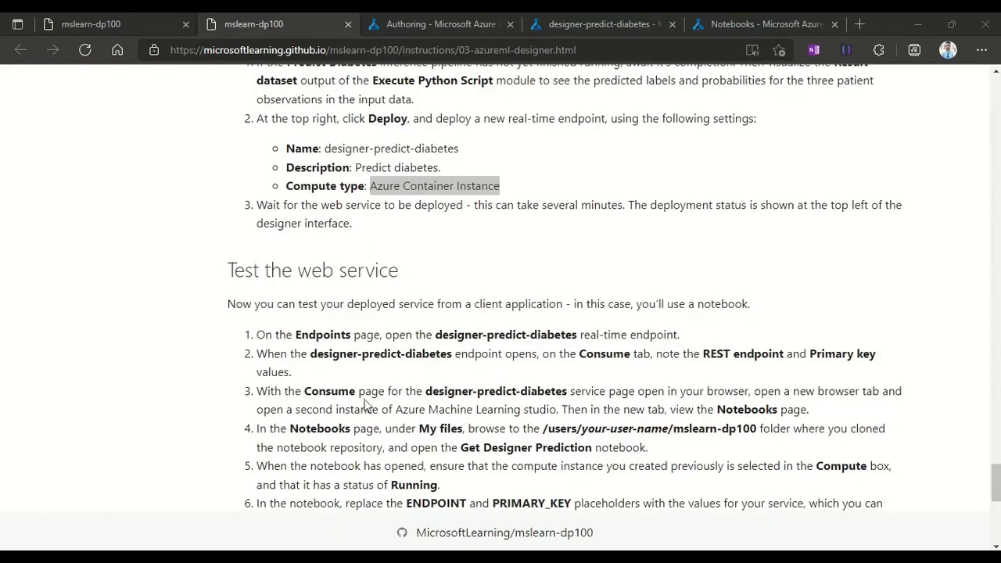
View the designer-predict-diabetes endpoint's details and examine its service ID, deployment state and REST endpoint
left_click(464, 17)
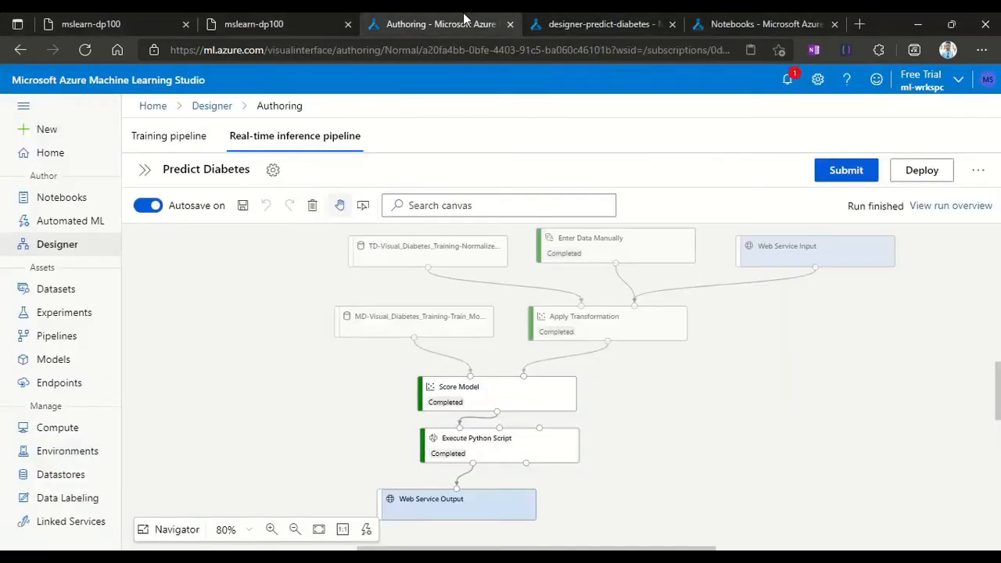
left_click(567, 21)
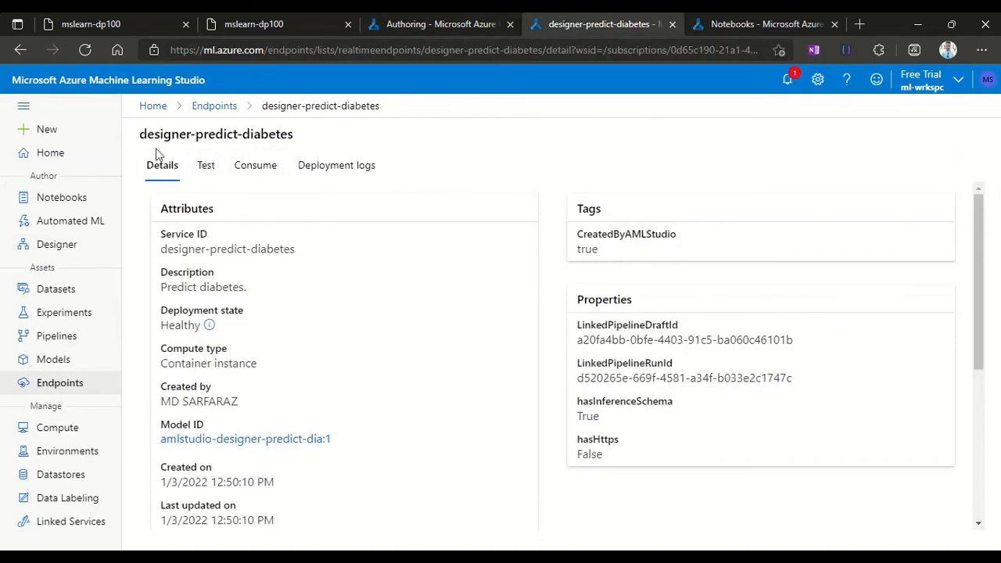
left_click_drag(142, 137, 302, 139)
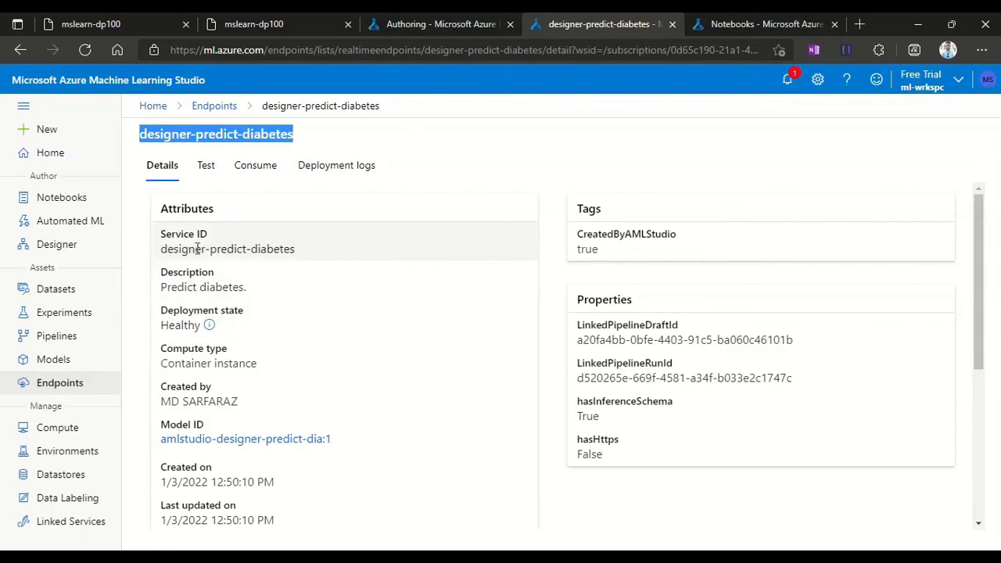
left_click_drag(162, 249, 362, 253)
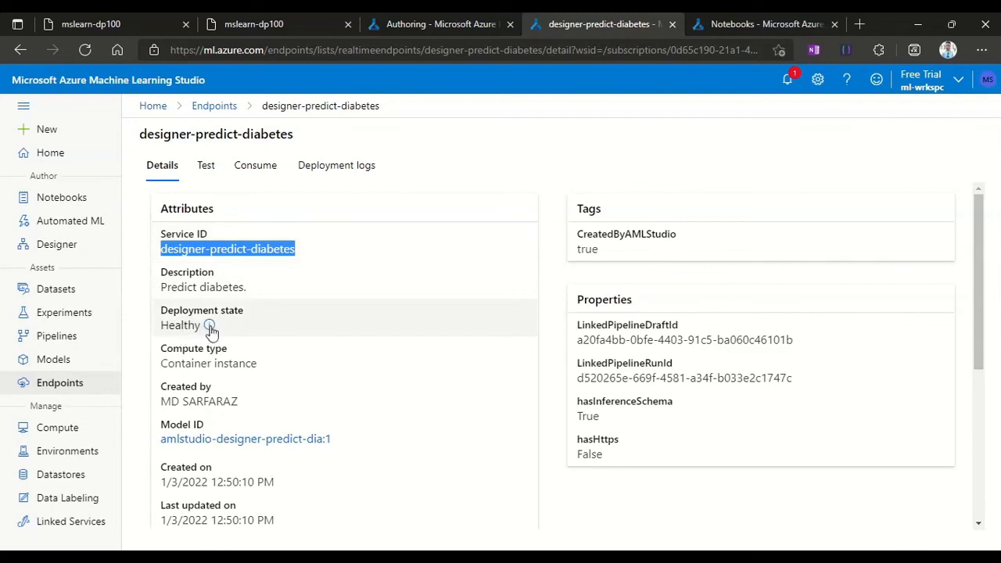
mouse_move(211, 331)
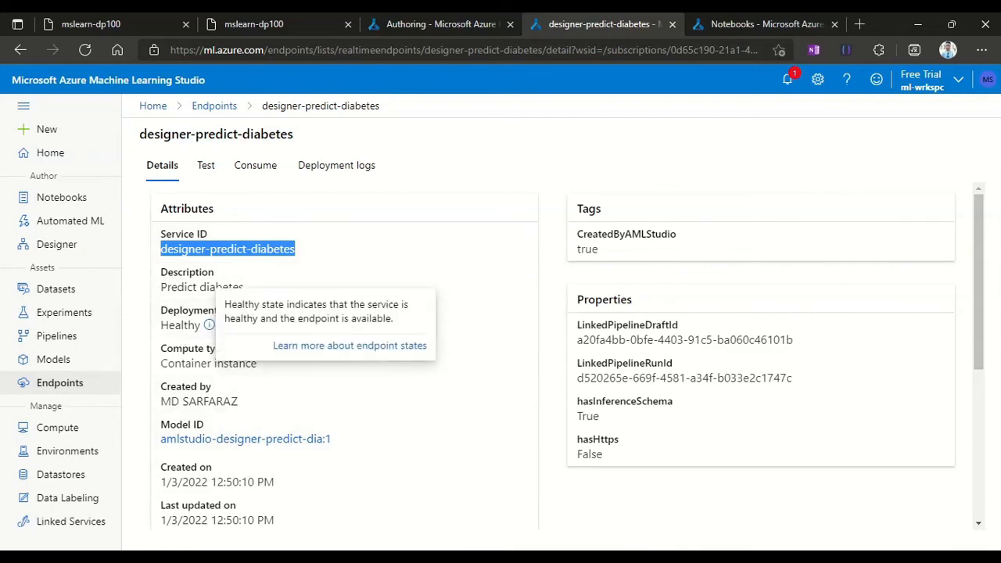
scroll(501, 514, "down", 3)
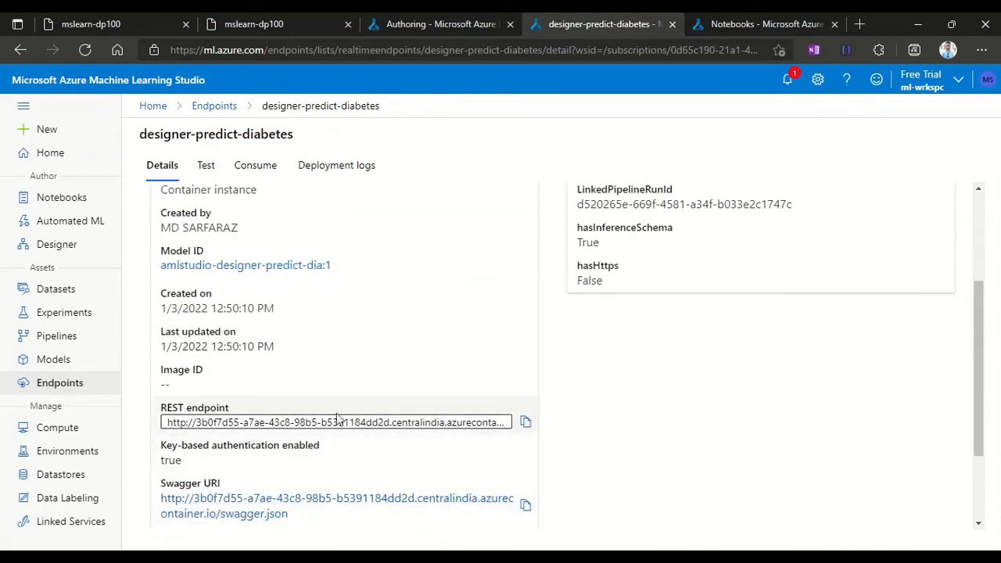
View the designer-predict-diabetes endpoint's consumption info and examine its REST endpoint URL and authentication keys
scroll(338, 420, "up", 3)
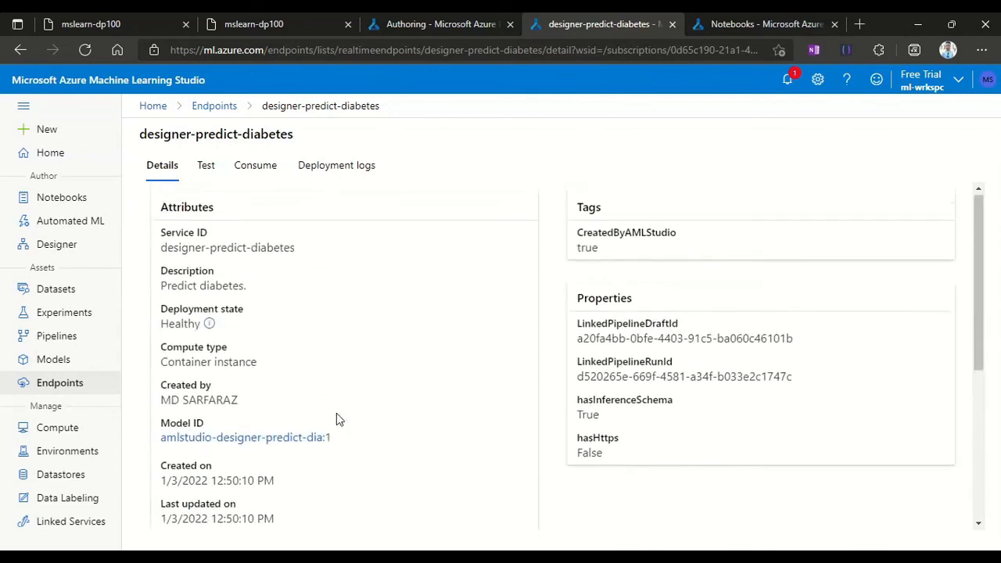
left_click(256, 175)
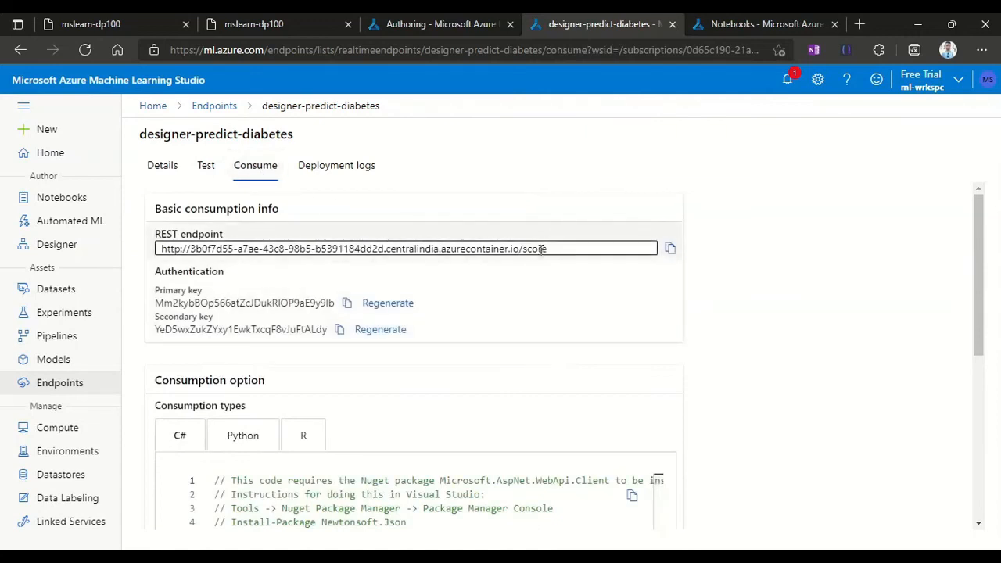
left_click_drag(560, 250, 157, 249)
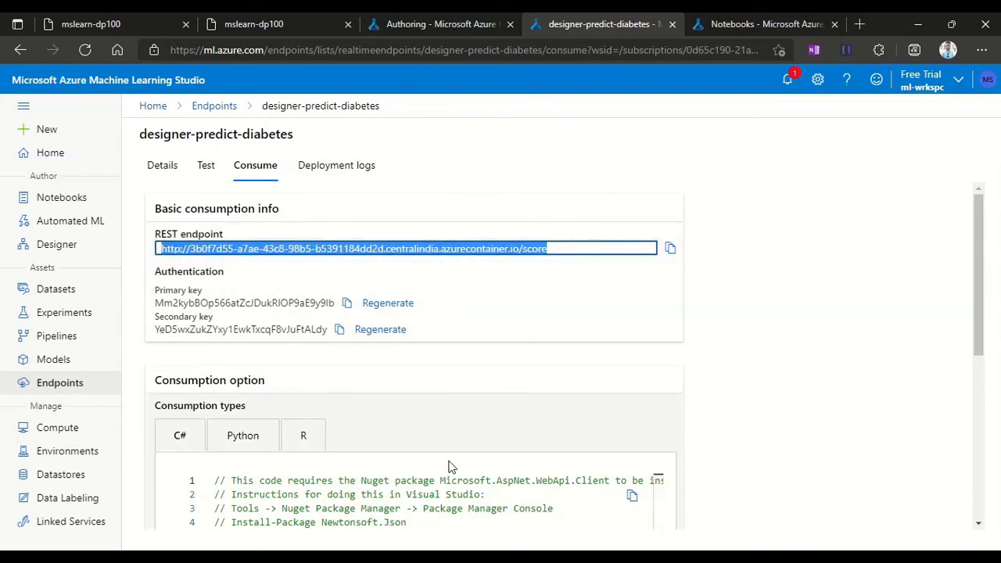
Show the Python consumption sample for the endpoint and look through its request data
scroll(450, 467, "down", 1)
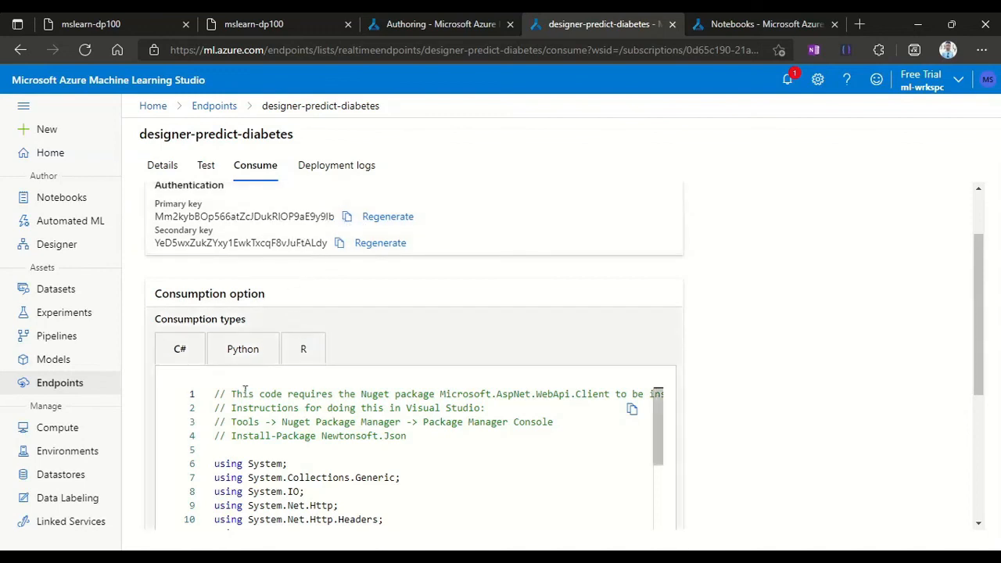
left_click(240, 356)
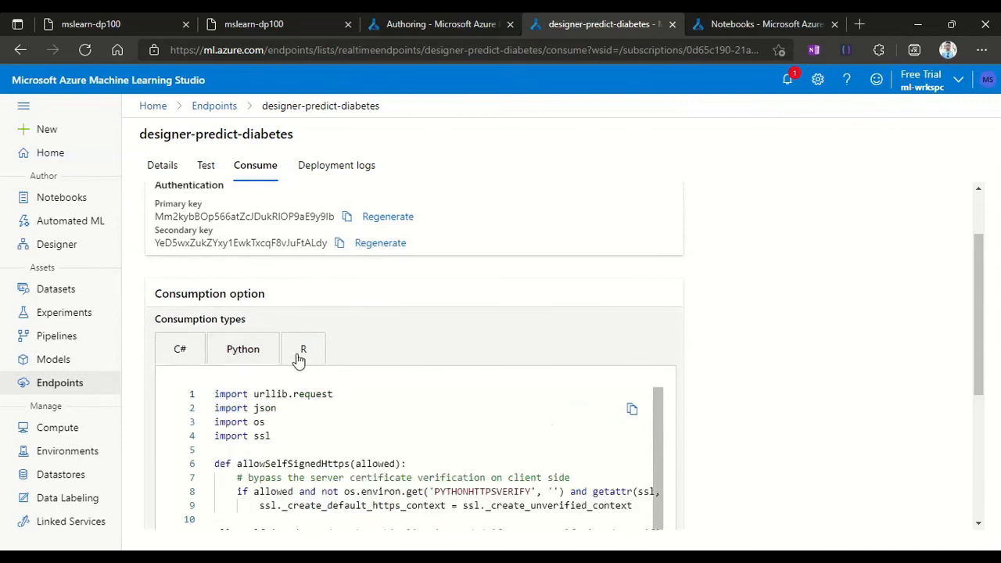
scroll(352, 426, "down", 3)
scroll(352, 427, "down", 1)
scroll(352, 426, "up", 1)
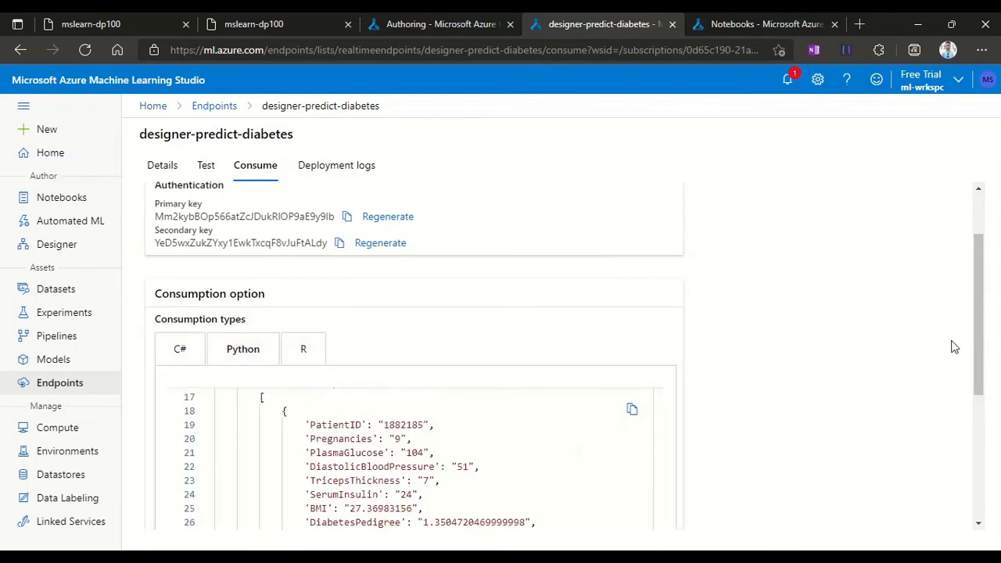
left_click_drag(979, 347, 969, 418)
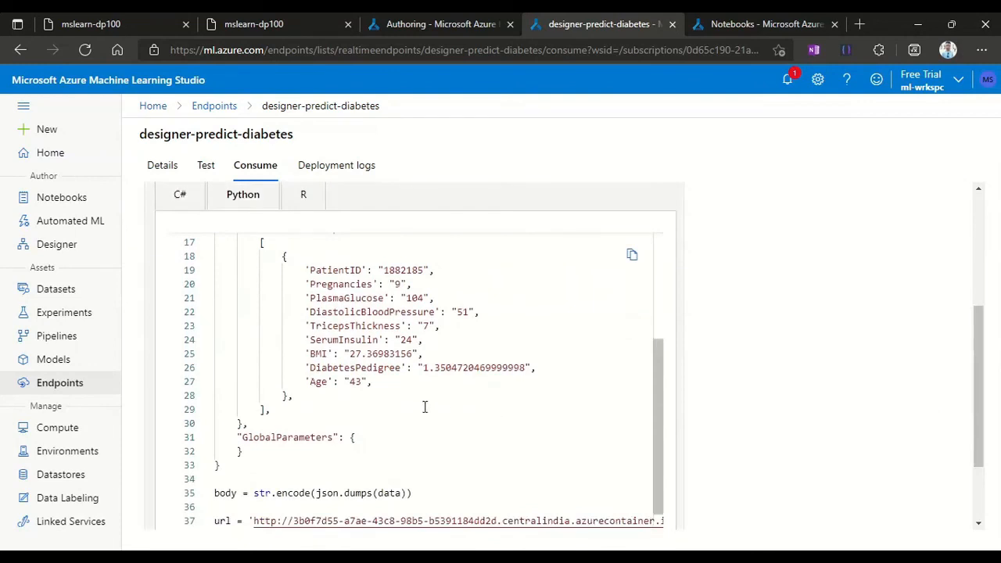
Examine the URL, API key and patient input fields in the Python sample, and return to the basic consumption info
scroll(485, 500, "down", 2)
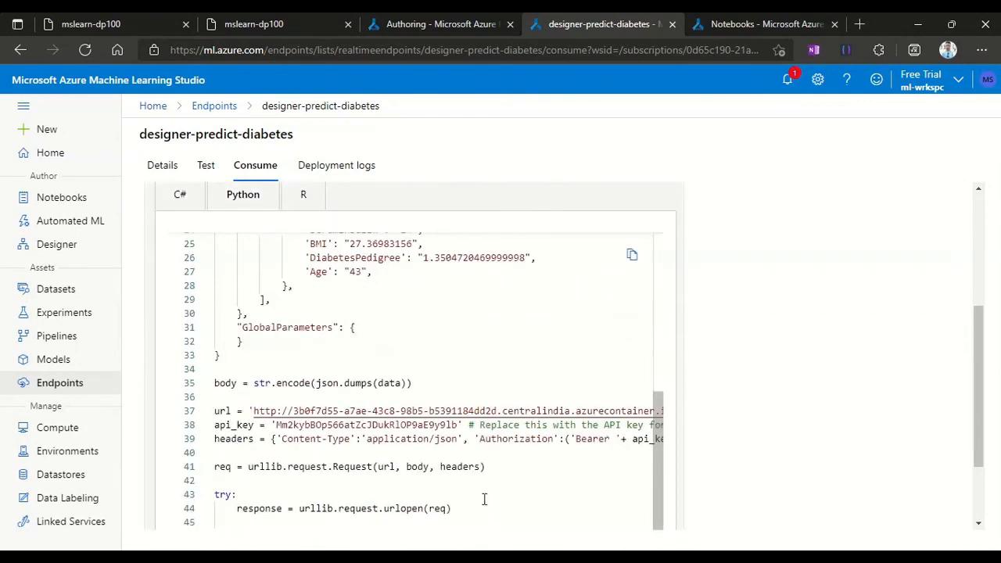
triple_click(427, 426)
left_click(422, 410)
scroll(415, 421, "up", 2)
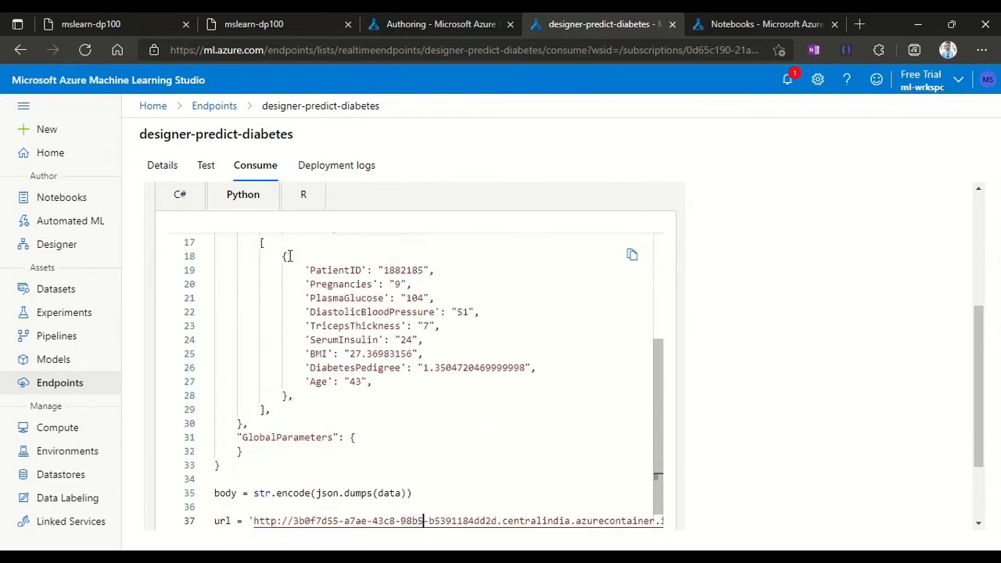
left_click_drag(305, 270, 294, 396)
scroll(391, 414, "down", 3)
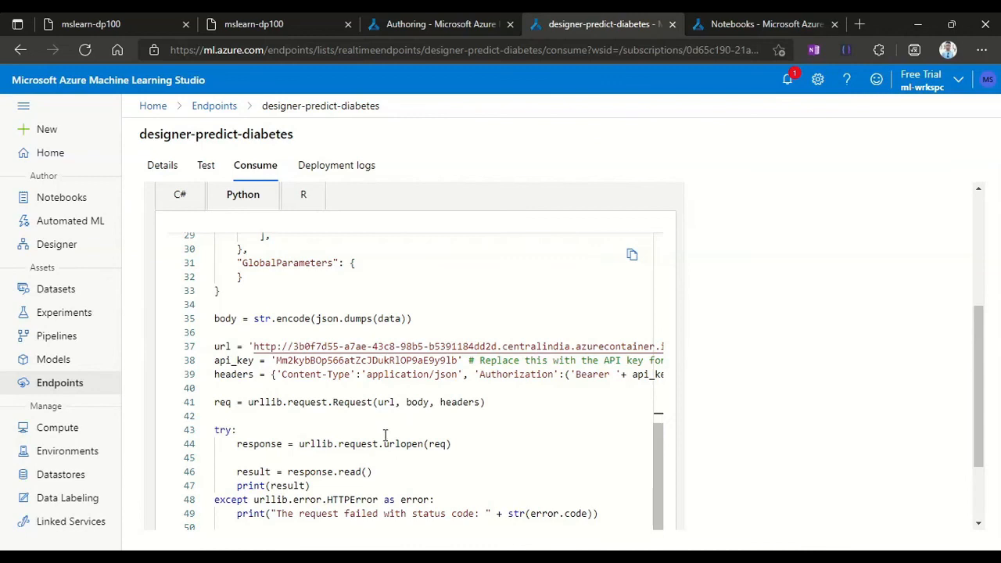
scroll(385, 436, "up", 7)
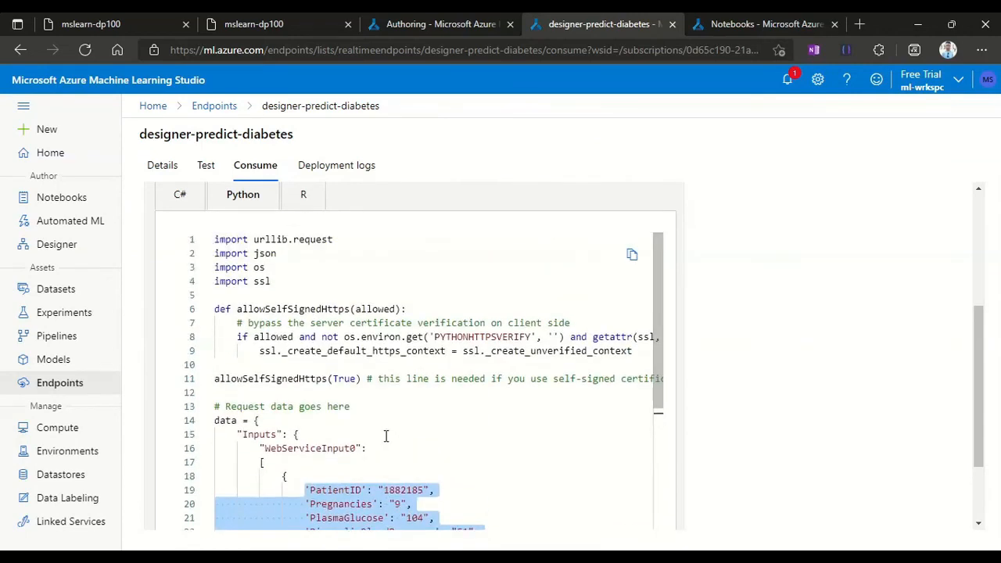
scroll(728, 422, "up", 3)
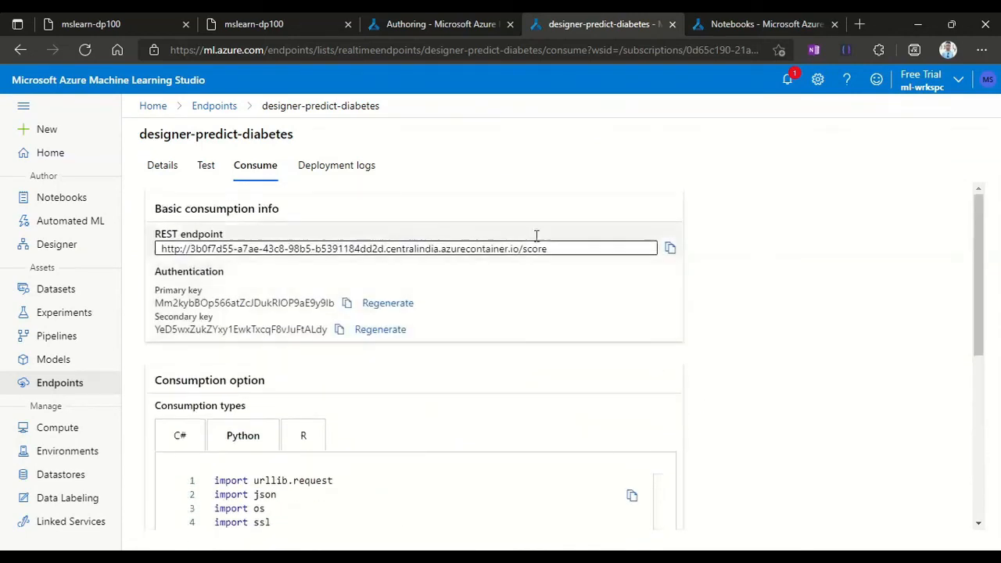
Read the "Test the web service" instructions on the REST endpoint, primary key and notebook to use
left_click(309, 21)
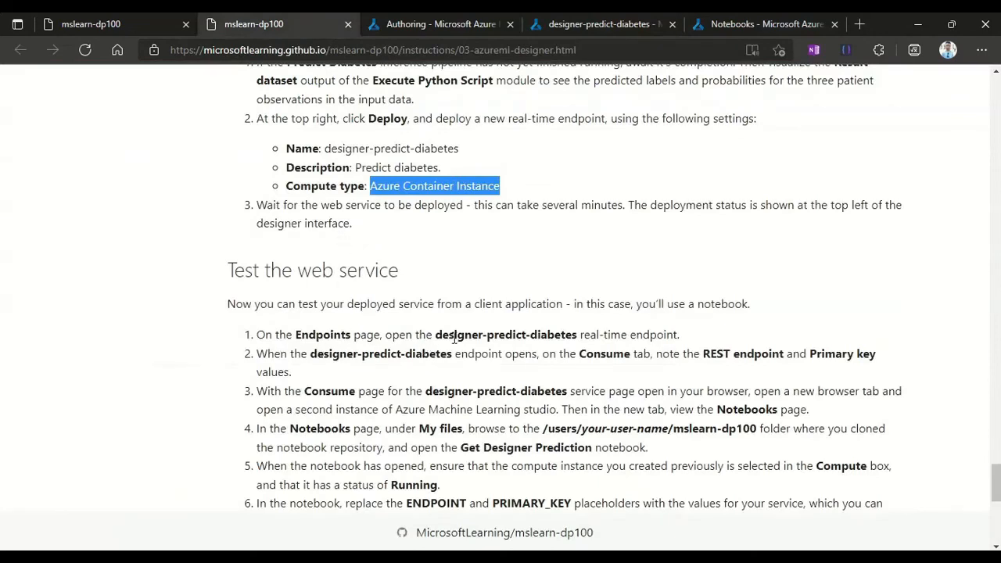
left_click_drag(440, 335, 591, 342)
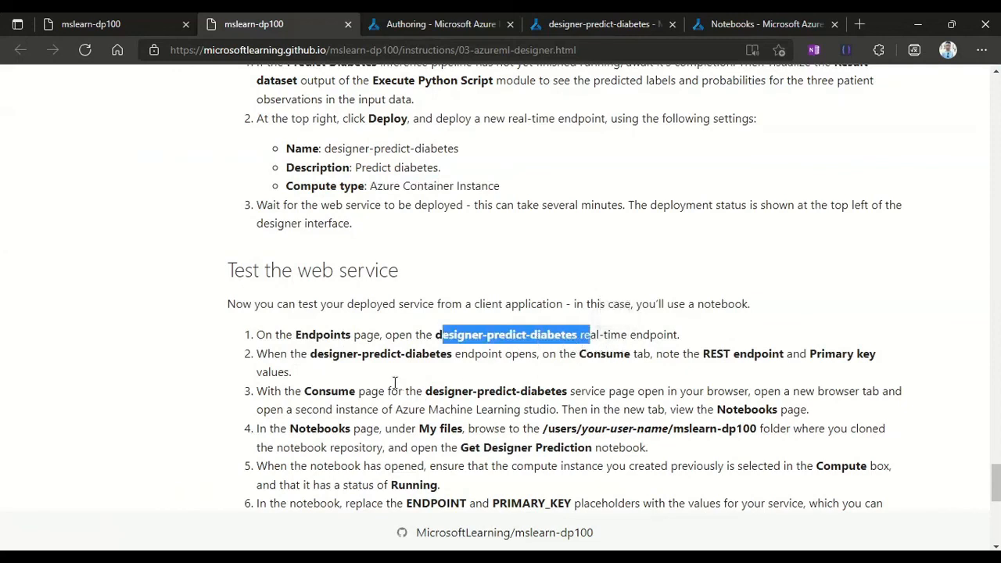
double_click(337, 391)
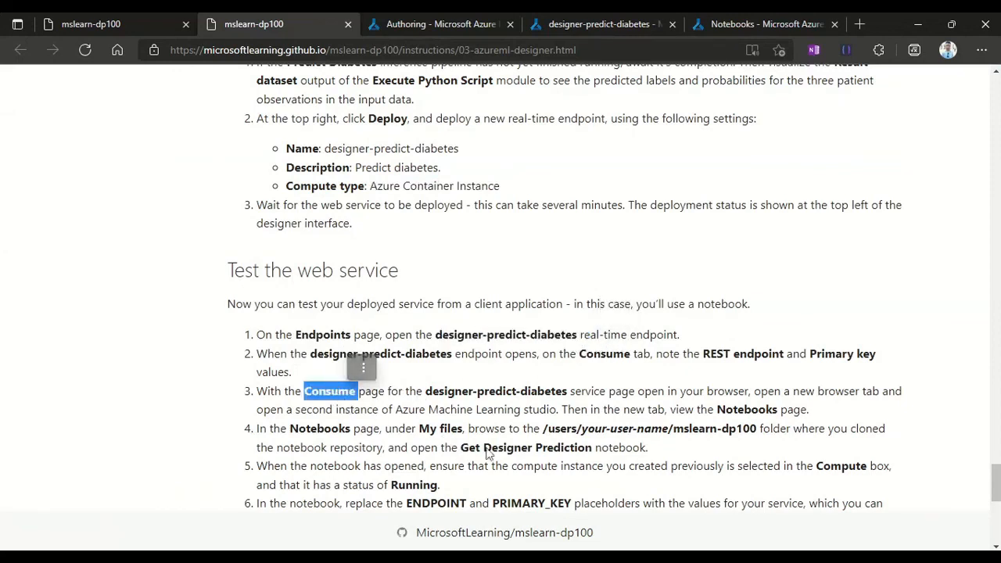
left_click_drag(702, 354, 881, 356)
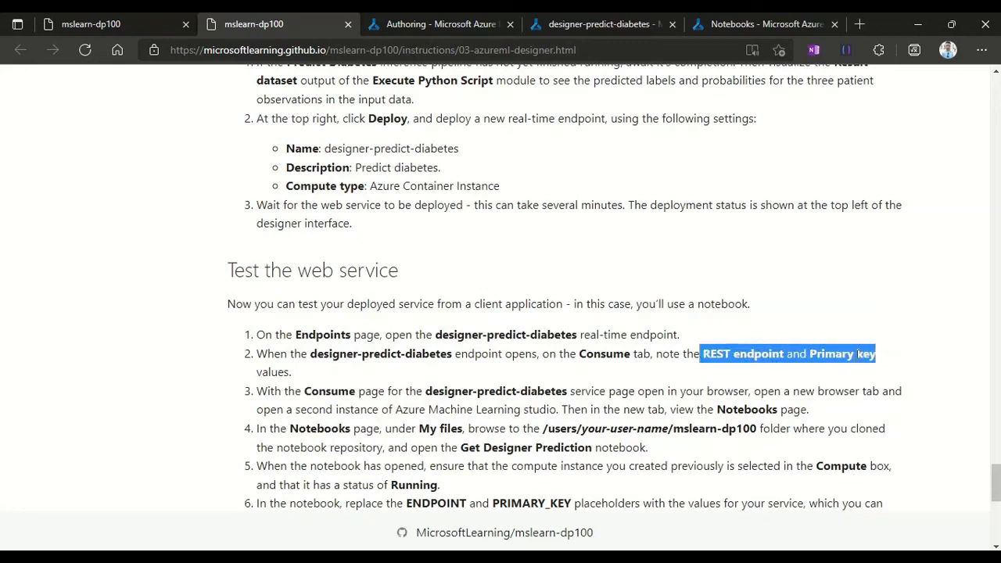
scroll(296, 424, "down", 3)
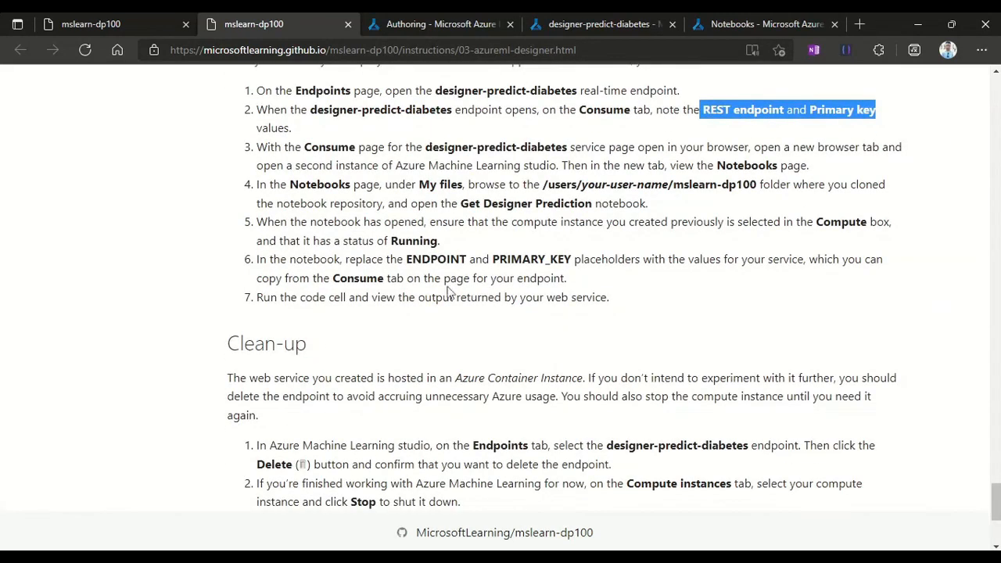
scroll(450, 295, "up", 2)
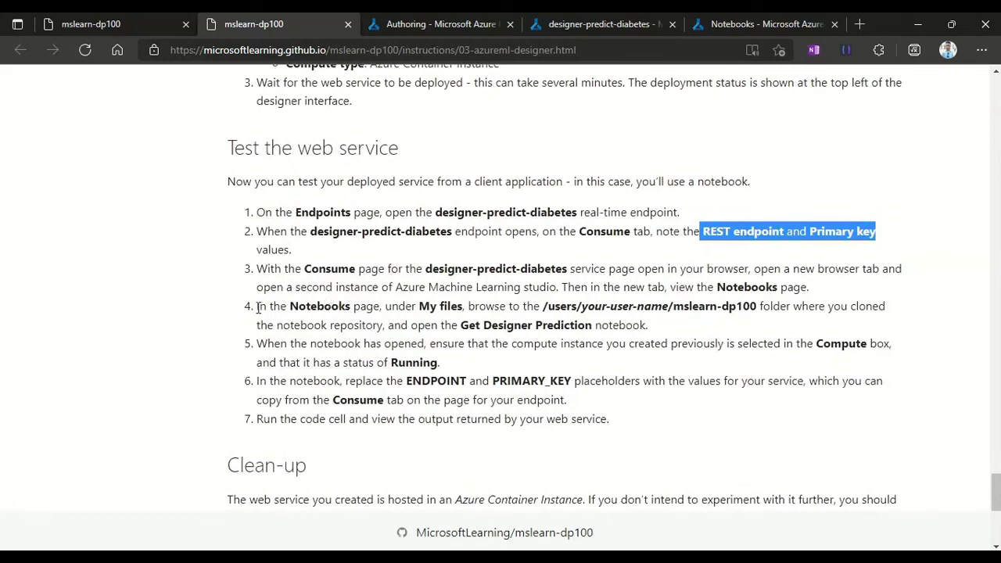
left_click_drag(257, 308, 309, 307)
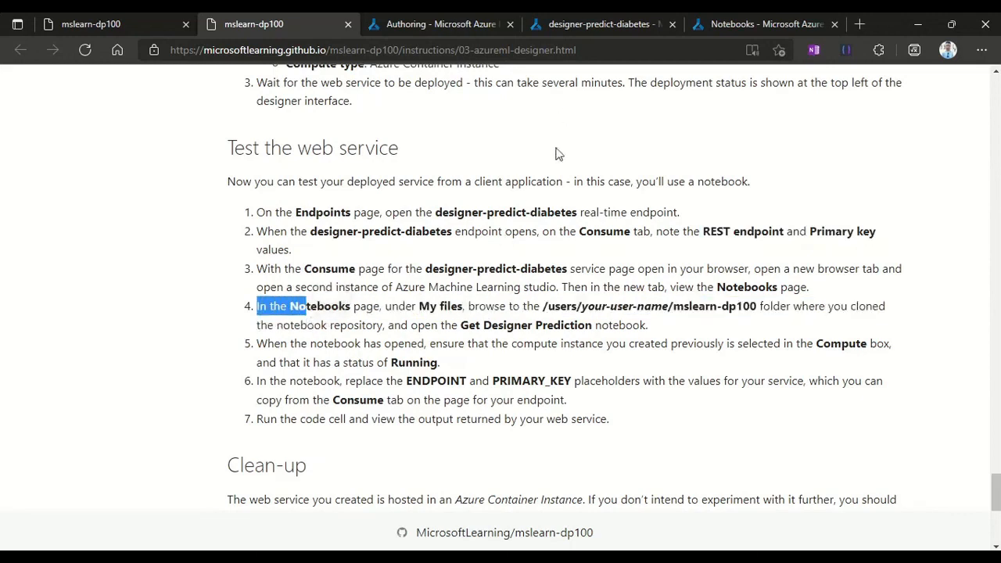
left_click(452, 335)
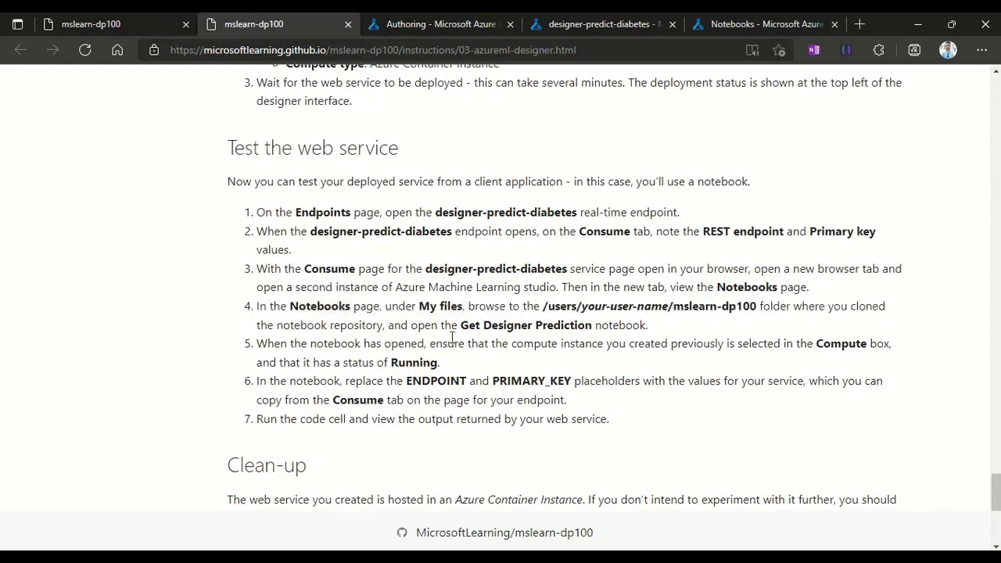
Check the required notebook name in the instructions, open 03 - Get Designer Prediction.ipynb from the mslearn-dp100 folder, and dismiss the Jupyter notice
left_click(789, 13)
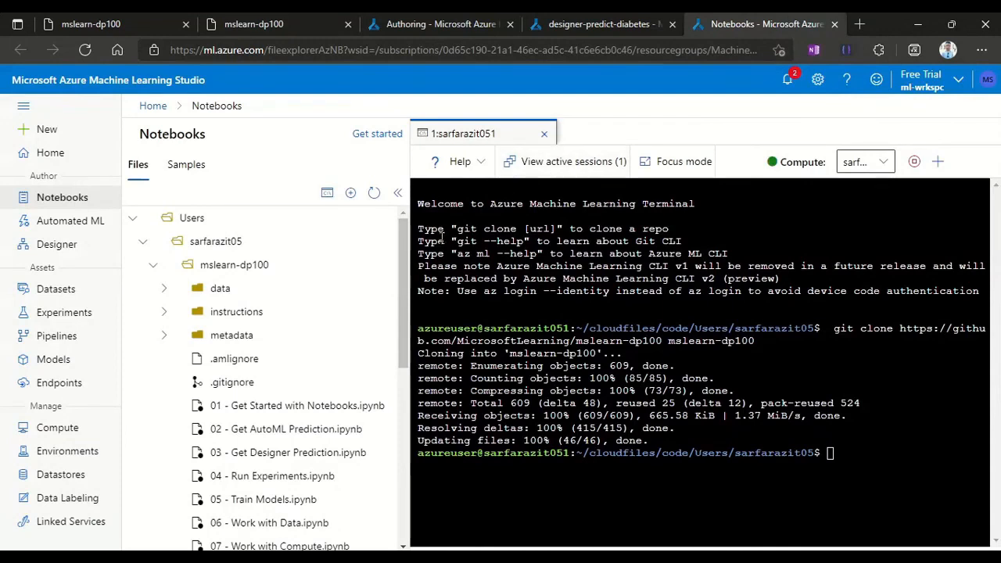
left_click_drag(400, 286, 407, 310)
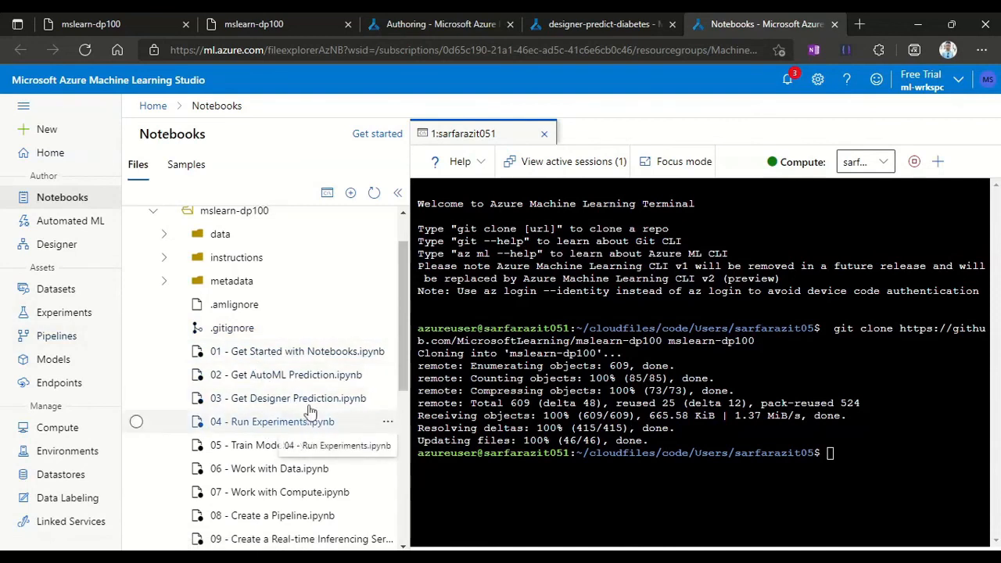
left_click(285, 12)
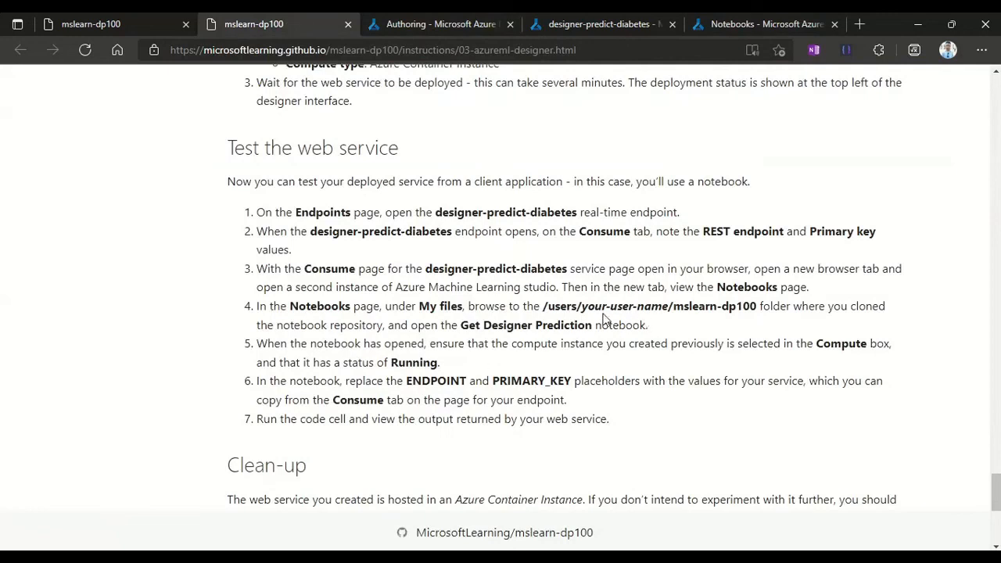
left_click_drag(463, 327, 593, 327)
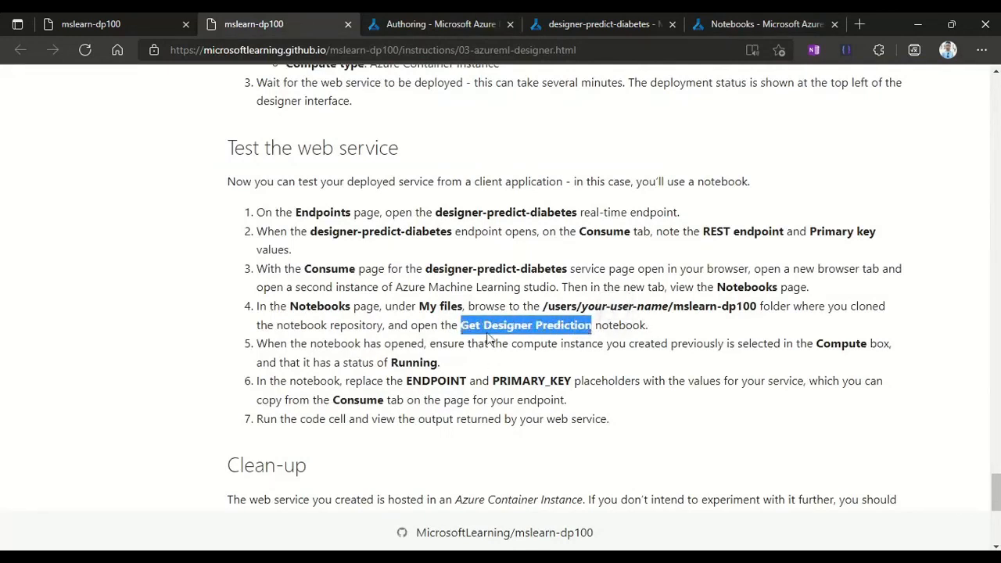
left_click(750, 19)
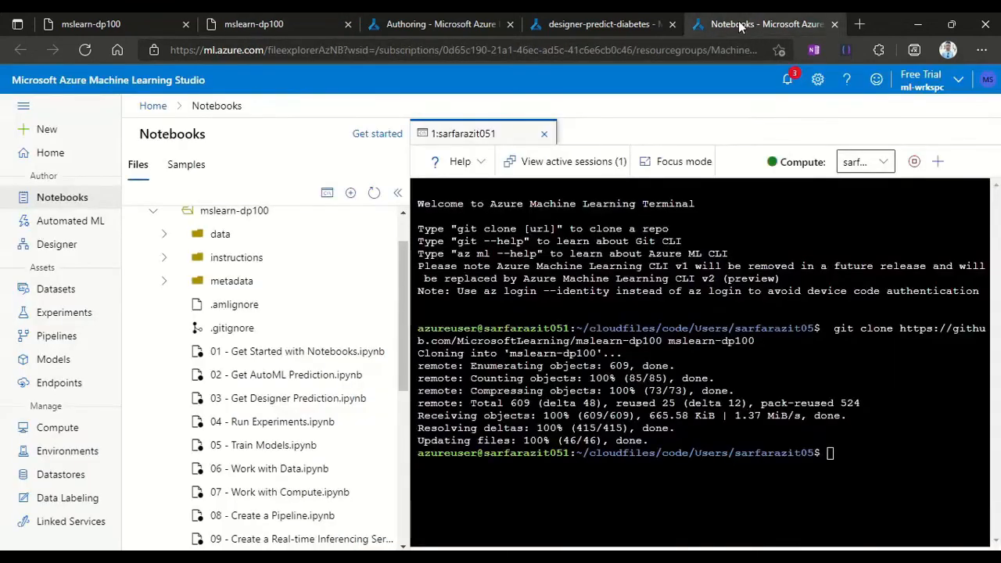
left_click(240, 401)
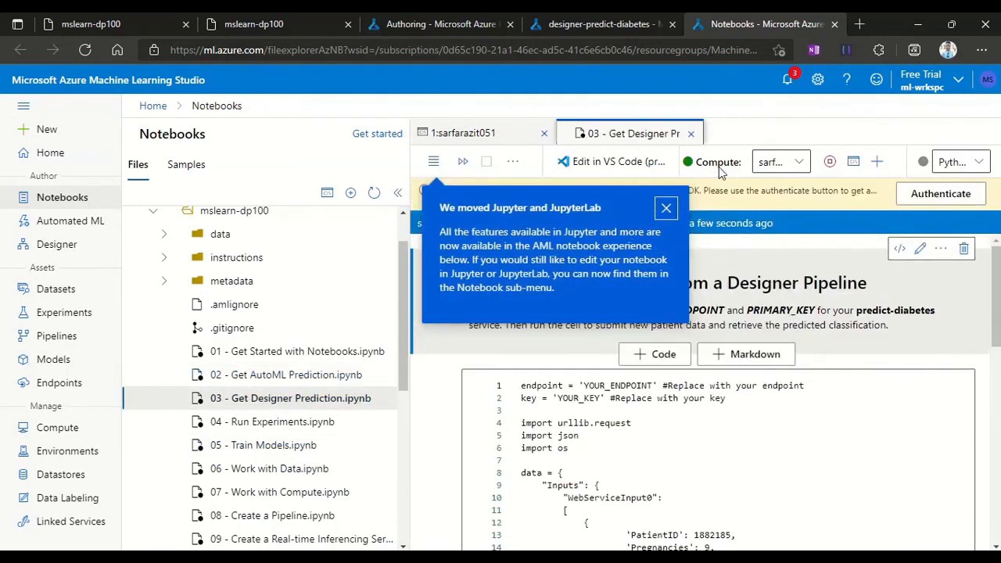
left_click(666, 208)
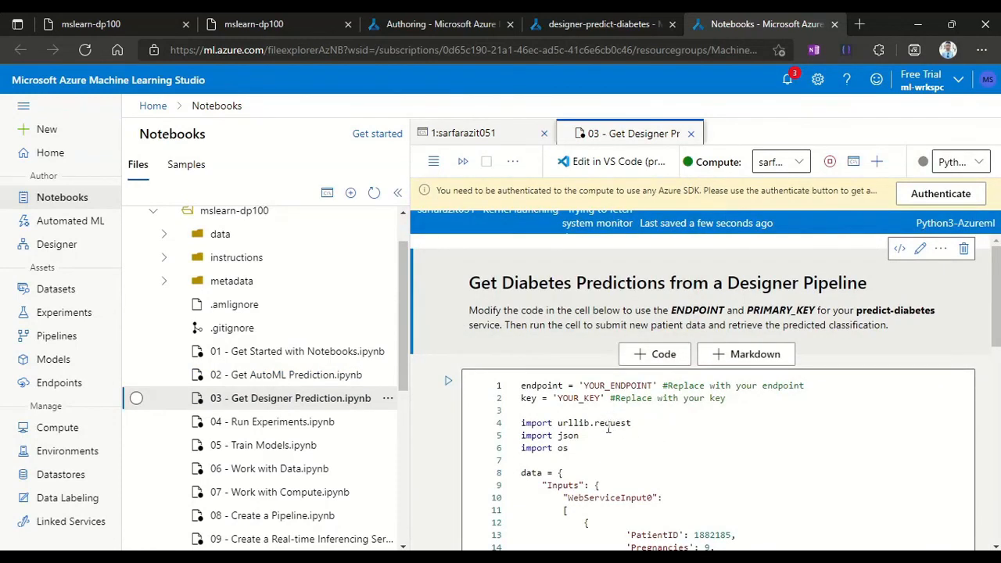
Examine the YOUR_ENDPOINT and YOUR_KEY placeholders and the patient data in the notebook's code cell
scroll(609, 430, "down", 1)
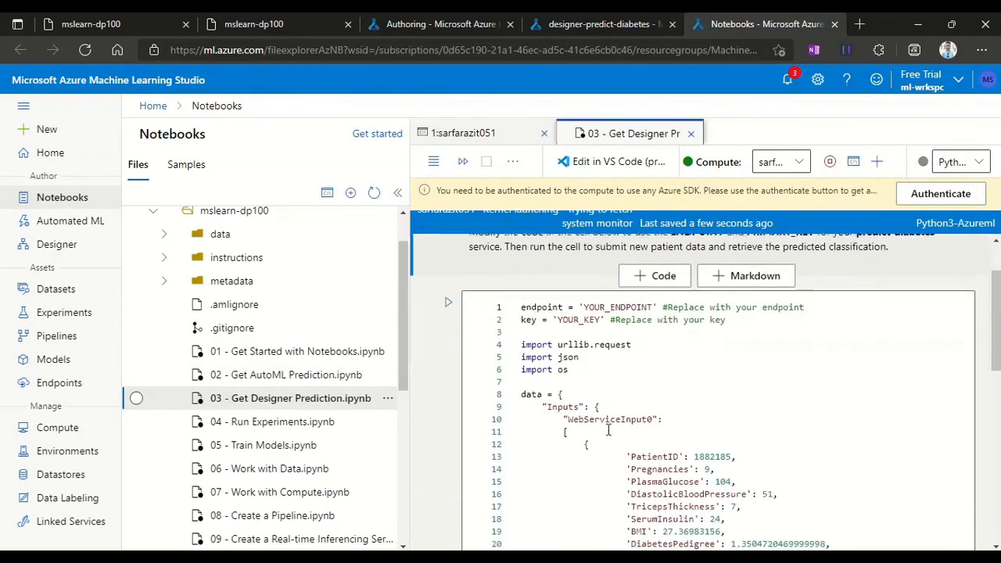
double_click(615, 306)
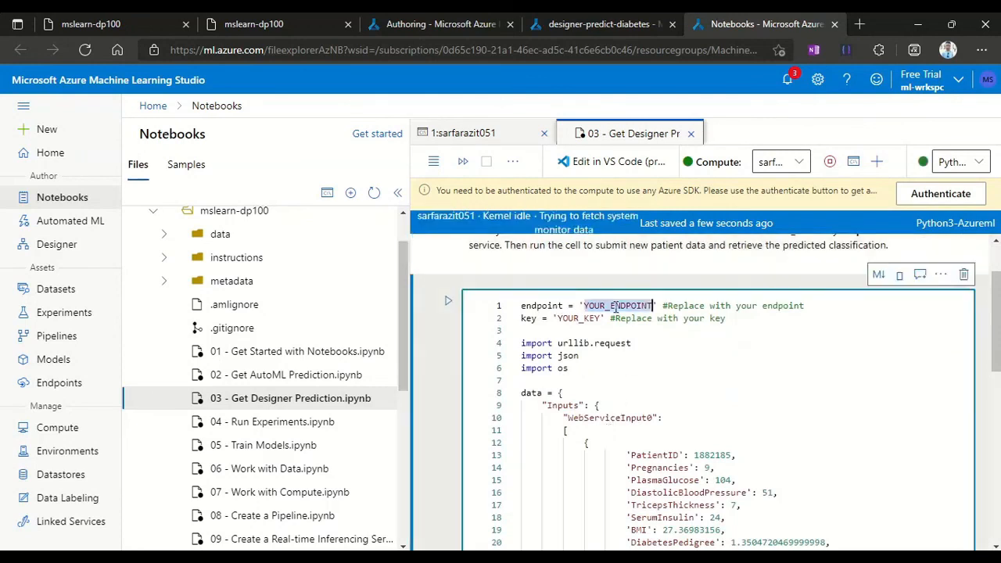
double_click(577, 318)
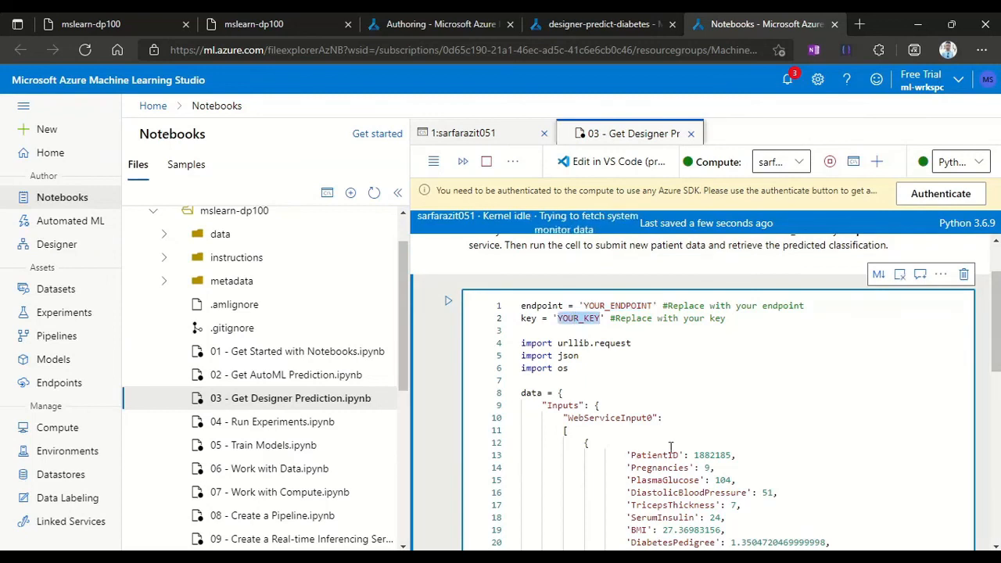
scroll(895, 420, "down", 4)
scroll(742, 265, "up", 2)
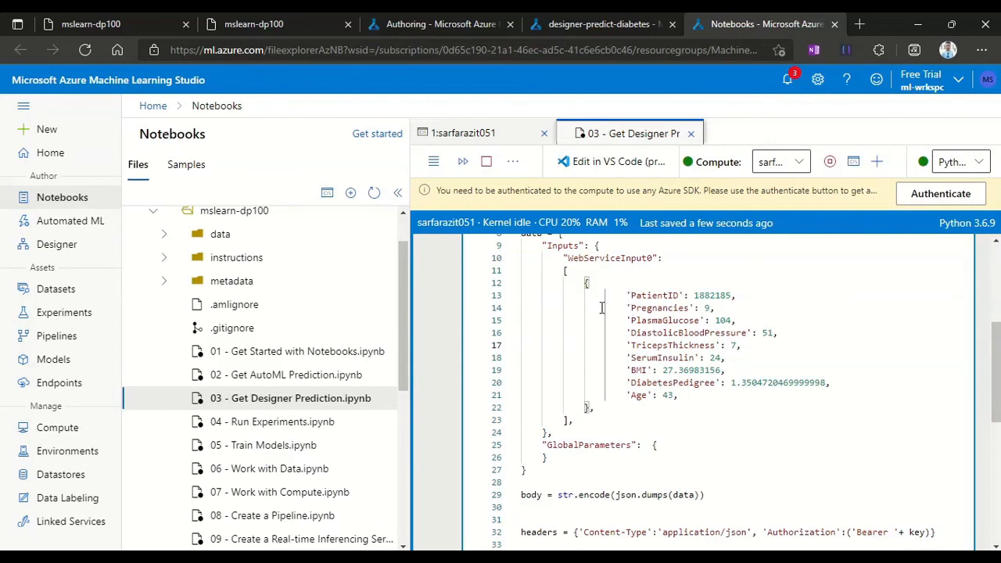
scroll(608, 357, "up", 3)
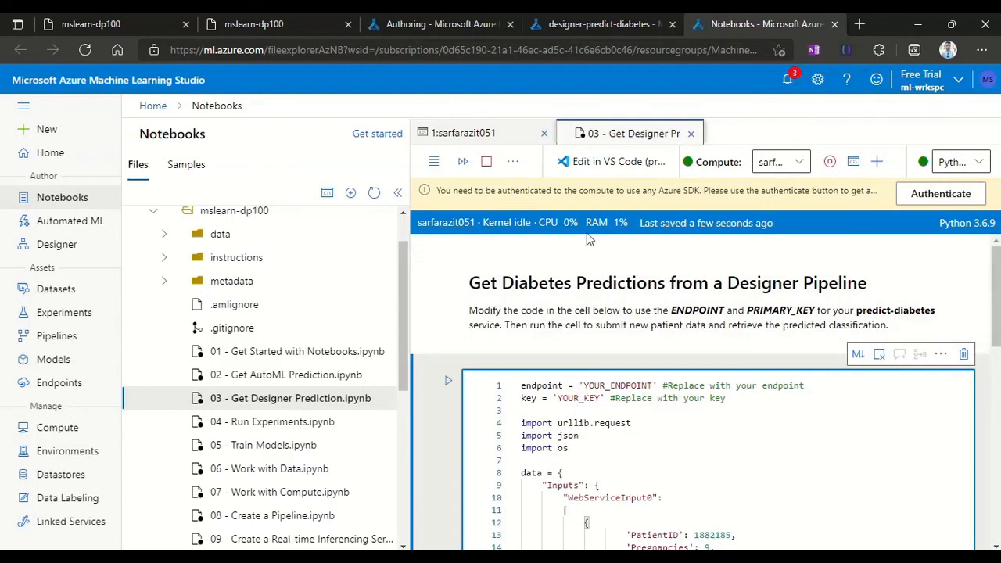
Replace the YOUR_ENDPOINT placeholder in the notebook's code cell with the REST endpoint URL copied from the designer-predict-diabetes consumption info
left_click(599, 25)
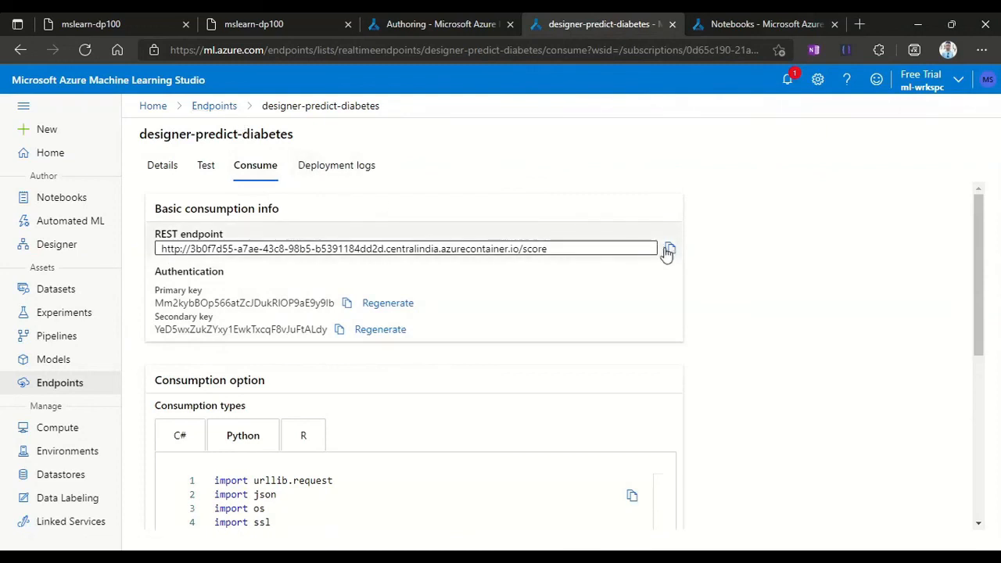
left_click(723, 26)
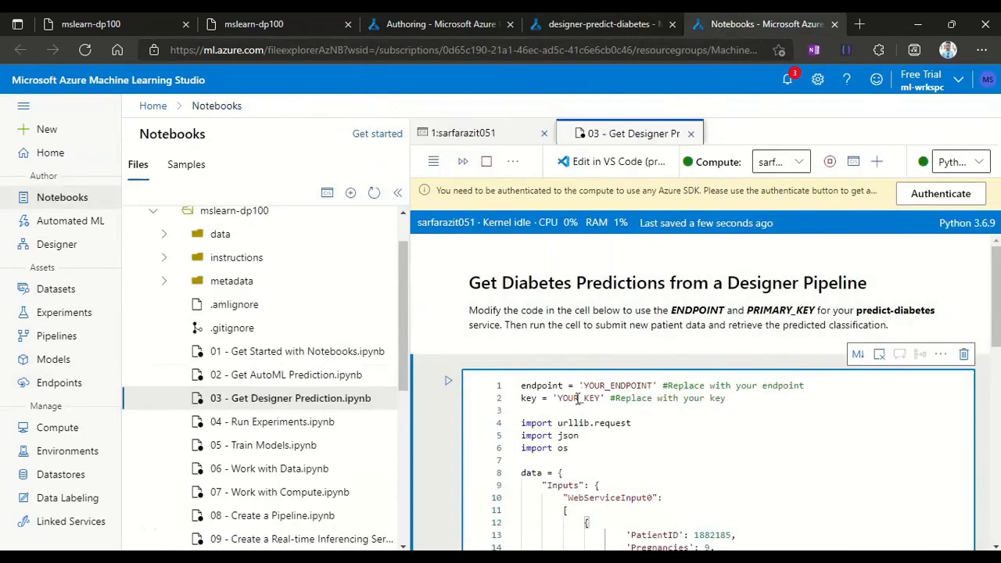
double_click(607, 386)
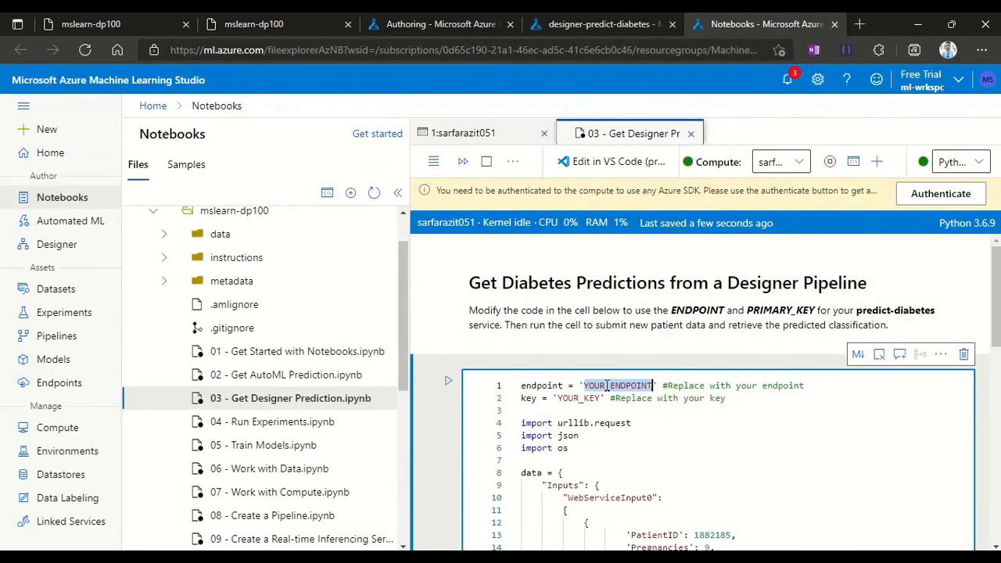
type("http://3b0f7d53-a7ae-43c8-98b5-b5391184dd2d.centralindia.azurecontainer.io/score")
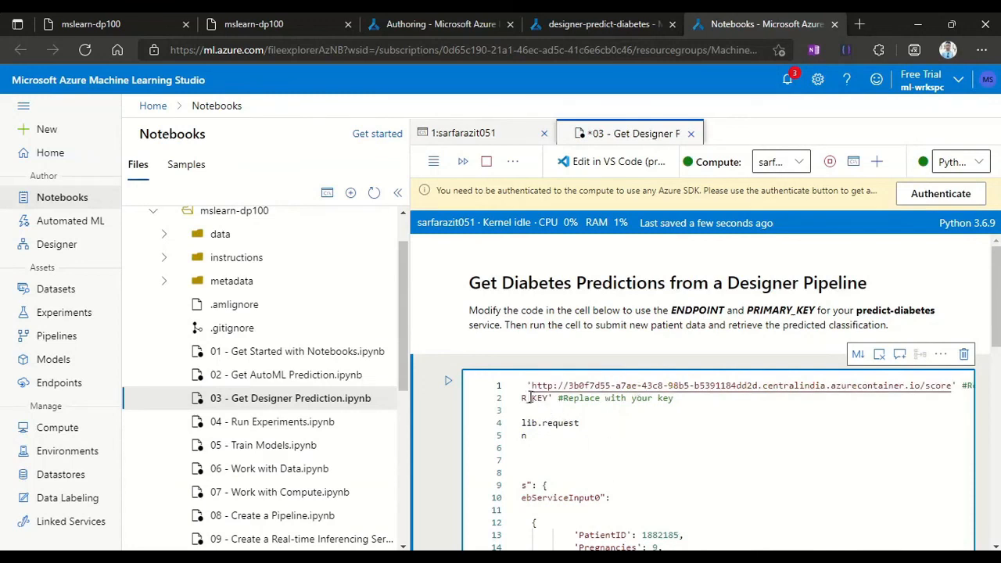
Copy the endpoint's primary key from its consumption info and paste it over the YOUR_KEY placeholder in the notebook cell
left_click_drag(550, 399, 451, 399)
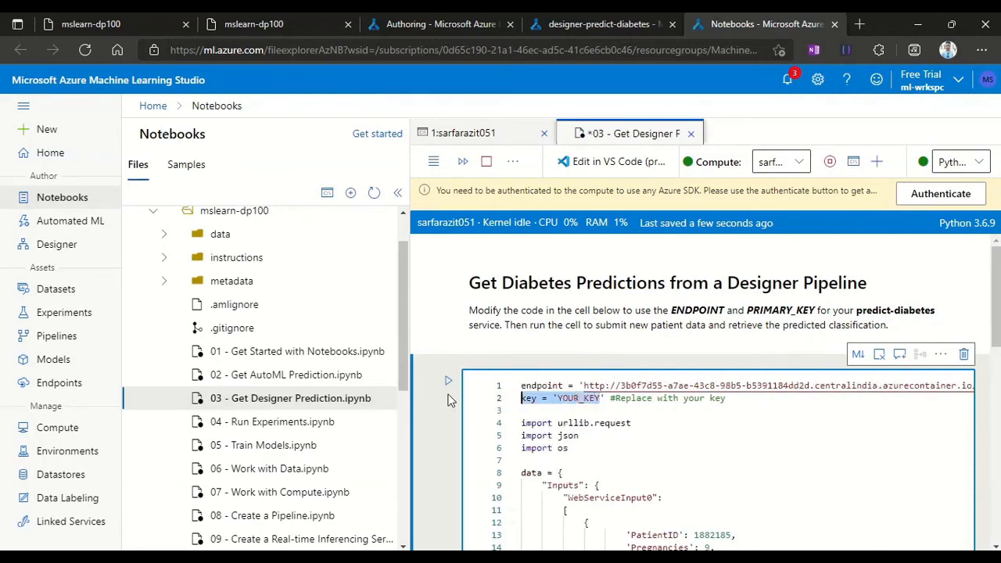
left_click(576, 398)
double_click(576, 398)
left_click(563, 23)
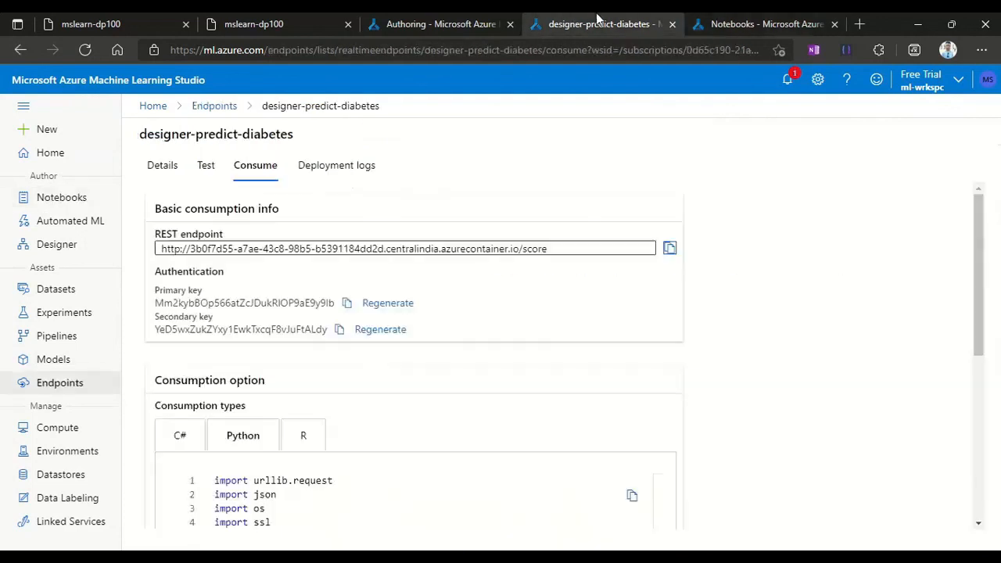
left_click(346, 303)
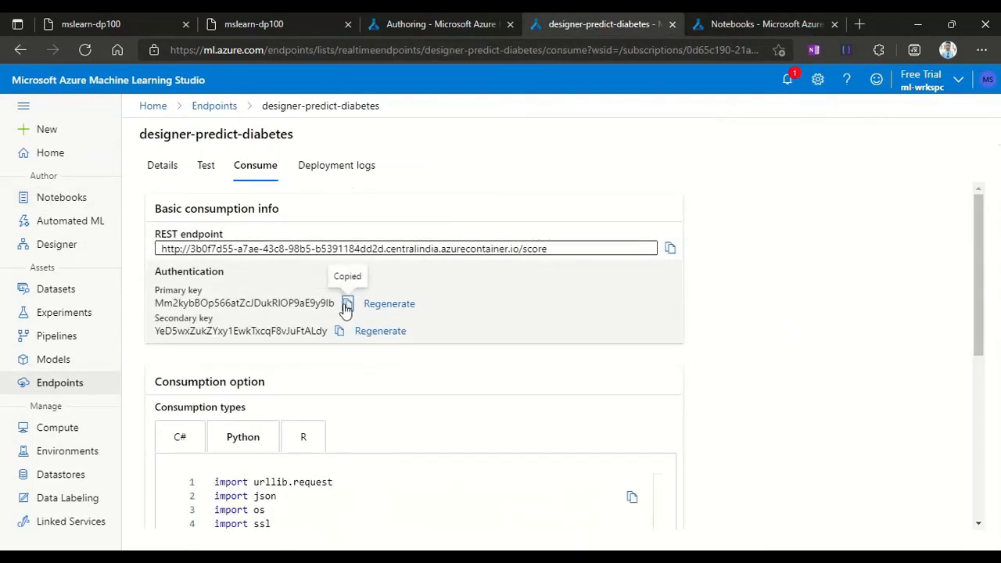
left_click(724, 23)
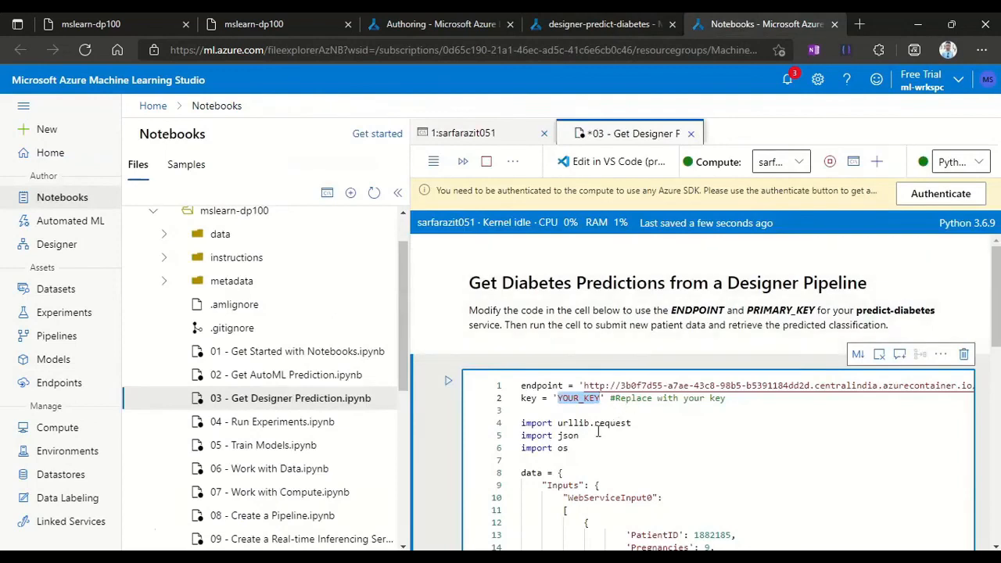
right_click(581, 399)
key("Escape")
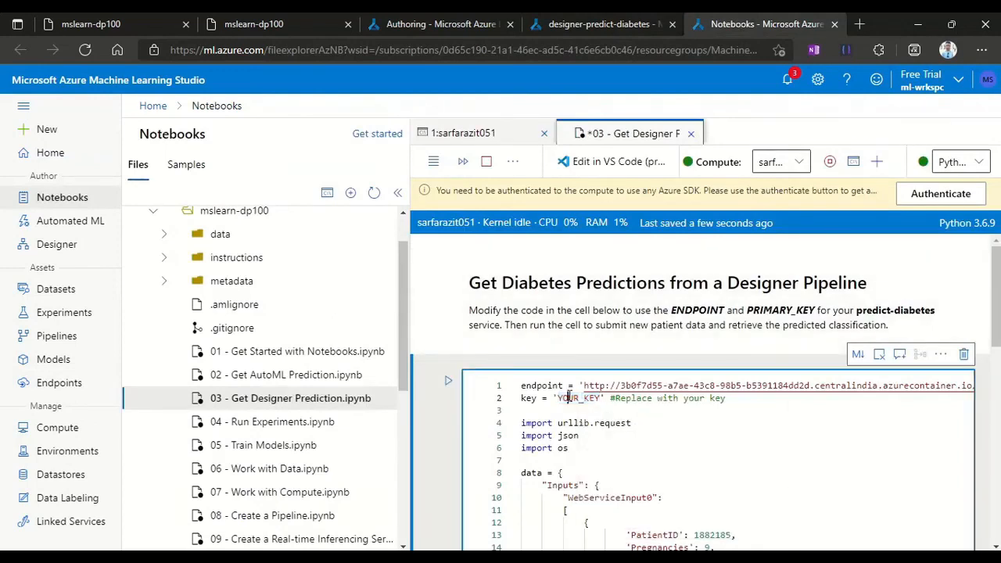
right_click(571, 402)
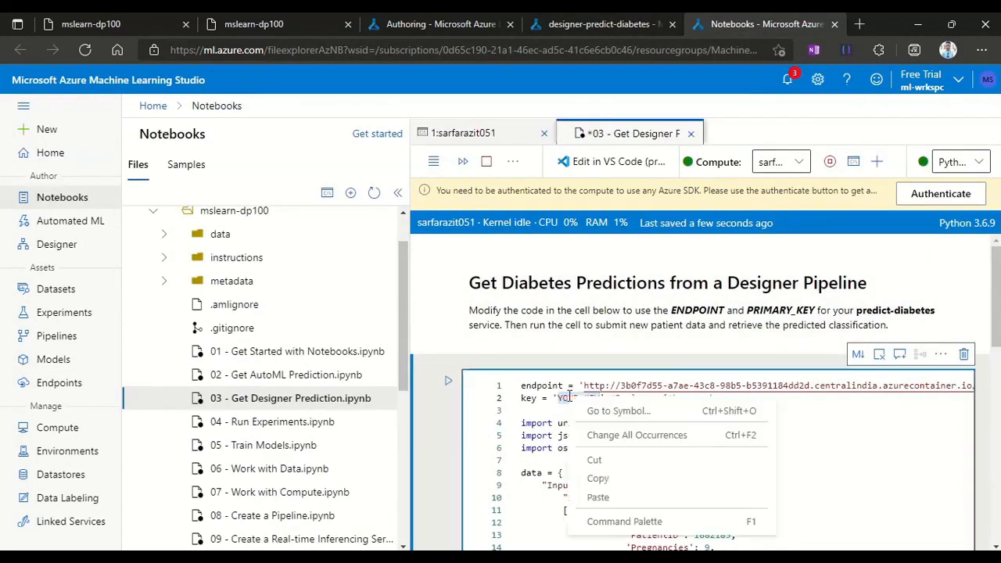
left_click(600, 498)
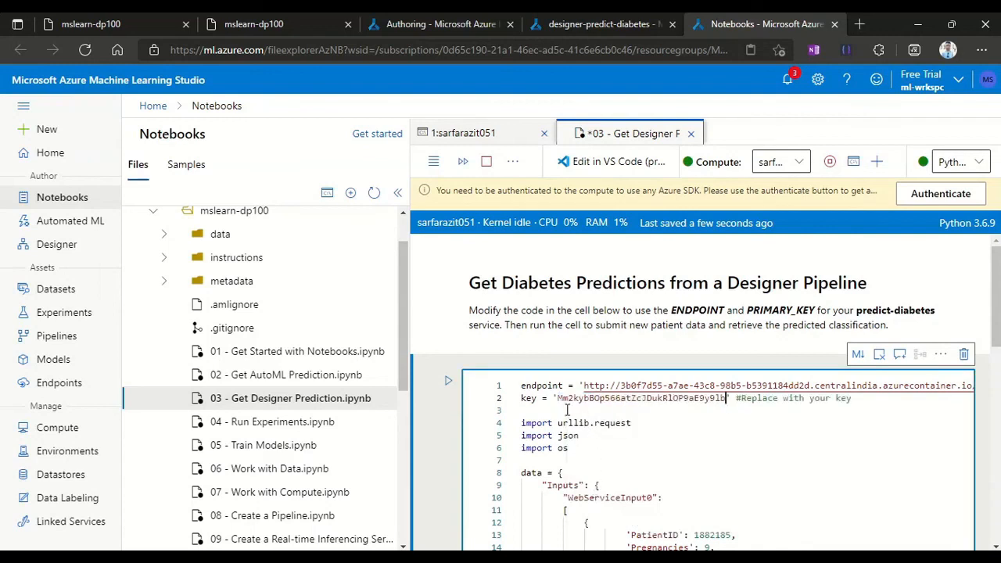
Review the rest of the prediction code, run the cell to submit the patient data, and show its output
scroll(722, 426, "down", 2)
scroll(721, 427, "down", 5)
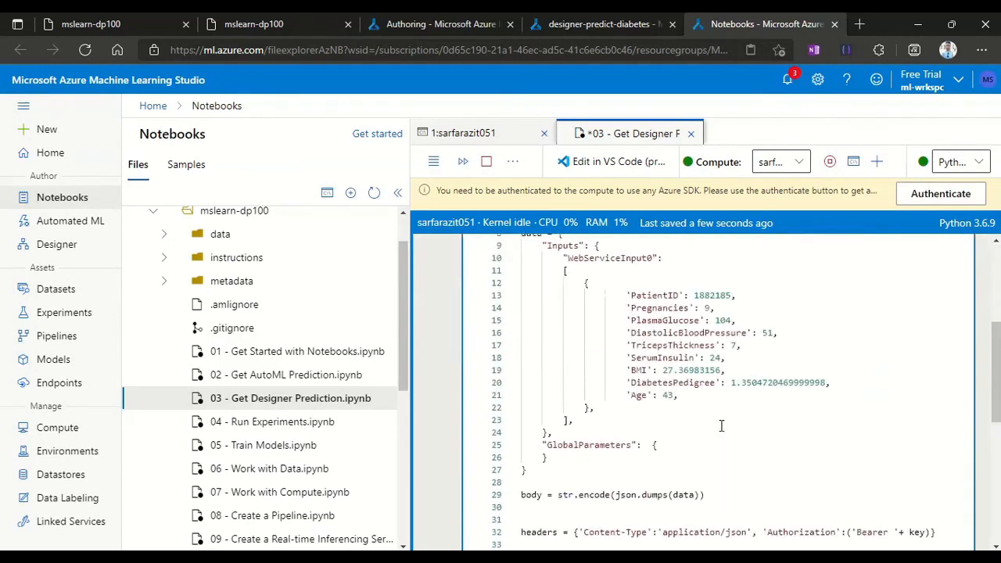
scroll(722, 427, "down", 3)
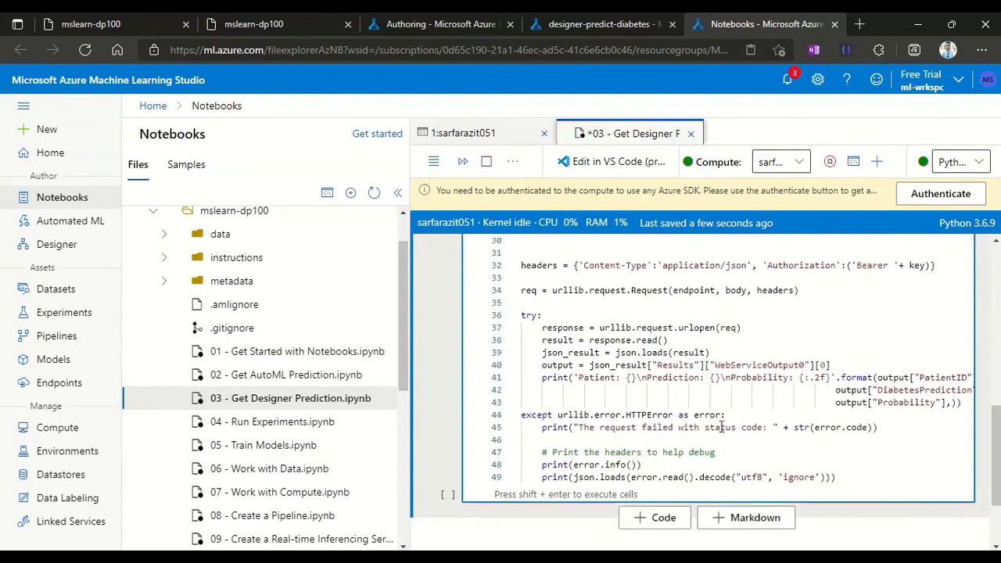
scroll(691, 431, "up", 10)
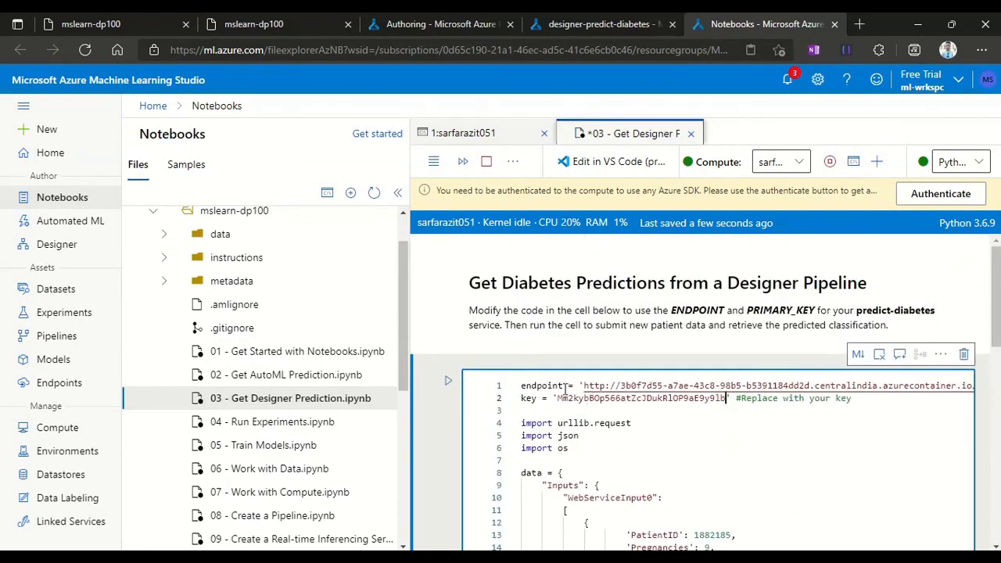
left_click(447, 383)
scroll(680, 418, "down", 5)
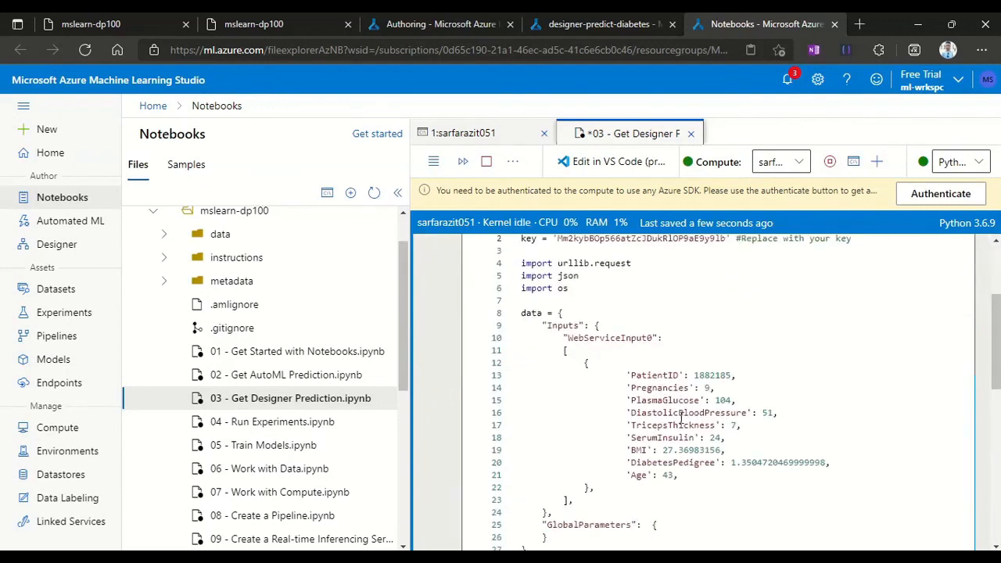
scroll(681, 419, "down", 3)
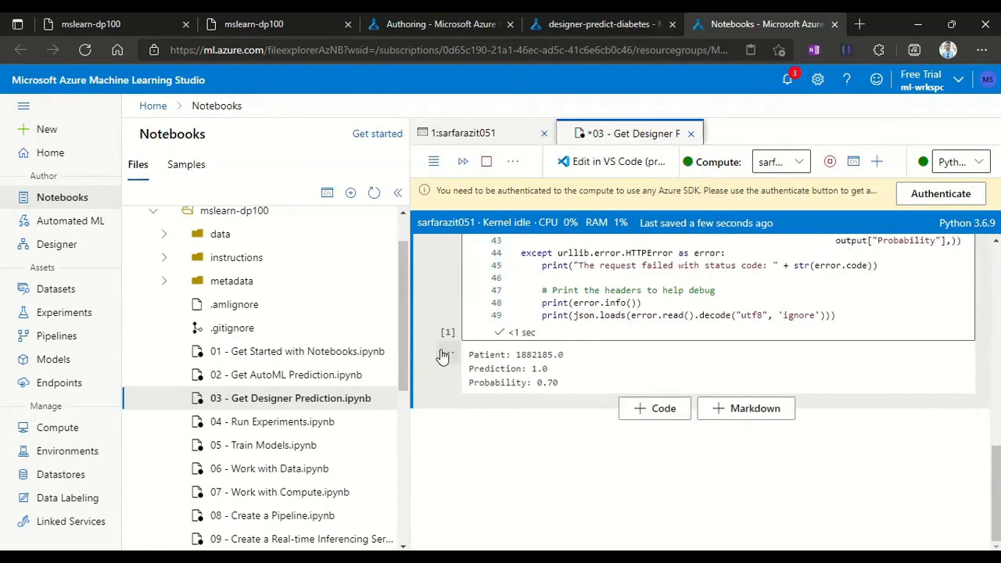
Examine the prediction and probability returned by the web service in the cell output, and copy the prediction line
double_click(533, 368)
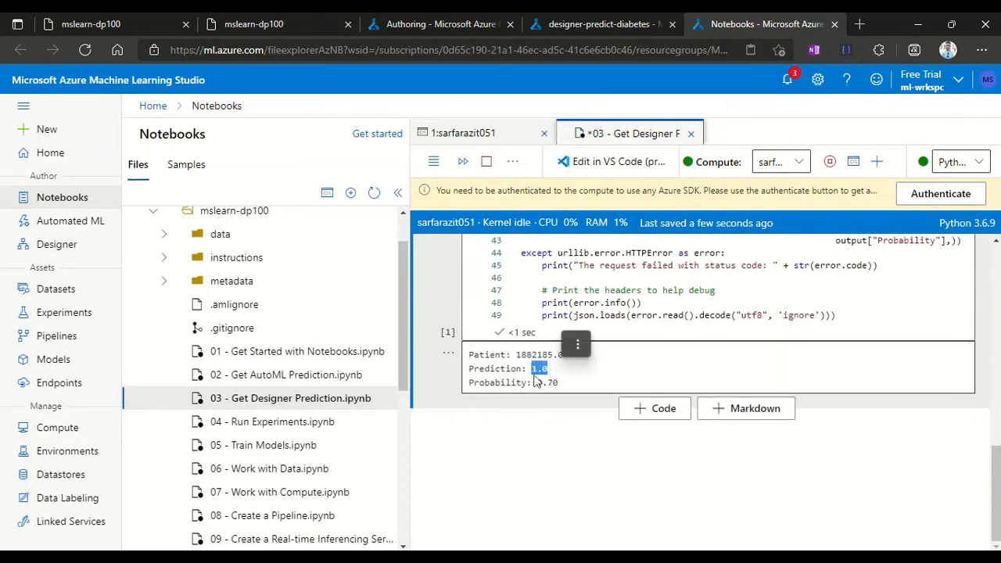
triple_click(486, 369)
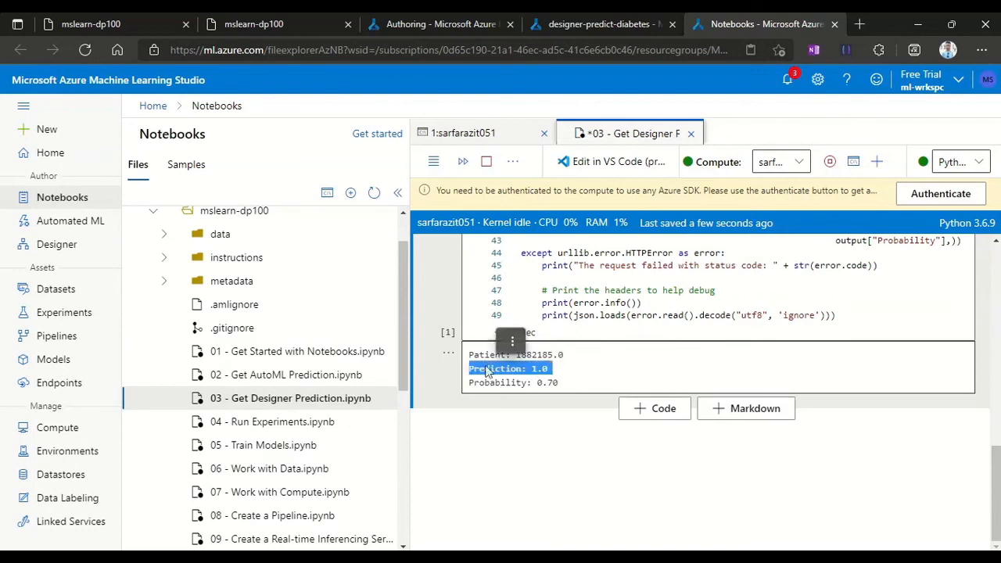
left_click(562, 376)
left_click_drag(558, 384, 541, 392)
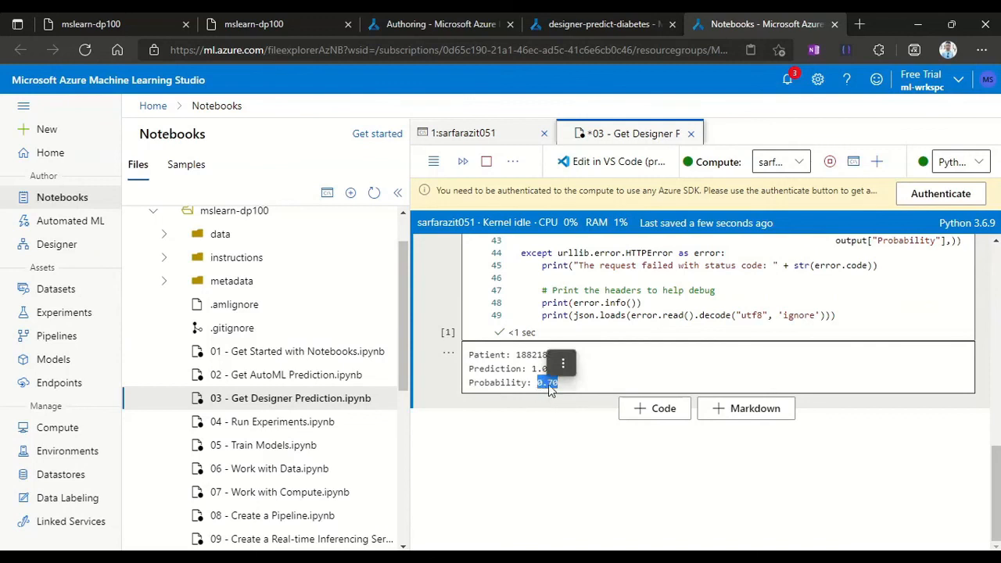
left_click(598, 386)
left_click_drag(547, 369, 465, 374)
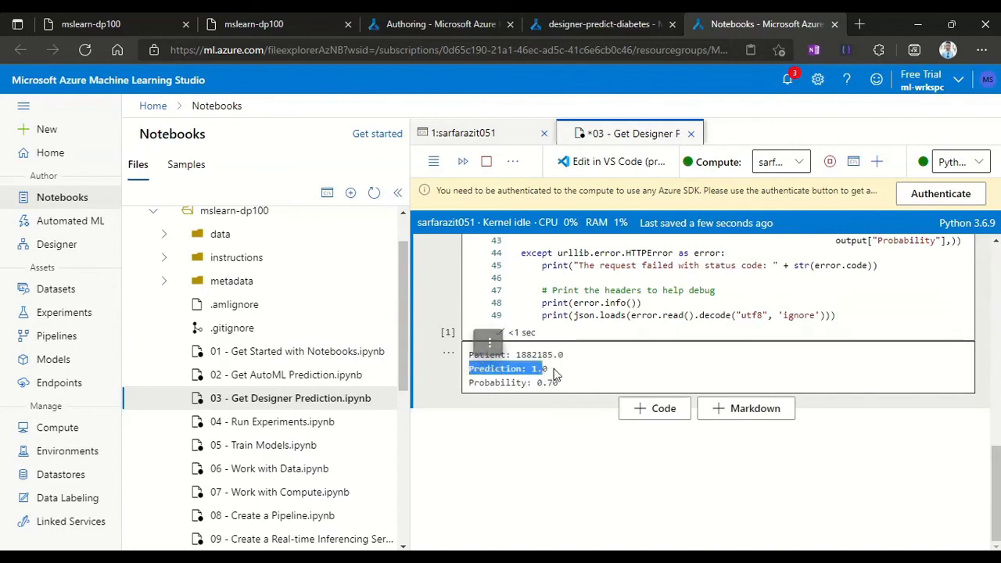
left_click(551, 370)
left_click_drag(550, 368, 473, 378)
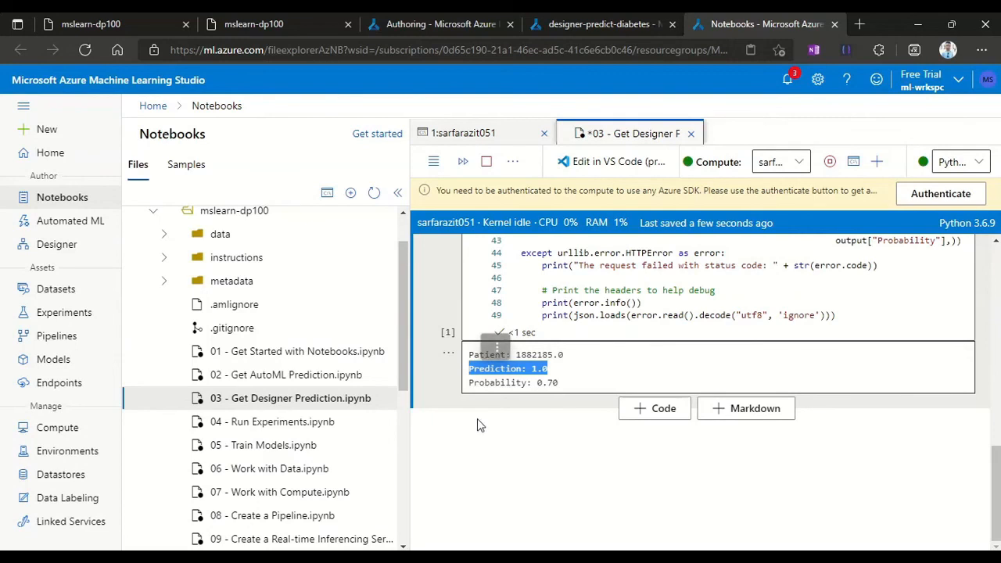
right_click(473, 384)
left_click(517, 347)
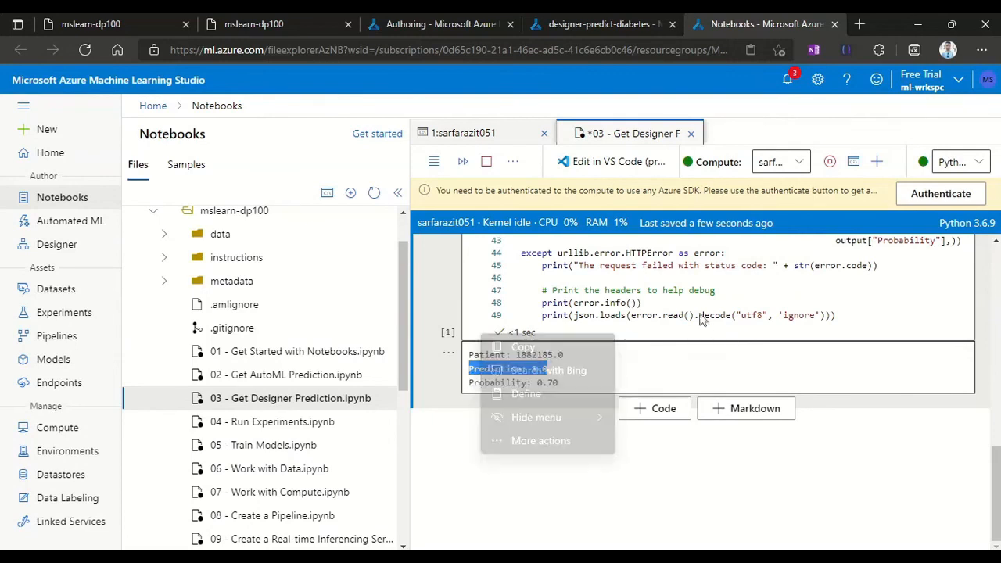
Read the remaining "Test the web service" instructions on the ENDPOINT and PRIMARY_KEY placeholders and running the cell, comparing them with the notebook output
left_click(257, 24)
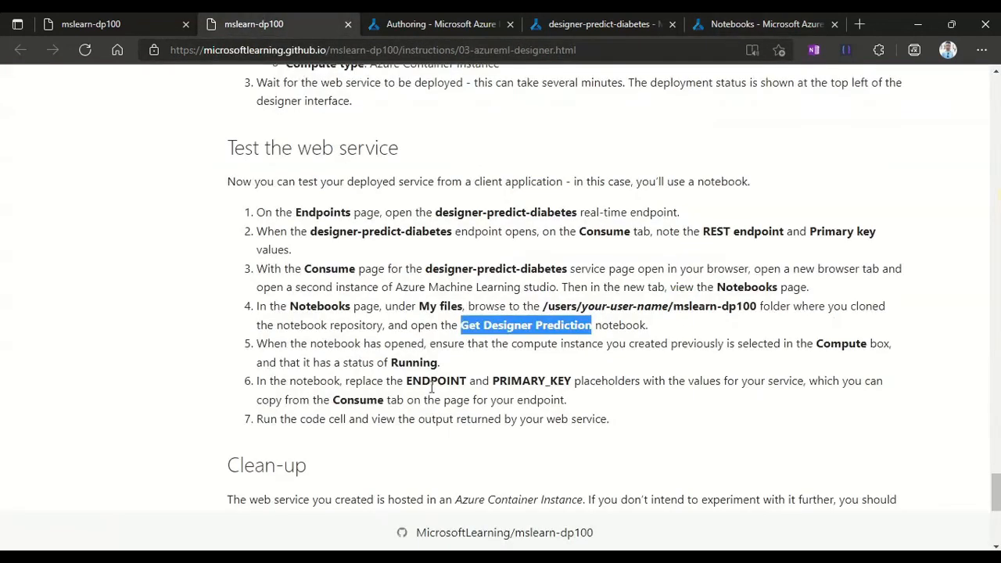
scroll(431, 386, "down", 3)
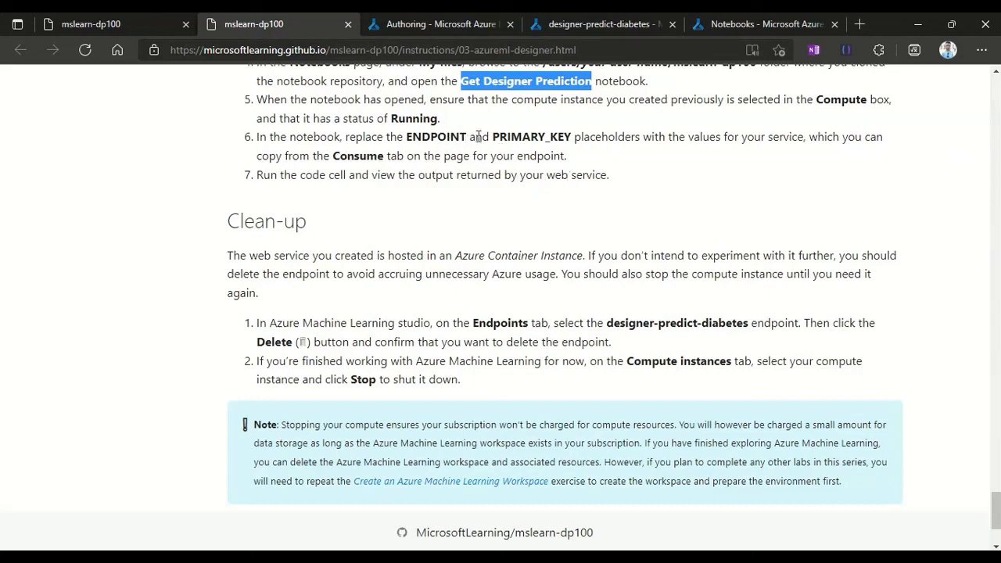
double_click(532, 137)
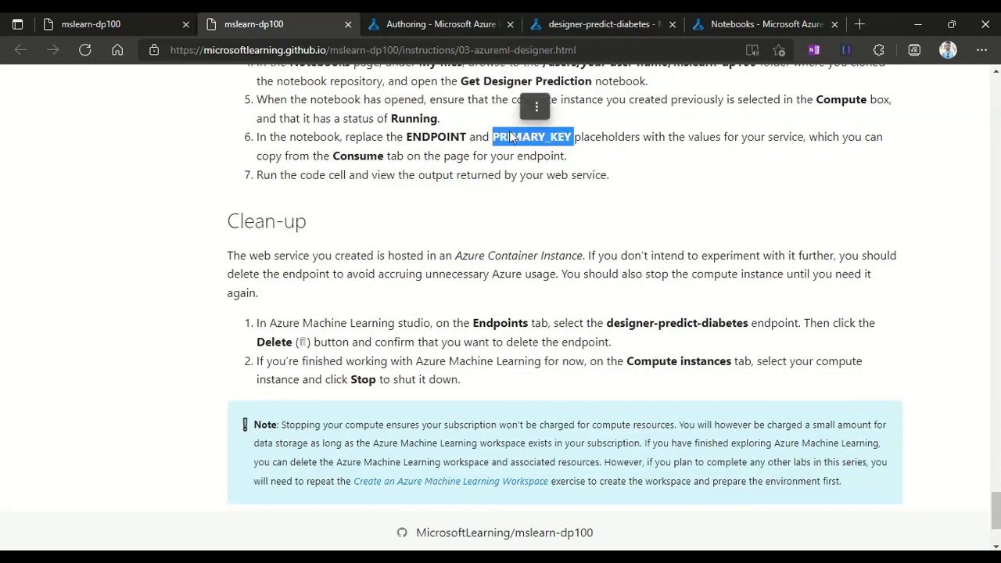
double_click(438, 142)
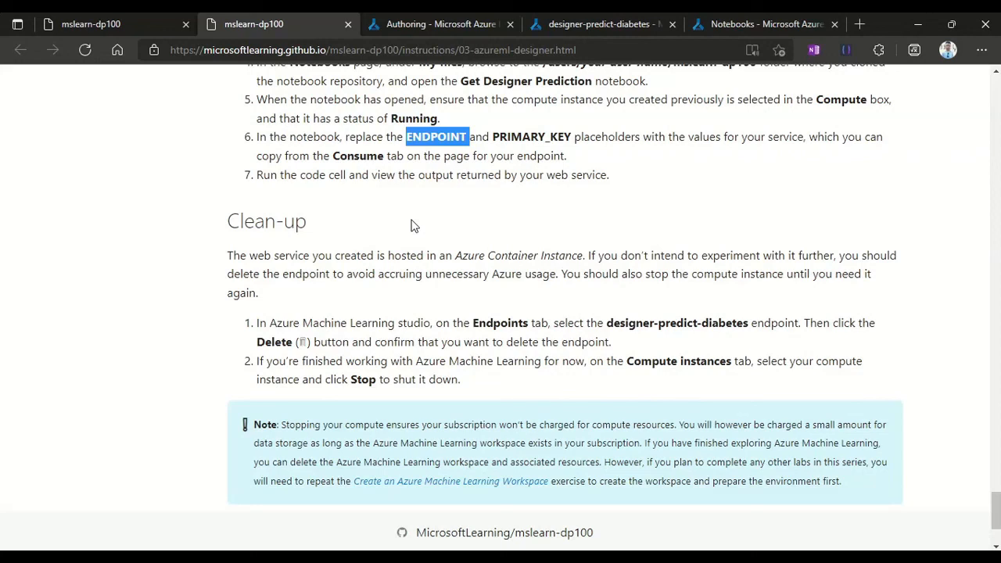
left_click(711, 30)
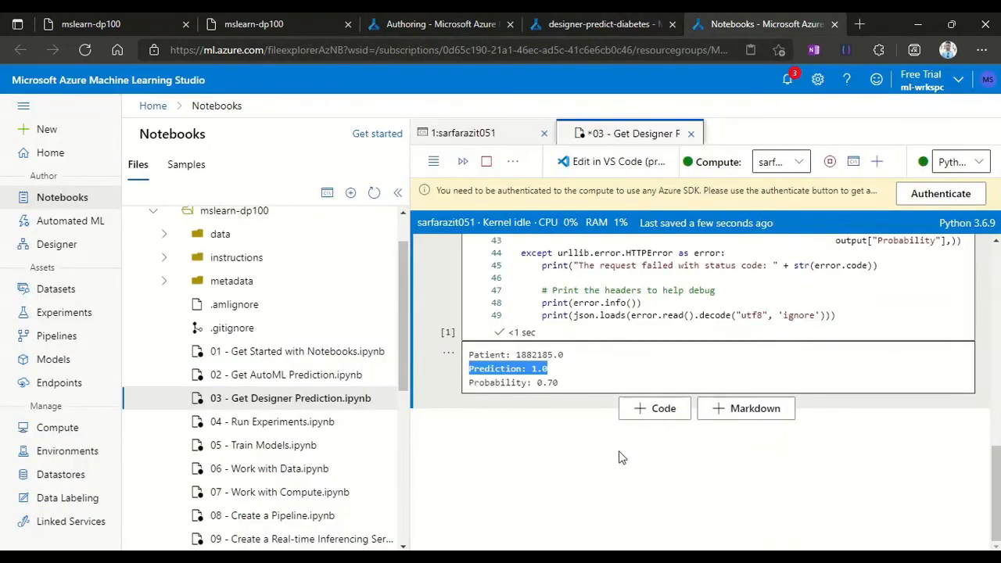
left_click(288, 19)
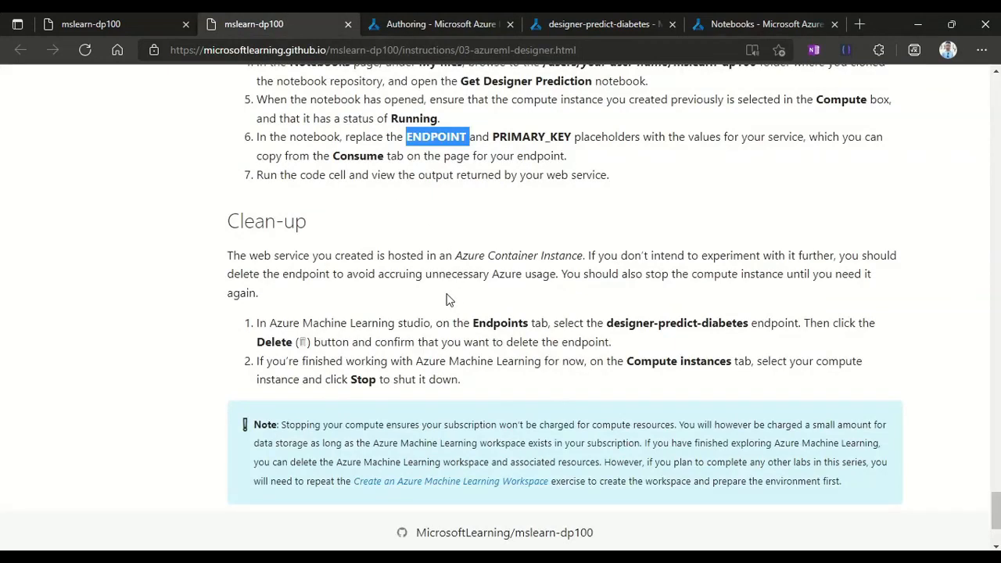
left_click(614, 177)
left_click_drag(615, 178, 290, 117)
left_click(383, 227)
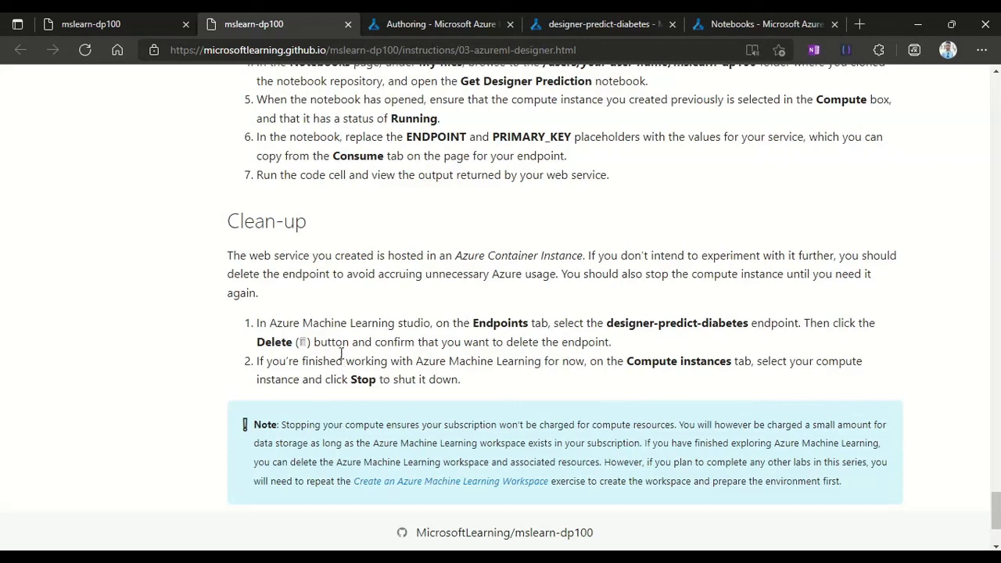
Read the clean-up instructions on deleting the designer-predict-diabetes endpoint and stopping the compute instance
left_click_drag(475, 389, 253, 329)
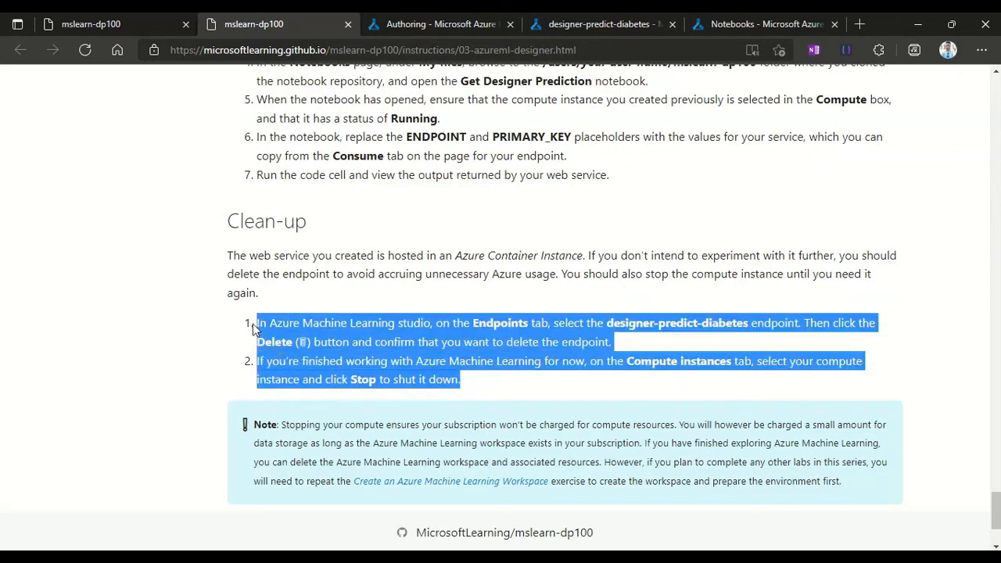
left_click(517, 397)
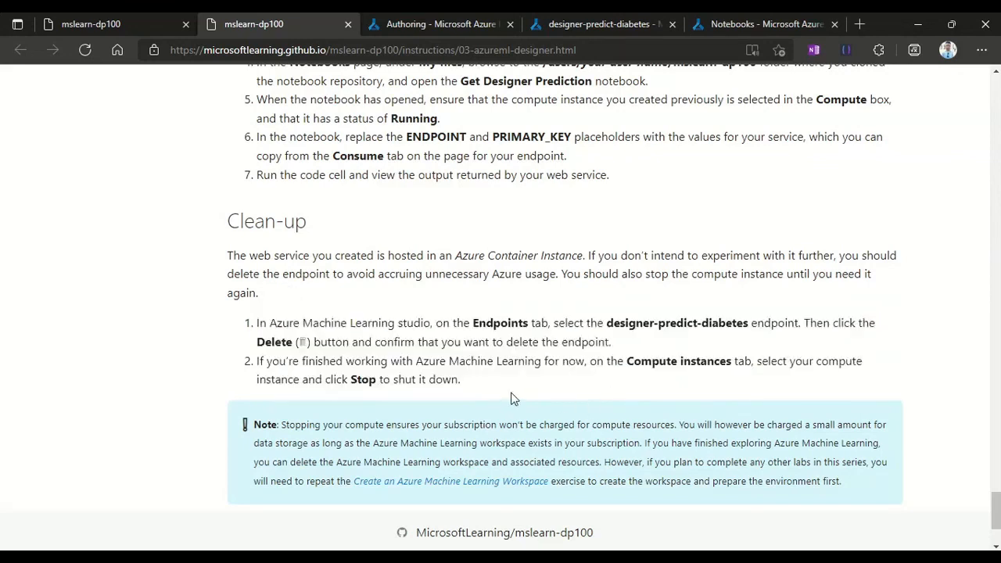
left_click_drag(463, 383, 260, 314)
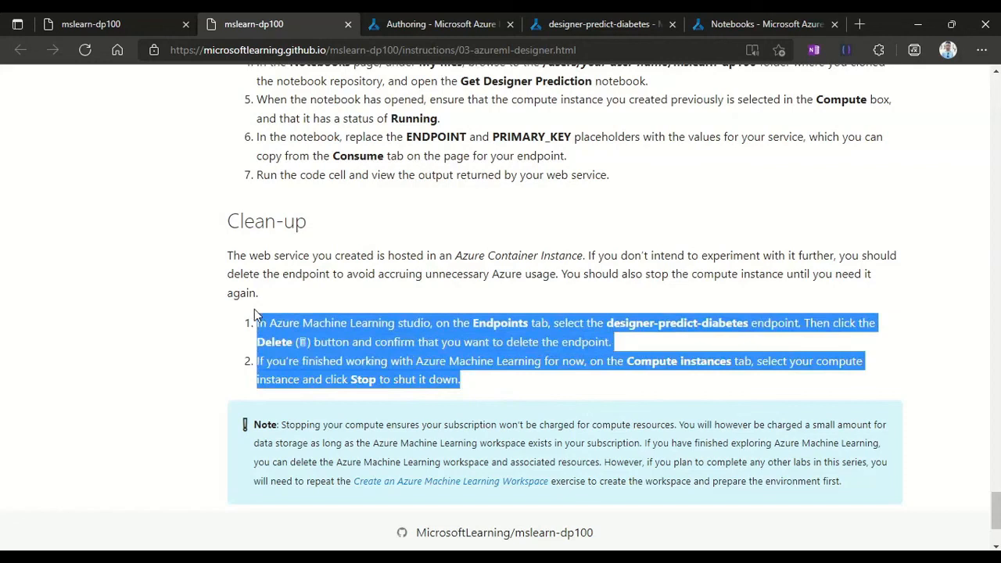
left_click(277, 284)
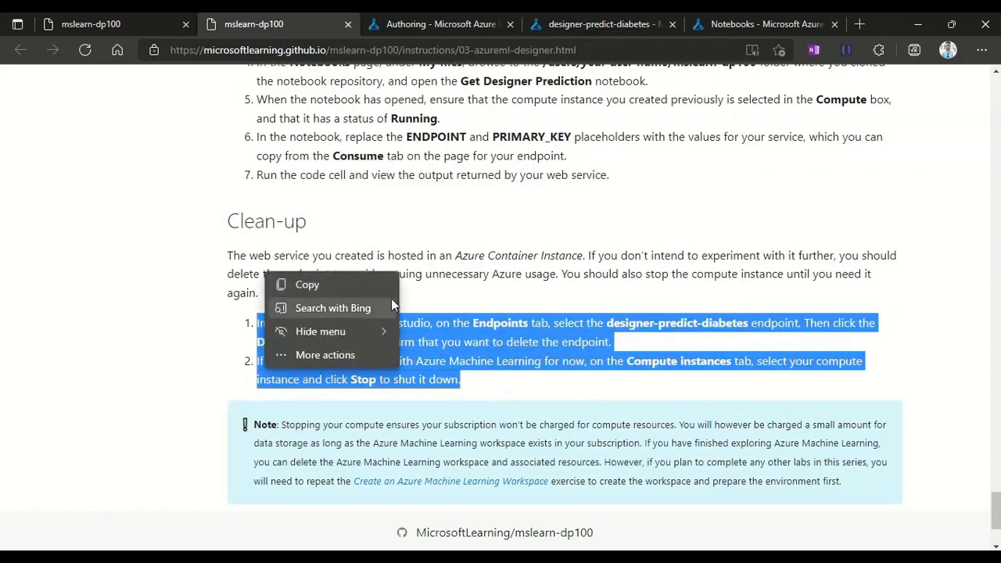
left_click(391, 308)
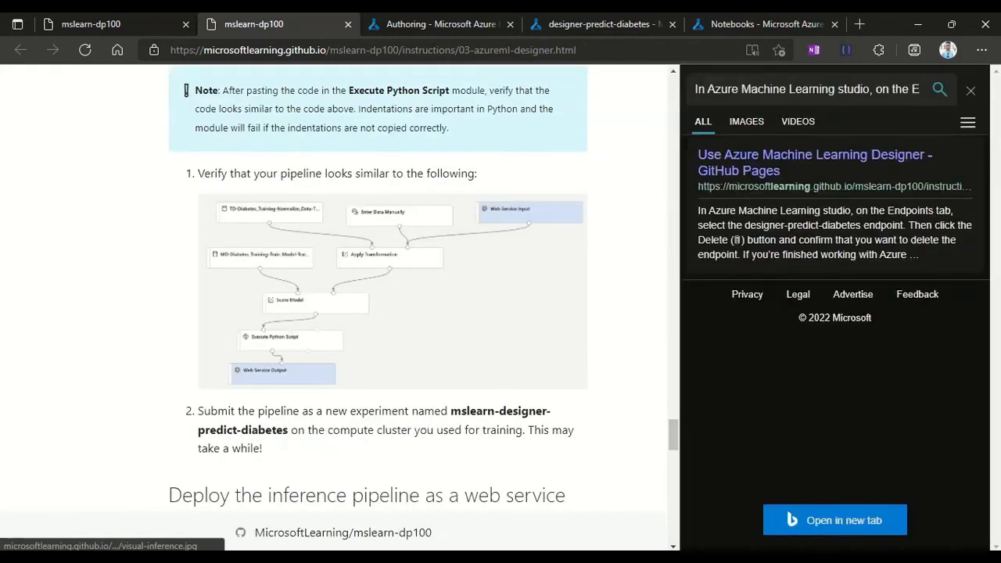
left_click(971, 90)
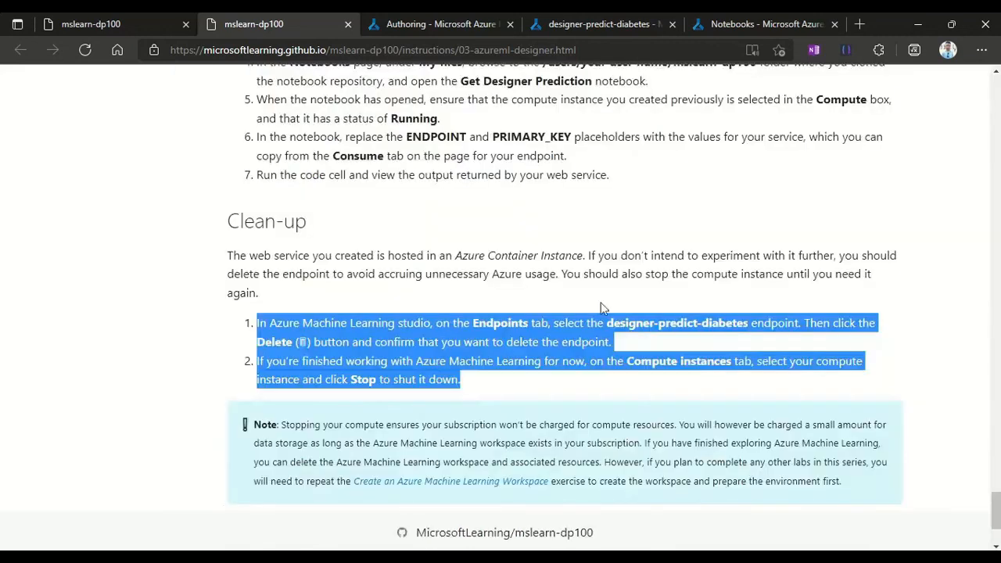
Recheck the clean-up instructions on the endpoint and compute instances, and stop the compute instance attached to the Get Designer Prediction notebook
left_click(479, 404)
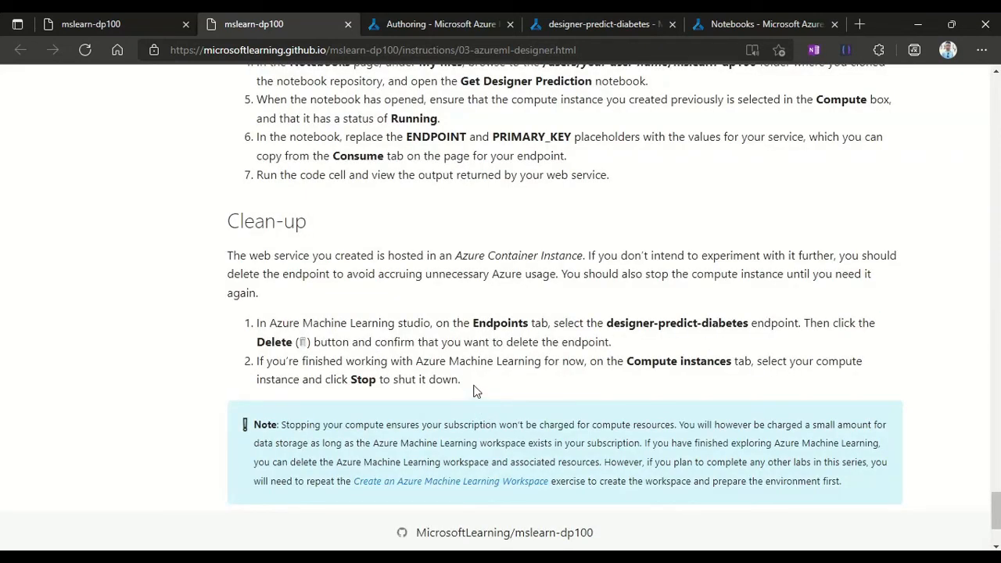
left_click_drag(607, 324, 745, 324)
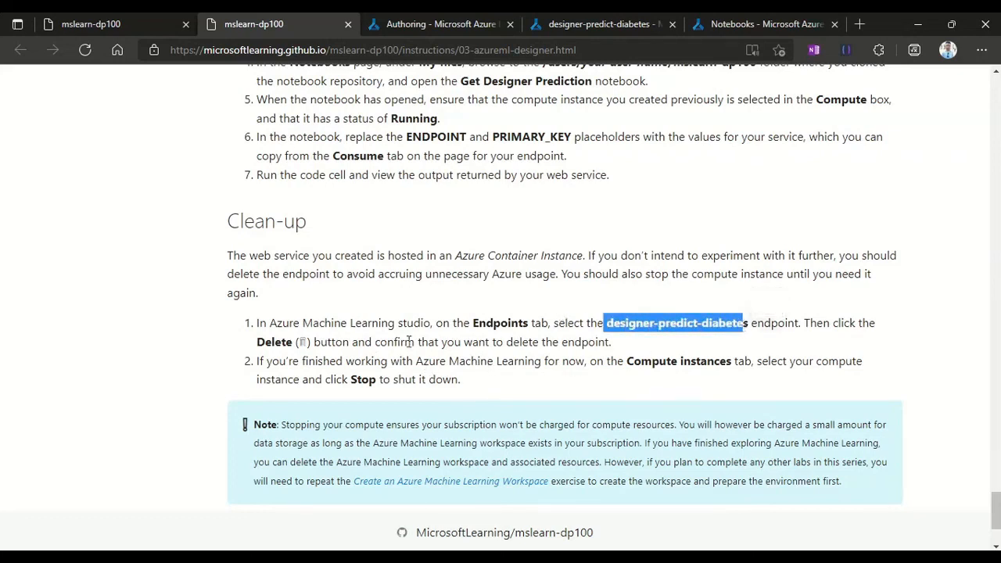
left_click_drag(628, 363, 729, 362)
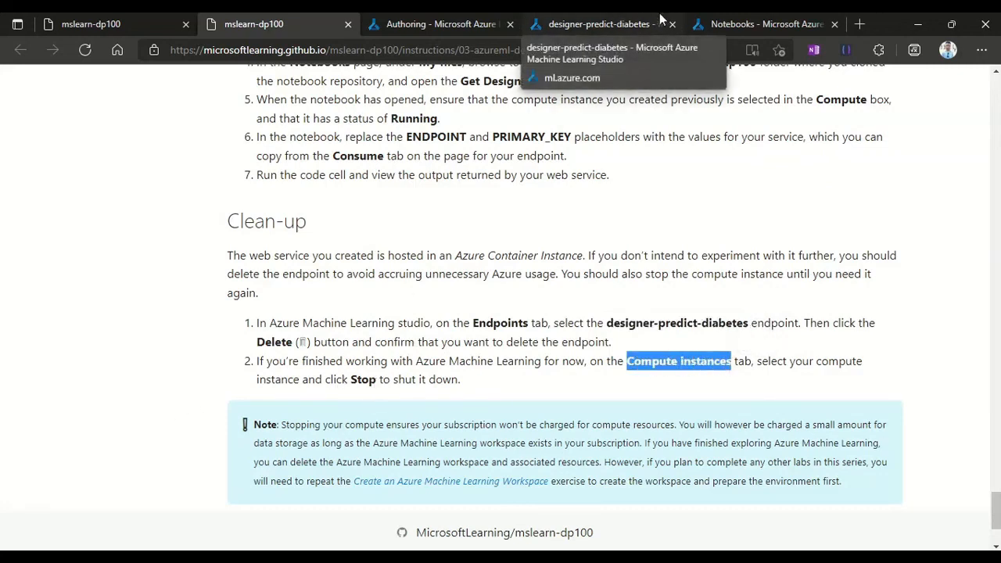
left_click(747, 19)
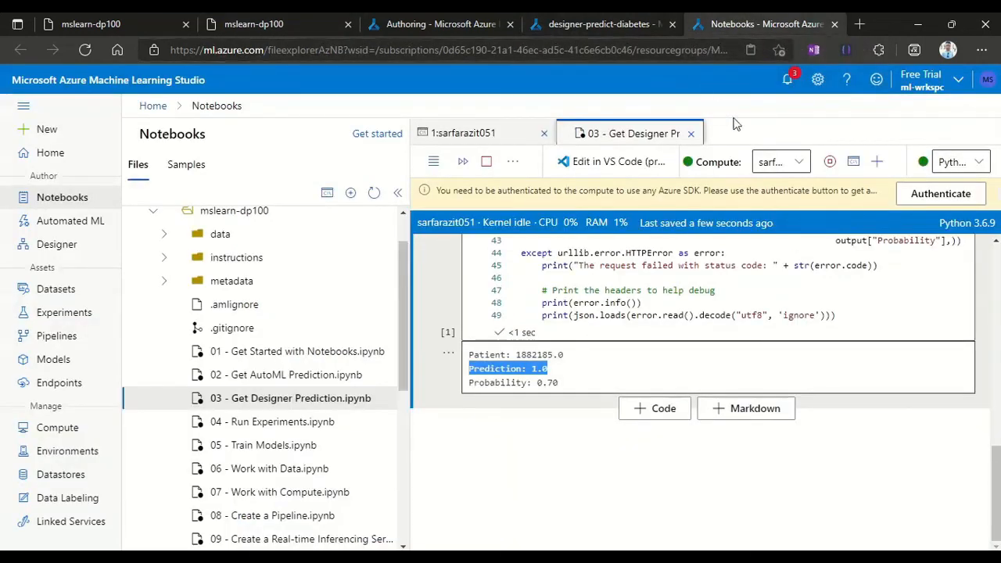
left_click(828, 162)
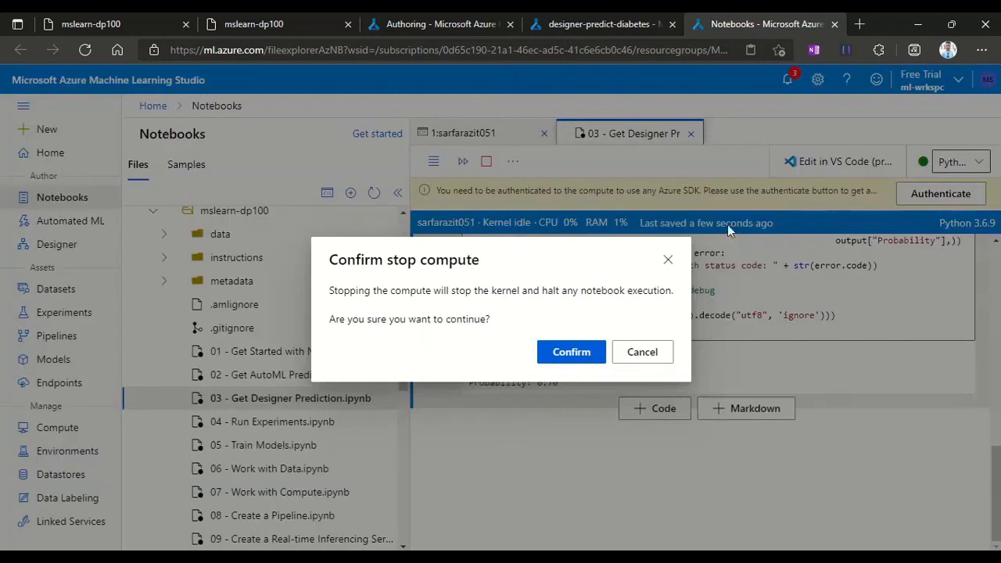
left_click(571, 352)
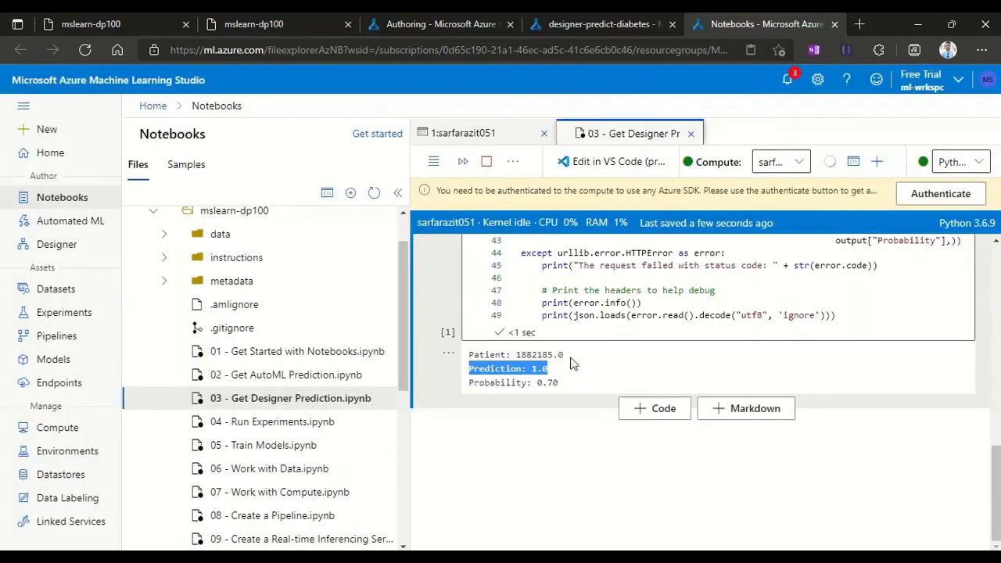
Review the attributes, tags and properties in the details of the designer-predict-diabetes endpoint
left_click(601, 19)
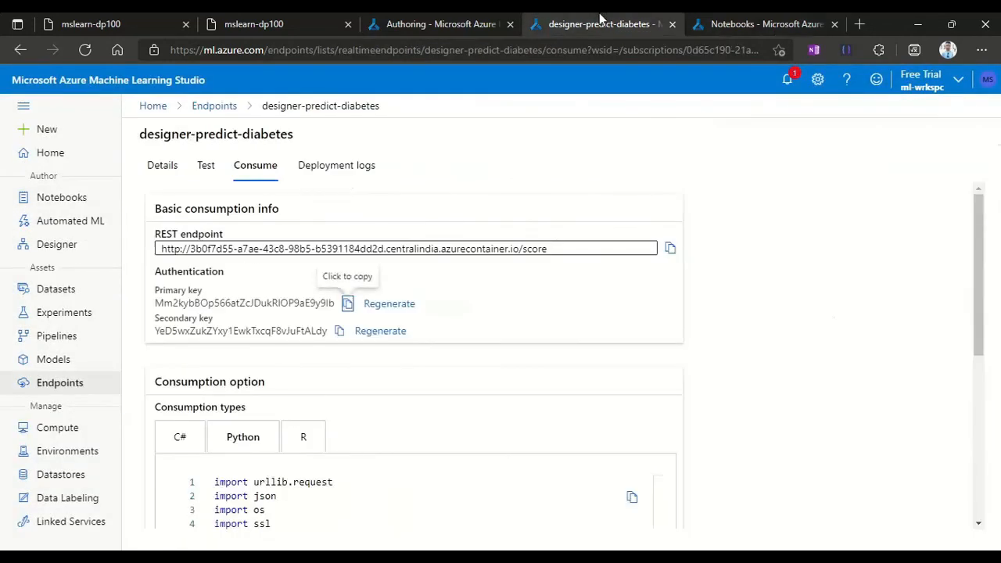
left_click(164, 173)
scroll(441, 263, "down", 3)
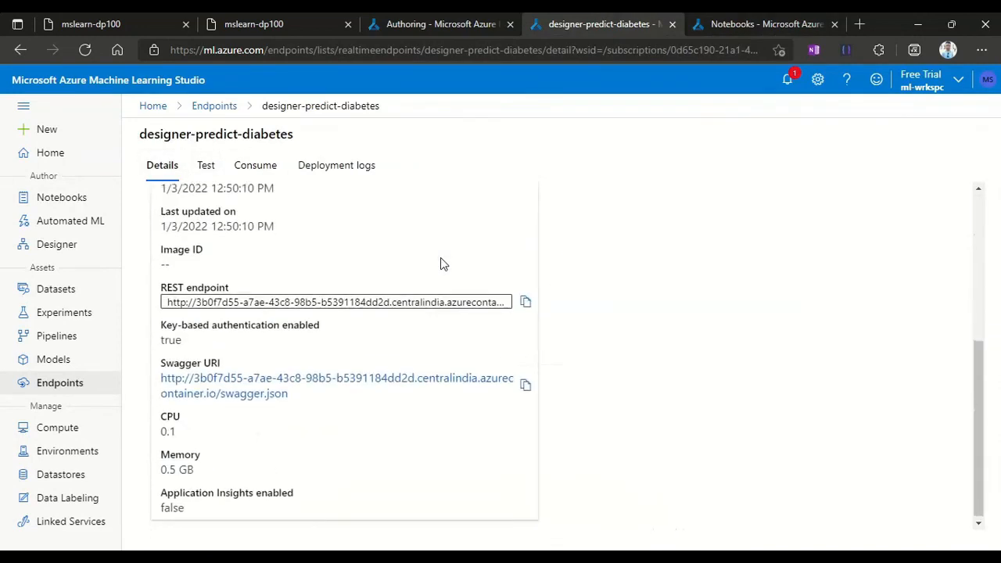
scroll(441, 262, "up", 3)
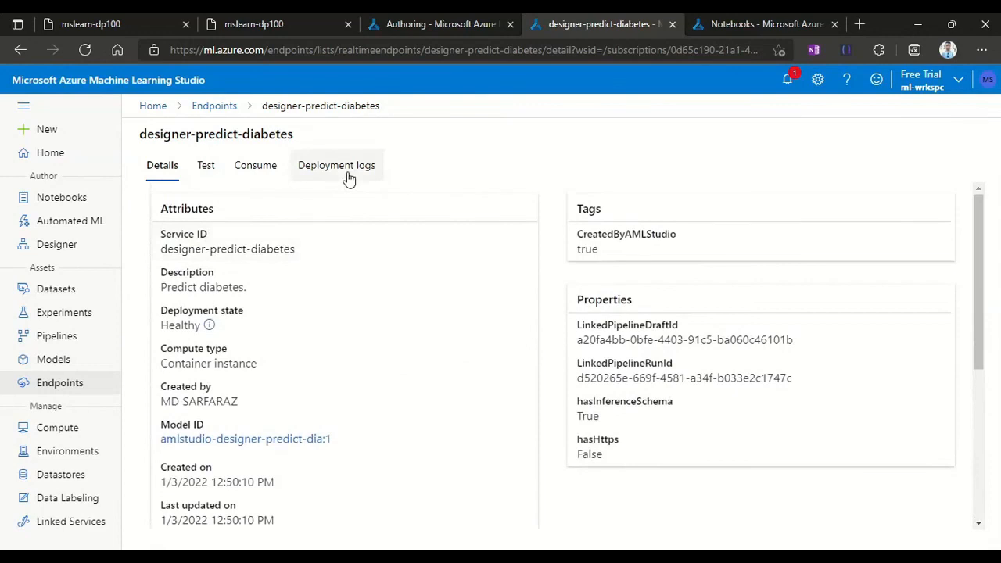
Select the designer-predict-diabetes endpoint in the list of real-time endpoints and widen the Name column to fit its full name
left_click(222, 105)
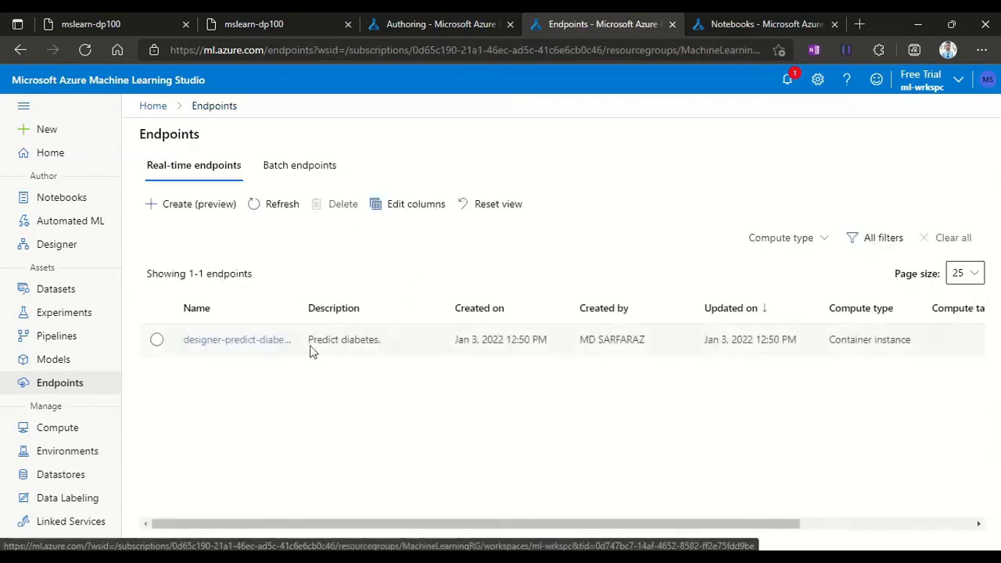
left_click(157, 340)
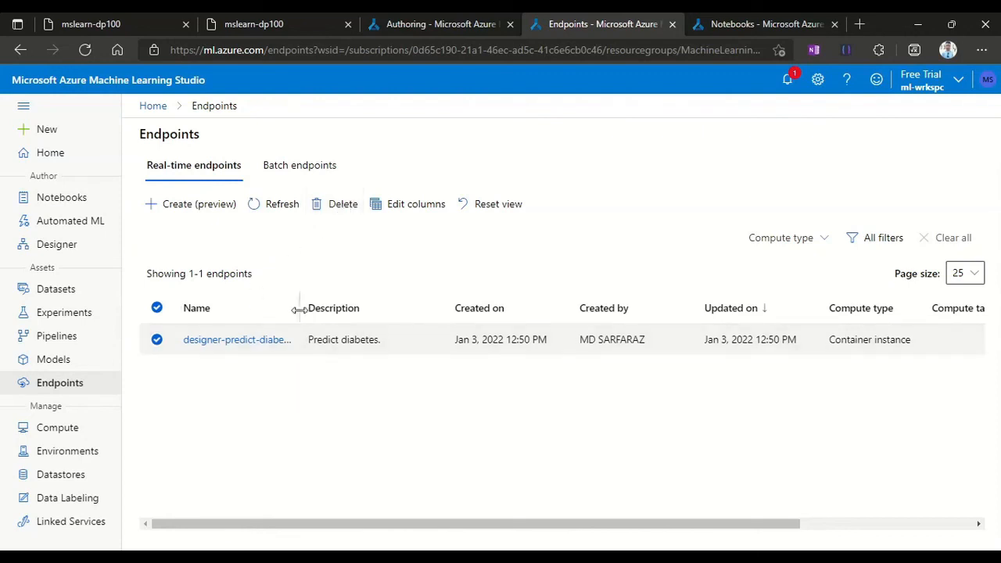
left_click_drag(299, 310, 337, 308)
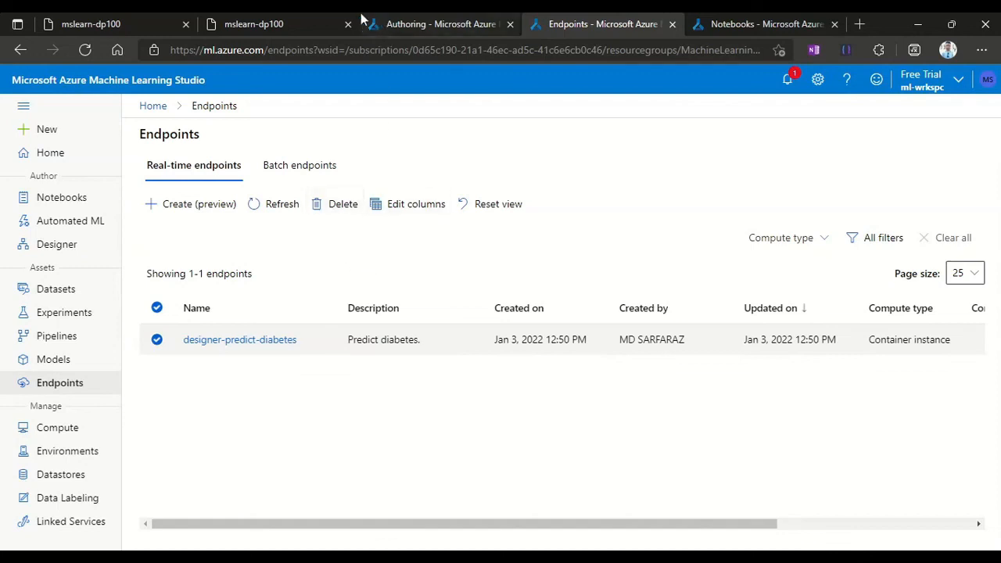
Return to the mslearn-dp100 overview page listing the Azure Machine Learning exercises
left_click(290, 25)
left_click(146, 22)
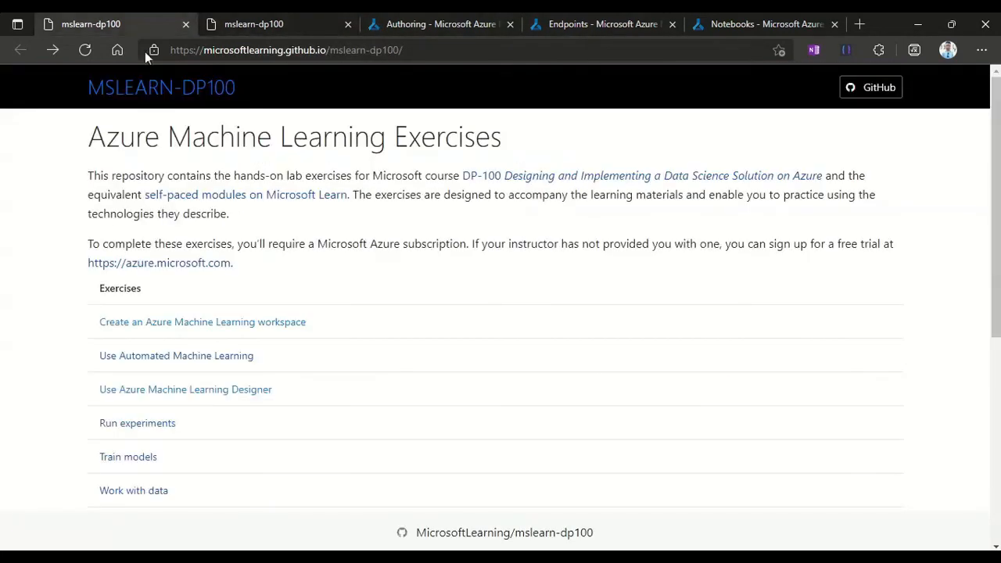